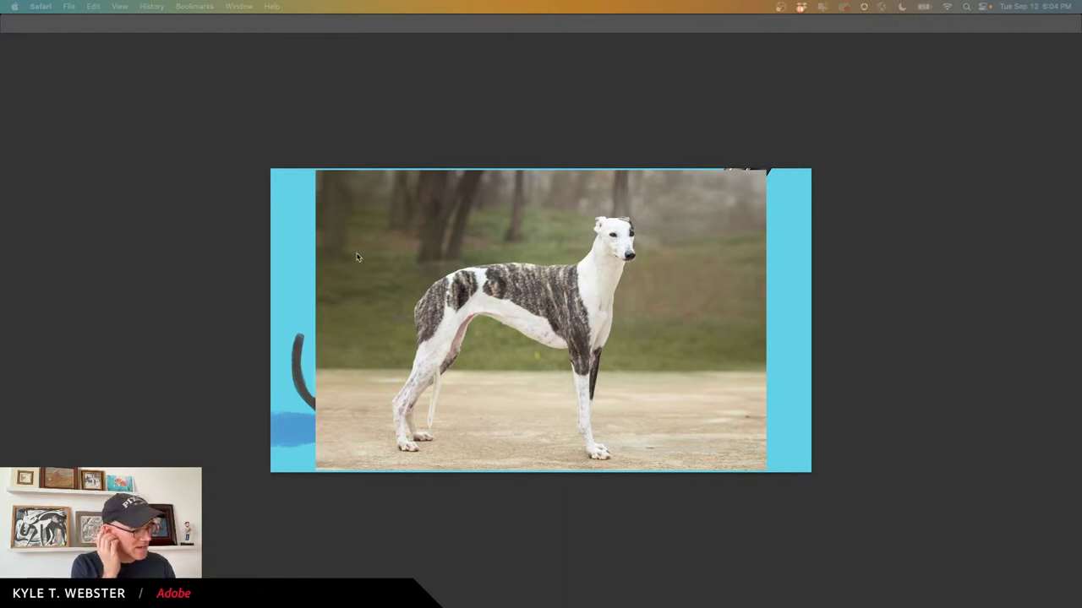
# Switch to Photoshop and scale the greyhound photo down proportionally, keeping its lower-right corner fixed.
pyautogui.click(358, 306)
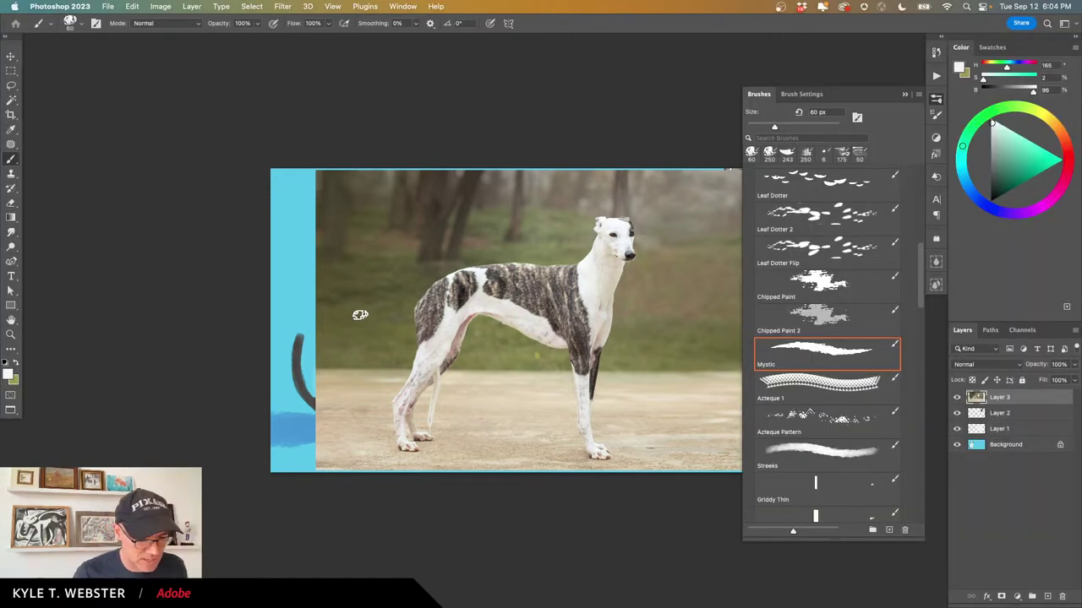
pyautogui.click(901, 93)
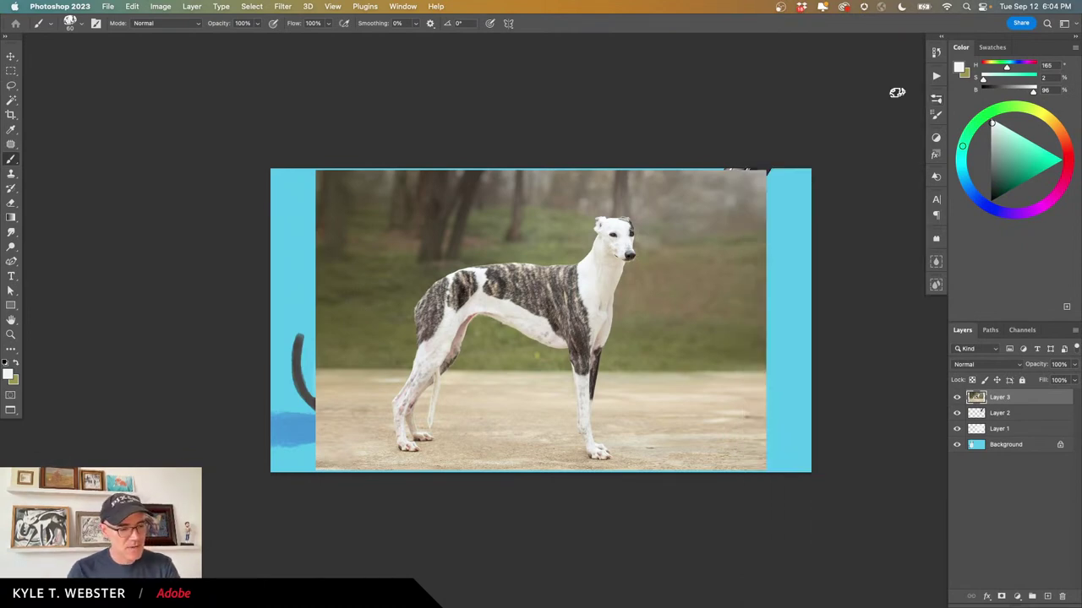
pyautogui.hotkey('ctrl', 't')
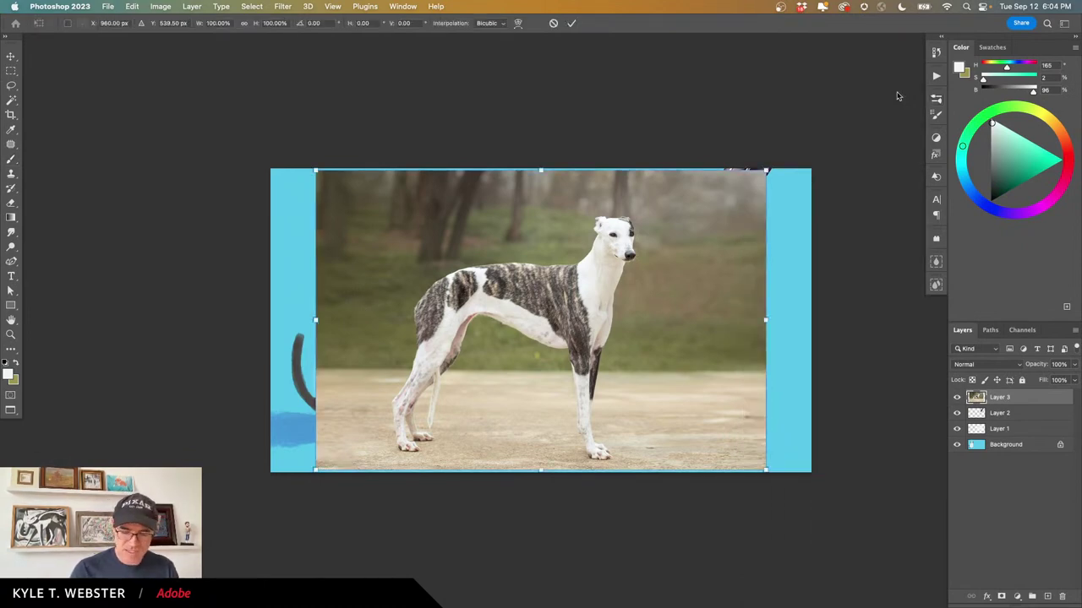
pyautogui.moveTo(316, 170); pyautogui.dragTo(712, 470)
pyautogui.press('Return')
# Trim the greyhound photo to a rectangle around the dog and move it into the canvas's upper-right corner.
pyautogui.press('m')
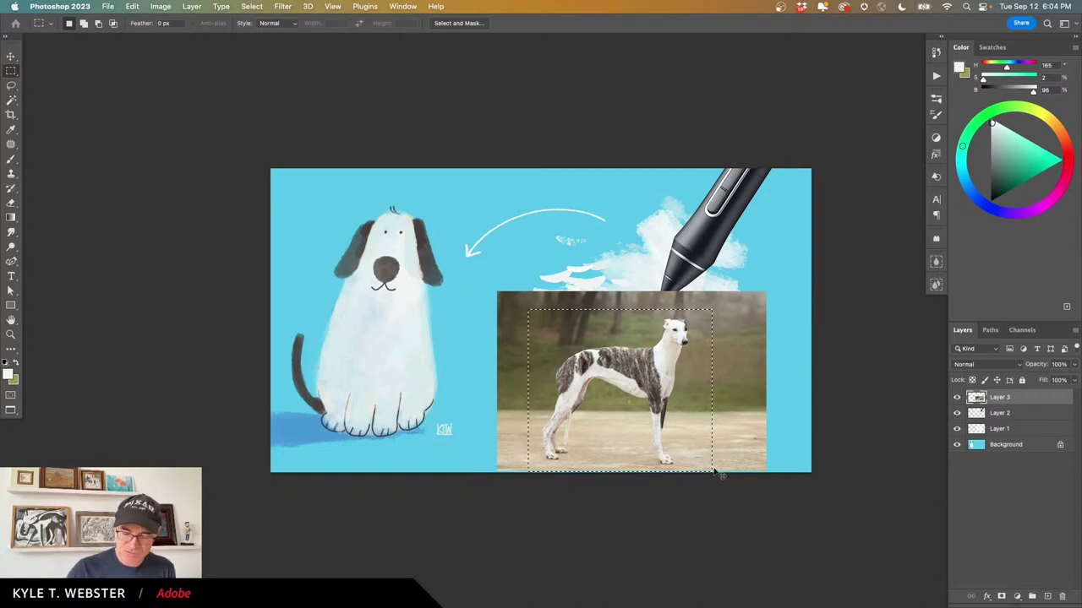
pyautogui.press('super+shift+i')
pyautogui.press('BackSpace')
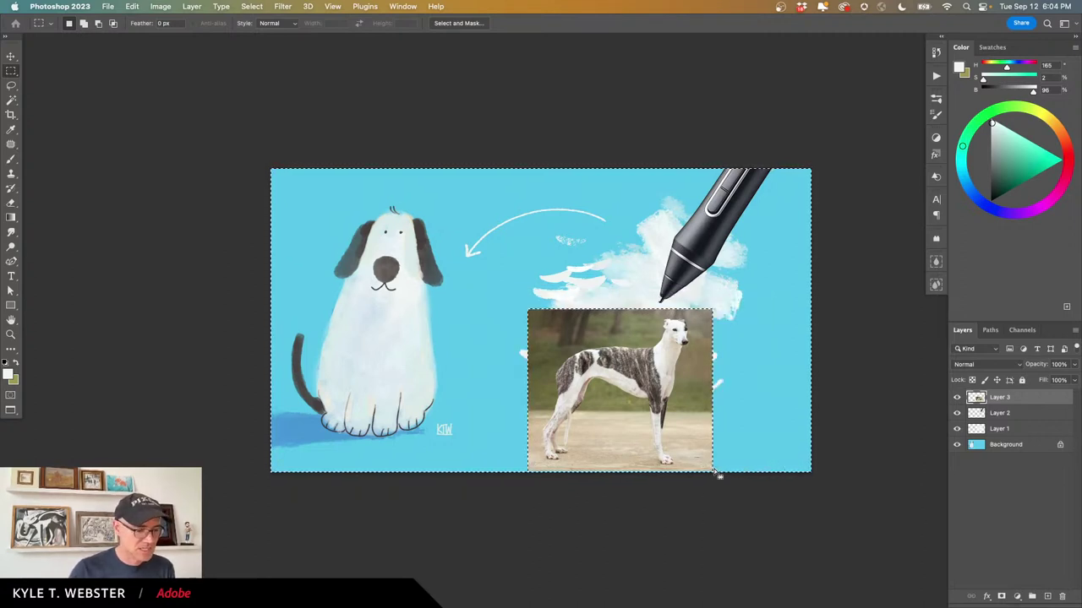
pyautogui.press('super+d')
pyautogui.press('v')
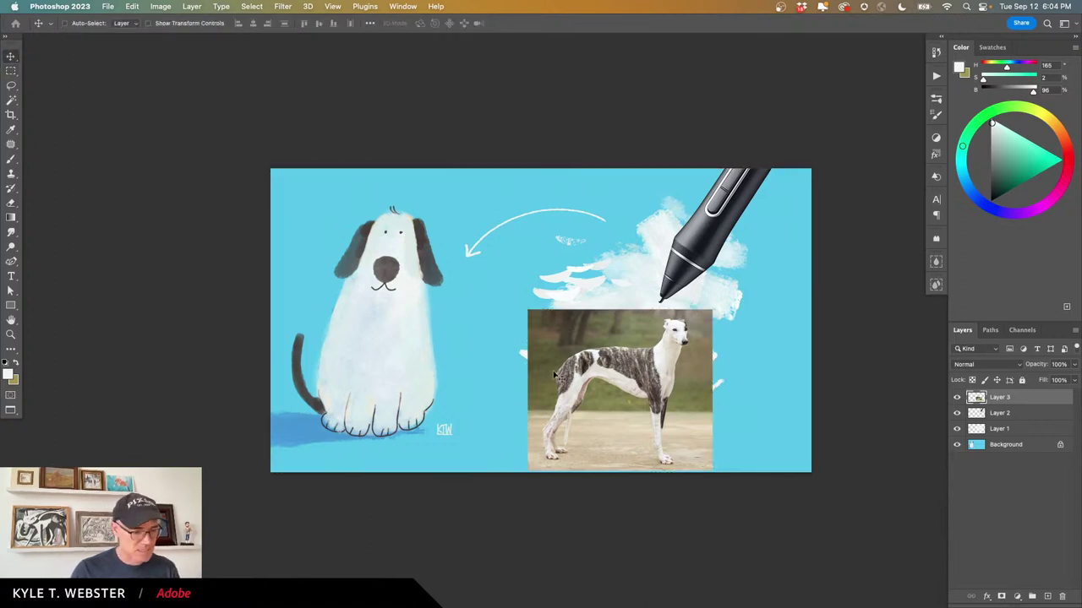
pyautogui.moveTo(554, 388); pyautogui.dragTo(653, 246)
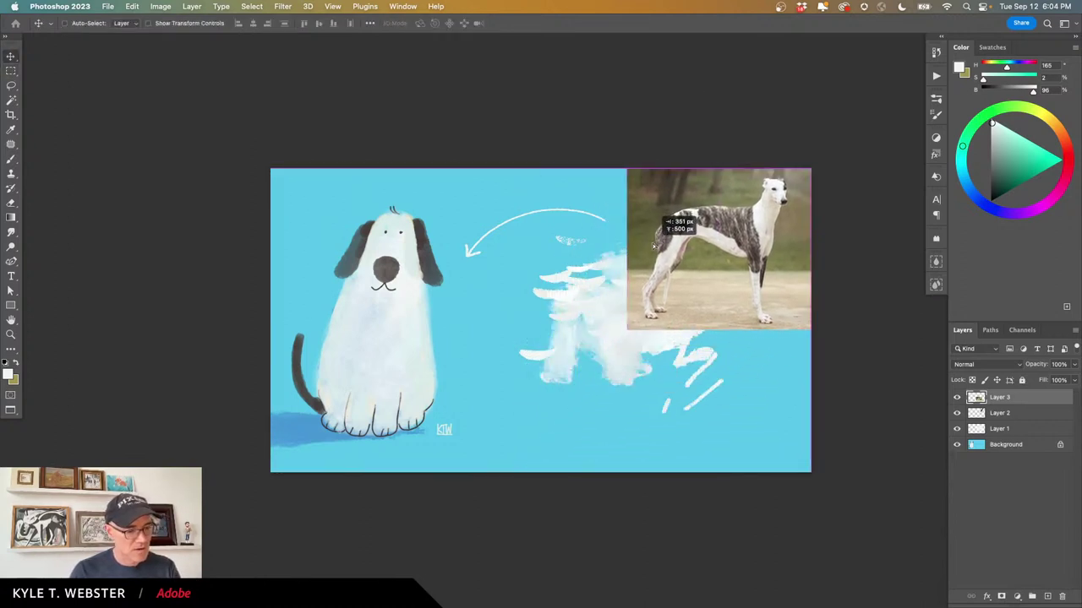
# Hide the Background, Layer 1 and Layer 2, leaving only the greyhound photo visible.
pyautogui.click(972, 447)
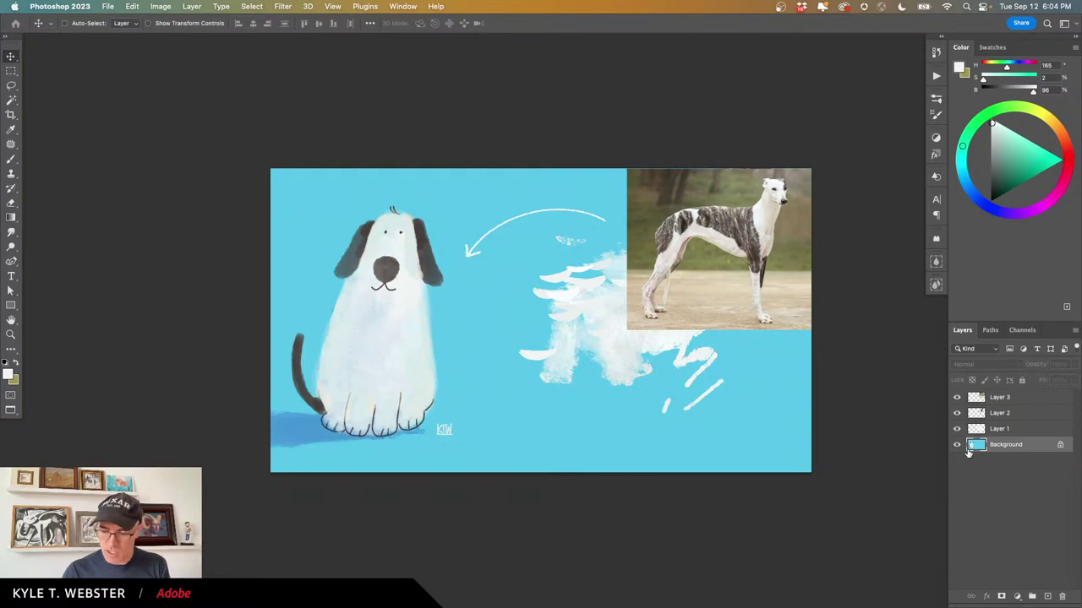
pyautogui.click(956, 429)
pyautogui.click(957, 429)
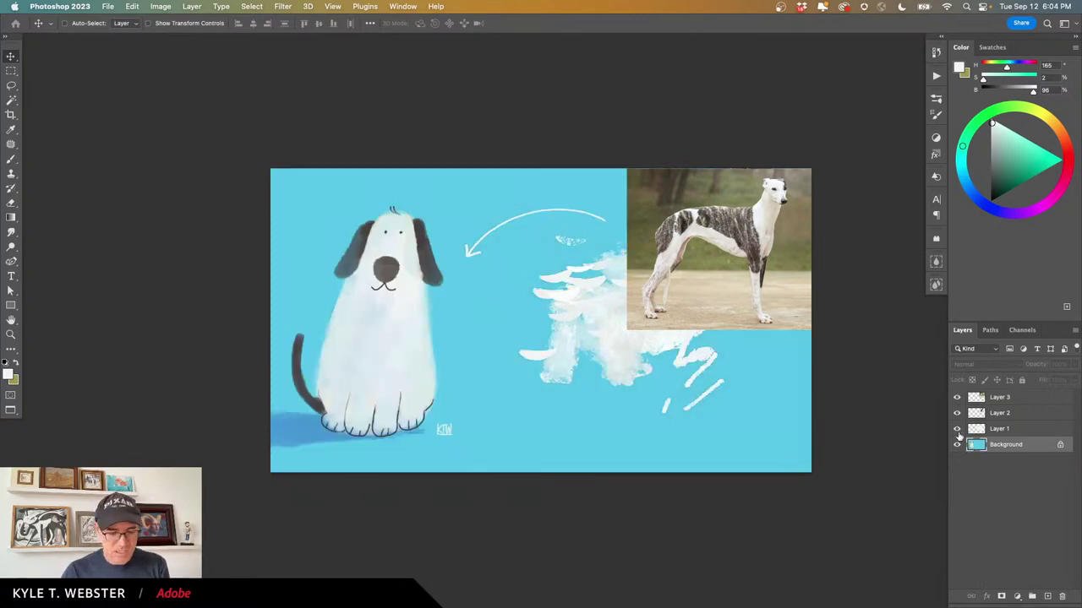
pyautogui.moveTo(957, 445); pyautogui.dragTo(957, 413)
# Add a new layer directly above Layer 2, reset the colours to default black and white, and fill the layer with white.
pyautogui.click(973, 413)
pyautogui.click(1049, 596)
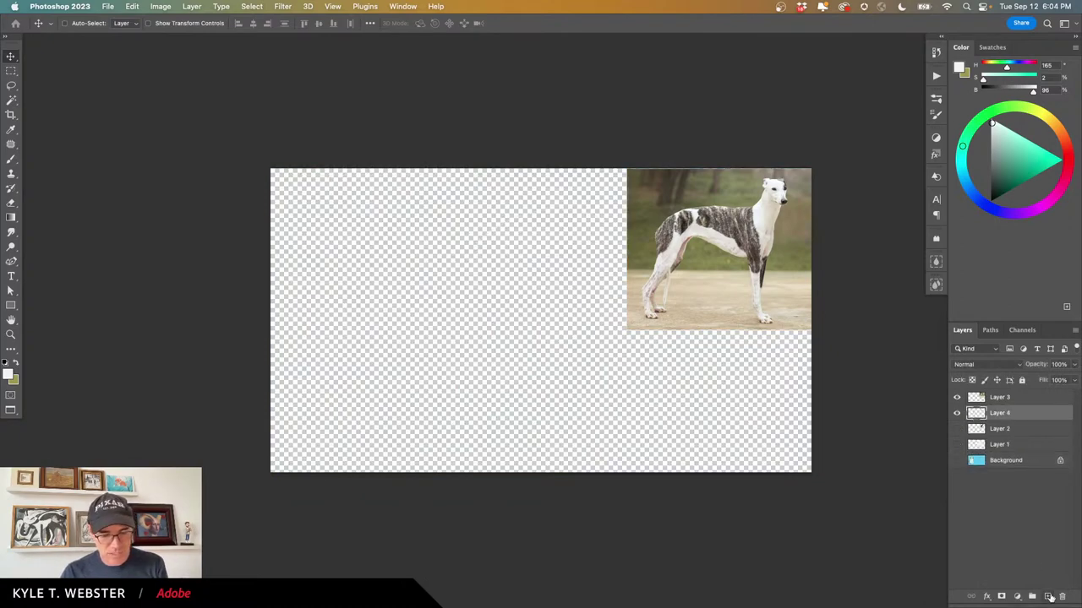
pyautogui.click(8, 362)
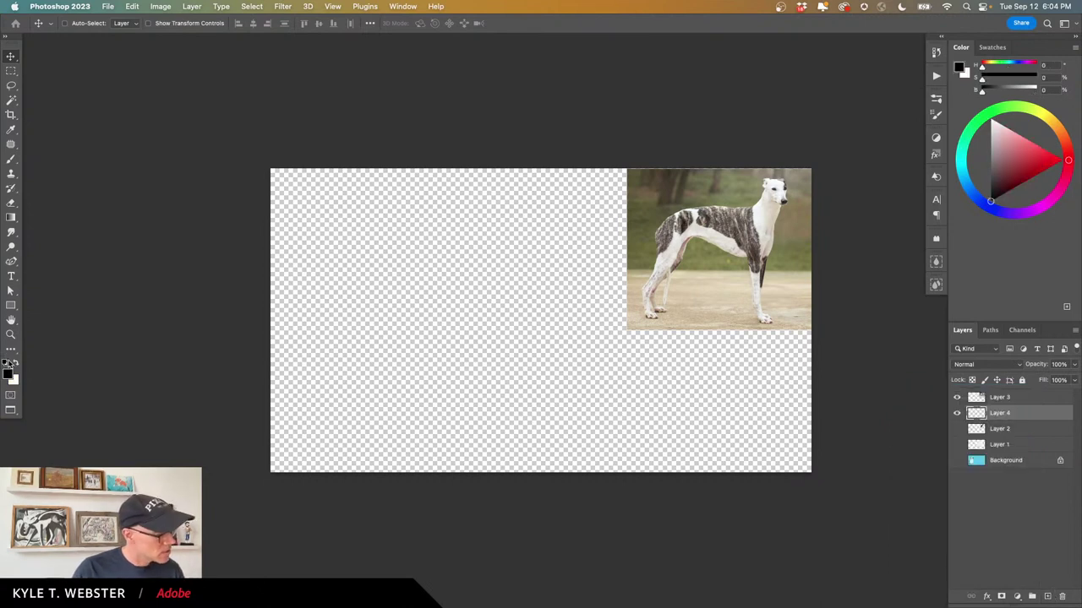
pyautogui.press('super+BackSpace')
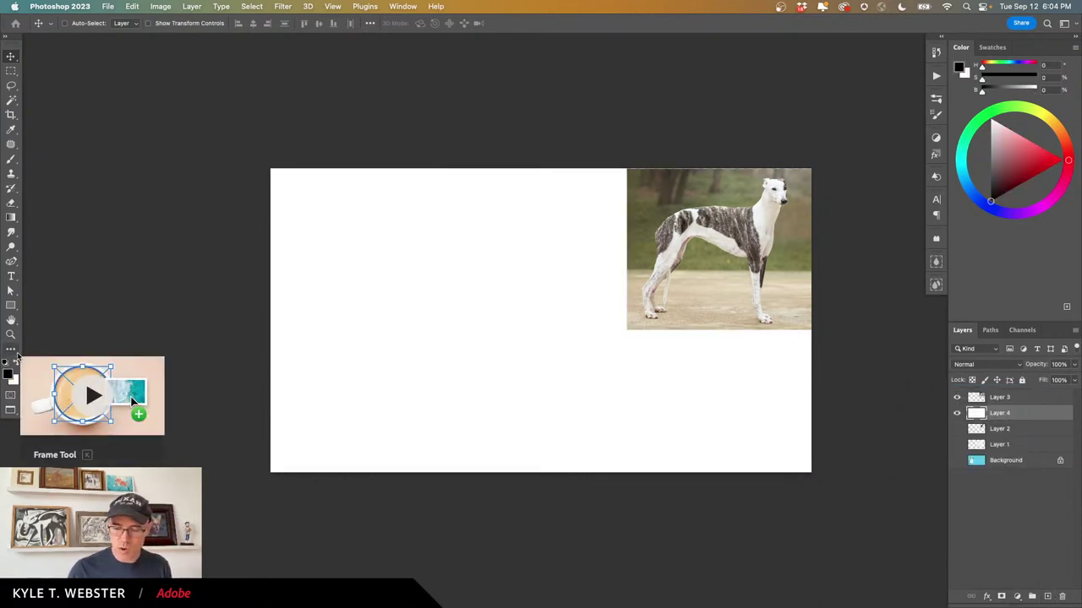
# Activate the Brush tool, enlarge the canvas view and add an empty layer above the greyhound photo layer.
pyautogui.press('b')
pyautogui.keyDown('super'); pyautogui.click(498, 367); pyautogui.keyUp('super')
pyautogui.moveTo(496, 366); pyautogui.dragTo(471, 385)
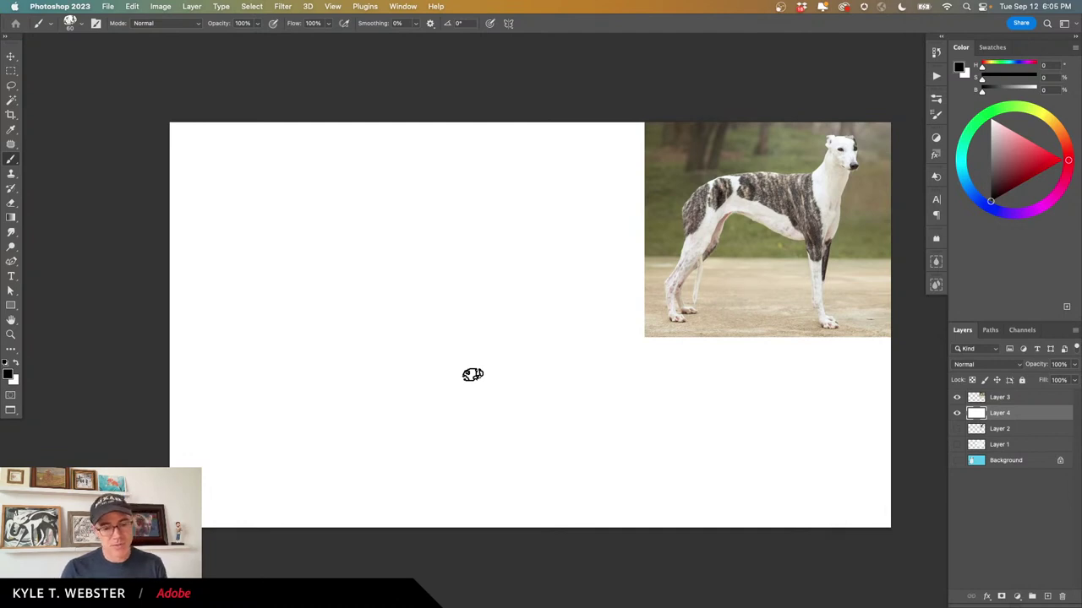
pyautogui.click(979, 398)
pyautogui.click(1047, 596)
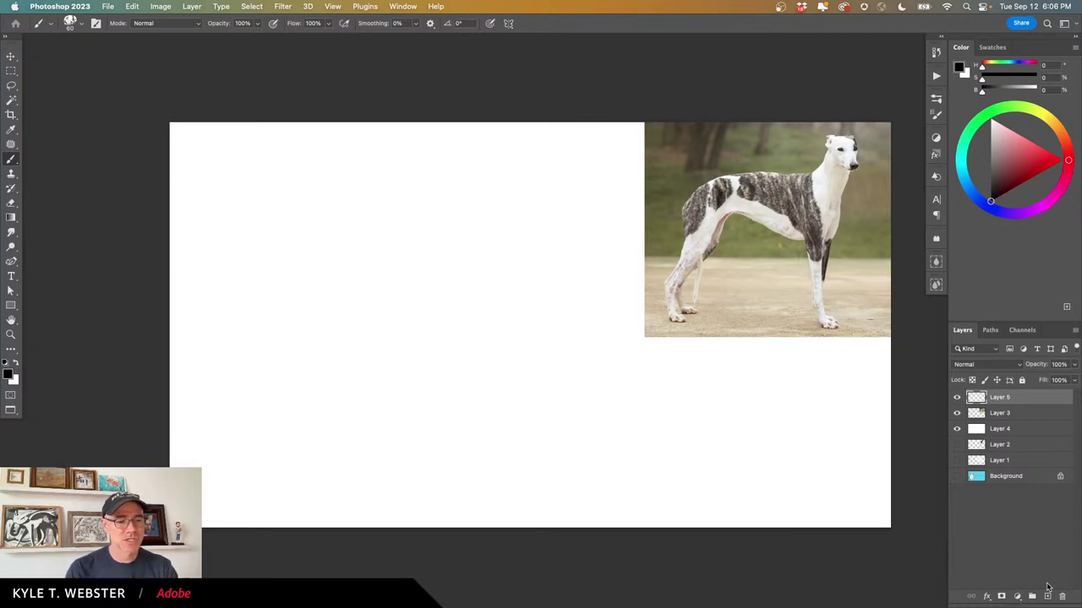
# Open the Get More Brushes web page, dismiss the location notice and look over the page down to the Summer 2023 Brushes.
pyautogui.click(935, 99)
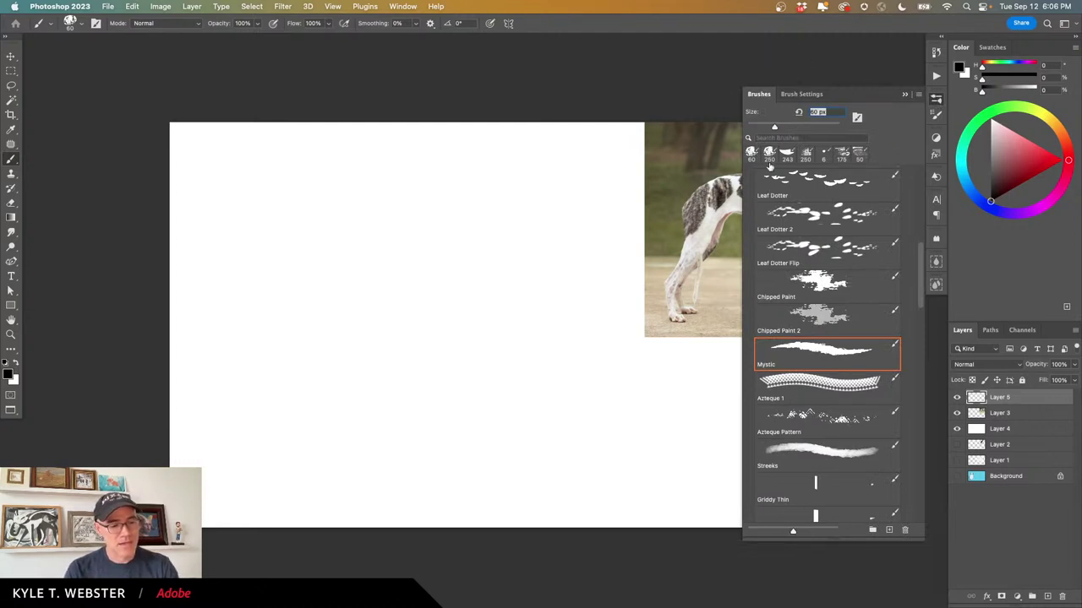
pyautogui.click(920, 98)
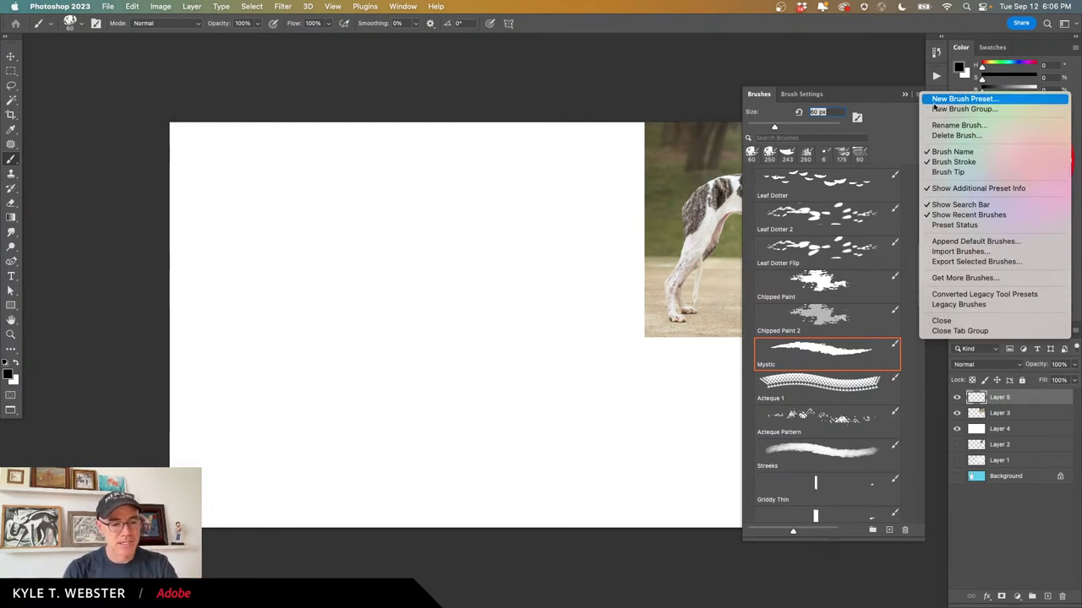
pyautogui.click(936, 279)
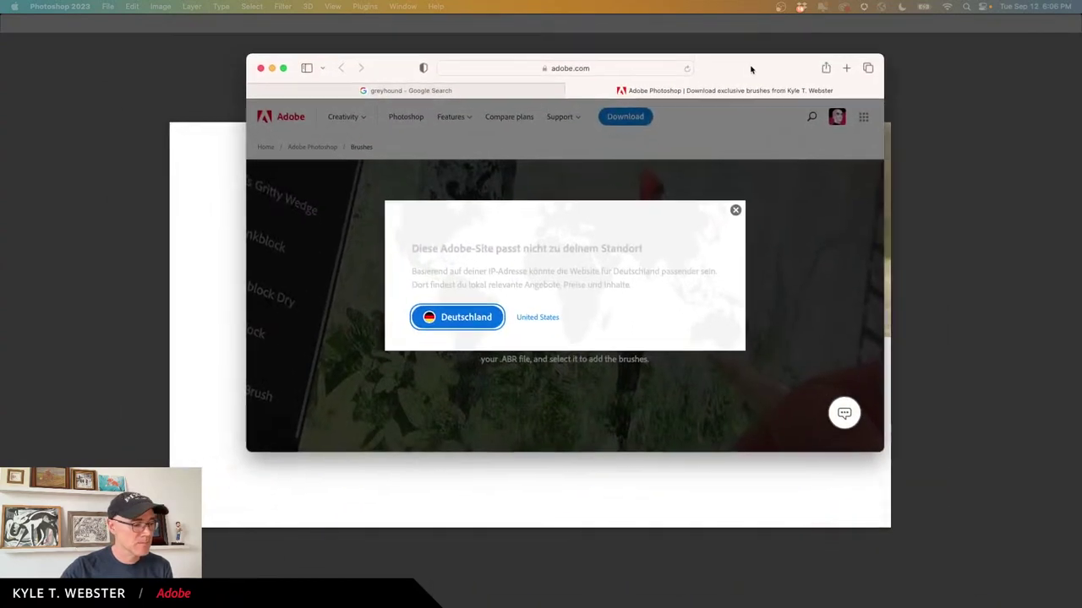
pyautogui.click(735, 210)
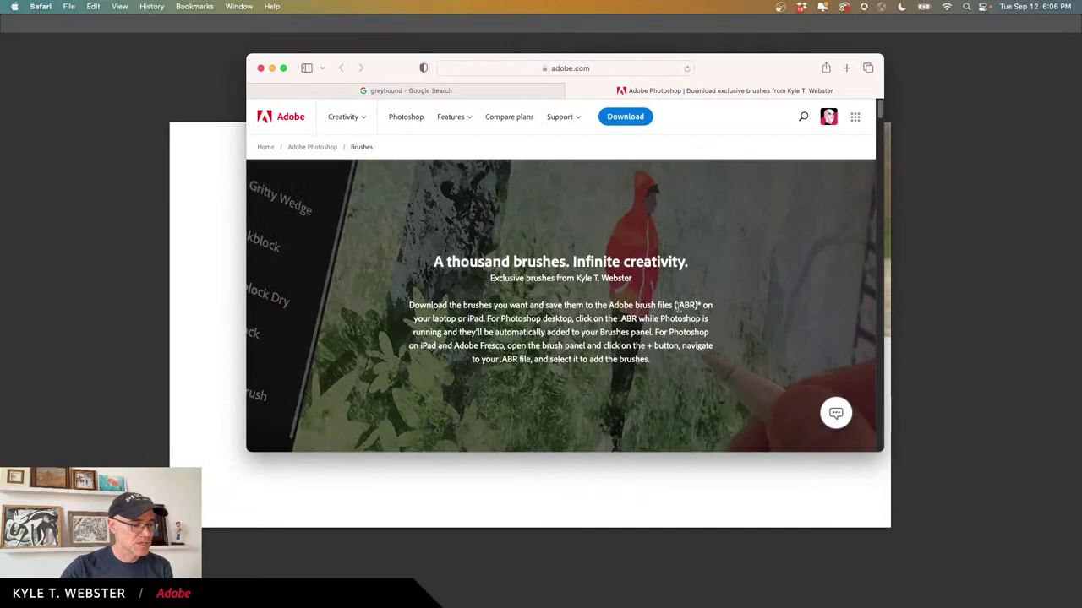
pyautogui.scroll(-1, 676, 308)
pyautogui.scroll(-3, 674, 308)
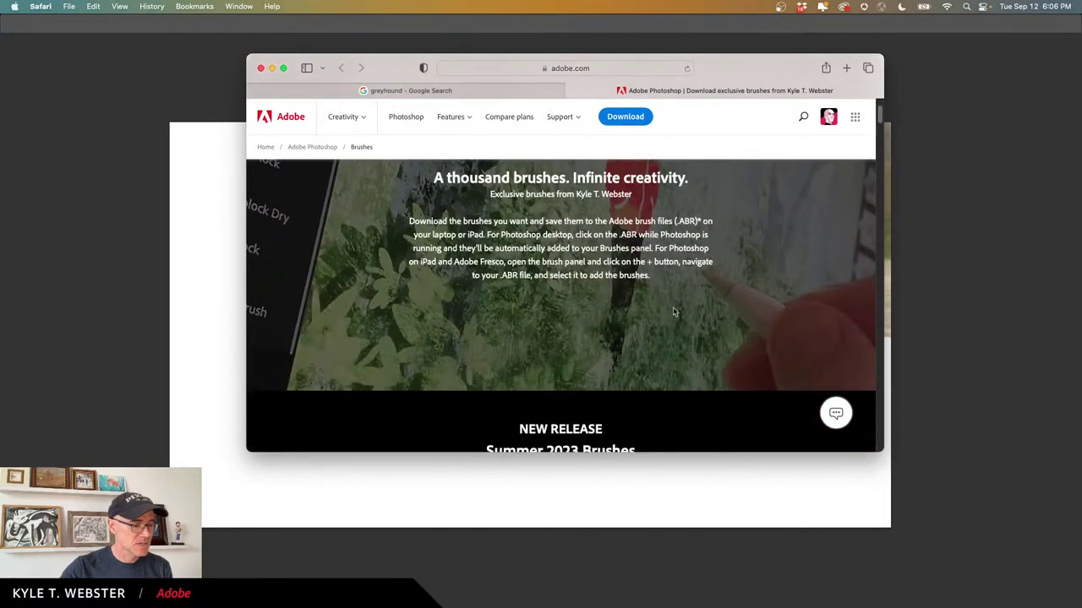
pyautogui.scroll(1, 674, 310)
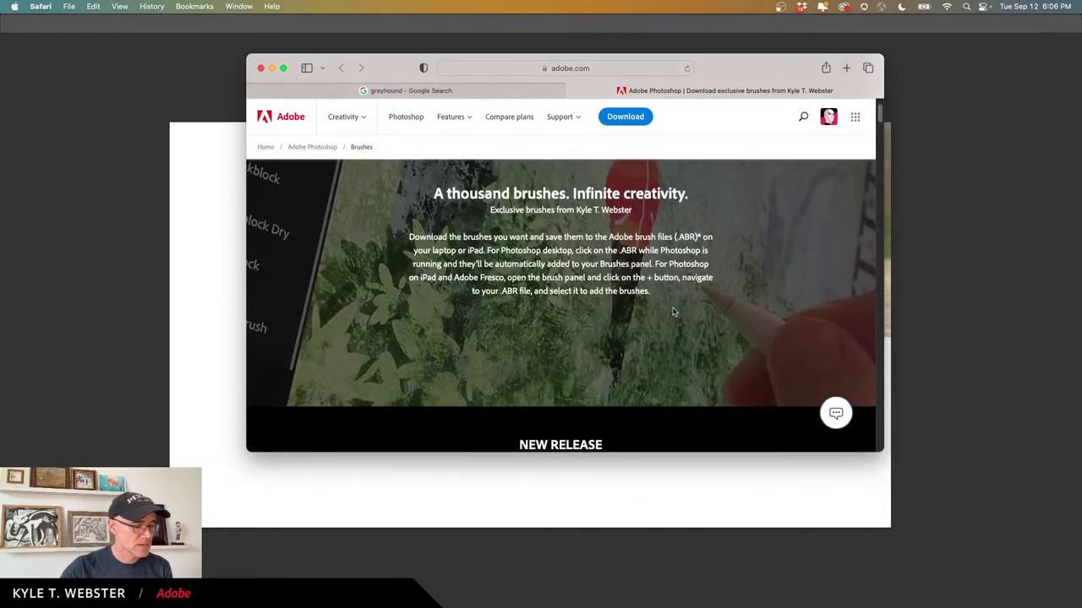
pyautogui.scroll(-5, 673, 312)
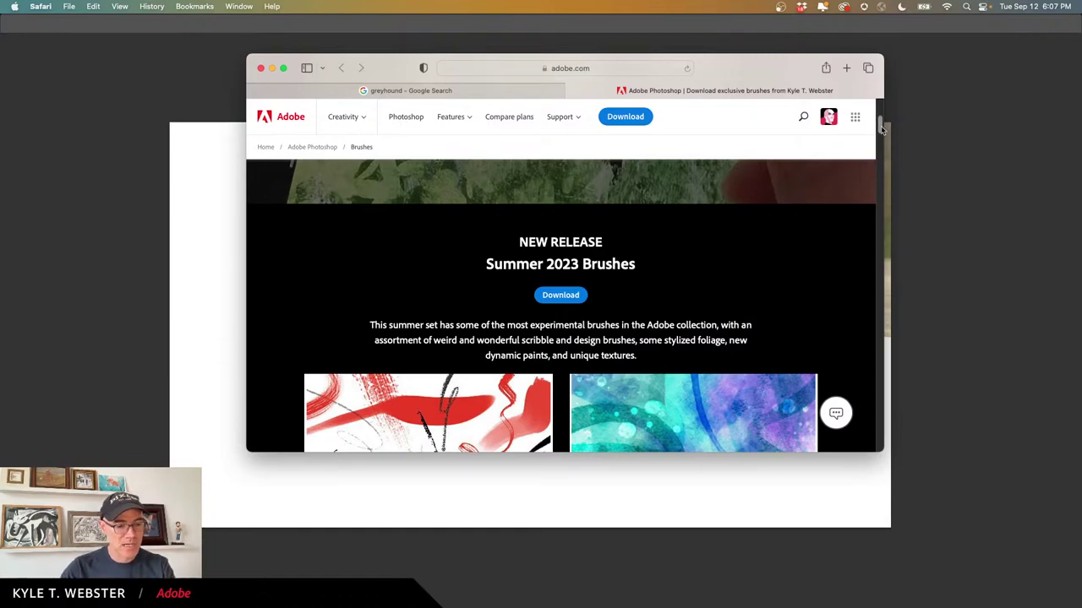
# Look through the Adobe site's list of regions from the page footer and close it without choosing one.
pyautogui.moveTo(879, 127); pyautogui.dragTo(875, 468)
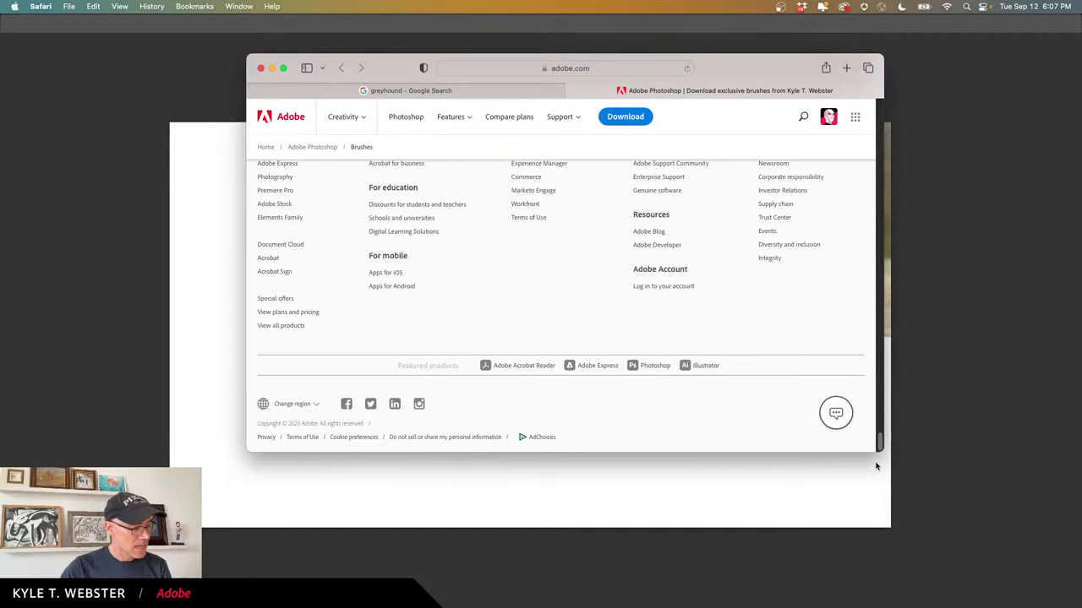
pyautogui.click(297, 407)
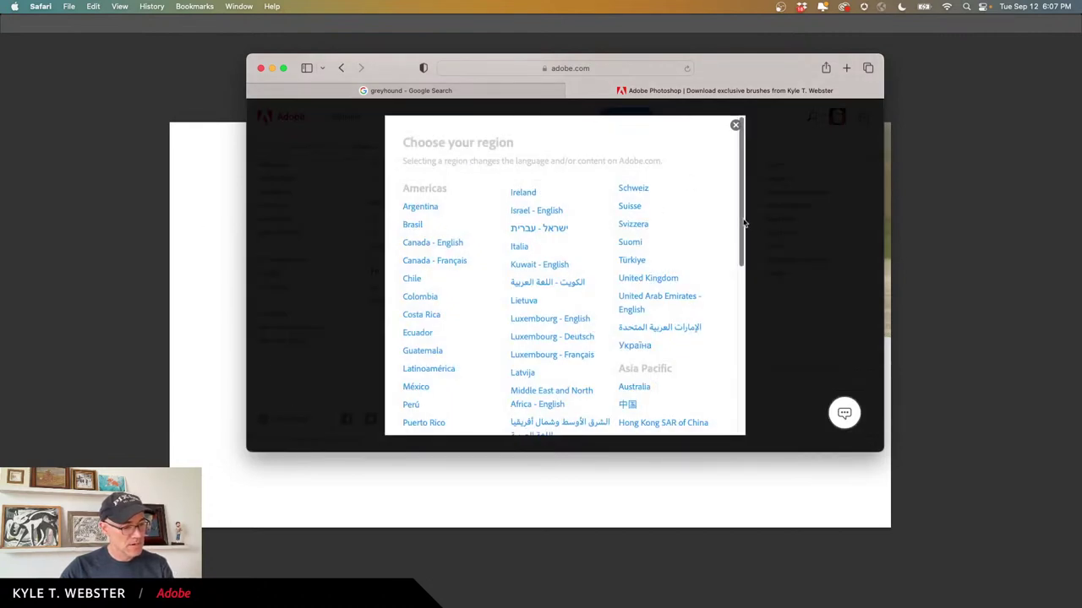
pyautogui.moveTo(741, 229); pyautogui.dragTo(729, 365)
pyautogui.scroll(-2, 728, 365)
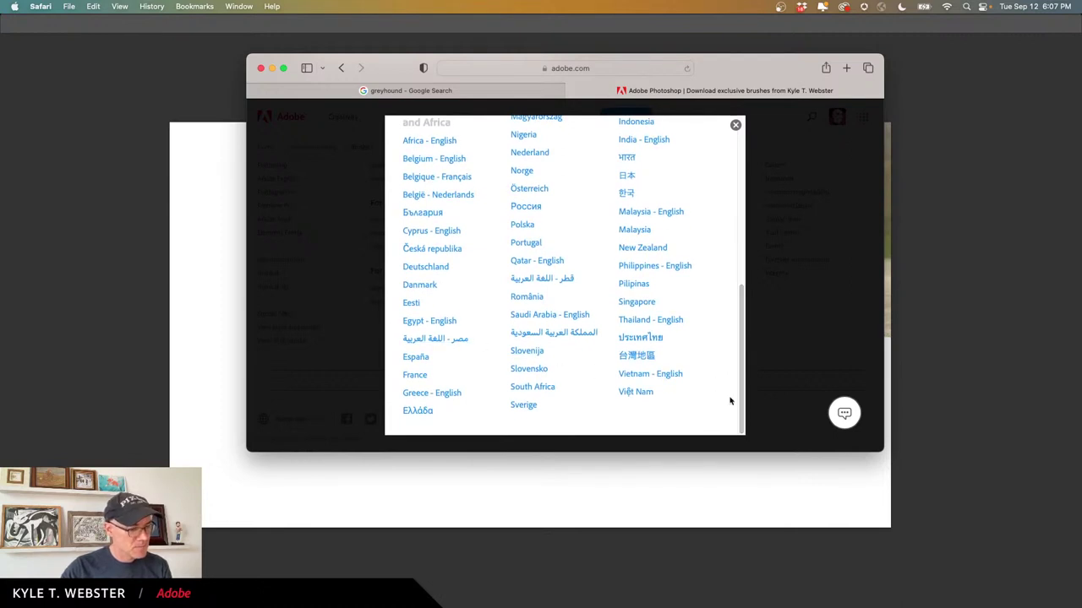
pyautogui.moveTo(737, 399); pyautogui.dragTo(730, 248)
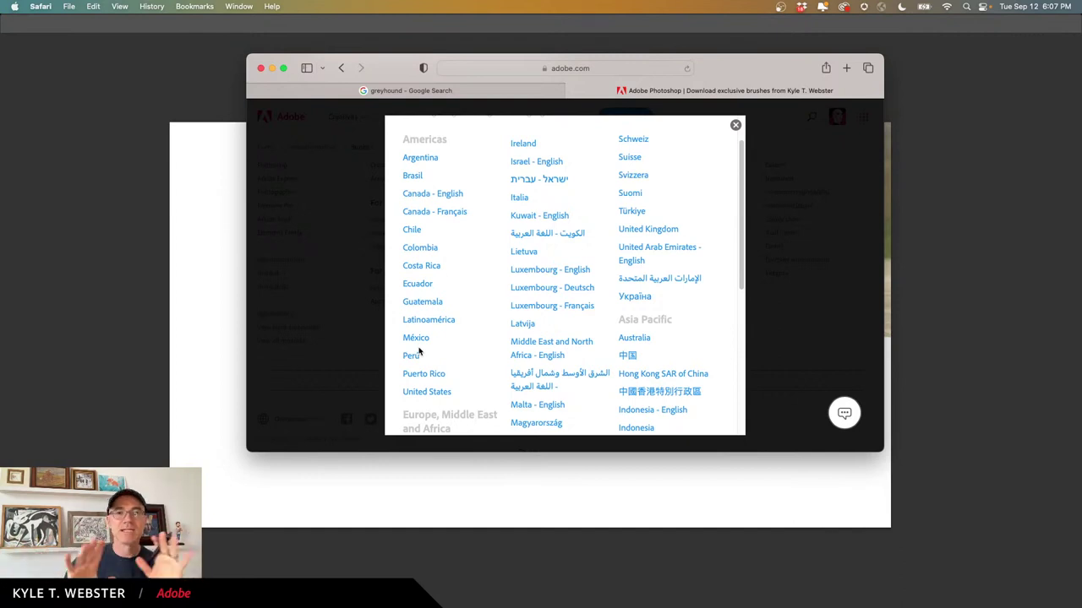
pyautogui.click(736, 126)
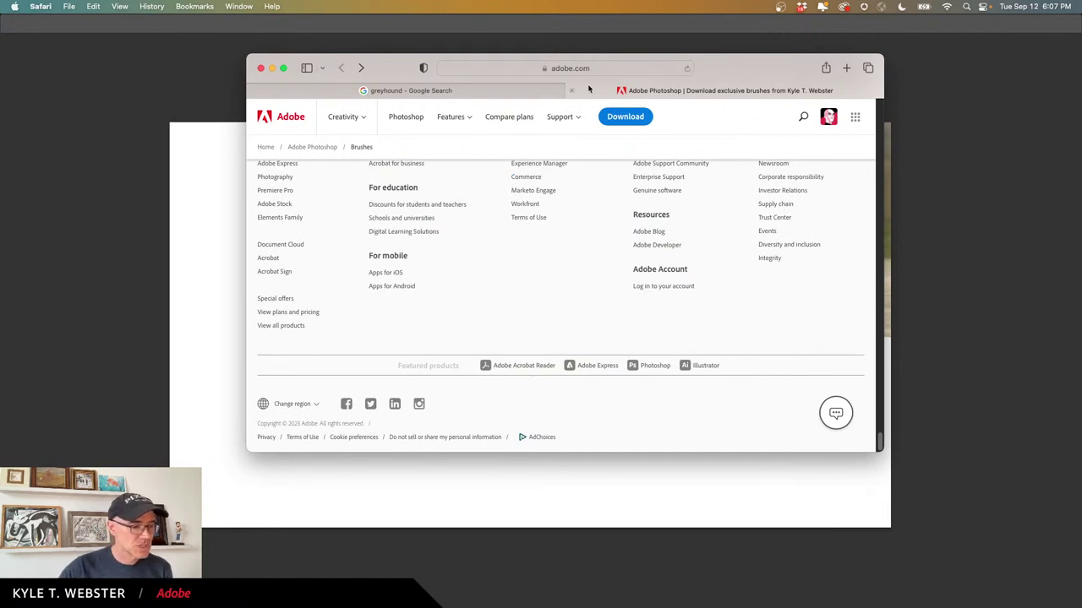
# Switch back to Photoshop, collapse the open brush set and expand the megapack brush folder.
pyautogui.moveTo(701, 67); pyautogui.dragTo(1081, 67)
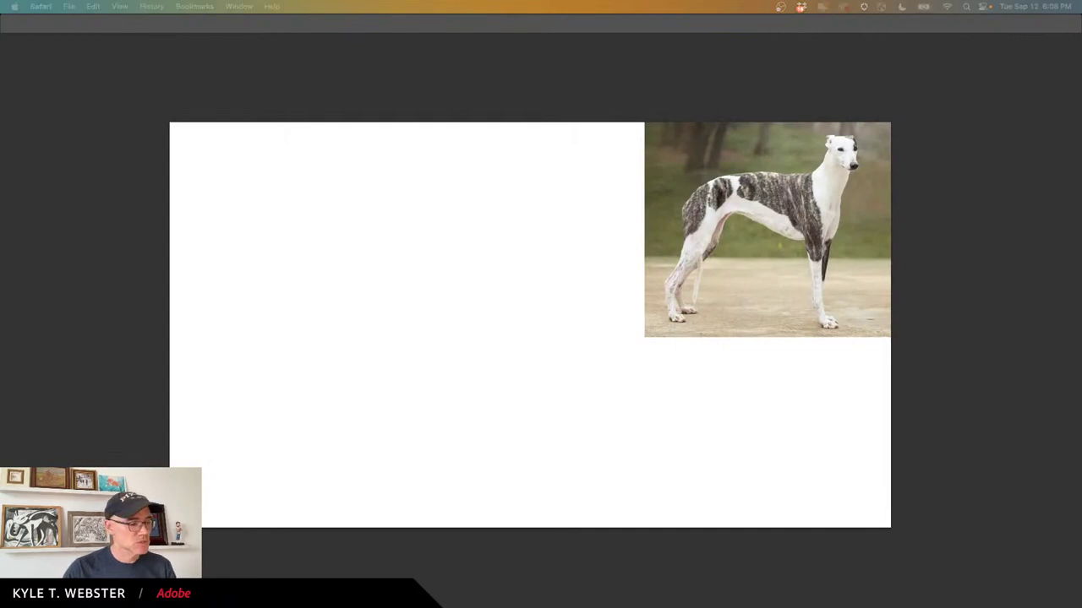
pyautogui.click(439, 264)
pyautogui.scroll(10, 811, 254)
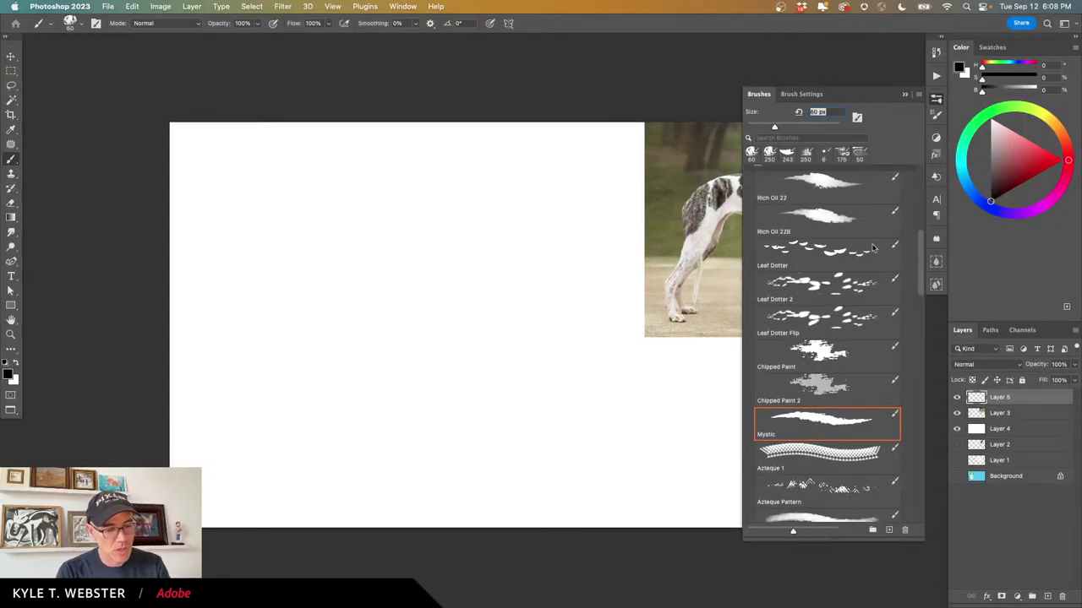
pyautogui.click(751, 378)
pyautogui.scroll(4, 896, 211)
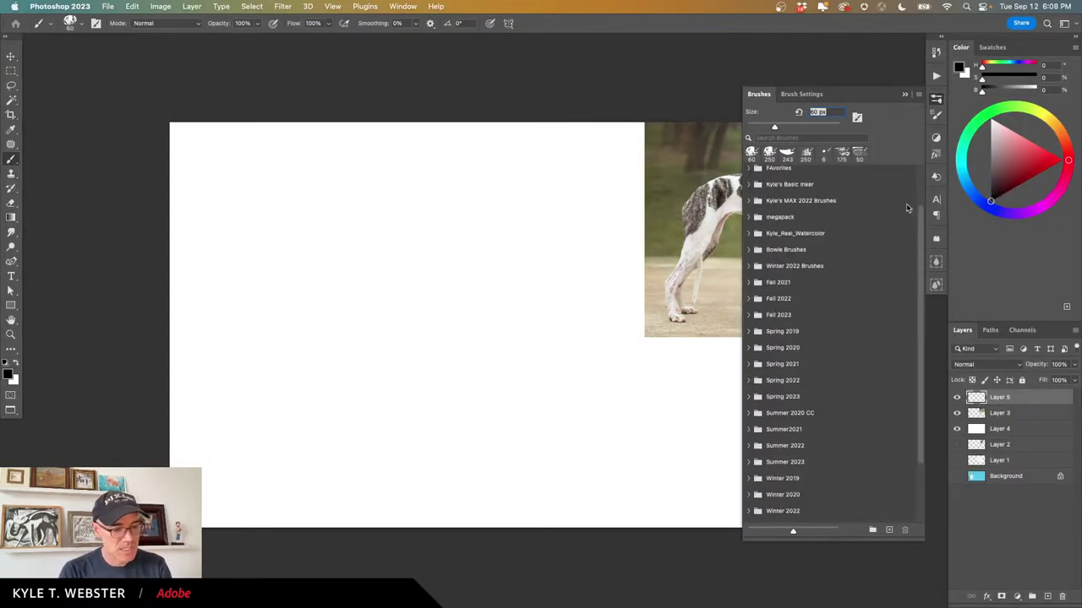
pyautogui.click(749, 271)
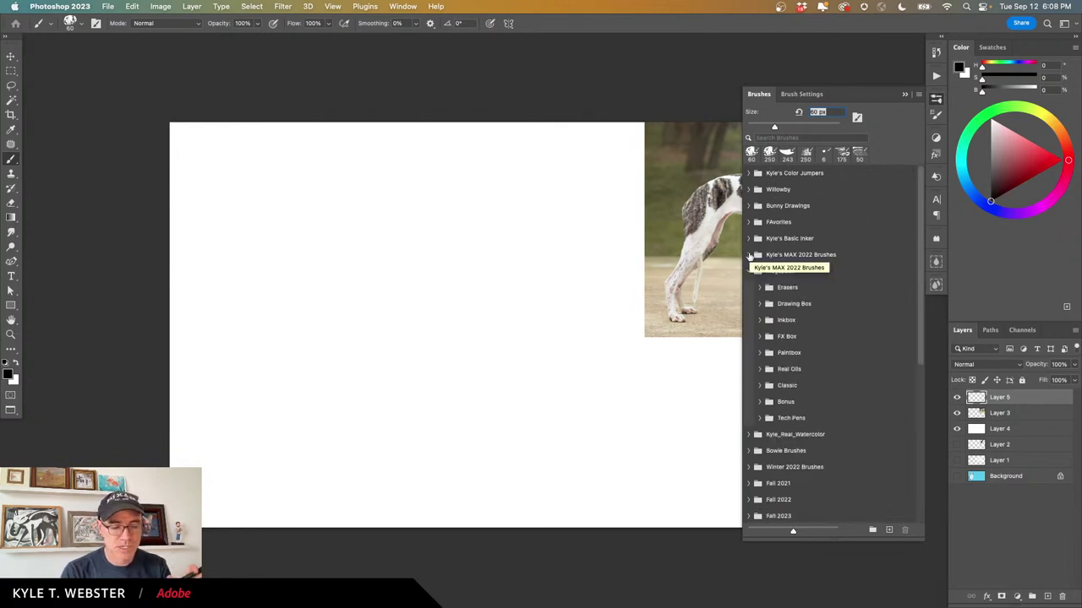
# Choose the Kyle's Inkbox - Brush Beauty brush from the megapack's Inkbox folder.
pyautogui.click(759, 320)
pyautogui.moveTo(921, 176); pyautogui.dragTo(911, 201)
pyautogui.scroll(-5, 911, 201)
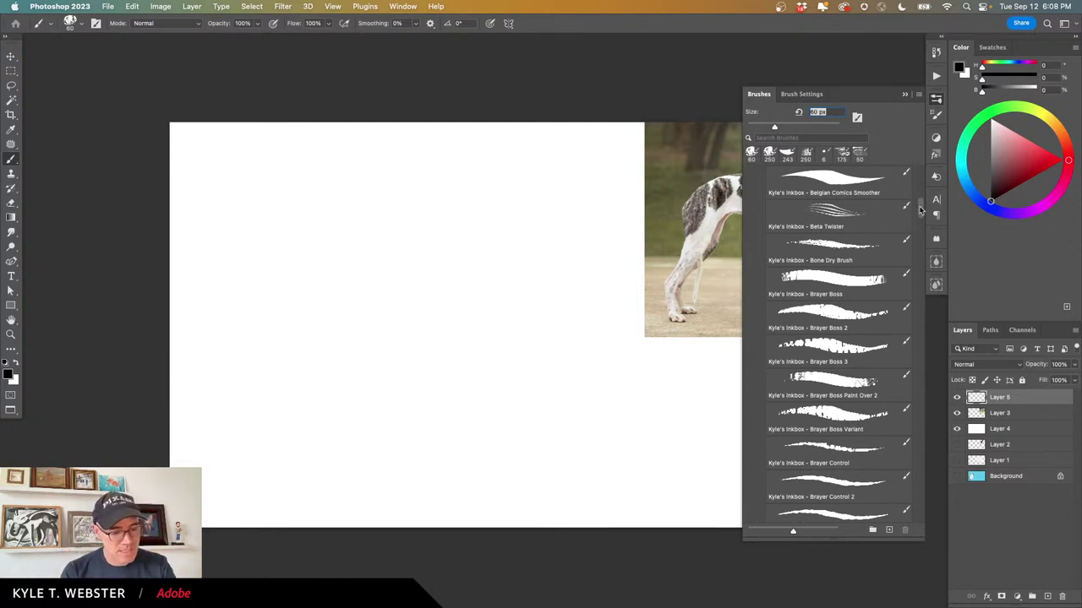
pyautogui.moveTo(920, 211); pyautogui.dragTo(911, 235)
pyautogui.click(828, 258)
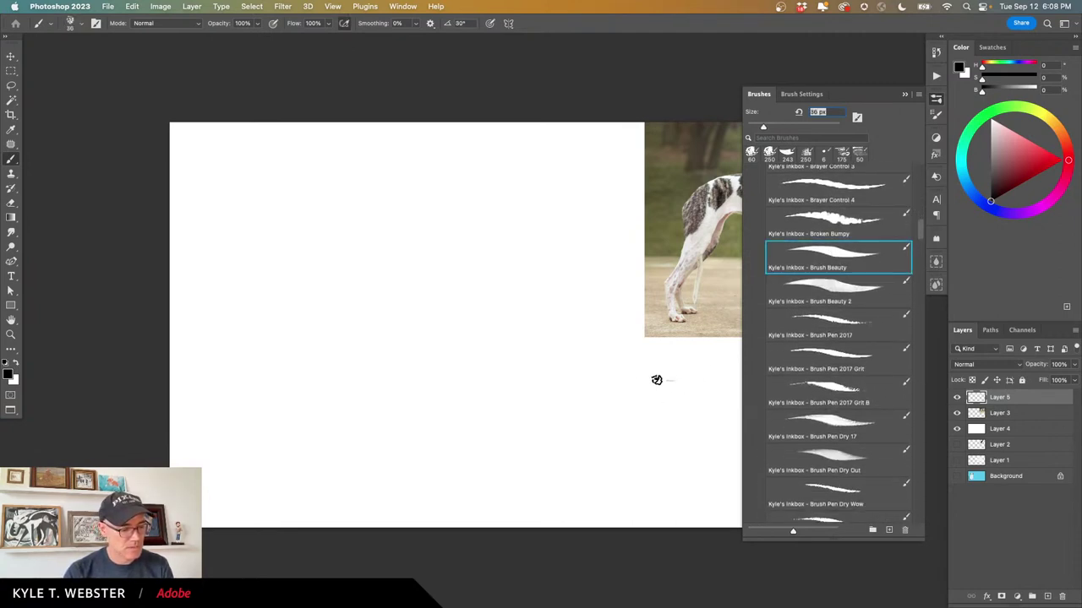
# Try the brush with one long looping stroke on the blank canvas, and undo it.
pyautogui.moveTo(656, 379)
pyautogui.mouseDown()
pyautogui.moveTo(406, 410)
pyautogui.moveTo(478, 285)
pyautogui.moveTo(417, 388)
pyautogui.moveTo(297, 376)
pyautogui.moveTo(374, 174)
pyautogui.moveTo(405, 357)
pyautogui.moveTo(445, 313)
pyautogui.mouseUp()
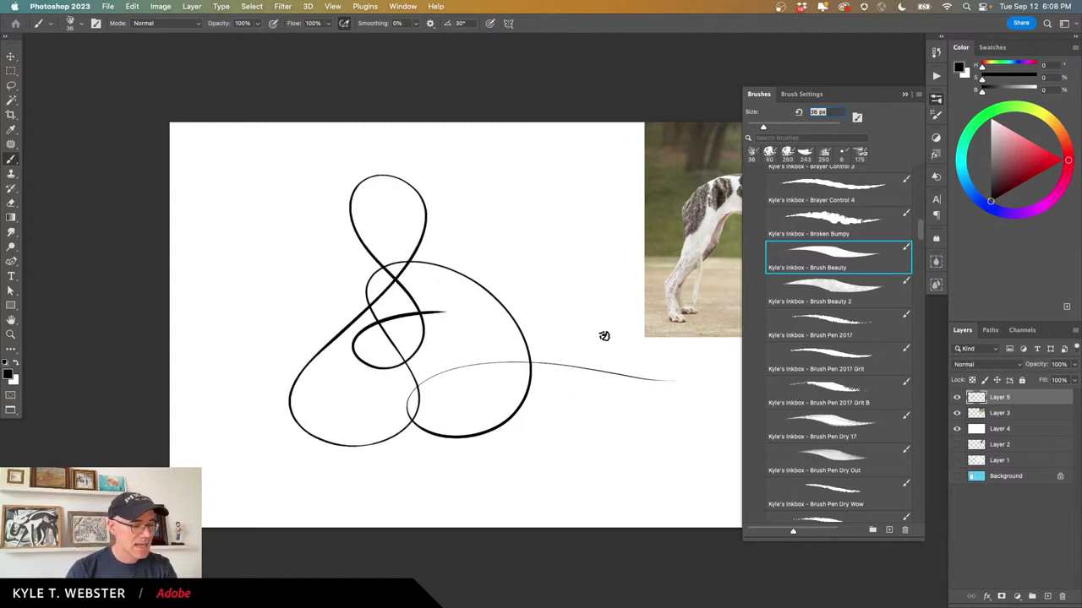
pyautogui.press('super+z')
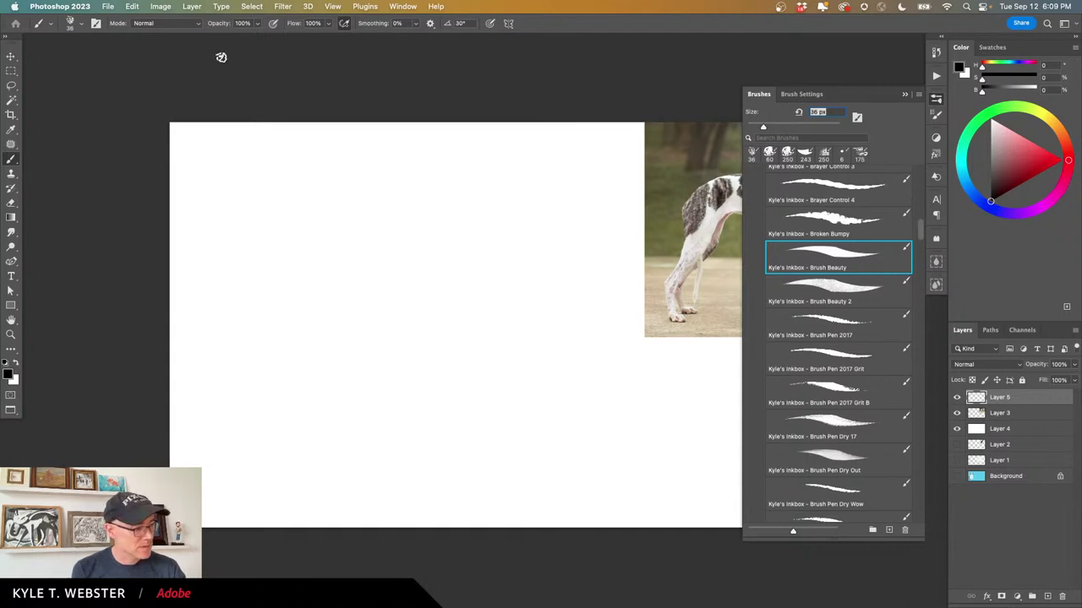
# Set the brush's smoothing to 25%.
pyautogui.click(416, 24)
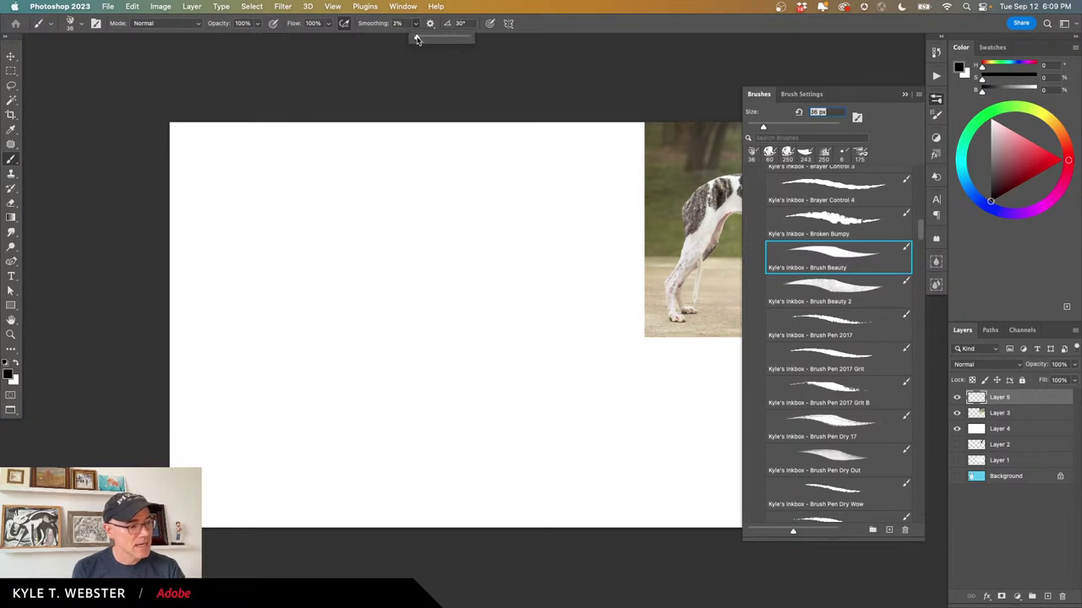
pyautogui.moveTo(415, 40); pyautogui.dragTo(430, 40)
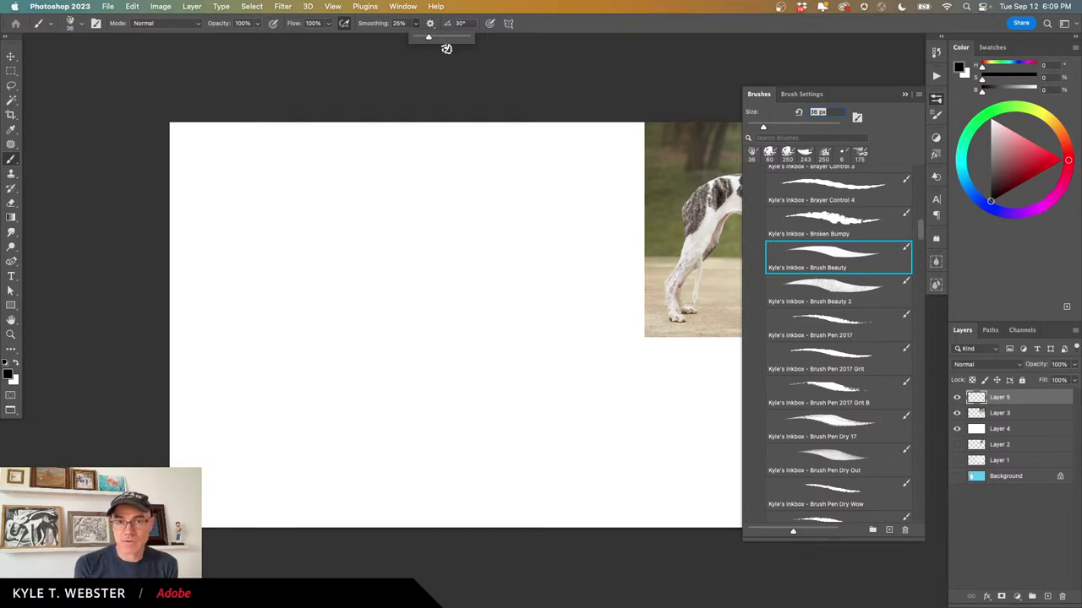
# Try the smoothed brush with long looping strokes on the canvas, and clear them from the layer.
pyautogui.moveTo(591, 199)
pyautogui.mouseDown()
pyautogui.moveTo(509, 268)
pyautogui.moveTo(521, 431)
pyautogui.moveTo(487, 243)
pyautogui.moveTo(415, 341)
pyautogui.moveTo(410, 406)
pyautogui.moveTo(397, 232)
pyautogui.moveTo(310, 326)
pyautogui.moveTo(347, 372)
pyautogui.moveTo(297, 355)
pyautogui.moveTo(262, 381)
pyautogui.mouseUp()
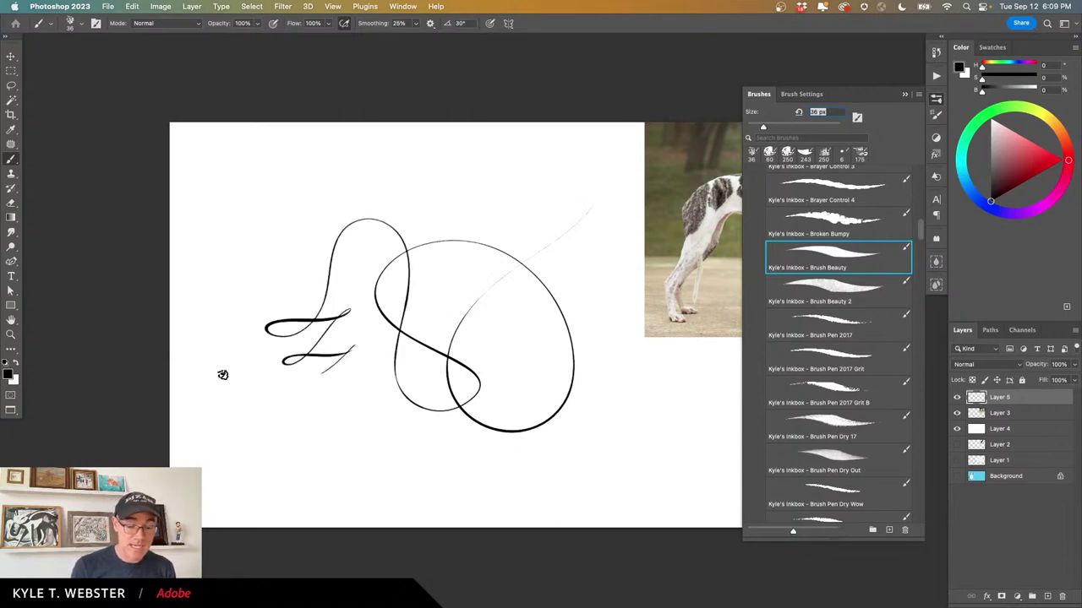
pyautogui.press('super+a')
pyautogui.press('BackSpace')
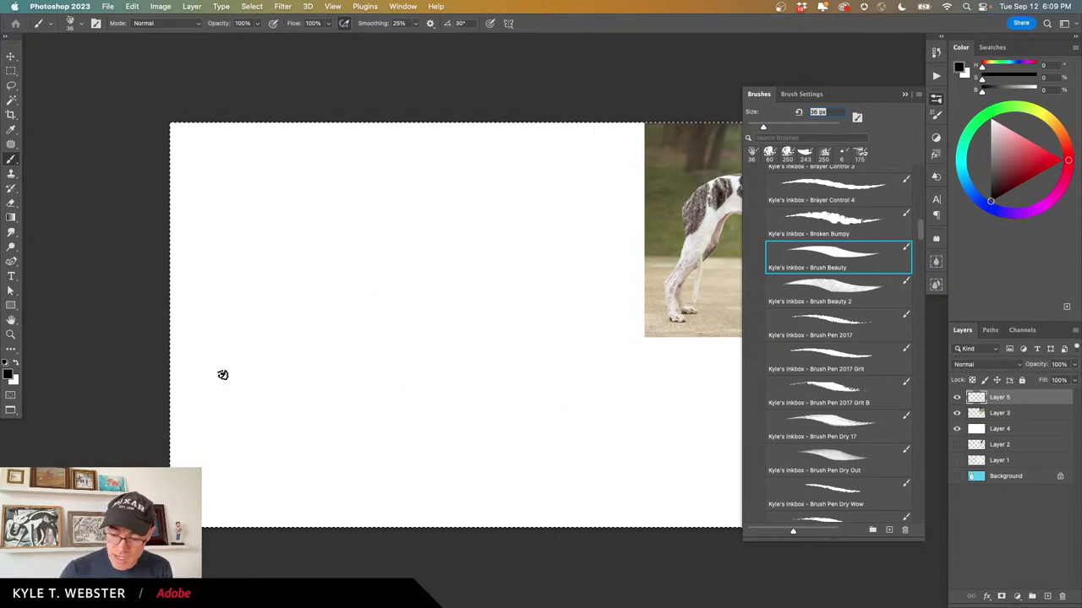
pyautogui.press('super+d')
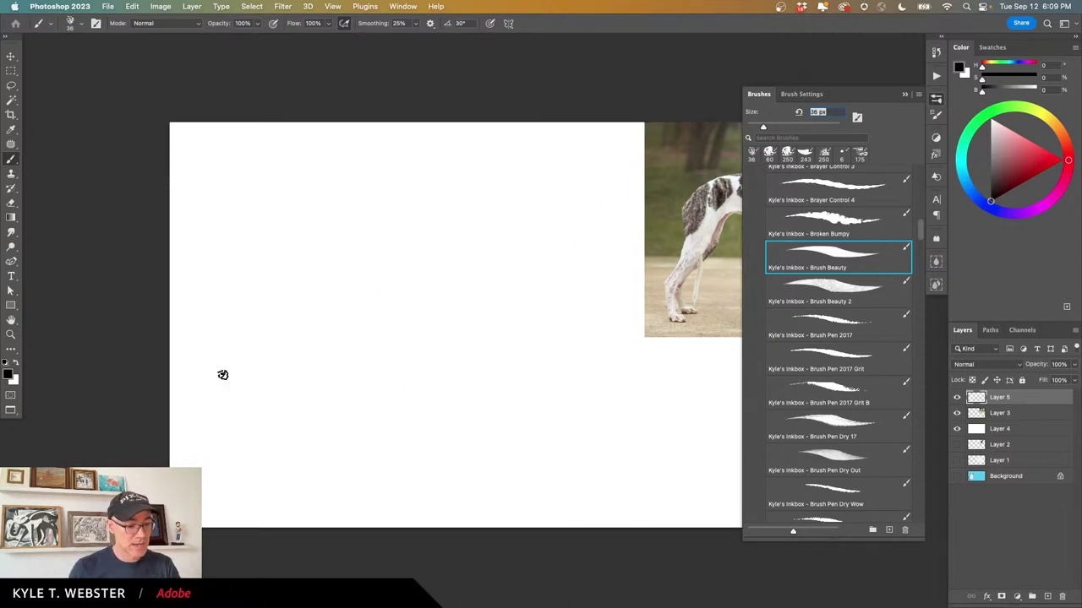
# Collapse the brush list and sketch the greyhound's head and neck lines on the blank canvas beside the photo.
pyautogui.click(905, 93)
pyautogui.scroll(1, 539, 381)
pyautogui.moveTo(539, 381); pyautogui.dragTo(399, 463)
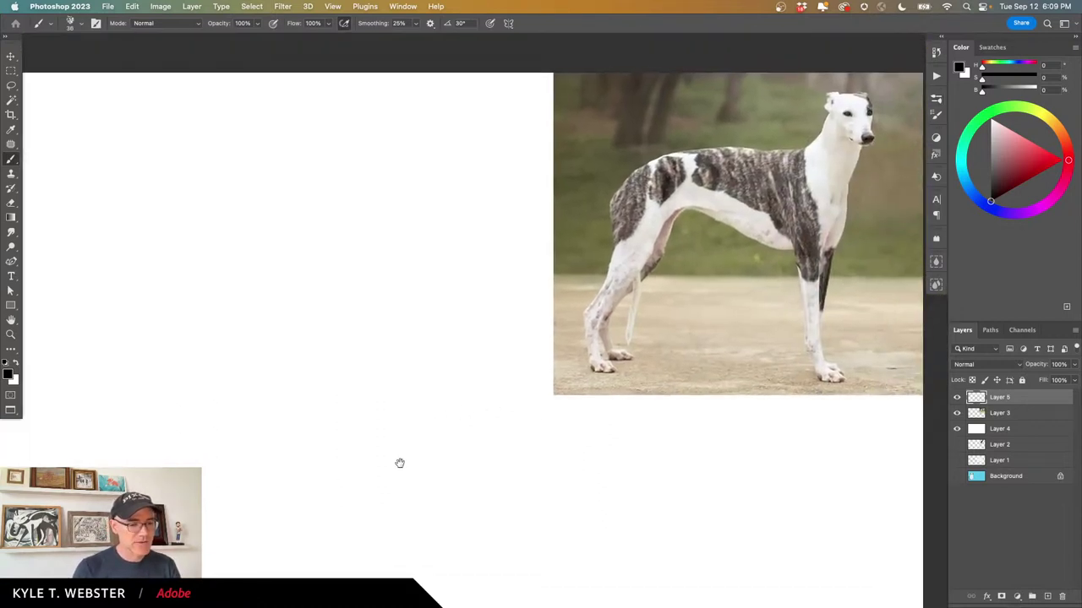
pyautogui.scroll(-2, 512, 374)
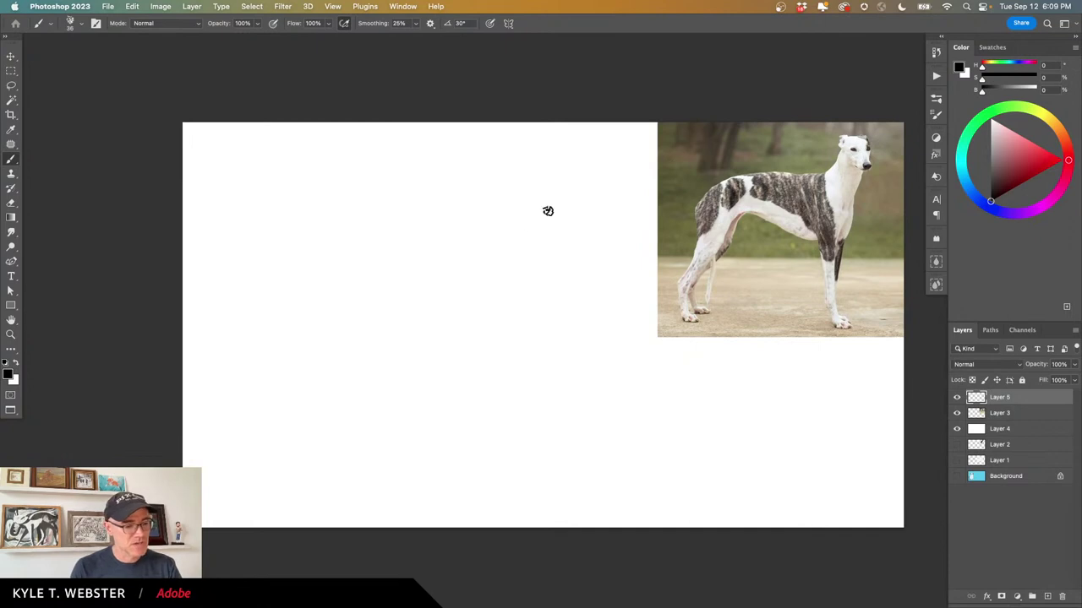
pyautogui.moveTo(539, 229)
pyautogui.mouseDown()
pyautogui.moveTo(510, 245)
pyautogui.moveTo(542, 259)
pyautogui.moveTo(539, 230)
pyautogui.moveTo(547, 273)
pyautogui.mouseUp()
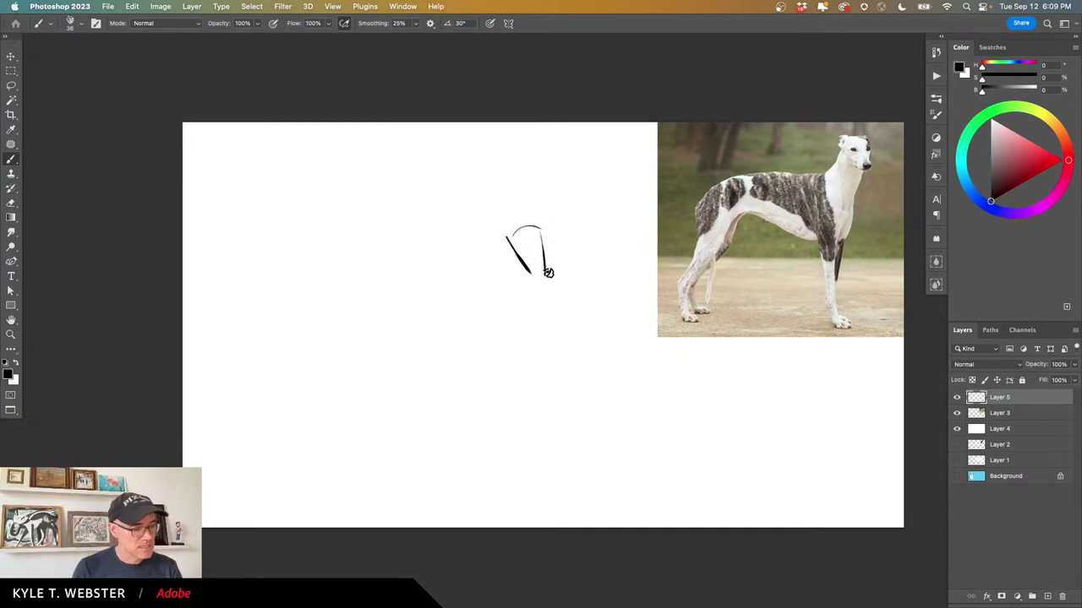
pyautogui.moveTo(507, 235)
pyautogui.mouseDown()
pyautogui.moveTo(471, 287)
pyautogui.moveTo(496, 264)
pyautogui.moveTo(478, 276)
pyautogui.moveTo(528, 269)
pyautogui.moveTo(501, 321)
pyautogui.mouseUp()
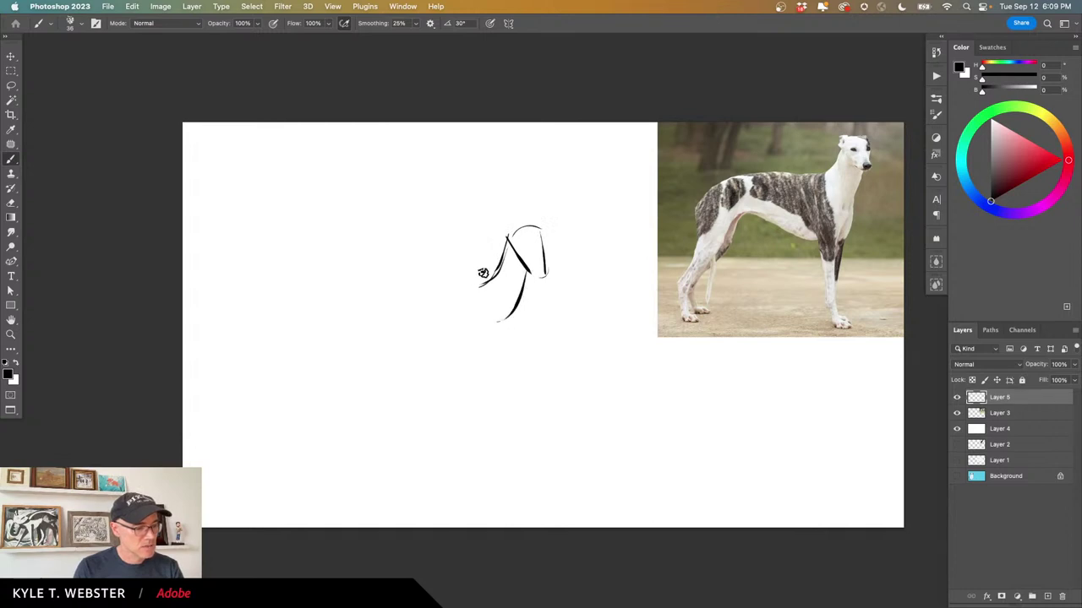
# Sketch the line of the dog's back, curving over the rump and down the back of the hind leg.
pyautogui.moveTo(449, 284); pyautogui.dragTo(331, 290)
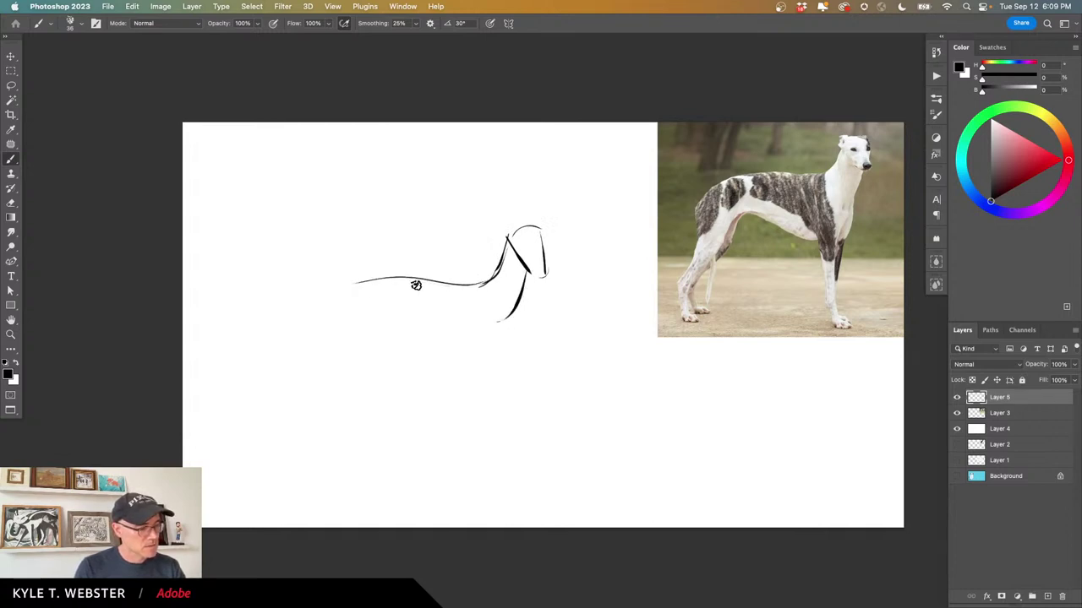
pyautogui.moveTo(460, 286)
pyautogui.mouseDown()
pyautogui.moveTo(323, 290)
pyautogui.moveTo(339, 300)
pyautogui.moveTo(291, 420)
pyautogui.mouseUp()
pyautogui.moveTo(325, 335)
pyautogui.mouseDown()
pyautogui.moveTo(287, 425)
pyautogui.moveTo(318, 358)
pyautogui.mouseUp()
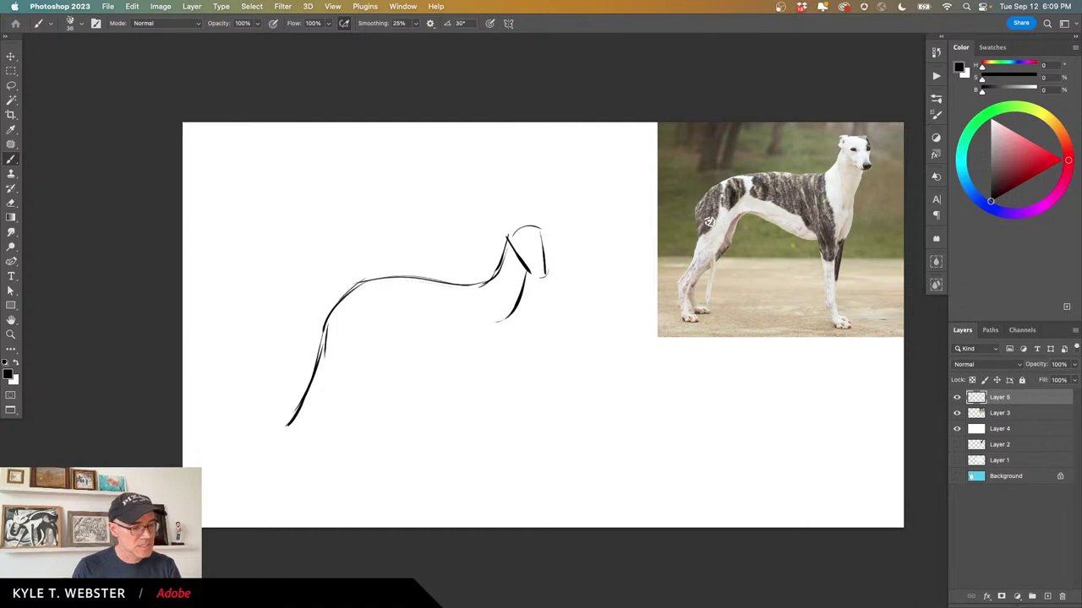
pyautogui.moveTo(710, 227); pyautogui.dragTo(704, 307)
pyautogui.hotkey('ctrl', 'z')
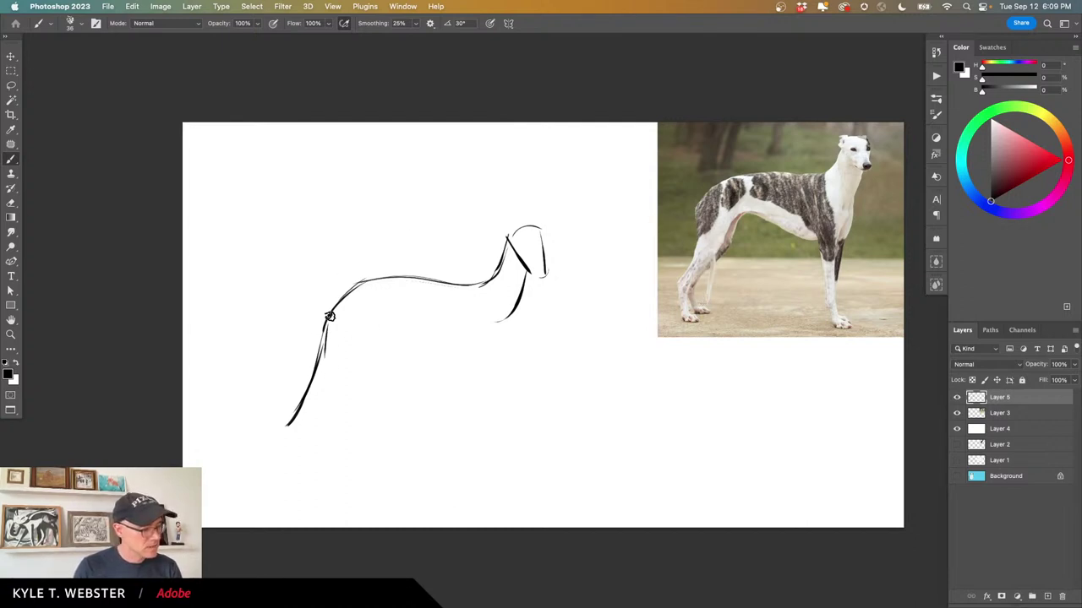
pyautogui.moveTo(319, 351); pyautogui.dragTo(288, 419)
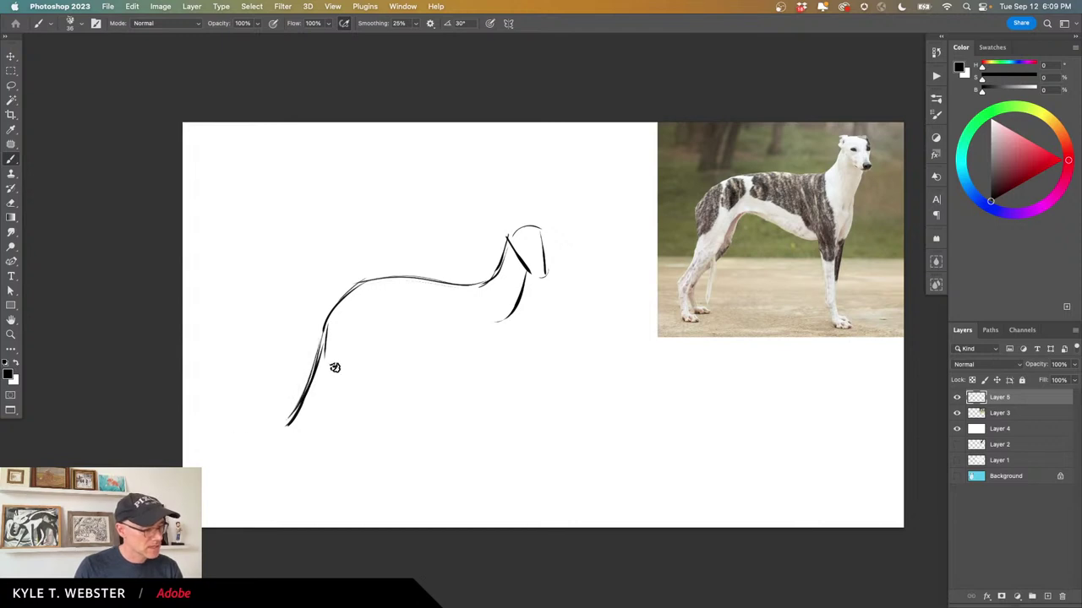
# Sketch the tucked belly line and build up the deep chest with repeated curved strokes to the neck.
pyautogui.moveTo(381, 309)
pyautogui.mouseDown()
pyautogui.moveTo(364, 331)
pyautogui.moveTo(507, 314)
pyautogui.mouseUp()
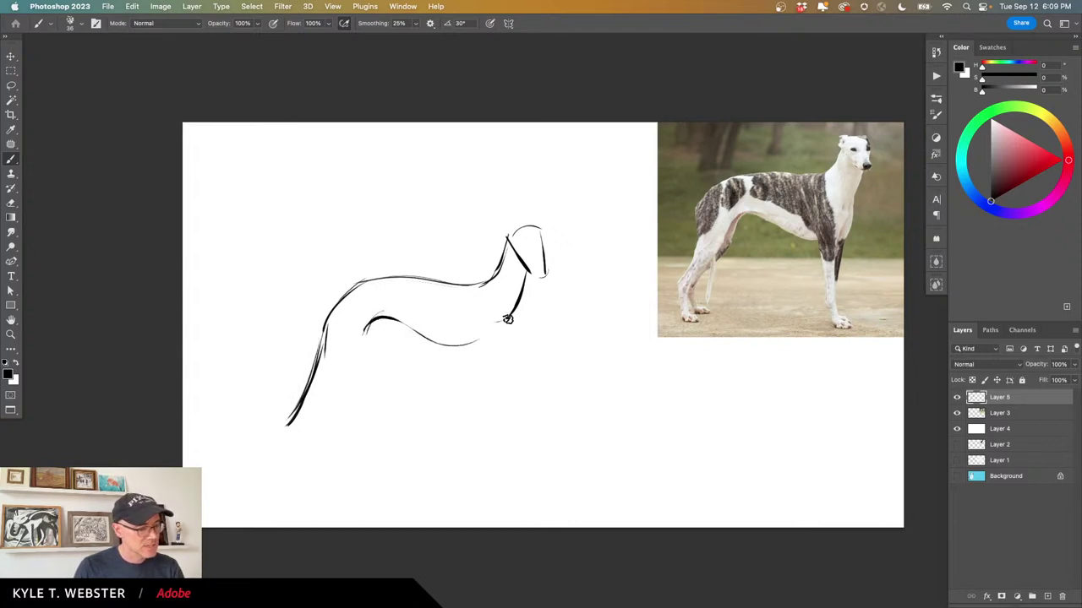
pyautogui.moveTo(367, 321); pyautogui.dragTo(495, 323)
pyautogui.moveTo(526, 286)
pyautogui.mouseDown()
pyautogui.moveTo(376, 314)
pyautogui.moveTo(447, 356)
pyautogui.moveTo(496, 338)
pyautogui.moveTo(528, 268)
pyautogui.moveTo(508, 341)
pyautogui.moveTo(419, 331)
pyautogui.moveTo(430, 345)
pyautogui.moveTo(520, 312)
pyautogui.moveTo(456, 356)
pyautogui.mouseUp()
pyautogui.moveTo(512, 322)
pyautogui.mouseDown()
pyautogui.moveTo(464, 360)
pyautogui.moveTo(370, 314)
pyautogui.moveTo(507, 335)
pyautogui.mouseUp()
pyautogui.moveTo(523, 294); pyautogui.dragTo(446, 356)
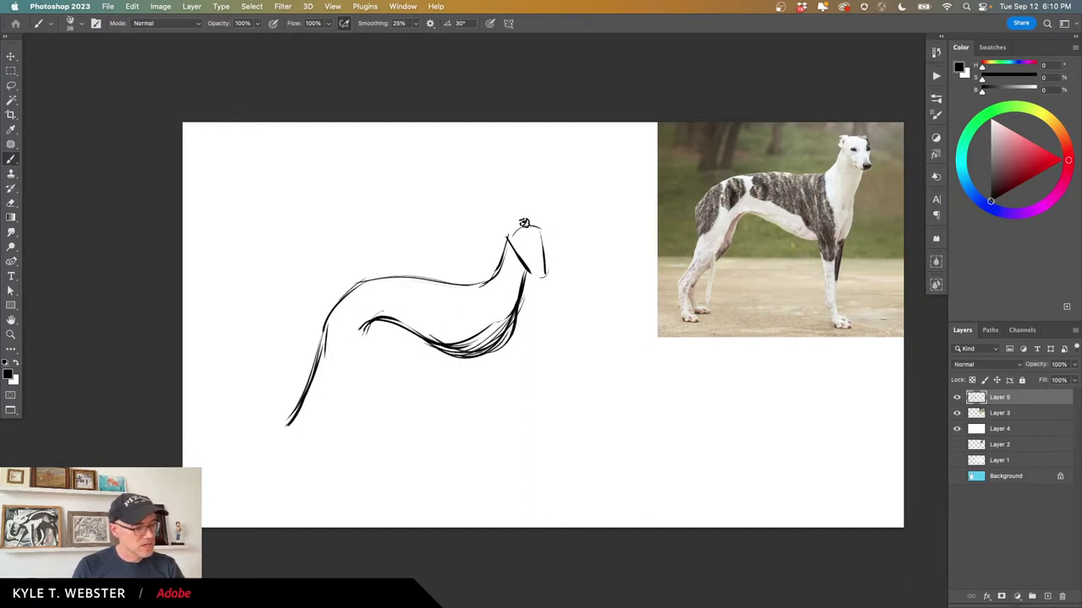
# Add the dog's ears and eye, and darken the muzzle and jaw outline.
pyautogui.moveTo(516, 233)
pyautogui.mouseDown()
pyautogui.moveTo(504, 239)
pyautogui.moveTo(541, 236)
pyautogui.mouseUp()
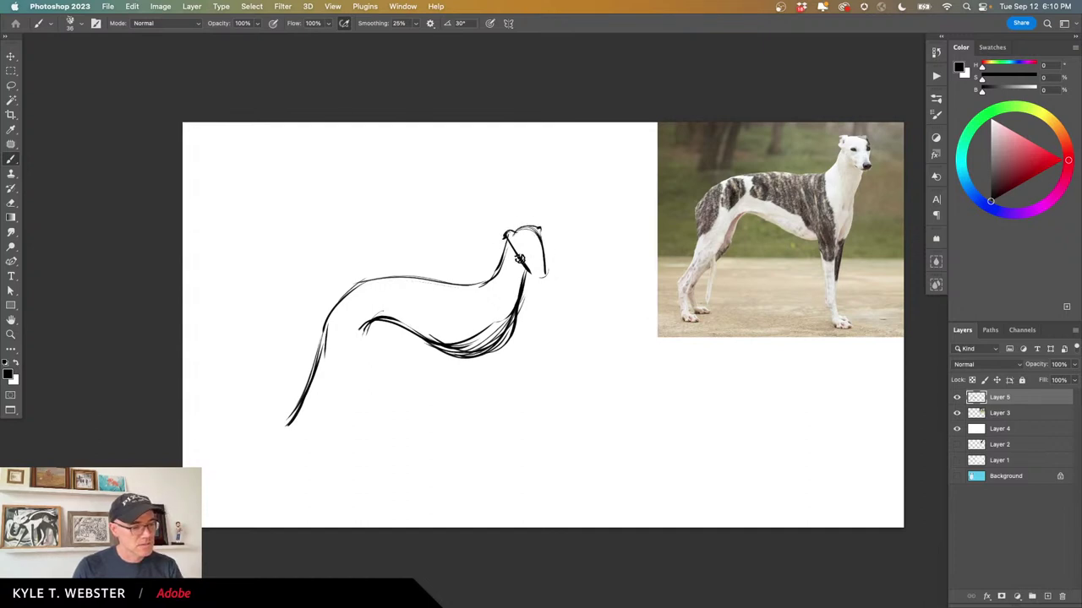
pyautogui.moveTo(512, 250)
pyautogui.mouseDown()
pyautogui.moveTo(544, 271)
pyautogui.moveTo(516, 243)
pyautogui.mouseUp()
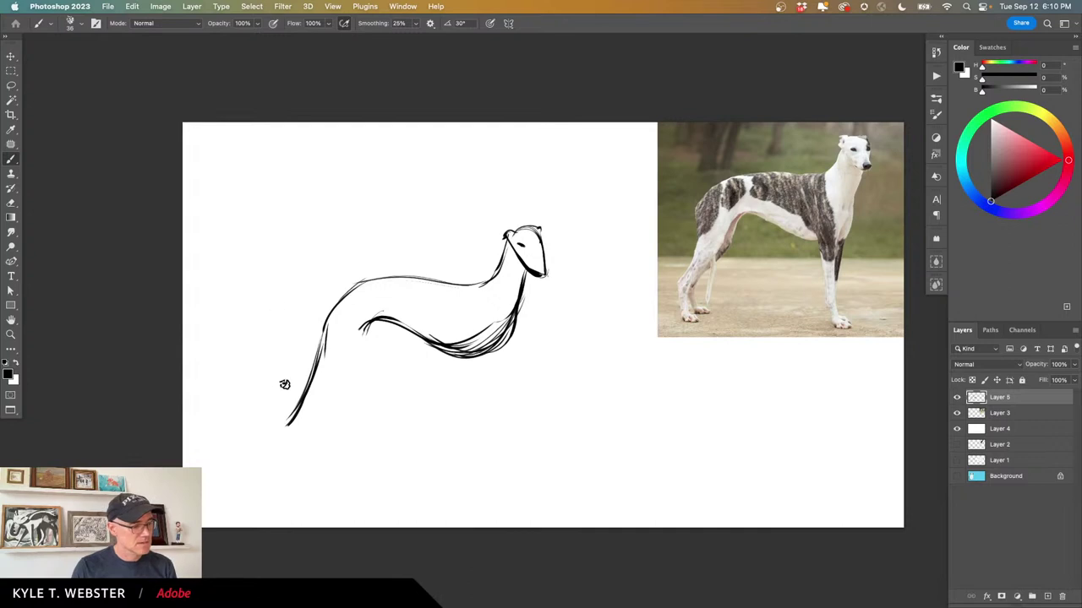
# Draw both hind legs, shaping the thigh and hock of the near leg and adding the paws.
pyautogui.moveTo(369, 320); pyautogui.dragTo(318, 429)
pyautogui.moveTo(327, 390); pyautogui.dragTo(315, 430)
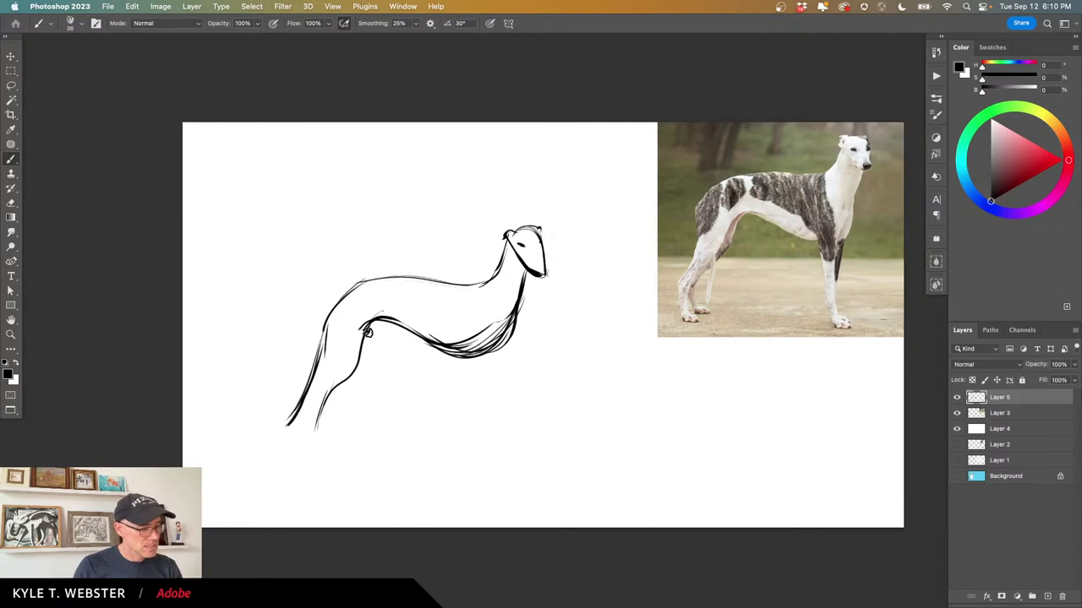
pyautogui.moveTo(368, 328)
pyautogui.mouseDown()
pyautogui.moveTo(357, 367)
pyautogui.moveTo(319, 415)
pyautogui.mouseUp()
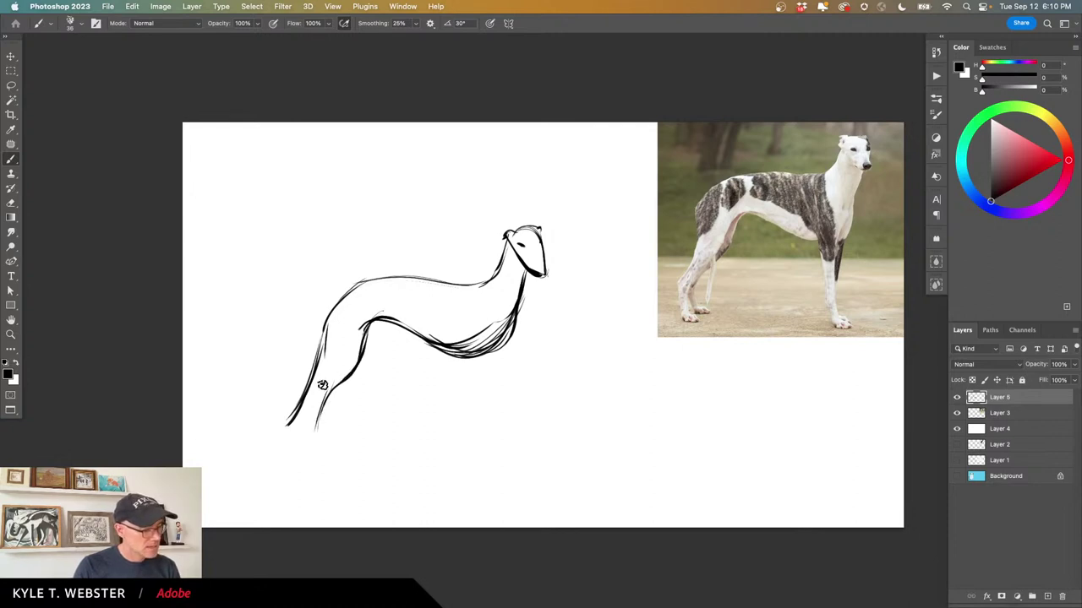
pyautogui.moveTo(324, 323); pyautogui.dragTo(314, 389)
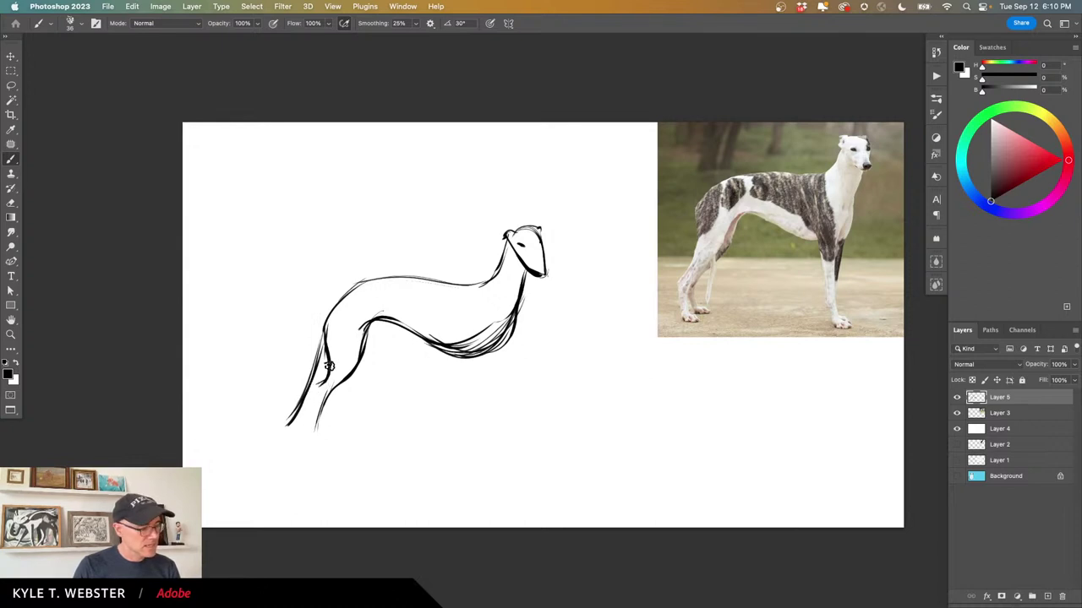
pyautogui.moveTo(330, 365)
pyautogui.mouseDown()
pyautogui.moveTo(304, 407)
pyautogui.moveTo(313, 392)
pyautogui.moveTo(307, 445)
pyautogui.mouseUp()
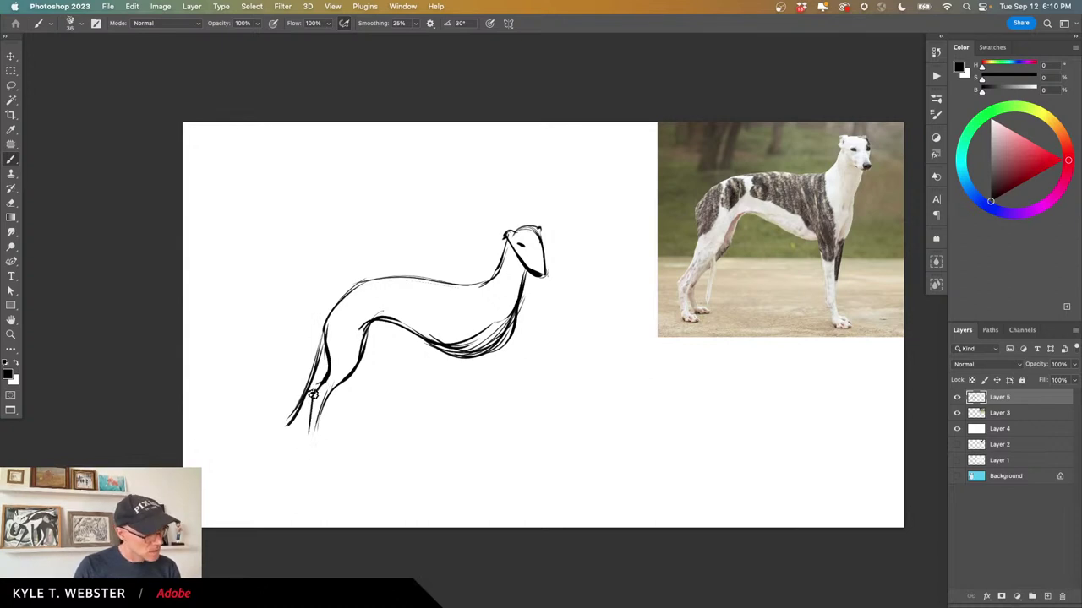
pyautogui.moveTo(313, 393); pyautogui.dragTo(311, 447)
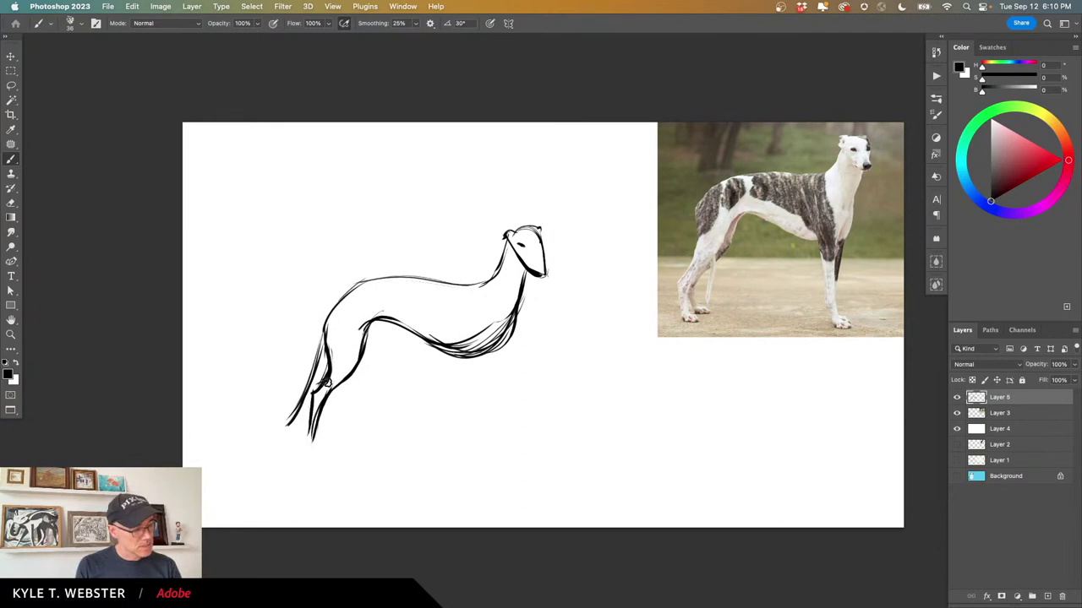
pyautogui.moveTo(312, 400); pyautogui.dragTo(308, 446)
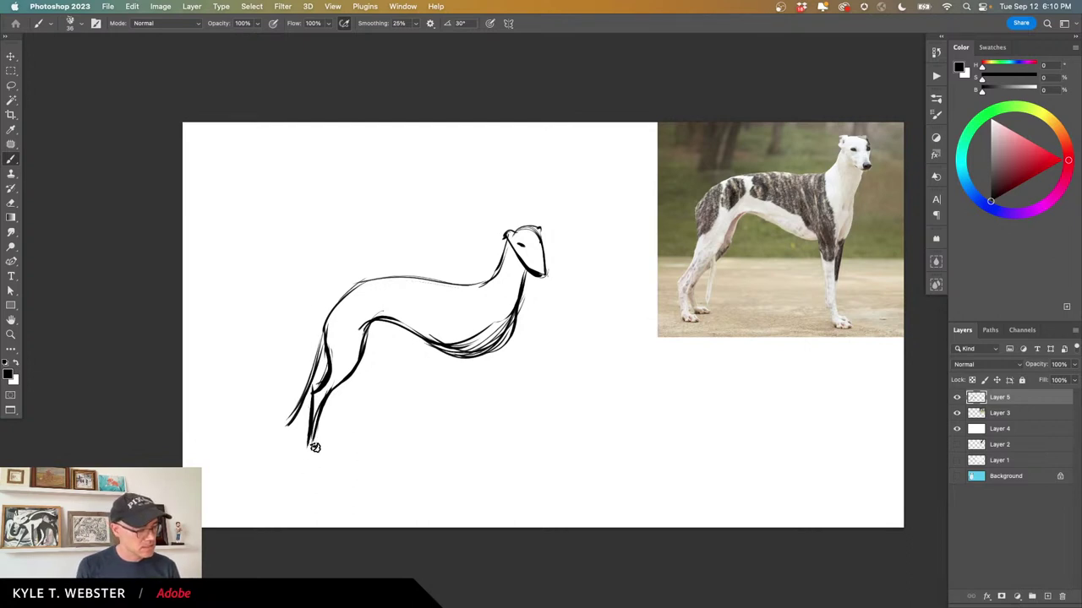
pyautogui.moveTo(315, 447); pyautogui.dragTo(311, 451)
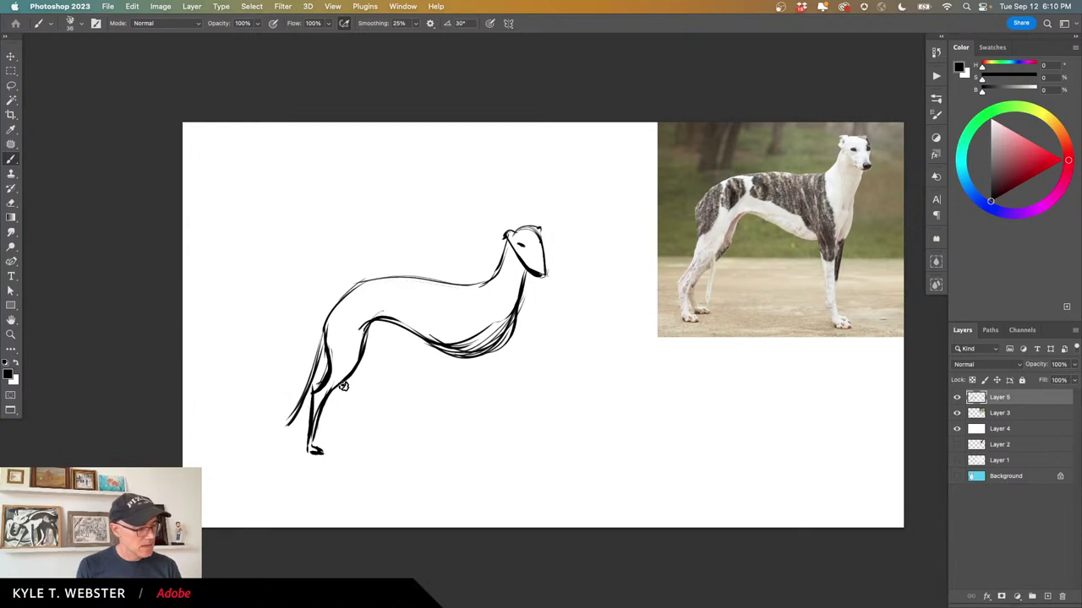
pyautogui.moveTo(343, 386); pyautogui.dragTo(334, 436)
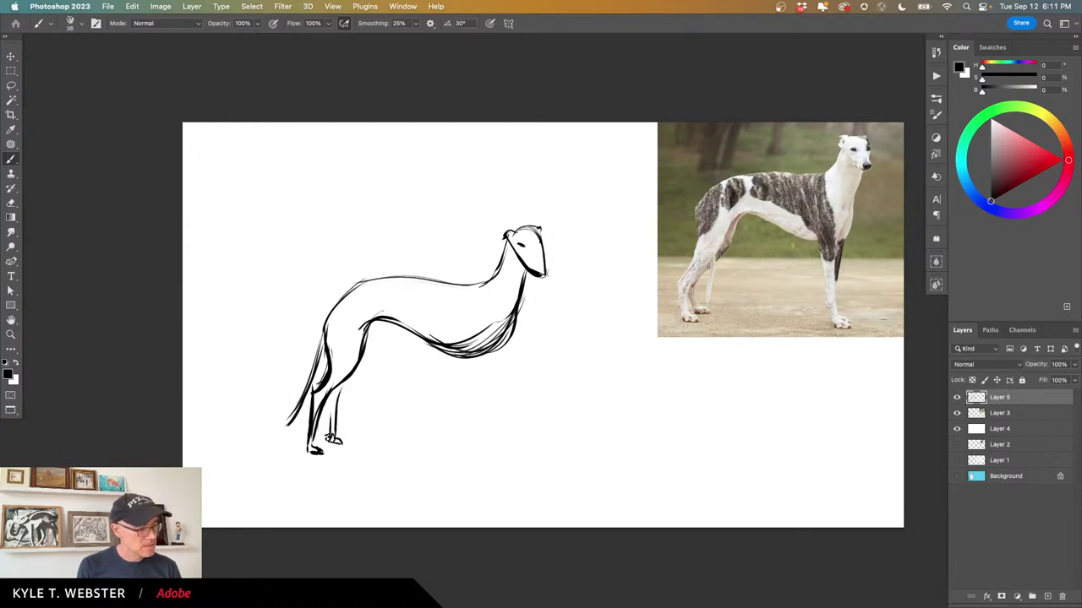
# Reinforce the belly line and draw both front legs from the chest down to the paws.
pyautogui.moveTo(368, 325)
pyautogui.mouseDown()
pyautogui.moveTo(432, 341)
pyautogui.moveTo(486, 409)
pyautogui.moveTo(495, 448)
pyautogui.moveTo(509, 453)
pyautogui.mouseUp()
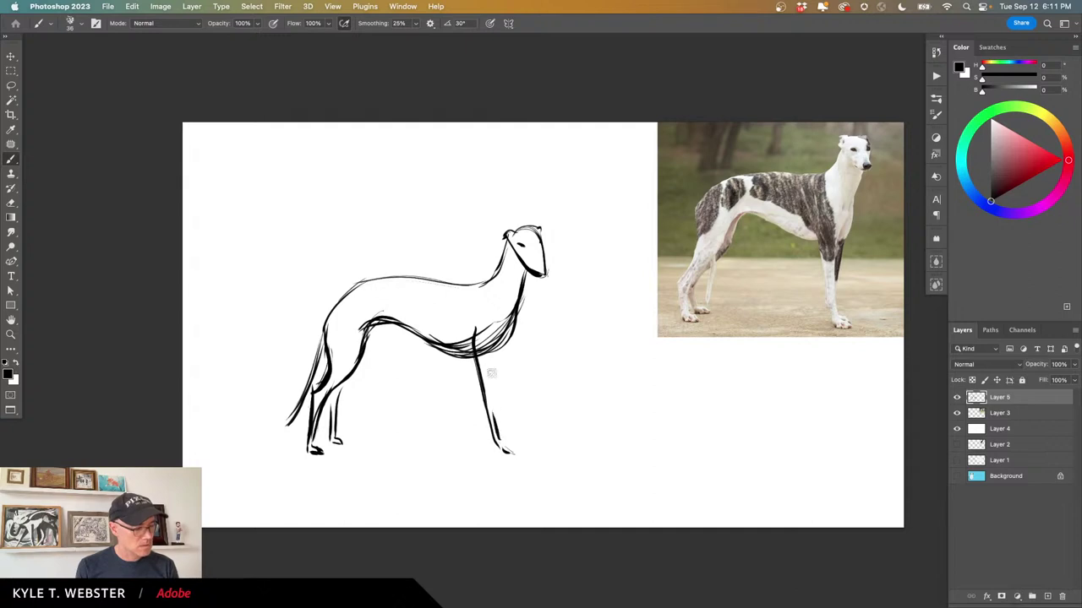
pyautogui.moveTo(491, 373)
pyautogui.mouseDown()
pyautogui.moveTo(490, 344)
pyautogui.moveTo(494, 435)
pyautogui.moveTo(495, 326)
pyautogui.mouseUp()
pyautogui.moveTo(490, 397)
pyautogui.mouseDown()
pyautogui.moveTo(493, 308)
pyautogui.moveTo(510, 352)
pyautogui.moveTo(507, 342)
pyautogui.moveTo(495, 414)
pyautogui.mouseUp()
pyautogui.moveTo(499, 359)
pyautogui.mouseDown()
pyautogui.moveTo(495, 420)
pyautogui.moveTo(507, 440)
pyautogui.mouseUp()
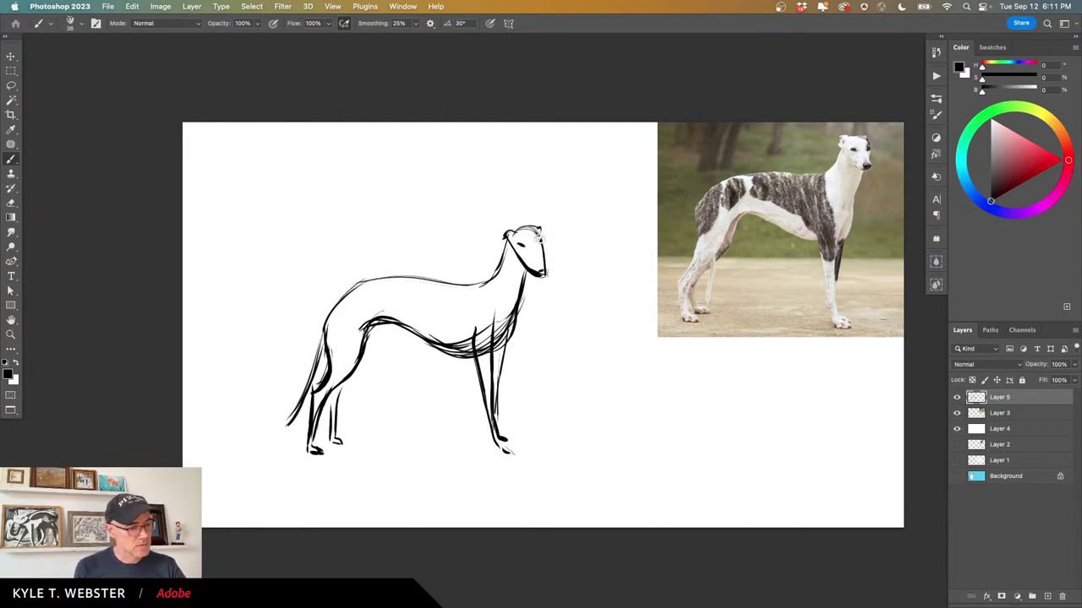
# Ink dark accents on the dog's head and muzzle, and thicken the neck and back line.
pyautogui.moveTo(512, 233); pyautogui.dragTo(543, 252)
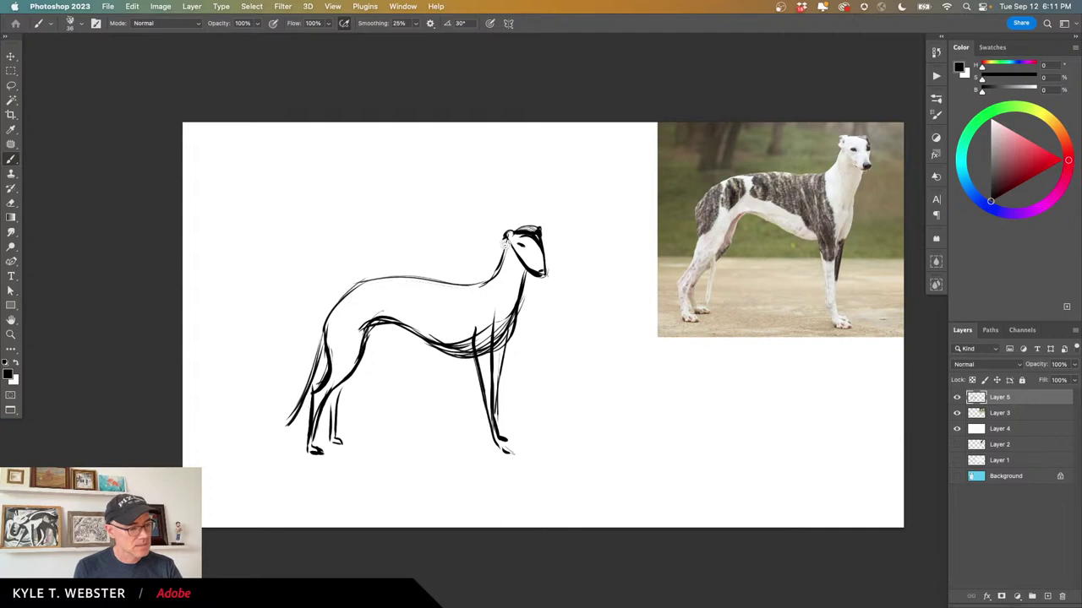
pyautogui.moveTo(518, 259); pyautogui.dragTo(546, 273)
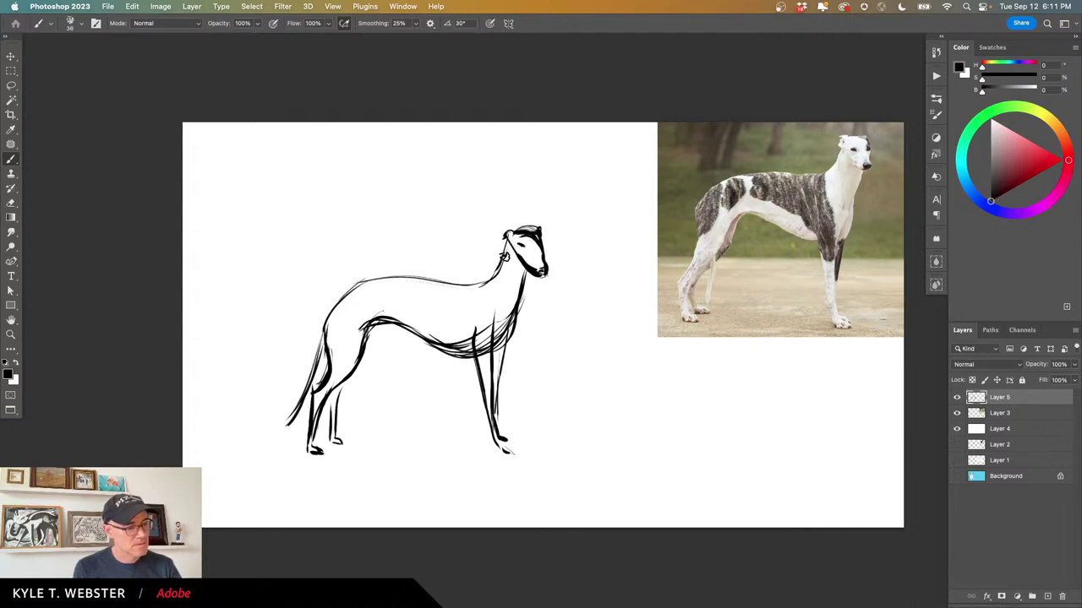
pyautogui.moveTo(507, 242)
pyautogui.mouseDown()
pyautogui.moveTo(460, 292)
pyautogui.moveTo(391, 278)
pyautogui.moveTo(340, 298)
pyautogui.moveTo(325, 333)
pyautogui.mouseUp()
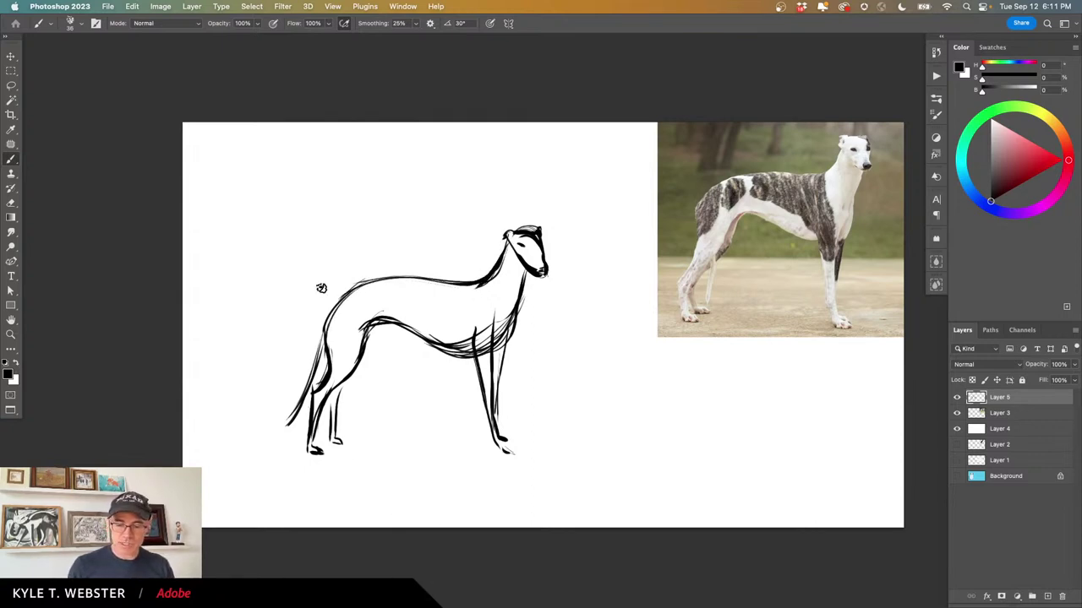
# Move the finished dog sketch so that it overlaps the lower part of the reference photo.
pyautogui.press('v')
pyautogui.moveTo(372, 288)
pyautogui.mouseDown()
pyautogui.moveTo(370, 279)
pyautogui.moveTo(694, 329)
pyautogui.moveTo(698, 317)
pyautogui.mouseUp()
pyautogui.press('b')
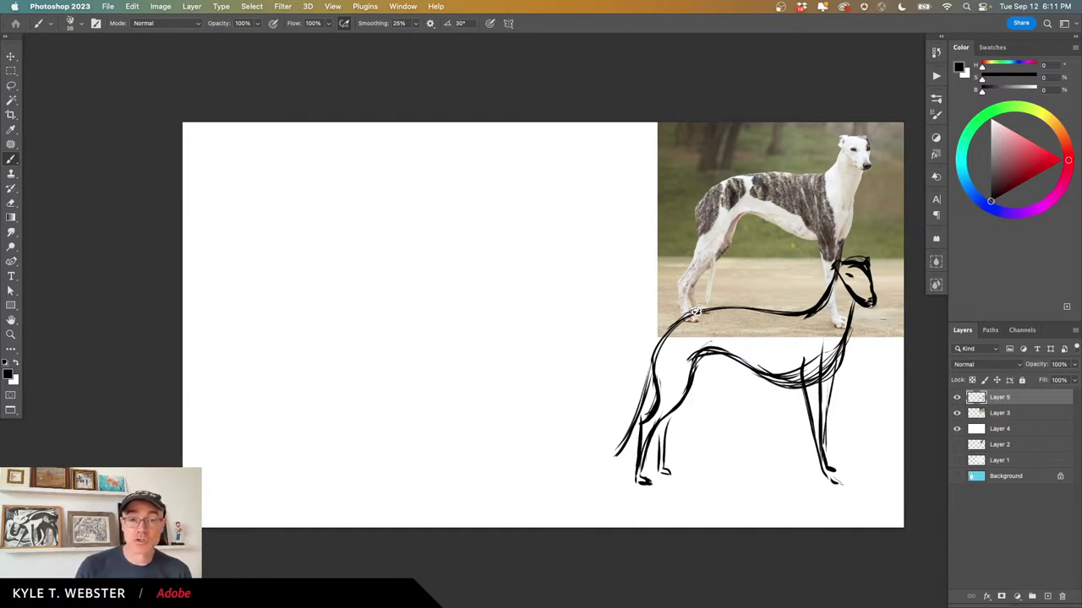
# Lasso a selection around the dog's head, neck, body and upper hind leg, following the lines of the ink sketch.
pyautogui.press('l')
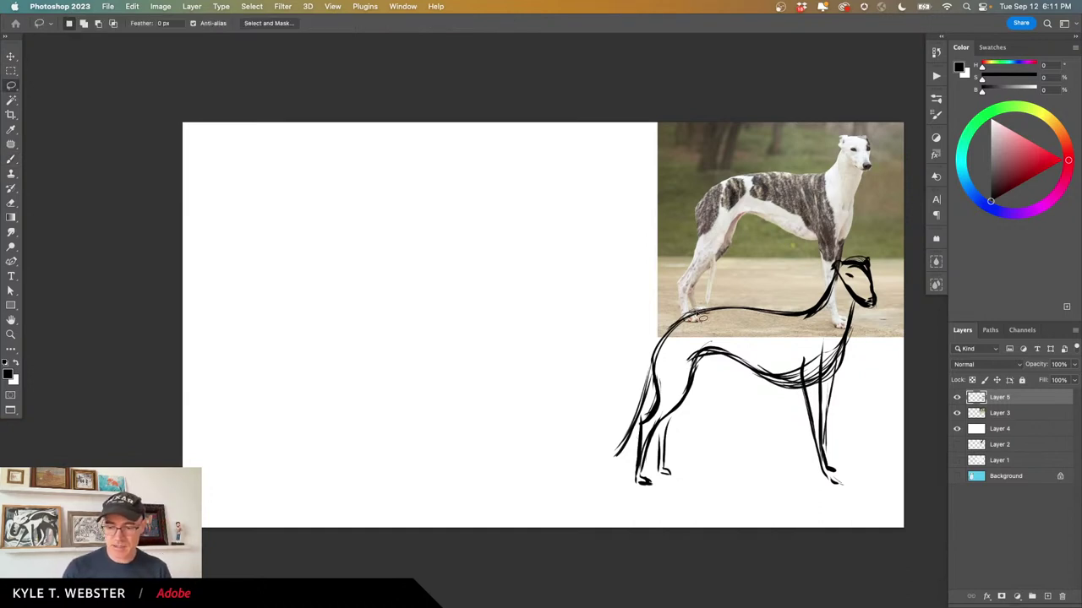
pyautogui.moveTo(642, 304); pyautogui.dragTo(543, 290)
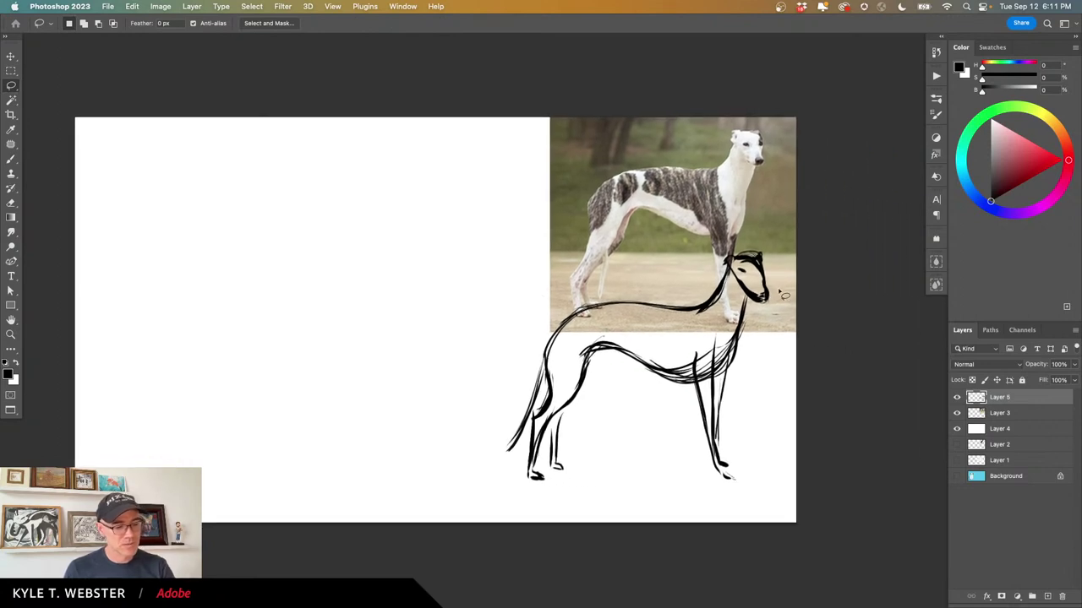
pyautogui.press('super+equal')
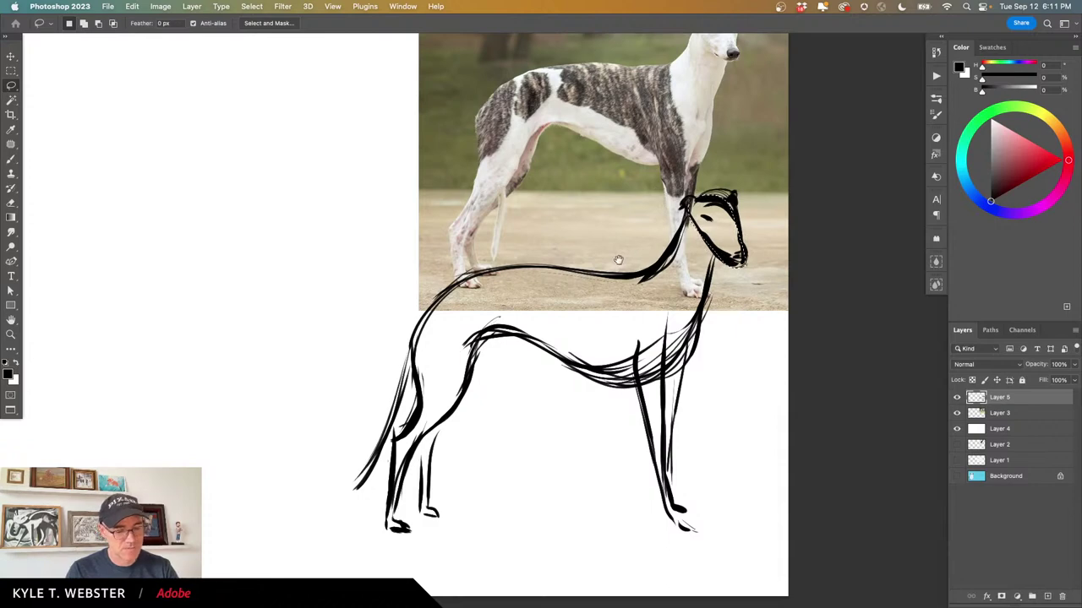
pyautogui.scroll(-1, 616, 258)
pyautogui.hscroll(-2, 616, 258)
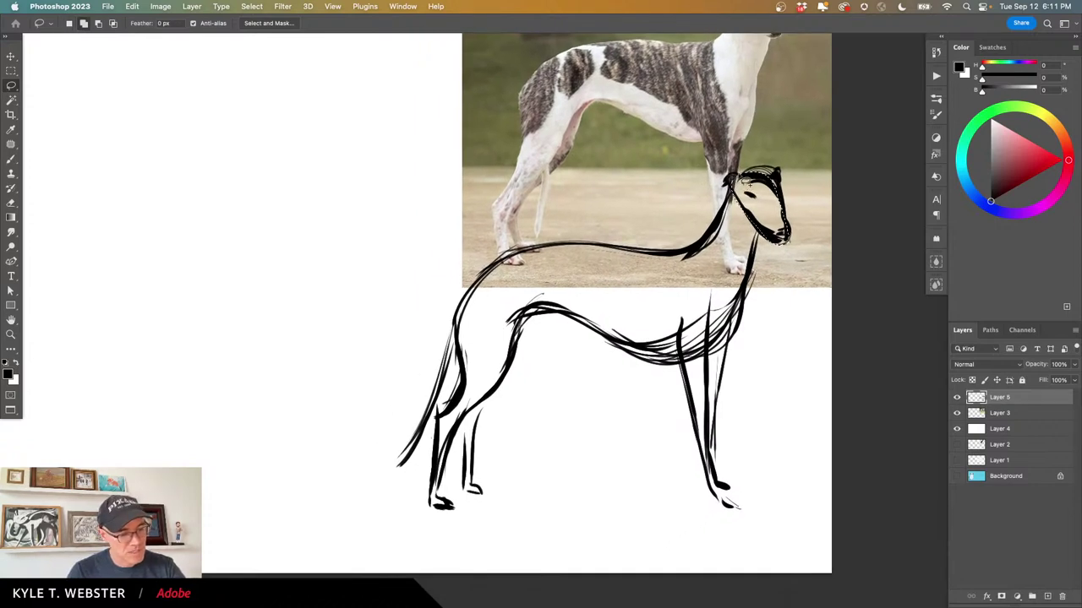
pyautogui.moveTo(740, 179)
pyautogui.mouseDown()
pyautogui.moveTo(706, 246)
pyautogui.moveTo(646, 259)
pyautogui.moveTo(553, 252)
pyautogui.moveTo(485, 288)
pyautogui.moveTo(465, 407)
pyautogui.moveTo(440, 425)
pyautogui.moveTo(461, 427)
pyautogui.moveTo(503, 400)
pyautogui.moveTo(529, 343)
pyautogui.moveTo(564, 314)
pyautogui.moveTo(640, 353)
pyautogui.moveTo(709, 360)
pyautogui.moveTo(754, 289)
pyautogui.moveTo(776, 204)
pyautogui.moveTo(736, 178)
pyautogui.moveTo(702, 245)
pyautogui.mouseUp()
pyautogui.moveTo(424, 288)
pyautogui.mouseDown()
pyautogui.moveTo(509, 309)
pyautogui.moveTo(537, 296)
pyautogui.mouseUp()
pyautogui.moveTo(686, 294)
pyautogui.mouseDown()
pyautogui.moveTo(525, 258)
pyautogui.moveTo(277, 266)
pyautogui.mouseUp()
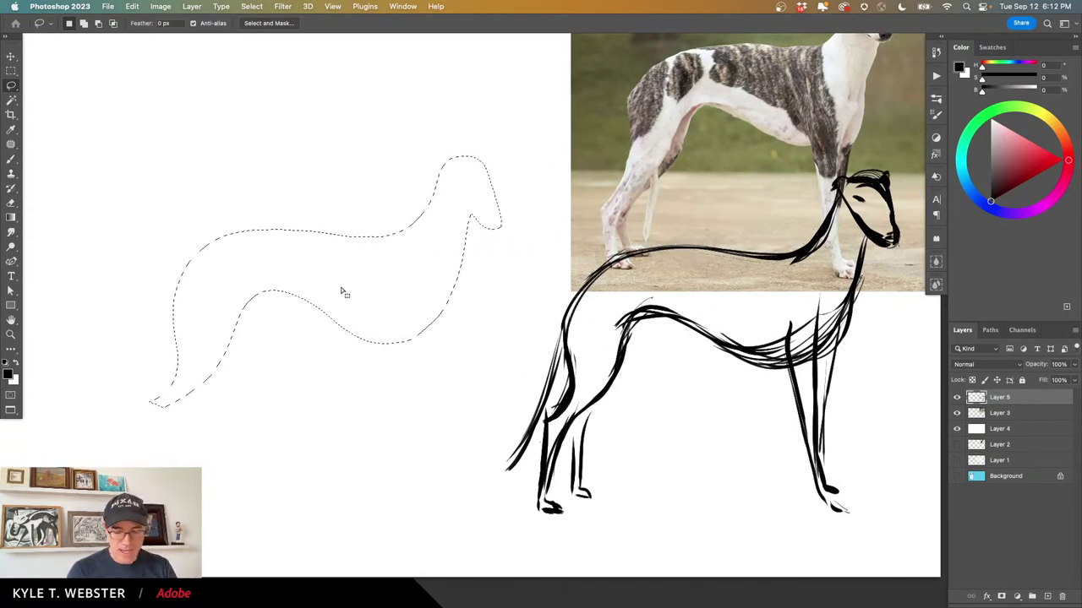
pyautogui.moveTo(321, 268); pyautogui.dragTo(715, 288)
pyautogui.press('b')
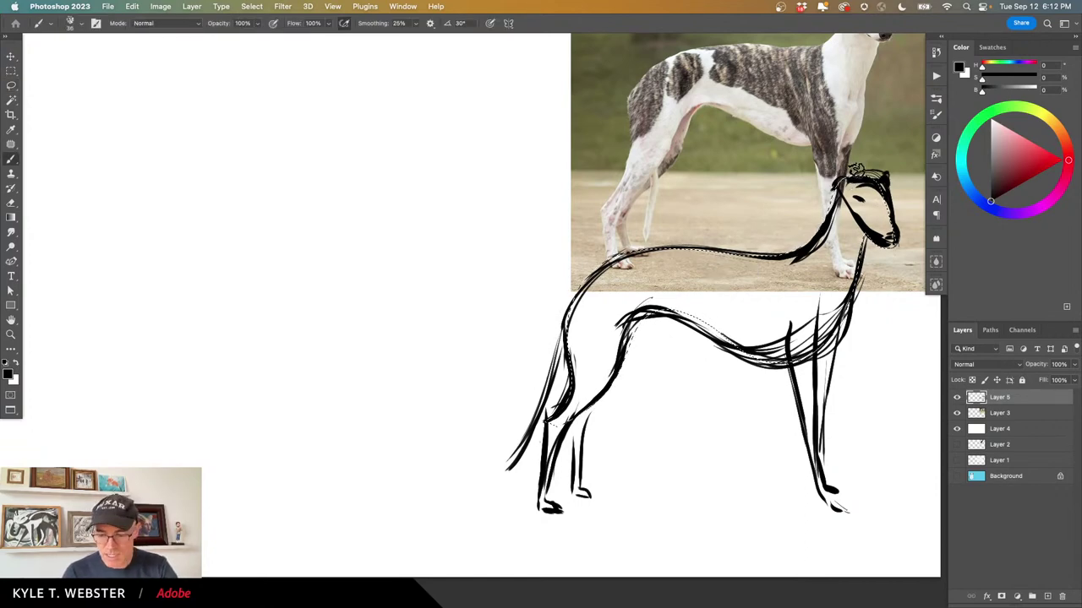
# Add the front legs, hind legs and tail to the lasso selection, tracing them along the sketch.
pyautogui.press('l')
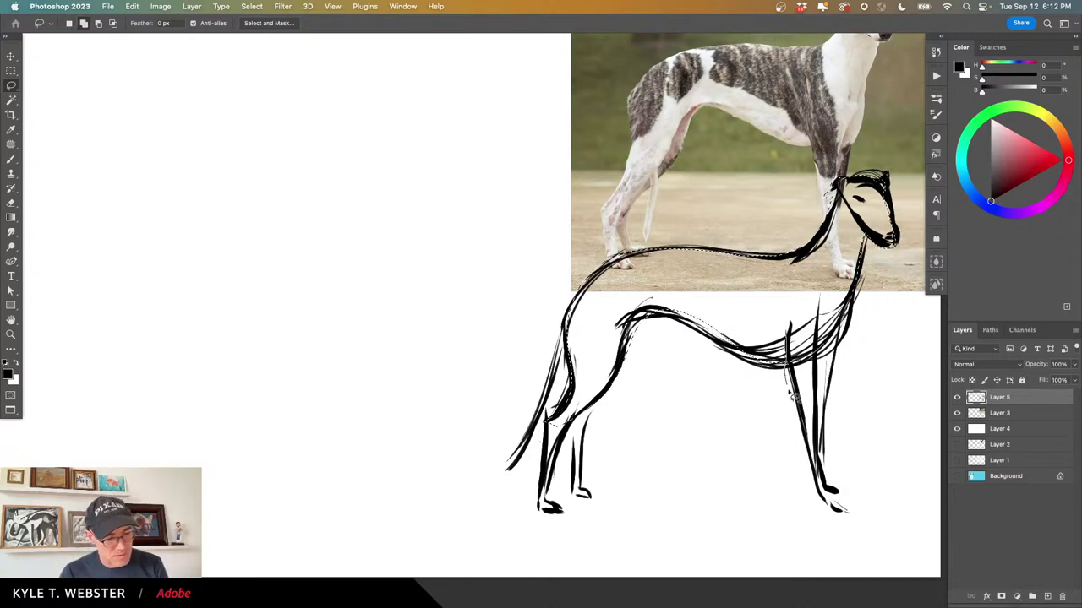
pyautogui.moveTo(792, 395)
pyautogui.mouseDown()
pyautogui.moveTo(823, 510)
pyautogui.moveTo(844, 529)
pyautogui.moveTo(823, 485)
pyautogui.moveTo(796, 343)
pyautogui.mouseUp()
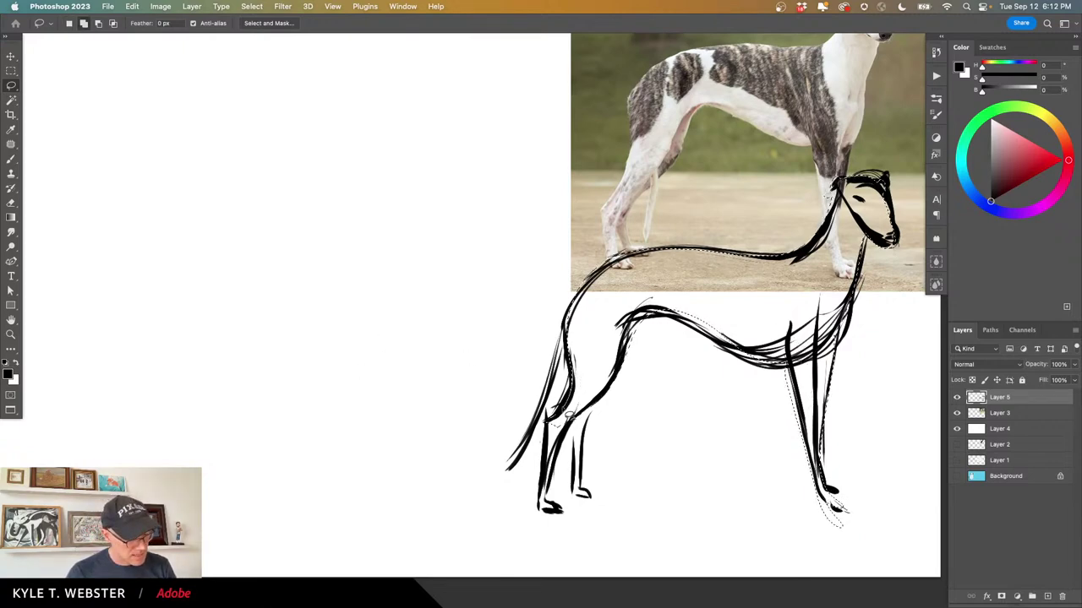
pyautogui.moveTo(547, 429)
pyautogui.mouseDown()
pyautogui.moveTo(526, 511)
pyautogui.moveTo(536, 528)
pyautogui.moveTo(529, 511)
pyautogui.moveTo(569, 419)
pyautogui.moveTo(612, 378)
pyautogui.moveTo(567, 478)
pyautogui.moveTo(575, 510)
pyautogui.moveTo(561, 495)
pyautogui.moveTo(565, 425)
pyautogui.moveTo(610, 358)
pyautogui.mouseUp()
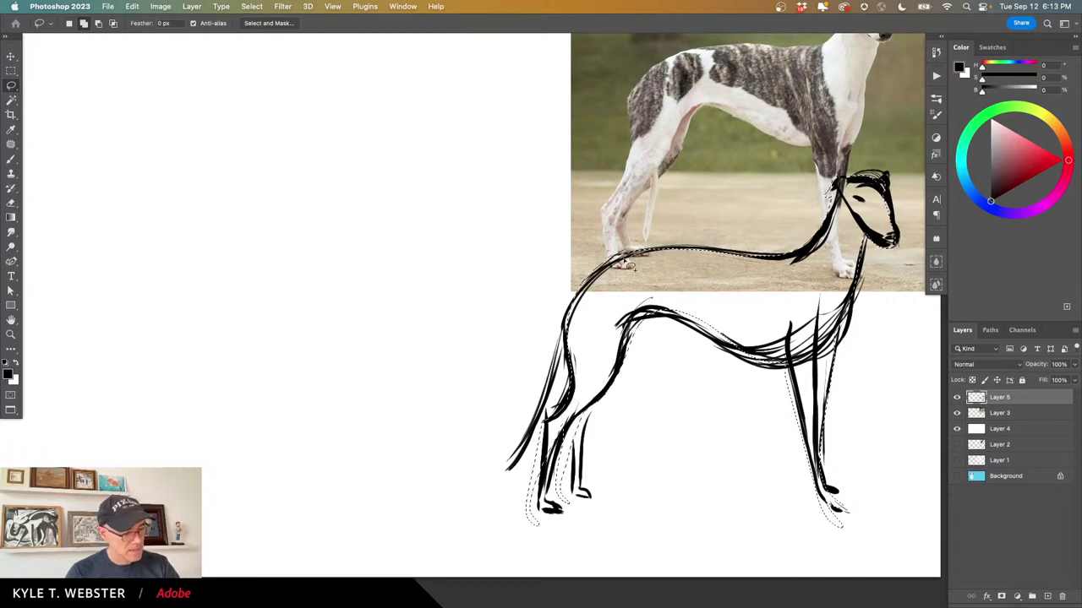
pyautogui.moveTo(630, 267)
pyautogui.mouseDown()
pyautogui.moveTo(583, 291)
pyautogui.moveTo(560, 350)
pyautogui.moveTo(482, 470)
pyautogui.moveTo(529, 431)
pyautogui.moveTo(555, 380)
pyautogui.mouseUp()
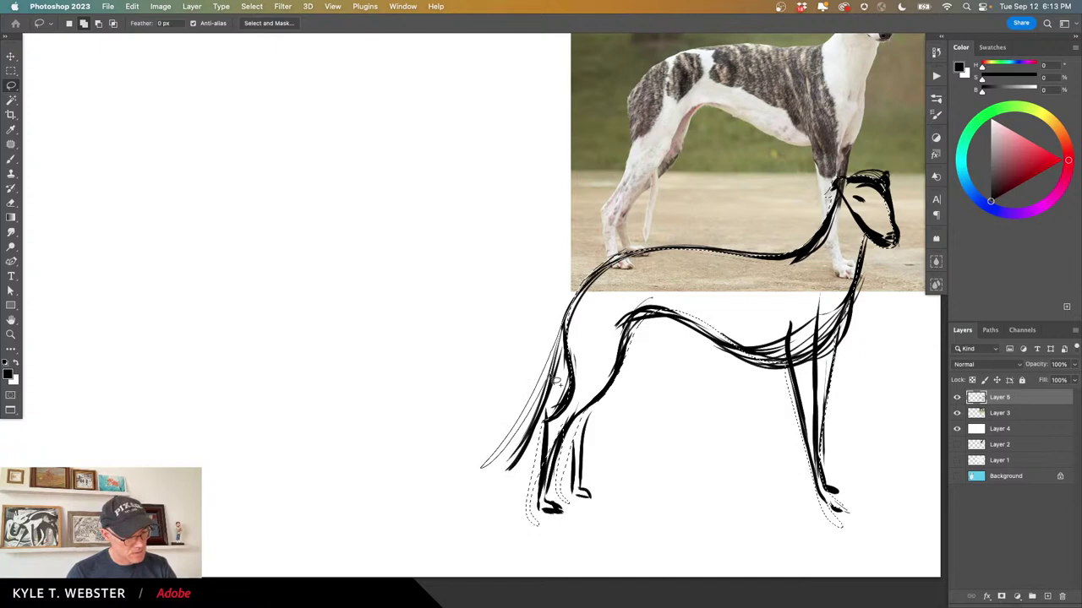
# Move the dog-shaped selection outline off the sketch onto the blank canvas, leaving the ink lines in place.
pyautogui.moveTo(602, 301)
pyautogui.mouseDown()
pyautogui.moveTo(367, 285)
pyautogui.moveTo(256, 263)
pyautogui.mouseUp()
pyautogui.keyDown('super'); pyautogui.click(309, 422); pyautogui.keyUp('super')
pyautogui.moveTo(314, 441); pyautogui.dragTo(429, 442)
pyautogui.keyDown('super'); pyautogui.click(431, 438); pyautogui.keyUp('super')
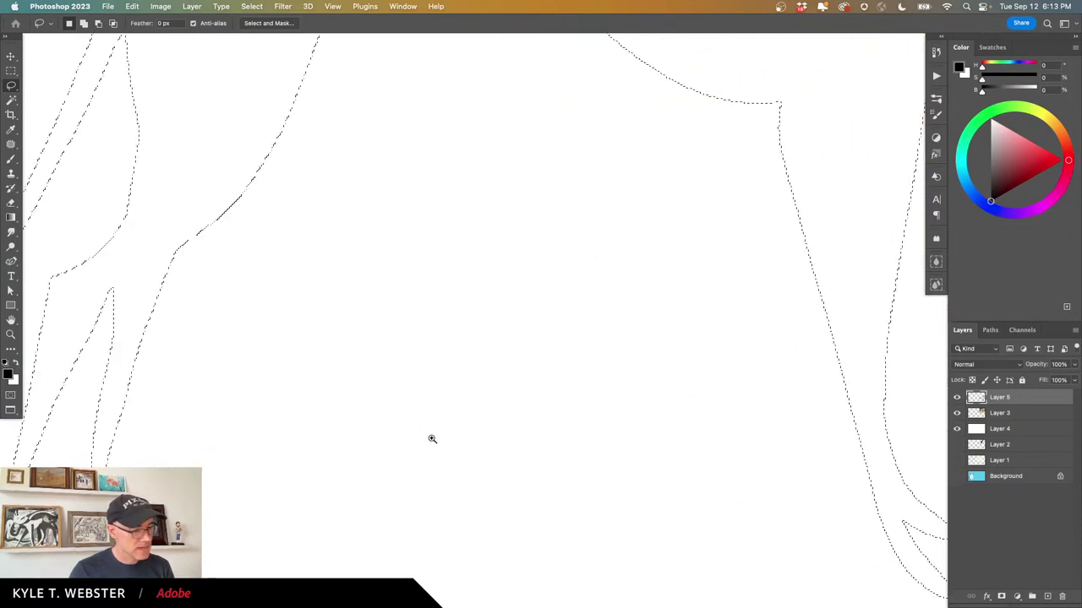
pyautogui.keyDown('alt'); pyautogui.click(433, 431); pyautogui.keyUp('alt')
pyautogui.scroll(-5, 433, 431)
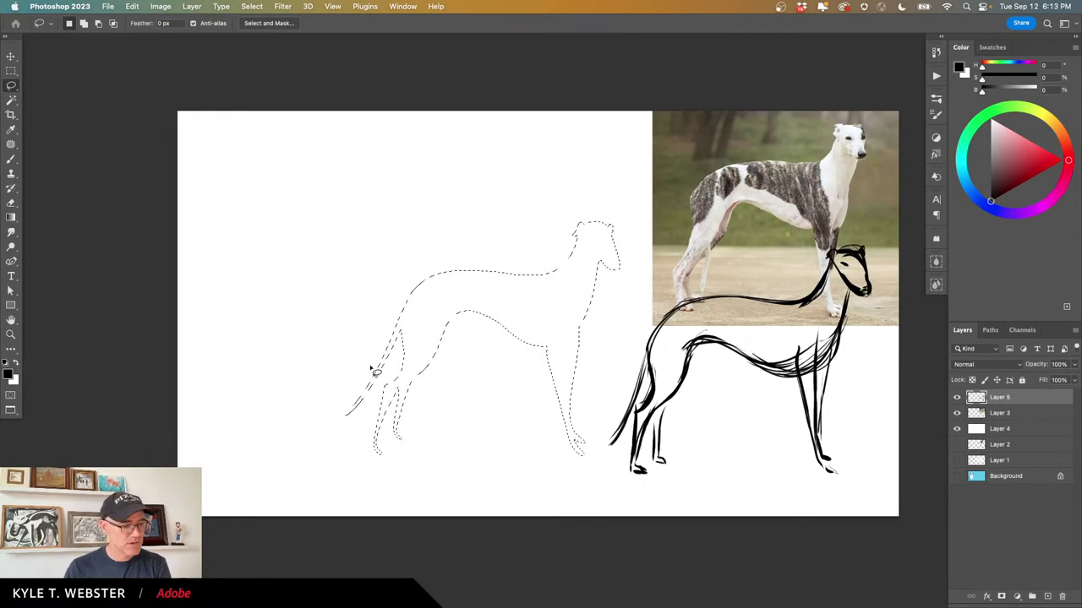
# Subtract the narrow gap between the front legs from the selection and shift the outline farther from the sketch.
pyautogui.scroll(2, 573, 372)
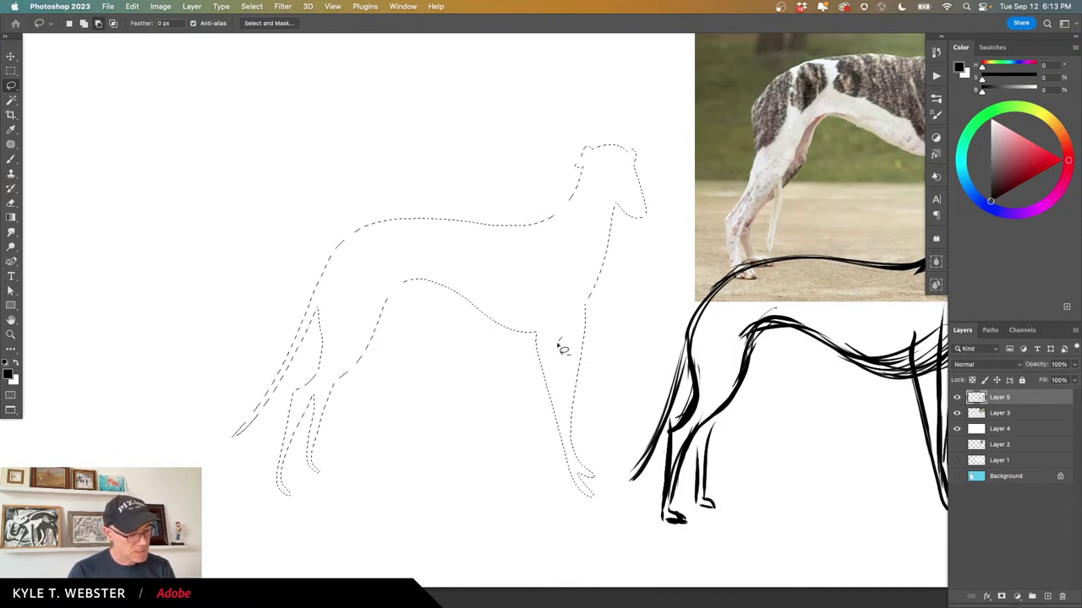
pyautogui.moveTo(570, 397); pyautogui.dragTo(558, 338)
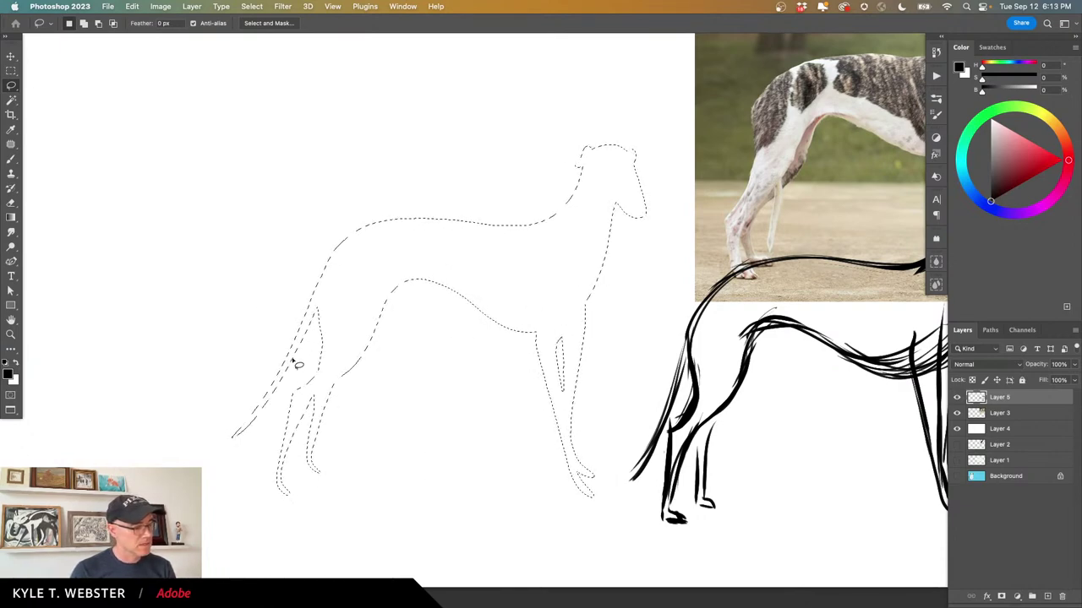
pyautogui.moveTo(343, 337); pyautogui.dragTo(329, 337)
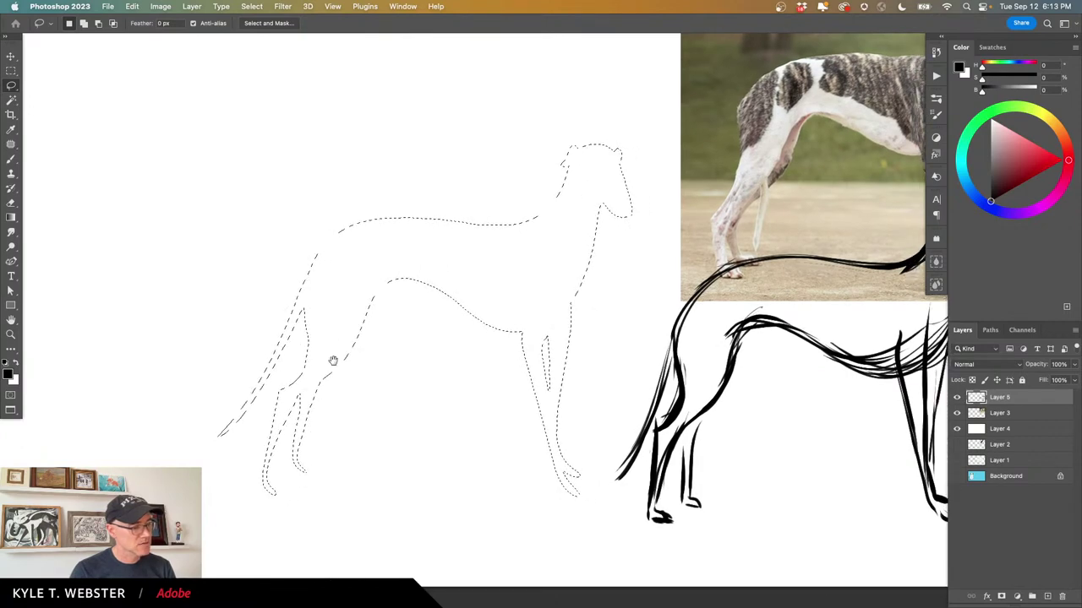
pyautogui.moveTo(376, 367); pyautogui.dragTo(475, 381)
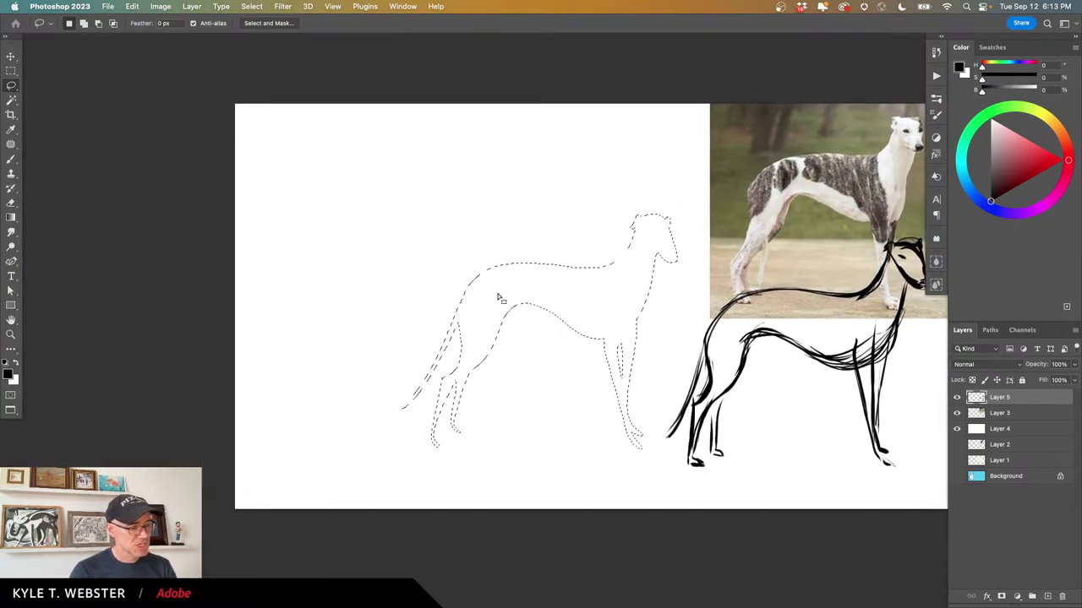
pyautogui.moveTo(481, 293); pyautogui.dragTo(404, 269)
# Examine the greyhound's coat and legs in the reference photo and compare them with the selection outline.
pyautogui.press('b')
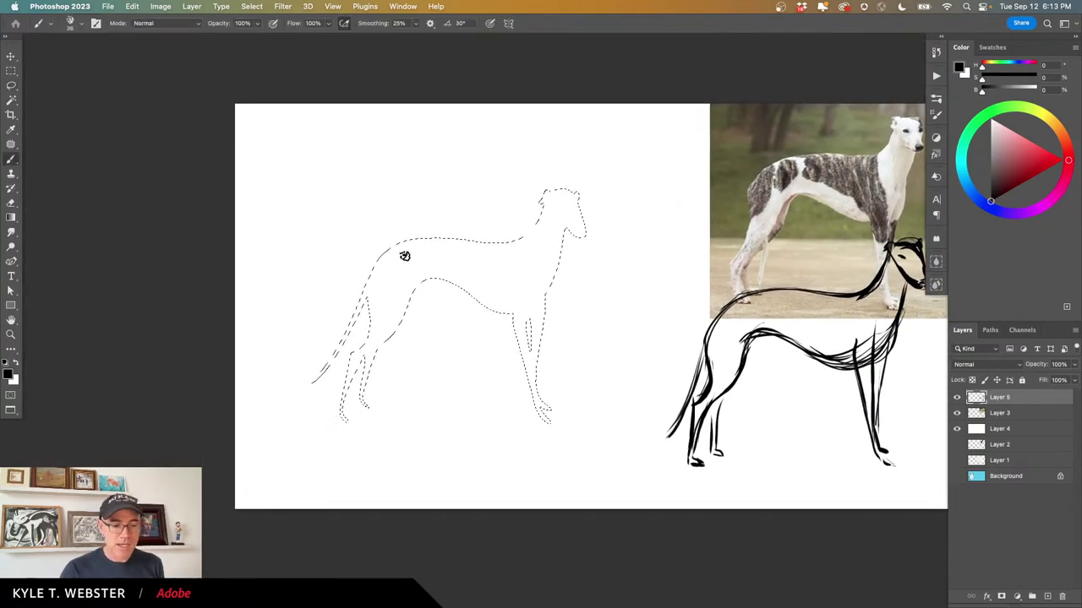
pyautogui.moveTo(842, 179); pyautogui.dragTo(921, 179)
pyautogui.moveTo(736, 221); pyautogui.dragTo(488, 306)
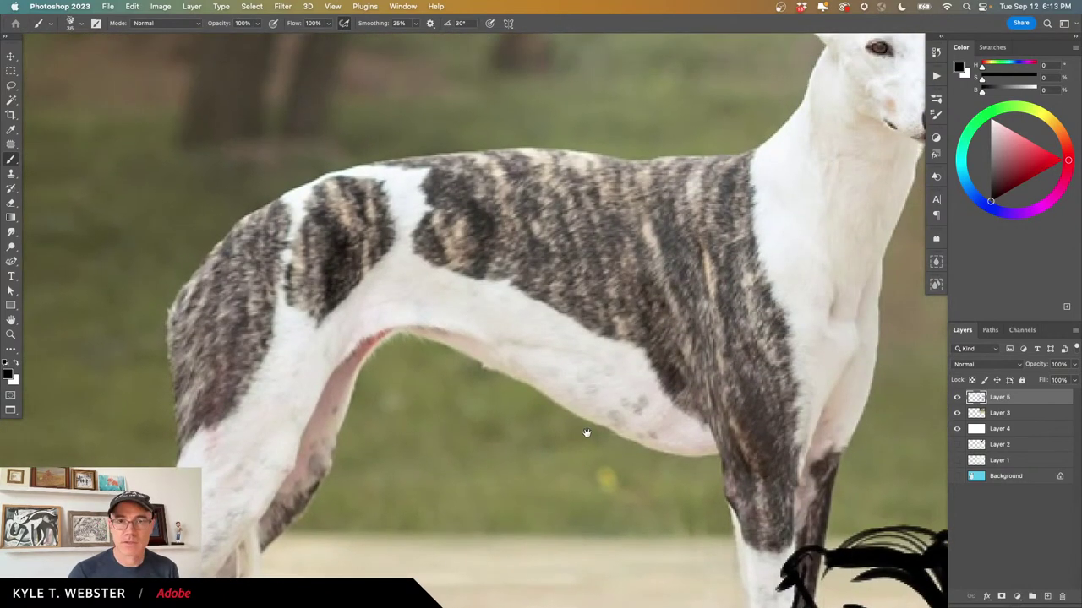
pyautogui.moveTo(578, 453); pyautogui.dragTo(529, 478)
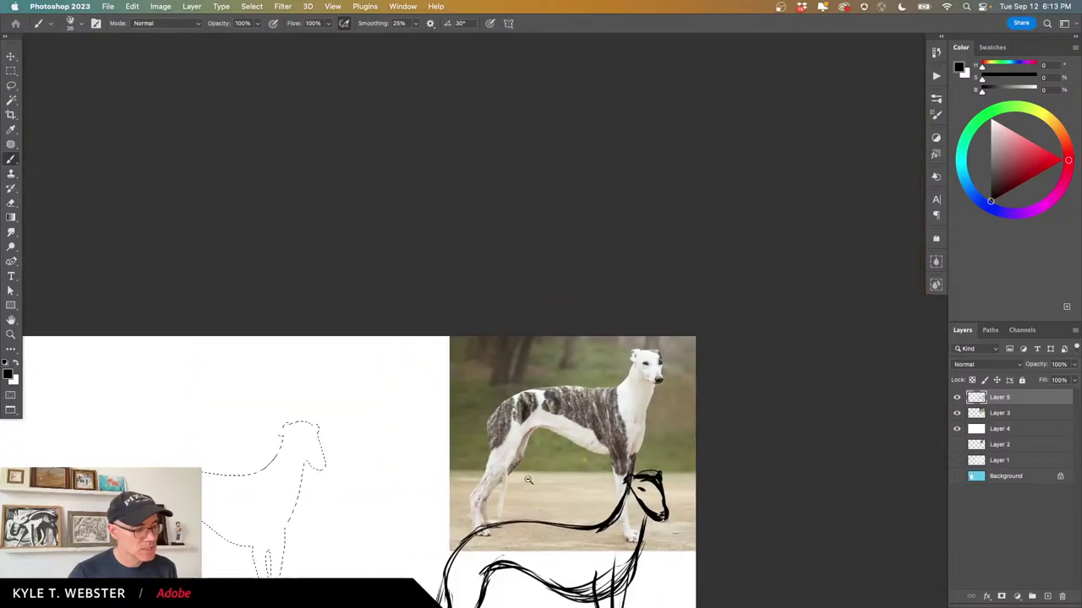
pyautogui.moveTo(464, 510); pyautogui.dragTo(634, 272)
pyautogui.press('r')
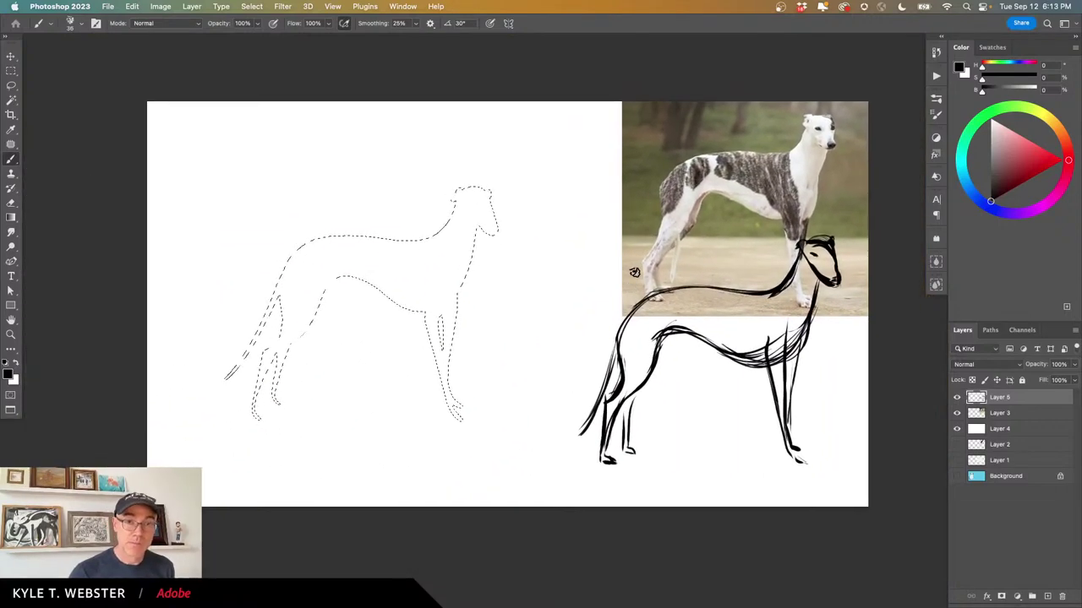
pyautogui.moveTo(438, 400); pyautogui.dragTo(444, 415)
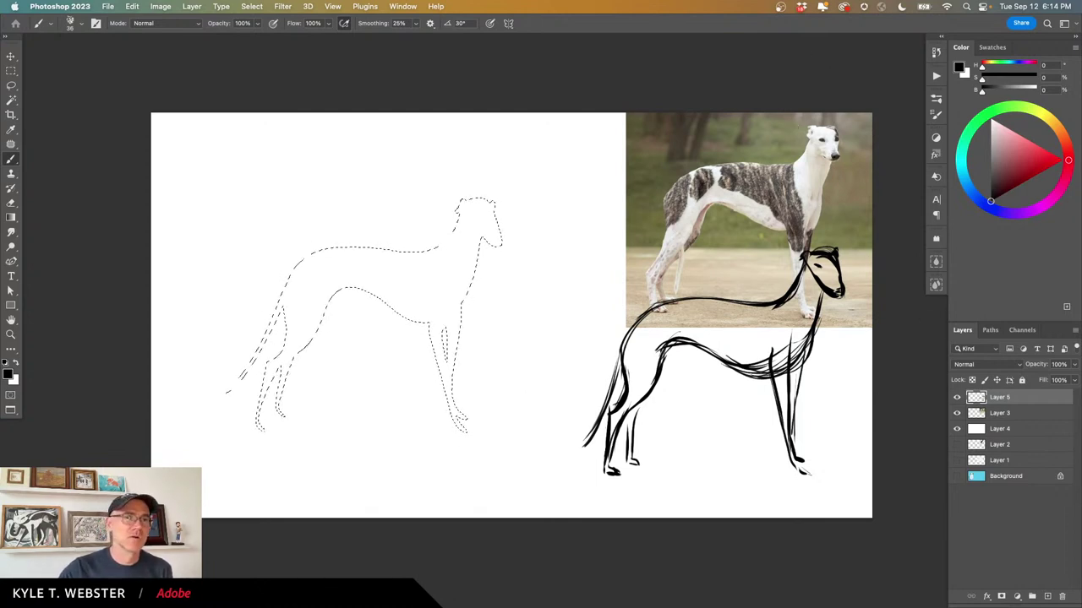
pyautogui.press('Tab')
pyautogui.press('super+d')
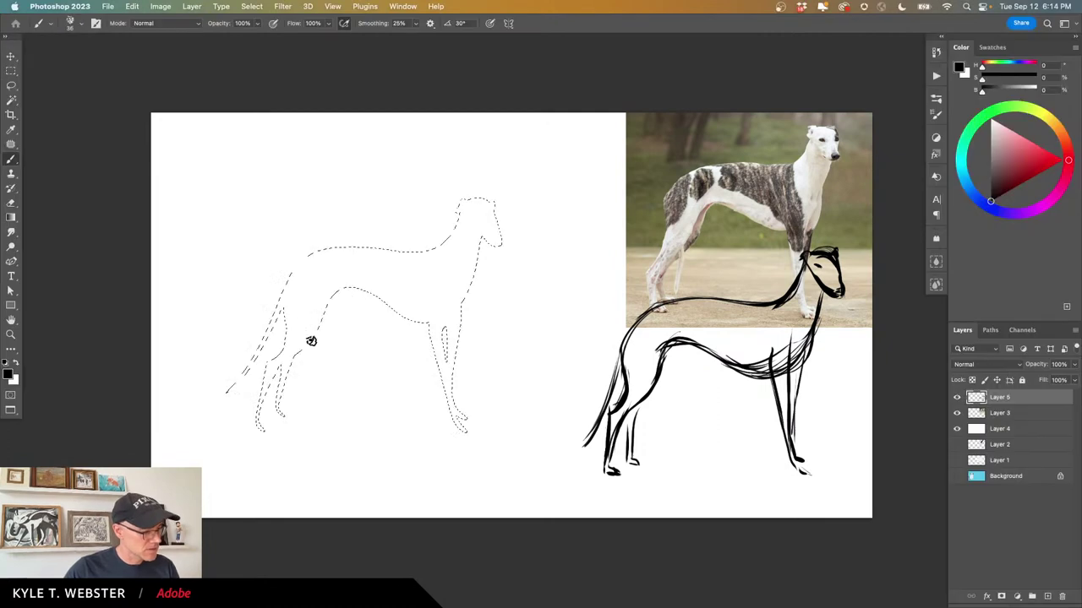
pyautogui.moveTo(309, 340); pyautogui.dragTo(265, 429)
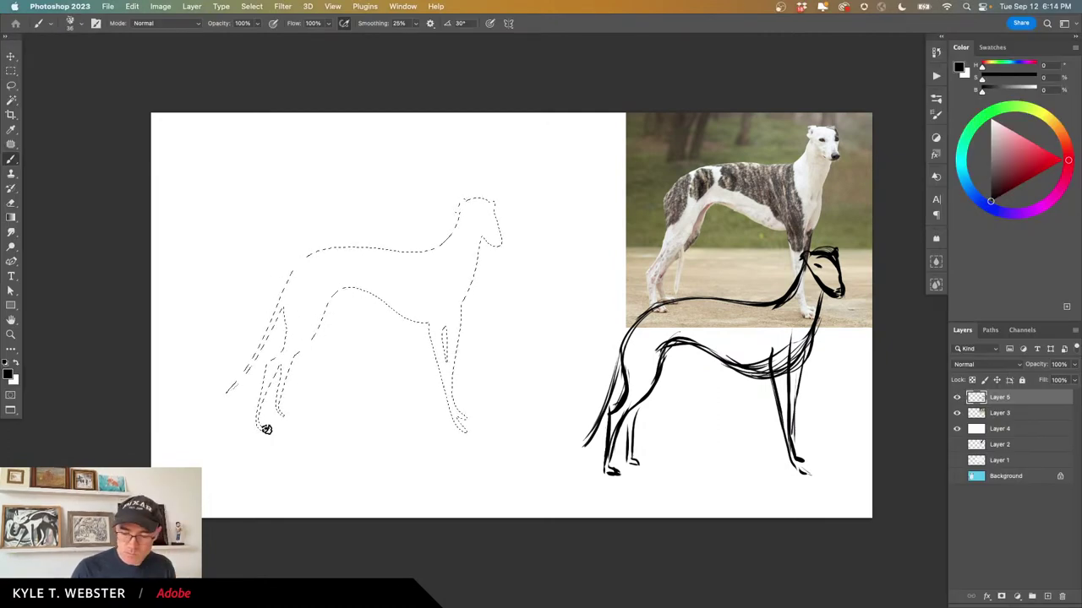
pyautogui.moveTo(371, 298); pyautogui.dragTo(385, 300)
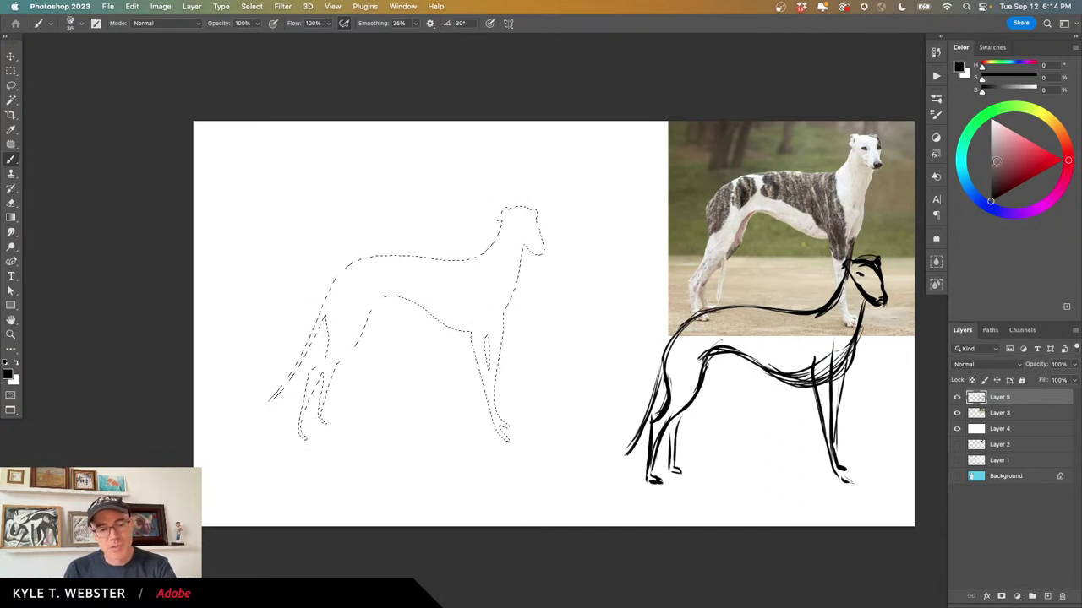
# Fill the dog-shaped selection on Layer 5 with a muted mauve grey, H 0, S 12%, B 51%.
pyautogui.click(994, 161)
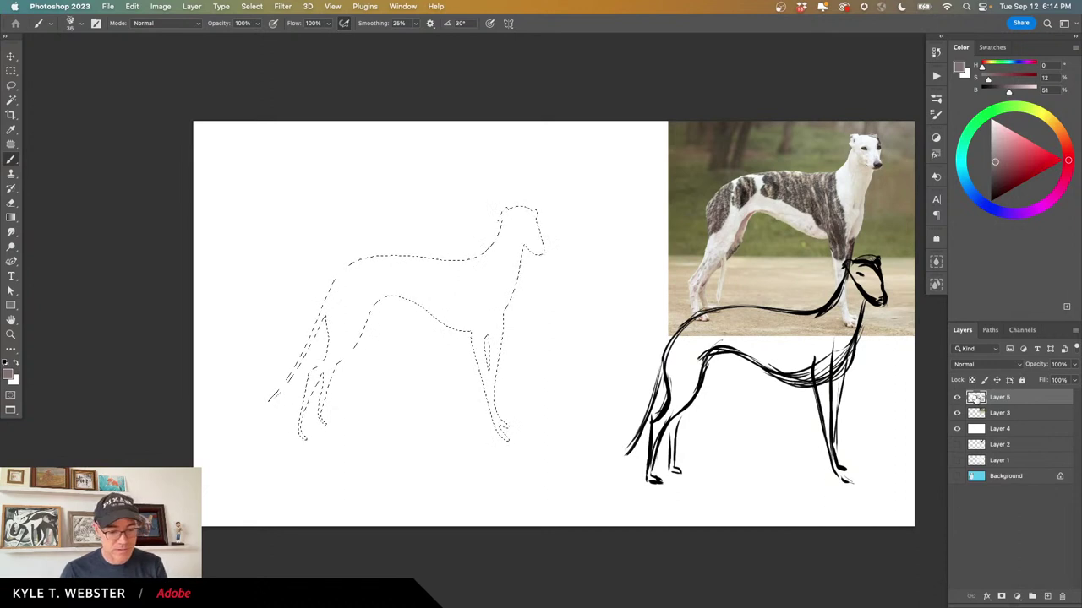
pyautogui.hotkey('alt', 'BackSpace')
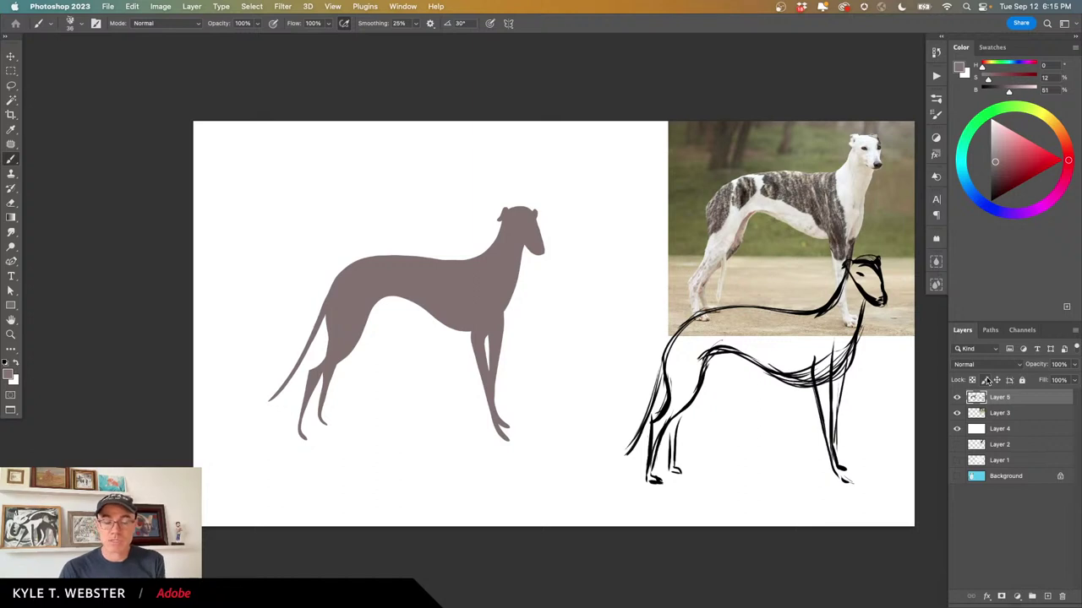
# Add a new layer above Layer 5 and clip it to the layer holding the dog silhouette.
pyautogui.click(1048, 597)
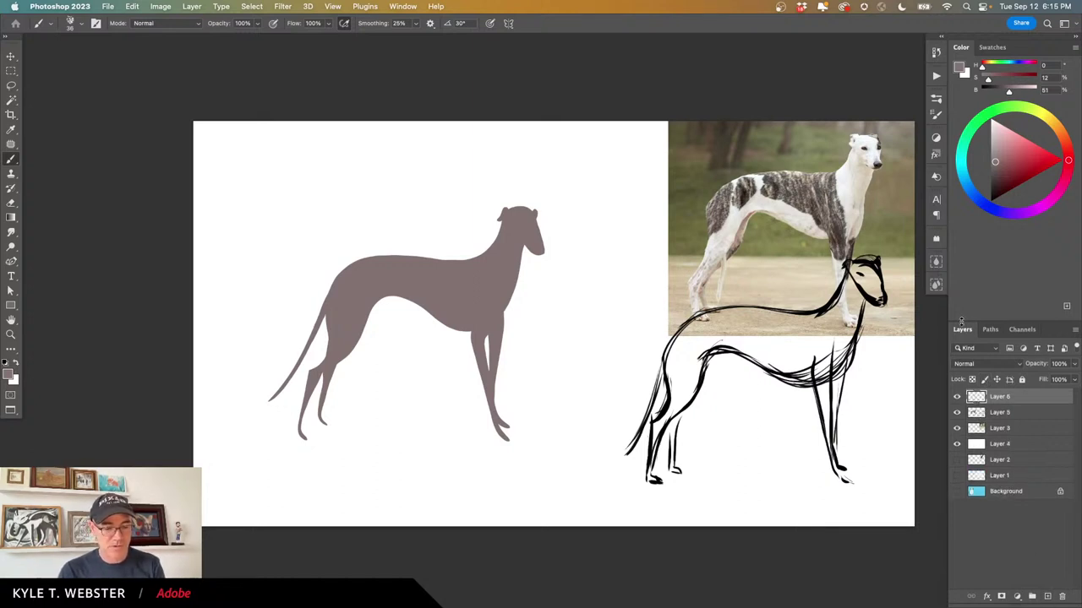
pyautogui.moveTo(960, 321); pyautogui.dragTo(962, 229)
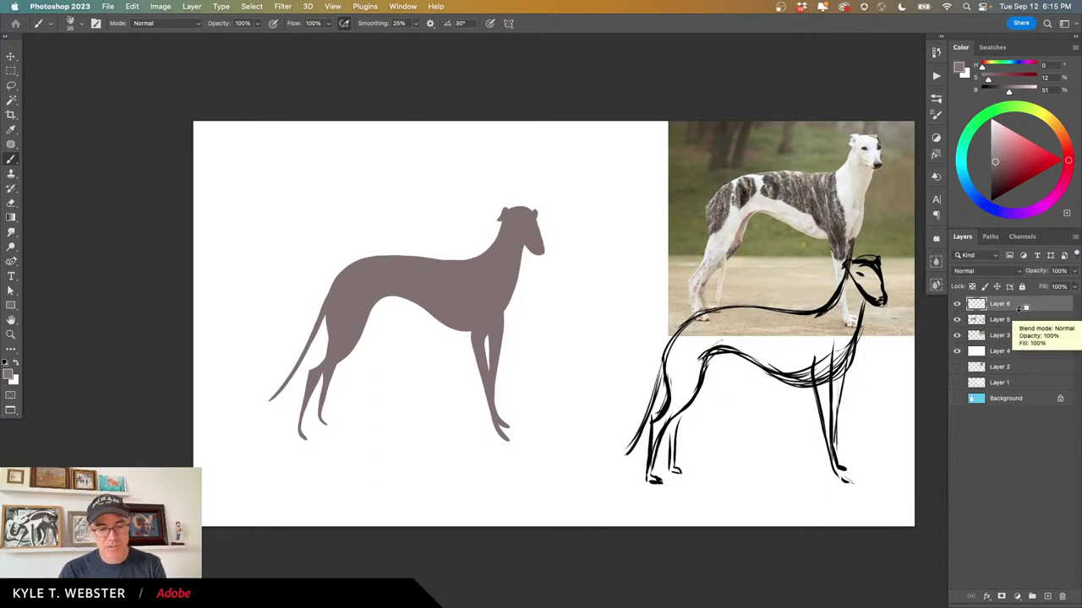
pyautogui.keyDown('alt'); pyautogui.click(982, 310); pyautogui.keyUp('alt')
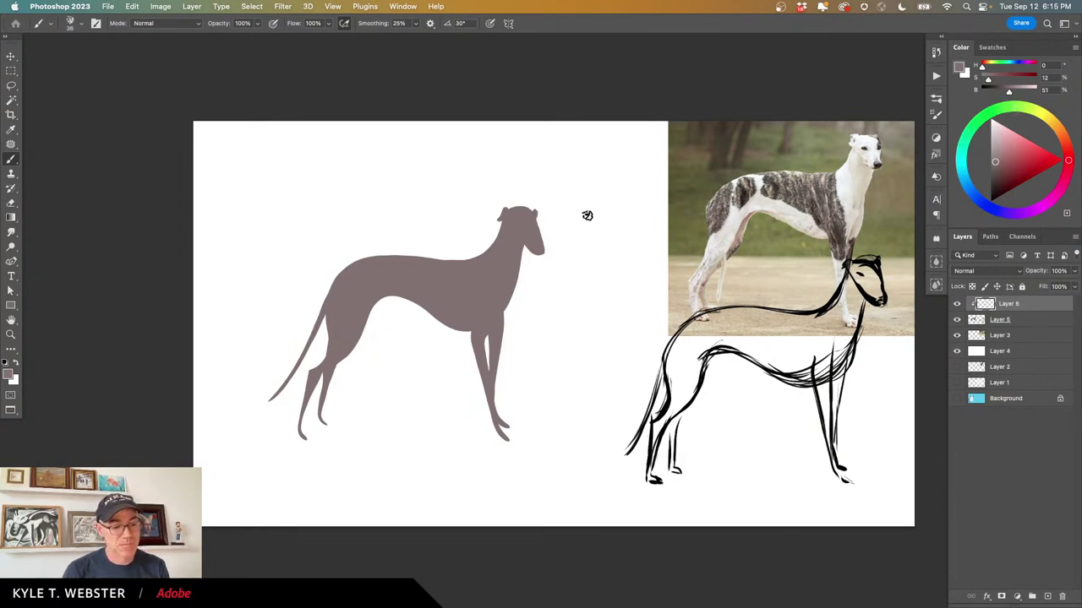
# Set the painting colour to pale pink, H 0, S 6%, B 94%, and choose the Chef Maltese brush from the Spring 2022 set.
pyautogui.click(995, 127)
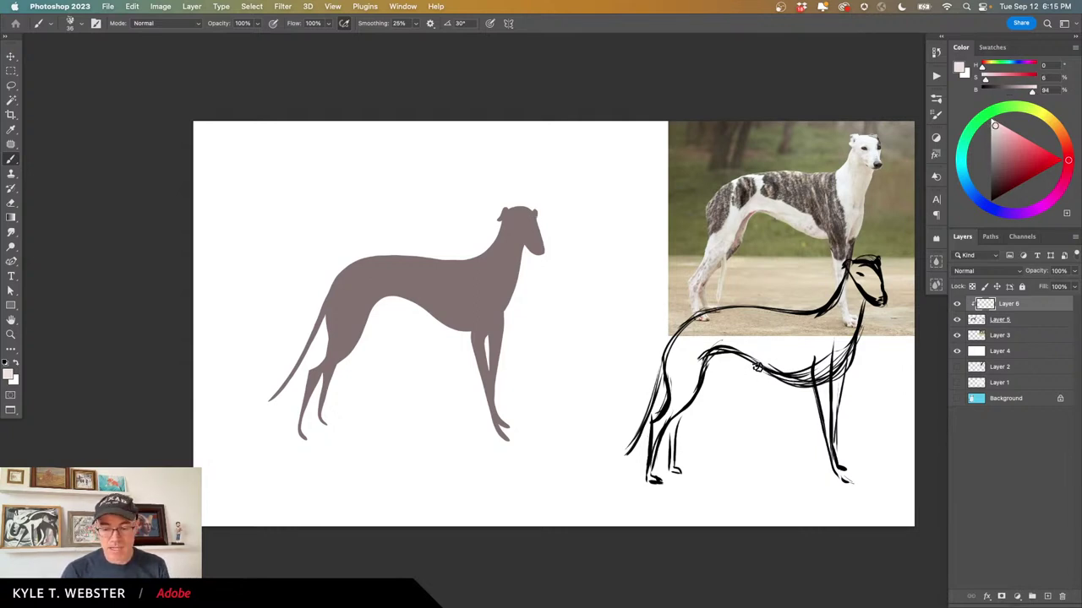
pyautogui.click(935, 100)
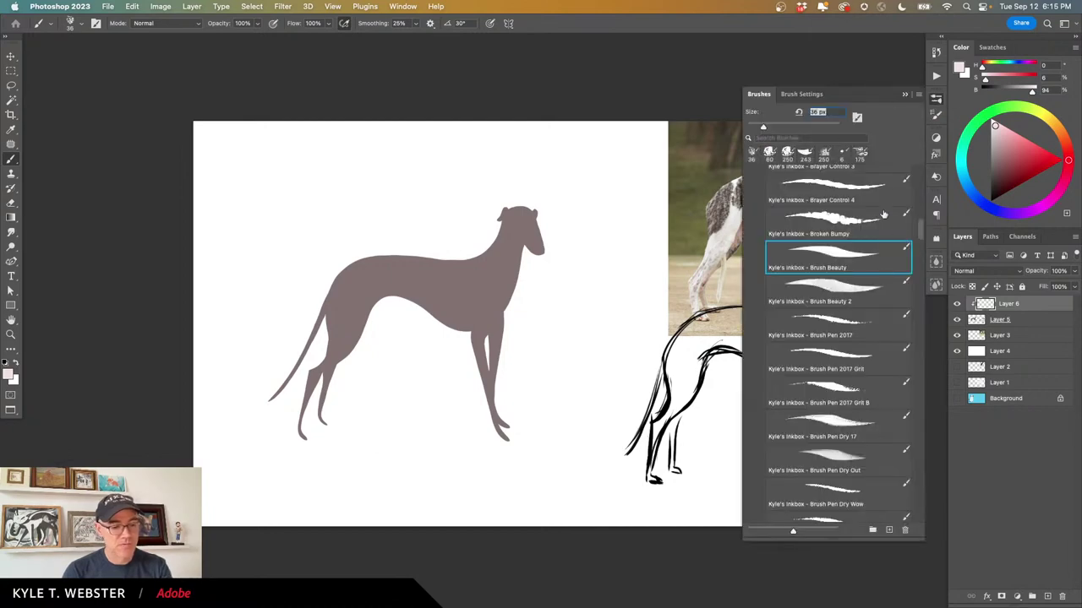
pyautogui.scroll(5, 887, 220)
pyautogui.scroll(6, 885, 204)
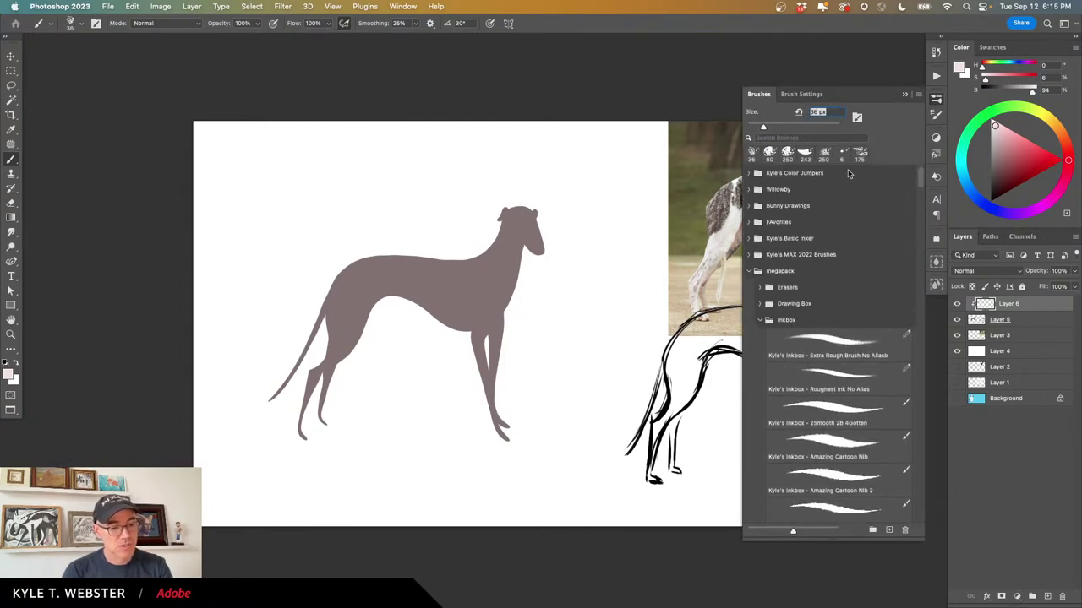
pyautogui.click(753, 277)
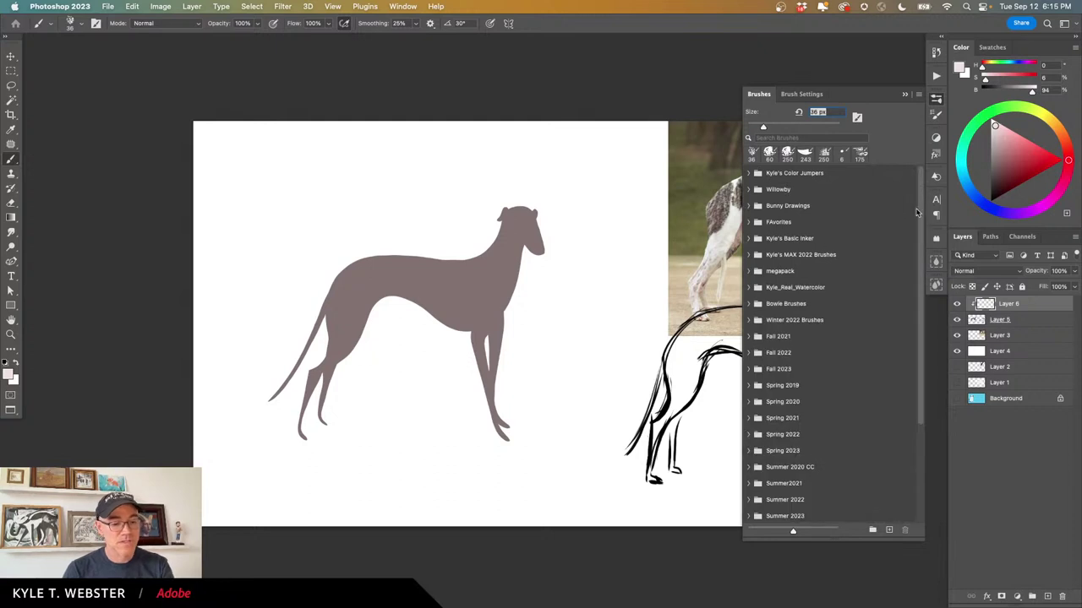
pyautogui.scroll(-5, 836, 304)
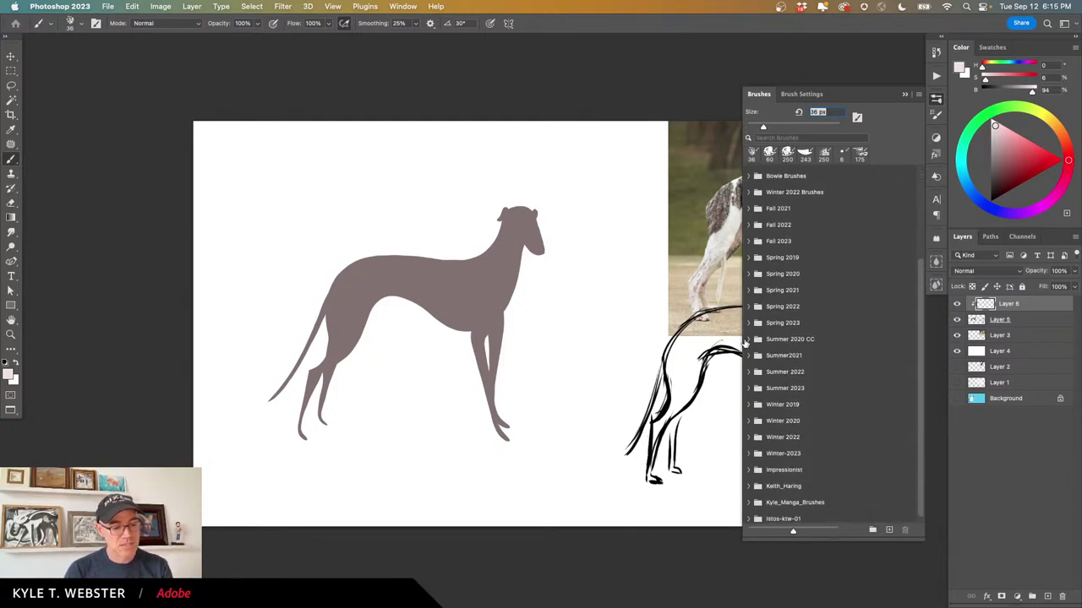
pyautogui.click(748, 306)
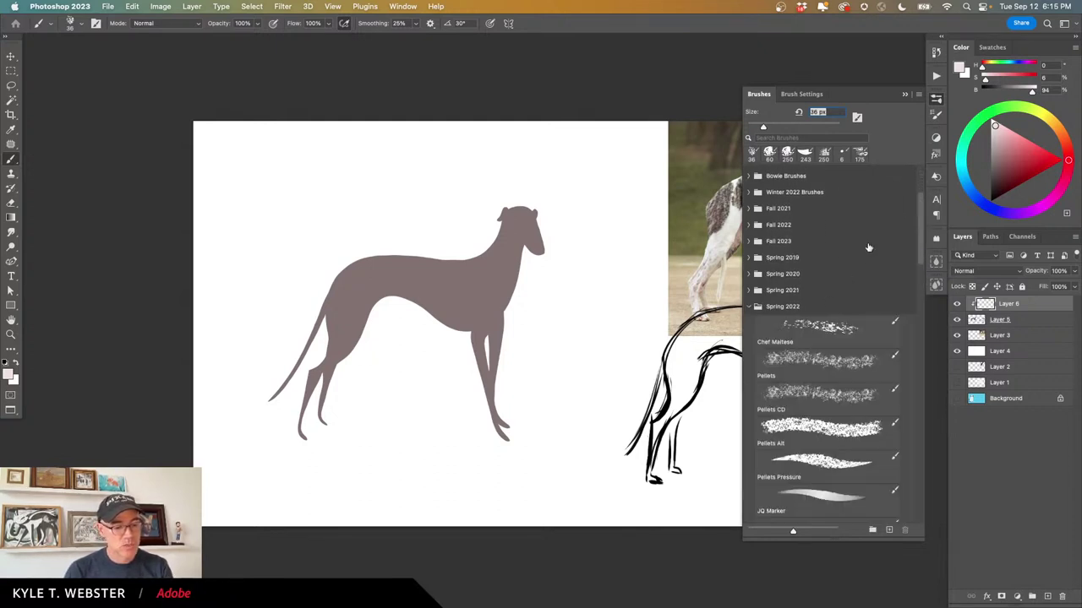
pyautogui.scroll(-10, 845, 254)
pyautogui.scroll(-8, 776, 307)
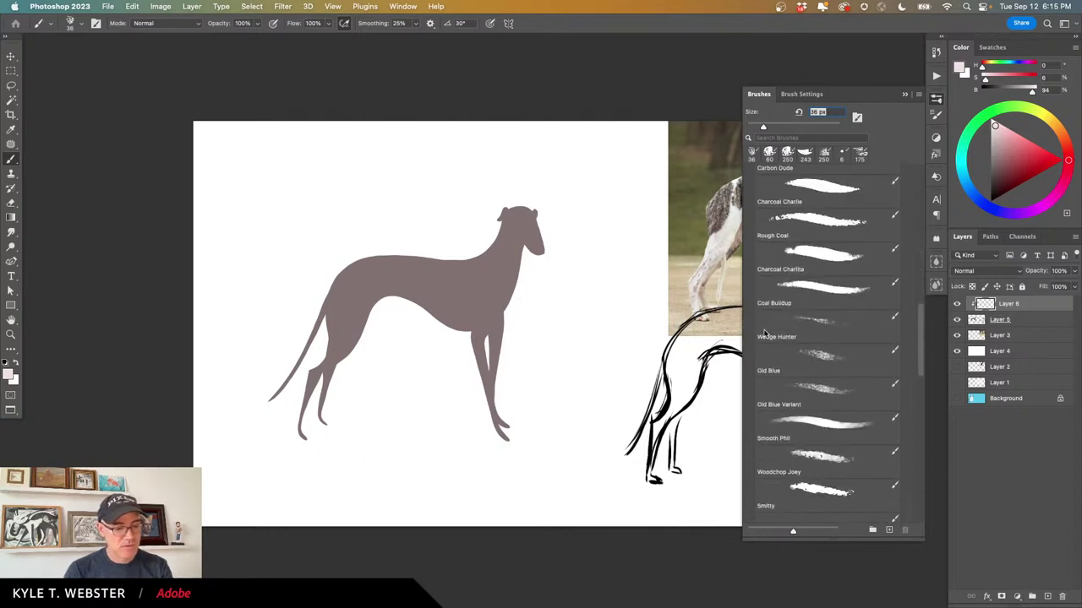
pyautogui.scroll(8, 765, 355)
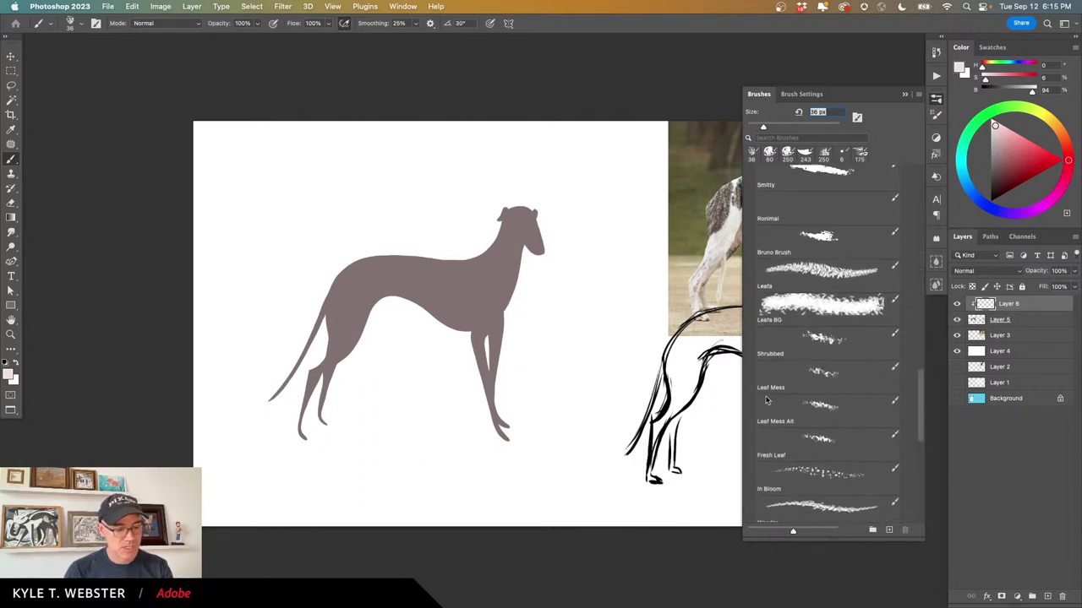
pyautogui.scroll(8, 760, 321)
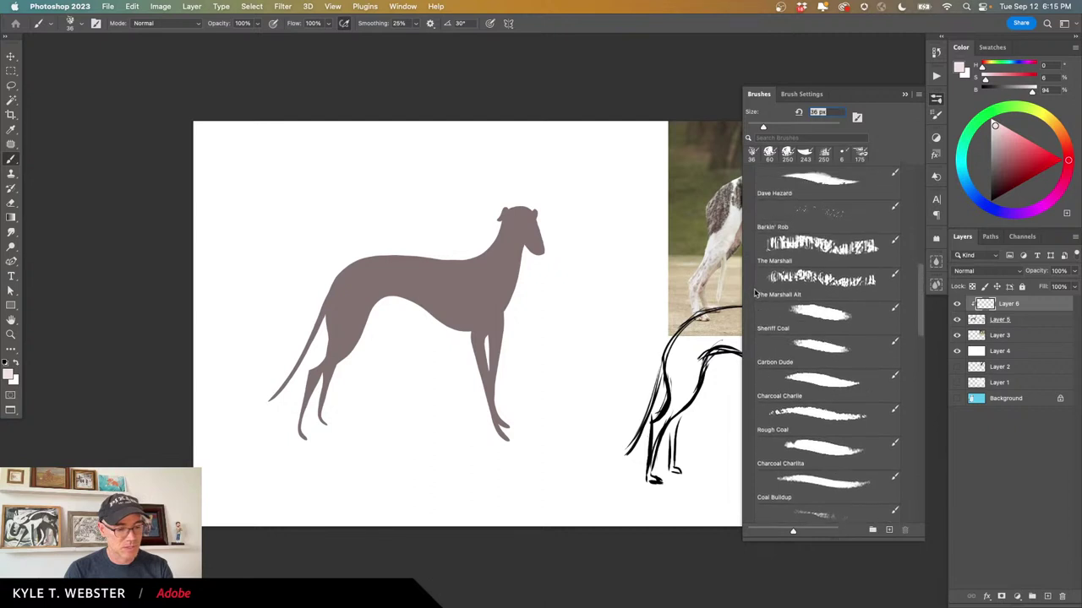
pyautogui.scroll(5, 754, 253)
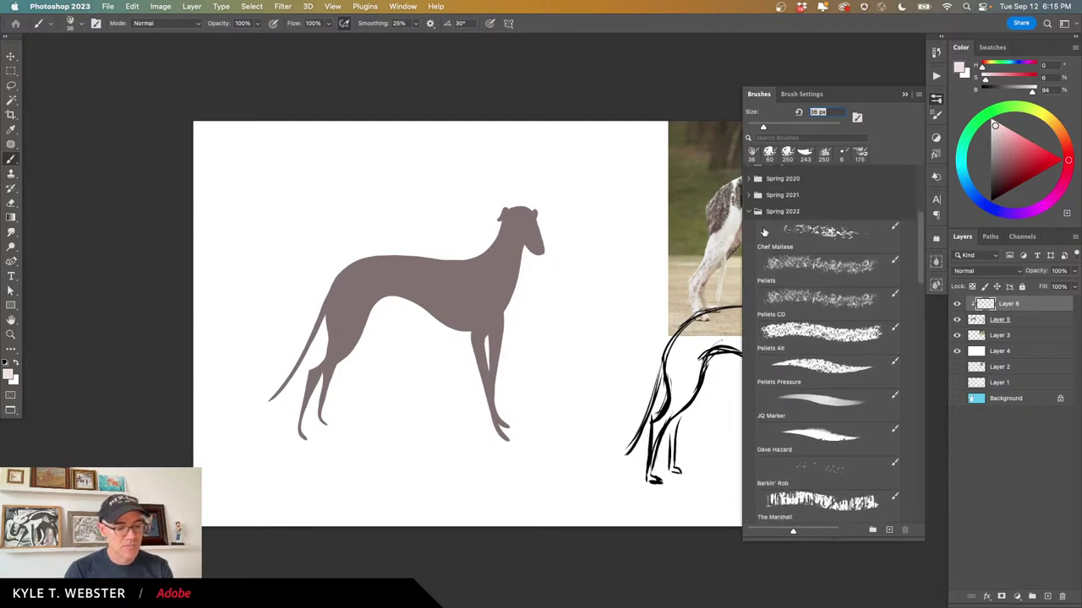
pyautogui.click(815, 233)
# Brush mottled pale pink texture over the whole dog silhouette on the clipped Layer 6 and inspect the hind legs up close.
pyautogui.moveTo(473, 317)
pyautogui.mouseDown()
pyautogui.moveTo(527, 247)
pyautogui.moveTo(504, 267)
pyautogui.moveTo(492, 235)
pyautogui.moveTo(501, 369)
pyautogui.moveTo(454, 310)
pyautogui.moveTo(484, 365)
pyautogui.moveTo(405, 291)
pyautogui.moveTo(338, 305)
pyautogui.moveTo(312, 408)
pyautogui.moveTo(307, 380)
pyautogui.moveTo(253, 431)
pyautogui.moveTo(485, 401)
pyautogui.moveTo(410, 282)
pyautogui.moveTo(487, 250)
pyautogui.moveTo(512, 260)
pyautogui.moveTo(437, 248)
pyautogui.moveTo(475, 289)
pyautogui.moveTo(492, 268)
pyautogui.moveTo(478, 391)
pyautogui.moveTo(422, 302)
pyautogui.mouseUp()
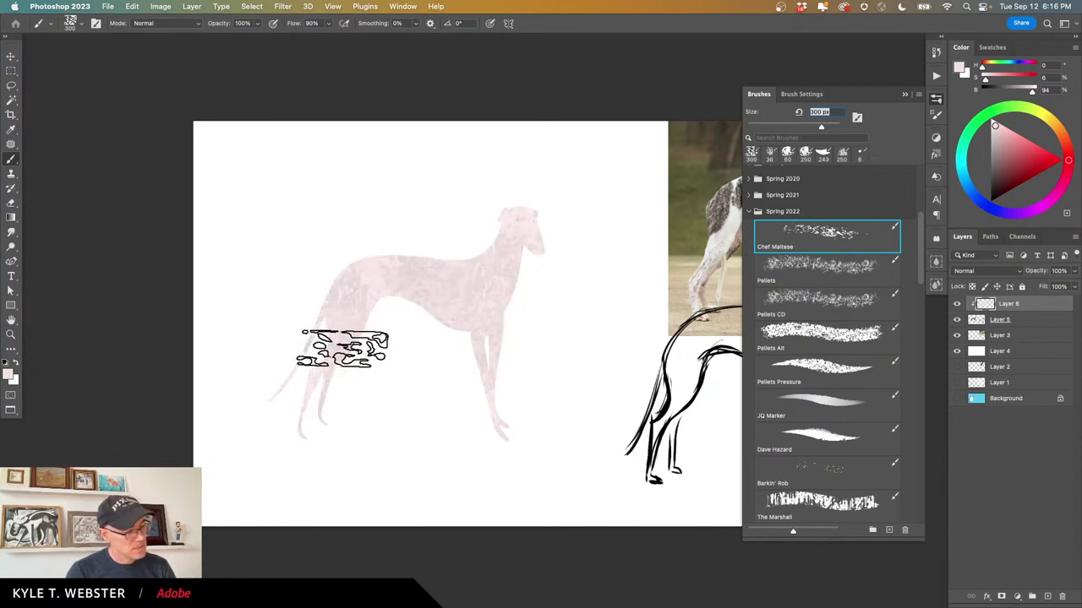
pyautogui.click(340, 359)
pyautogui.click(337, 361)
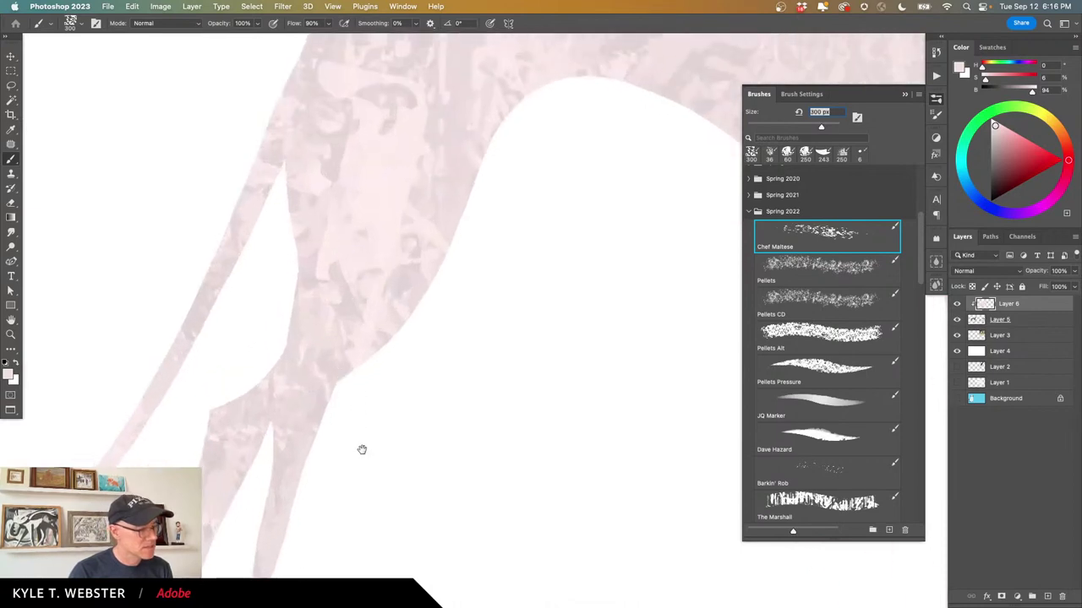
pyautogui.moveTo(340, 268); pyautogui.dragTo(363, 367)
pyautogui.keyDown('alt'); pyautogui.click(371, 479); pyautogui.keyUp('alt')
pyautogui.scroll(-5, 370, 479)
pyautogui.scroll(2, 400, 398)
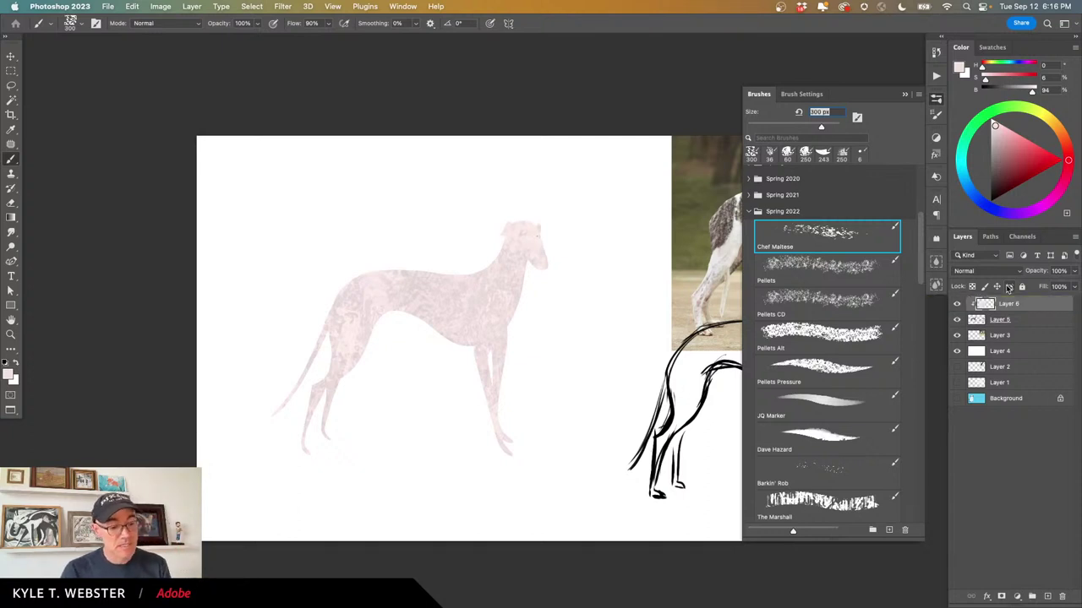
# Add a layer directly above the white Layer 4 and fill it with muted green, H 149, S 12%, B 69%.
pyautogui.click(971, 355)
pyautogui.click(1045, 596)
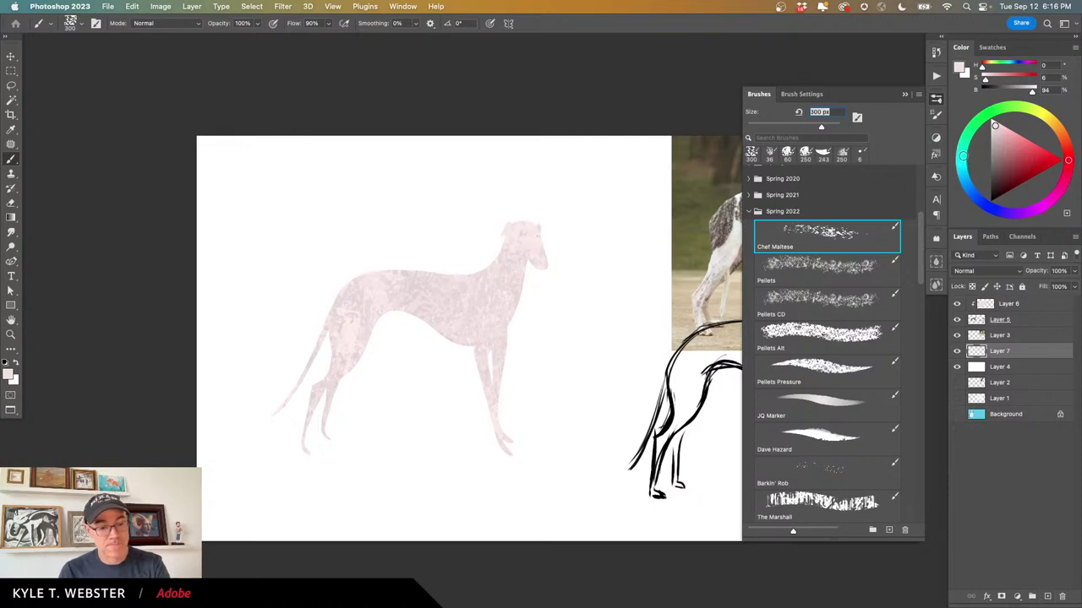
pyautogui.click(968, 132)
pyautogui.click(997, 137)
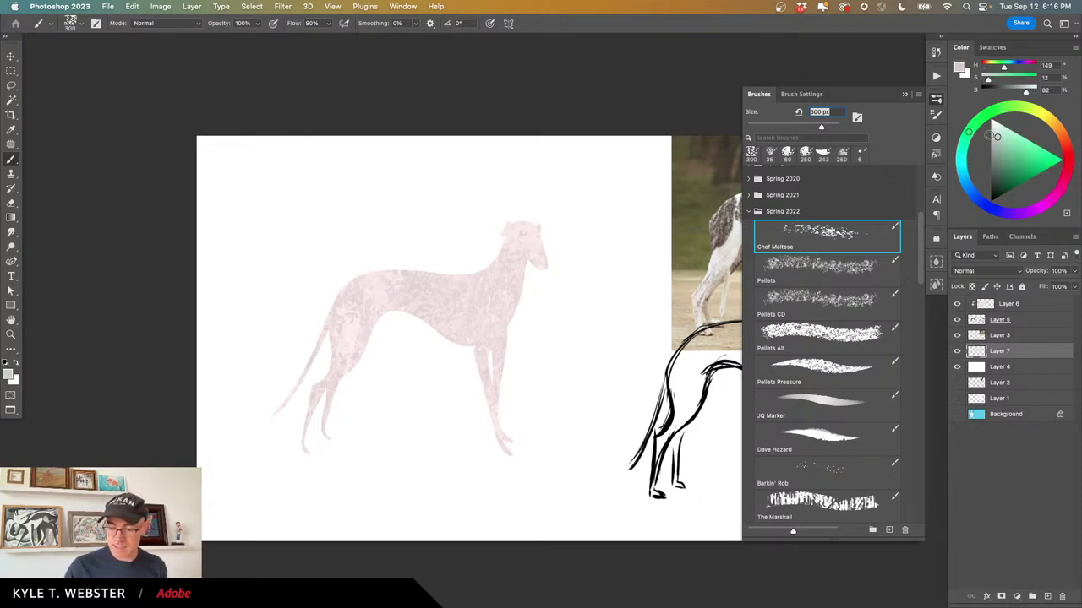
pyautogui.hotkey('alt', 'BackSpace')
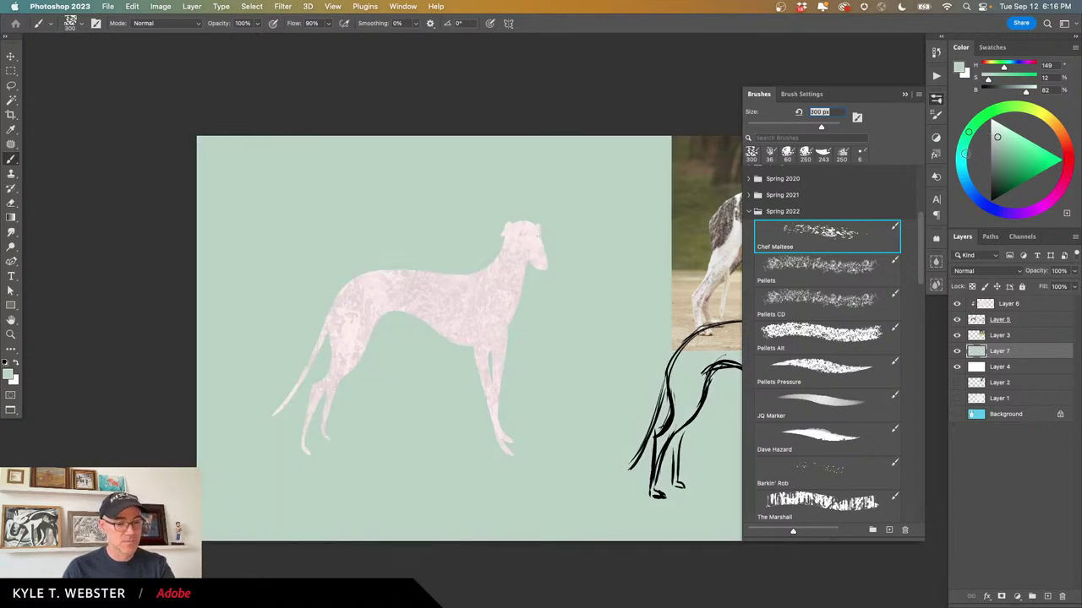
pyautogui.click(995, 148)
pyautogui.hotkey('alt', 'BackSpace')
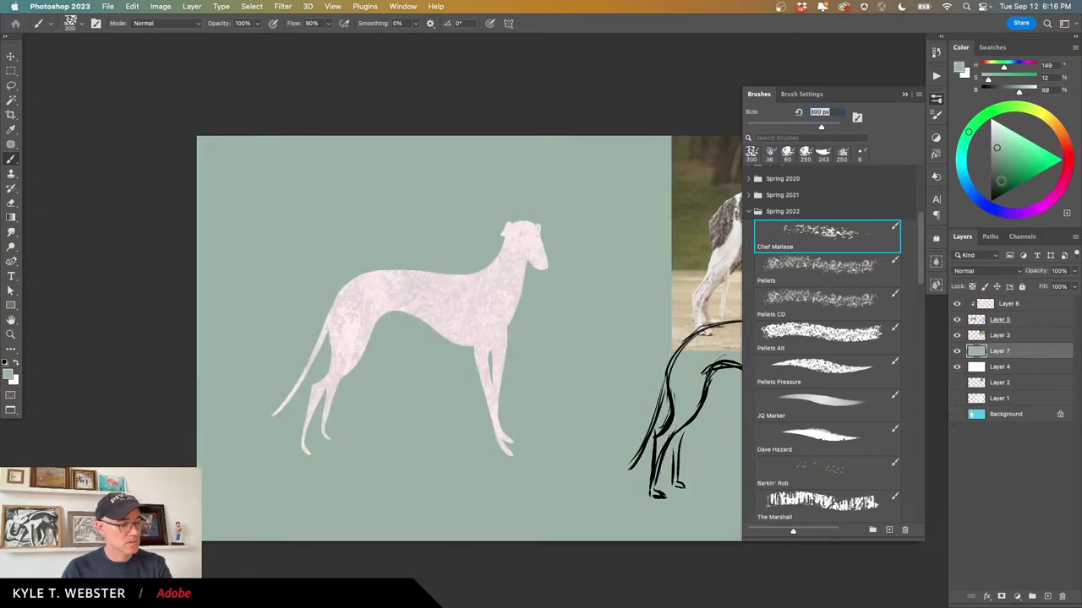
pyautogui.keyDown('super'); pyautogui.click(396, 343); pyautogui.keyUp('super')
pyautogui.keyDown('alt'); pyautogui.click(385, 360); pyautogui.keyUp('alt')
pyautogui.moveTo(388, 366); pyautogui.dragTo(378, 355)
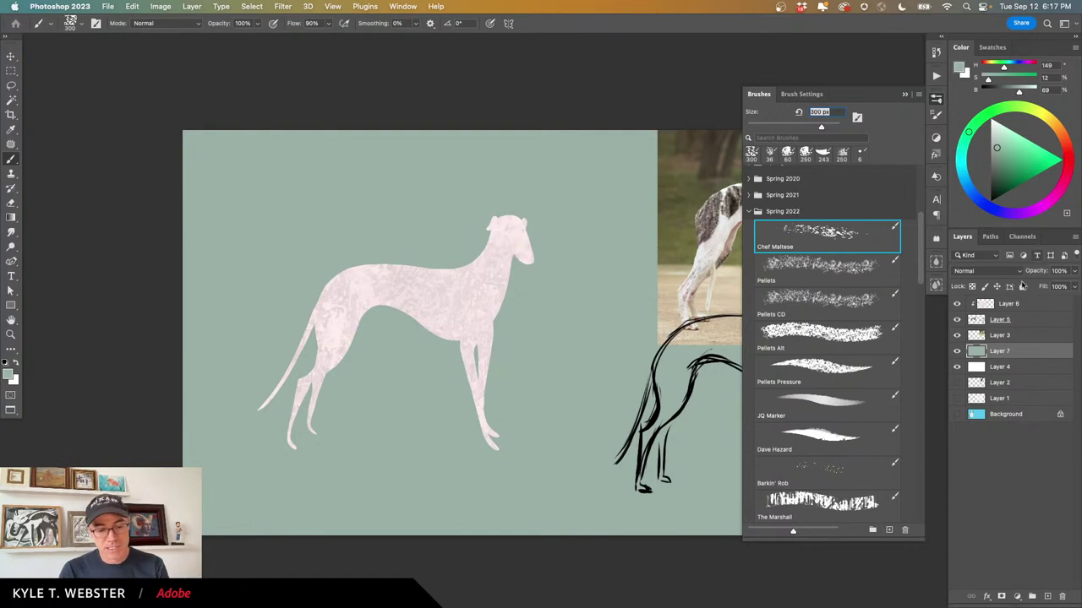
# Add another layer clipped to the dog silhouette and place it above the pale texture on Layer 6.
pyautogui.click(975, 320)
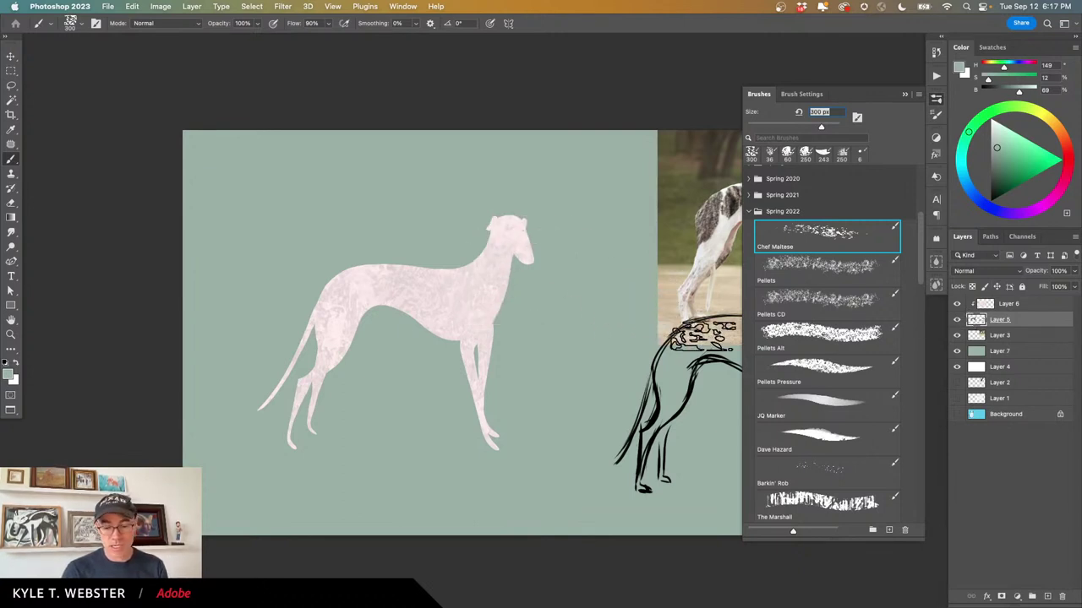
pyautogui.click(1046, 597)
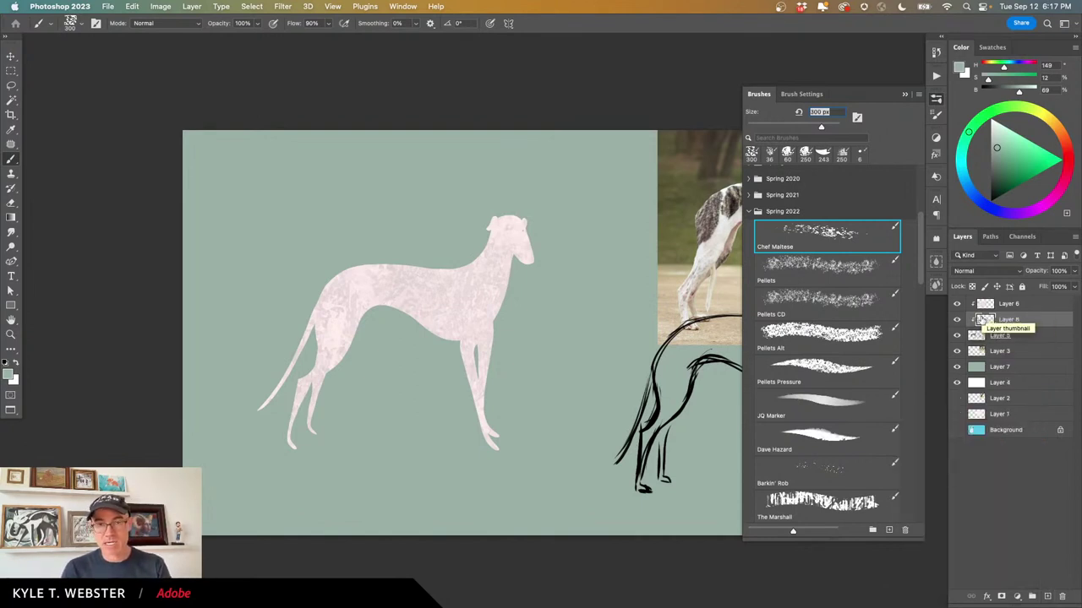
pyautogui.click(982, 319)
pyautogui.moveTo(979, 319); pyautogui.dragTo(977, 300)
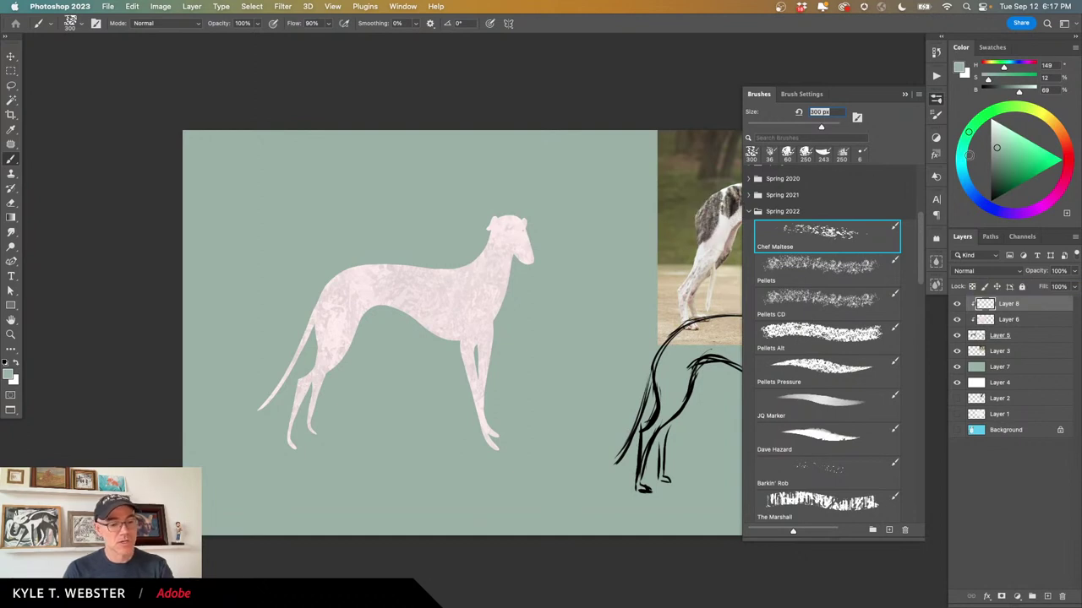
# Set the painting colour to a dark olive brown, H 47, S 31%, B 31%.
pyautogui.click(1037, 112)
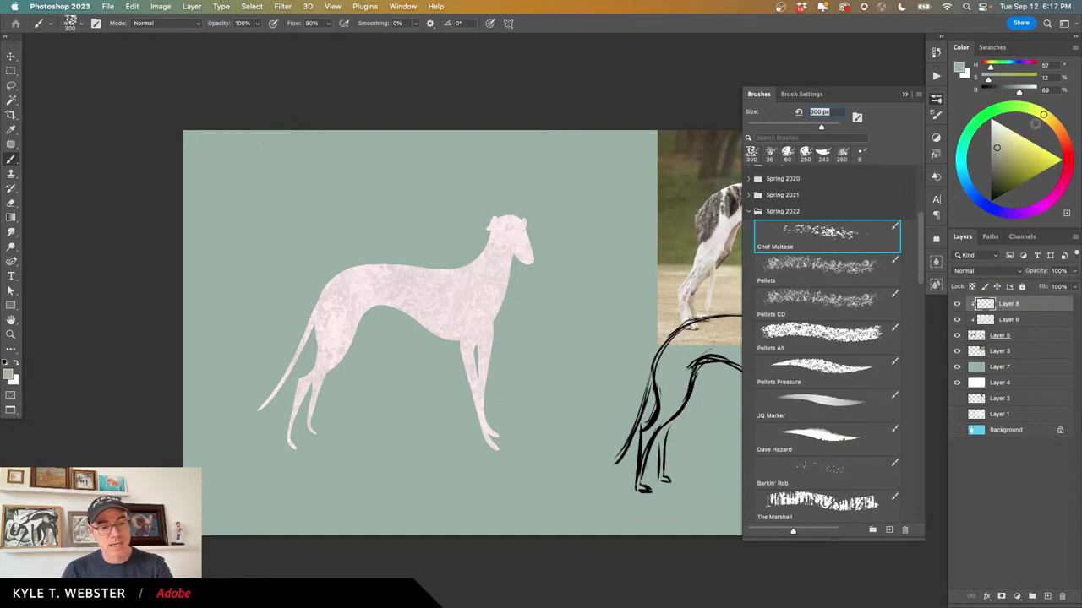
pyautogui.moveTo(1035, 123); pyautogui.dragTo(1046, 117)
pyautogui.click(994, 179)
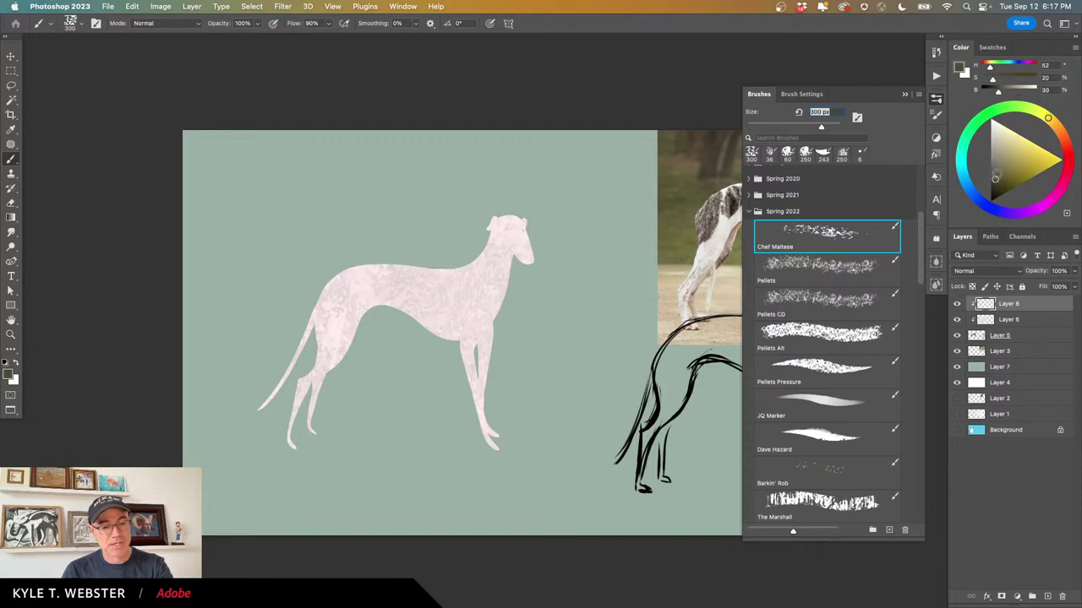
pyautogui.click(904, 94)
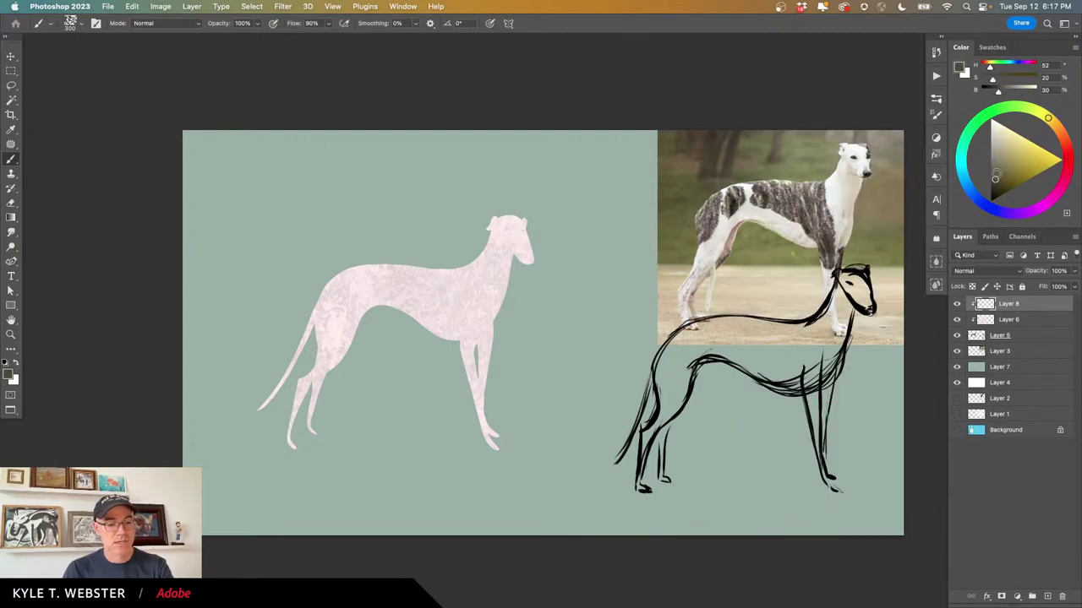
pyautogui.click(997, 179)
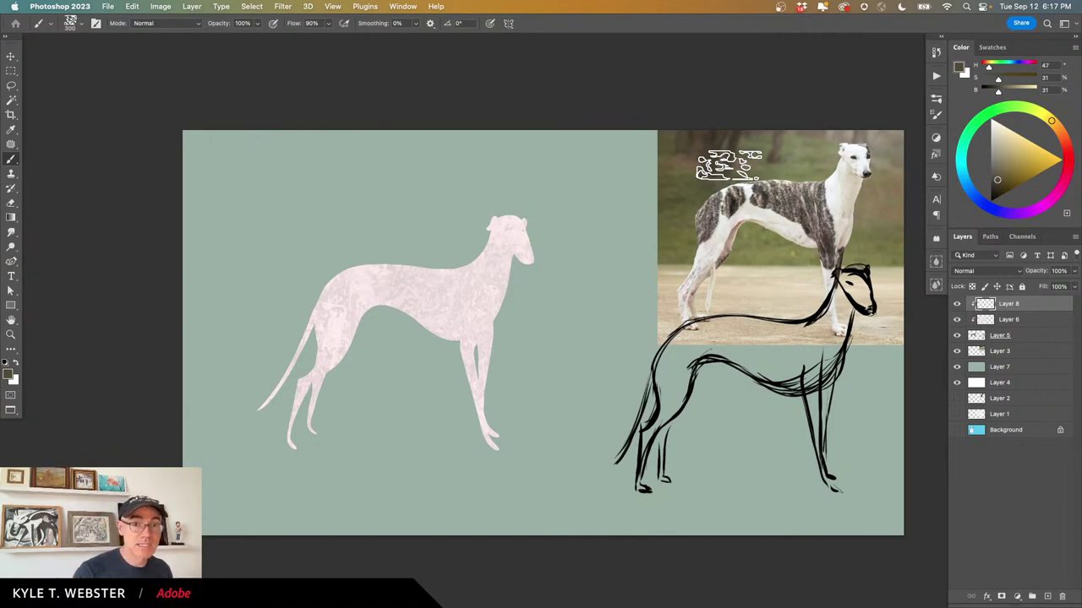
# Lasso jagged-edged coat patches over the dog's back, shoulder and upper front legs, plus its rump and upper tail.
pyautogui.press('l')
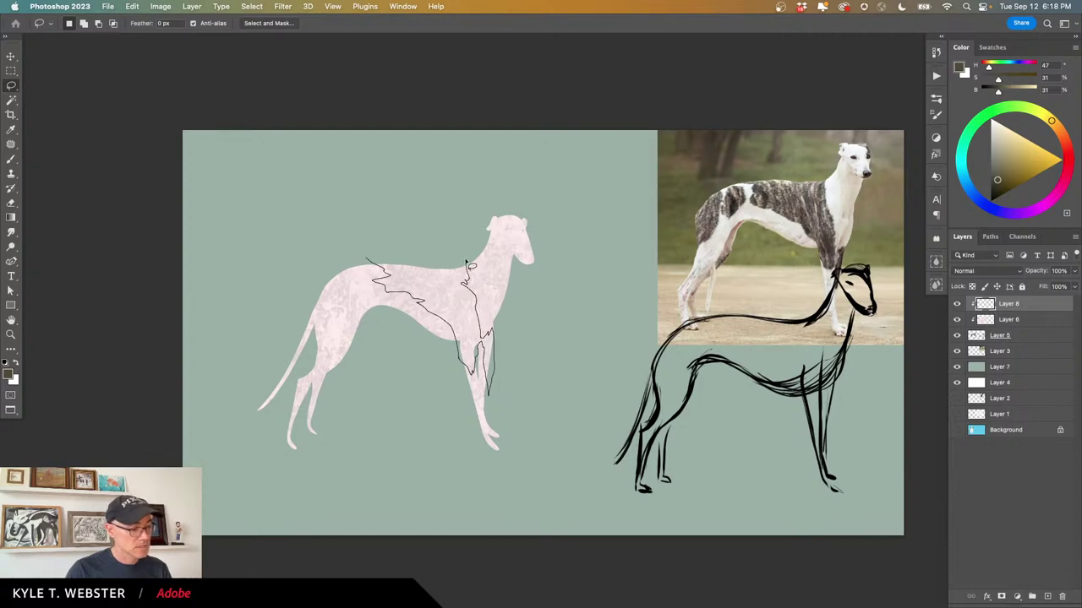
pyautogui.moveTo(469, 264)
pyautogui.mouseDown()
pyautogui.moveTo(404, 236)
pyautogui.moveTo(368, 252)
pyautogui.mouseUp()
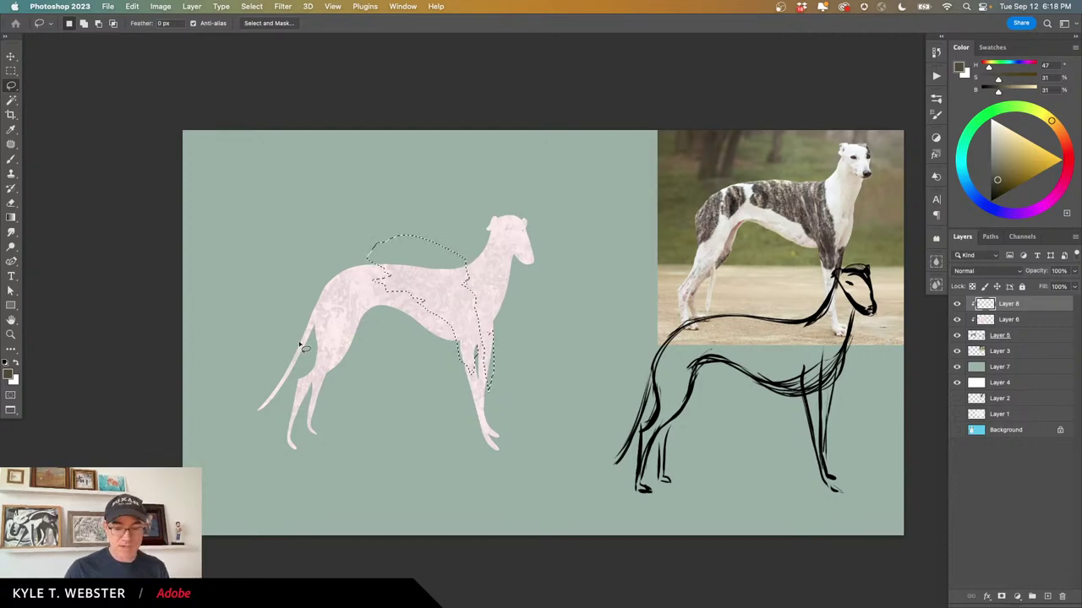
pyautogui.press('shift')
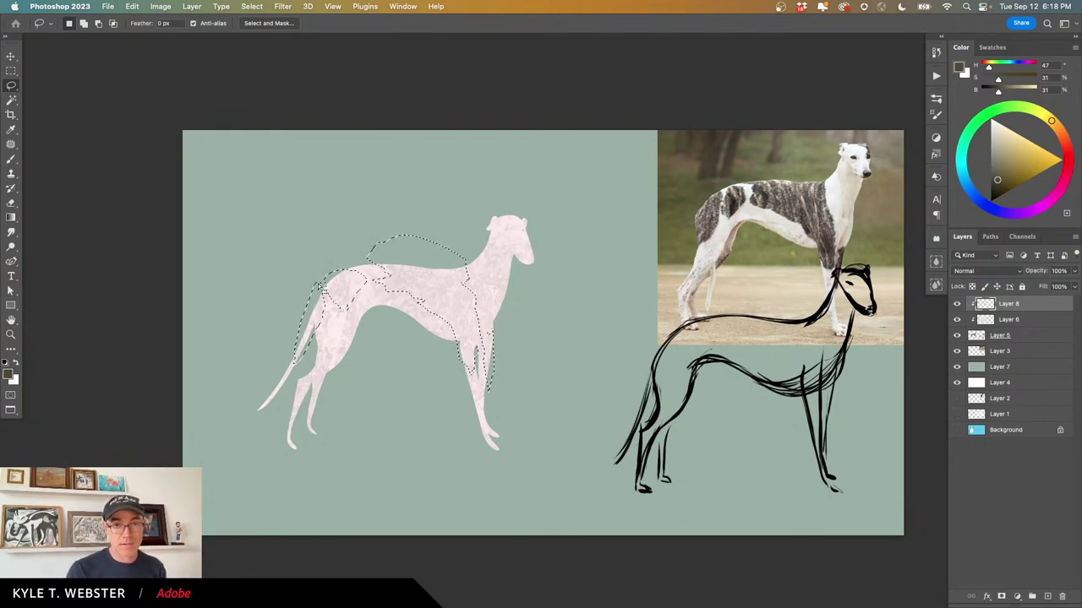
# Choose the Woodchop Joey brush from the Spring 2022 set.
pyautogui.press('b')
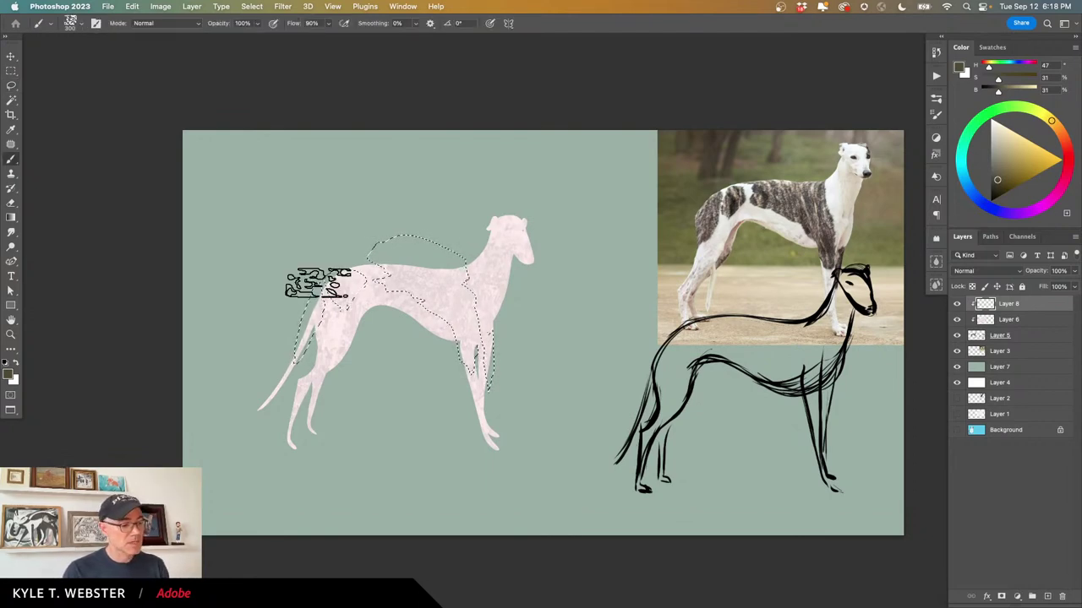
pyautogui.click(935, 99)
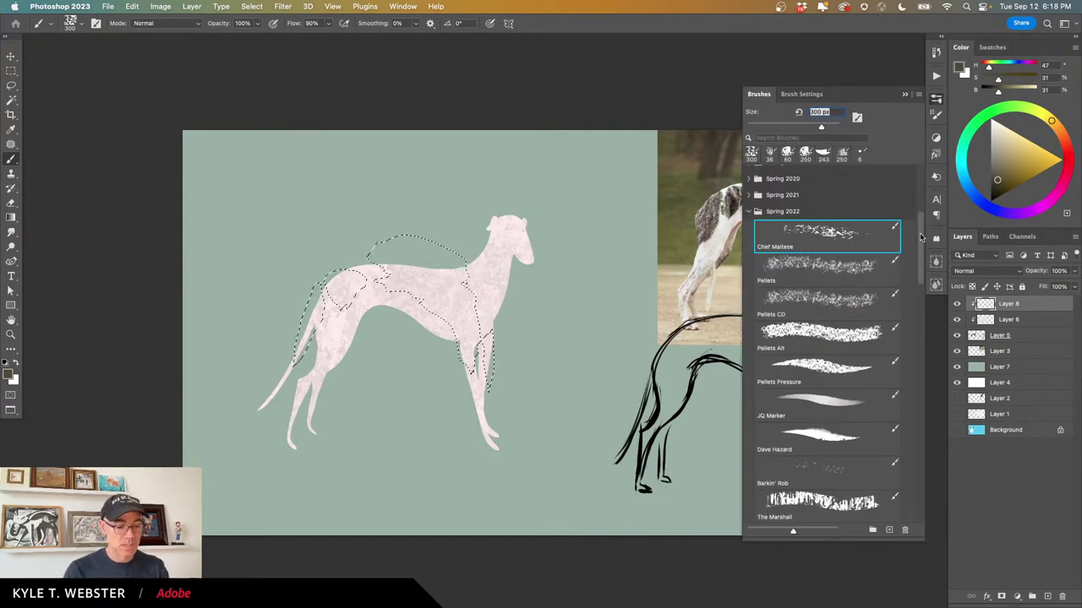
pyautogui.moveTo(921, 238); pyautogui.dragTo(900, 336)
pyautogui.scroll(-2, 901, 335)
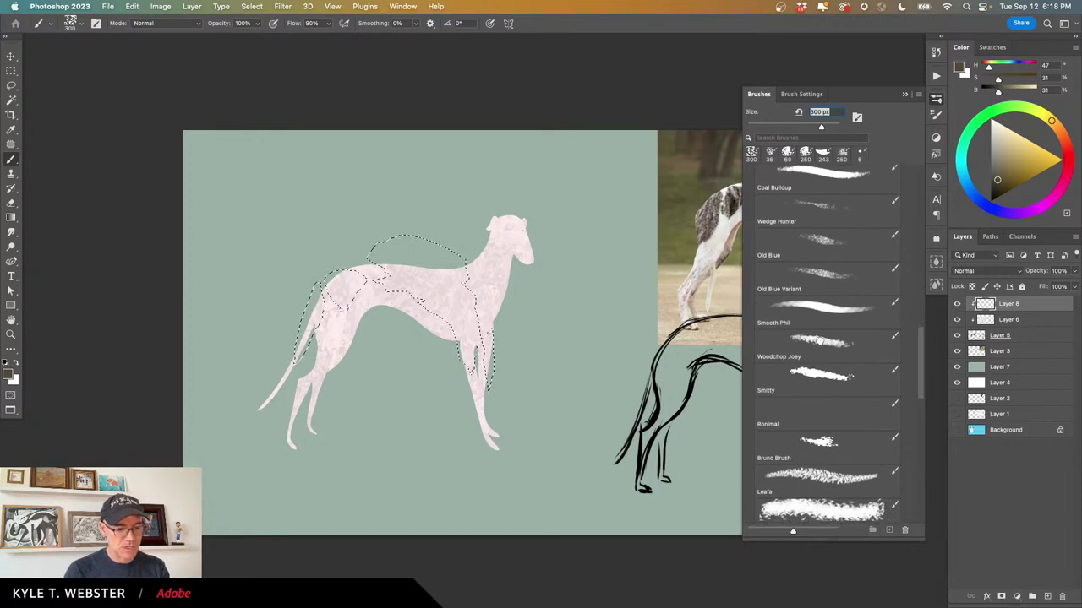
pyautogui.click(820, 341)
pyautogui.click(904, 94)
# Paint the selected coat patches dark olive brown on Layer 8 and clear the selection.
pyautogui.keyDown('super'); pyautogui.click(376, 402); pyautogui.keyUp('super')
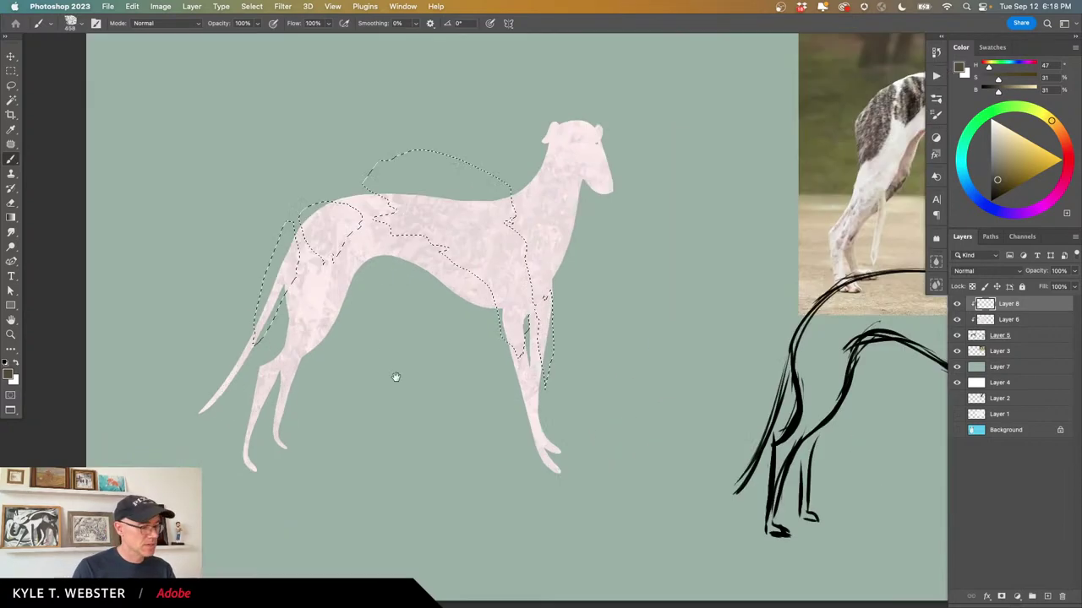
pyautogui.moveTo(396, 377)
pyautogui.mouseDown()
pyautogui.moveTo(458, 302)
pyautogui.moveTo(452, 226)
pyautogui.moveTo(495, 176)
pyautogui.moveTo(513, 449)
pyautogui.moveTo(461, 201)
pyautogui.moveTo(407, 117)
pyautogui.moveTo(530, 380)
pyautogui.moveTo(493, 296)
pyautogui.moveTo(313, 137)
pyautogui.moveTo(523, 312)
pyautogui.moveTo(479, 155)
pyautogui.moveTo(534, 430)
pyautogui.moveTo(530, 320)
pyautogui.moveTo(449, 189)
pyautogui.moveTo(334, 171)
pyautogui.moveTo(268, 199)
pyautogui.moveTo(348, 196)
pyautogui.moveTo(302, 299)
pyautogui.moveTo(316, 202)
pyautogui.moveTo(277, 313)
pyautogui.moveTo(327, 210)
pyautogui.moveTo(550, 375)
pyautogui.mouseUp()
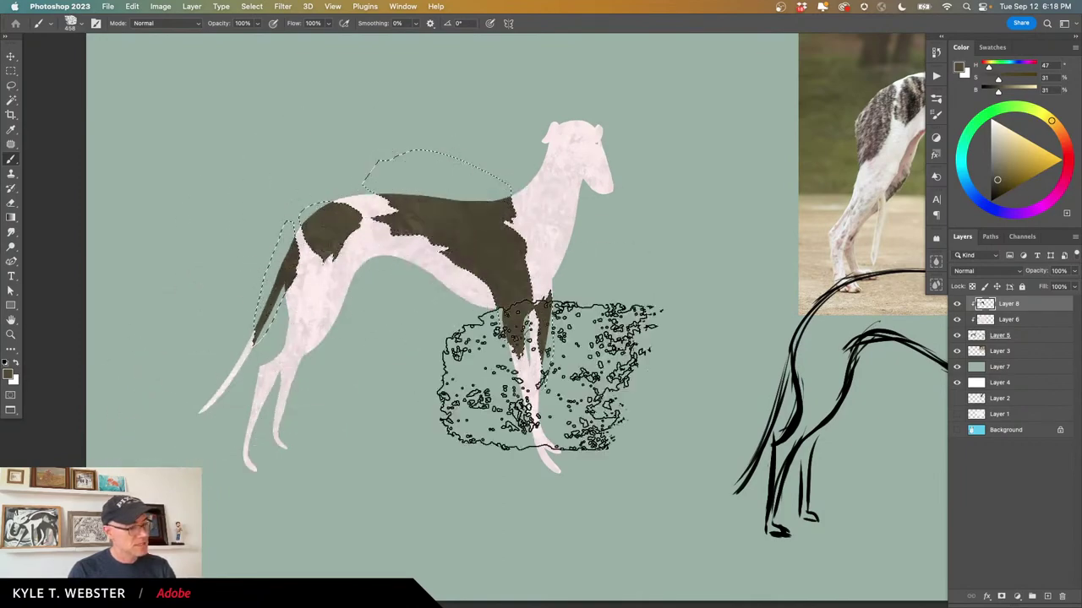
pyautogui.press('super+d')
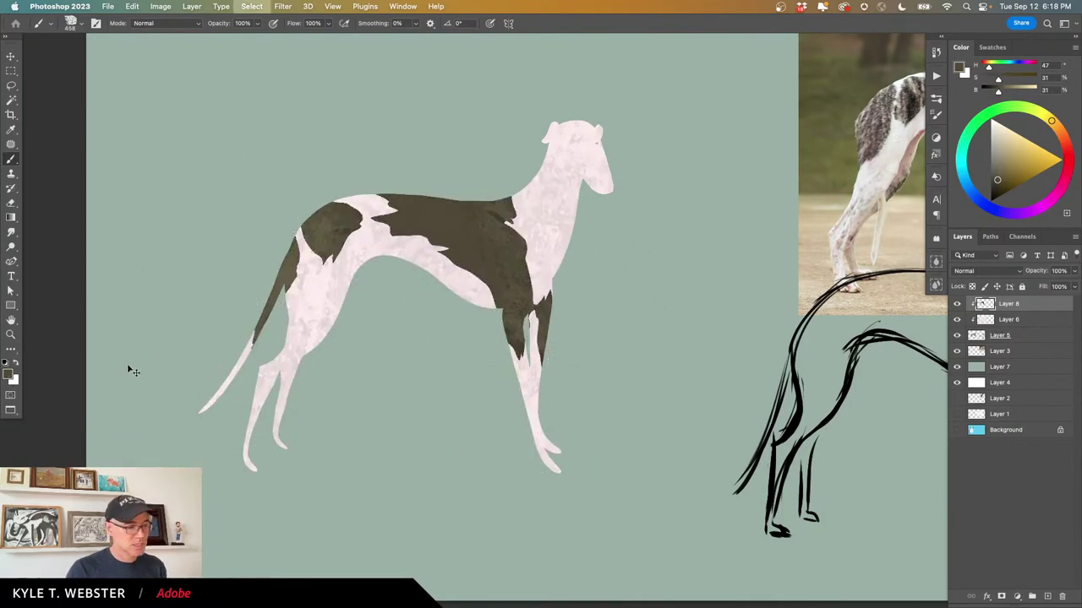
pyautogui.keyDown('alt'); pyautogui.click(385, 392); pyautogui.keyUp('alt')
pyautogui.keyDown('alt'); pyautogui.click(371, 422); pyautogui.keyUp('alt')
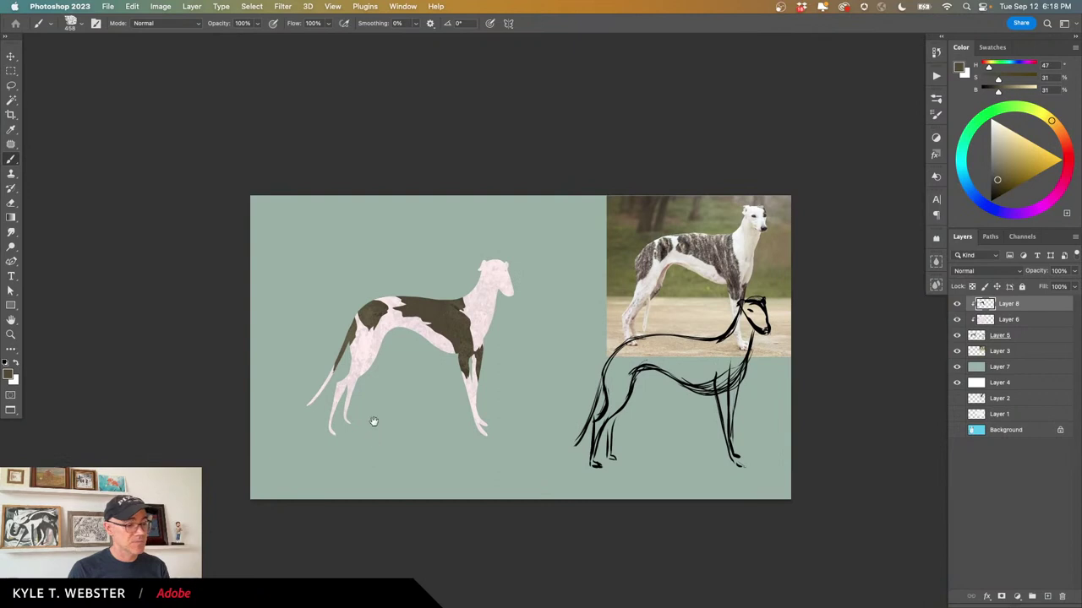
pyautogui.keyDown('super'); pyautogui.click(399, 370); pyautogui.keyUp('super')
pyautogui.keyDown('super'); pyautogui.click(399, 371); pyautogui.keyUp('super')
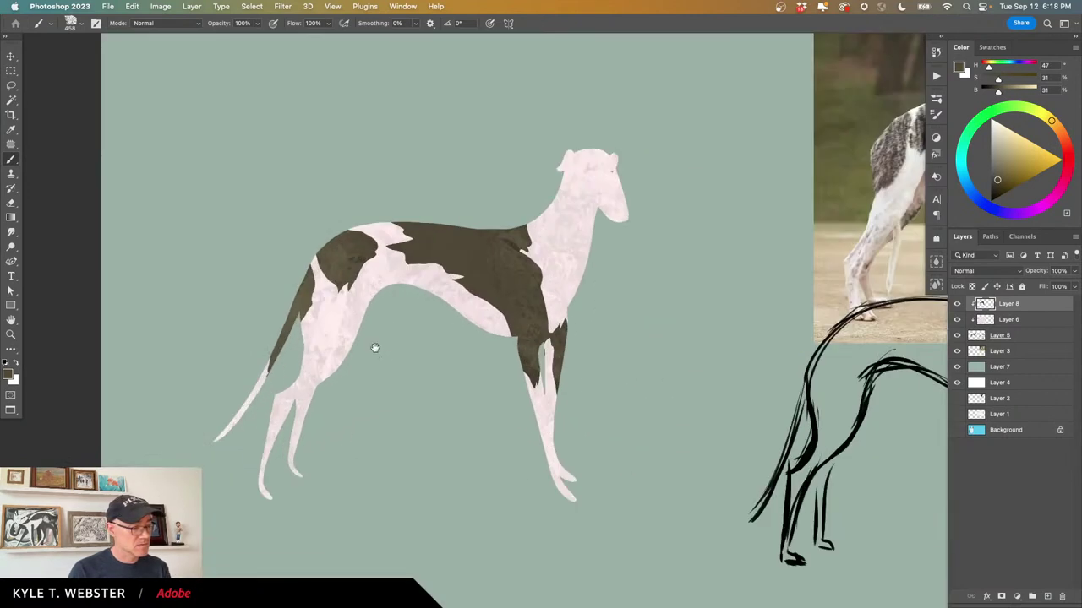
pyautogui.press('super+shift+d')
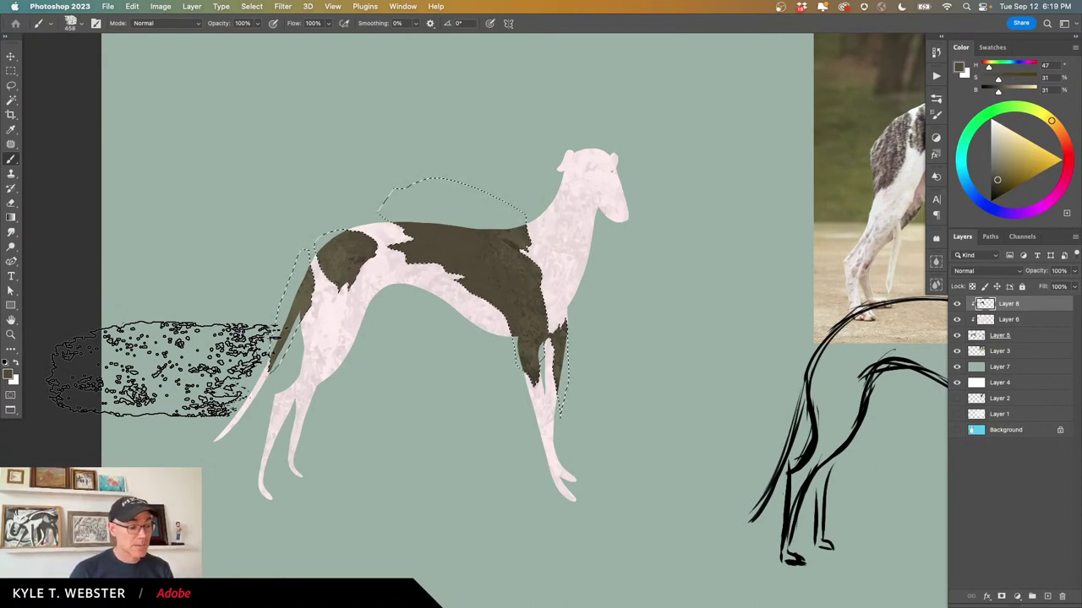
pyautogui.press('super+d')
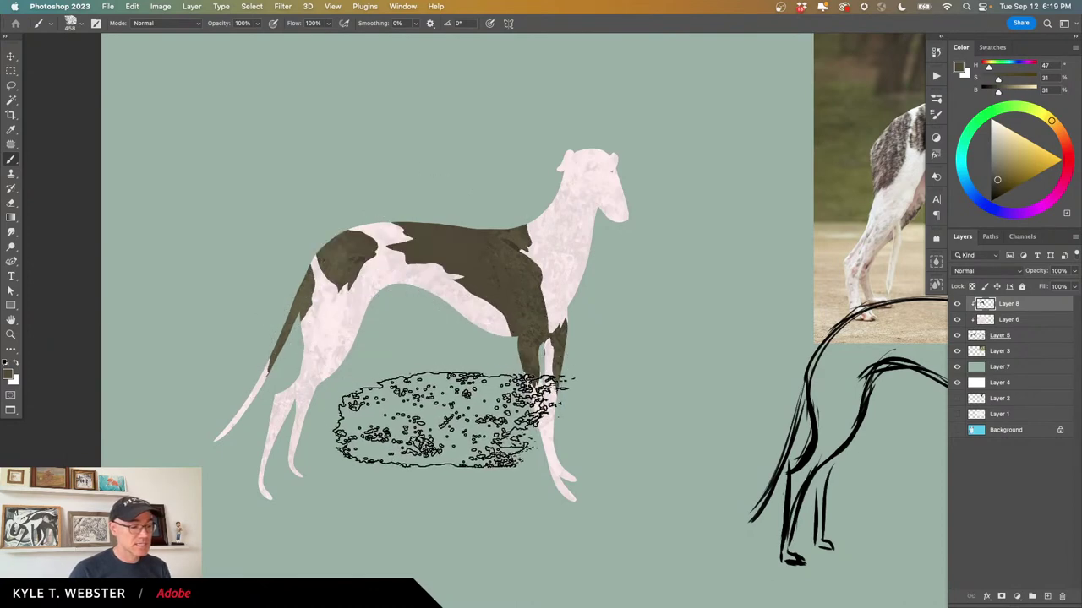
# Reduce the brush to 50 px and roughen the back patch's belly-side and rear edges with dark olive brown.
pyautogui.press('[')
pyautogui.press('[')
pyautogui.press('[')
pyautogui.press('[')
pyautogui.press('[')
pyautogui.press('[')
pyautogui.press('[')
pyautogui.press('[')
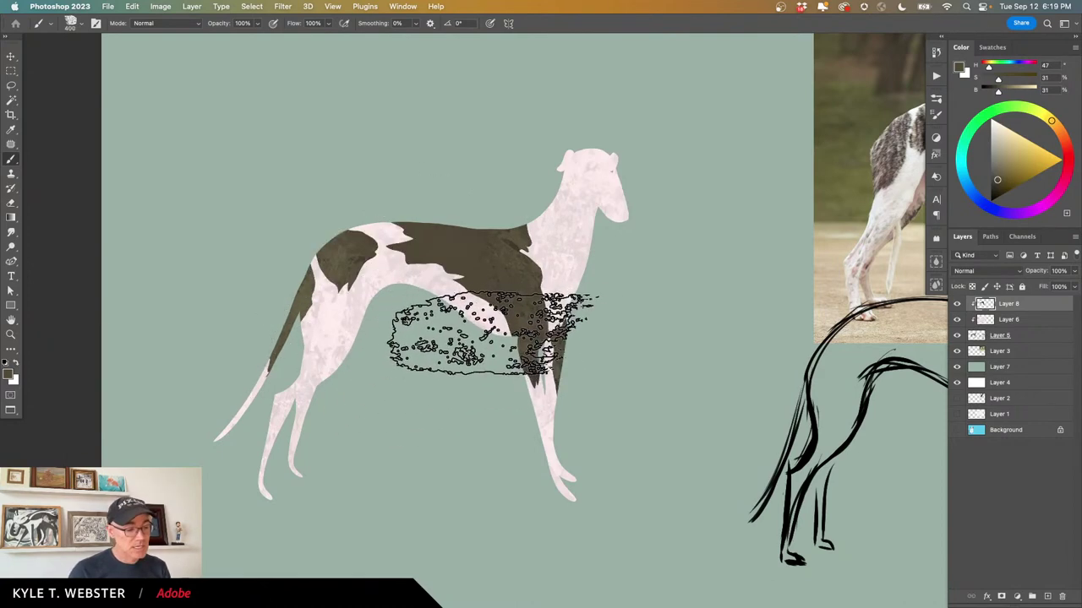
pyautogui.press('[')
pyautogui.press('[')
pyautogui.press('[')
pyautogui.press('[')
pyautogui.press('[')
pyautogui.press('[')
pyautogui.press('[')
pyautogui.press('[')
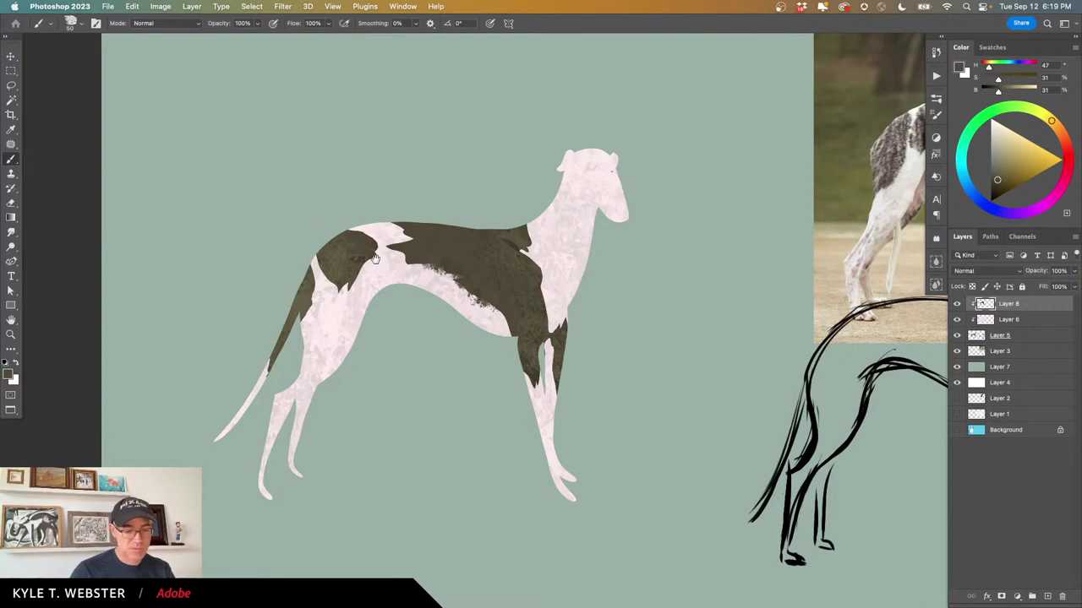
pyautogui.scroll(3, 376, 258)
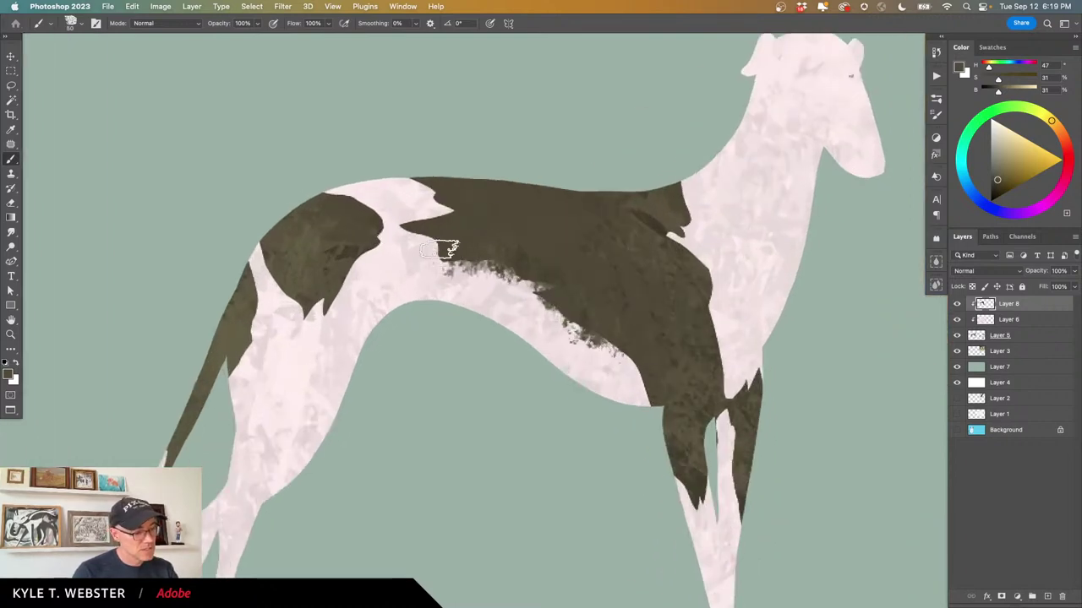
pyautogui.moveTo(439, 250)
pyautogui.mouseDown()
pyautogui.moveTo(412, 228)
pyautogui.moveTo(407, 240)
pyautogui.moveTo(401, 211)
pyautogui.moveTo(445, 209)
pyautogui.moveTo(452, 197)
pyautogui.moveTo(418, 169)
pyautogui.moveTo(410, 184)
pyautogui.moveTo(396, 171)
pyautogui.moveTo(391, 190)
pyautogui.moveTo(422, 176)
pyautogui.moveTo(460, 195)
pyautogui.moveTo(451, 205)
pyautogui.moveTo(409, 166)
pyautogui.moveTo(509, 291)
pyautogui.moveTo(526, 269)
pyautogui.moveTo(558, 286)
pyautogui.moveTo(542, 298)
pyautogui.moveTo(544, 319)
pyautogui.moveTo(594, 337)
pyautogui.moveTo(585, 308)
pyautogui.moveTo(589, 354)
pyautogui.moveTo(597, 295)
pyautogui.moveTo(612, 362)
pyautogui.moveTo(610, 321)
pyautogui.moveTo(623, 362)
pyautogui.moveTo(630, 367)
pyautogui.moveTo(638, 348)
pyautogui.moveTo(646, 364)
pyautogui.moveTo(642, 406)
pyautogui.moveTo(652, 350)
pyautogui.mouseUp()
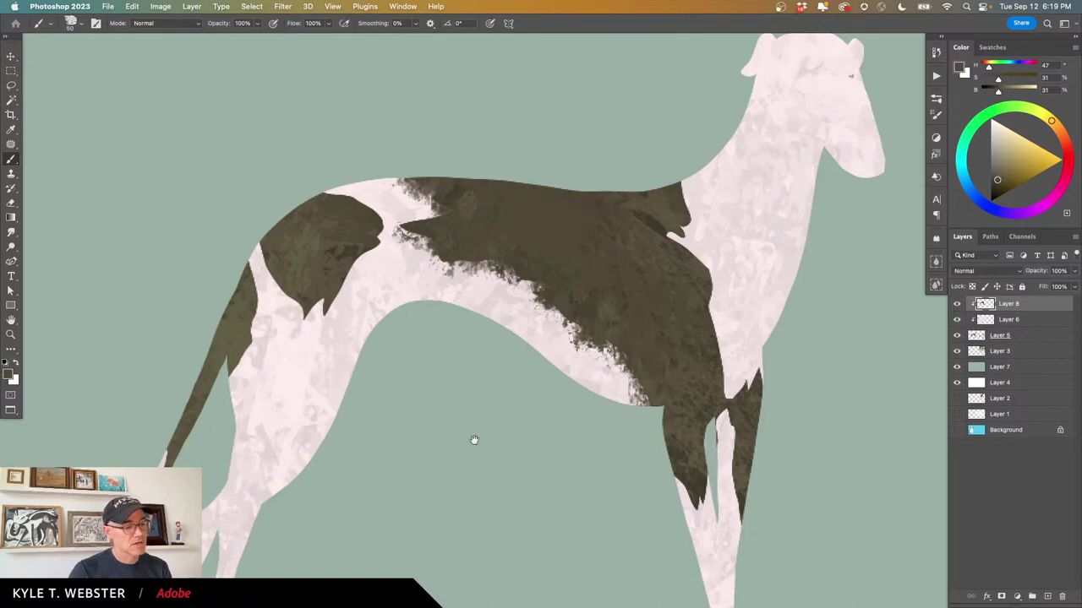
# Examine the coat markings on the dog in the reference photo.
pyautogui.moveTo(498, 468); pyautogui.dragTo(115, 443)
pyautogui.moveTo(666, 232); pyautogui.dragTo(691, 227)
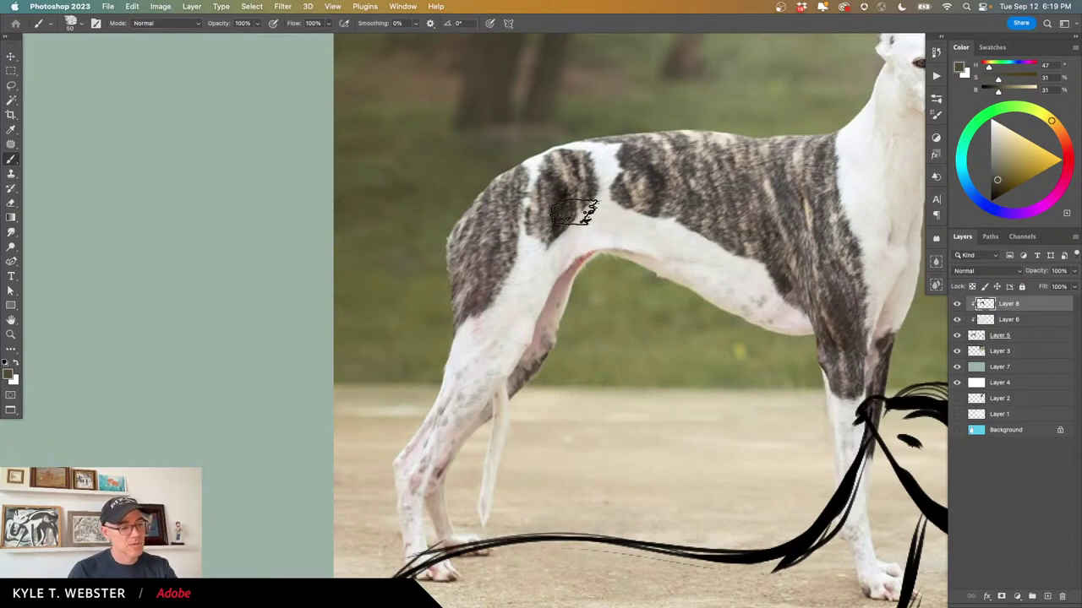
pyautogui.scroll(-5, 483, 443)
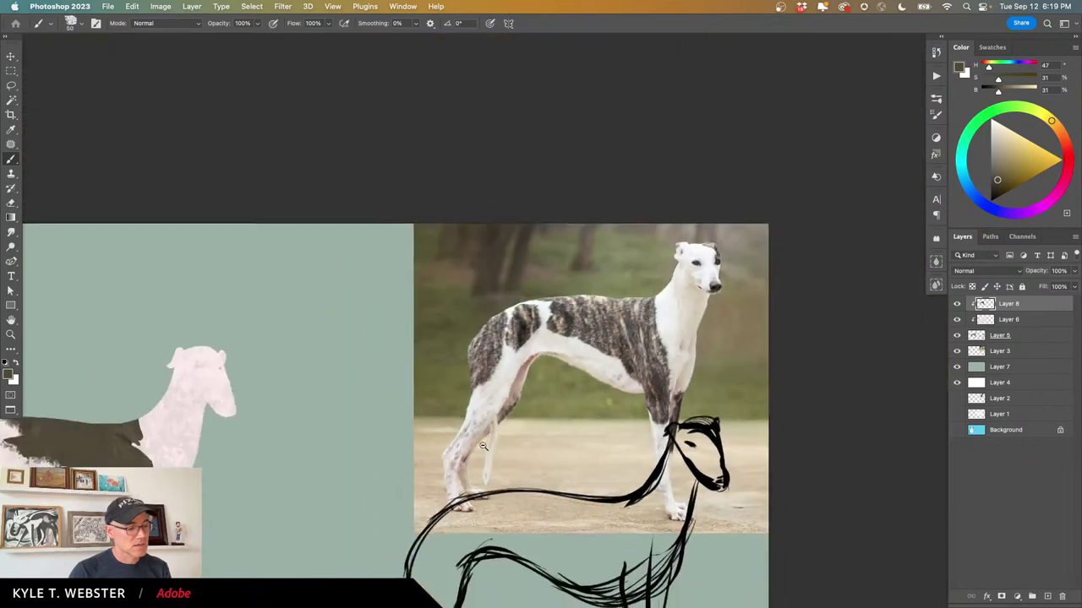
pyautogui.moveTo(478, 439); pyautogui.dragTo(590, 354)
pyautogui.press('super+equal')
pyautogui.press('super+equal')
pyautogui.press('super+equal')
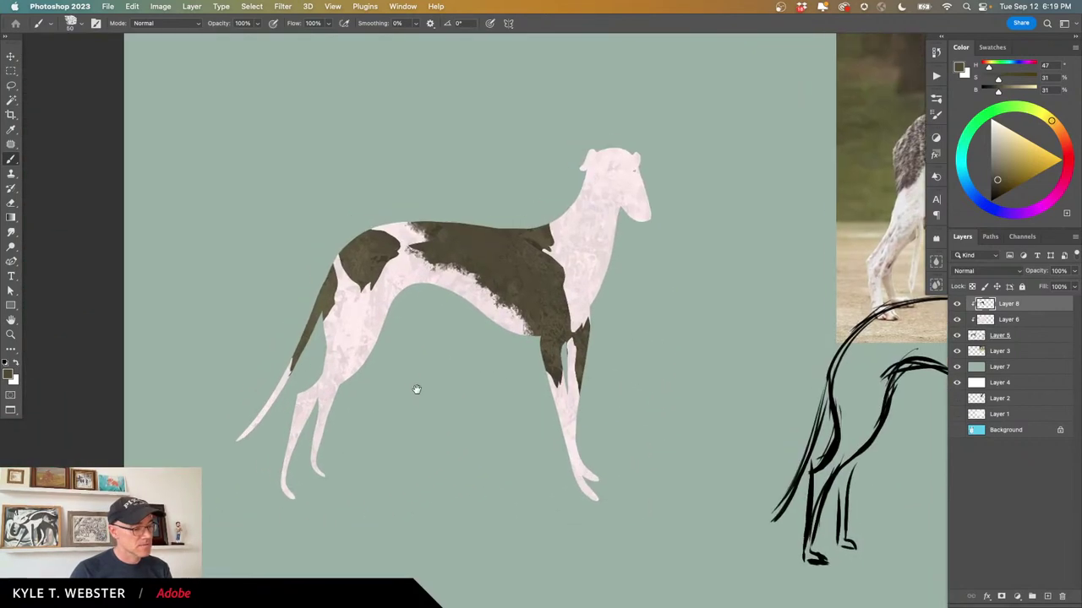
# Set the painting colour to a lighter brown, H 40, S 31%, B 41%, and choose the Bruno Brush.
pyautogui.keyDown('alt'); pyautogui.click(505, 258); pyautogui.keyUp('alt')
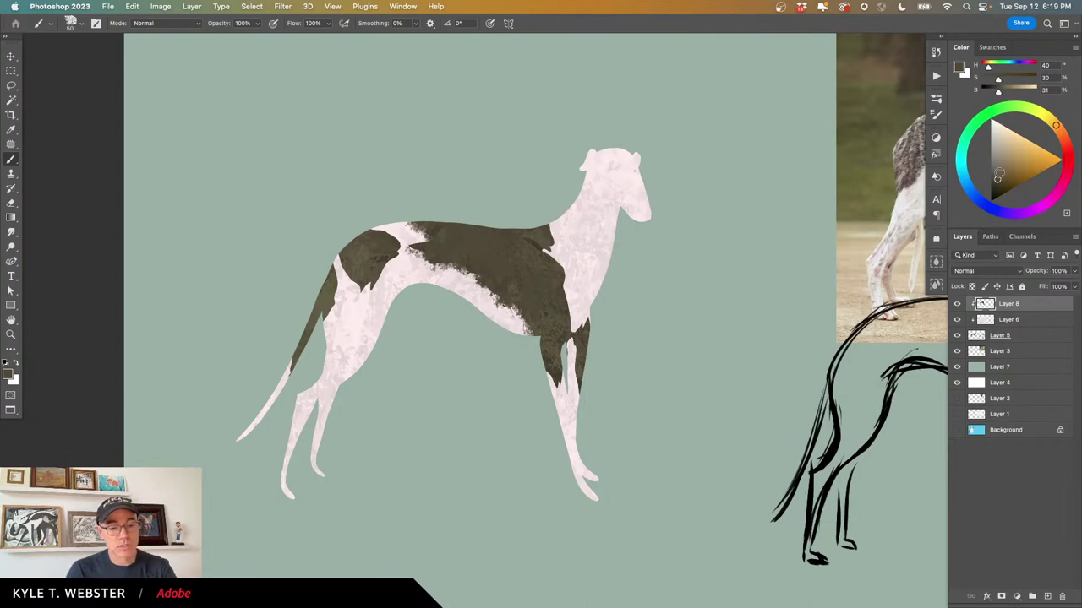
pyautogui.keyDown('alt'); pyautogui.click(550, 330); pyautogui.keyUp('alt')
pyautogui.moveTo(704, 341); pyautogui.dragTo(662, 349)
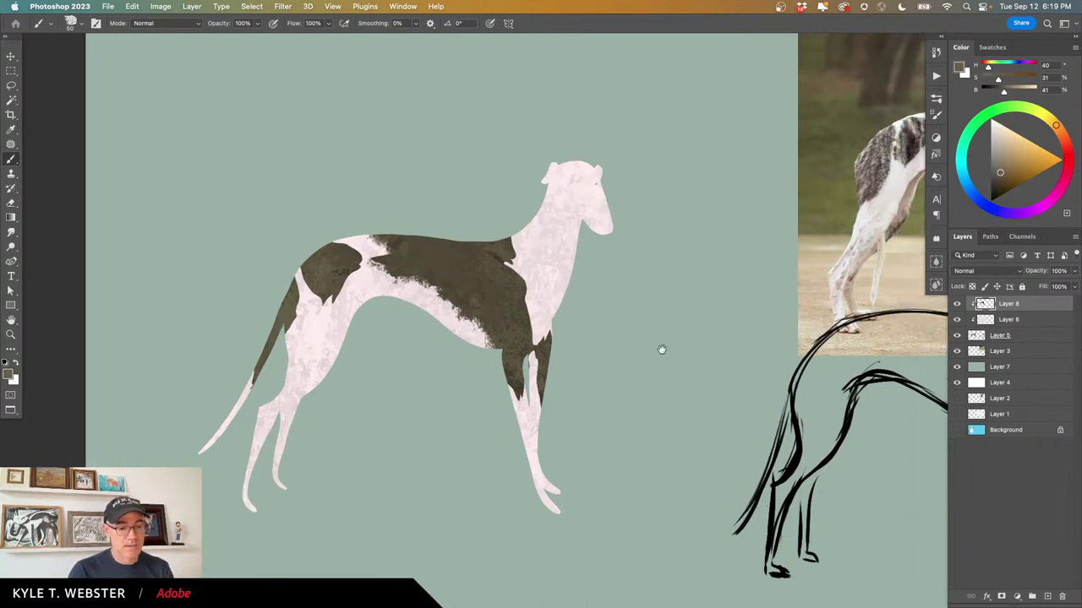
pyautogui.click(934, 116)
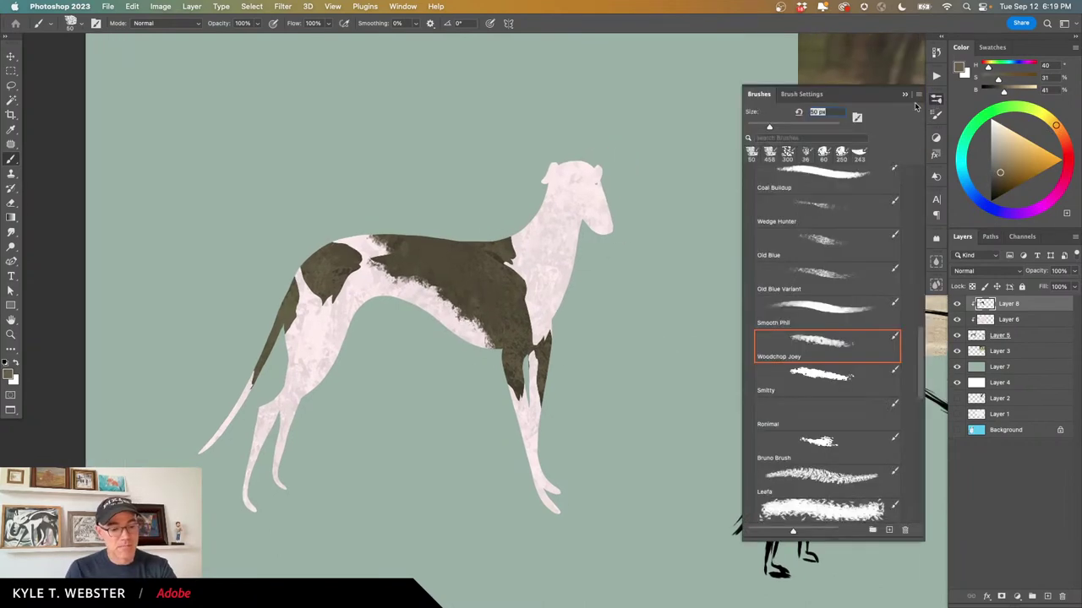
pyautogui.scroll(-3, 920, 360)
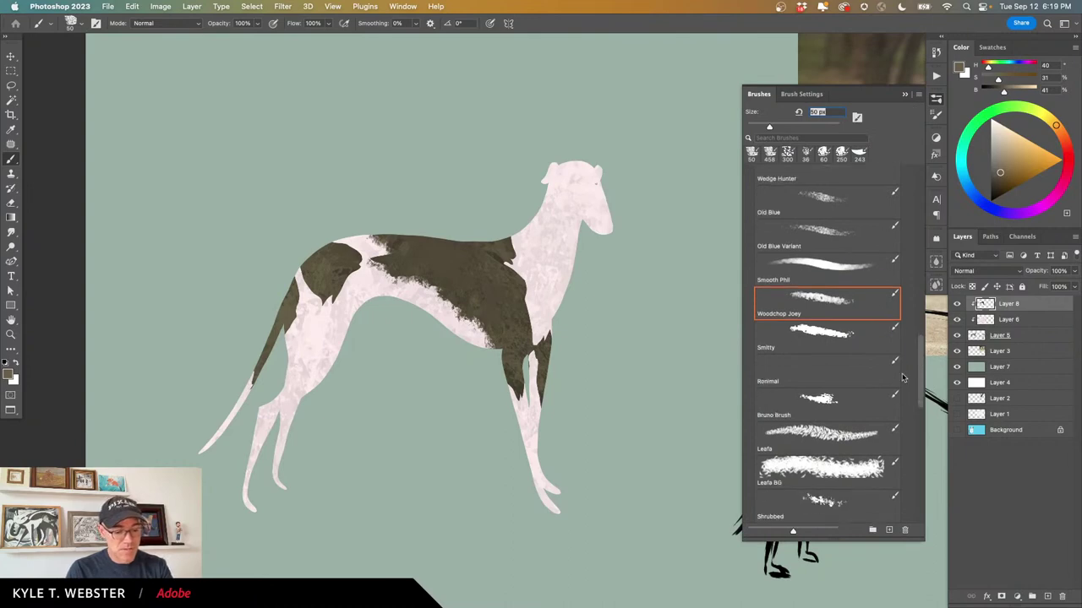
pyautogui.click(814, 401)
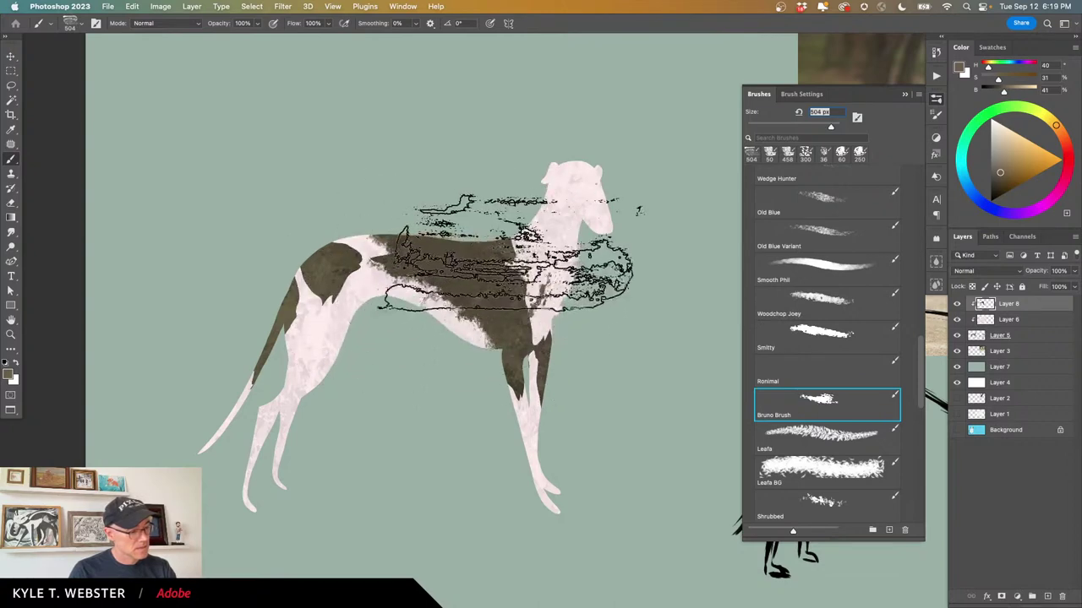
# Lock Layer 8's transparent pixels and paint lighter brown diagonal streaks across the back and shoulder patch, undoing unwanted strokes.
pyautogui.press('super+z')
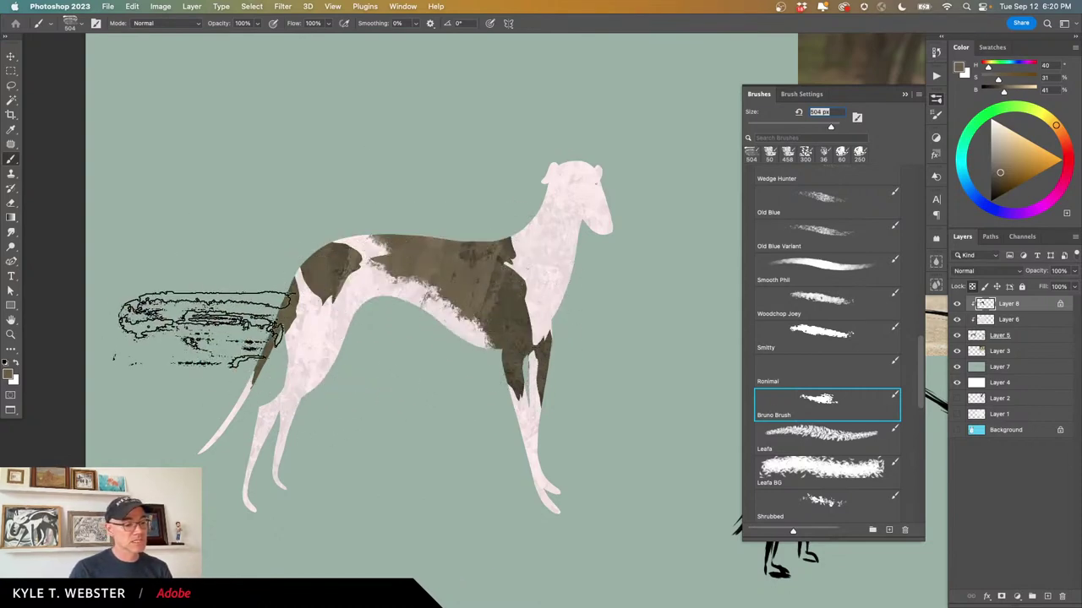
pyautogui.press('super+z')
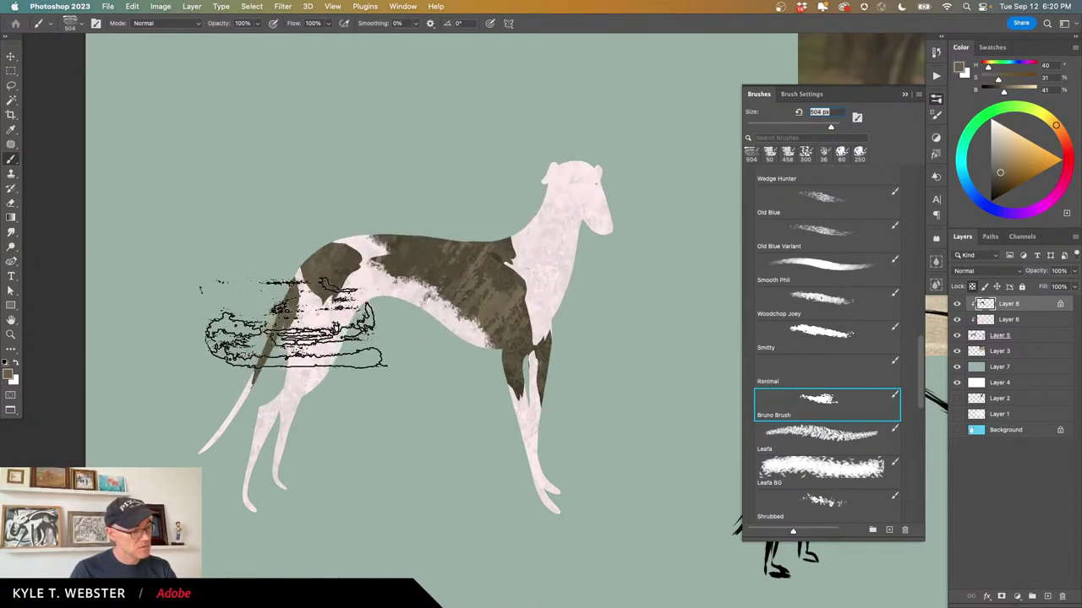
pyautogui.click(415, 336)
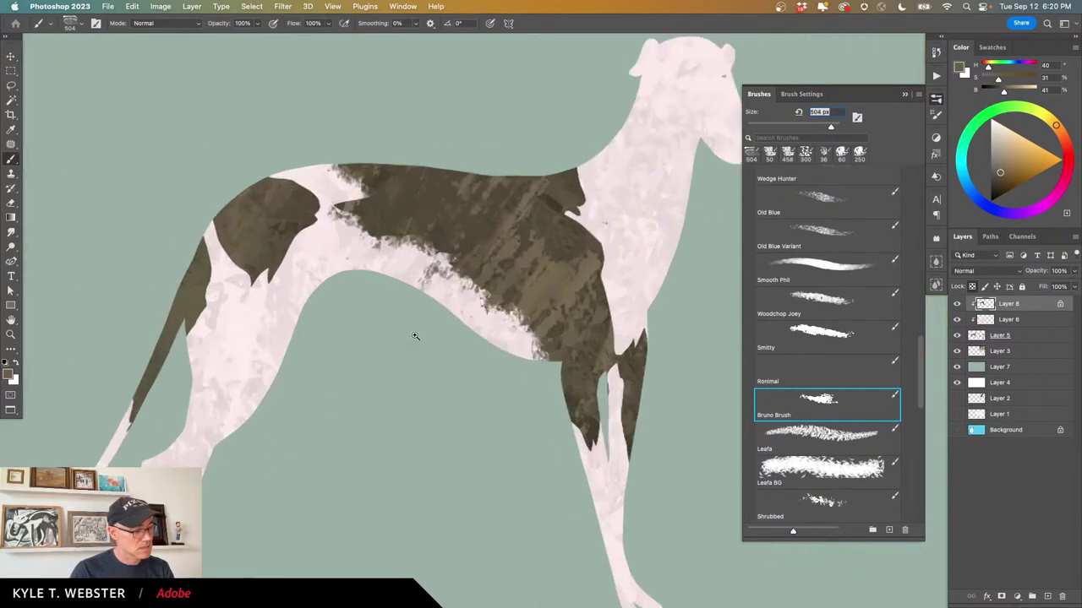
pyautogui.moveTo(414, 336); pyautogui.dragTo(373, 453)
pyautogui.keyDown('alt'); pyautogui.click(381, 452); pyautogui.keyUp('alt')
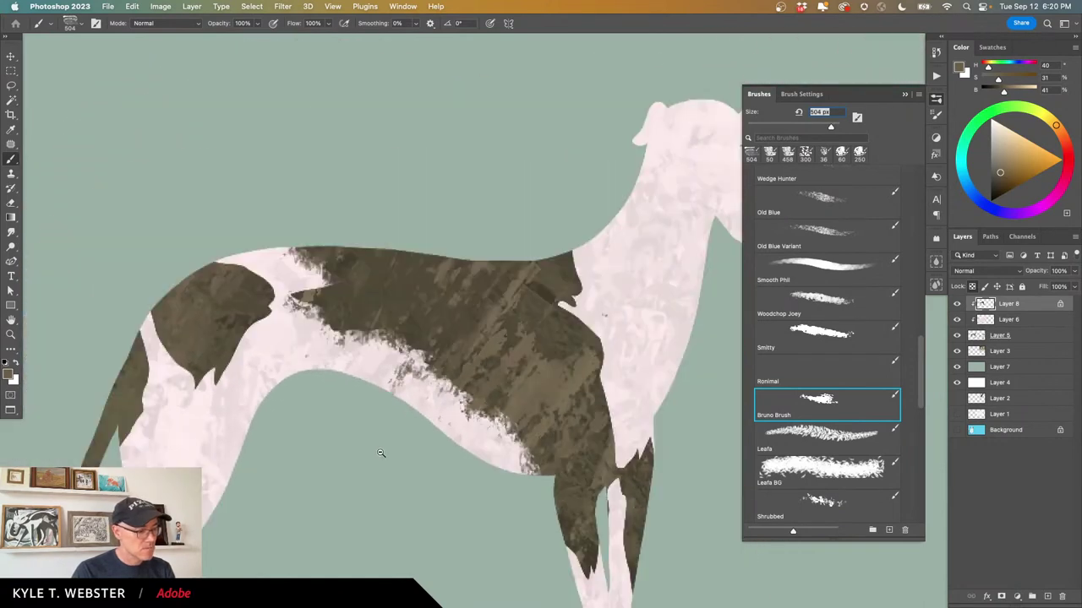
pyautogui.keyDown('alt'); pyautogui.click(367, 463); pyautogui.keyUp('alt')
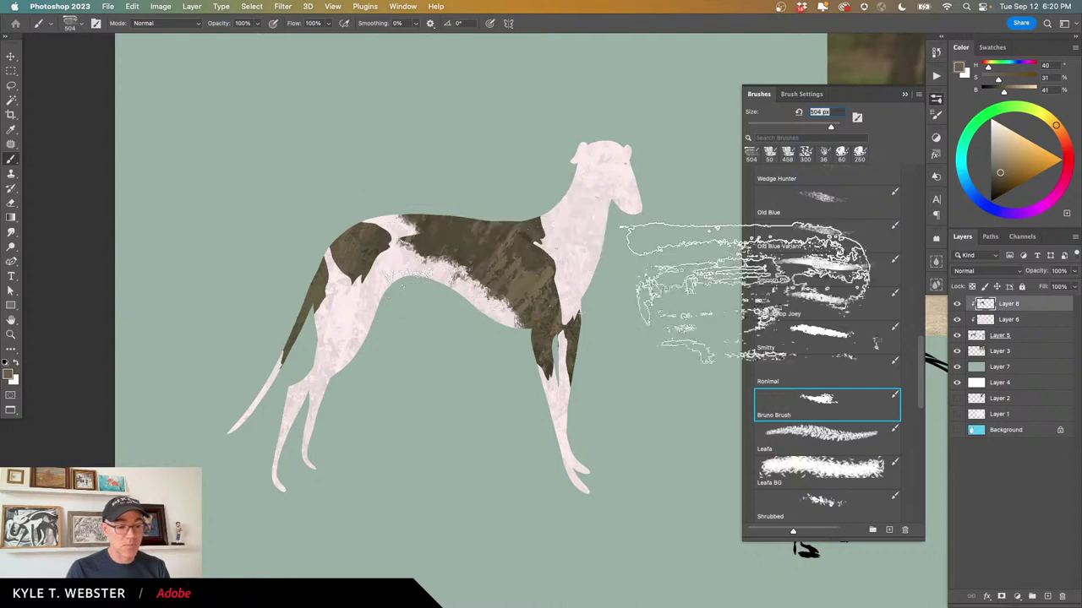
# With transparency unlocked, roughen the edges of the rump, thigh and tail patches using the 50 px Woodchop Joey brush and a sampled coat brown.
pyautogui.click(770, 152)
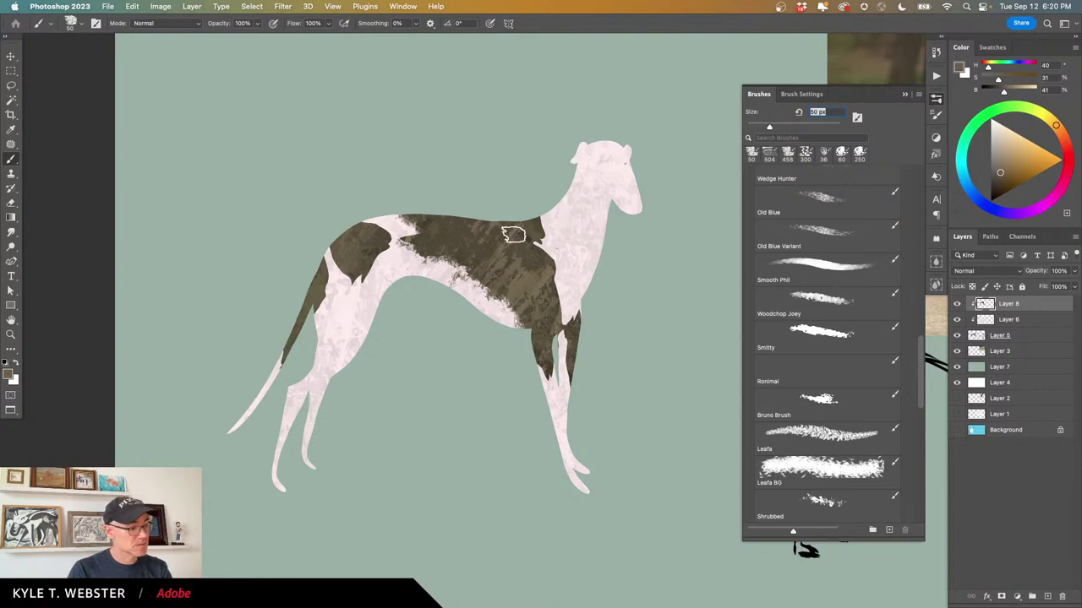
pyautogui.keyDown('super'); pyautogui.click(330, 278); pyautogui.keyUp('super')
pyautogui.keyDown('alt'); pyautogui.click(407, 248); pyautogui.keyUp('alt')
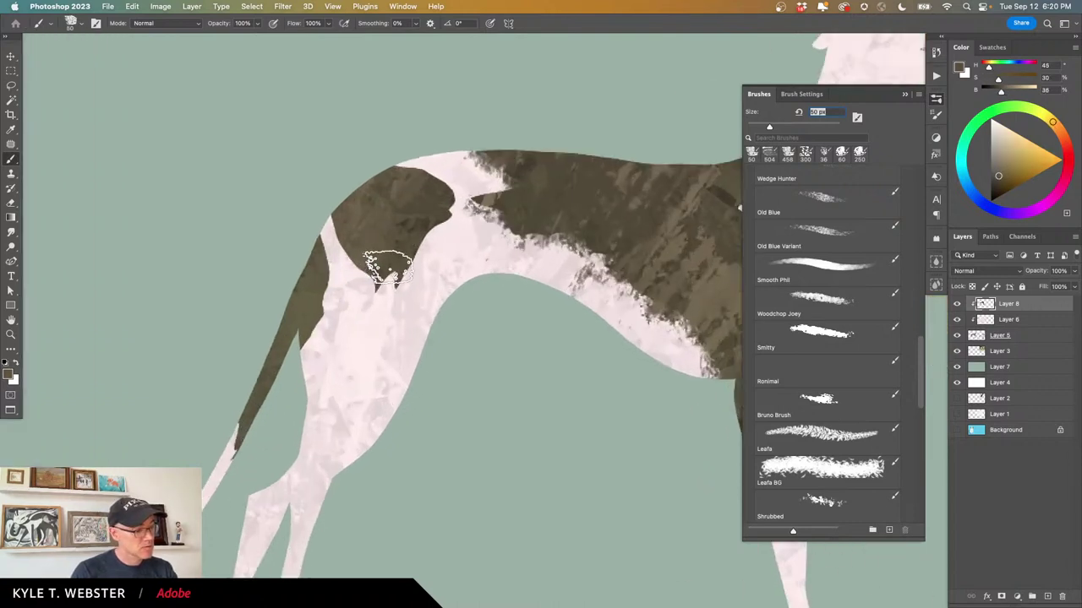
pyautogui.moveTo(386, 266)
pyautogui.mouseDown()
pyautogui.moveTo(376, 287)
pyautogui.moveTo(343, 203)
pyautogui.moveTo(403, 218)
pyautogui.moveTo(415, 234)
pyautogui.moveTo(438, 200)
pyautogui.moveTo(425, 181)
pyautogui.moveTo(398, 182)
pyautogui.moveTo(396, 169)
pyautogui.moveTo(451, 179)
pyautogui.moveTo(423, 240)
pyautogui.moveTo(440, 239)
pyautogui.moveTo(406, 262)
pyautogui.mouseUp()
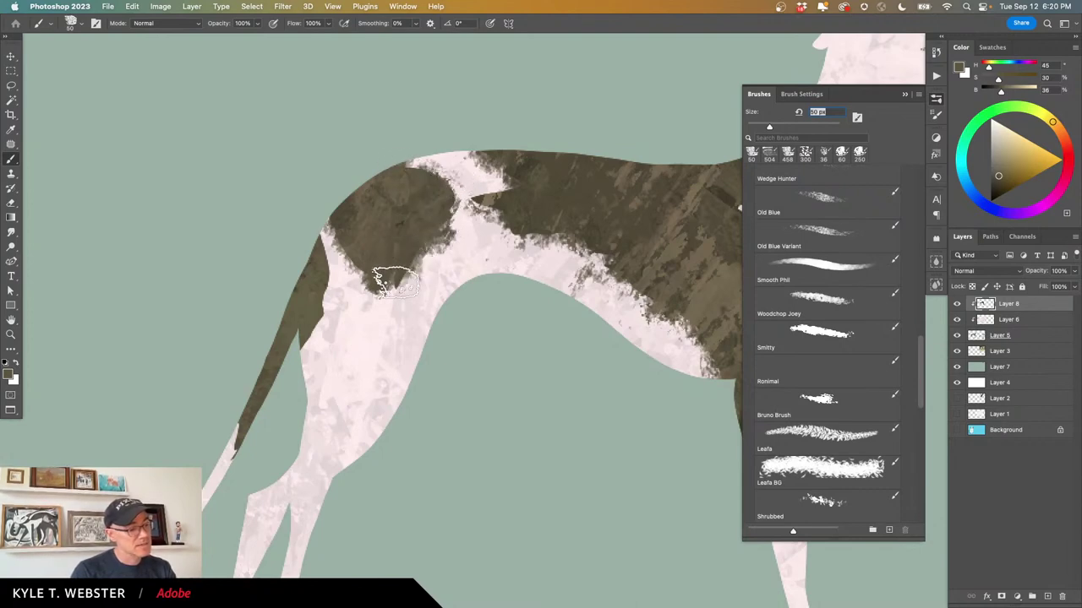
pyautogui.moveTo(315, 306)
pyautogui.mouseDown()
pyautogui.moveTo(300, 341)
pyautogui.moveTo(305, 354)
pyautogui.moveTo(321, 348)
pyautogui.moveTo(303, 360)
pyautogui.moveTo(308, 378)
pyautogui.moveTo(307, 353)
pyautogui.moveTo(327, 324)
pyautogui.moveTo(317, 313)
pyautogui.moveTo(309, 251)
pyautogui.mouseUp()
pyautogui.moveTo(263, 332); pyautogui.dragTo(329, 253)
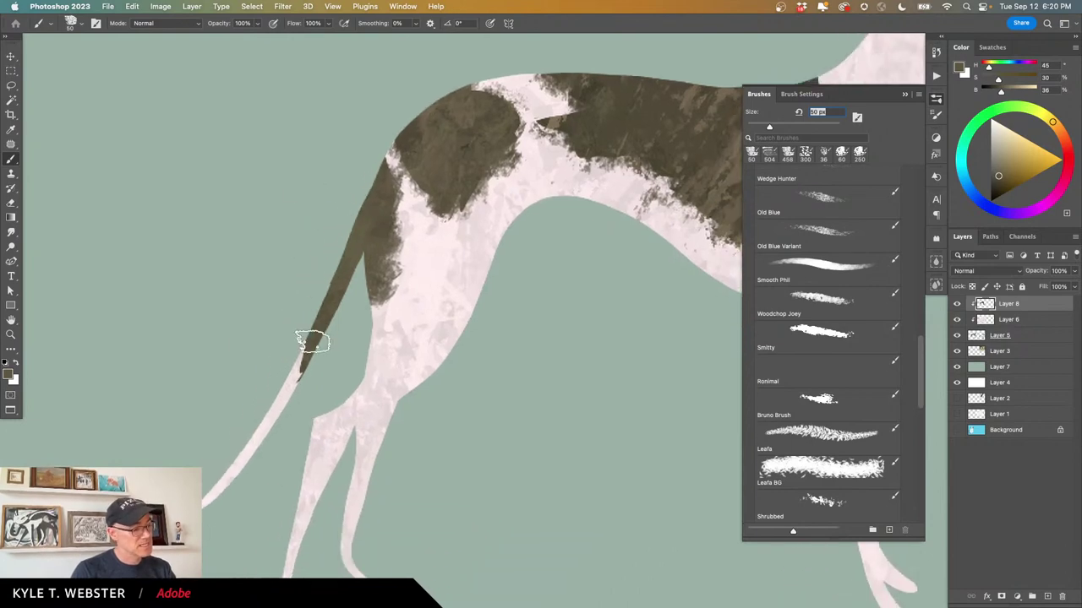
pyautogui.moveTo(312, 340); pyautogui.dragTo(294, 374)
pyautogui.keyDown('alt'); pyautogui.keyDown('super'); pyautogui.click(254, 382); pyautogui.keyUp('super'); pyautogui.keyUp('alt')
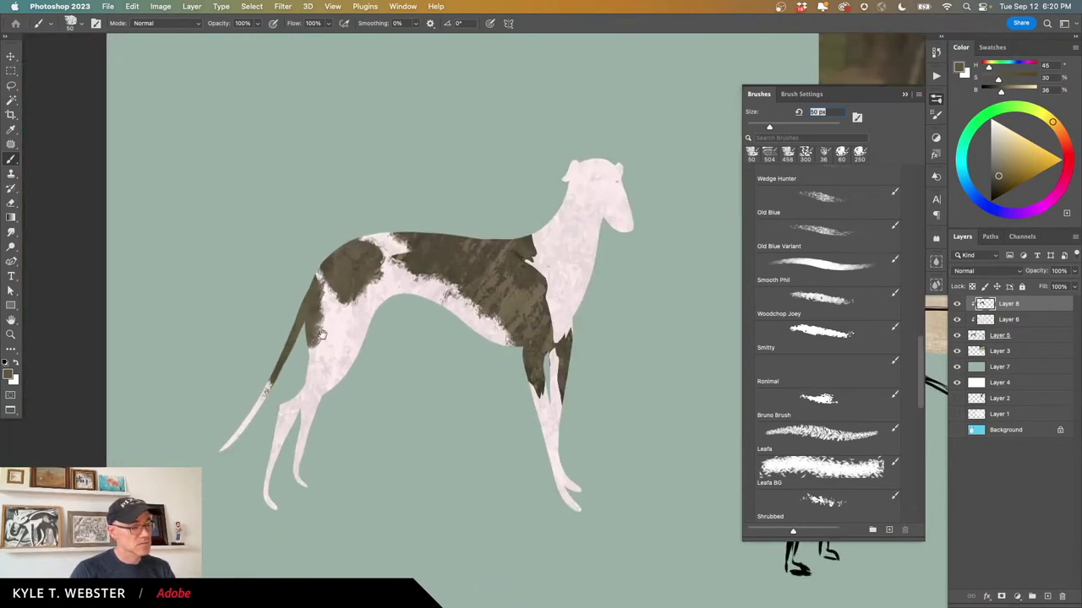
# Roughen the shoulder patch's neck-side edge and the patches on the upper front legs with the same brown.
pyautogui.keyDown('super'); pyautogui.click(507, 272); pyautogui.keyUp('super')
pyautogui.moveTo(565, 321)
pyautogui.mouseDown()
pyautogui.moveTo(589, 419)
pyautogui.moveTo(638, 396)
pyautogui.moveTo(627, 395)
pyautogui.moveTo(619, 363)
pyautogui.moveTo(605, 416)
pyautogui.mouseUp()
pyautogui.moveTo(602, 327)
pyautogui.mouseDown()
pyautogui.moveTo(564, 282)
pyautogui.moveTo(543, 285)
pyautogui.moveTo(533, 271)
pyautogui.moveTo(553, 248)
pyautogui.moveTo(568, 255)
pyautogui.moveTo(564, 266)
pyautogui.moveTo(535, 212)
pyautogui.mouseUp()
pyautogui.moveTo(427, 328); pyautogui.dragTo(253, 335)
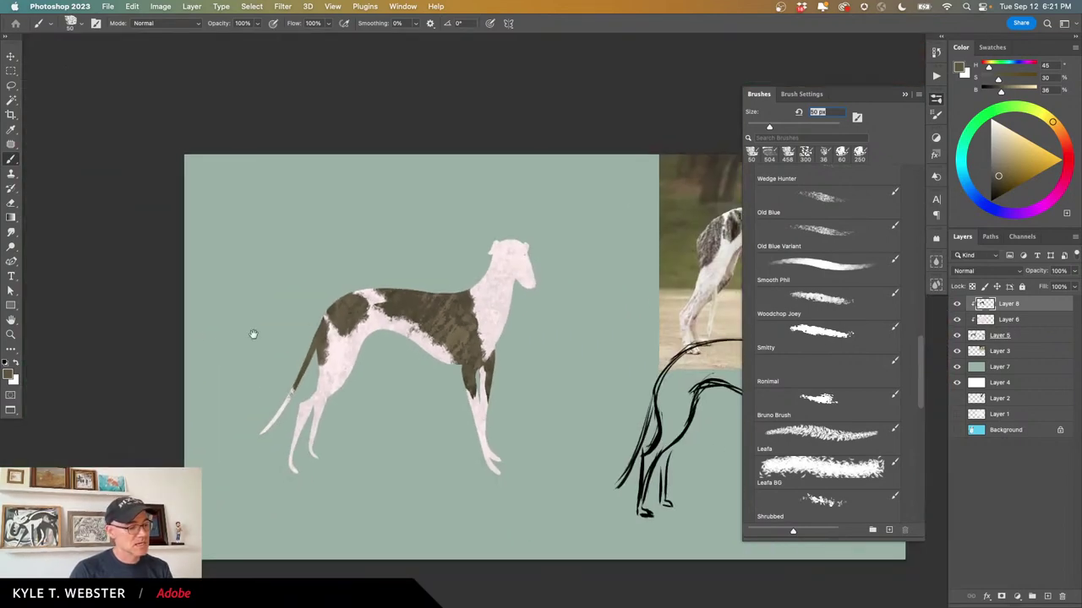
pyautogui.moveTo(362, 393); pyautogui.dragTo(289, 314)
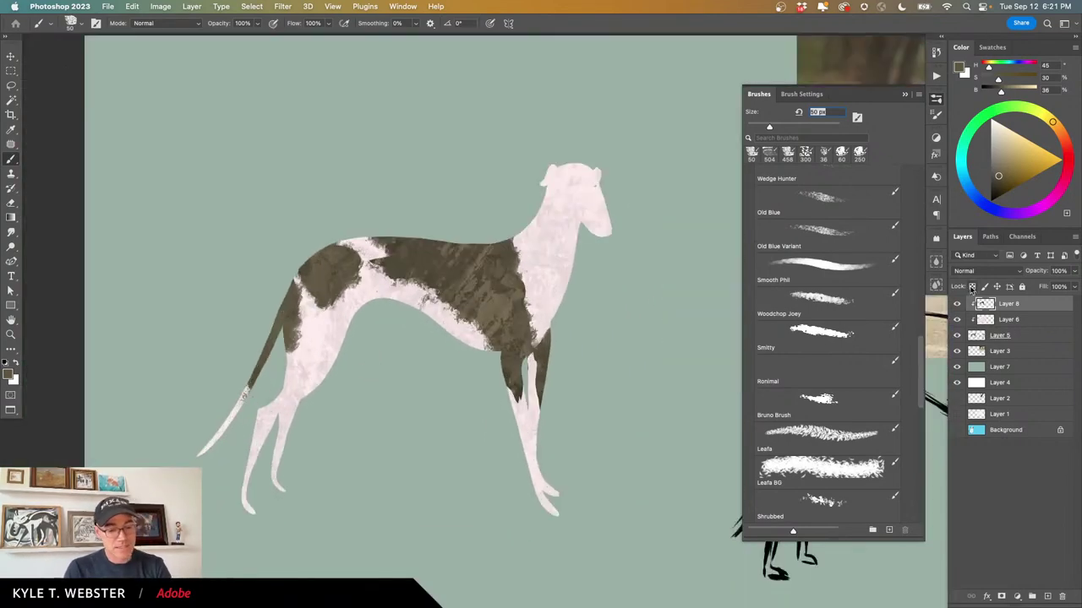
# Lock Layer 8's transparent pixels and mottle the coat patches with the Bruno Brush in darker brown, H 46, S 33%, B 25%.
pyautogui.click(813, 300)
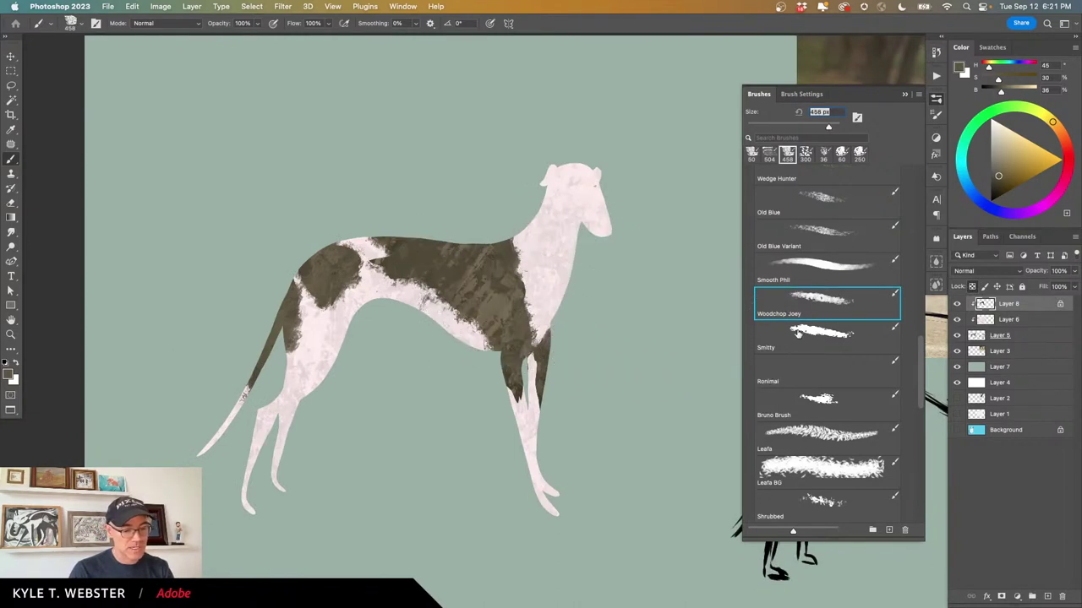
pyautogui.click(823, 410)
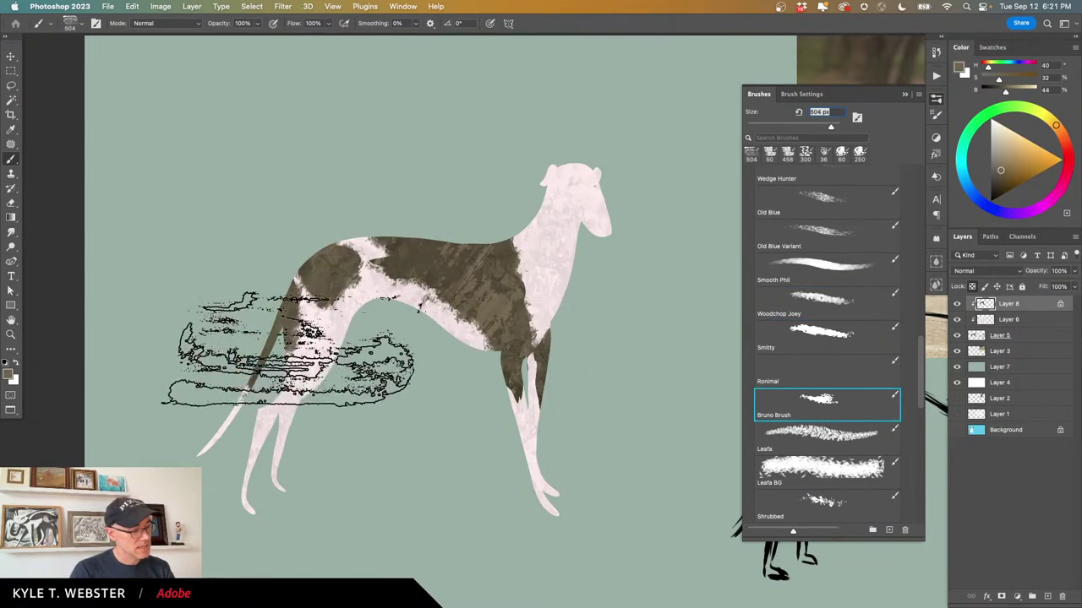
pyautogui.keyDown('alt'); pyautogui.click(427, 242); pyautogui.keyUp('alt')
pyautogui.moveTo(998, 179); pyautogui.dragTo(996, 183)
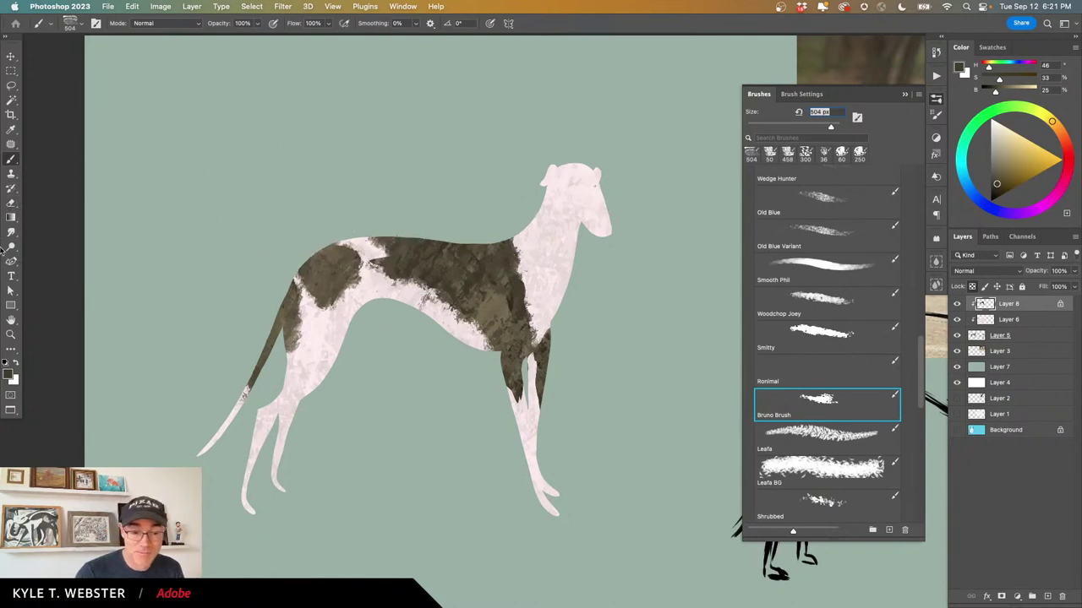
pyautogui.press('super+minus')
pyautogui.press('super+minus')
pyautogui.moveTo(453, 382); pyautogui.dragTo(350, 394)
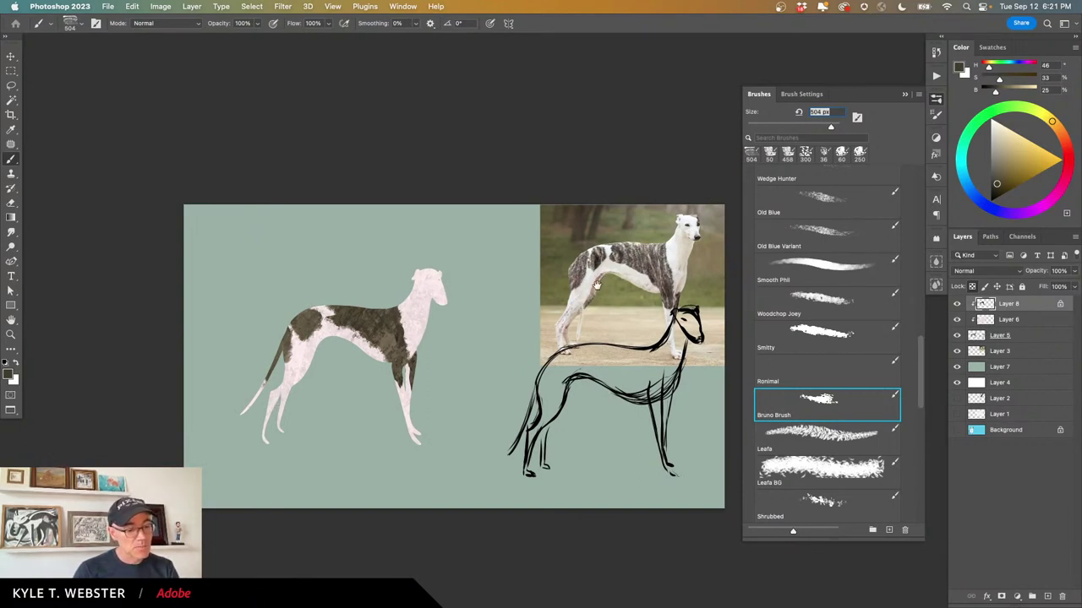
pyautogui.scroll(5, 278, 353)
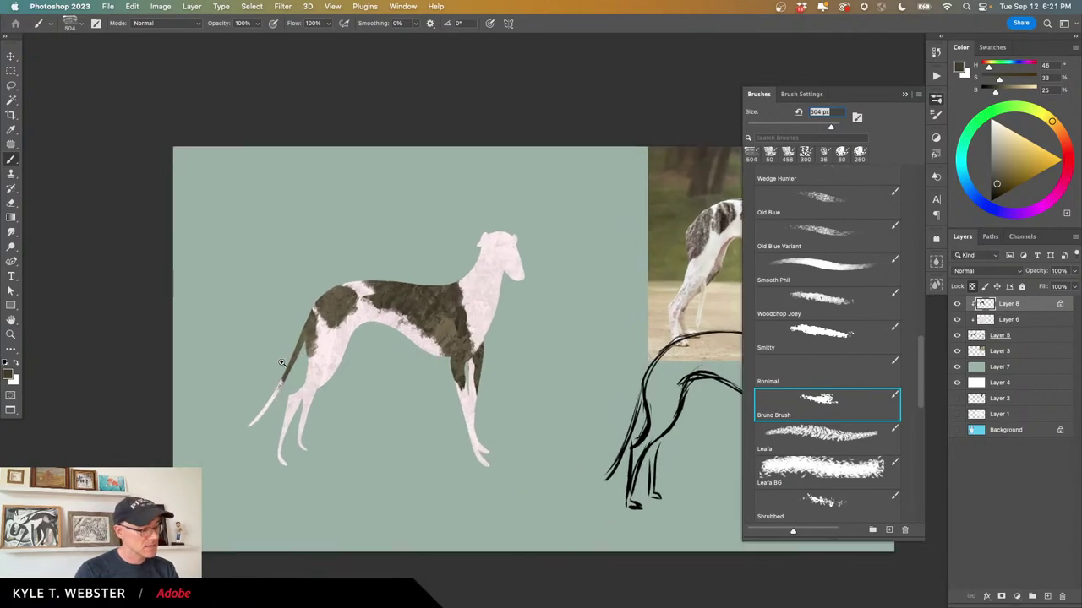
pyautogui.press('l')
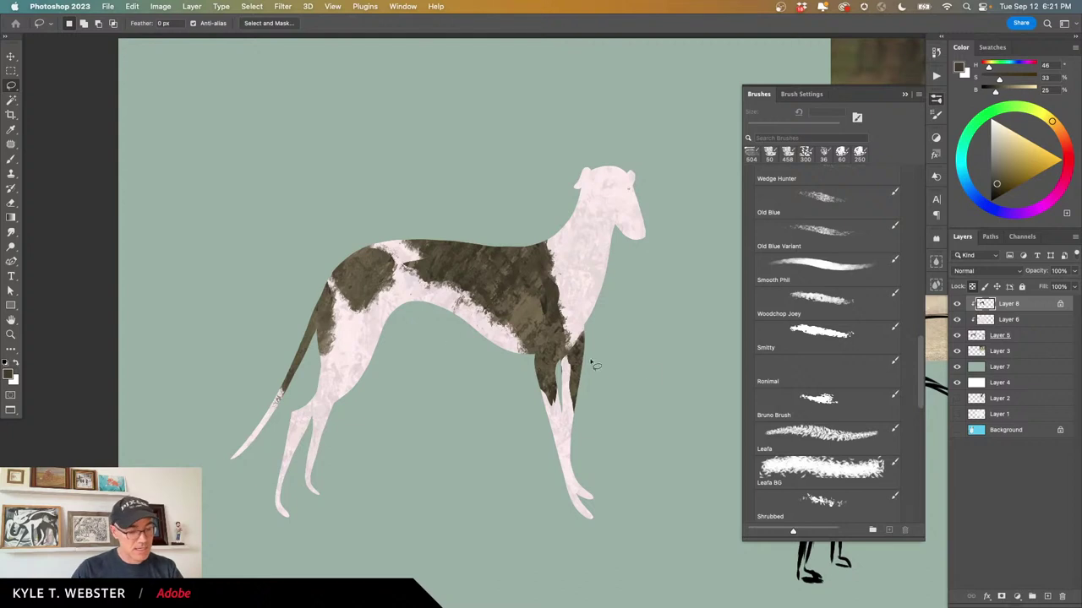
pyautogui.click(1048, 596)
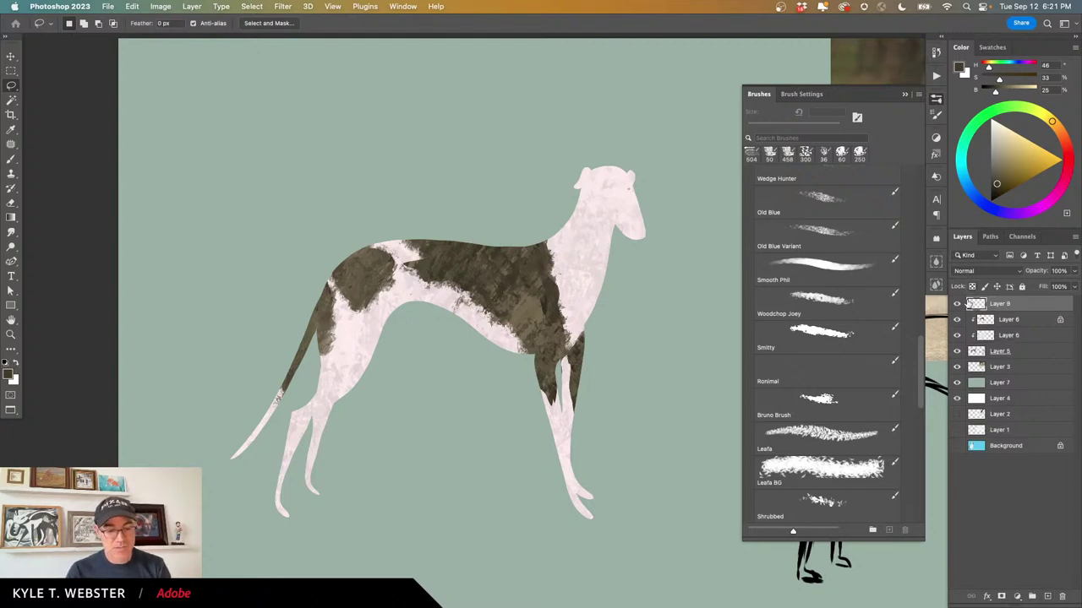
pyautogui.press('super+z')
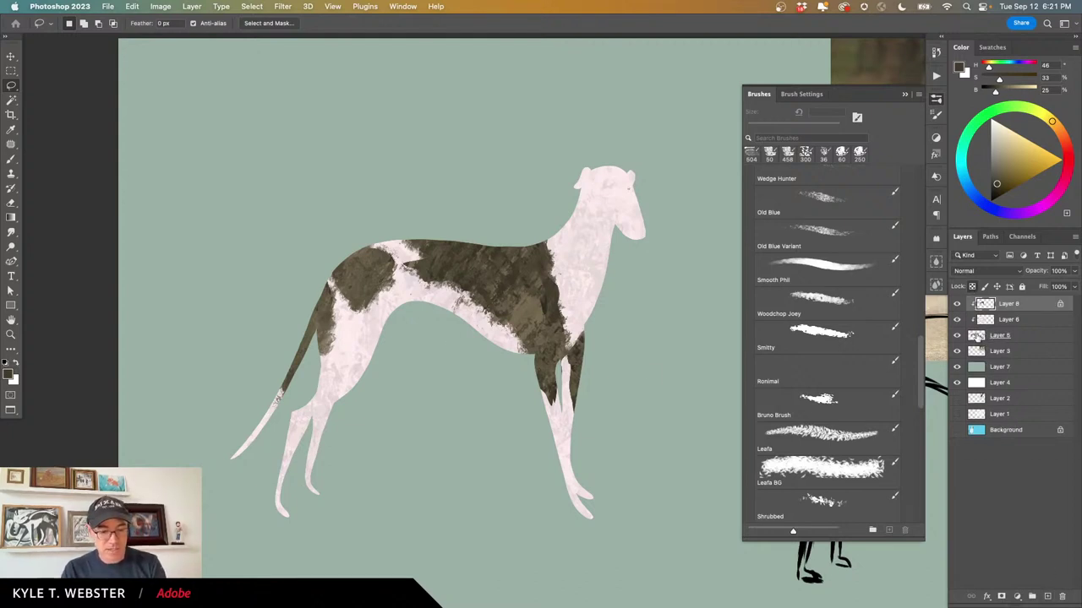
# Add a new layer clipped to Layer 5's dog silhouette and move it above Layer 8 in the stack.
pyautogui.click(977, 337)
pyautogui.click(1048, 595)
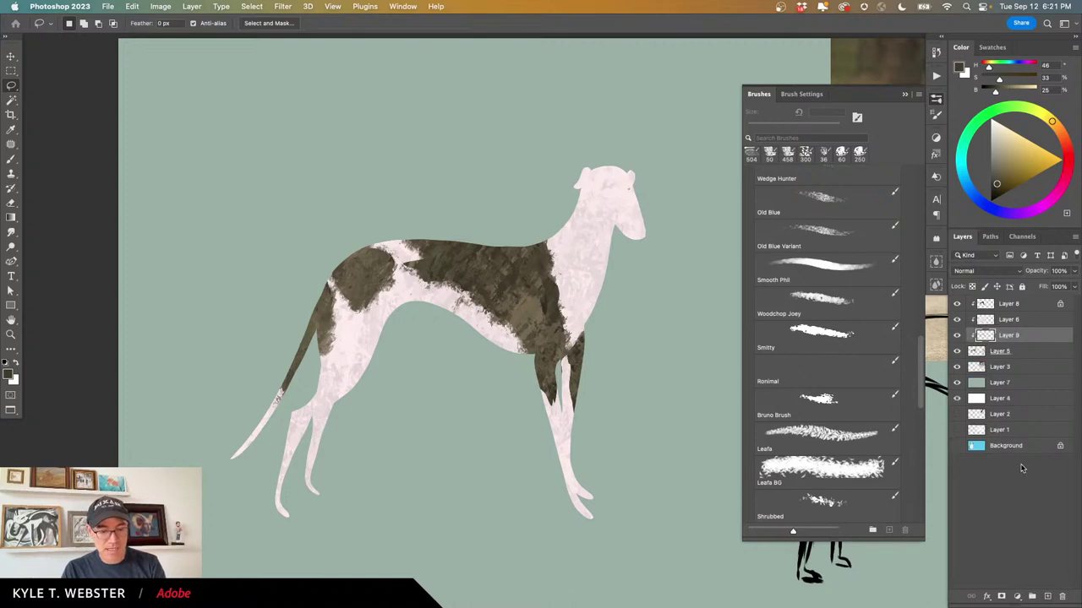
pyautogui.moveTo(983, 335); pyautogui.dragTo(978, 302)
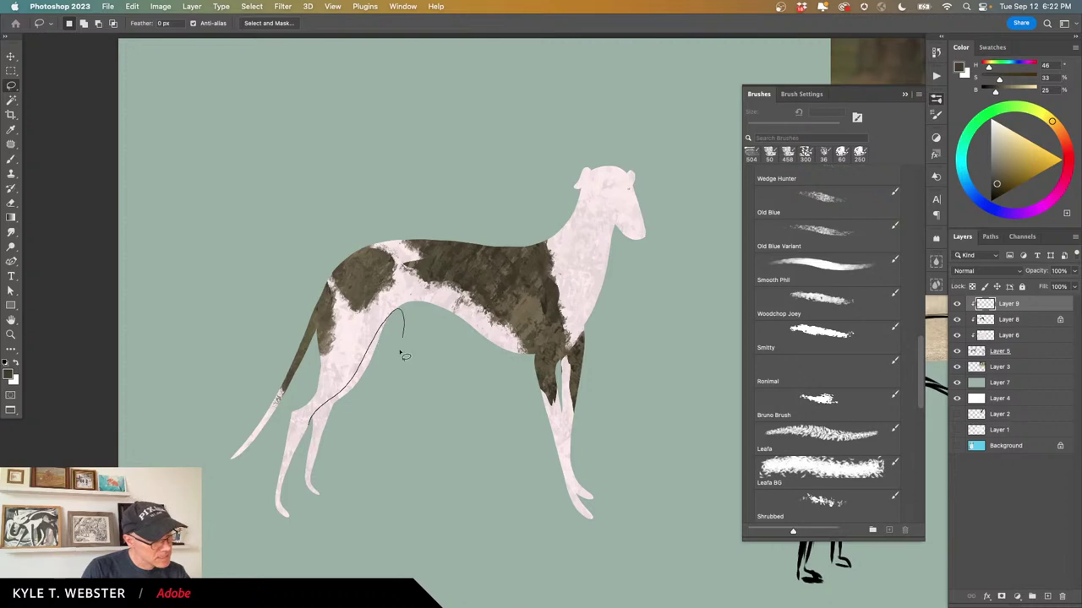
# Shade the selected inner thigh and far hind leg area pink, H 0, S 21%, B 85%, with the Woodchop Joey brush at 125 px.
pyautogui.press('b')
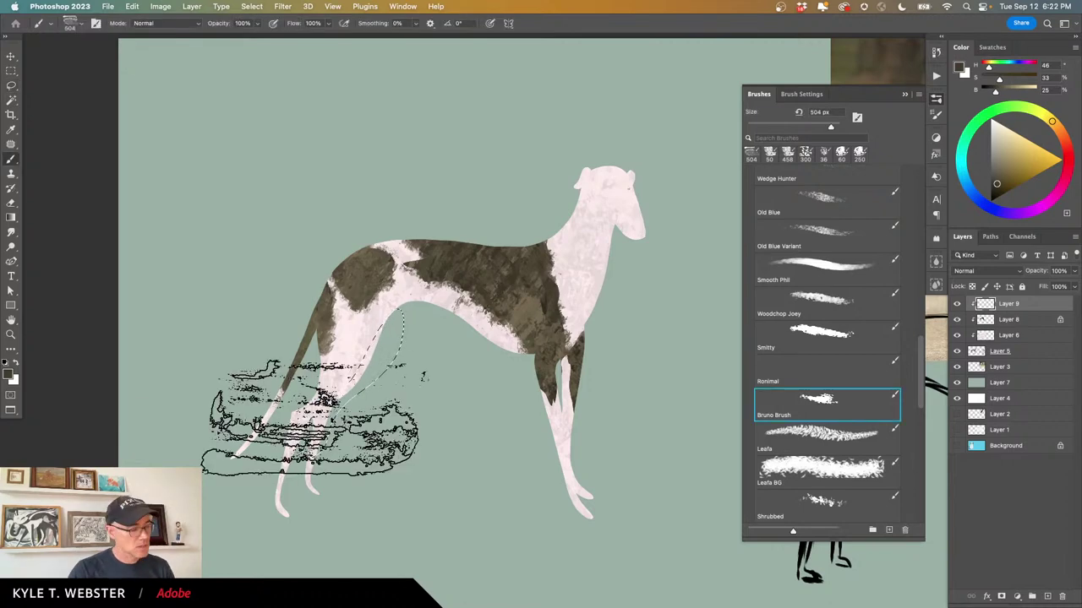
pyautogui.press('x')
pyautogui.moveTo(996, 128); pyautogui.dragTo(1000, 134)
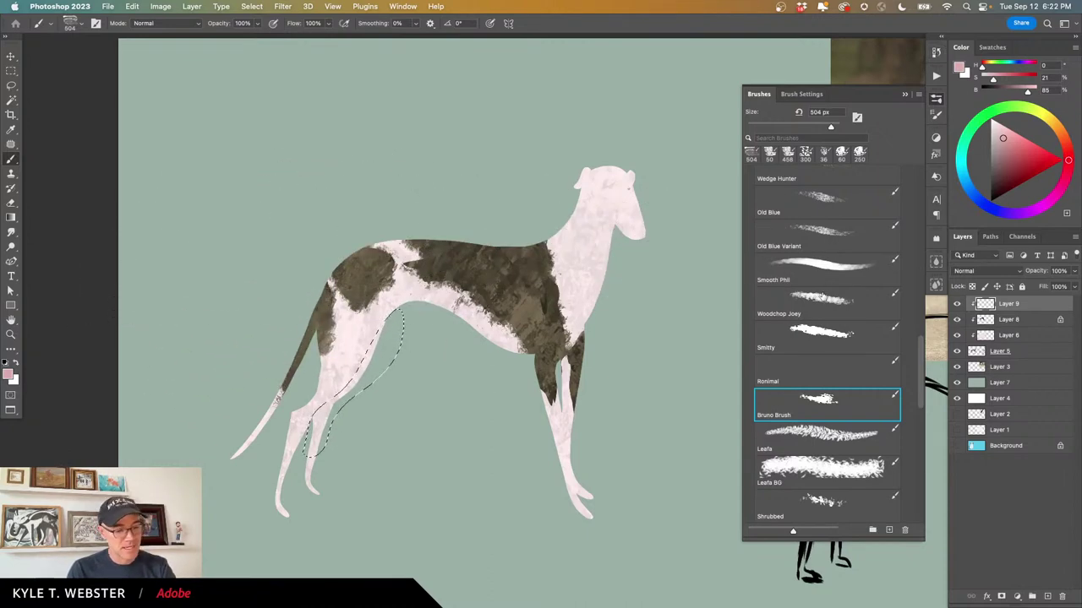
pyautogui.click(821, 297)
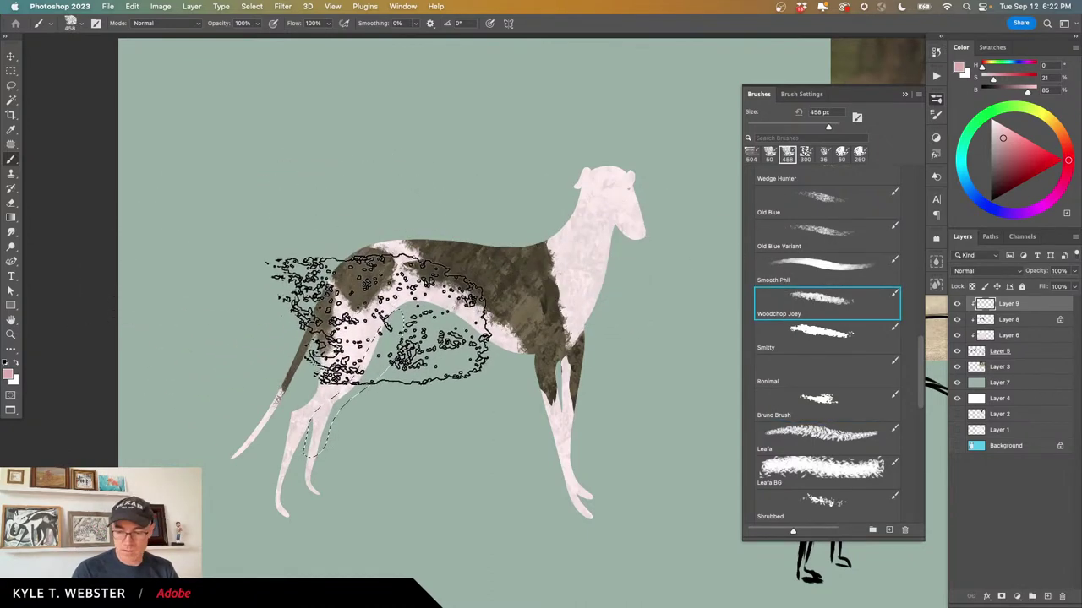
pyautogui.press('[')
pyautogui.press('[')
pyautogui.press('[')
pyautogui.press('[')
pyautogui.press('[')
pyautogui.press('[')
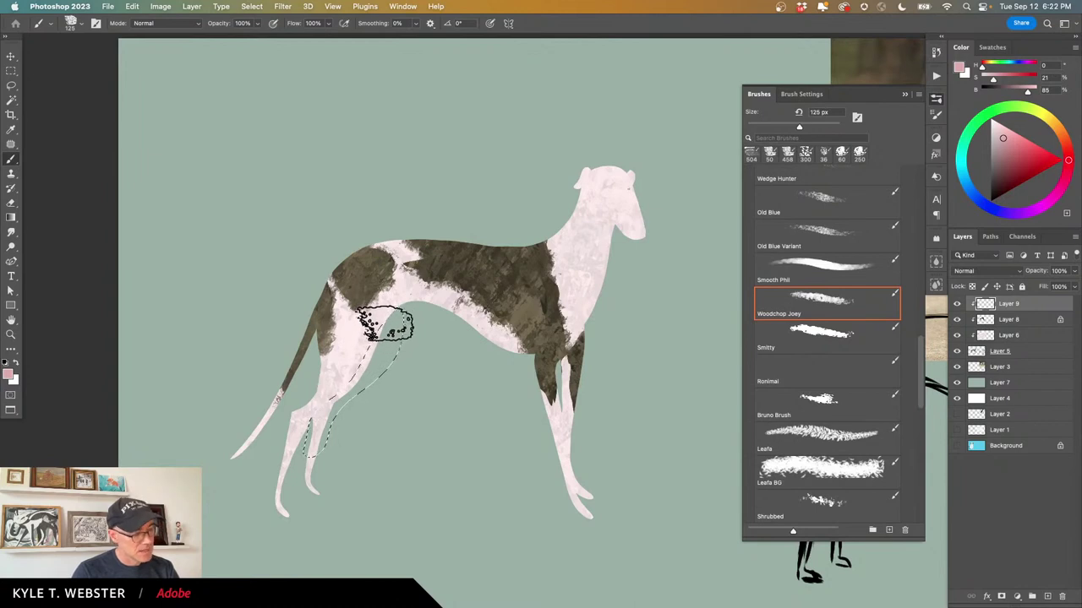
pyautogui.moveTo(390, 318); pyautogui.dragTo(367, 372)
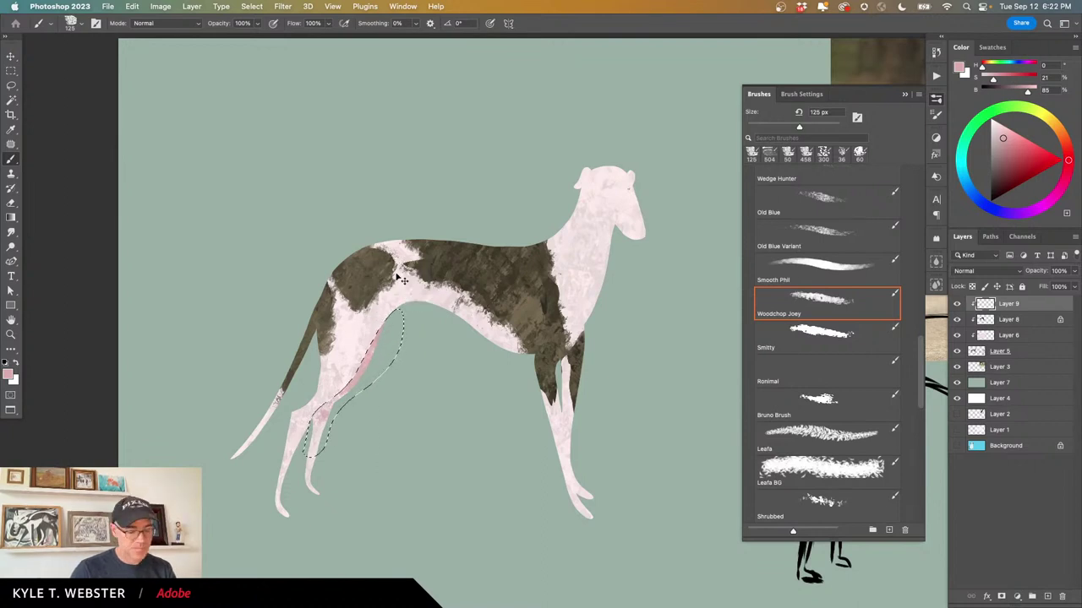
# Lasso the front of the neck below the jawline and shade it with a pale warm grey, H 26, S 11%, B 82%.
pyautogui.moveTo(302, 385); pyautogui.dragTo(261, 331)
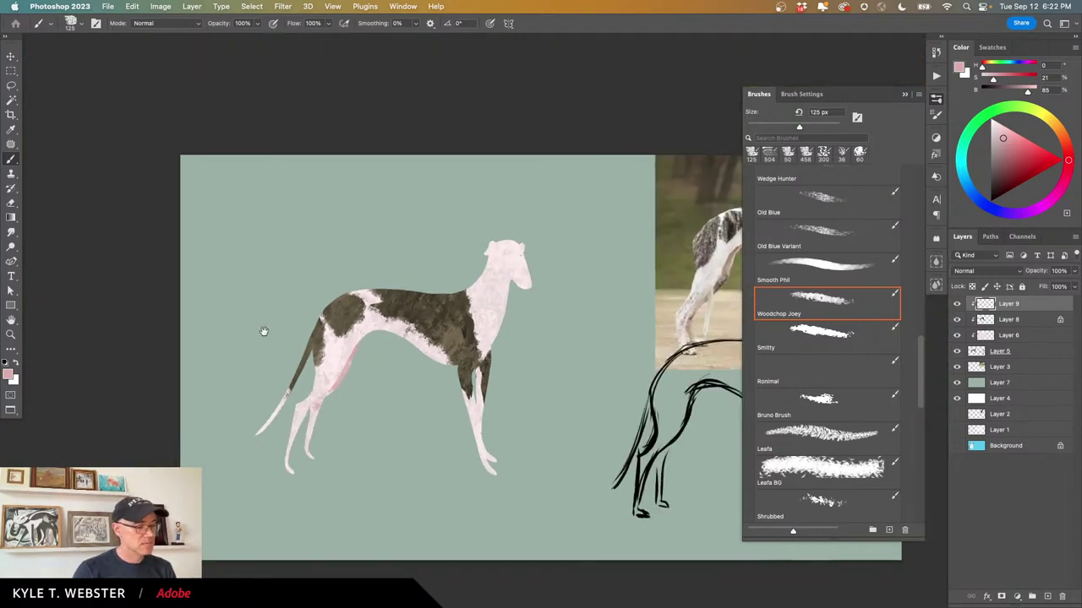
pyautogui.moveTo(575, 345)
pyautogui.mouseDown()
pyautogui.moveTo(333, 363)
pyautogui.moveTo(551, 553)
pyautogui.mouseUp()
pyautogui.press('l')
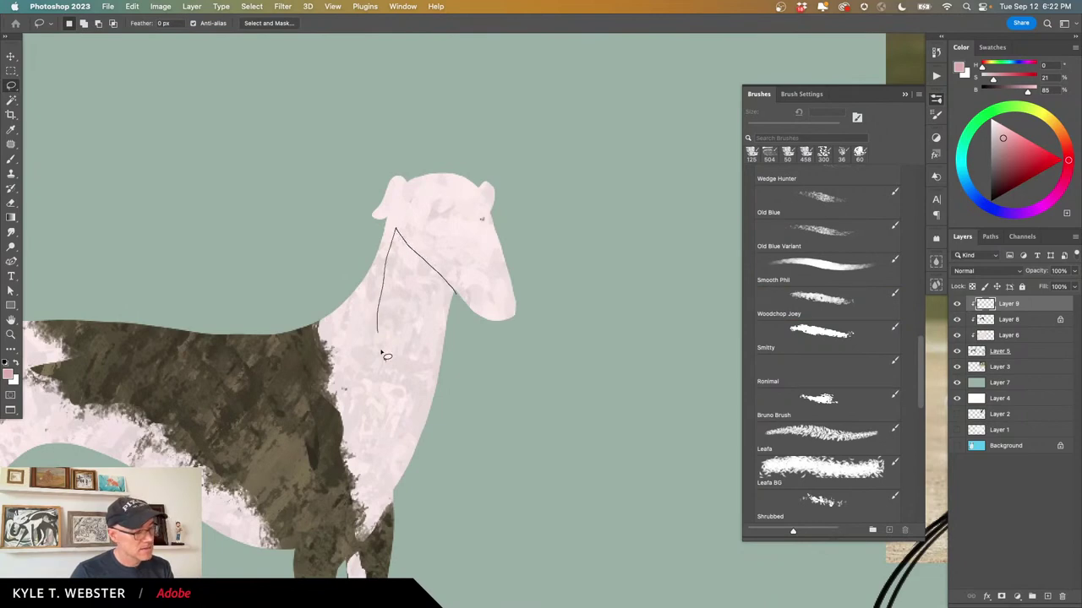
pyautogui.moveTo(441, 464); pyautogui.dragTo(484, 384)
pyautogui.press('b')
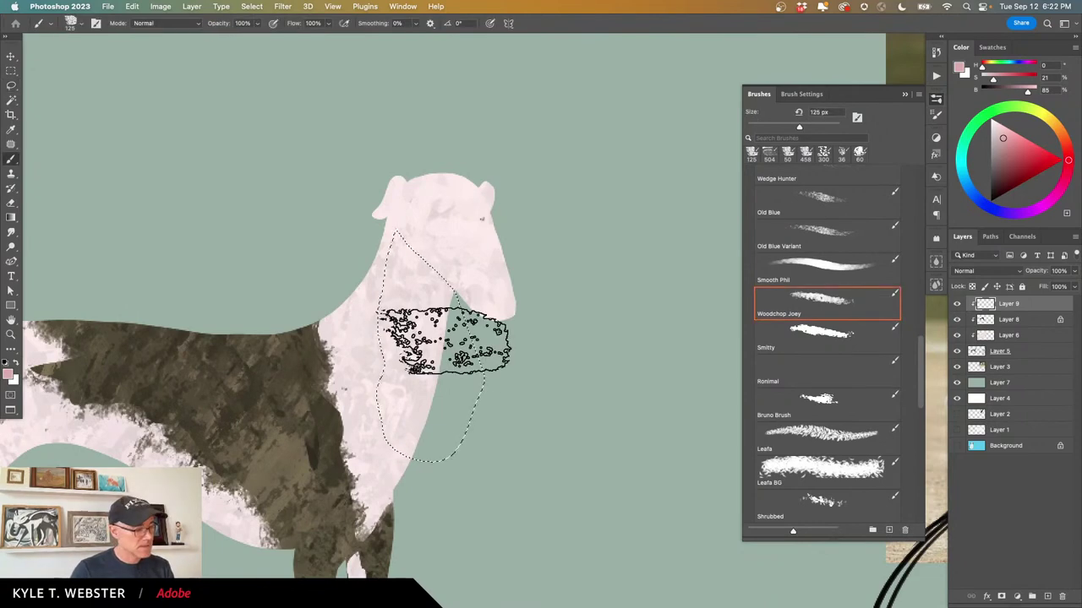
pyautogui.keyDown('alt'); pyautogui.click(412, 366); pyautogui.keyUp('alt')
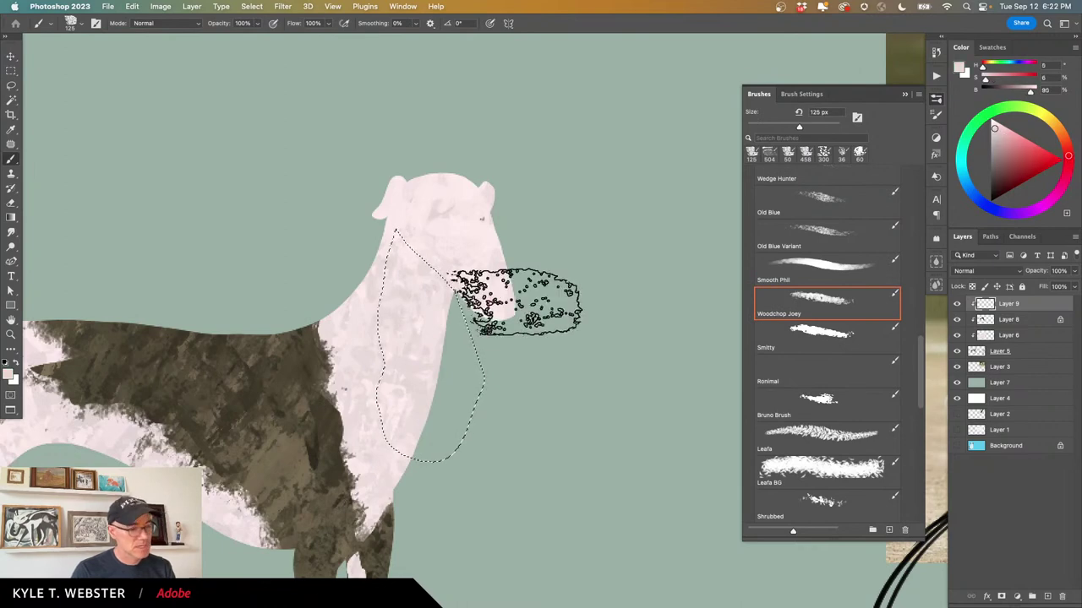
pyautogui.click(996, 136)
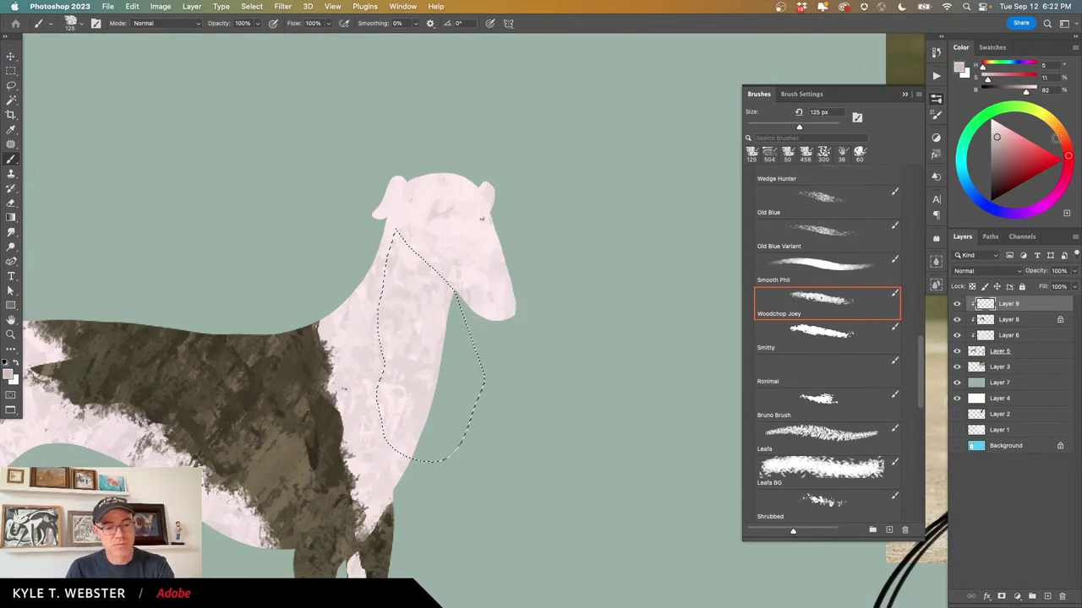
pyautogui.click(1063, 137)
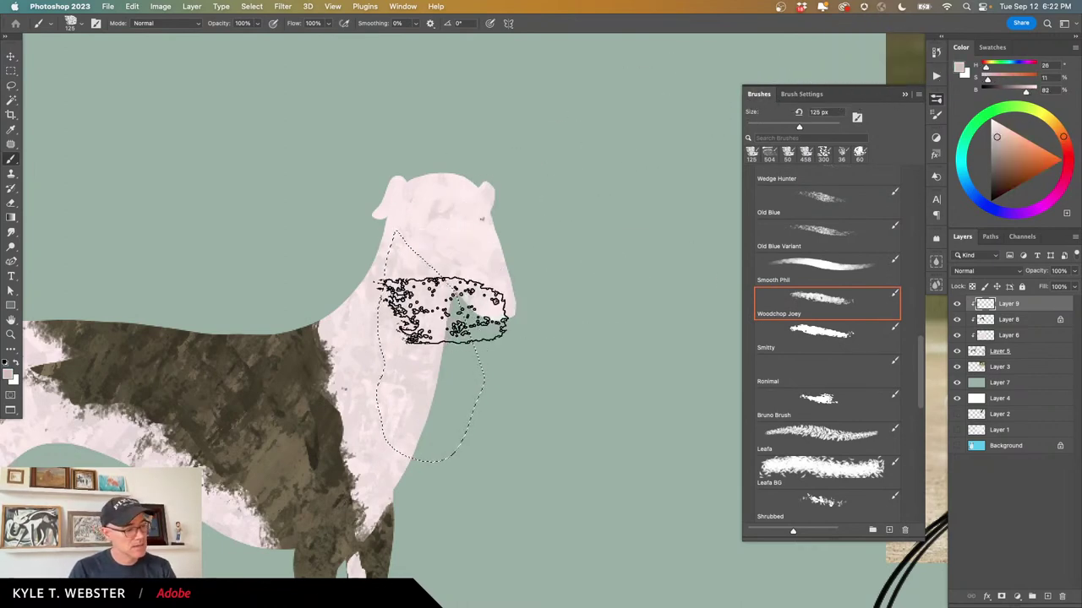
pyautogui.moveTo(420, 304)
pyautogui.mouseDown()
pyautogui.moveTo(431, 402)
pyautogui.moveTo(410, 304)
pyautogui.moveTo(435, 349)
pyautogui.moveTo(443, 279)
pyautogui.moveTo(454, 280)
pyautogui.moveTo(449, 215)
pyautogui.moveTo(427, 199)
pyautogui.mouseUp()
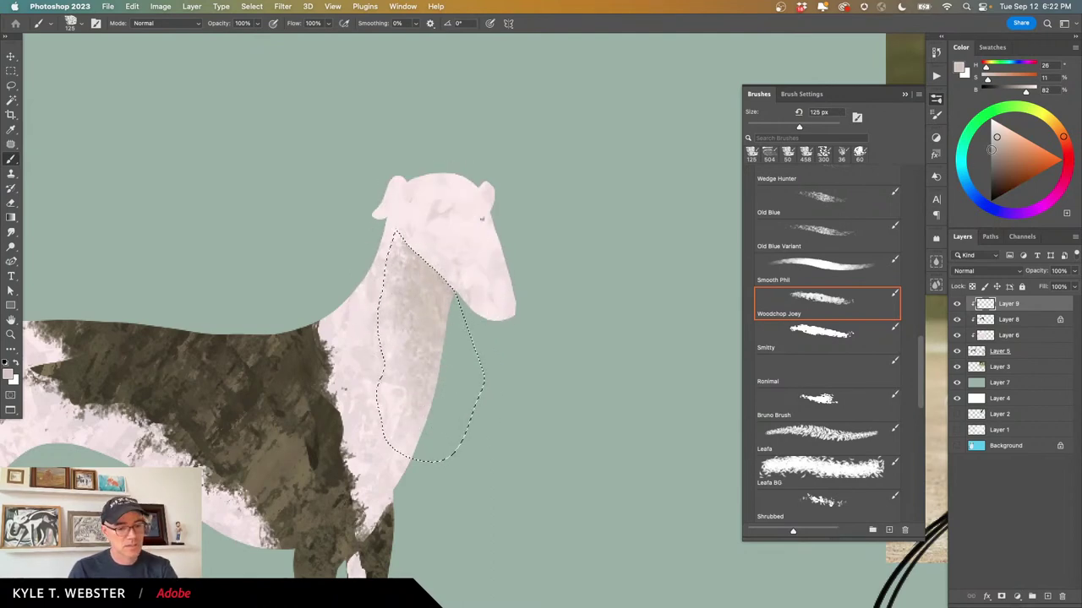
# Deepen the neck shadow directly under the jaw with H 26, S 17%, B 69%, and clear the selection.
pyautogui.click(999, 150)
pyautogui.moveTo(467, 254)
pyautogui.mouseDown()
pyautogui.moveTo(448, 241)
pyautogui.moveTo(464, 272)
pyautogui.moveTo(417, 211)
pyautogui.moveTo(428, 277)
pyautogui.moveTo(415, 244)
pyautogui.mouseUp()
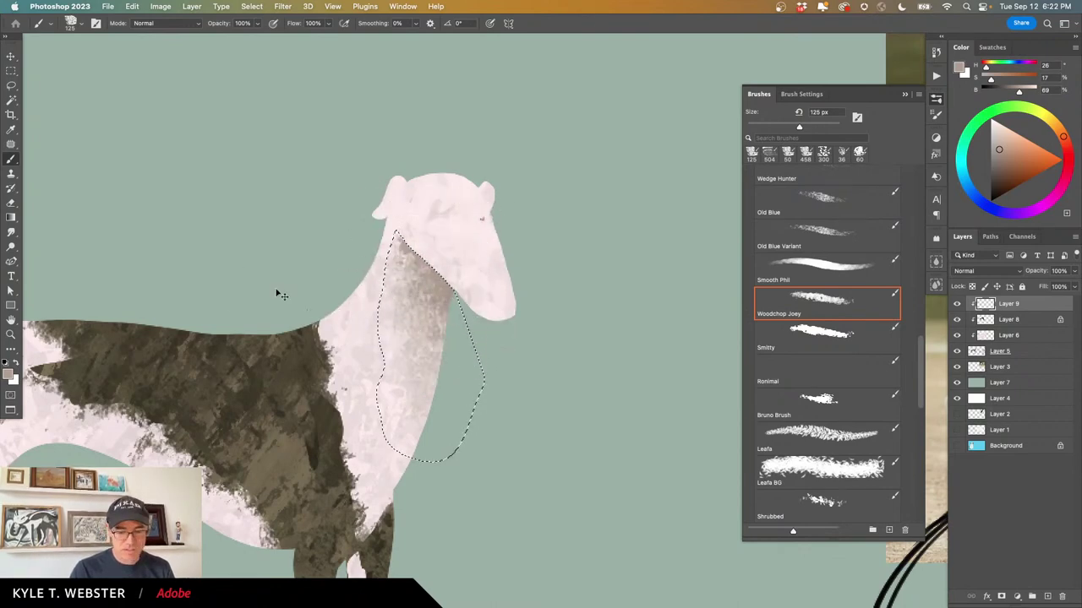
pyautogui.press('super+d')
# Shade the lower part of the far hind leg with the same grey-brown.
pyautogui.moveTo(340, 432)
pyautogui.mouseDown()
pyautogui.moveTo(281, 490)
pyautogui.moveTo(306, 415)
pyautogui.moveTo(279, 453)
pyautogui.mouseUp()
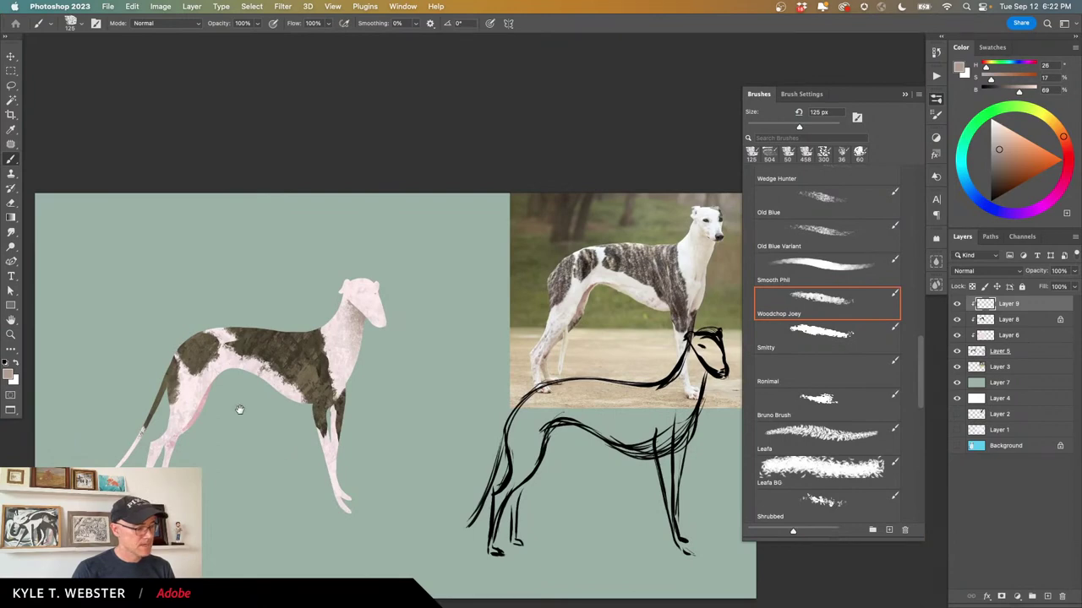
pyautogui.moveTo(239, 528); pyautogui.dragTo(314, 485)
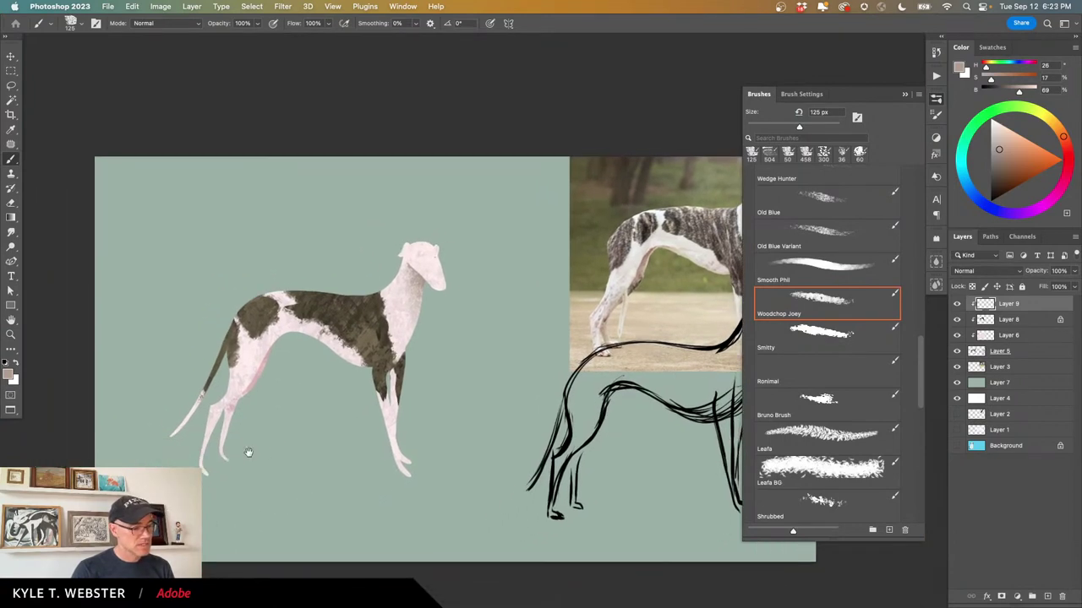
pyautogui.scroll(3, 219, 450)
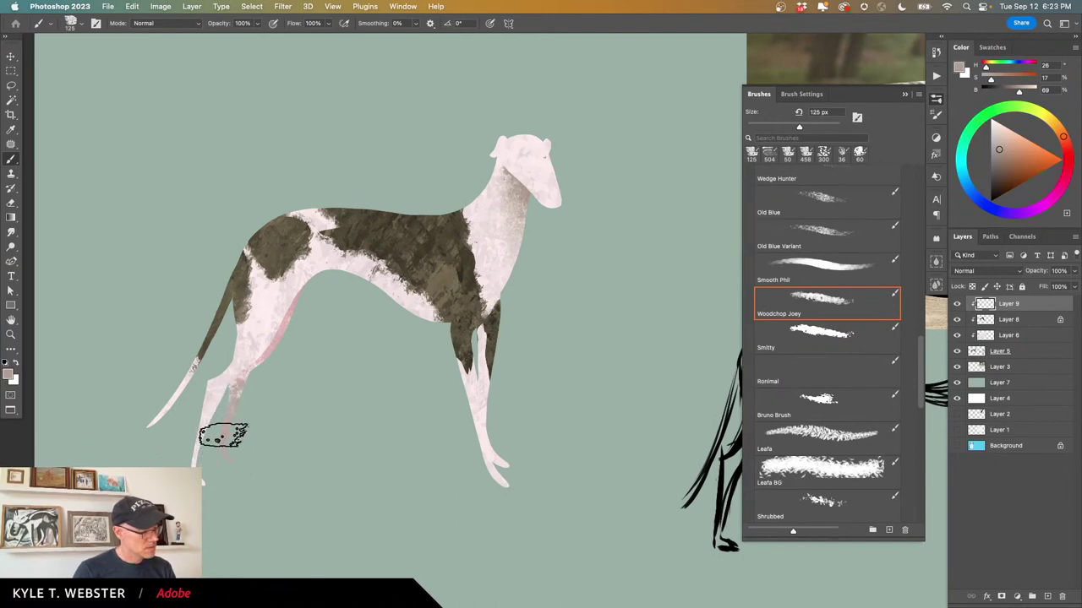
# Lasso the lower part and paw of the far front leg, shade it with the same grey-brown, and clear the selection.
pyautogui.scroll(-3, 213, 397)
pyautogui.hscroll(-2, 197, 437)
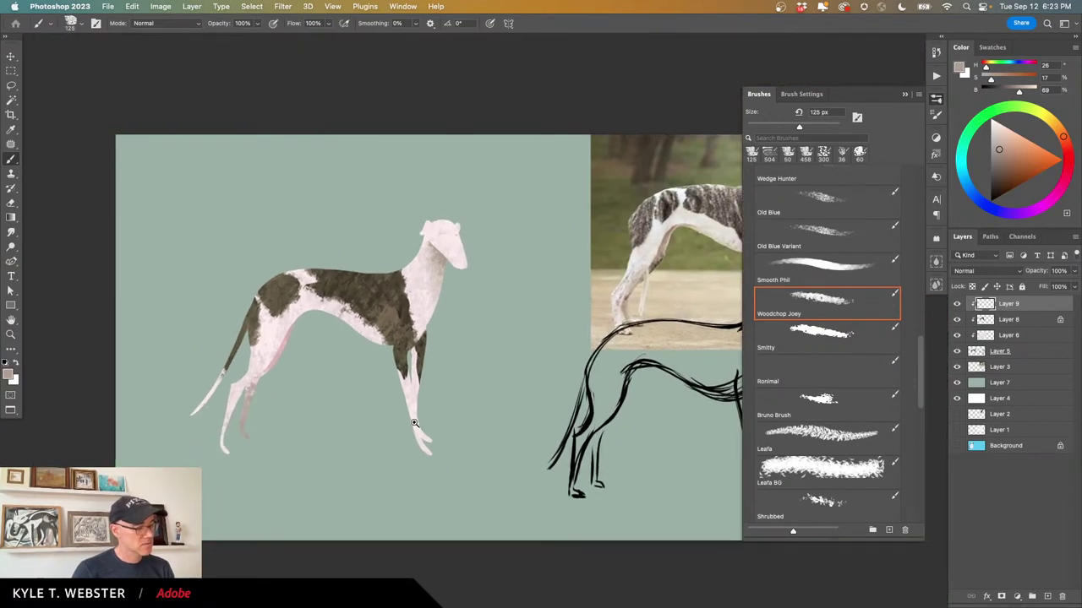
pyautogui.scroll(5, 417, 418)
pyautogui.press('l')
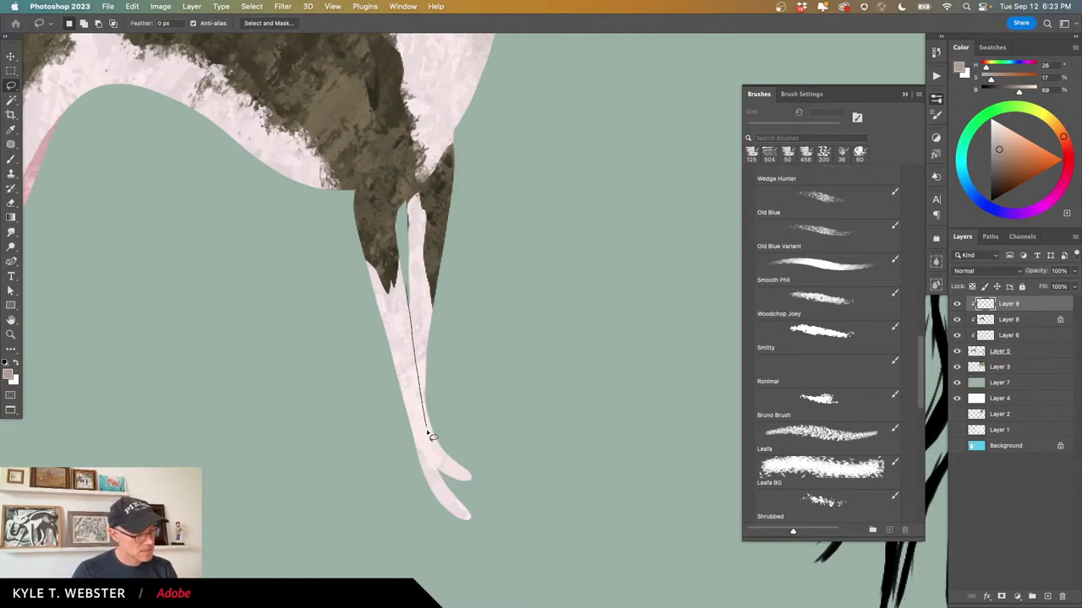
pyautogui.moveTo(428, 433)
pyautogui.mouseDown()
pyautogui.moveTo(451, 483)
pyautogui.moveTo(483, 454)
pyautogui.moveTo(457, 353)
pyautogui.mouseUp()
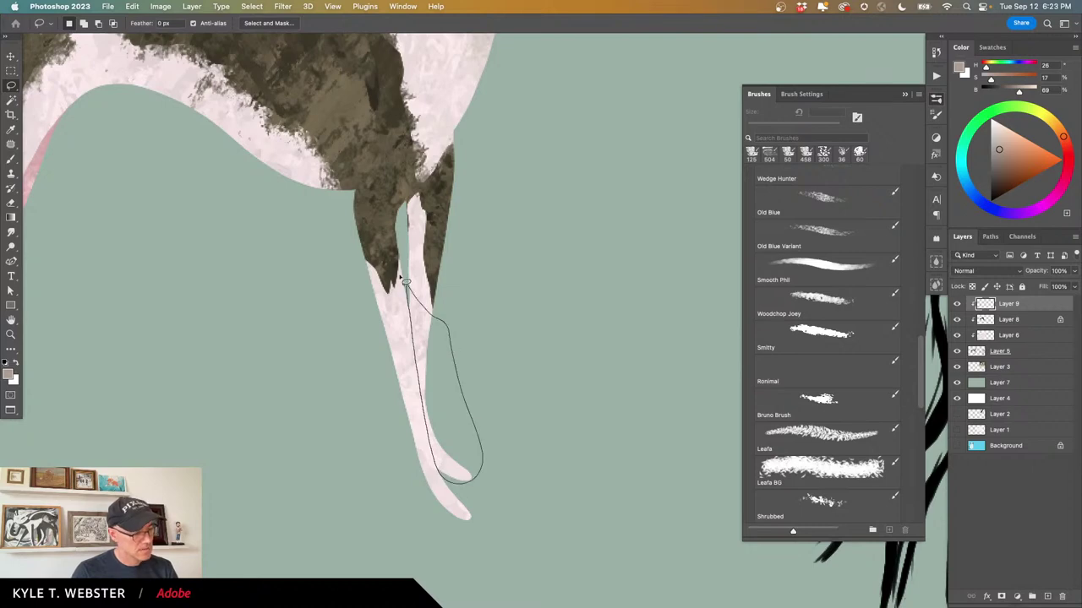
pyautogui.moveTo(404, 281); pyautogui.dragTo(407, 284)
pyautogui.press('b')
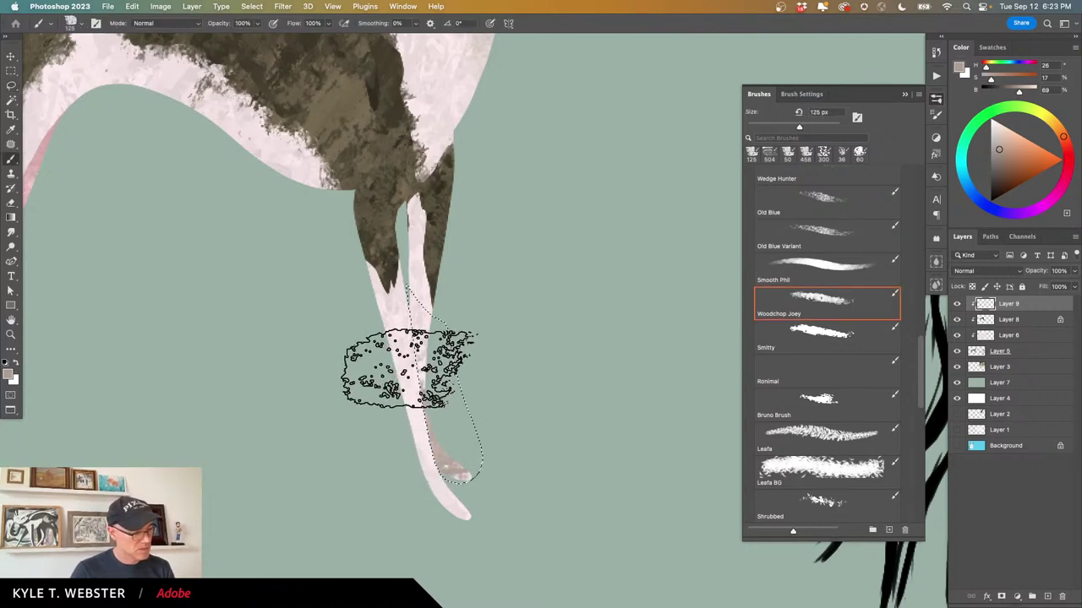
pyautogui.moveTo(410, 369)
pyautogui.mouseDown()
pyautogui.moveTo(386, 386)
pyautogui.moveTo(387, 310)
pyautogui.moveTo(391, 386)
pyautogui.moveTo(378, 414)
pyautogui.mouseUp()
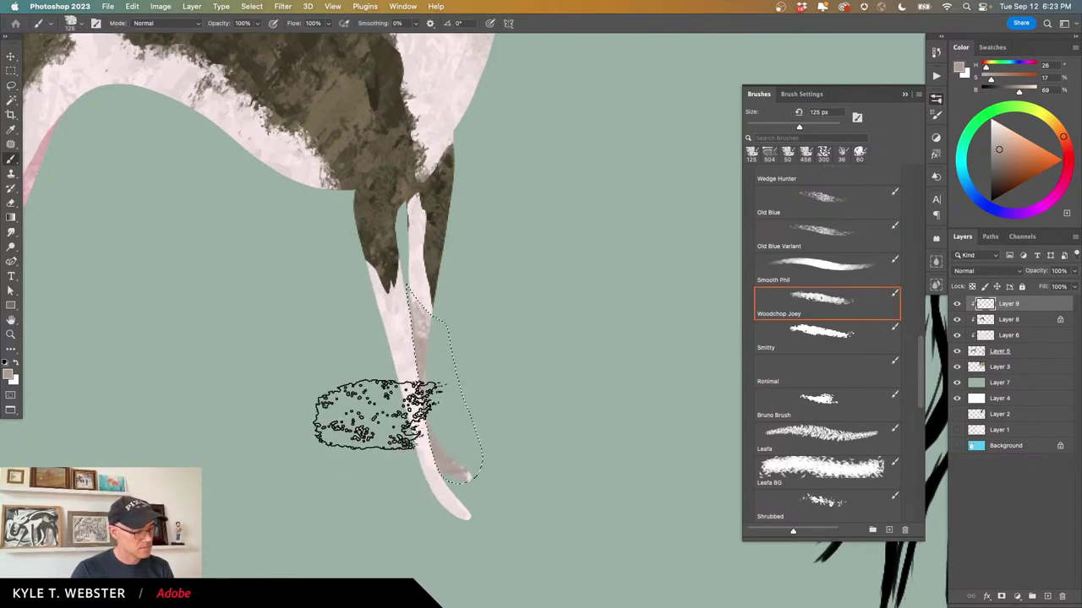
pyautogui.press('super+d')
# On Layer 5, lasso a sliver along the front of the face and nose, delete it, and clear the selection.
pyautogui.moveTo(337, 470); pyautogui.dragTo(365, 427)
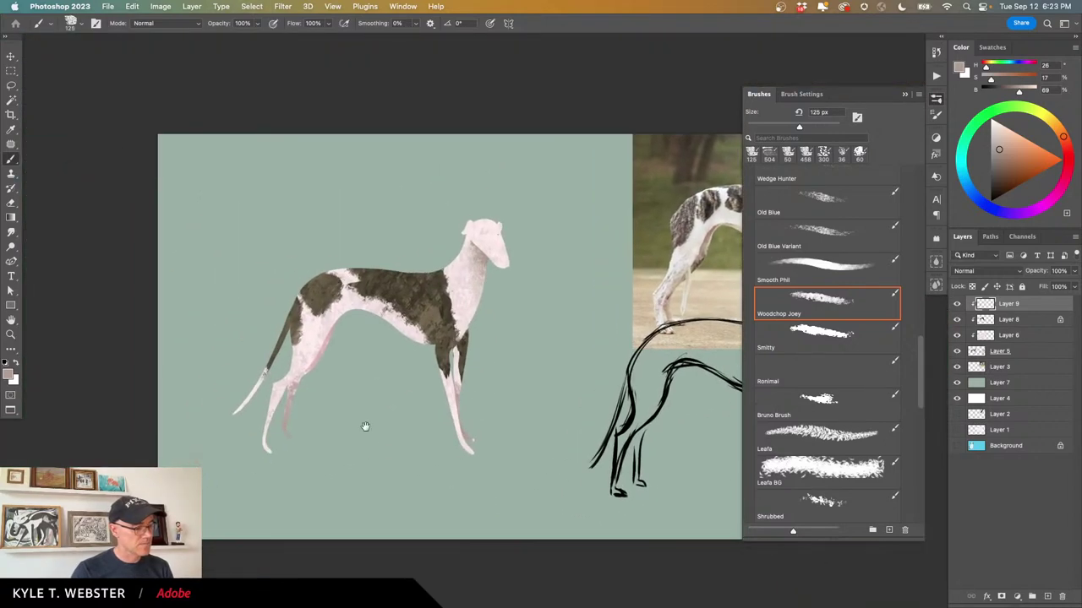
pyautogui.moveTo(464, 275)
pyautogui.mouseDown()
pyautogui.moveTo(311, 319)
pyautogui.moveTo(380, 309)
pyautogui.mouseUp()
pyautogui.press('l')
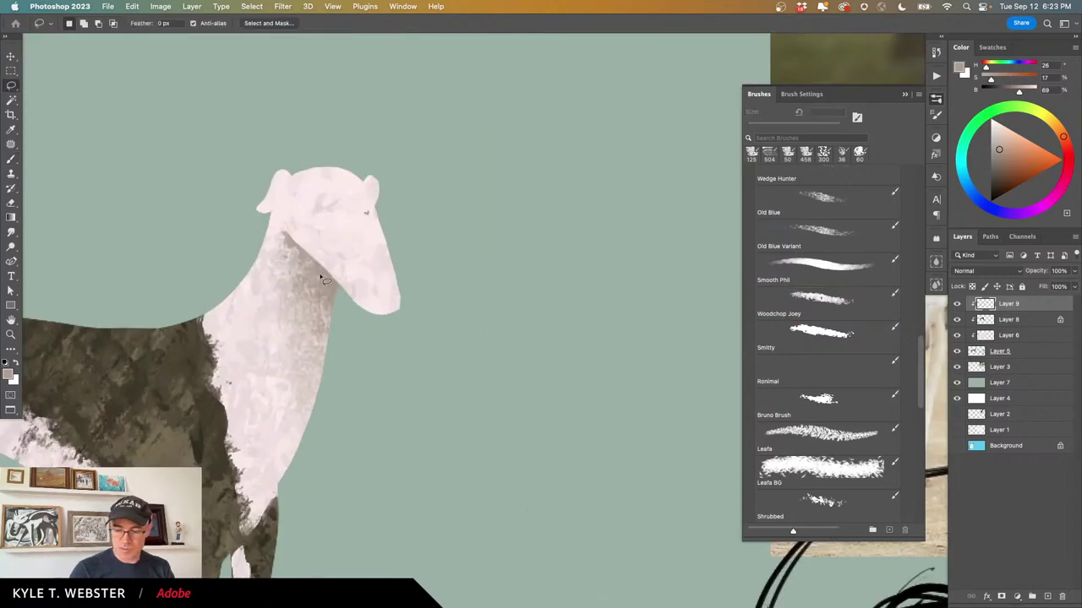
pyautogui.click(981, 335)
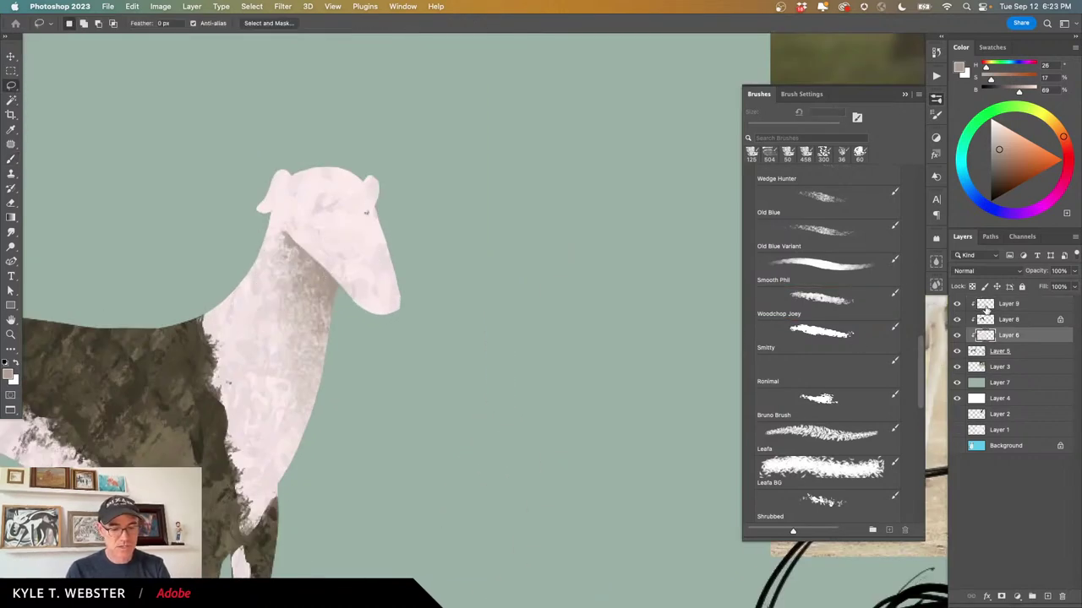
pyautogui.click(976, 350)
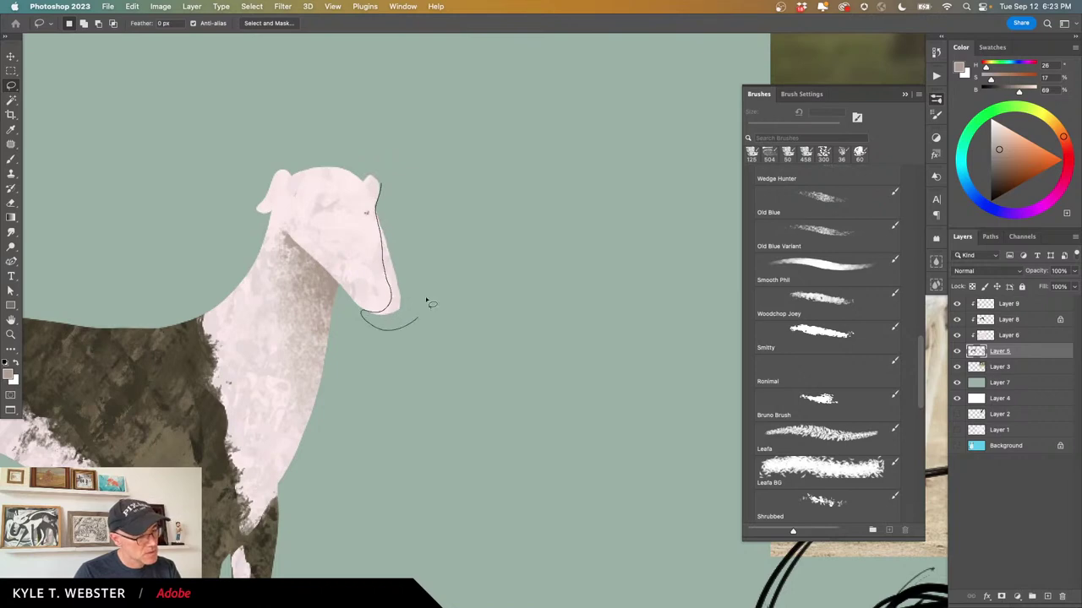
pyautogui.moveTo(430, 303); pyautogui.dragTo(362, 150)
pyautogui.press('super+d')
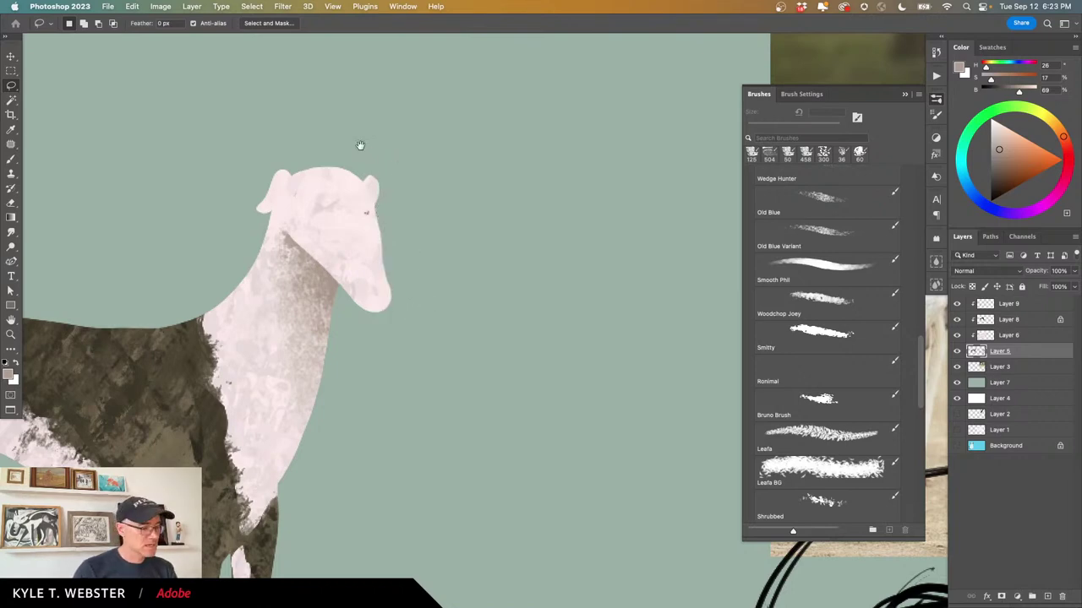
# Slim the snout further by cutting away another lassoed strip from the brow down around the nose tip.
pyautogui.keyDown('alt'); pyautogui.click(300, 371); pyautogui.keyUp('alt')
pyautogui.moveTo(306, 360); pyautogui.dragTo(469, 323)
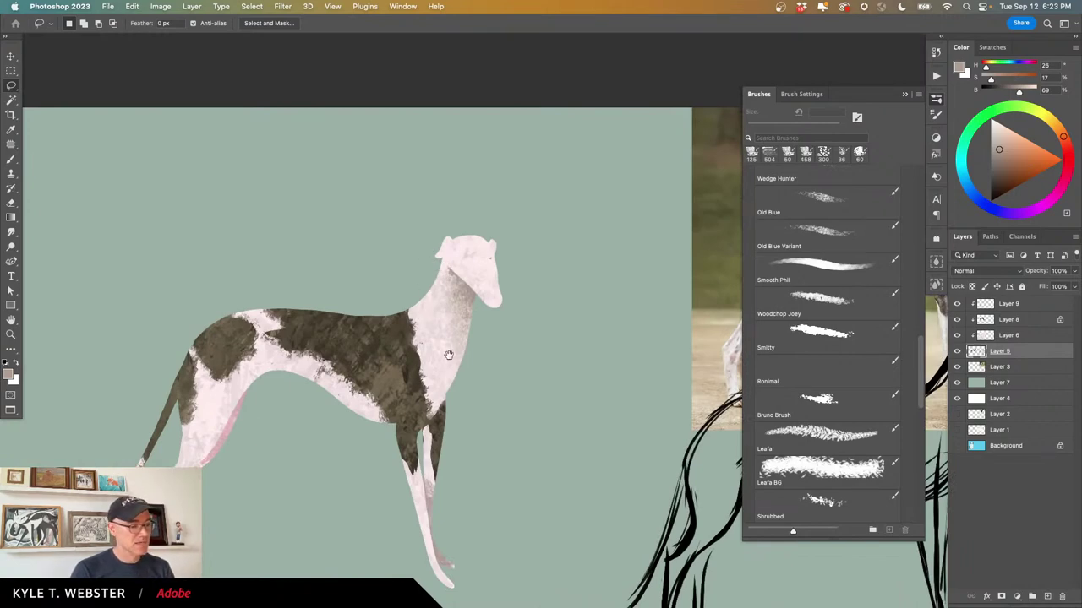
pyautogui.moveTo(449, 355); pyautogui.dragTo(372, 409)
pyautogui.keyDown('super'); pyautogui.click(328, 362); pyautogui.keyUp('super')
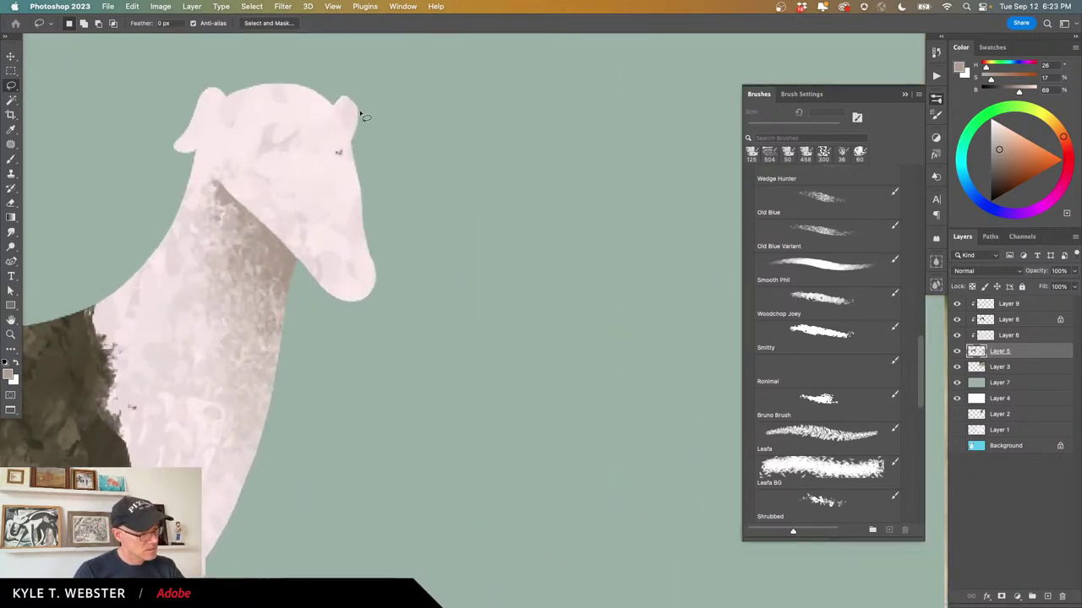
pyautogui.moveTo(360, 111)
pyautogui.mouseDown()
pyautogui.moveTo(350, 214)
pyautogui.moveTo(373, 266)
pyautogui.moveTo(354, 293)
pyautogui.moveTo(327, 296)
pyautogui.moveTo(346, 329)
pyautogui.moveTo(417, 248)
pyautogui.moveTo(369, 92)
pyautogui.mouseUp()
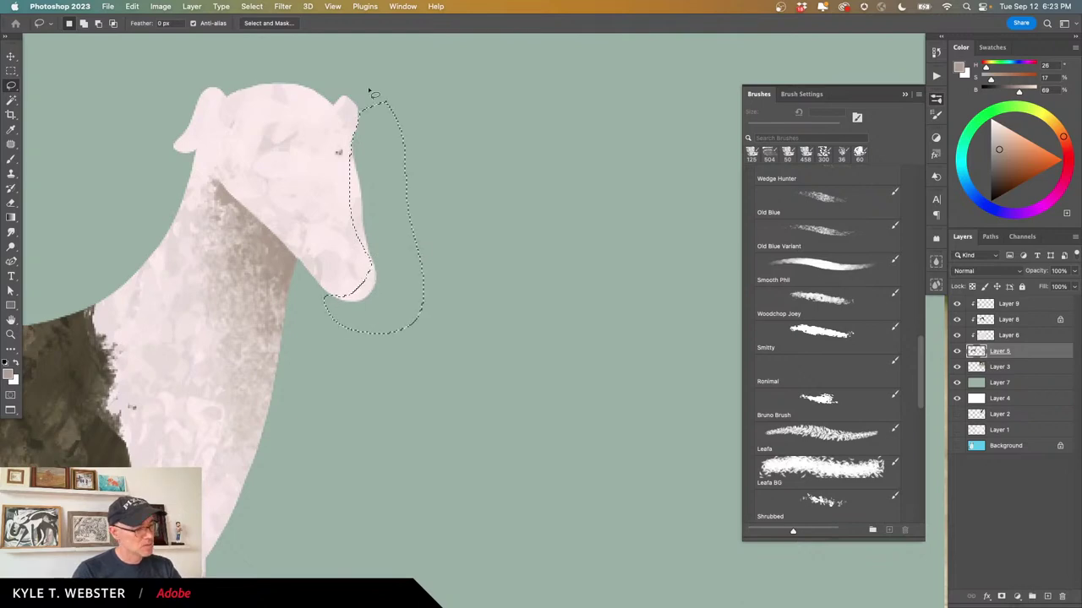
pyautogui.press('super+d')
# Trim the underside of the muzzle and chin by deleting a lassoed sliver, and clear the selection.
pyautogui.keyDown('alt'); pyautogui.keyDown('super'); pyautogui.click(269, 383); pyautogui.keyUp('super'); pyautogui.keyUp('alt')
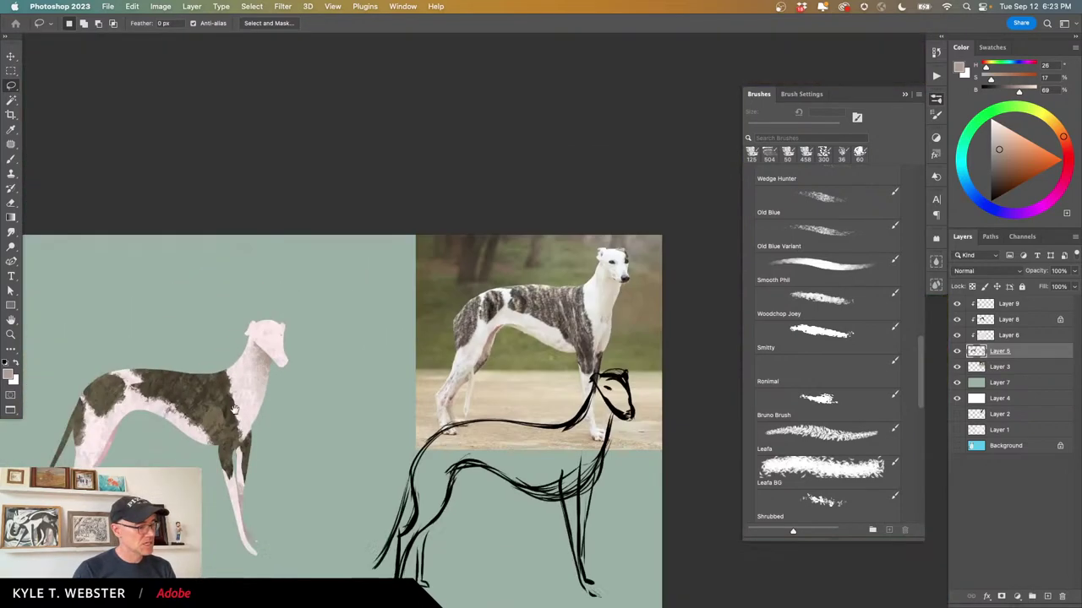
pyautogui.keyDown('super'); pyautogui.keyDown('space'); pyautogui.click(286, 337); pyautogui.keyUp('space'); pyautogui.keyUp('super')
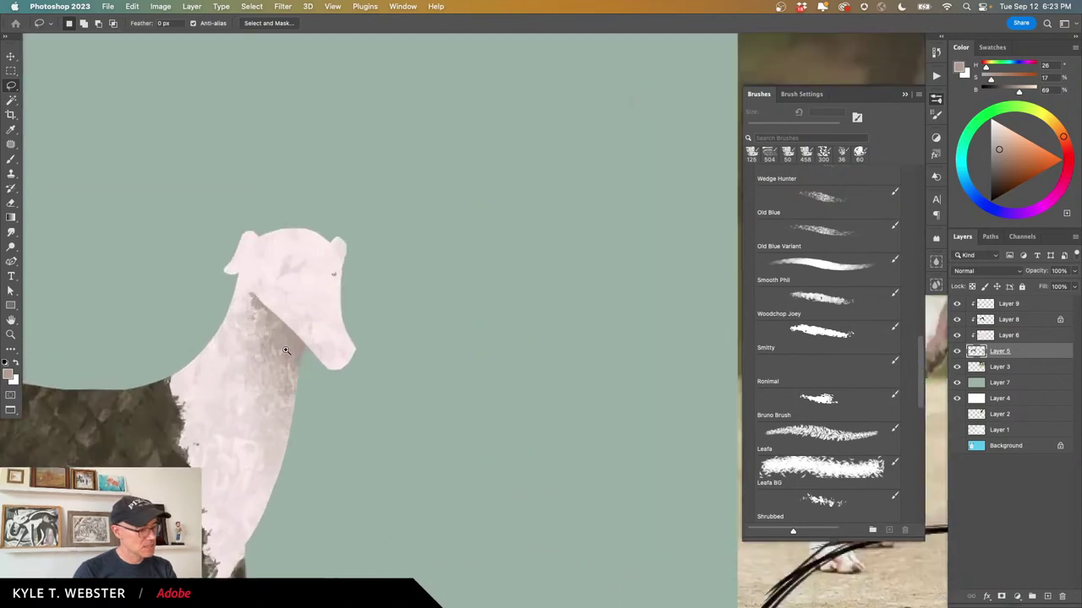
pyautogui.moveTo(334, 363)
pyautogui.mouseDown()
pyautogui.moveTo(367, 372)
pyautogui.moveTo(389, 340)
pyautogui.moveTo(402, 352)
pyautogui.moveTo(387, 390)
pyautogui.moveTo(326, 358)
pyautogui.mouseUp()
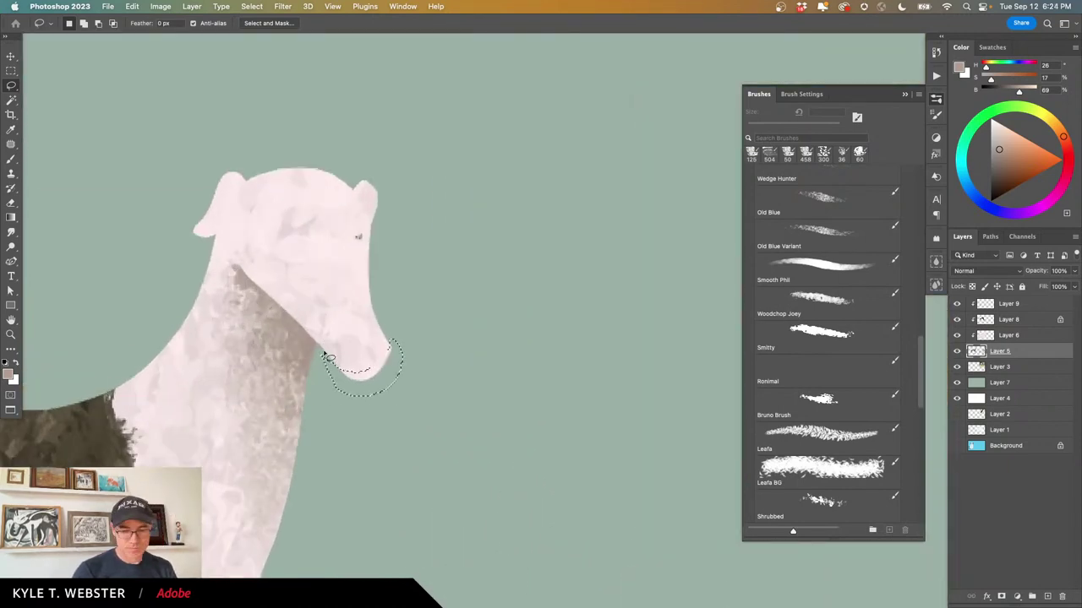
pyautogui.press('BackSpace')
pyautogui.press('super+d')
pyautogui.keyDown('alt'); pyautogui.click(254, 440); pyautogui.keyUp('alt')
pyautogui.keyDown('alt'); pyautogui.click(246, 442); pyautogui.keyUp('alt')
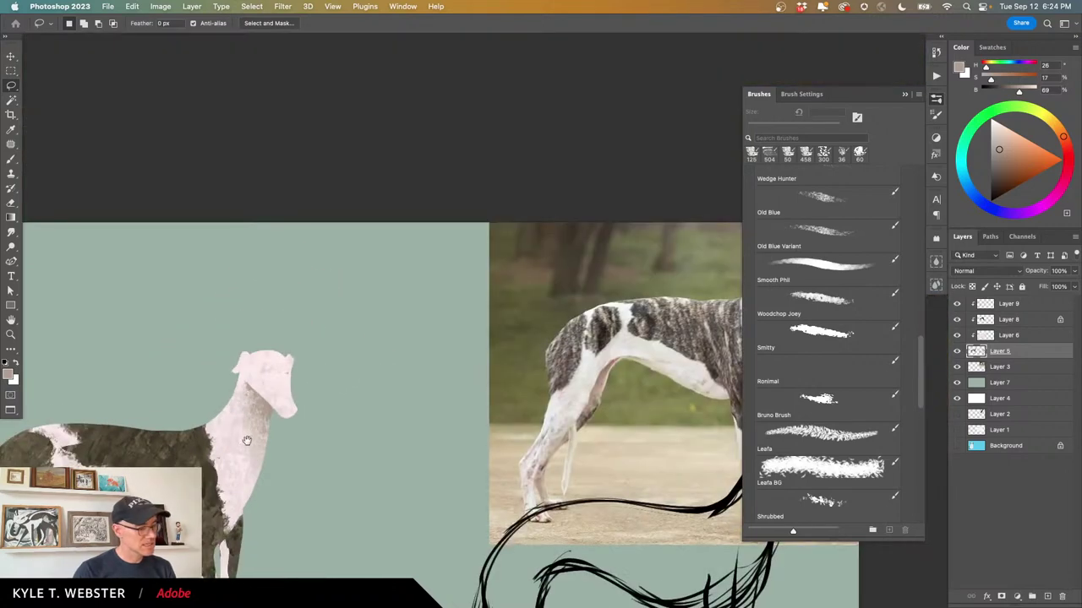
# Trim both ears on Layer 5 by lassoing and deleting the near ear's drooping flap and the far ear's outer edge.
pyautogui.moveTo(246, 442)
pyautogui.mouseDown()
pyautogui.moveTo(229, 439)
pyautogui.moveTo(243, 441)
pyautogui.mouseUp()
pyautogui.keyDown('alt'); pyautogui.click(226, 442); pyautogui.keyUp('alt')
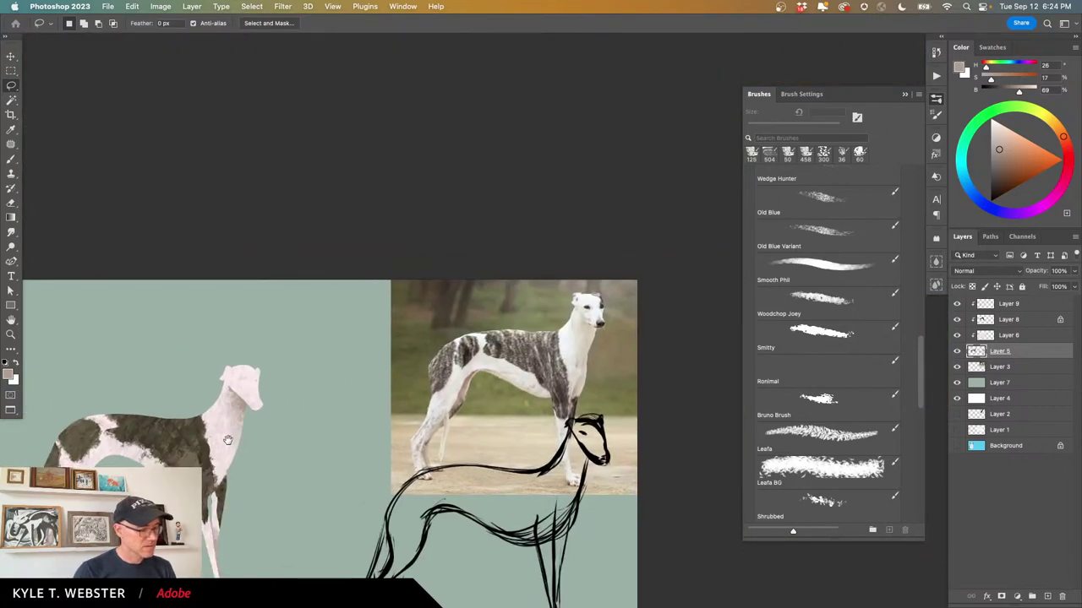
pyautogui.click(228, 403)
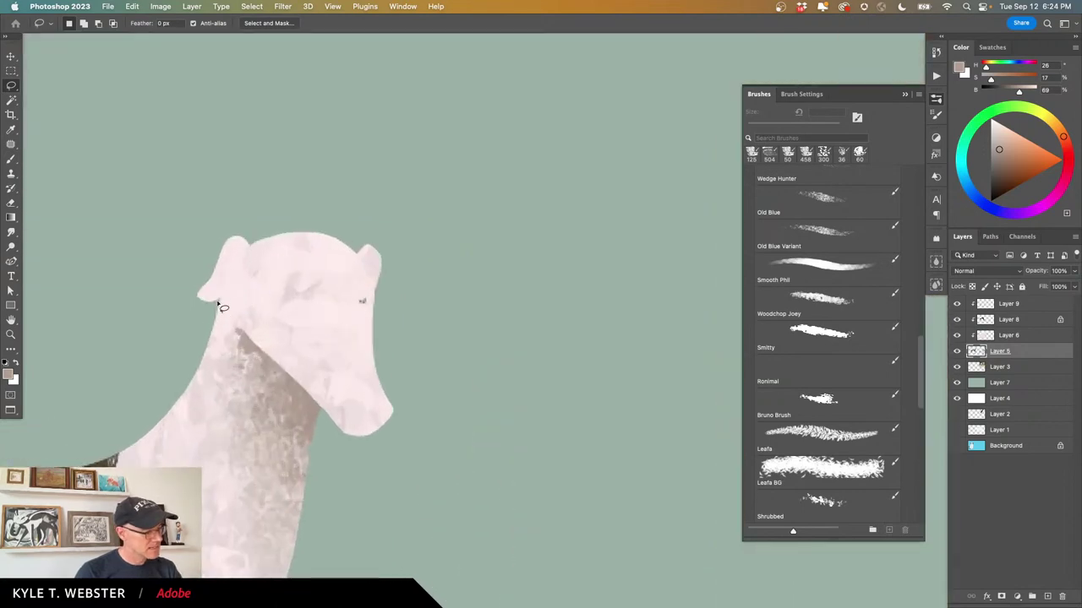
pyautogui.moveTo(217, 294)
pyautogui.mouseDown()
pyautogui.moveTo(229, 256)
pyautogui.moveTo(216, 230)
pyautogui.moveTo(188, 332)
pyautogui.mouseUp()
pyautogui.press('super+d')
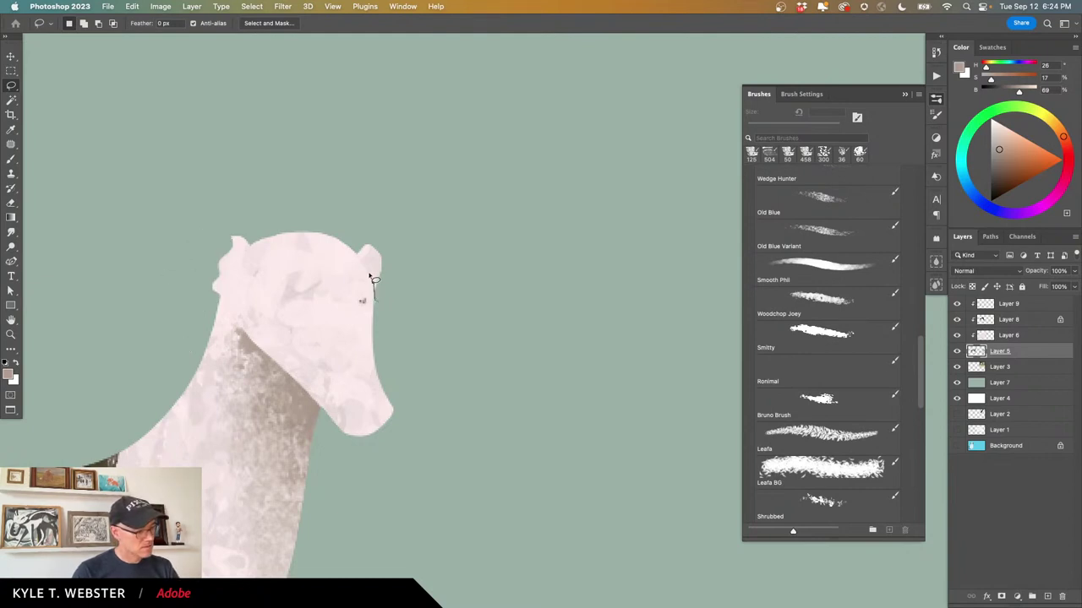
pyautogui.moveTo(370, 276)
pyautogui.mouseDown()
pyautogui.moveTo(367, 246)
pyautogui.moveTo(390, 238)
pyautogui.moveTo(376, 301)
pyautogui.mouseUp()
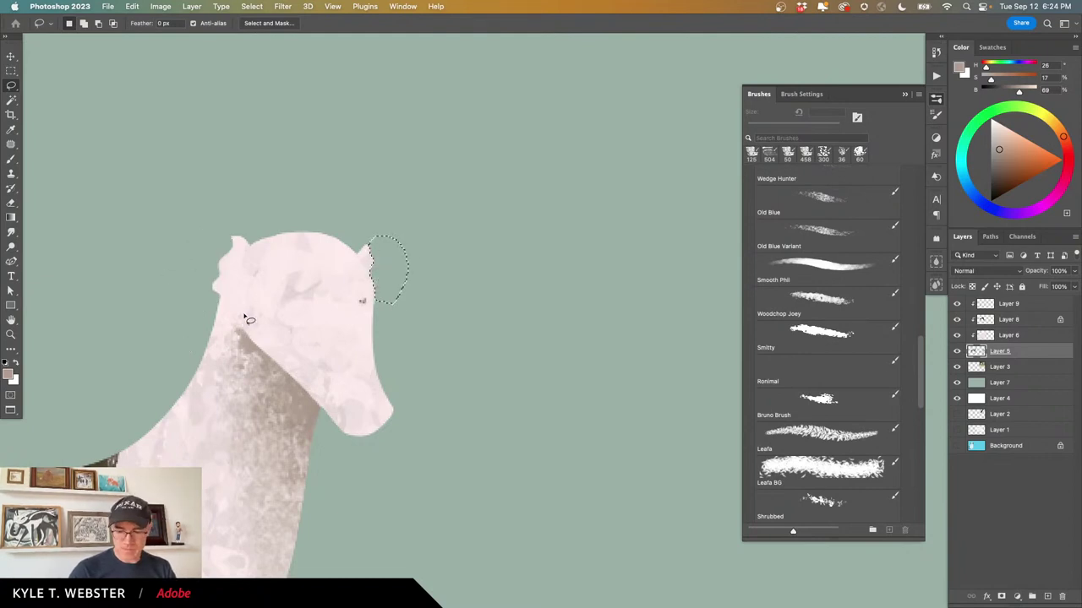
pyautogui.press('super+d')
# Lasso a small folded tip on the near ear, fill it with the pale pink sampled from the head, and clear the selection.
pyautogui.moveTo(248, 409); pyautogui.dragTo(135, 409)
pyautogui.moveTo(375, 407)
pyautogui.mouseDown()
pyautogui.moveTo(173, 416)
pyautogui.moveTo(304, 403)
pyautogui.mouseUp()
pyautogui.hscroll(2, 173, 416)
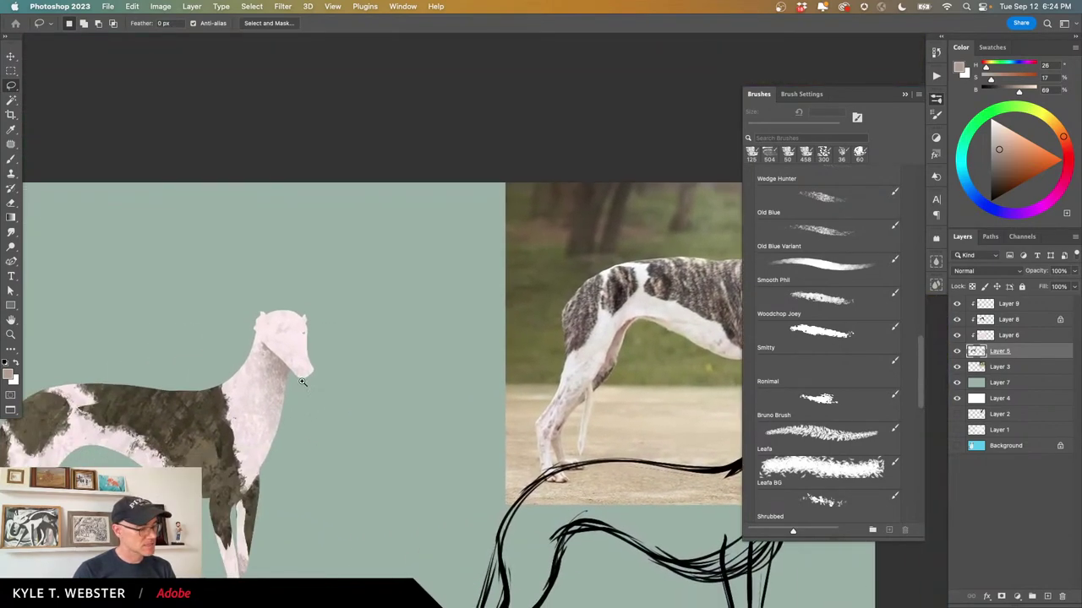
pyautogui.moveTo(267, 354); pyautogui.dragTo(246, 322)
pyautogui.moveTo(257, 237)
pyautogui.mouseDown()
pyautogui.moveTo(224, 236)
pyautogui.moveTo(237, 241)
pyautogui.moveTo(228, 218)
pyautogui.mouseUp()
pyautogui.press('b')
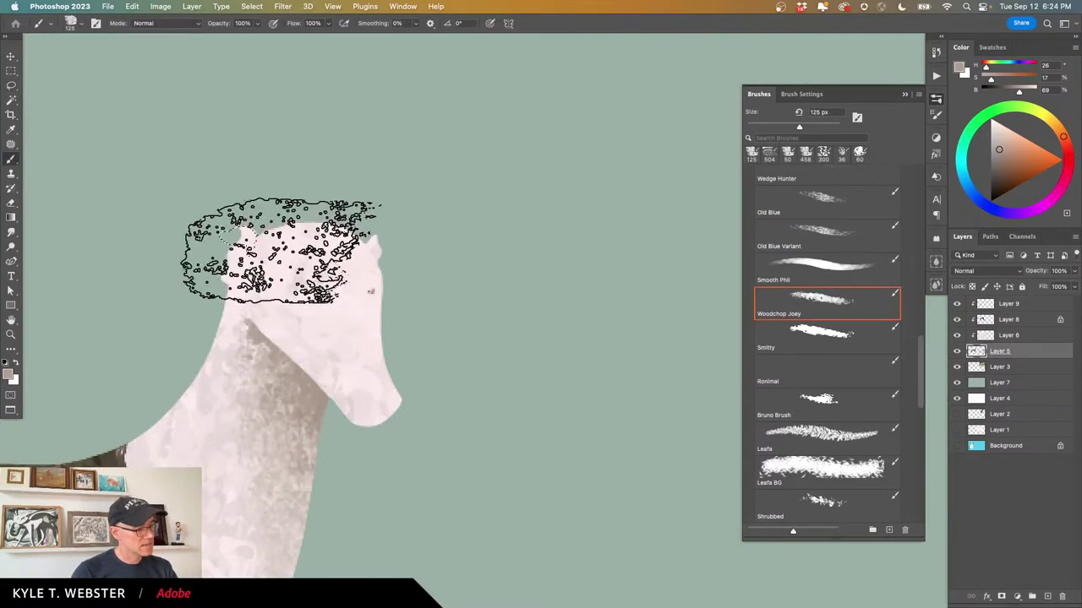
pyautogui.press('i')
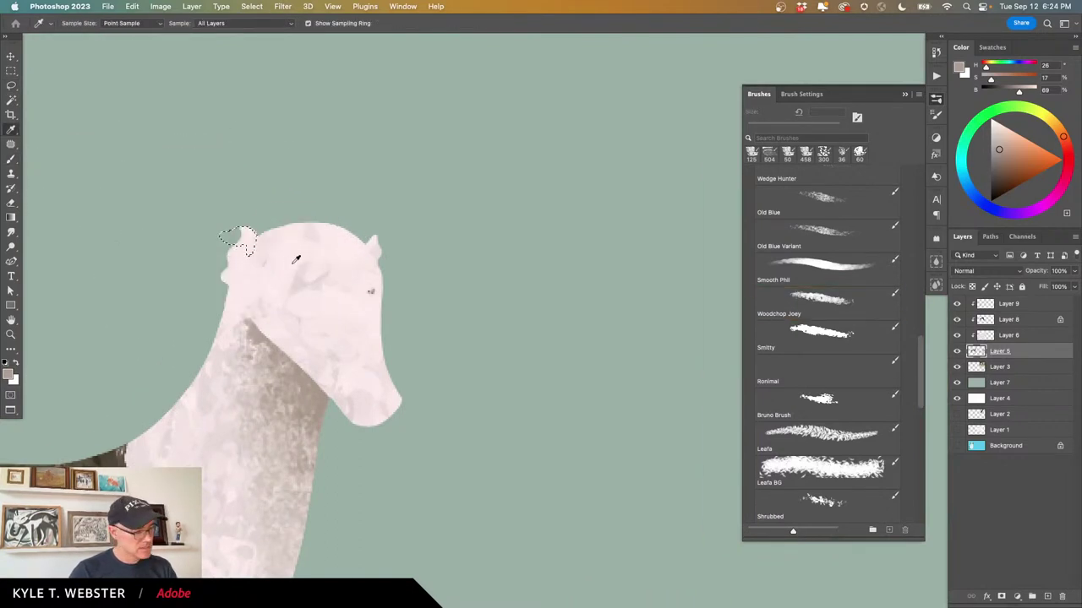
pyautogui.click(280, 248)
pyautogui.press('super+d')
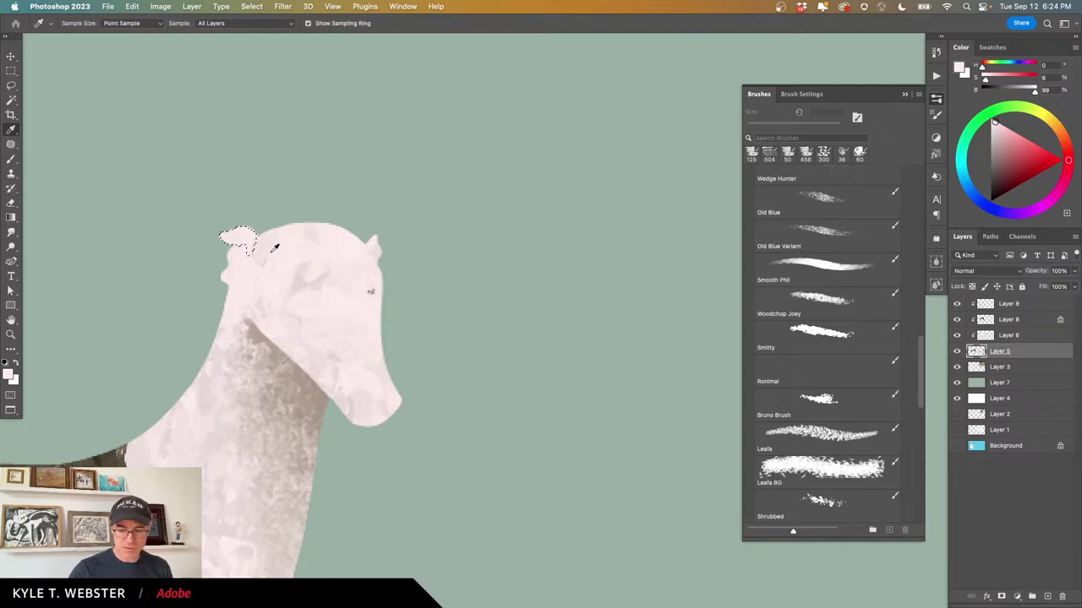
# Choose the Suavy Inky brush for the facial details and collapse the brush list.
pyautogui.press('b')
pyautogui.keyDown('alt'); pyautogui.keyDown('super'); pyautogui.click(333, 456); pyautogui.keyUp('super'); pyautogui.keyUp('alt')
pyautogui.moveTo(333, 456); pyautogui.dragTo(258, 510)
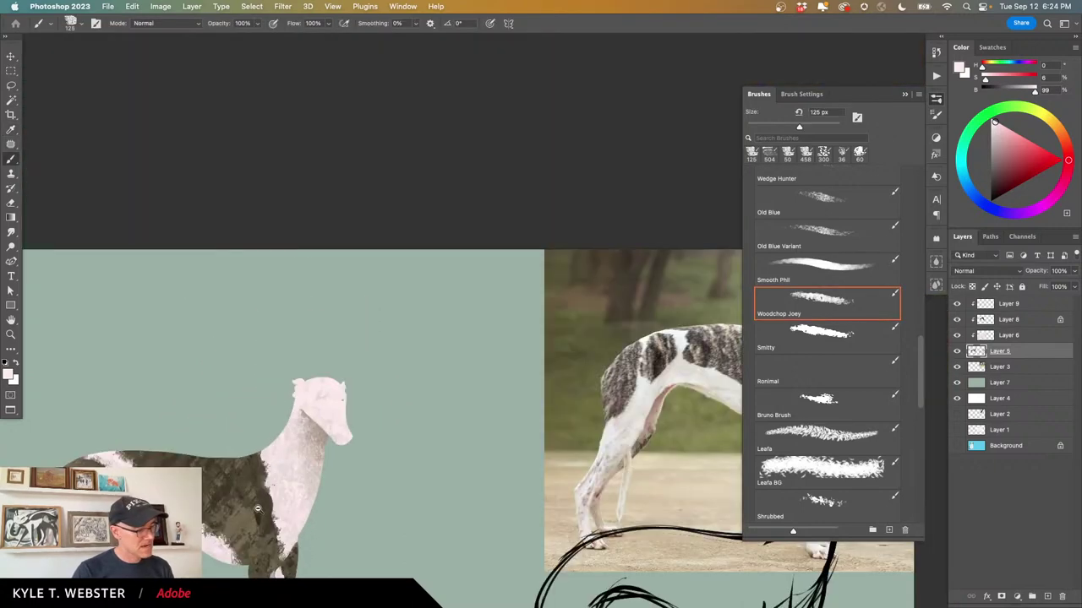
pyautogui.moveTo(313, 395)
pyautogui.mouseDown()
pyautogui.moveTo(267, 483)
pyautogui.moveTo(291, 425)
pyautogui.mouseUp()
pyautogui.moveTo(333, 387); pyautogui.dragTo(398, 387)
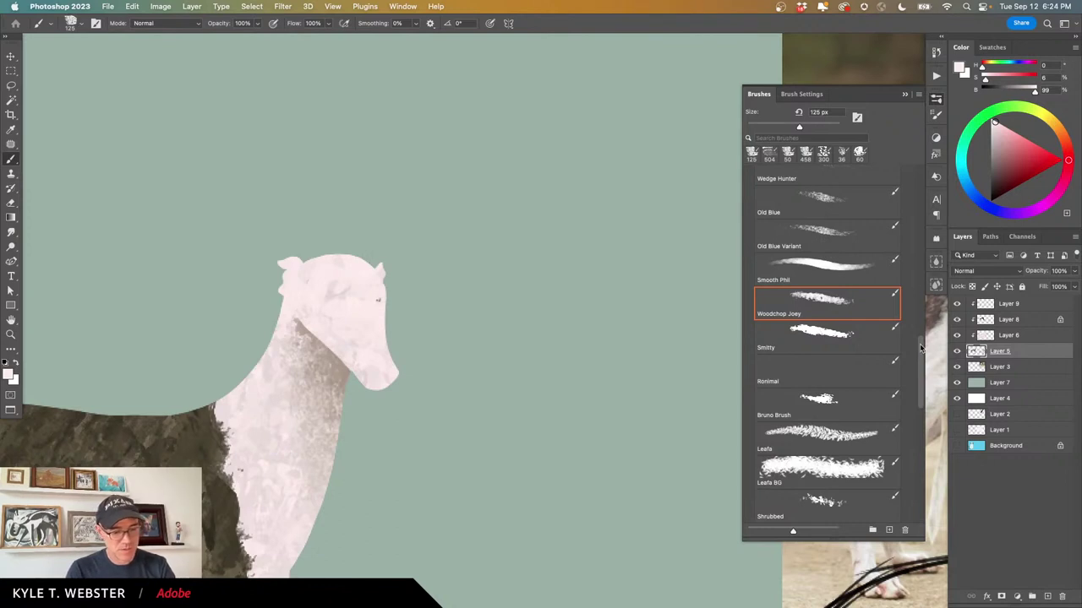
pyautogui.moveTo(921, 349); pyautogui.dragTo(760, 416)
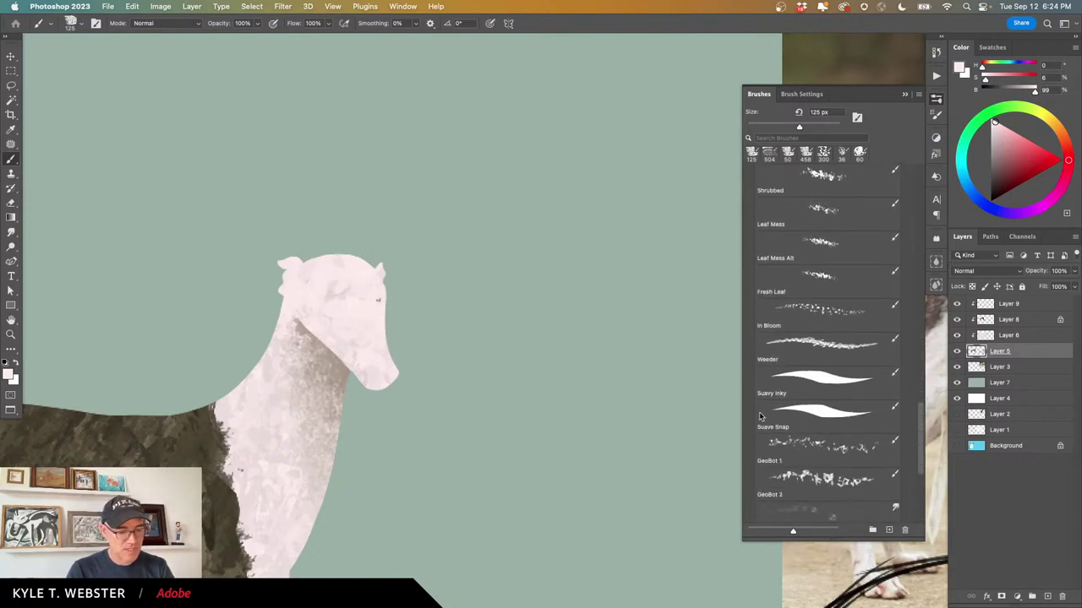
pyautogui.click(801, 379)
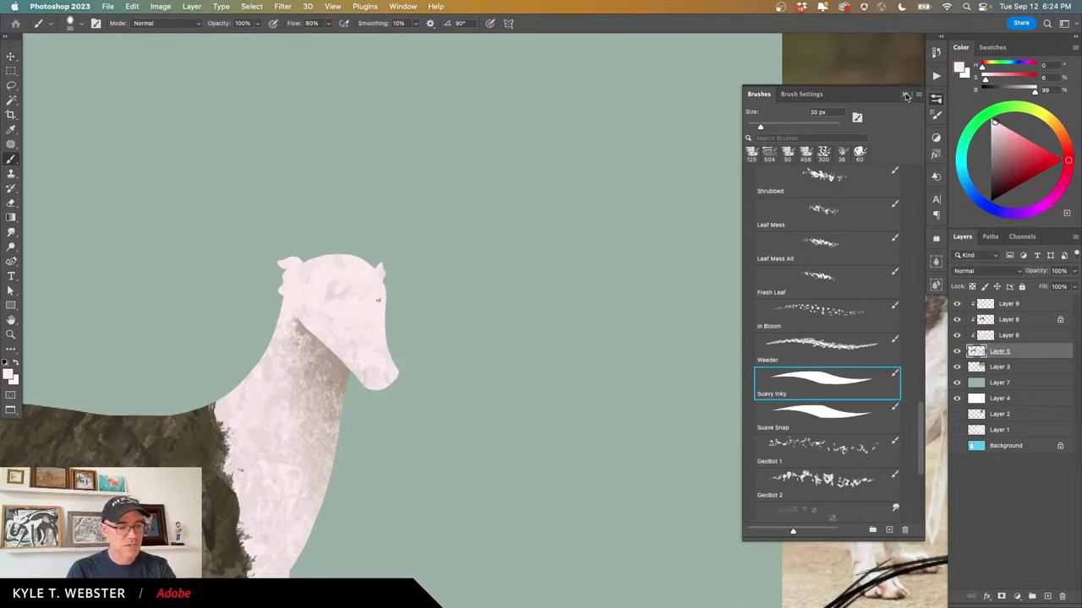
pyautogui.click(905, 94)
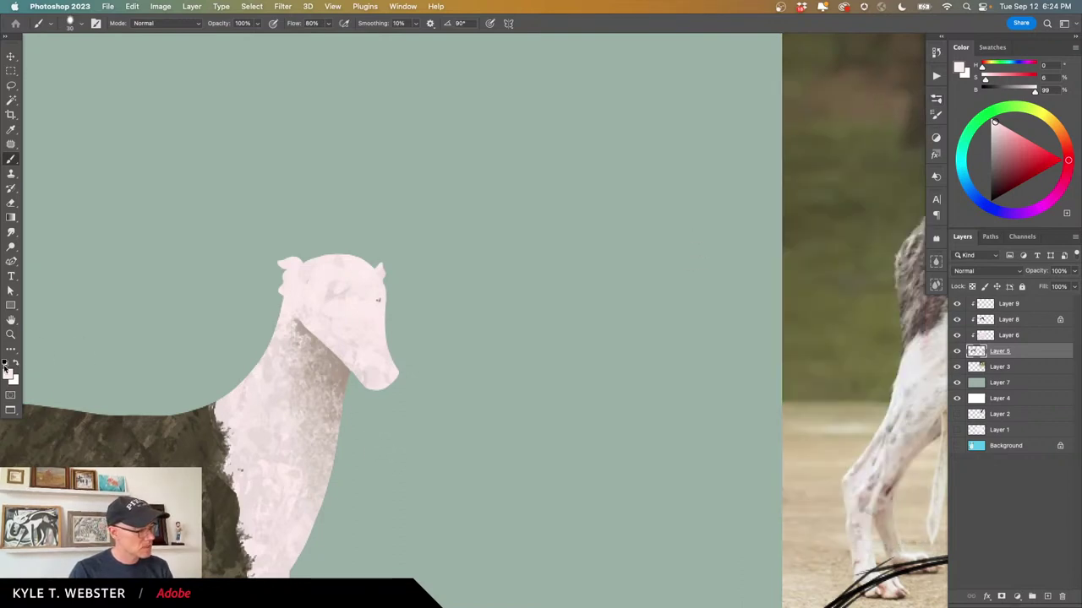
# Sample the dark brown of the coat and add a new layer above Layer 9.
pyautogui.keyDown('alt'); pyautogui.click(211, 504); pyautogui.keyUp('alt')
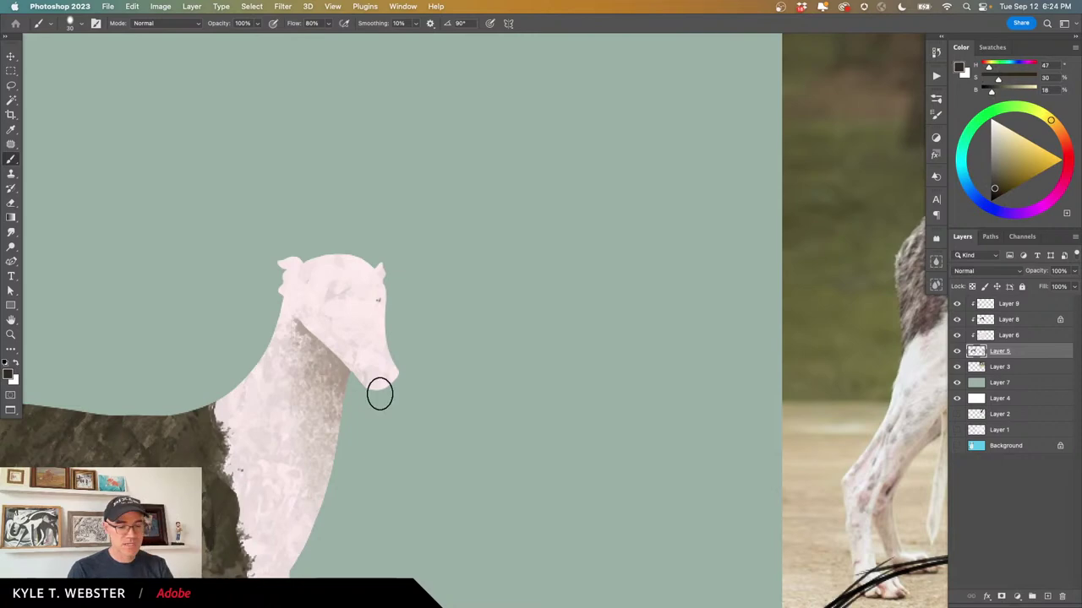
pyautogui.click(986, 305)
pyautogui.click(1047, 596)
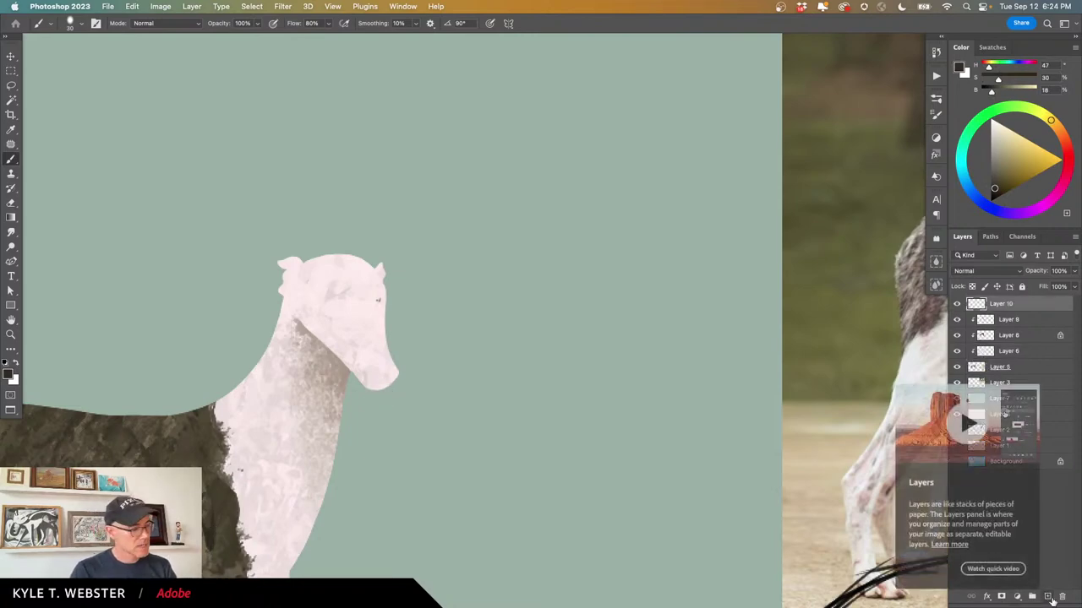
# Move the reference photo on Layer 3 close beside the illustrated greyhound's head for comparison.
pyautogui.moveTo(628, 359); pyautogui.dragTo(567, 354)
pyautogui.moveTo(556, 351); pyautogui.dragTo(489, 340)
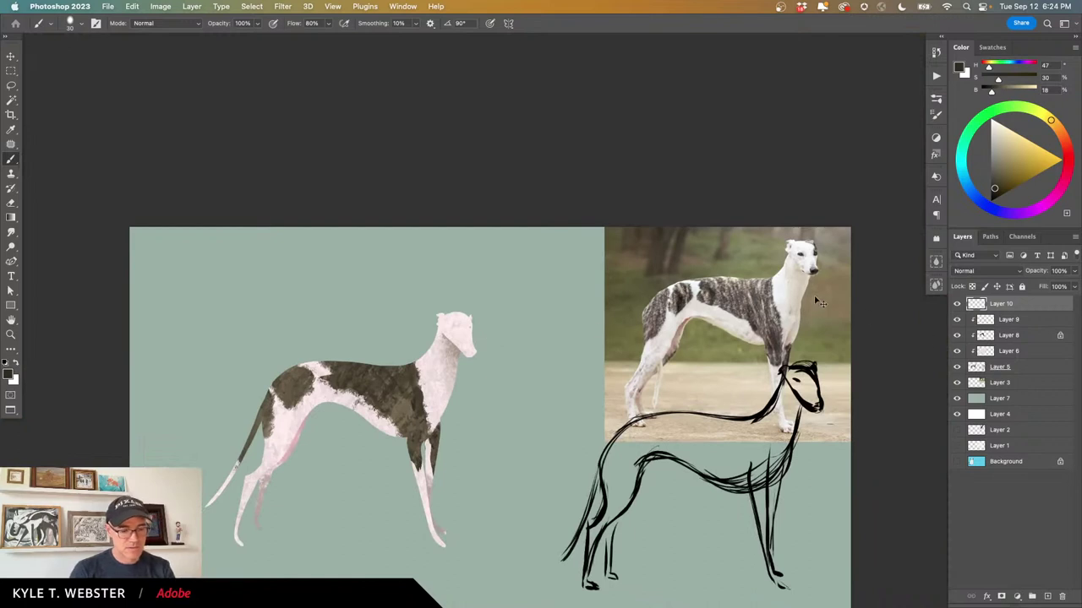
pyautogui.click(978, 381)
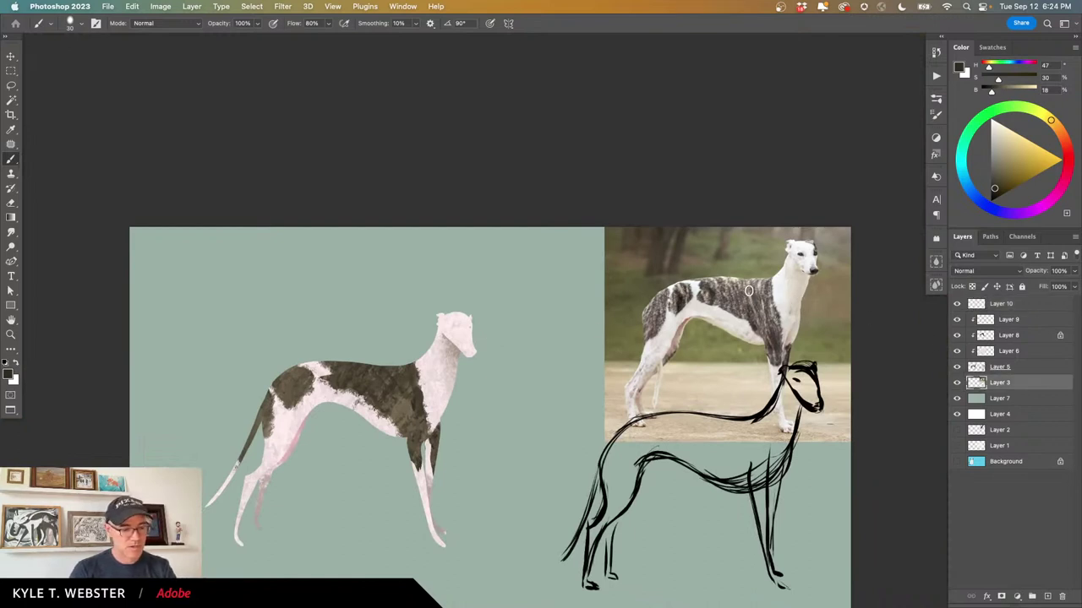
pyautogui.moveTo(748, 290); pyautogui.dragTo(622, 357)
pyautogui.keyDown('super'); pyautogui.click(430, 375); pyautogui.keyUp('super')
pyautogui.moveTo(410, 364); pyautogui.dragTo(383, 351)
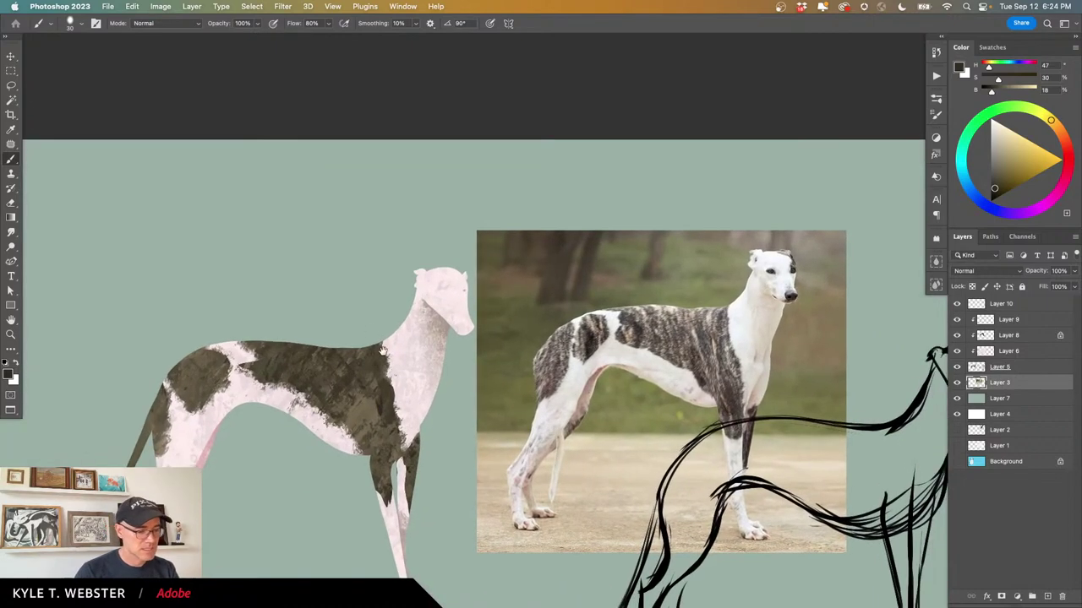
pyautogui.press('super+equal')
pyautogui.moveTo(321, 290); pyautogui.dragTo(164, 233)
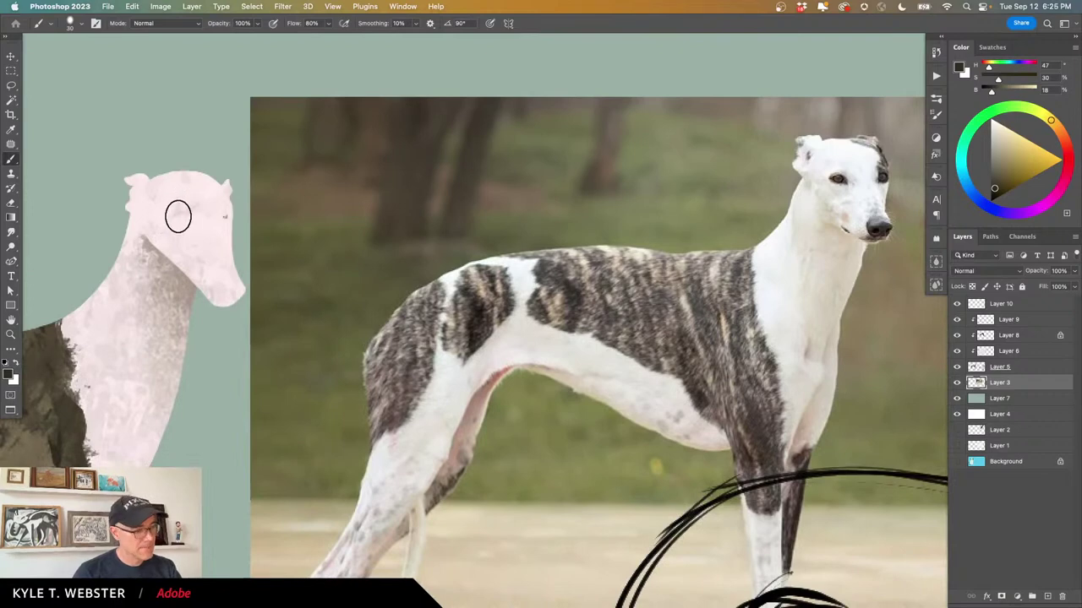
# On Layer 10, paint both eyes, the nose and the small mouth line in the sampled dark brown.
pyautogui.click(972, 306)
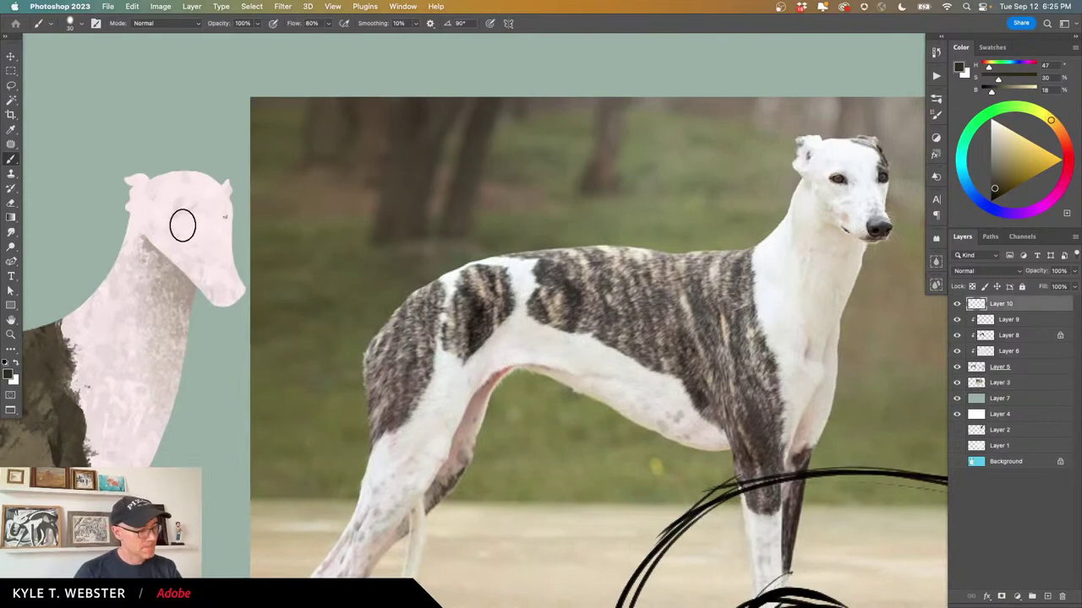
pyautogui.moveTo(178, 224); pyautogui.dragTo(160, 217)
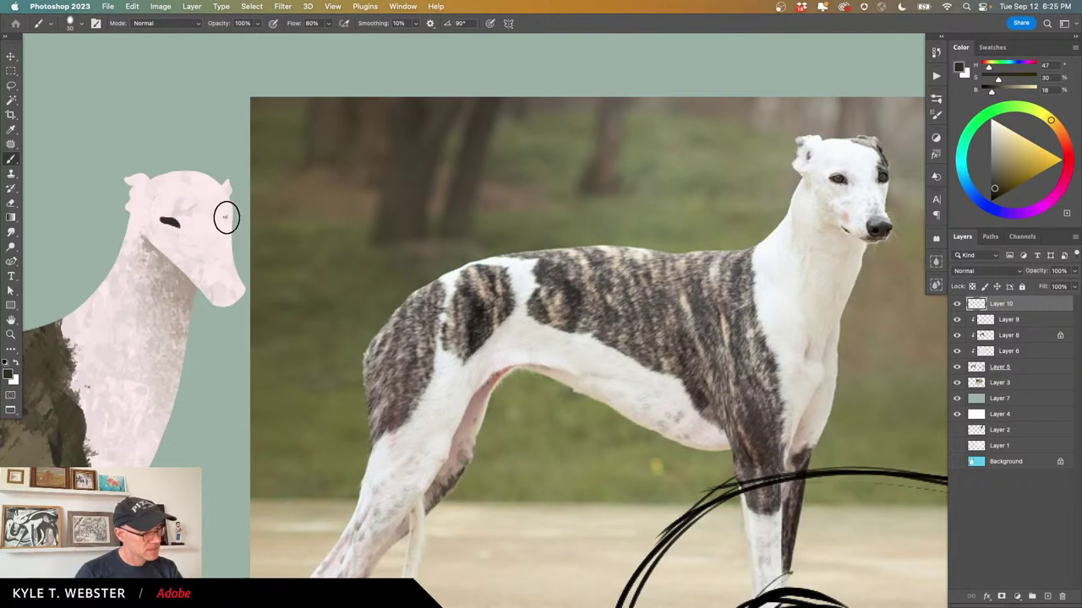
pyautogui.moveTo(228, 217); pyautogui.dragTo(227, 222)
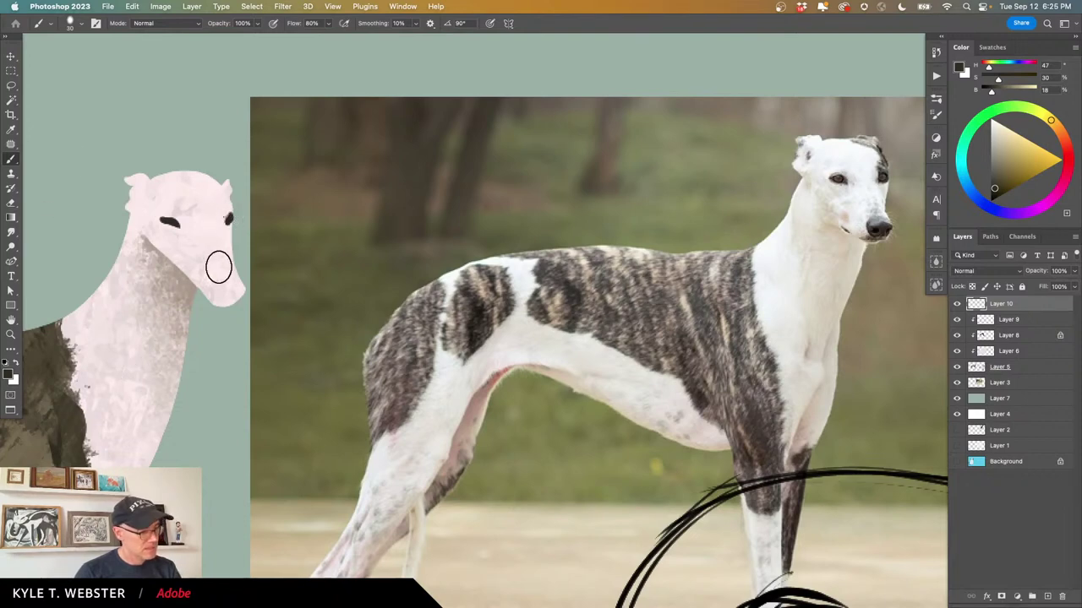
pyautogui.moveTo(237, 285)
pyautogui.mouseDown()
pyautogui.moveTo(224, 298)
pyautogui.moveTo(226, 284)
pyautogui.mouseUp()
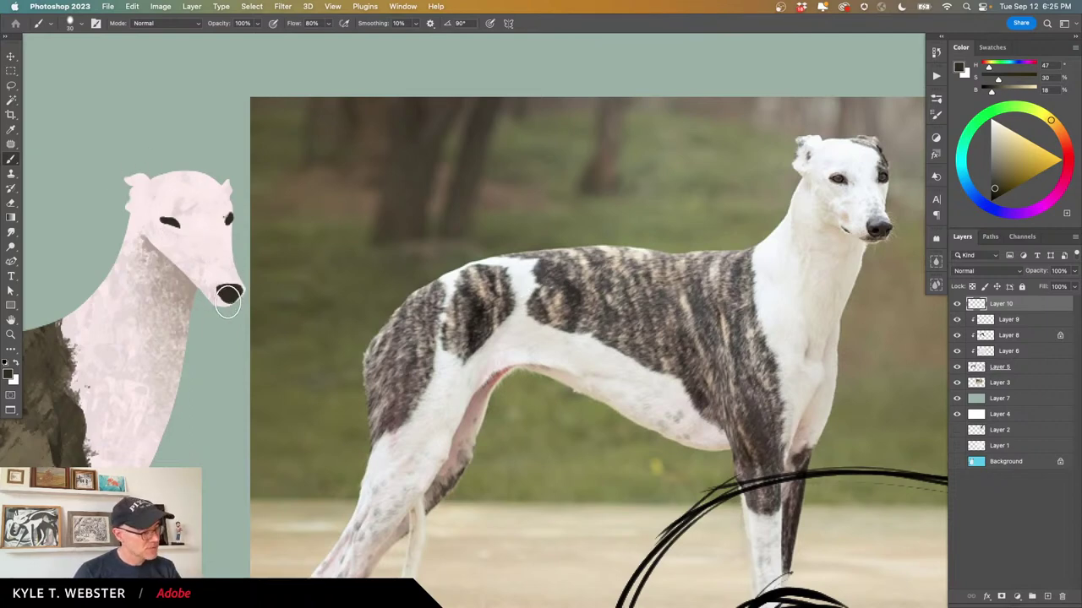
# Sample the pink shading of the inner hind leg as the brush colour for the head.
pyautogui.keyDown('alt'); pyautogui.click(212, 426); pyautogui.keyUp('alt')
pyautogui.keyDown('alt'); pyautogui.click(212, 426); pyautogui.keyUp('alt')
pyautogui.moveTo(156, 382); pyautogui.dragTo(414, 294)
pyautogui.keyDown('super'); pyautogui.click(430, 271); pyautogui.keyUp('super')
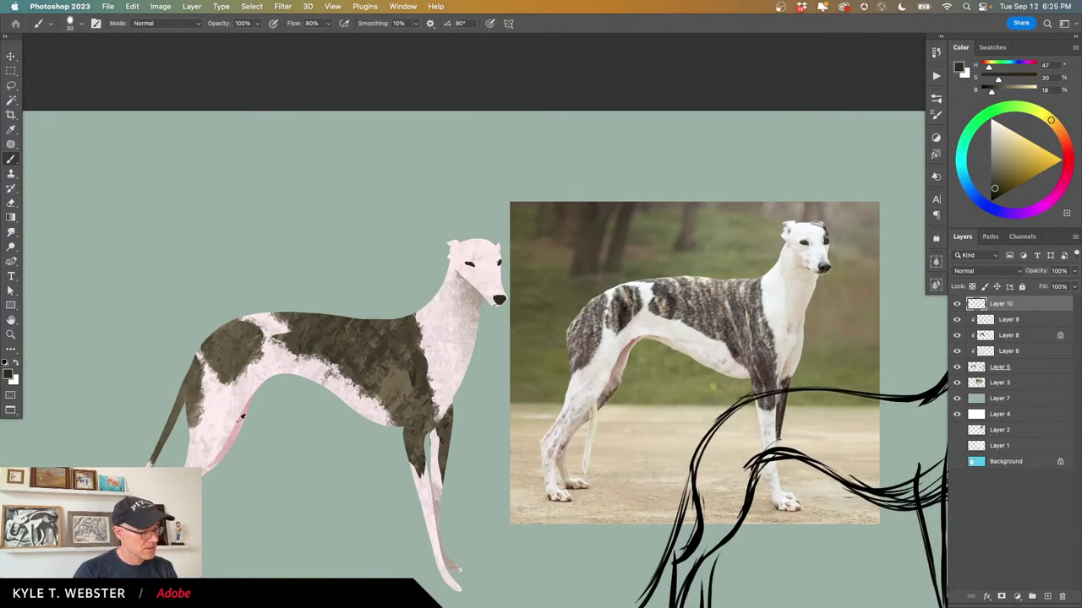
pyautogui.keyDown('alt'); pyautogui.click(265, 377); pyautogui.keyUp('alt')
pyautogui.keyDown('super'); pyautogui.click(475, 248); pyautogui.keyUp('super')
pyautogui.moveTo(475, 248); pyautogui.dragTo(293, 299)
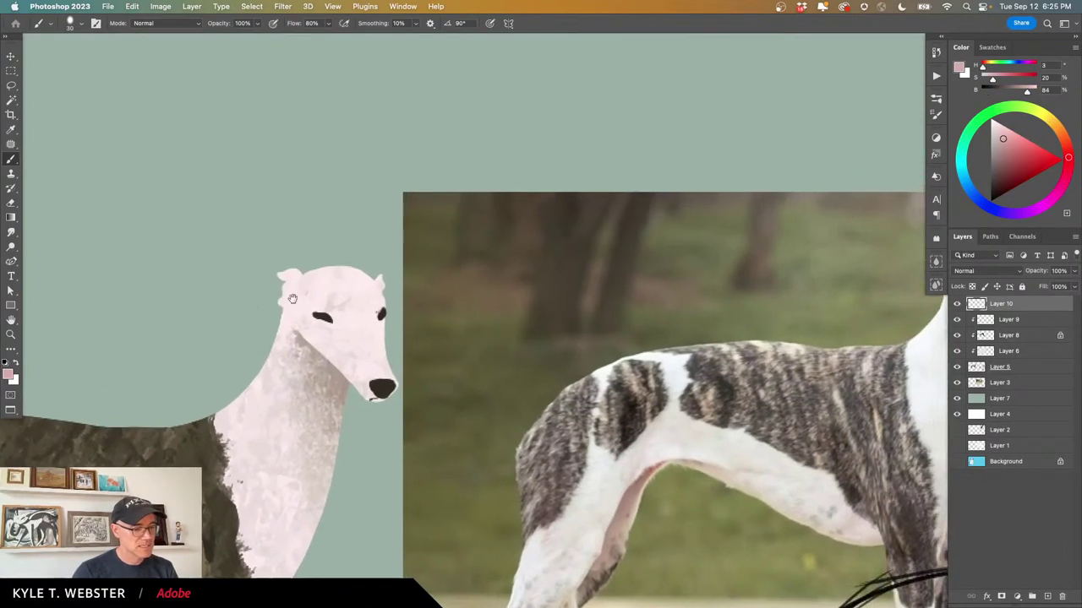
pyautogui.keyDown('alt'); pyautogui.click(308, 308); pyautogui.keyUp('alt')
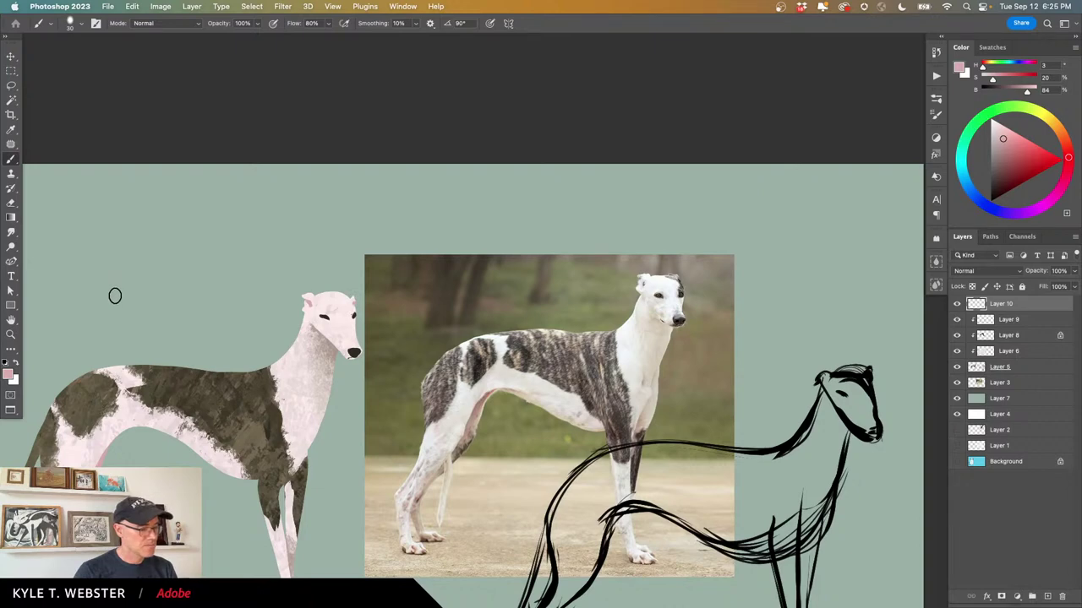
# Group Layer 10 through Layer 5 and shift the group slightly up and to the left on the canvas.
pyautogui.press('super+minus')
pyautogui.moveTo(293, 529); pyautogui.dragTo(404, 393)
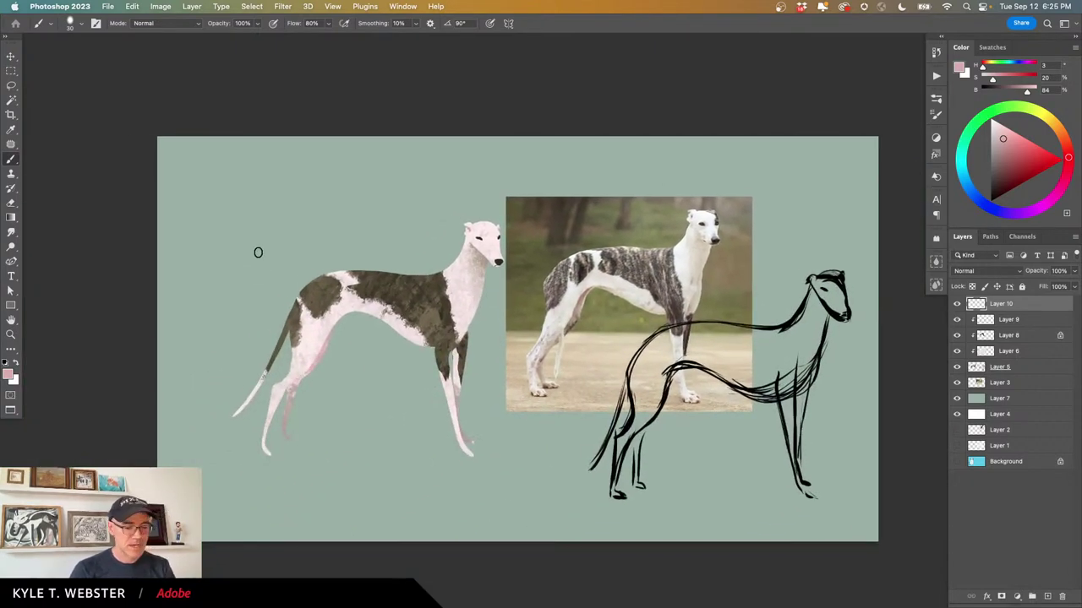
pyautogui.keyDown('shift'); pyautogui.click(974, 367); pyautogui.keyUp('shift')
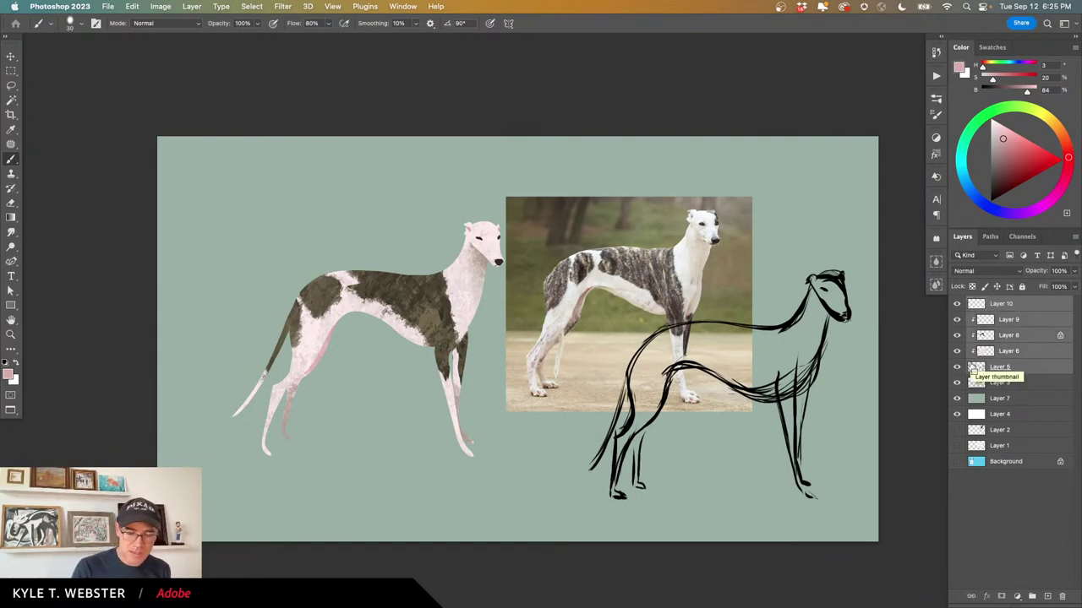
pyautogui.press('super+g')
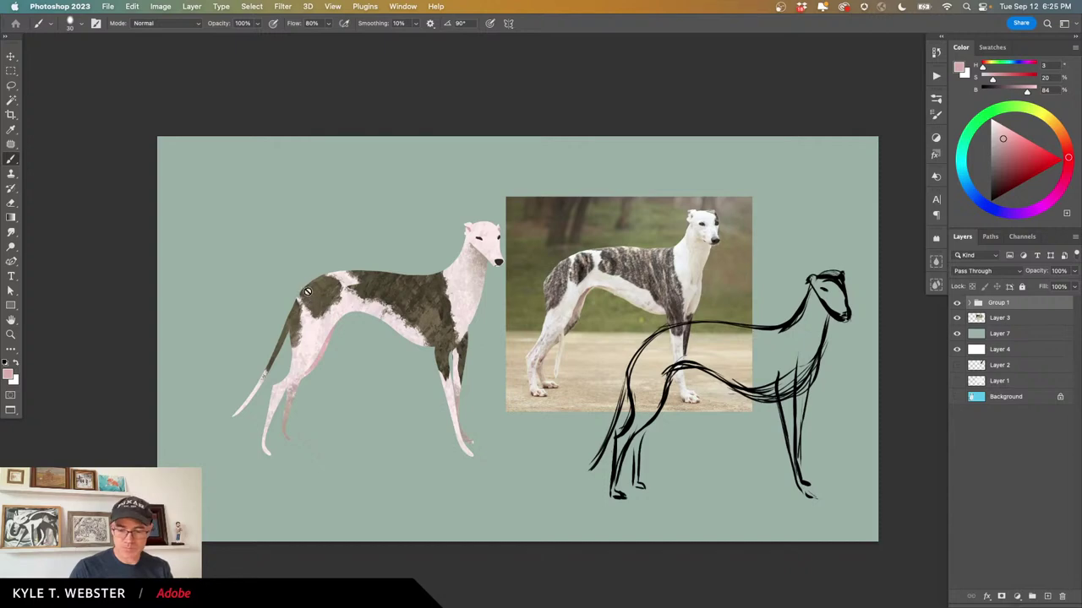
pyautogui.press('v')
pyautogui.moveTo(355, 296)
pyautogui.mouseDown()
pyautogui.moveTo(292, 286)
pyautogui.moveTo(329, 296)
pyautogui.moveTo(323, 275)
pyautogui.mouseUp()
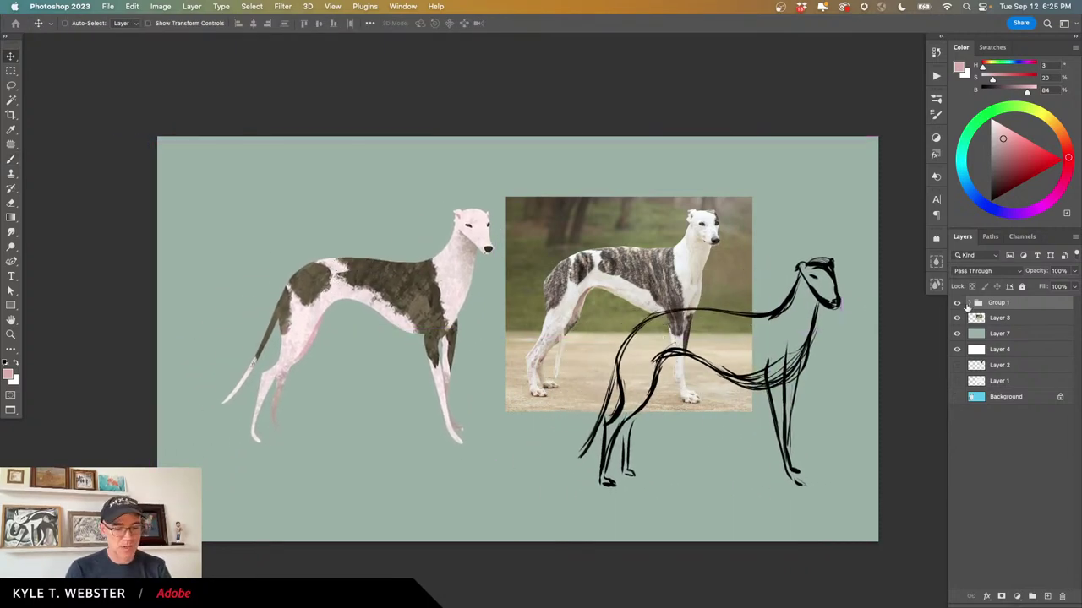
# Expand the group, lasso the black line sketch on Layer 5, delete it, and clear the selection.
pyautogui.click(970, 302)
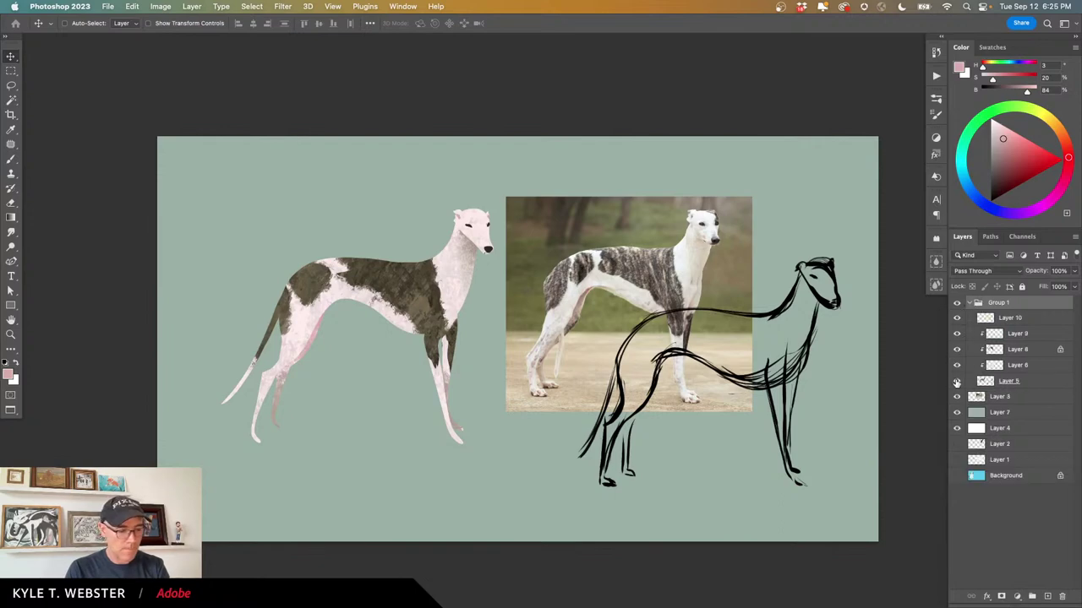
pyautogui.click(956, 381)
pyautogui.click(956, 381)
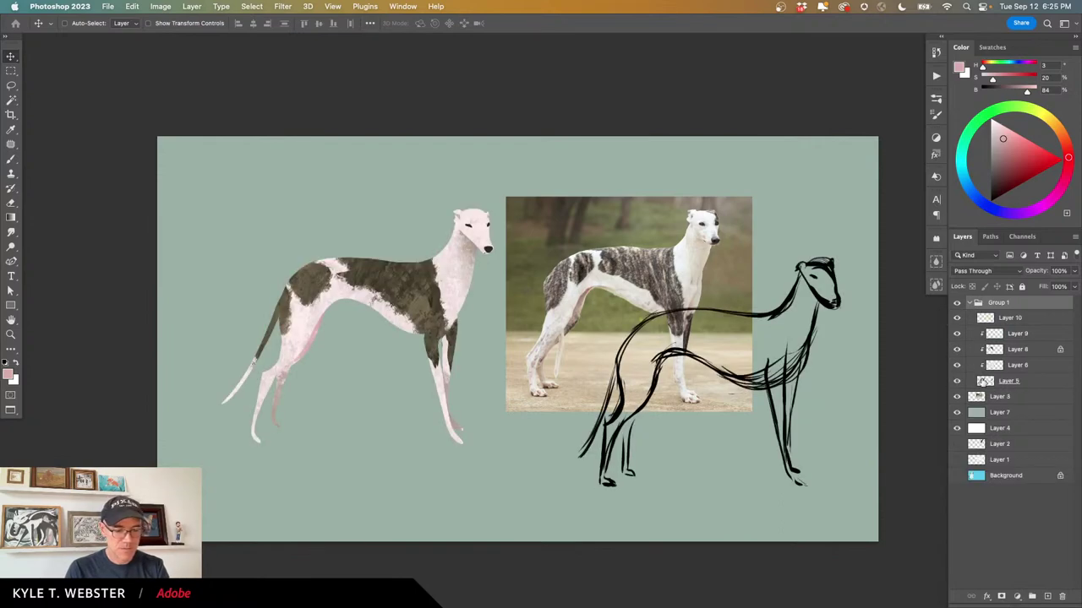
pyautogui.click(982, 381)
pyautogui.press('l')
pyautogui.moveTo(832, 228)
pyautogui.mouseDown()
pyautogui.moveTo(643, 271)
pyautogui.moveTo(534, 475)
pyautogui.moveTo(835, 456)
pyautogui.moveTo(777, 220)
pyautogui.mouseUp()
pyautogui.press('Delete')
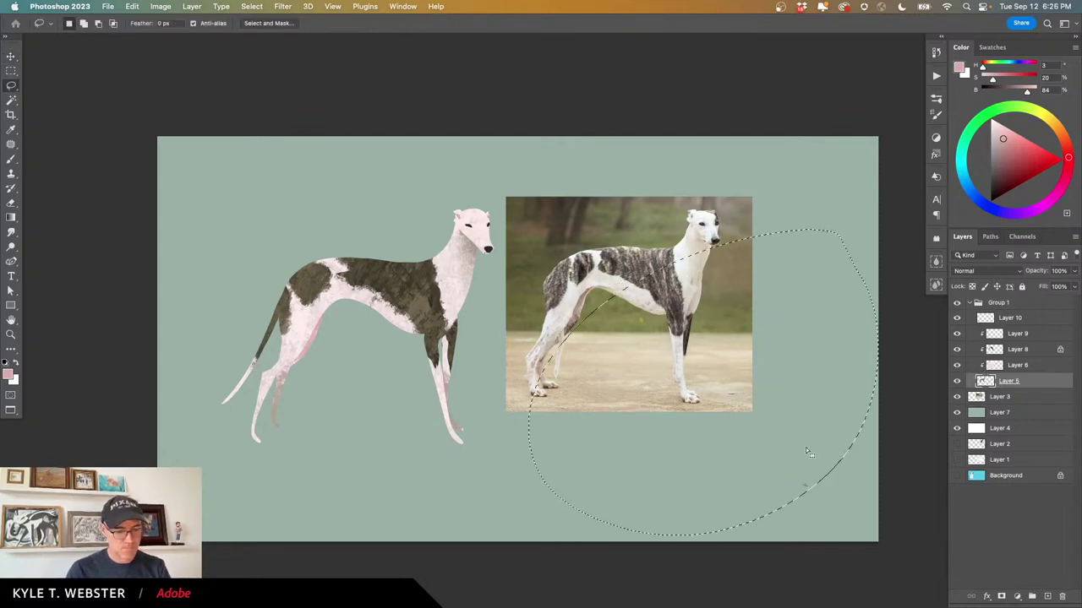
pyautogui.press('super+d')
# Move the whole greyhound group to the right side of the canvas, overlapping the reference photo.
pyautogui.press('v')
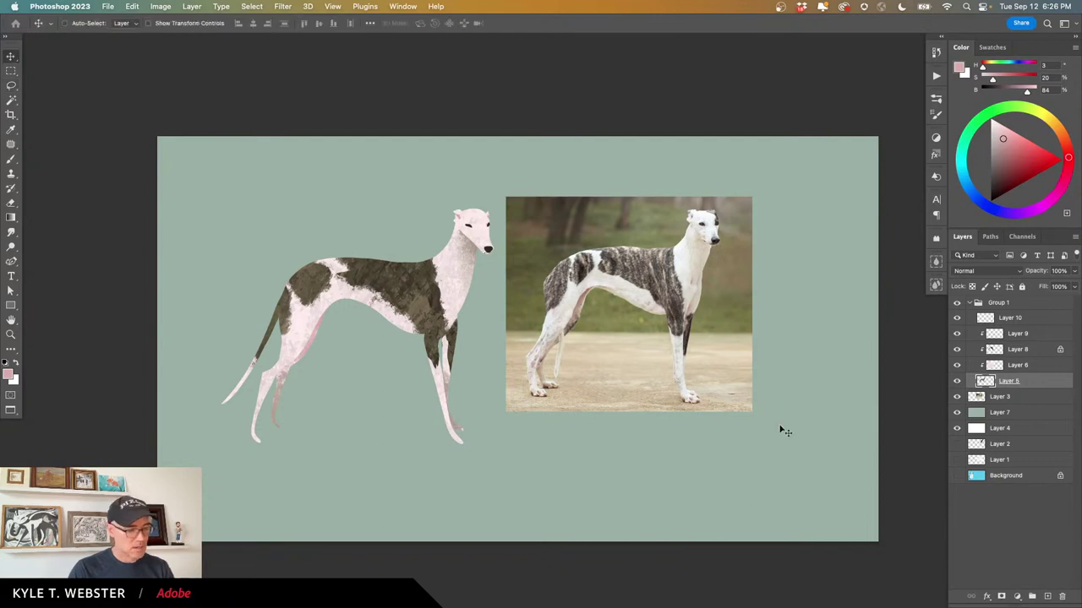
pyautogui.click(981, 304)
pyautogui.moveTo(363, 288); pyautogui.dragTo(671, 240)
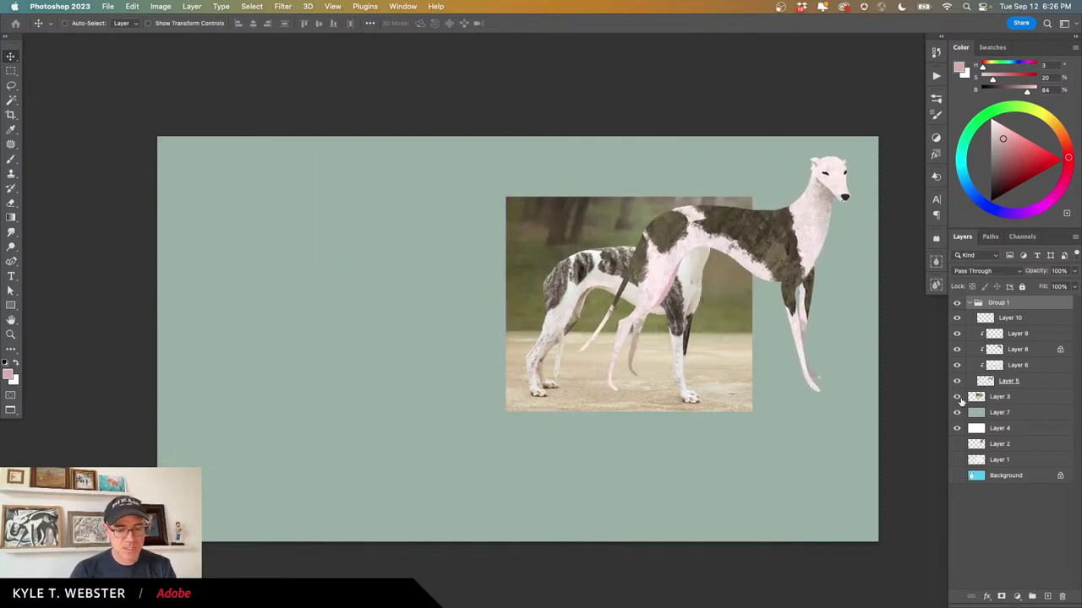
# Hide the greyhound reference photo on Layer 3 and add a new layer above the collapsed Group 1.
pyautogui.click(958, 397)
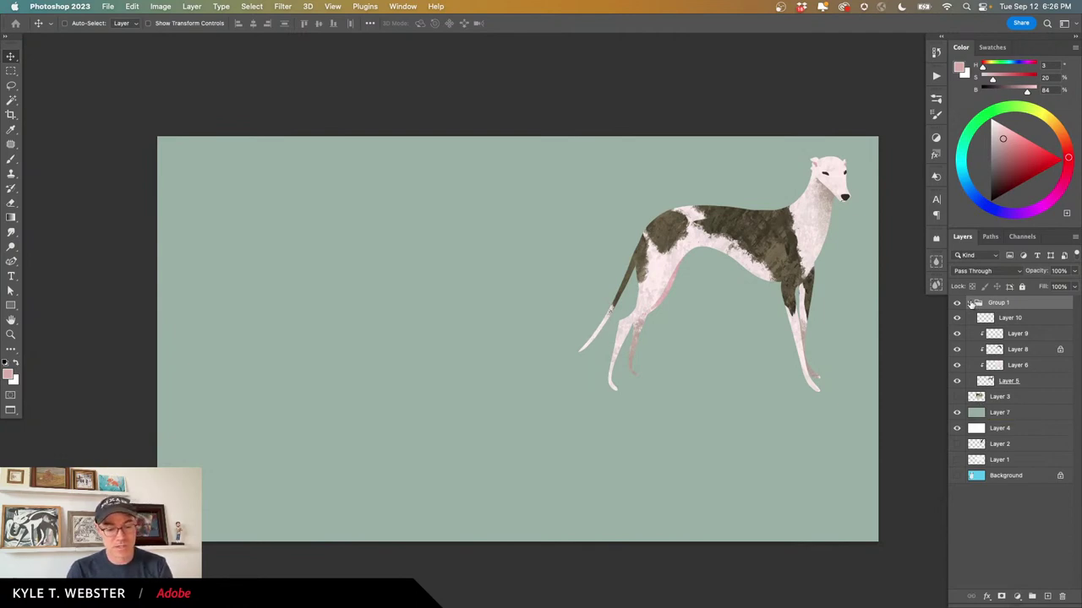
pyautogui.click(970, 303)
pyautogui.click(1046, 596)
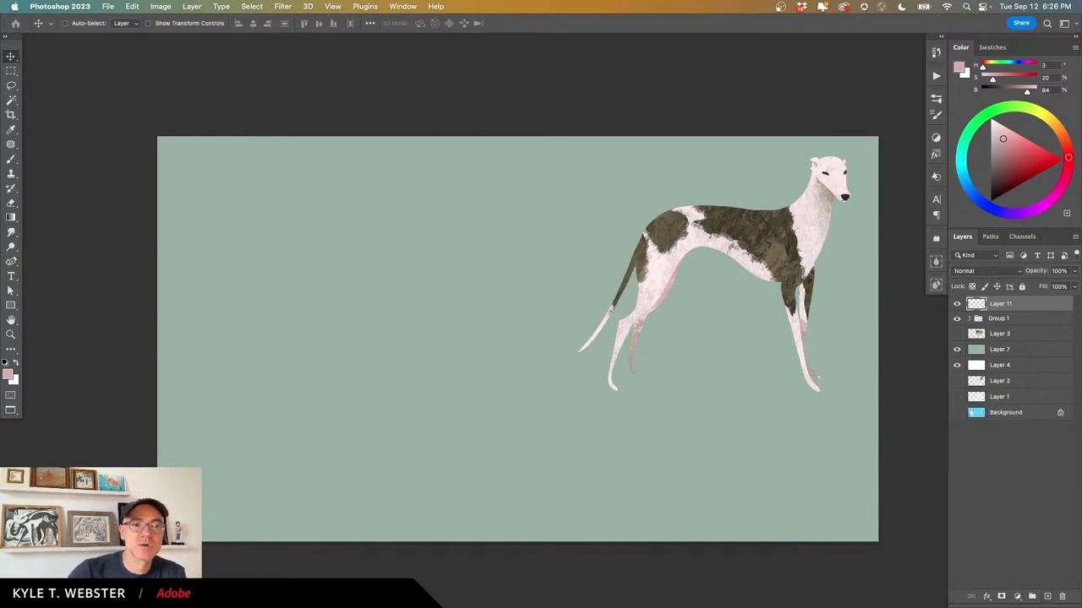
# Bring the sheepdog photo onto the canvas, scale it to about 301%, and place it over the greyhound's lower body.
pyautogui.press('Tab')
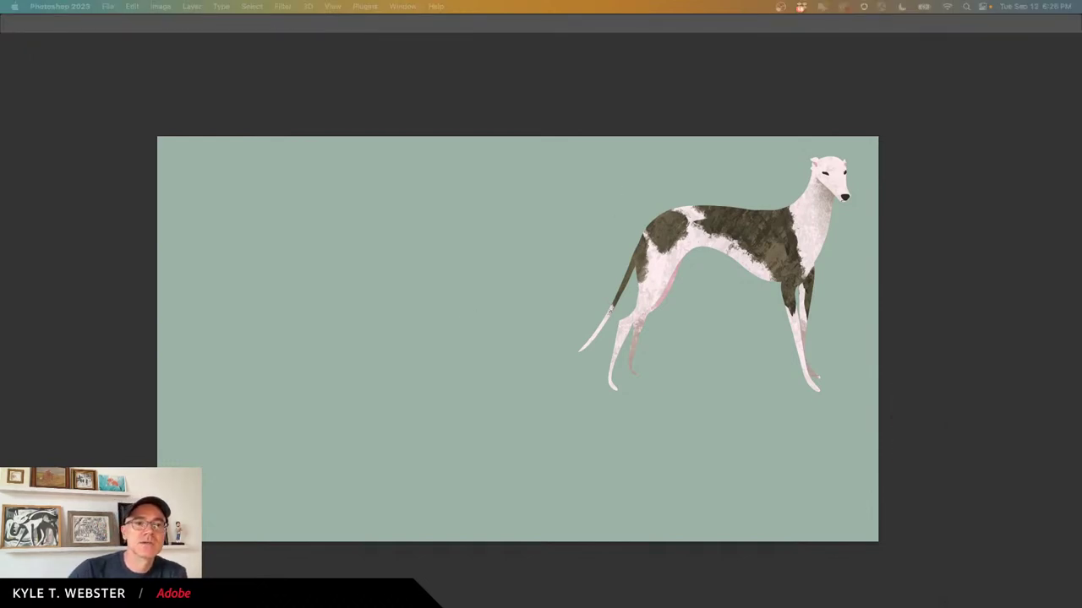
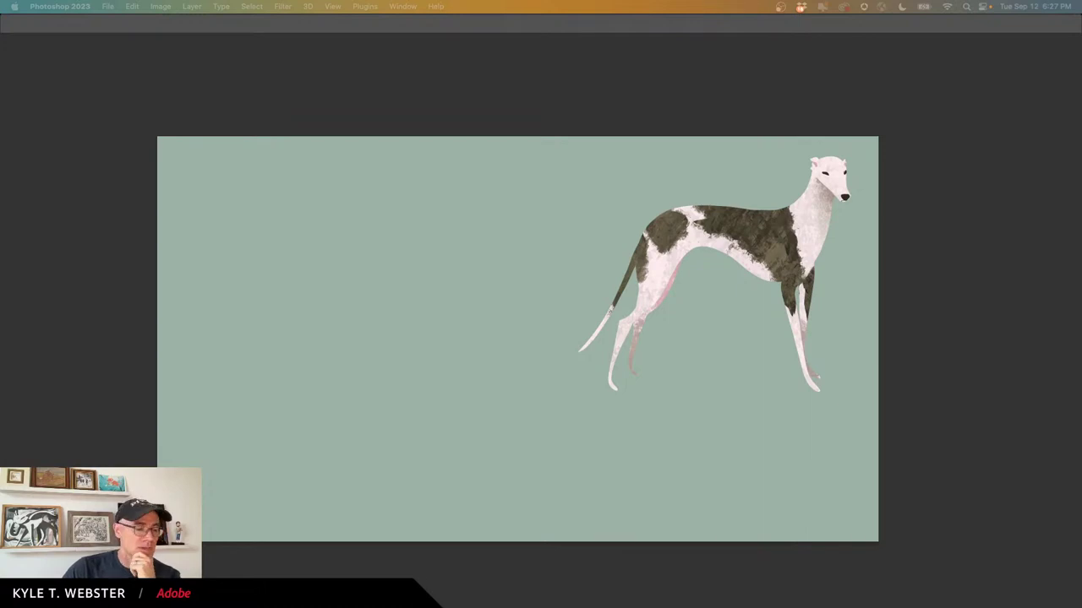
pyautogui.moveTo(987, 394); pyautogui.dragTo(408, 310)
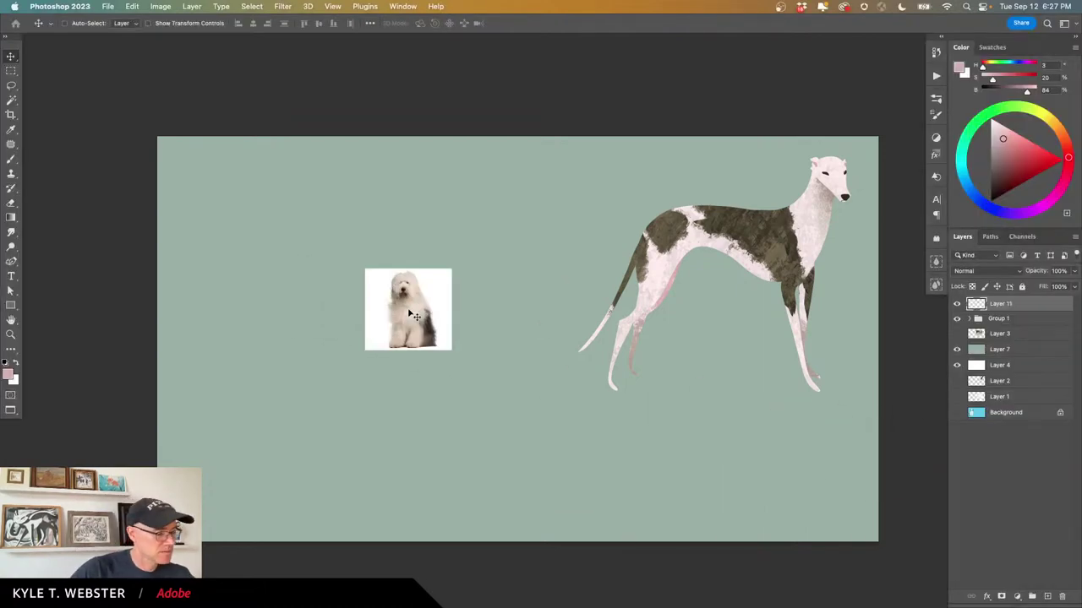
pyautogui.press('super+t')
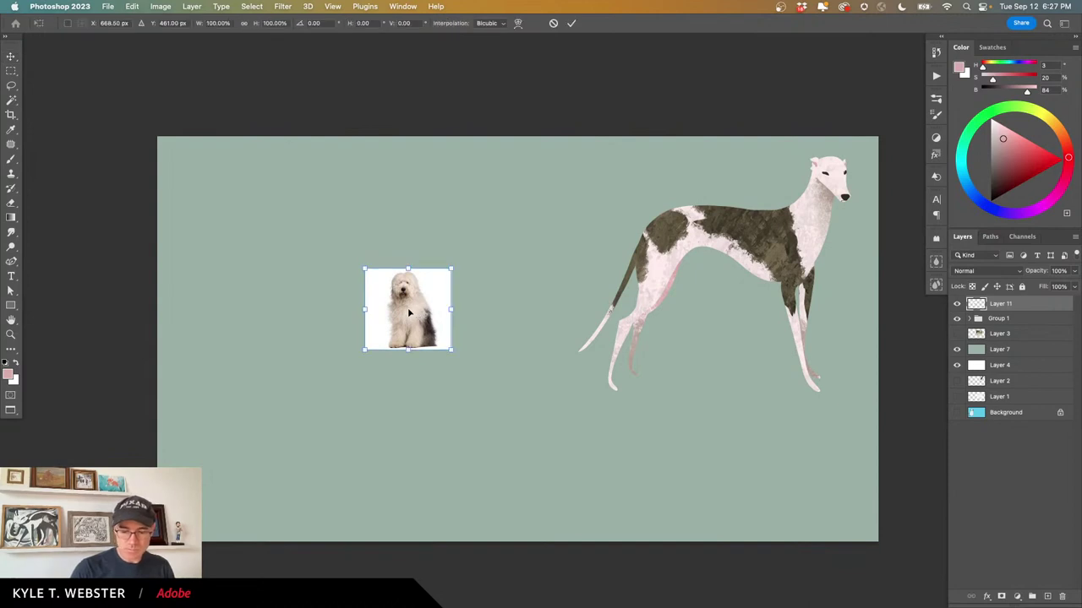
pyautogui.moveTo(450, 349); pyautogui.dragTo(625, 514)
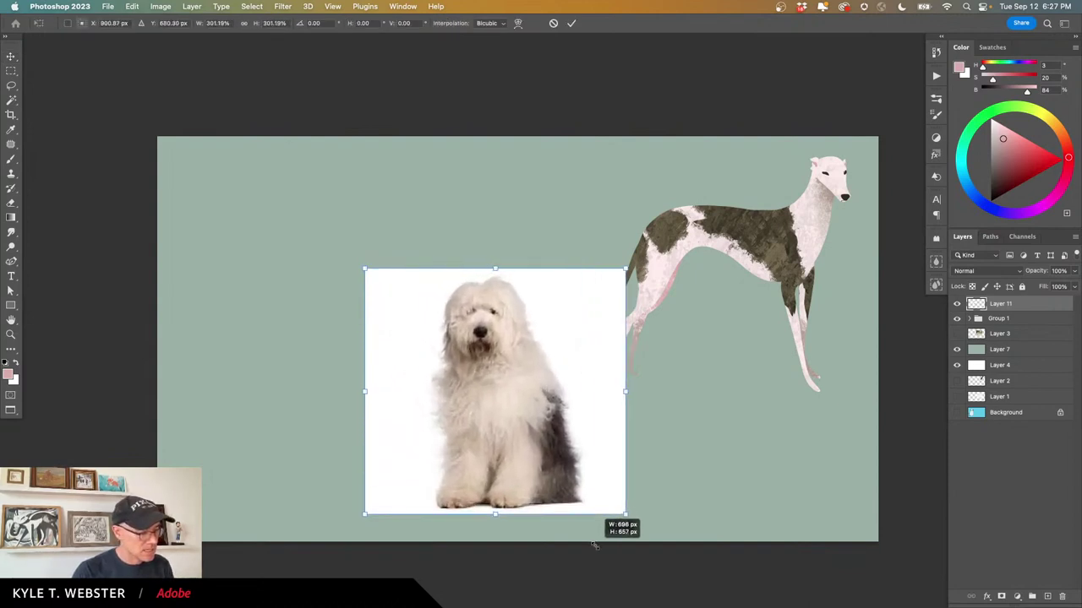
pyautogui.moveTo(449, 463); pyautogui.dragTo(689, 438)
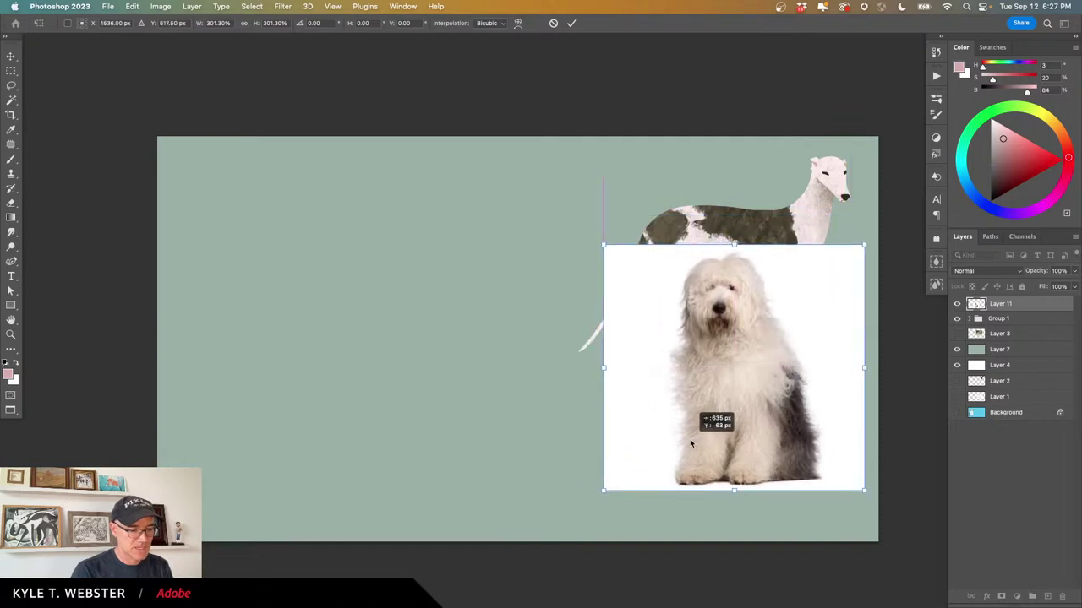
pyautogui.press('Return')
# Trim the empty white strips on both sides of the sheepdog in the photo using rectangular selections.
pyautogui.press('m')
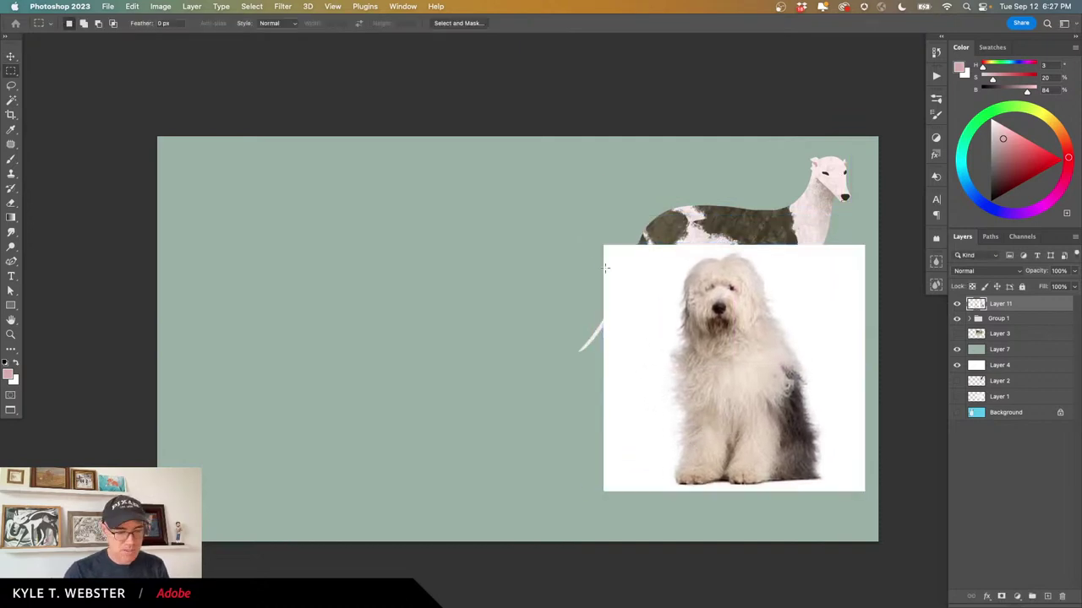
pyautogui.moveTo(580, 231); pyautogui.dragTo(662, 521)
pyautogui.press('Delete')
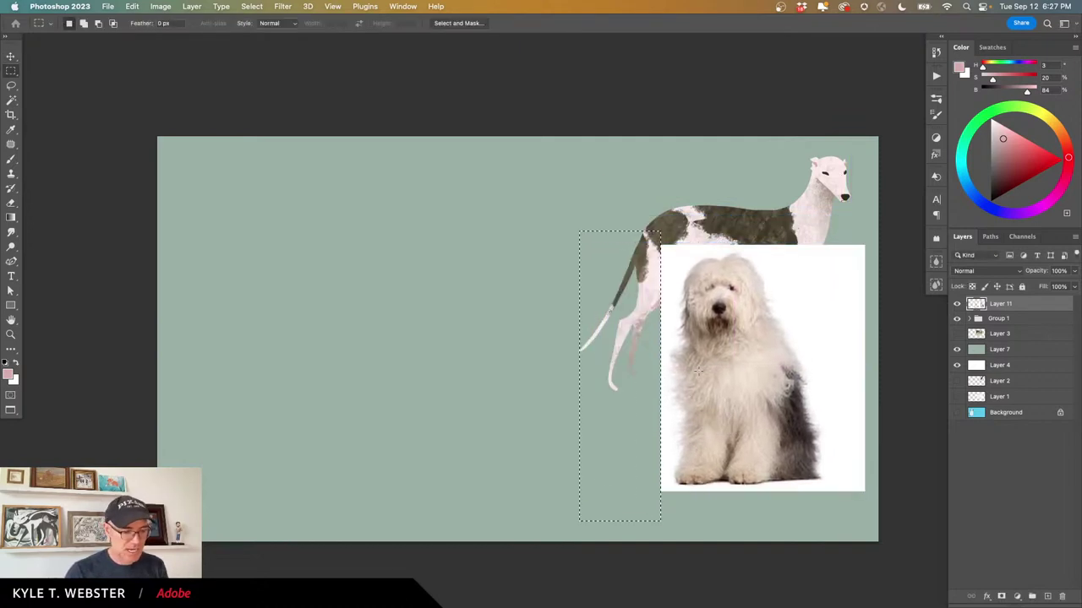
pyautogui.moveTo(821, 240); pyautogui.dragTo(878, 522)
pyautogui.press('Delete')
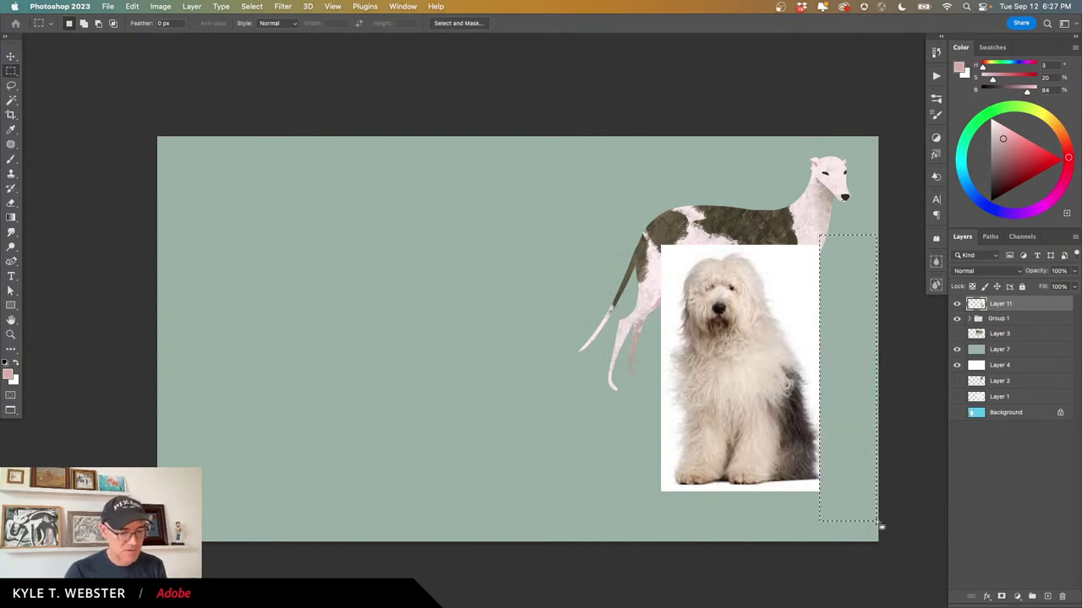
# Switch to the Brush tool and choose the GeoBot 1 brush from the brush library.
pyautogui.press('b')
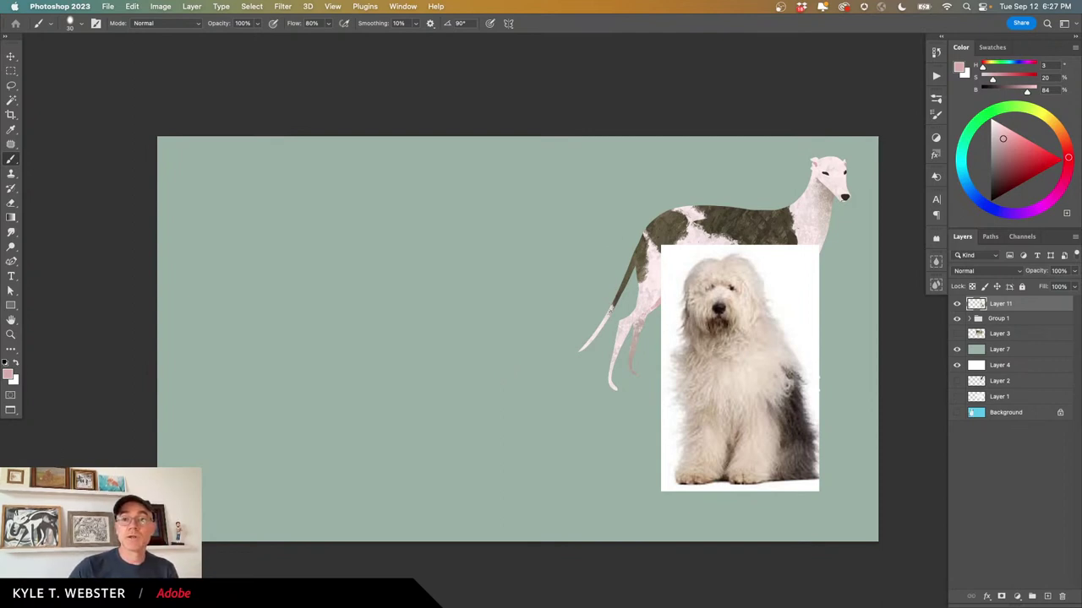
pyautogui.press('Tab')
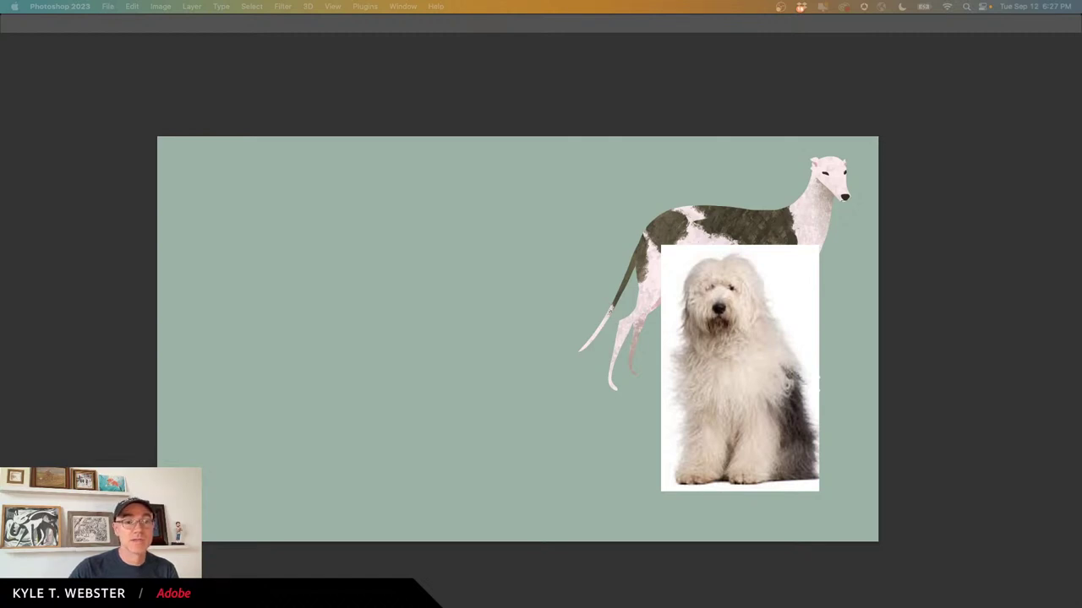
pyautogui.press('Tab')
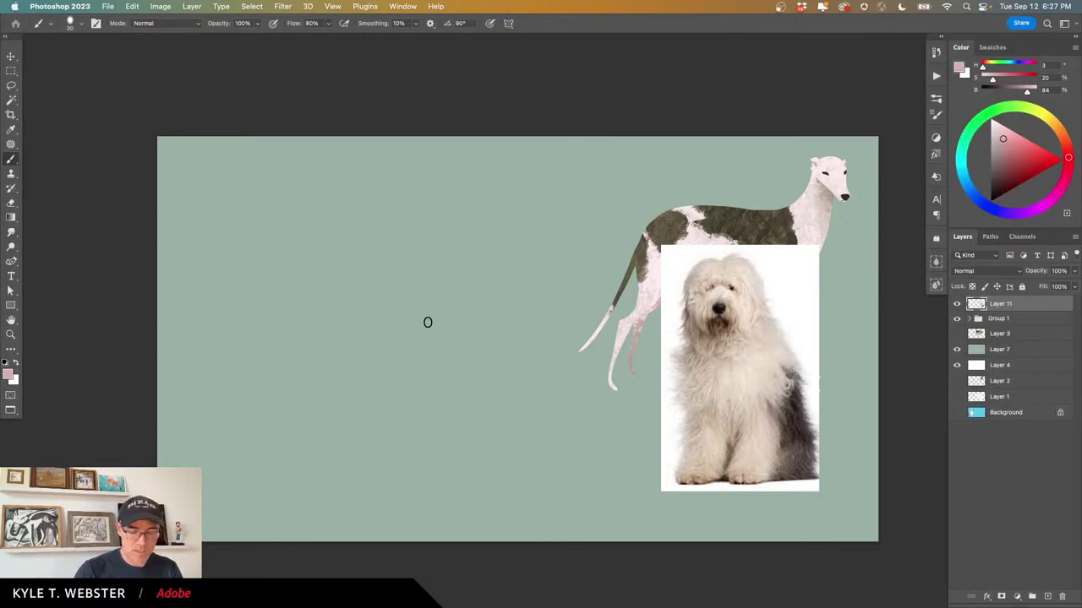
pyautogui.click(936, 99)
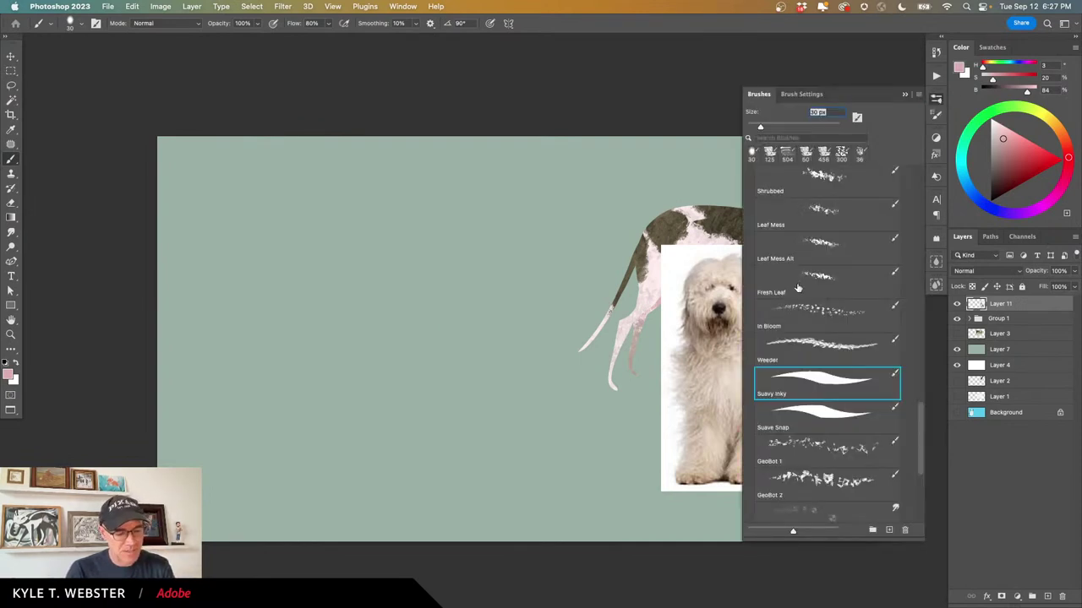
pyautogui.scroll(-3, 801, 398)
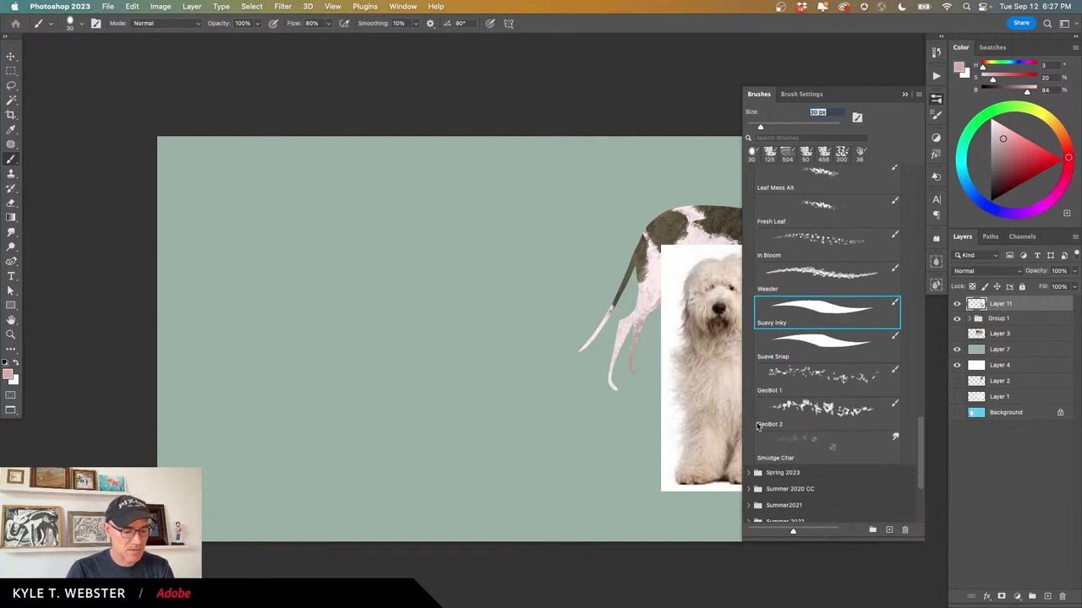
pyautogui.scroll(1, 758, 426)
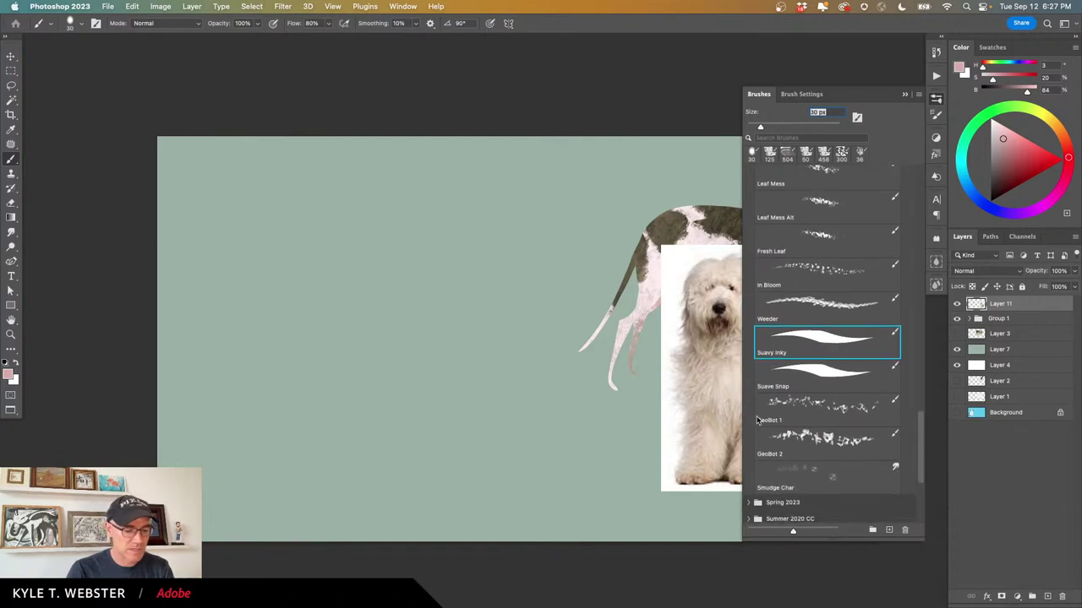
pyautogui.scroll(1, 758, 420)
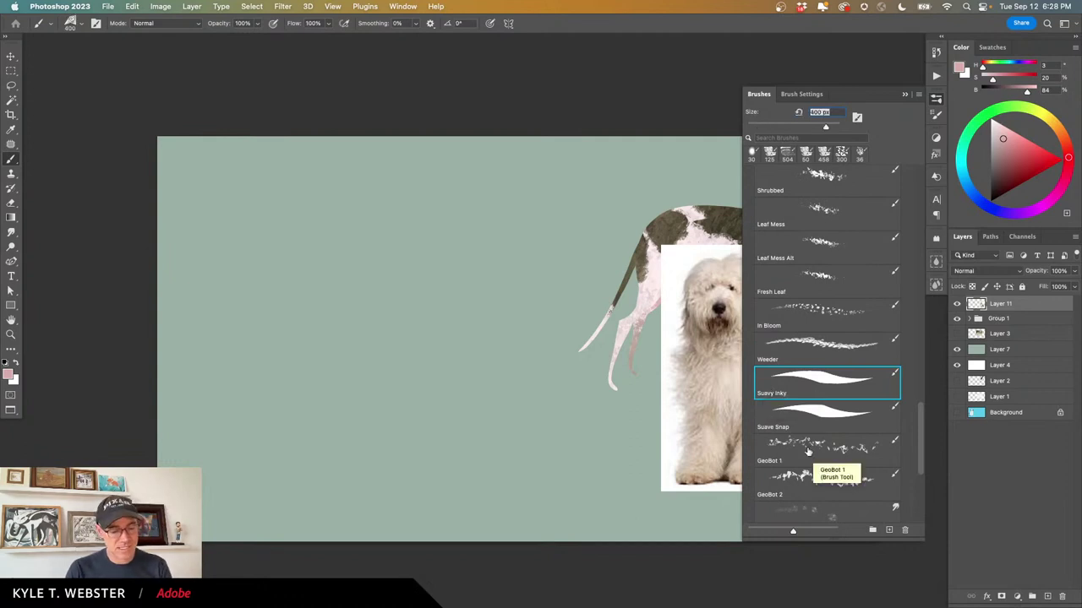
pyautogui.click(777, 439)
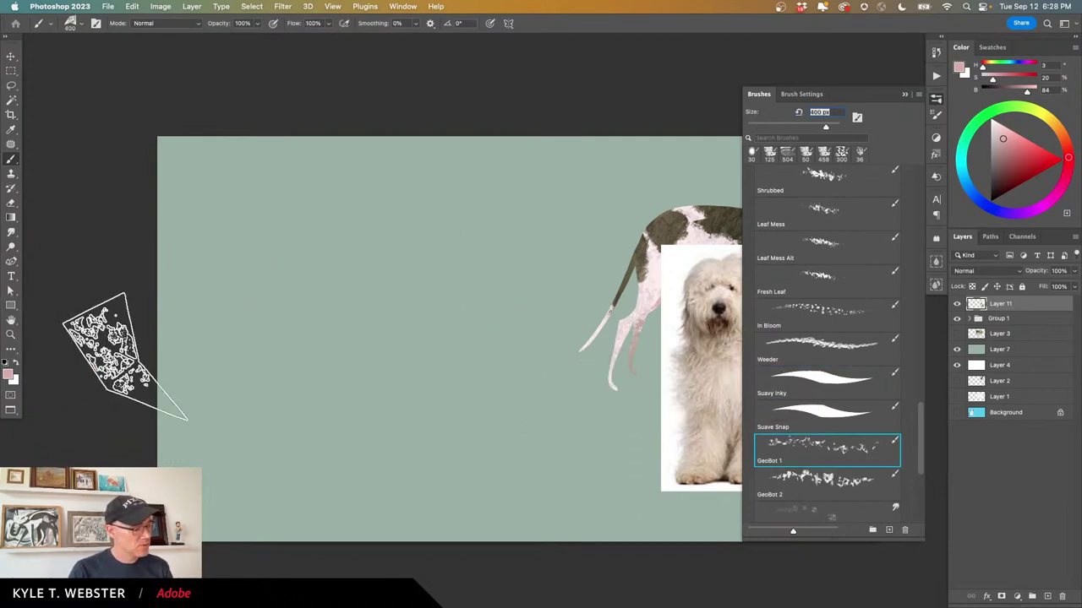
# Test the GeoBot 1 brush with pink strokes, undo them, and sample the sheepdog's cream head fur as the brush colour.
pyautogui.moveTo(124, 363)
pyautogui.mouseDown()
pyautogui.moveTo(431, 352)
pyautogui.moveTo(329, 365)
pyautogui.moveTo(398, 315)
pyautogui.moveTo(156, 300)
pyautogui.mouseUp()
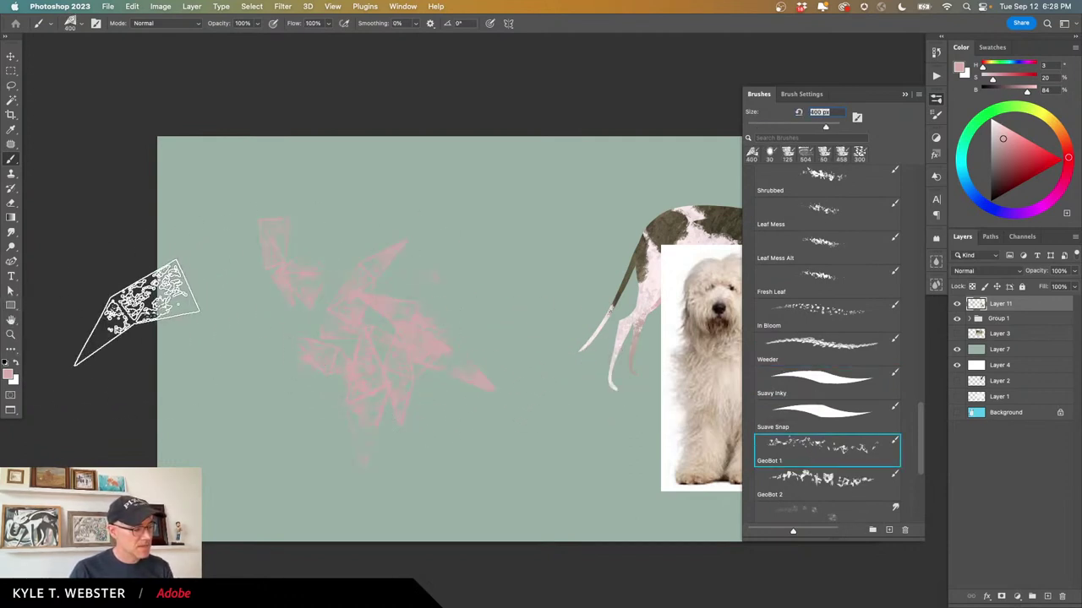
pyautogui.press('super+z')
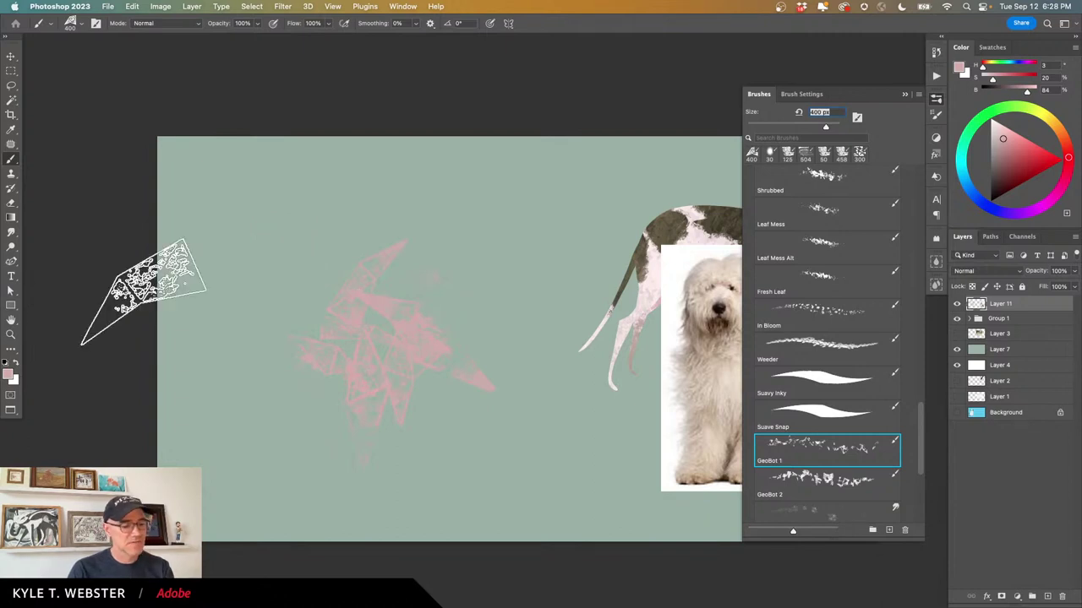
pyautogui.keyDown('alt'); pyautogui.click(712, 264); pyautogui.keyUp('alt')
pyautogui.press('super+z')
pyautogui.press('super+z')
pyautogui.press('super+z')
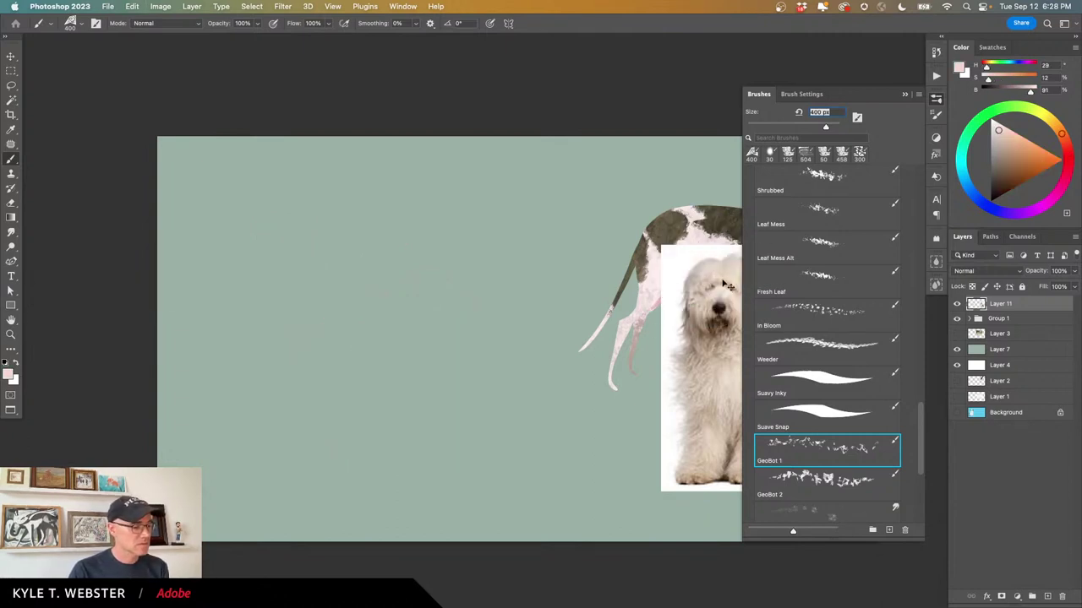
# Add a new layer and block in the sheepdog's cream body in the empty area beside the greyhound with a 175 px brush.
pyautogui.press('shift+super+z')
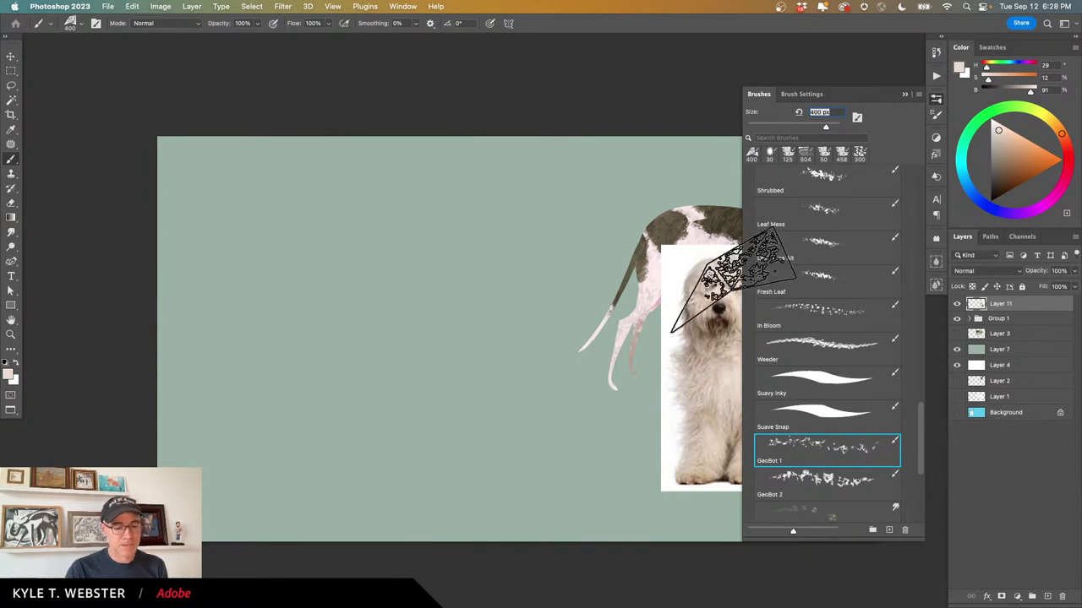
pyautogui.press('[')
pyautogui.press('[')
pyautogui.press('[')
pyautogui.press('[')
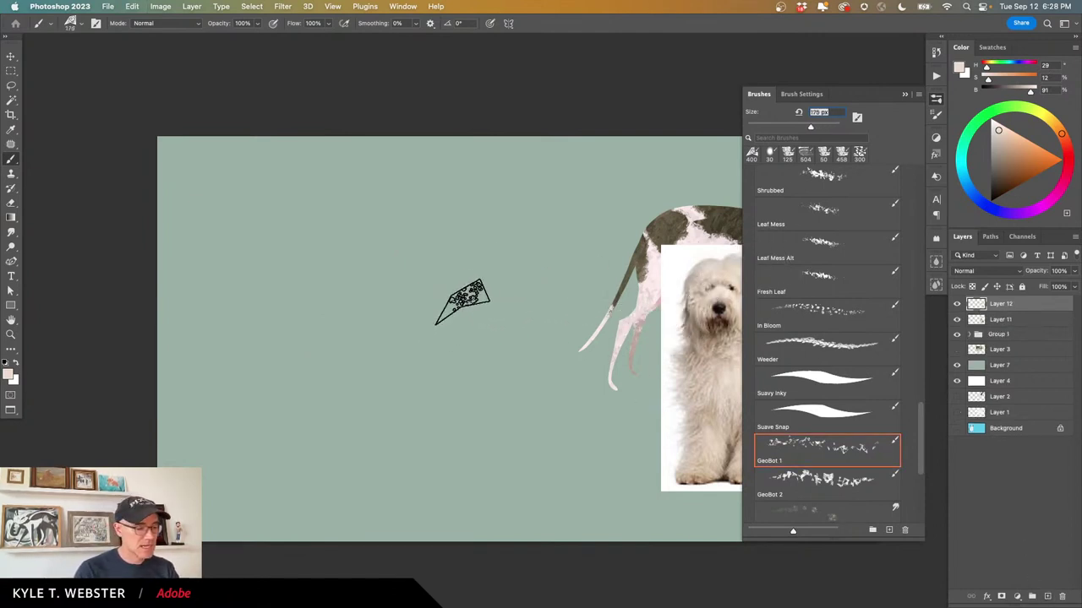
pyautogui.moveTo(428, 311); pyautogui.dragTo(356, 308)
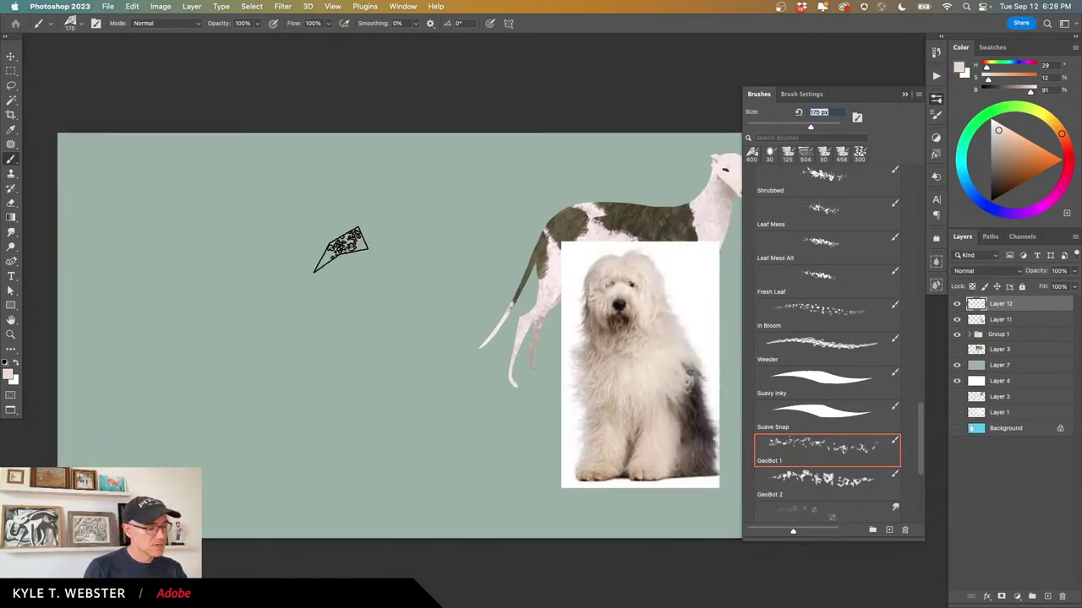
pyautogui.moveTo(346, 250)
pyautogui.mouseDown()
pyautogui.moveTo(372, 326)
pyautogui.moveTo(341, 253)
pyautogui.moveTo(348, 283)
pyautogui.moveTo(370, 283)
pyautogui.moveTo(326, 233)
pyautogui.moveTo(348, 269)
pyautogui.moveTo(364, 241)
pyautogui.moveTo(376, 304)
pyautogui.moveTo(341, 235)
pyautogui.moveTo(311, 225)
pyautogui.moveTo(303, 252)
pyautogui.moveTo(318, 240)
pyautogui.moveTo(320, 291)
pyautogui.moveTo(303, 313)
pyautogui.moveTo(332, 285)
pyautogui.moveTo(356, 294)
pyautogui.moveTo(355, 280)
pyautogui.moveTo(404, 368)
pyautogui.moveTo(354, 290)
pyautogui.moveTo(355, 382)
pyautogui.moveTo(326, 288)
pyautogui.moveTo(324, 340)
pyautogui.moveTo(362, 343)
pyautogui.moveTo(332, 284)
pyautogui.moveTo(372, 294)
pyautogui.moveTo(408, 404)
pyautogui.moveTo(392, 373)
pyautogui.moveTo(370, 373)
pyautogui.moveTo(359, 406)
pyautogui.moveTo(404, 392)
pyautogui.moveTo(417, 447)
pyautogui.moveTo(391, 421)
pyautogui.moveTo(365, 438)
pyautogui.moveTo(340, 364)
pyautogui.moveTo(326, 437)
pyautogui.moveTo(315, 343)
pyautogui.moveTo(292, 415)
pyautogui.moveTo(294, 360)
pyautogui.moveTo(293, 419)
pyautogui.moveTo(292, 373)
pyautogui.moveTo(284, 403)
pyautogui.moveTo(277, 365)
pyautogui.mouseUp()
# Reduce the brush to 90 px and then 70 px, and fill out the cream fur of the sheepdog's head, body and paws.
pyautogui.press('[')
pyautogui.press('[')
pyautogui.press('[')
pyautogui.press('[')
pyautogui.press('[')
pyautogui.press('[')
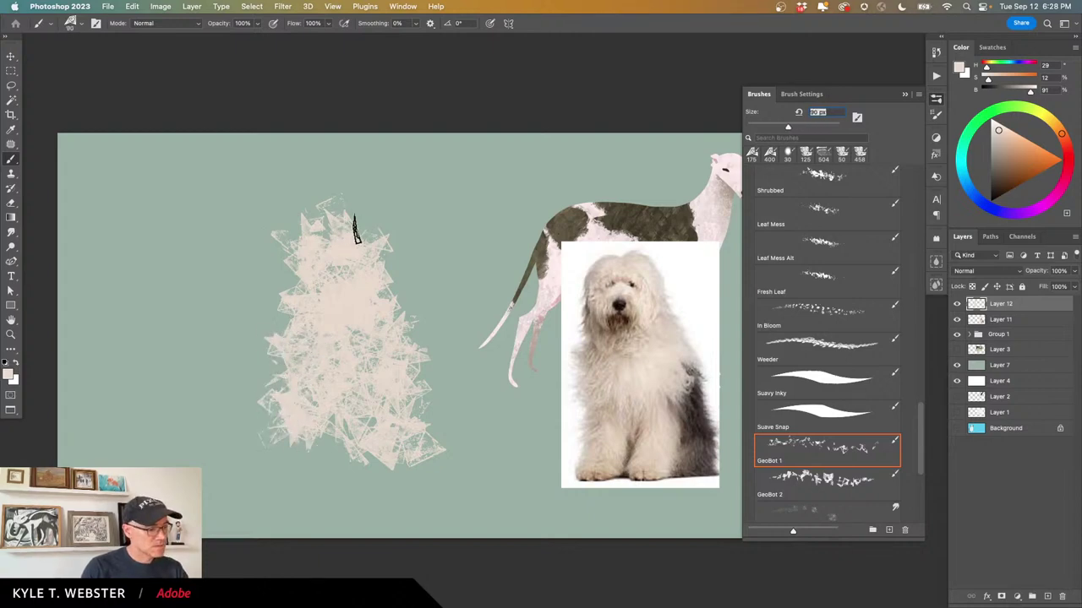
pyautogui.moveTo(372, 244)
pyautogui.mouseDown()
pyautogui.moveTo(346, 197)
pyautogui.moveTo(323, 217)
pyautogui.moveTo(342, 203)
pyautogui.moveTo(316, 218)
pyautogui.mouseUp()
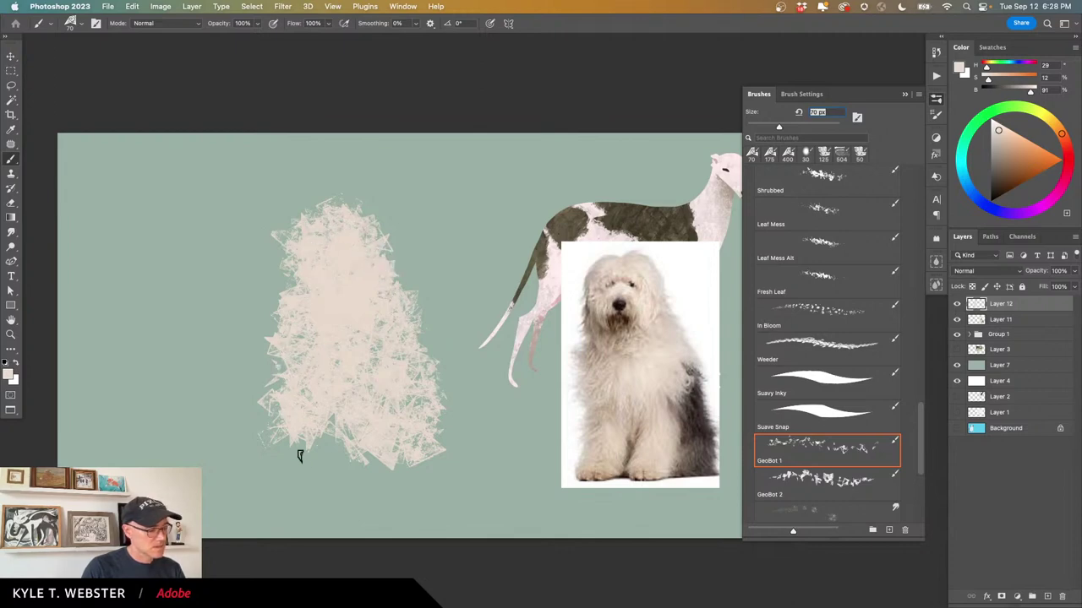
pyautogui.moveTo(308, 414)
pyautogui.mouseDown()
pyautogui.moveTo(289, 465)
pyautogui.moveTo(330, 431)
pyautogui.moveTo(310, 467)
pyautogui.moveTo(334, 449)
pyautogui.moveTo(328, 439)
pyautogui.moveTo(369, 468)
pyautogui.moveTo(350, 465)
pyautogui.moveTo(414, 463)
pyautogui.moveTo(429, 451)
pyautogui.moveTo(434, 458)
pyautogui.moveTo(398, 449)
pyautogui.moveTo(404, 397)
pyautogui.mouseUp()
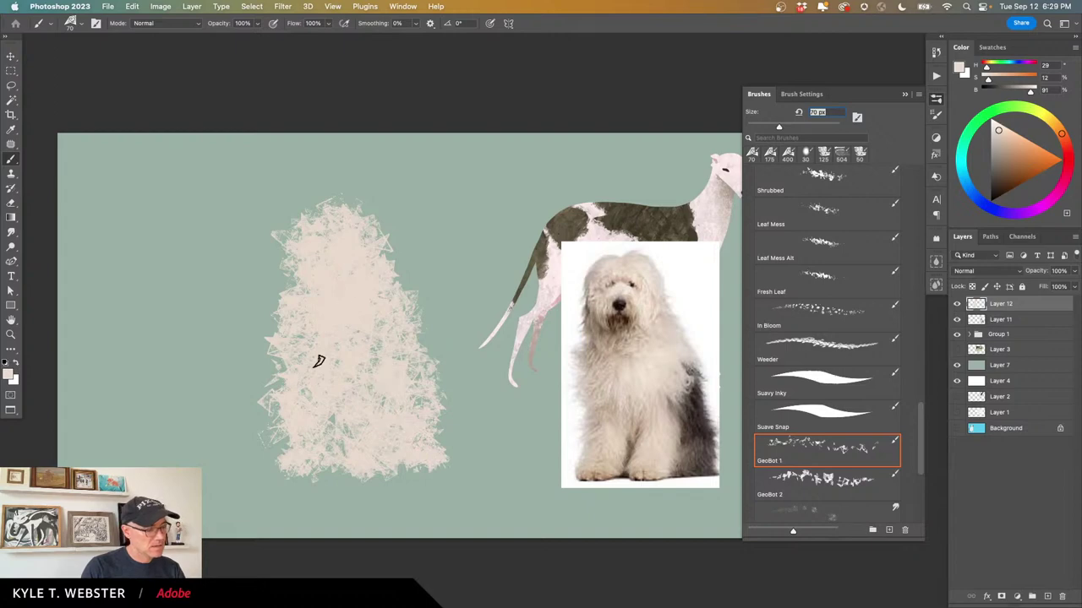
pyautogui.moveTo(295, 400)
pyautogui.mouseDown()
pyautogui.moveTo(282, 455)
pyautogui.moveTo(279, 412)
pyautogui.moveTo(279, 465)
pyautogui.moveTo(269, 462)
pyautogui.moveTo(301, 463)
pyautogui.moveTo(280, 471)
pyautogui.moveTo(377, 467)
pyautogui.mouseUp()
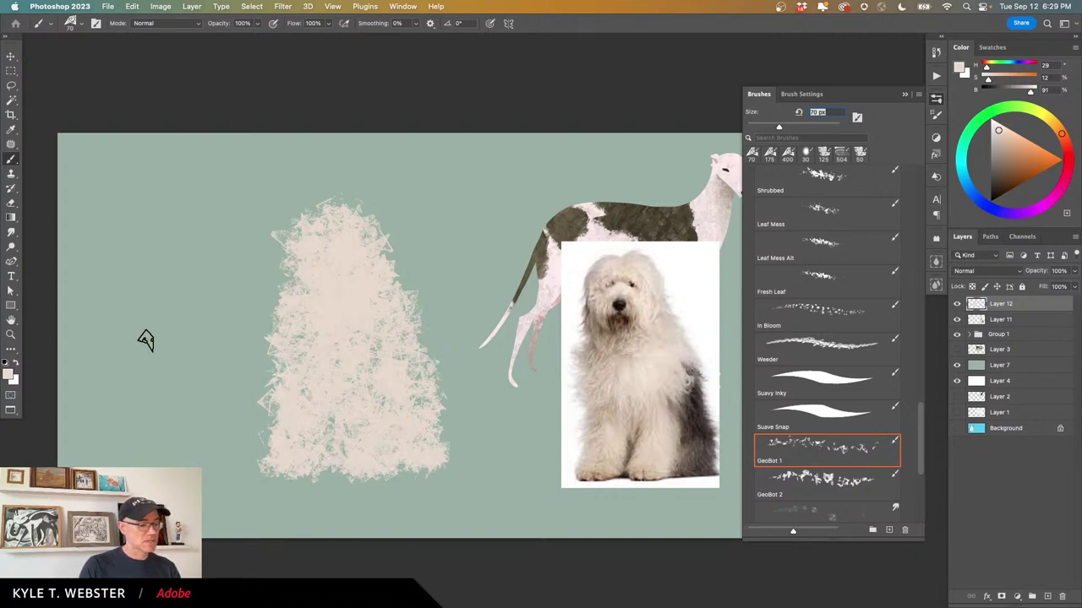
# Examine the geometric brush texture of the painted sheepdog fur up close.
pyautogui.click(11, 335)
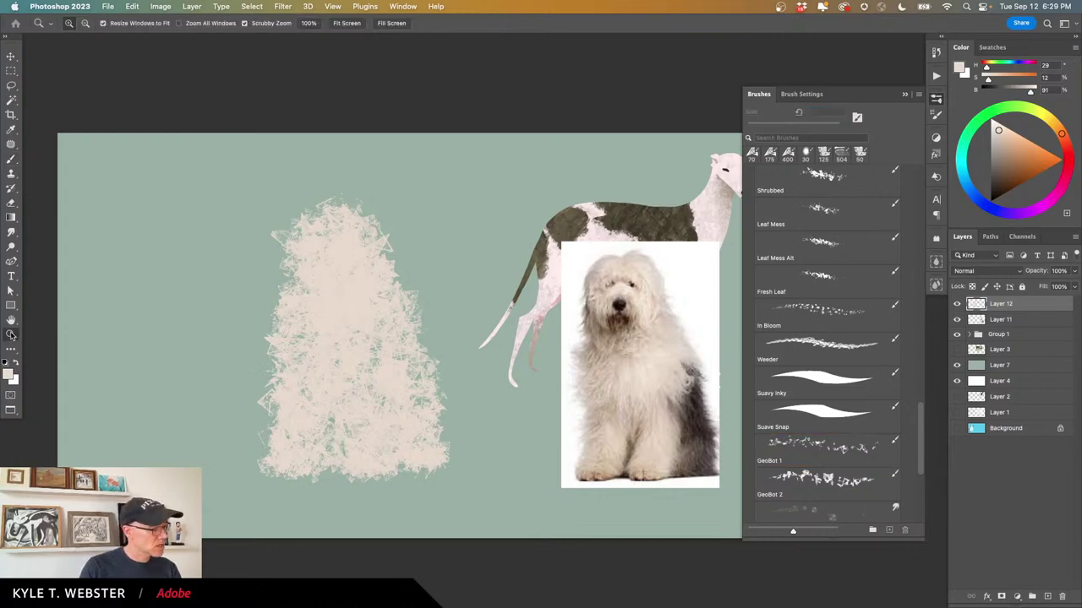
pyautogui.doubleClick(11, 335)
pyautogui.moveTo(164, 413); pyautogui.dragTo(277, 404)
pyautogui.click(259, 387)
pyautogui.moveTo(259, 221); pyautogui.dragTo(263, 403)
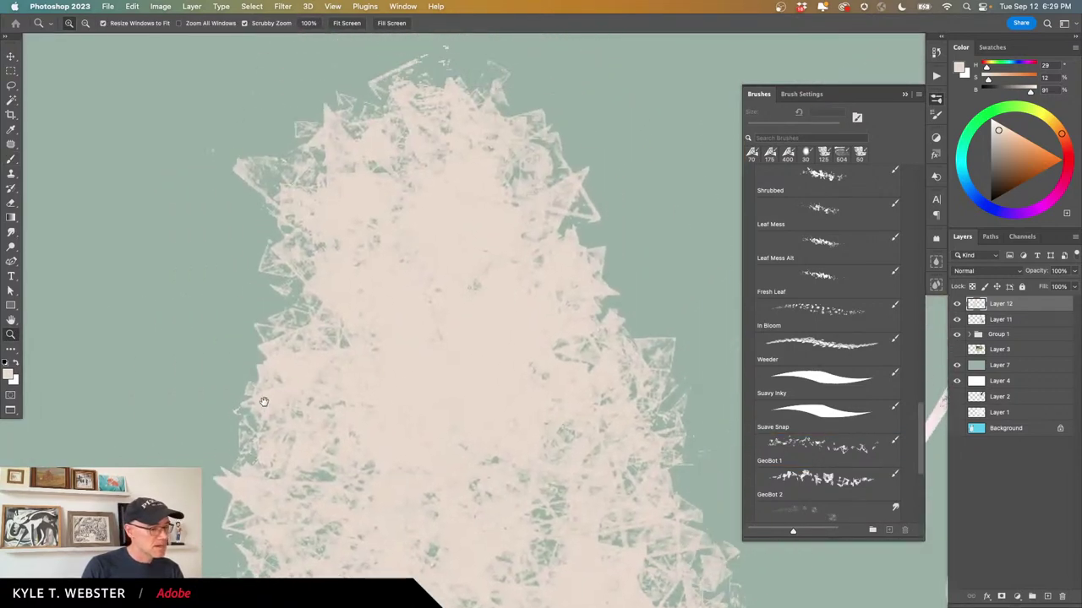
pyautogui.keyDown('alt'); pyautogui.click(350, 459); pyautogui.keyUp('alt')
pyautogui.keyDown('alt'); pyautogui.click(351, 459); pyautogui.keyUp('alt')
pyautogui.moveTo(327, 476); pyautogui.dragTo(203, 304)
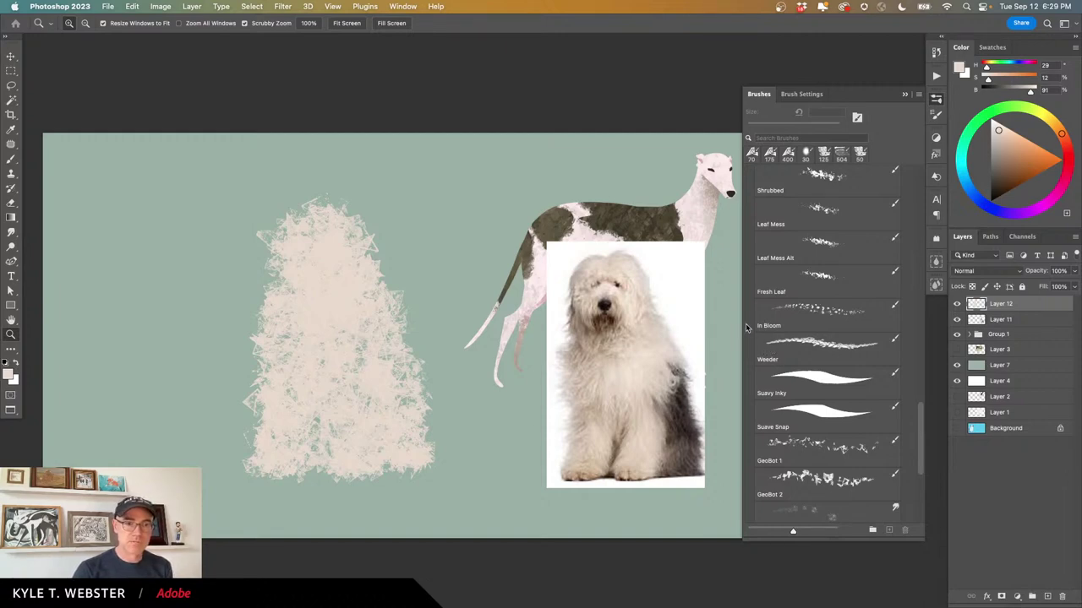
# Lock Layer 12's transparent pixels and paint the sheepdog's dark rear patch at 90 px in the near-black sampled from the photo.
pyautogui.press('b')
pyautogui.keyDown('alt'); pyautogui.click(684, 395); pyautogui.keyUp('alt')
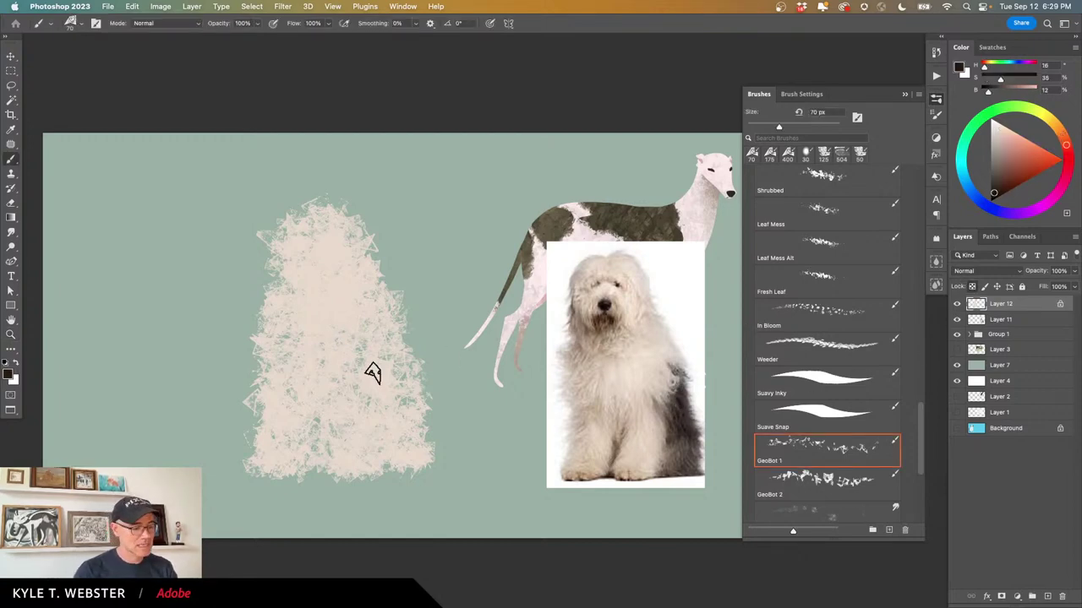
pyautogui.press(']')
pyautogui.press(']')
pyautogui.moveTo(404, 347)
pyautogui.mouseDown()
pyautogui.moveTo(406, 412)
pyautogui.moveTo(402, 359)
pyautogui.moveTo(417, 419)
pyautogui.moveTo(439, 439)
pyautogui.moveTo(407, 423)
pyautogui.moveTo(391, 458)
pyautogui.moveTo(369, 401)
pyautogui.moveTo(382, 397)
pyautogui.moveTo(386, 488)
pyautogui.moveTo(435, 465)
pyautogui.moveTo(396, 329)
pyautogui.mouseUp()
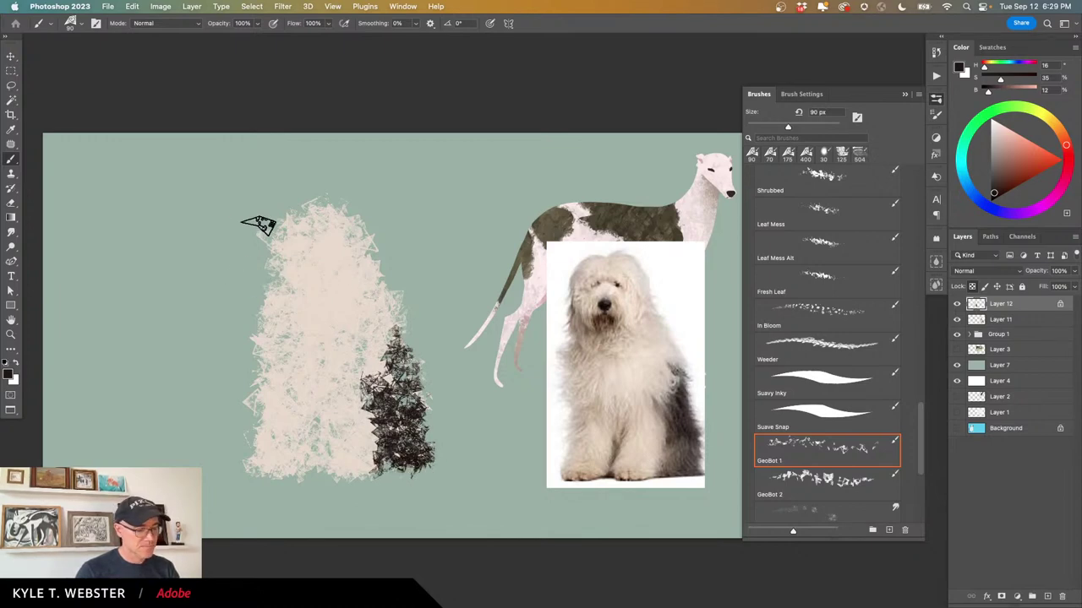
# Paint a taupe shadow under the sheepdog's muzzle at 90 px and soften its edges with the cream fur color.
pyautogui.keyDown('alt'); pyautogui.click(597, 336); pyautogui.keyUp('alt')
pyautogui.moveTo(313, 309)
pyautogui.mouseDown()
pyautogui.moveTo(285, 285)
pyautogui.moveTo(313, 305)
pyautogui.moveTo(345, 289)
pyautogui.moveTo(275, 314)
pyautogui.mouseUp()
pyautogui.keyDown('alt'); pyautogui.click(284, 272); pyautogui.keyUp('alt')
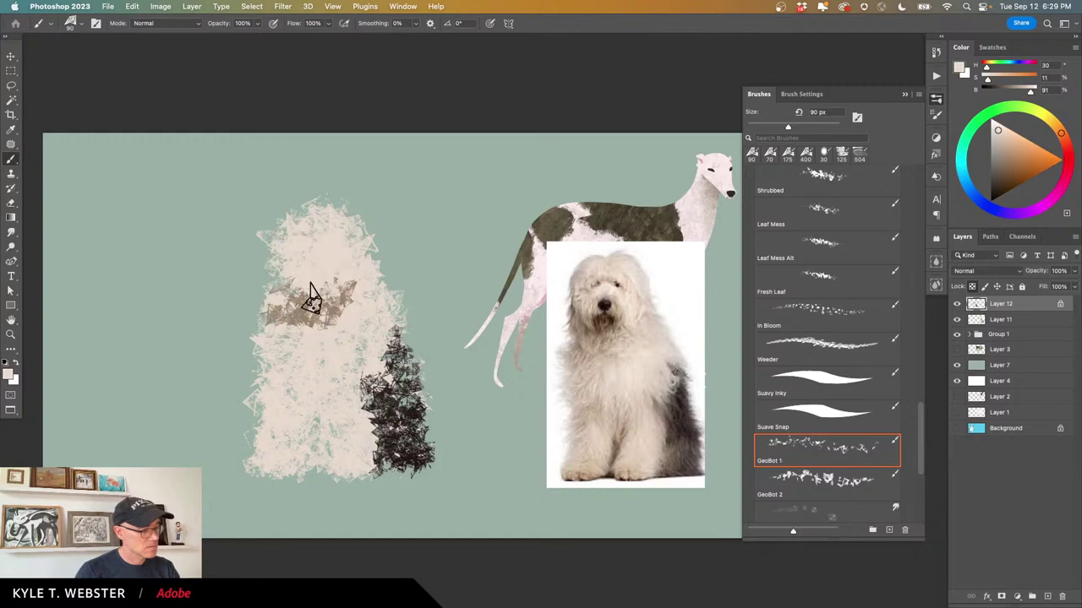
pyautogui.keyDown('alt'); pyautogui.click(332, 299); pyautogui.keyUp('alt')
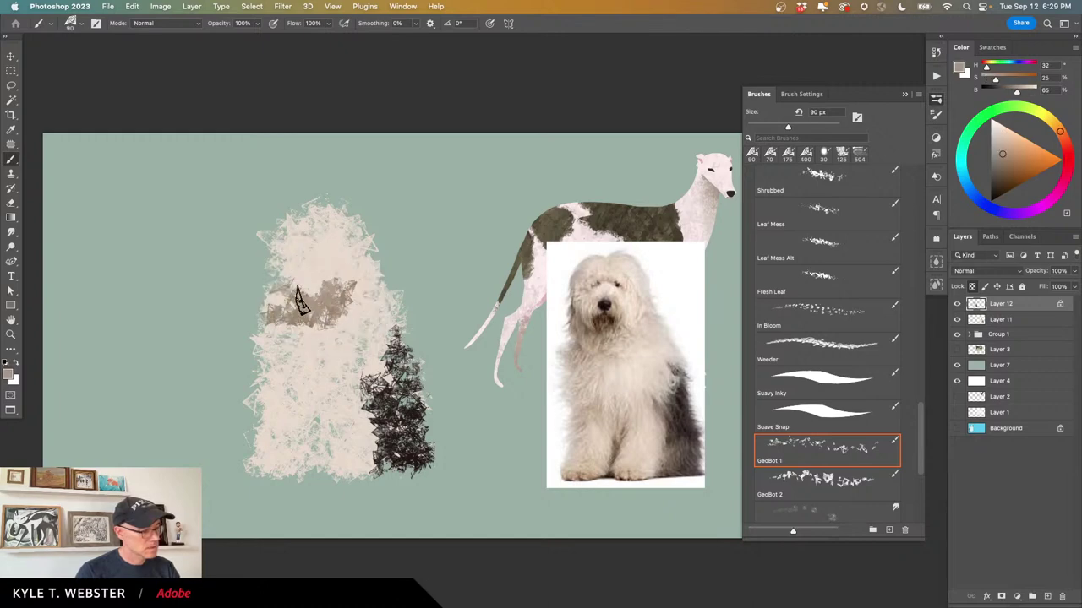
pyautogui.moveTo(281, 289)
pyautogui.mouseDown()
pyautogui.moveTo(321, 308)
pyautogui.moveTo(301, 294)
pyautogui.moveTo(308, 272)
pyautogui.mouseUp()
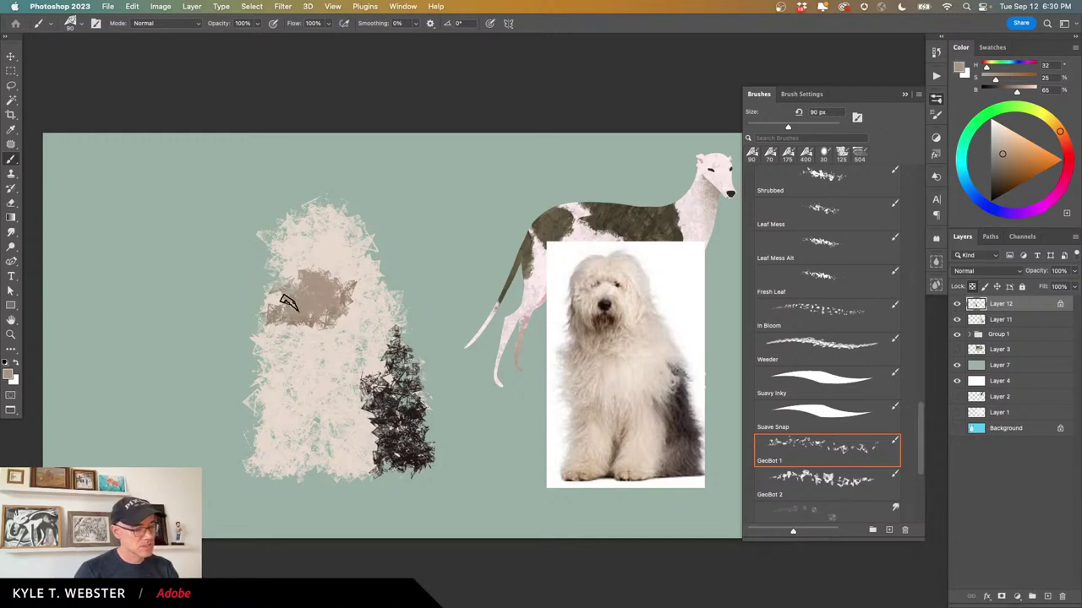
pyautogui.keyDown('alt'); pyautogui.click(332, 300); pyautogui.keyUp('alt')
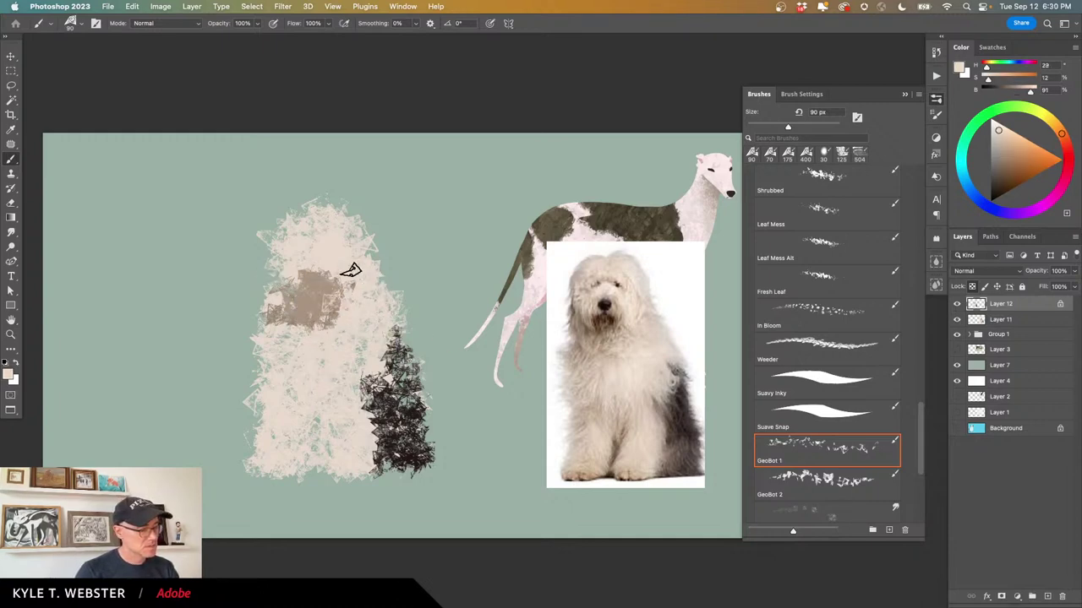
pyautogui.moveTo(340, 286)
pyautogui.mouseDown()
pyautogui.moveTo(323, 335)
pyautogui.moveTo(317, 313)
pyautogui.moveTo(302, 317)
pyautogui.moveTo(322, 326)
pyautogui.moveTo(283, 313)
pyautogui.moveTo(283, 331)
pyautogui.moveTo(269, 328)
pyautogui.moveTo(262, 300)
pyautogui.mouseUp()
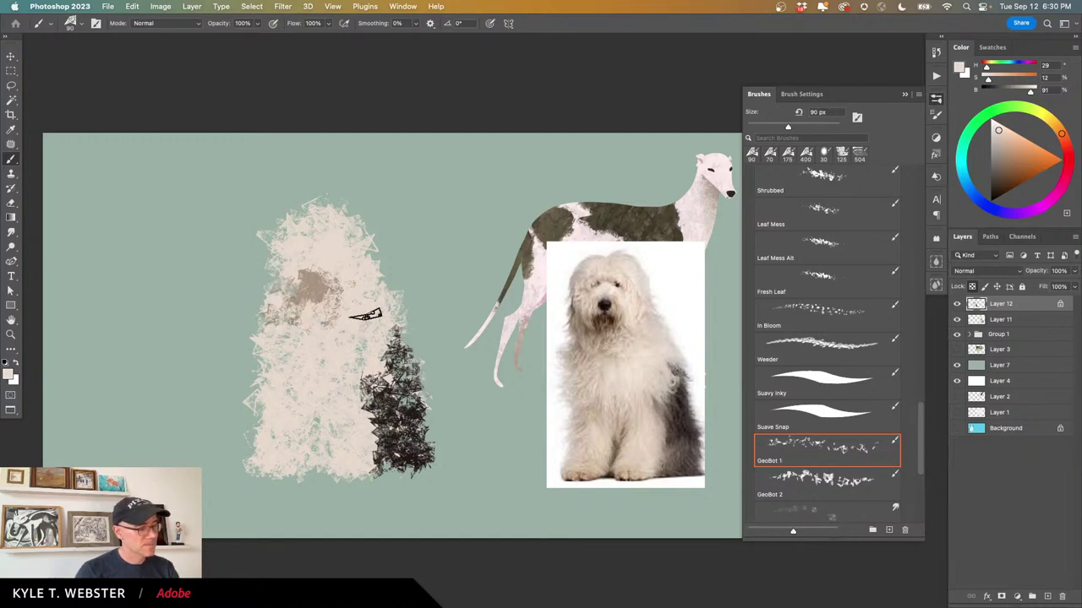
# Paint the sheepdog's nose at 40 px and its two eyes at 25 px in the near-black sampled from the rear patch.
pyautogui.keyDown('alt'); pyautogui.click(409, 403); pyautogui.keyUp('alt')
pyautogui.press('[')
pyautogui.press('[')
pyautogui.press('[')
pyautogui.press('[')
pyautogui.press('[')
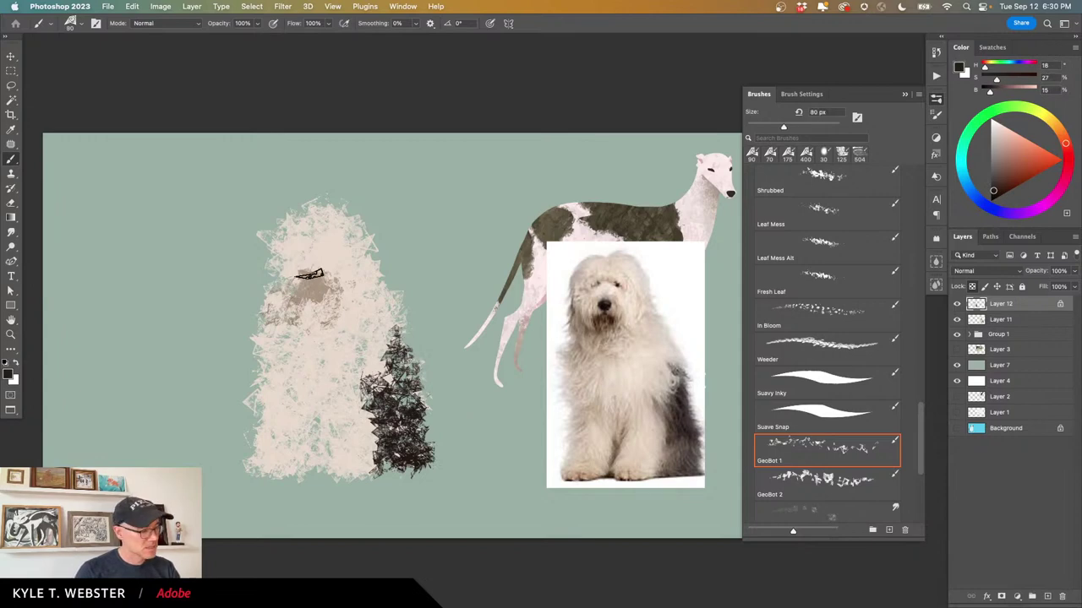
pyautogui.moveTo(310, 272); pyautogui.dragTo(311, 269)
pyautogui.press('[')
pyautogui.click(311, 268)
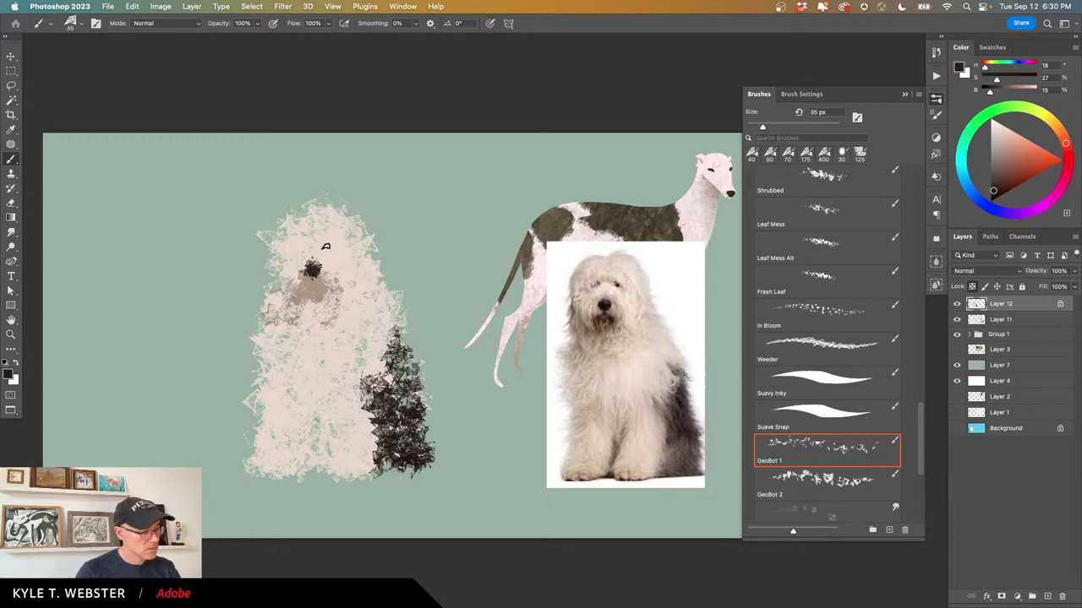
pyautogui.click(327, 244)
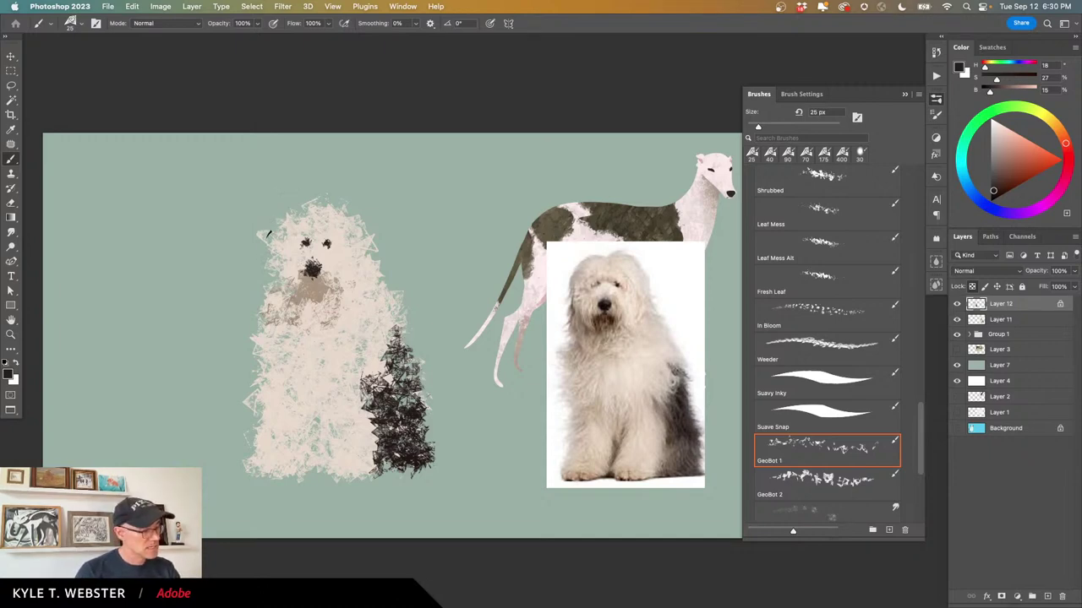
# Unlock Layer 12's transparent pixels and trim the stray fur around the sheepdog's head and shoulders with the brush at 45 px.
pyautogui.click(975, 319)
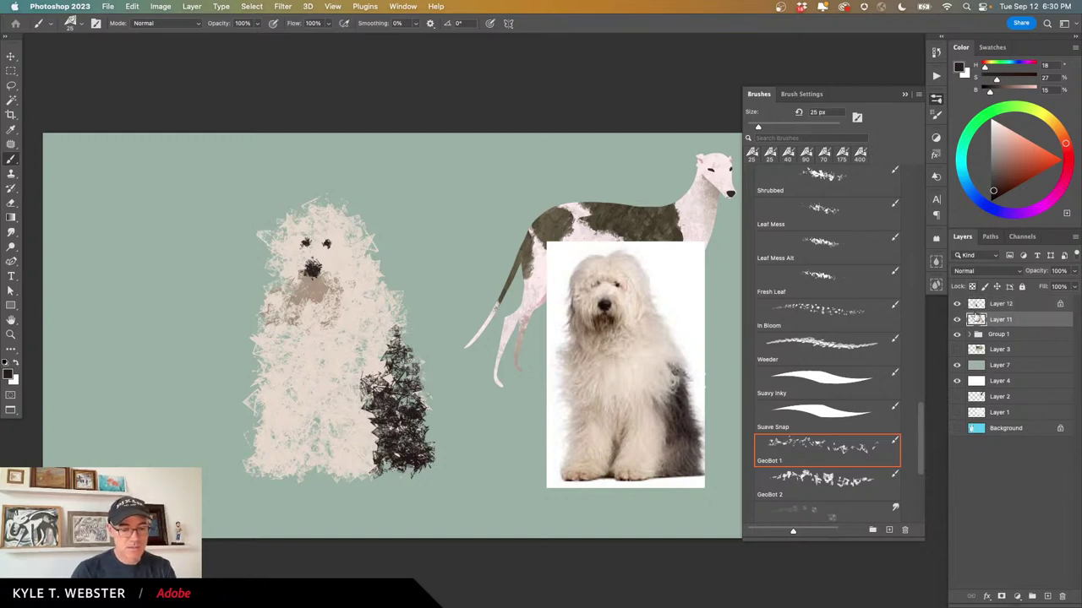
pyautogui.click(976, 305)
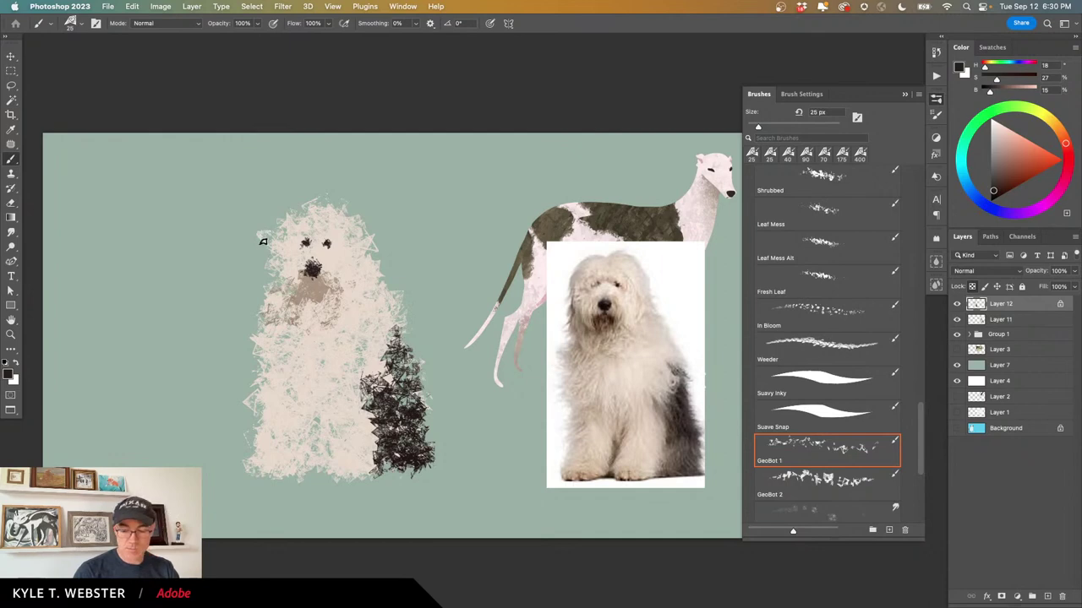
pyautogui.press(']')
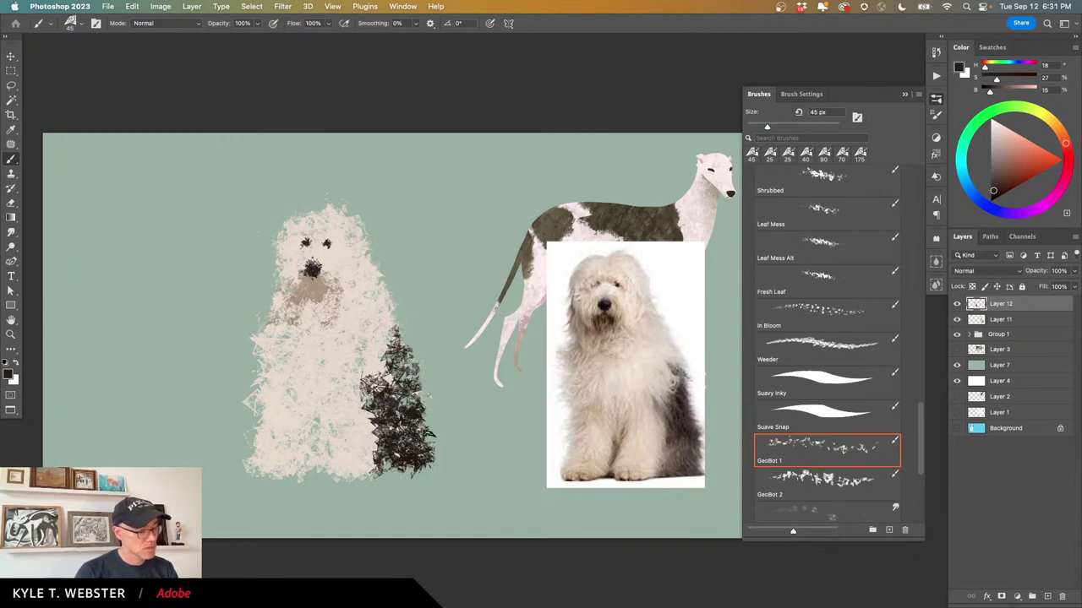
pyautogui.click(145, 24)
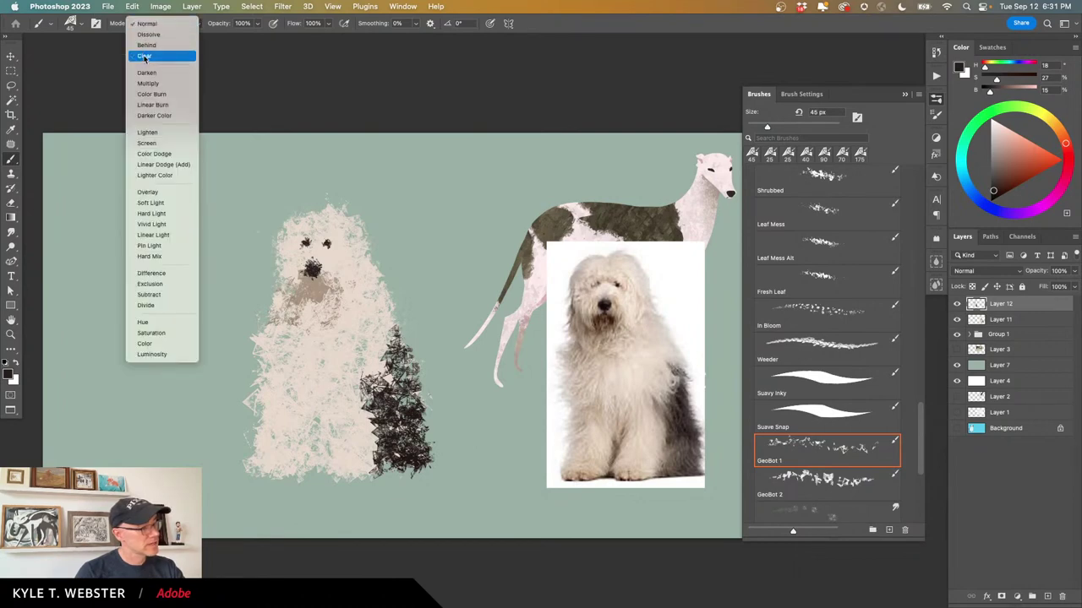
pyautogui.click(147, 24)
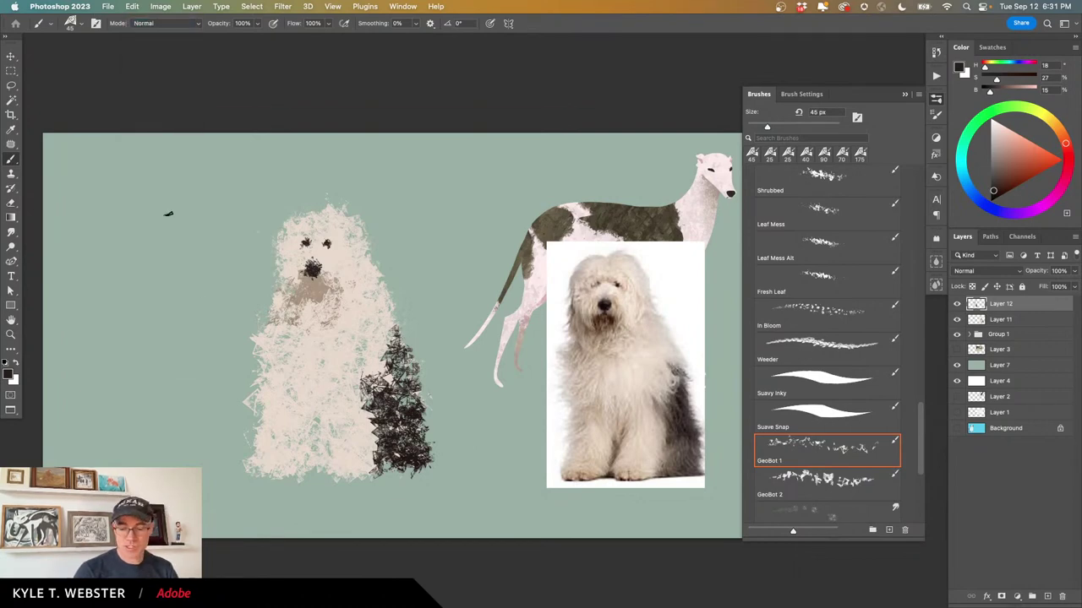
# Refine the sheepdog's head fur, eyes, nose and muzzle at 45 px with cream, taupe and near-black sampled from the painting.
pyautogui.keyDown('alt'); pyautogui.click(326, 212); pyautogui.keyUp('alt')
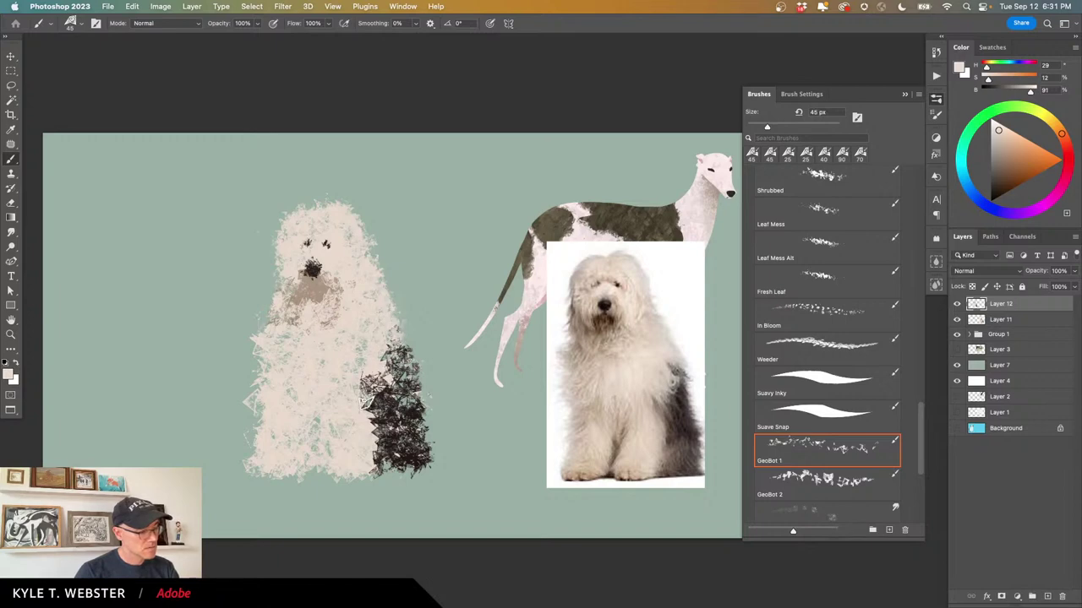
pyautogui.keyDown('alt'); pyautogui.click(315, 286); pyautogui.keyUp('alt')
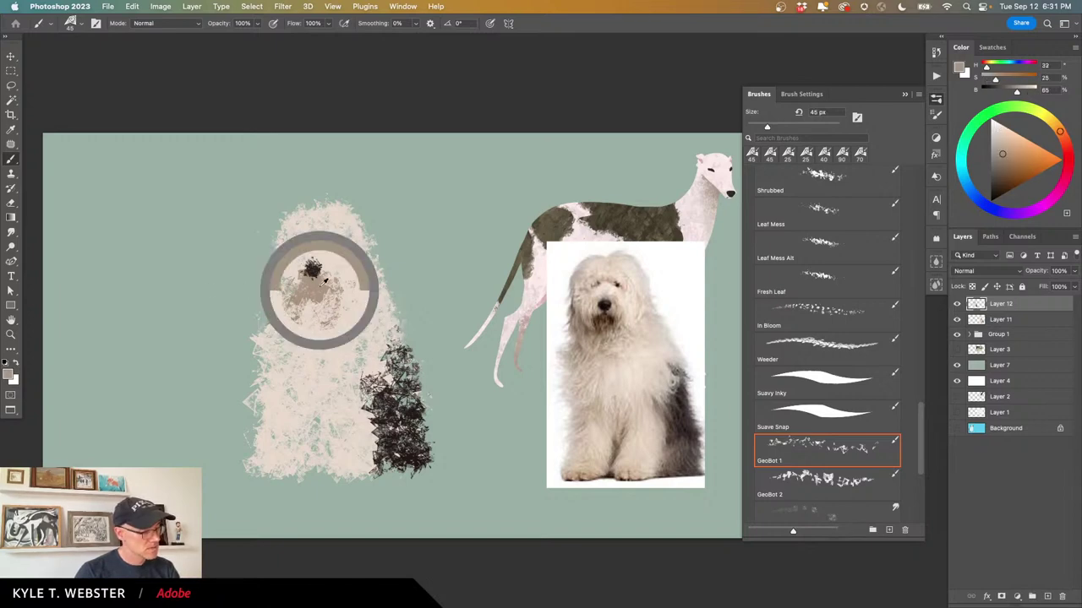
pyautogui.keyDown('alt'); pyautogui.click(314, 268); pyautogui.keyUp('alt')
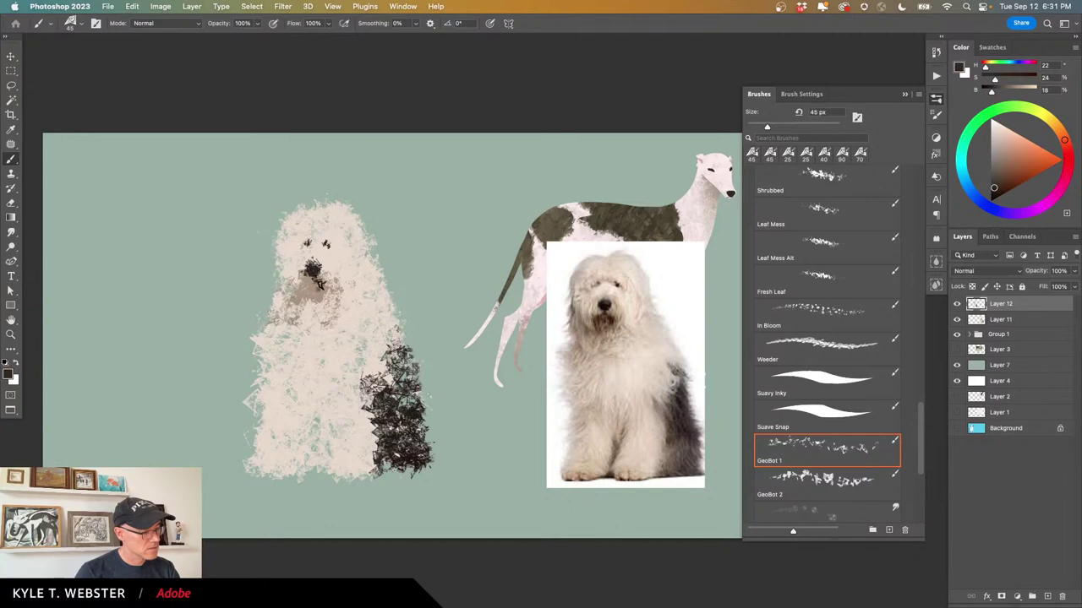
pyautogui.keyDown('alt'); pyautogui.click(309, 289); pyautogui.keyUp('alt')
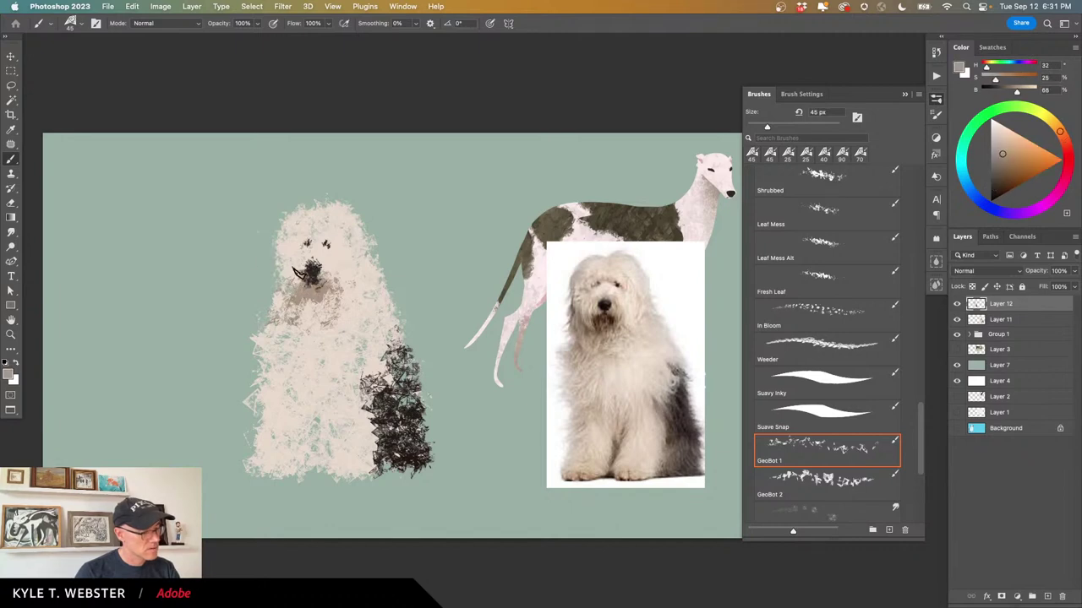
pyautogui.keyDown('alt'); pyautogui.click(296, 265); pyautogui.keyUp('alt')
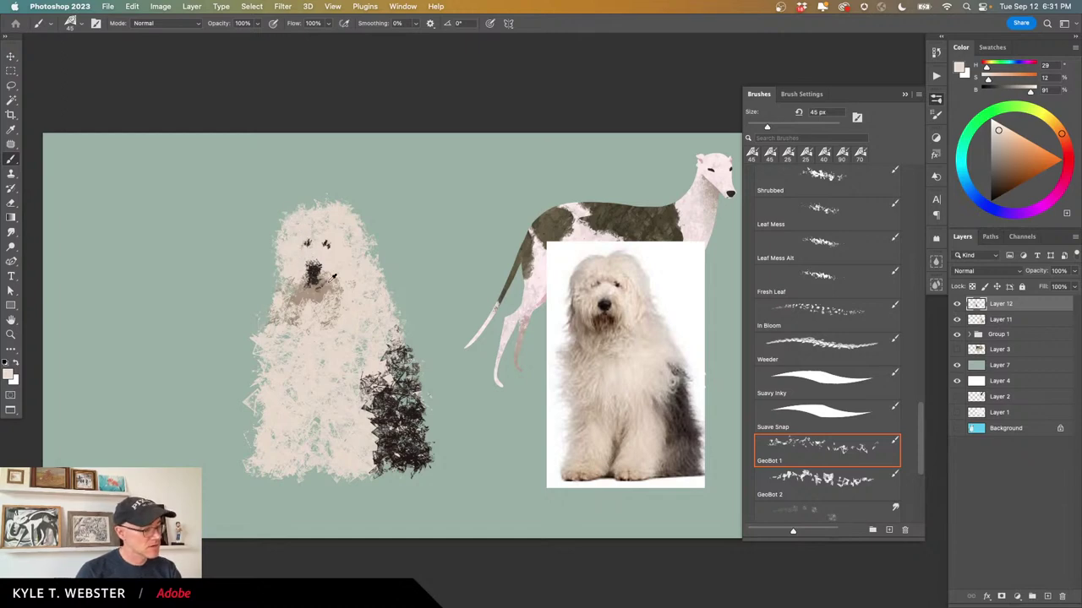
# Shade the fur around the sheepdog's eyes with a slightly darker beige (H 32, S 15, B 82).
pyautogui.keyDown('alt'); pyautogui.click(332, 279); pyautogui.keyUp('alt')
pyautogui.click(998, 139)
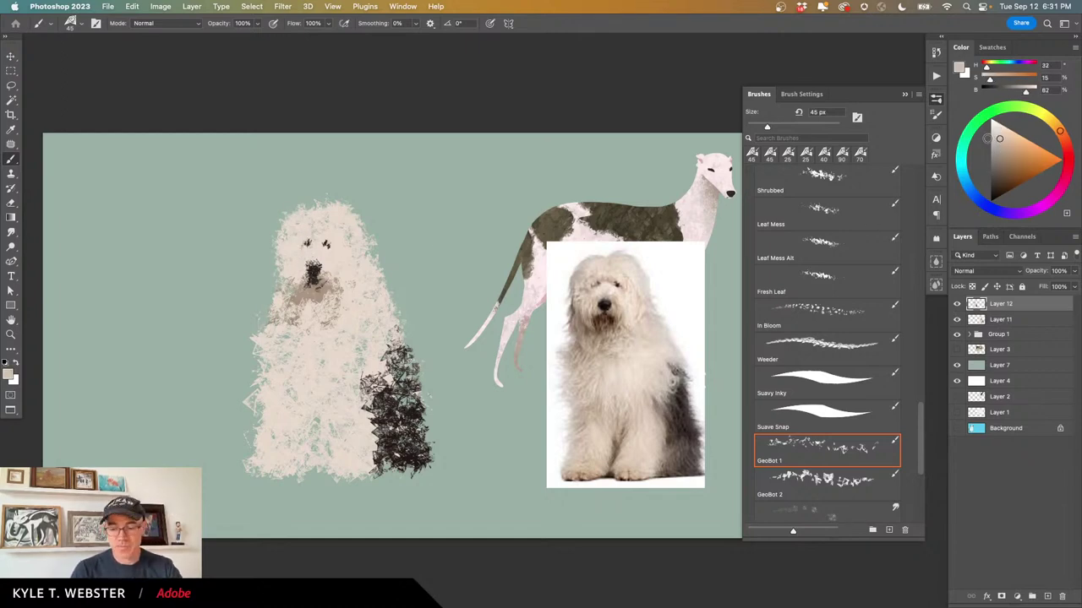
pyautogui.click(326, 239)
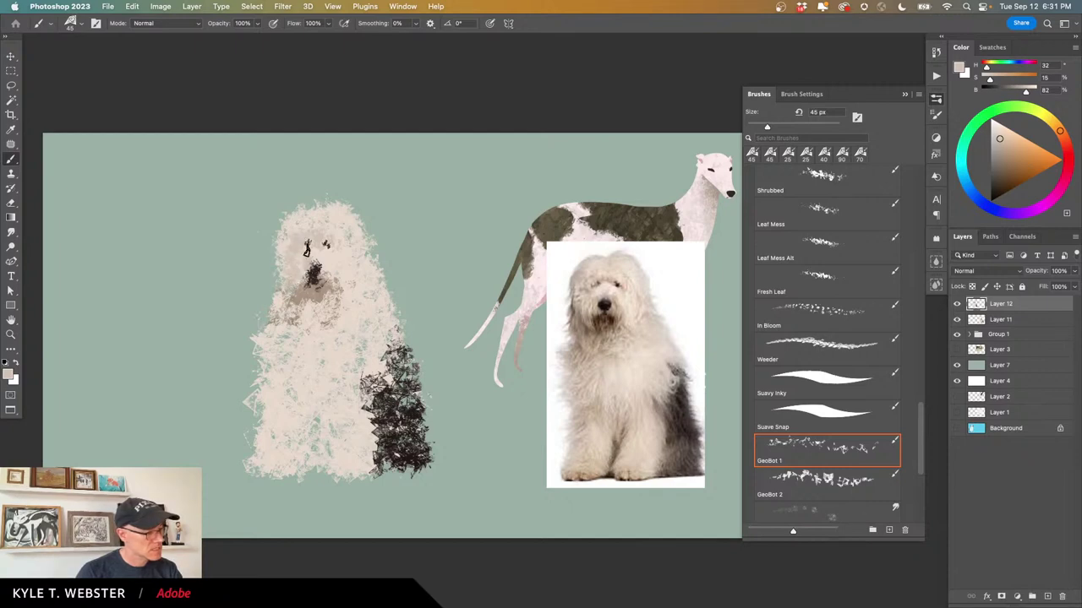
# Reshape the painted sheepdog's nose and muzzle with dark brown and cream tones sampled from the face.
pyautogui.keyDown('alt'); pyautogui.click(306, 257); pyautogui.keyUp('alt')
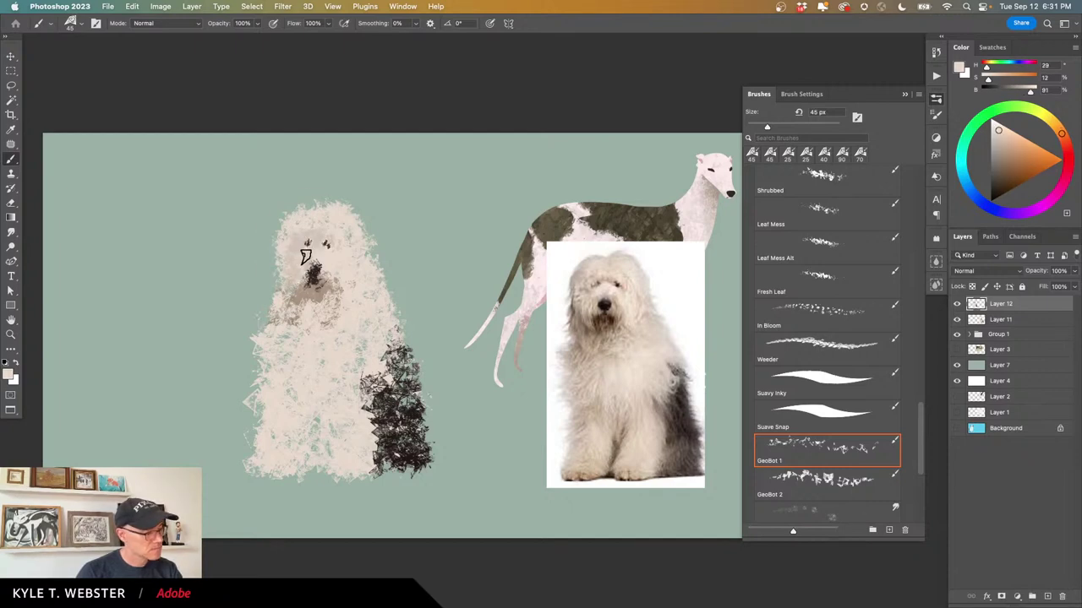
pyautogui.keyDown('alt'); pyautogui.click(310, 263); pyautogui.keyUp('alt')
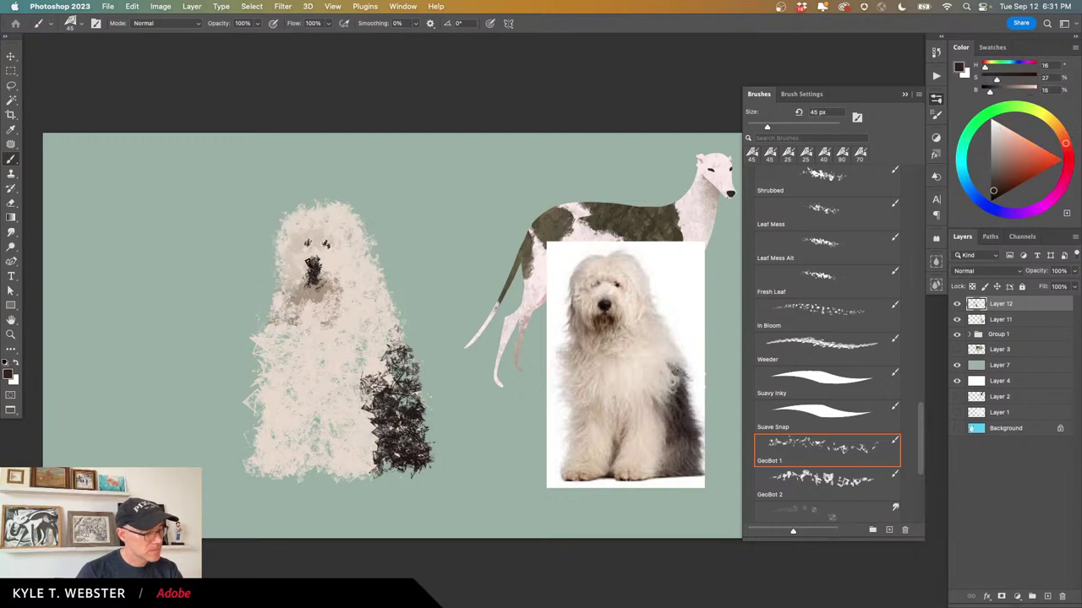
pyautogui.keyDown('alt'); pyautogui.click(329, 264); pyautogui.keyUp('alt')
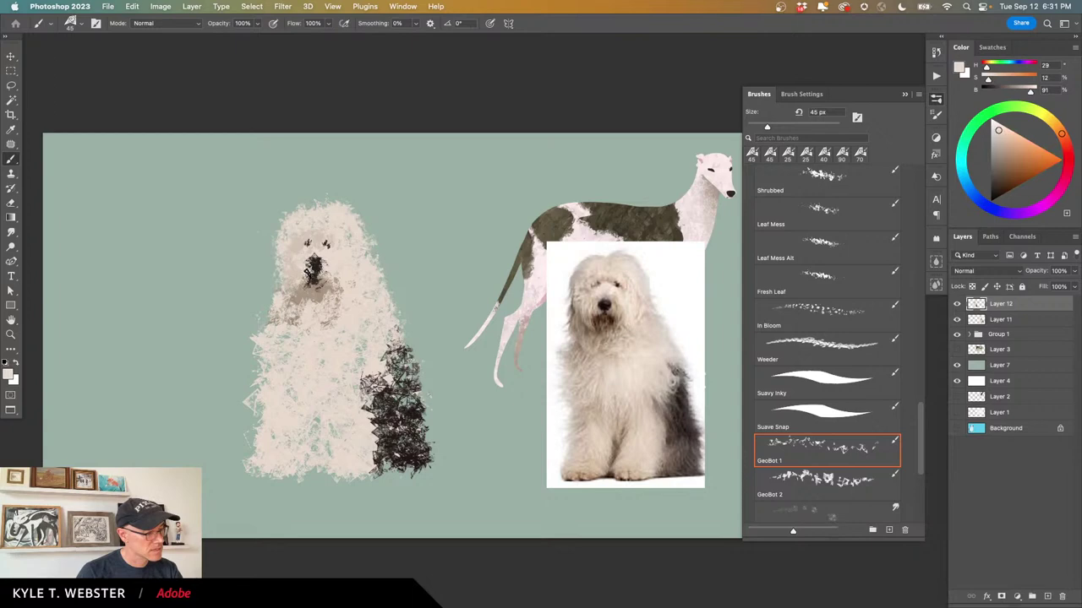
pyautogui.moveTo(308, 272); pyautogui.dragTo(316, 276)
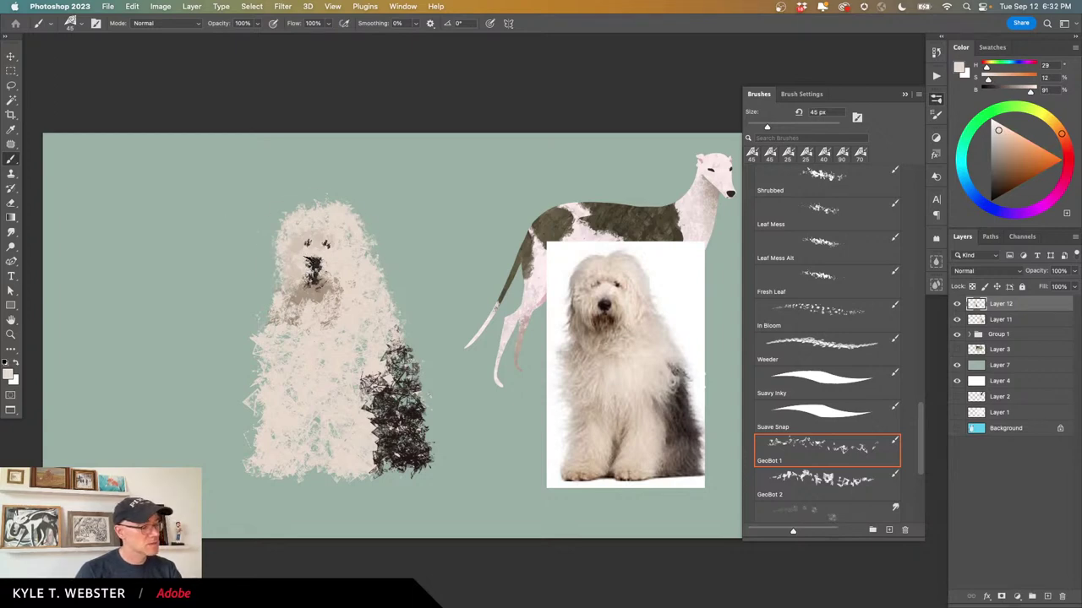
pyautogui.hotkey('ctrl', 'z')
pyautogui.keyDown('alt'); pyautogui.click(314, 264); pyautogui.keyUp('alt')
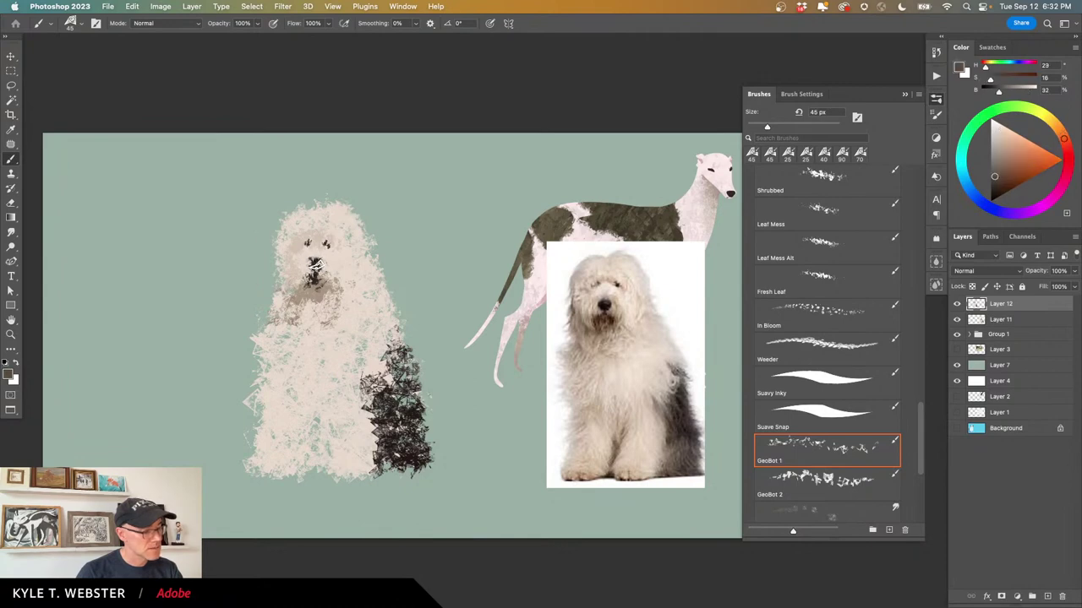
pyautogui.keyDown('alt'); pyautogui.click(332, 259); pyautogui.keyUp('alt')
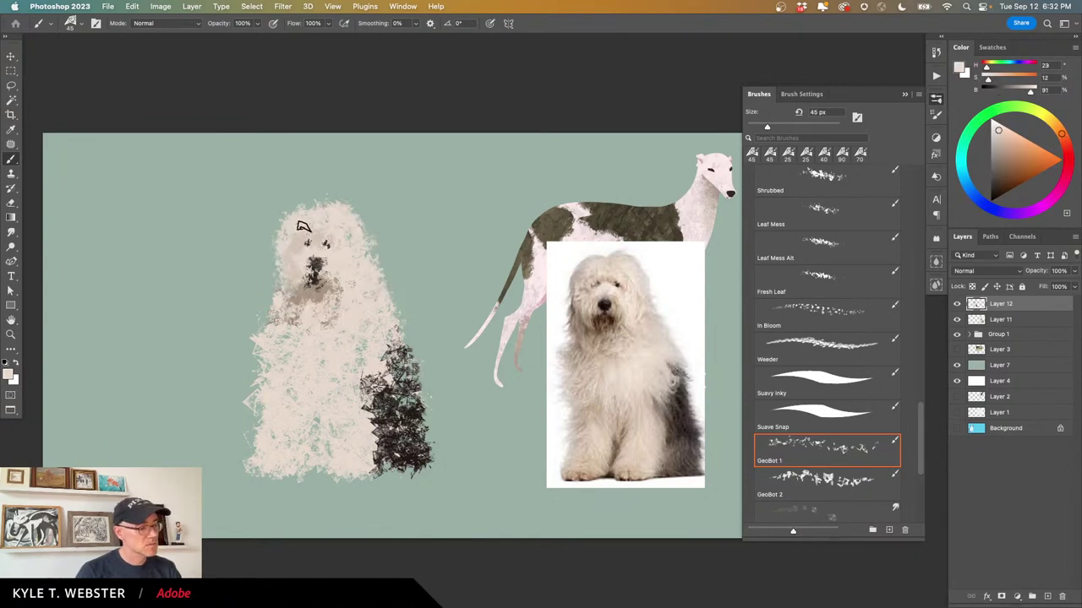
pyautogui.keyDown('alt'); pyautogui.click(311, 264); pyautogui.keyUp('alt')
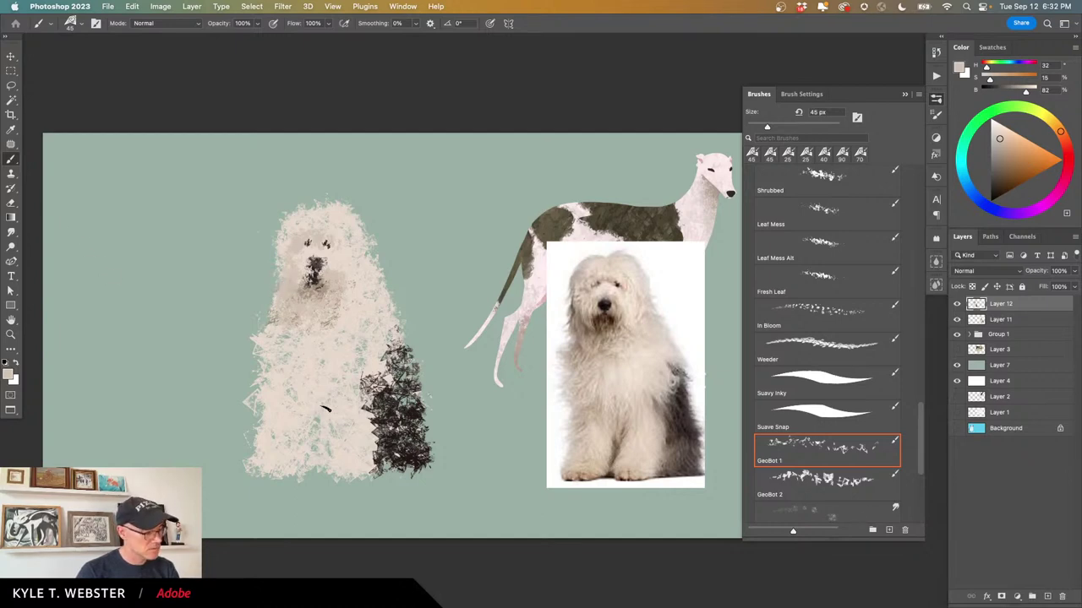
# Paint taupe shading (H 32, S 16, B 75) down the sheepdog's chest and between its front legs.
pyautogui.click(999, 144)
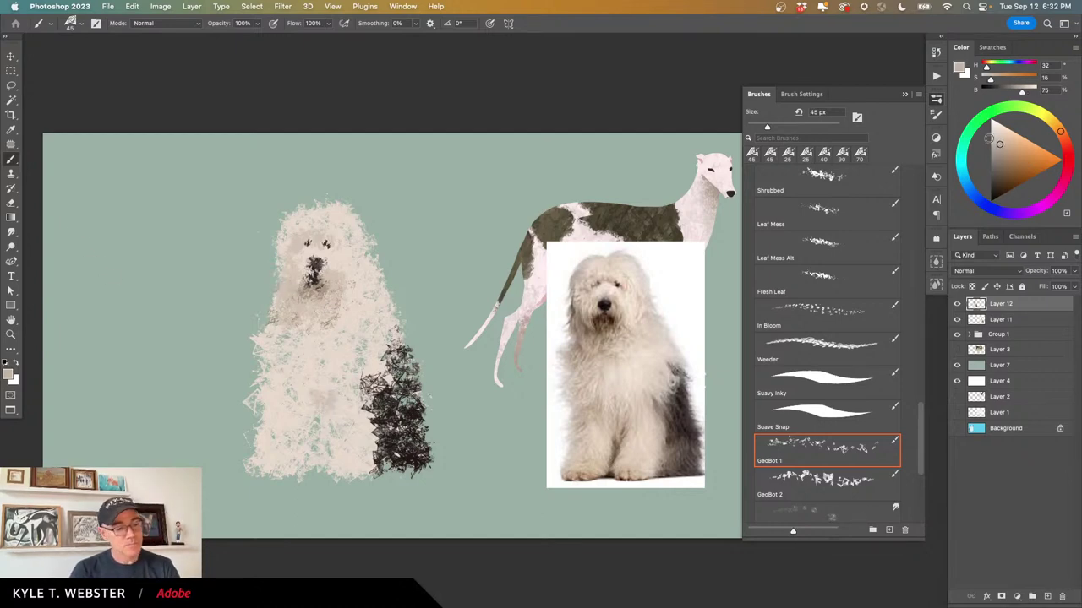
pyautogui.moveTo(330, 404)
pyautogui.mouseDown()
pyautogui.moveTo(321, 402)
pyautogui.moveTo(311, 430)
pyautogui.mouseUp()
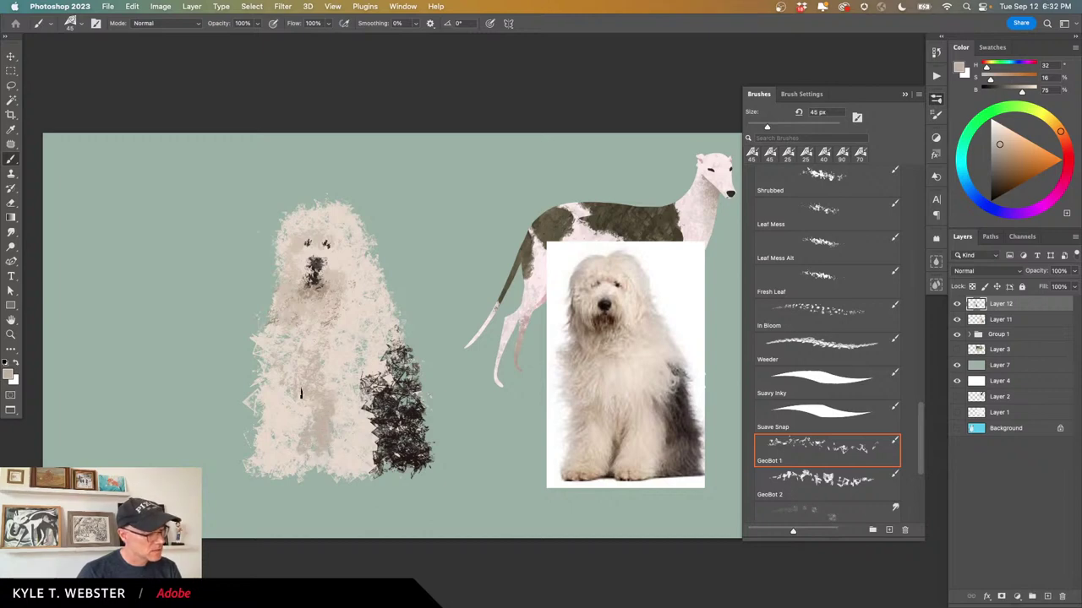
pyautogui.keyDown('alt'); pyautogui.click(295, 414); pyautogui.keyUp('alt')
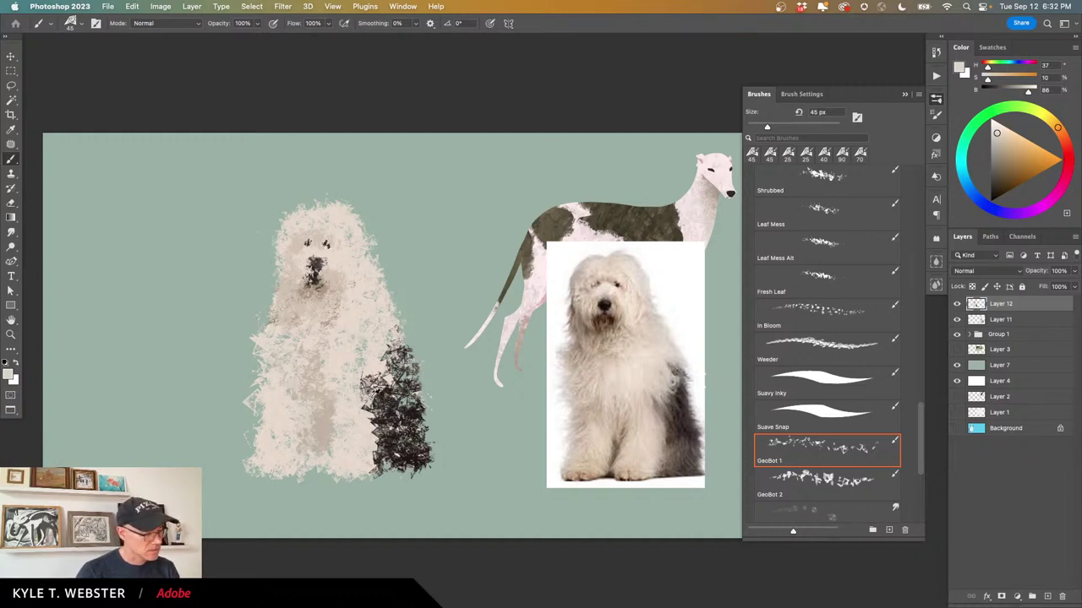
# Break up the dark patch on the sheepdog's haunch using strokes in colours sampled from the surrounding fur.
pyautogui.keyDown('alt'); pyautogui.click(371, 384); pyautogui.keyUp('alt')
pyautogui.moveTo(370, 385)
pyautogui.mouseDown()
pyautogui.moveTo(378, 442)
pyautogui.moveTo(382, 388)
pyautogui.moveTo(404, 397)
pyautogui.moveTo(394, 322)
pyautogui.moveTo(392, 346)
pyautogui.moveTo(415, 380)
pyautogui.moveTo(380, 368)
pyautogui.moveTo(391, 380)
pyautogui.moveTo(367, 403)
pyautogui.moveTo(382, 441)
pyautogui.moveTo(387, 429)
pyautogui.moveTo(379, 460)
pyautogui.mouseUp()
pyautogui.keyDown('alt'); pyautogui.click(387, 309); pyautogui.keyUp('alt')
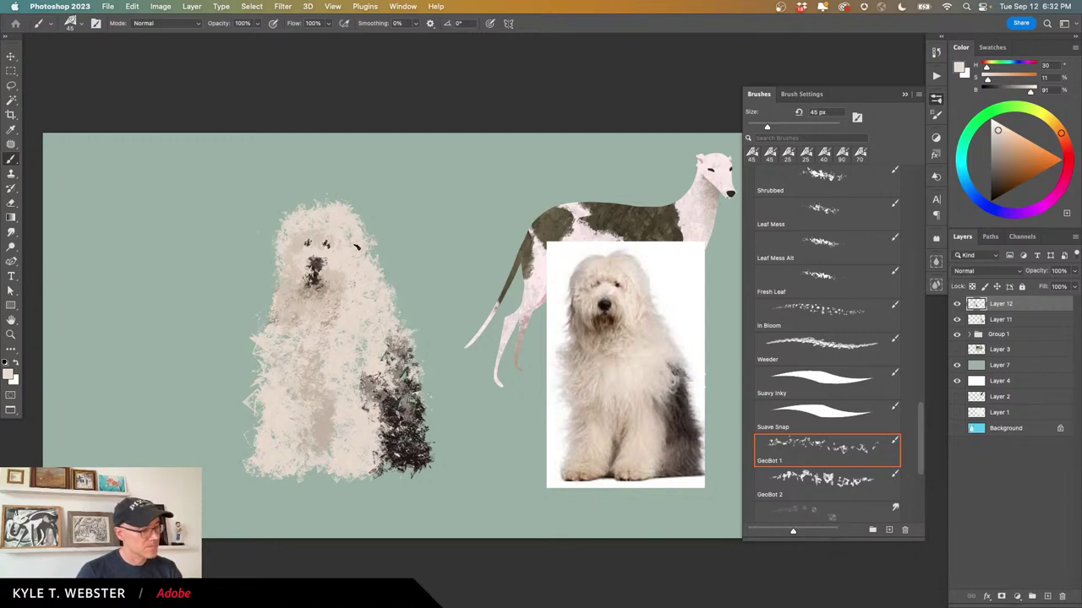
pyautogui.keyDown('alt'); pyautogui.click(322, 250); pyautogui.keyUp('alt')
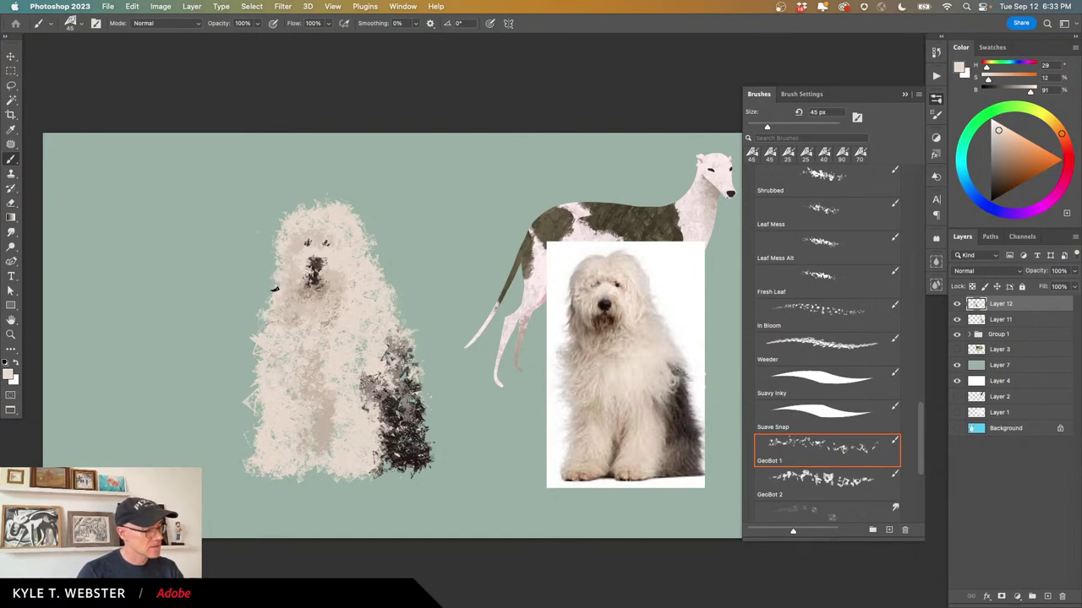
# Darken the fur under the sheepdog's nose with sampled dark brown and blend it into the muzzle with brownish and beige tones.
pyautogui.doubleClick(14, 335)
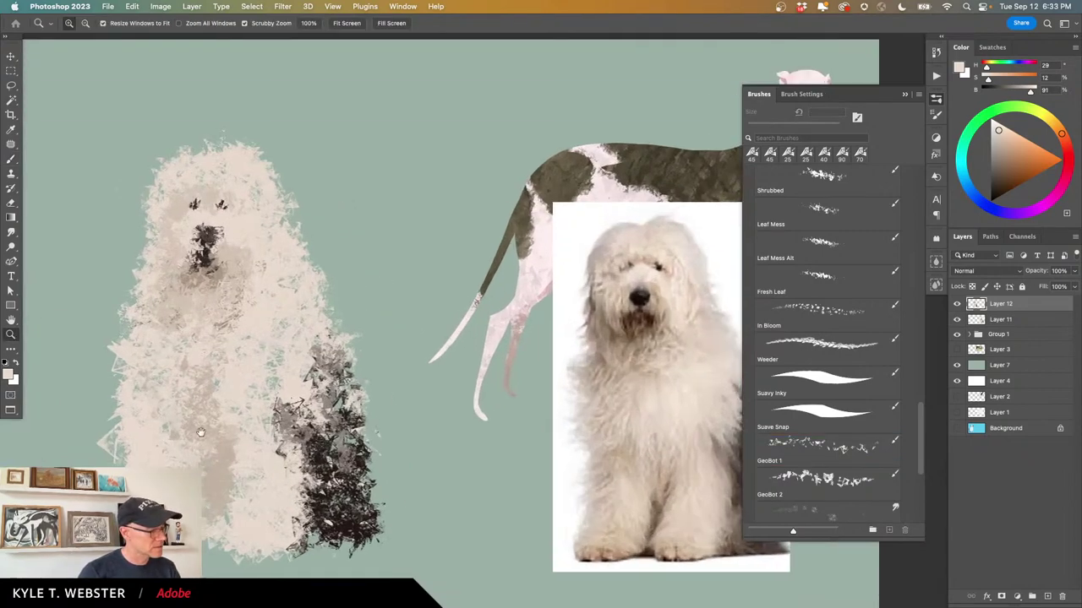
pyautogui.moveTo(201, 432); pyautogui.dragTo(363, 429)
pyautogui.click(363, 387)
pyautogui.moveTo(274, 188)
pyautogui.mouseDown()
pyautogui.moveTo(336, 427)
pyautogui.moveTo(330, 461)
pyautogui.moveTo(285, 376)
pyautogui.mouseUp()
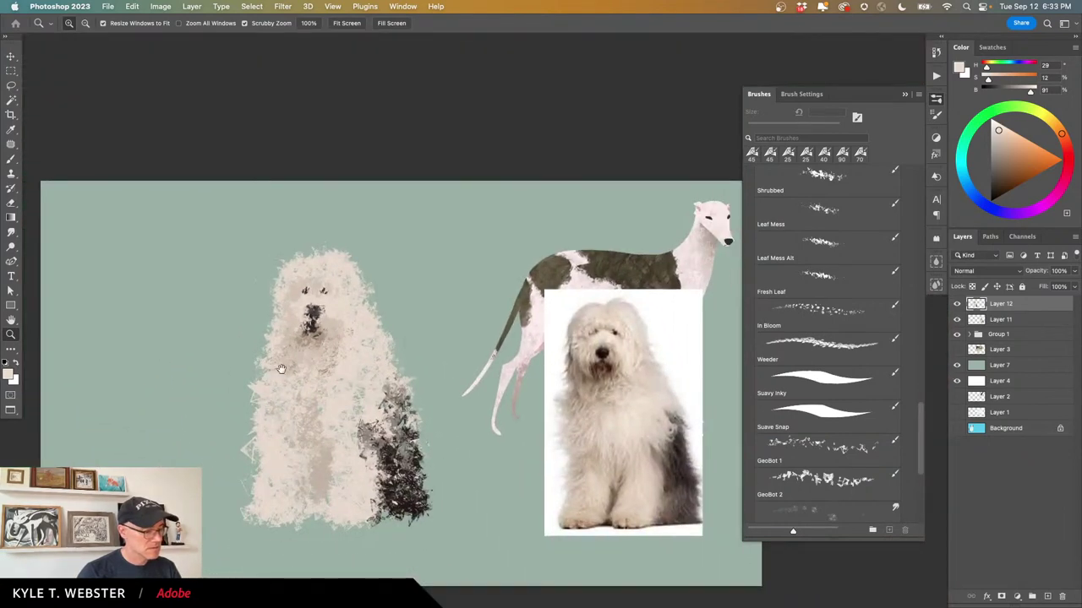
pyautogui.press('b')
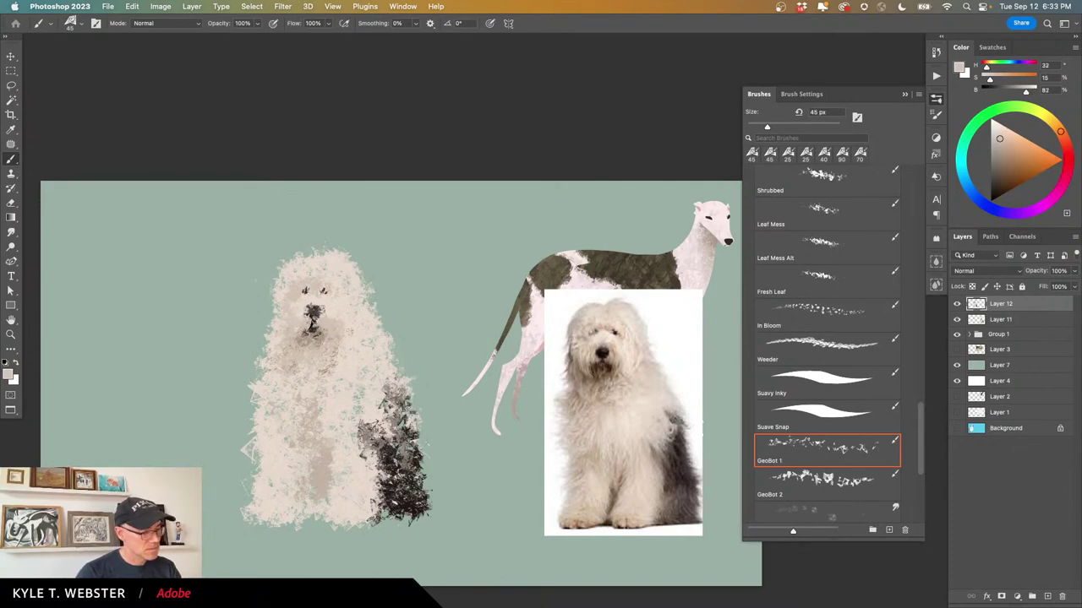
pyautogui.keyDown('alt'); pyautogui.click(314, 319); pyautogui.keyUp('alt')
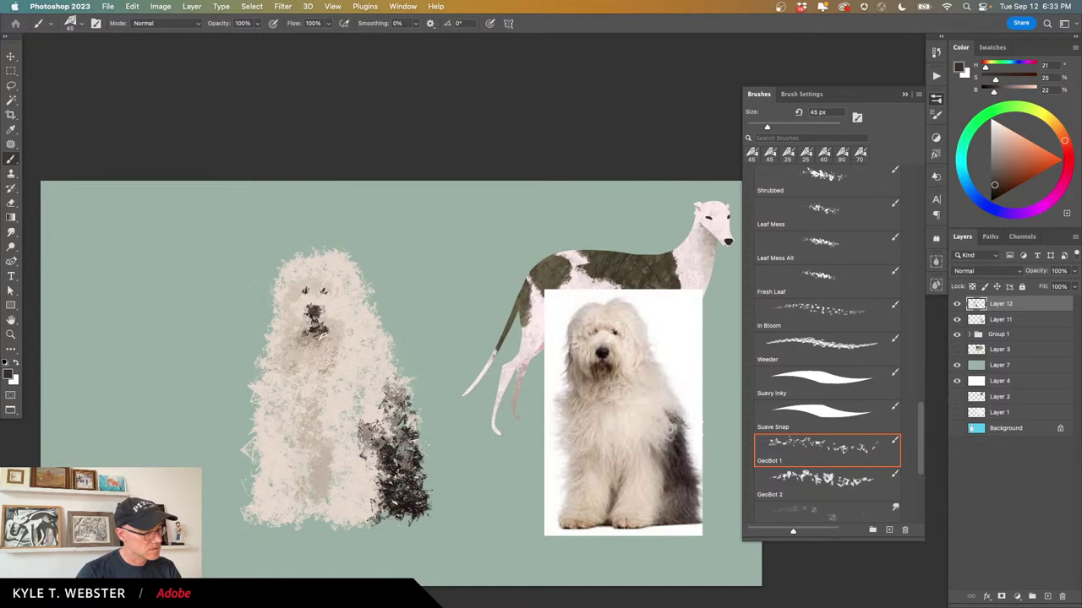
pyautogui.keyDown('alt'); pyautogui.click(295, 320); pyautogui.keyUp('alt')
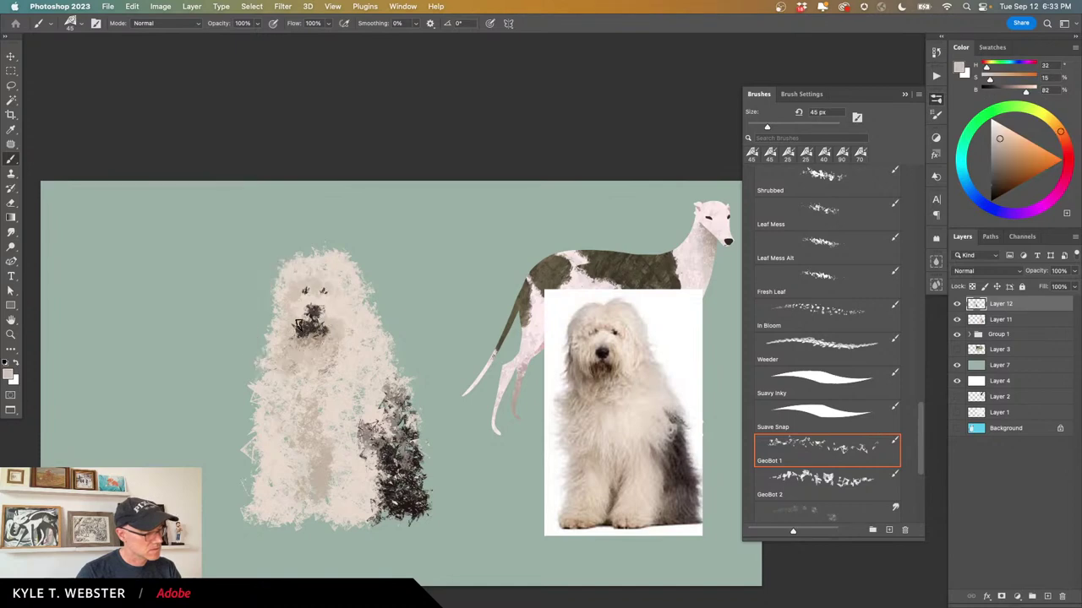
pyautogui.keyDown('alt'); pyautogui.click(312, 331); pyautogui.keyUp('alt')
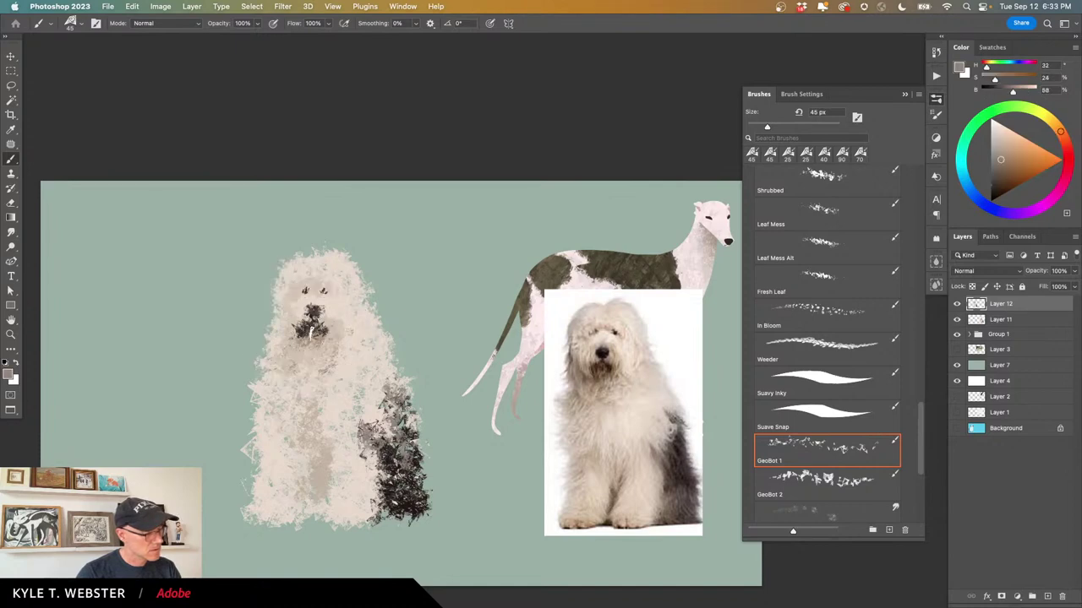
pyautogui.moveTo(324, 337)
pyautogui.mouseDown()
pyautogui.moveTo(320, 356)
pyautogui.moveTo(298, 321)
pyautogui.mouseUp()
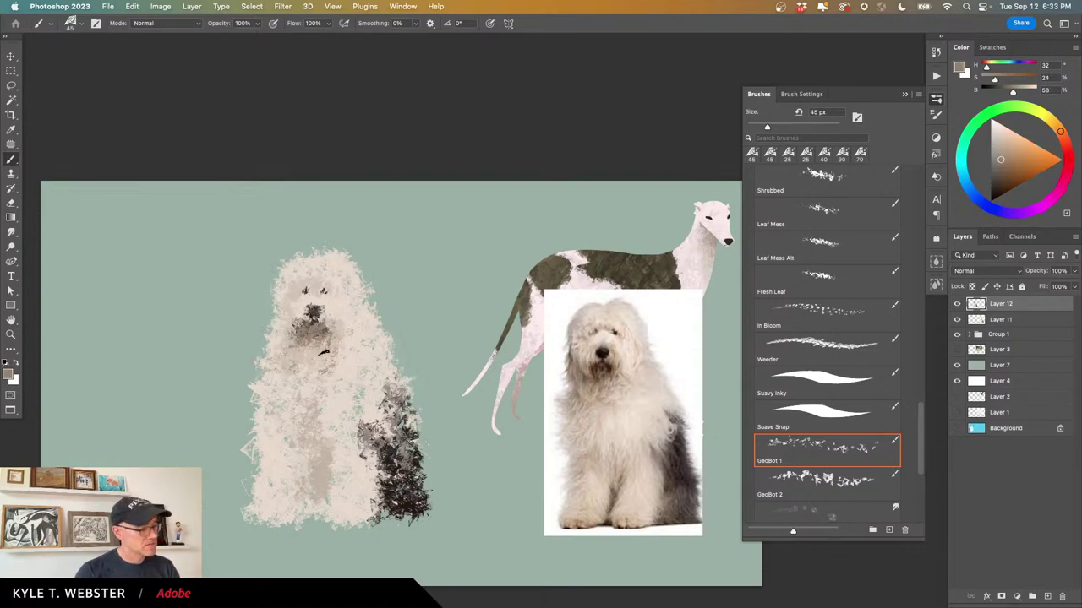
pyautogui.keyDown('alt'); pyautogui.click(328, 322); pyautogui.keyUp('alt')
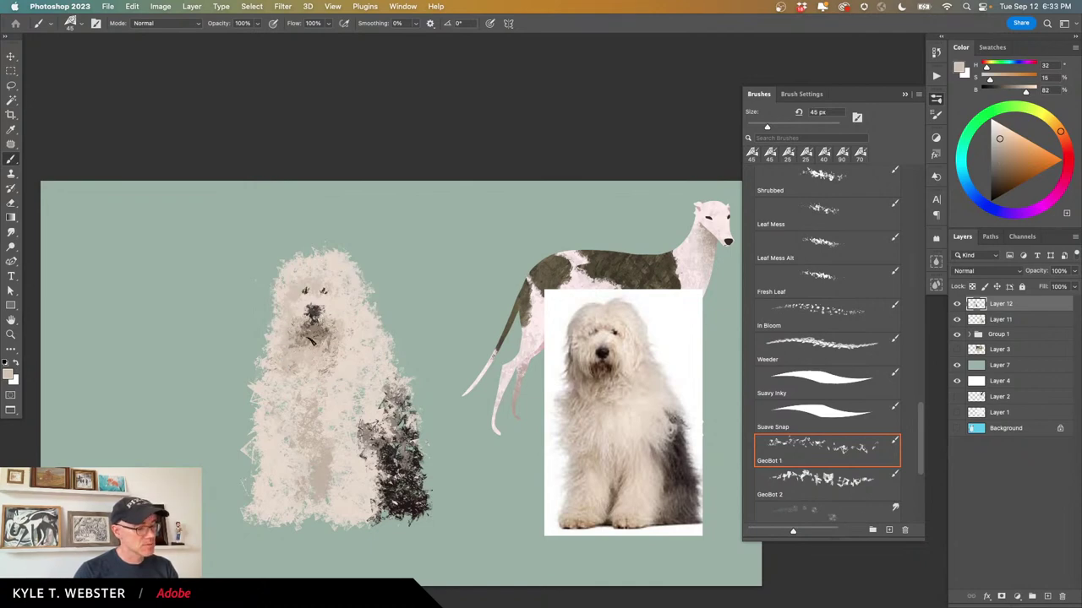
# Add cream fur over the inner edge of the dark patch and trim stray marks along the sheepdog's left outline with the background green.
pyautogui.press('super+minus')
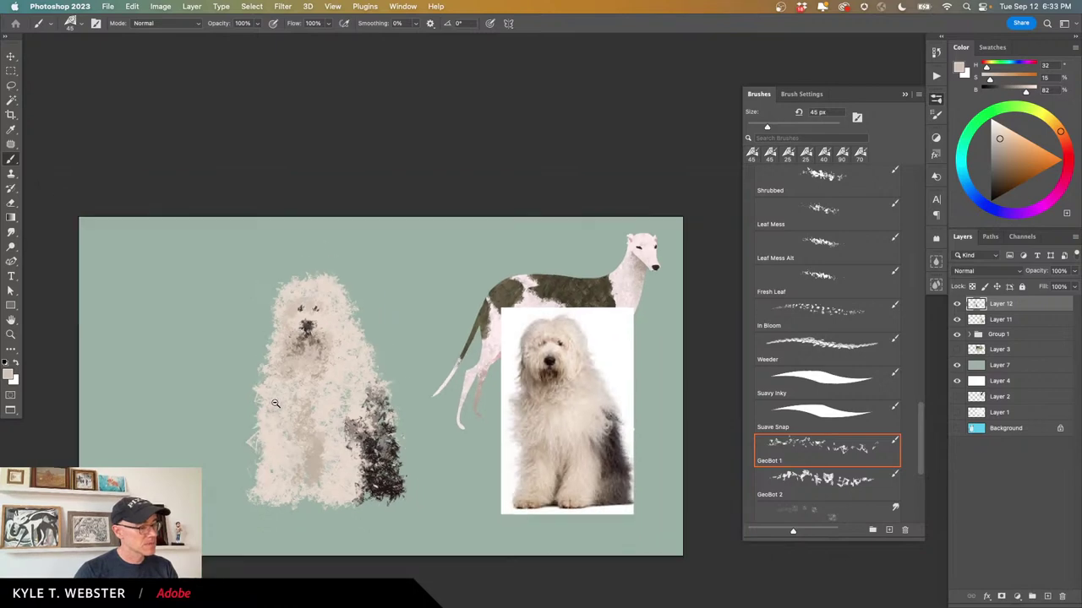
pyautogui.moveTo(236, 456); pyautogui.dragTo(268, 440)
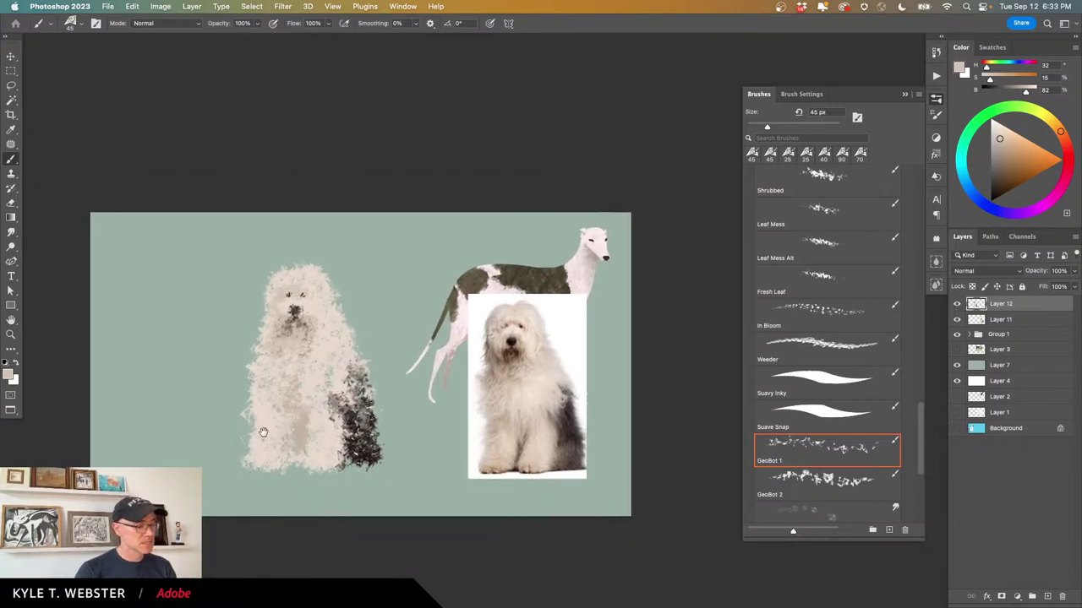
pyautogui.keyDown('super'); pyautogui.click(293, 303); pyautogui.keyUp('super')
pyautogui.keyDown('alt'); pyautogui.click(324, 292); pyautogui.keyUp('alt')
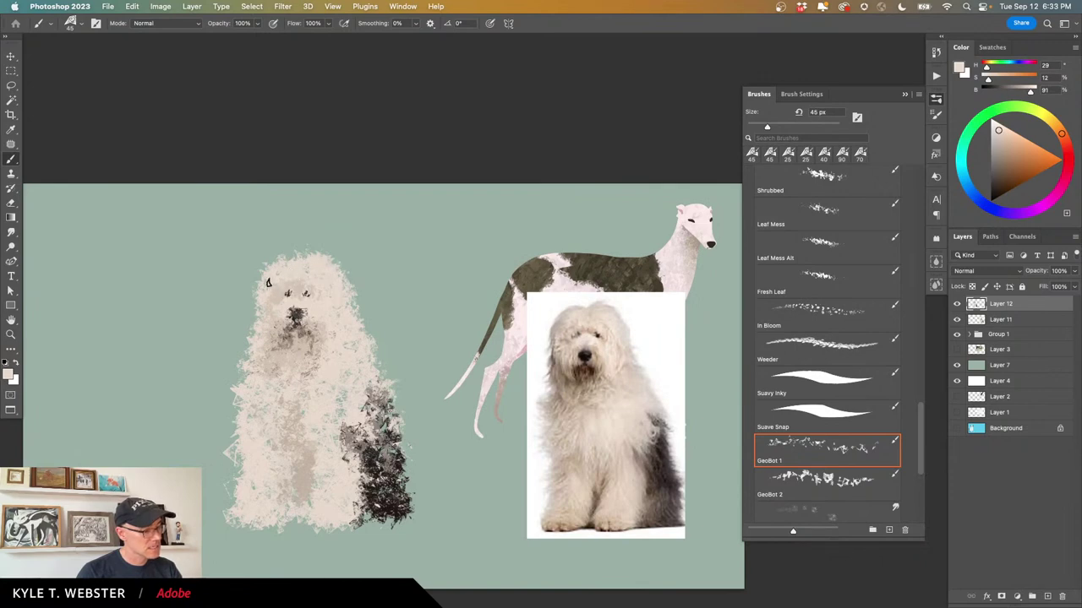
pyautogui.moveTo(253, 446); pyautogui.dragTo(312, 419)
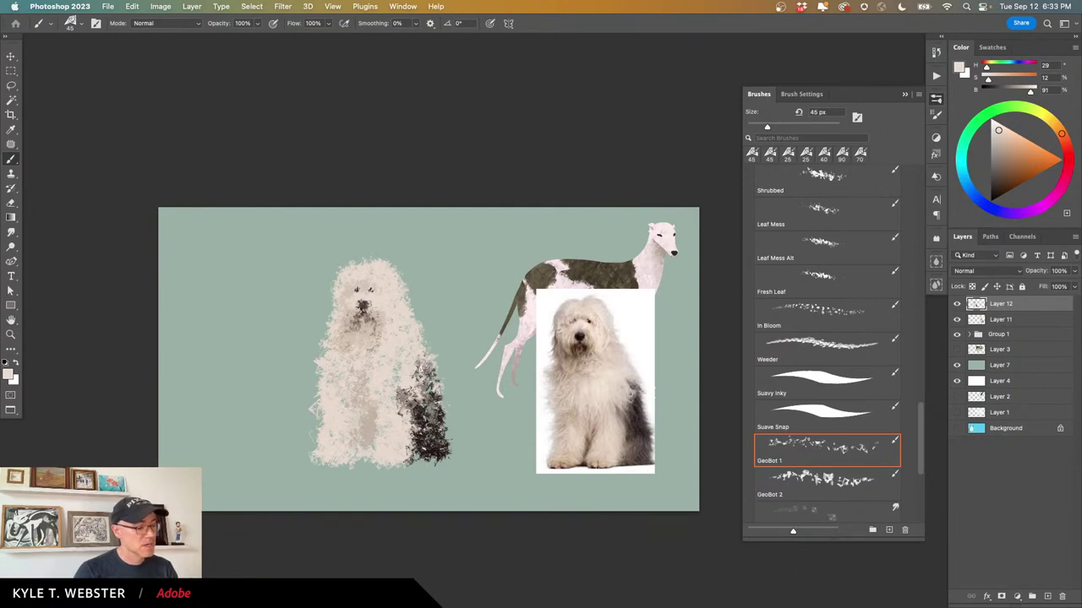
pyautogui.moveTo(403, 390); pyautogui.dragTo(411, 409)
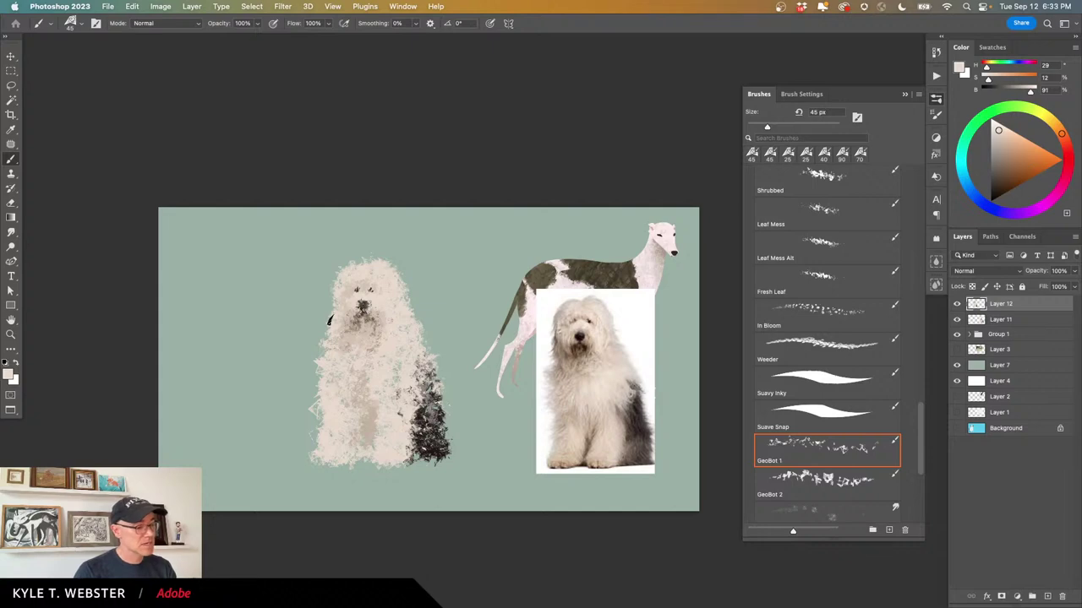
pyautogui.keyDown('alt'); pyautogui.click(309, 390); pyautogui.keyUp('alt')
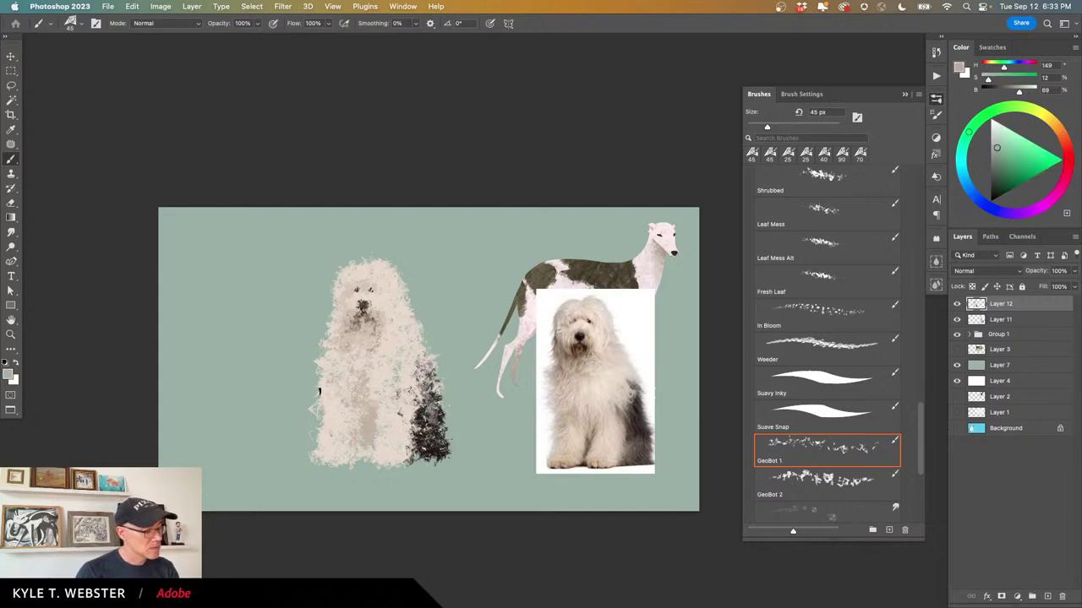
pyautogui.moveTo(314, 419); pyautogui.dragTo(314, 452)
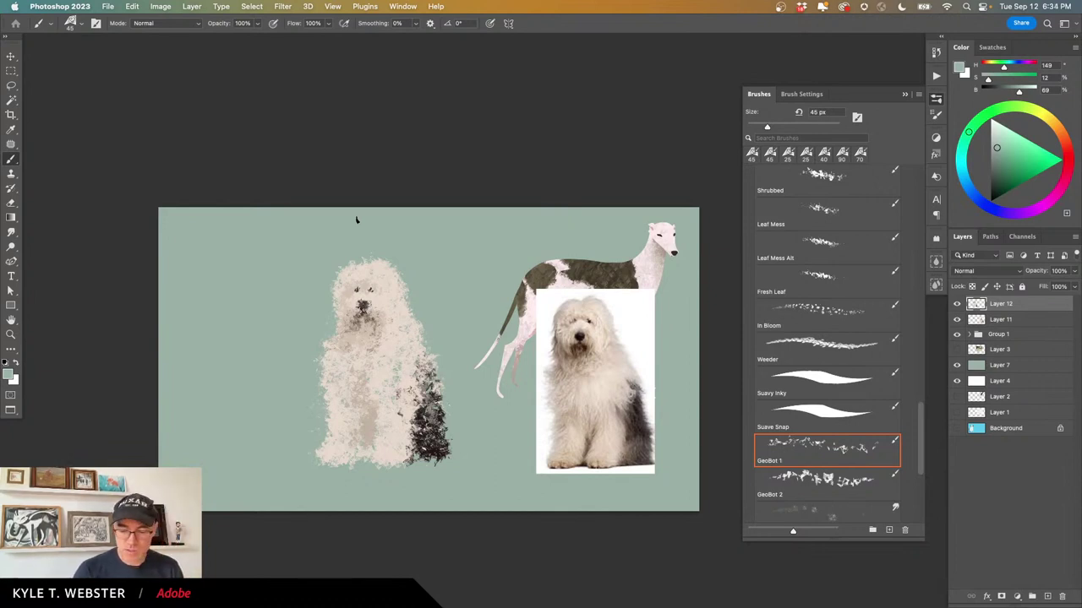
# Scale down the painted sheepdog and place it at the canvas's lower right, moving the reference photo to the lower left.
pyautogui.press('v')
pyautogui.moveTo(348, 375)
pyautogui.mouseDown()
pyautogui.moveTo(355, 381)
pyautogui.moveTo(320, 359)
pyautogui.moveTo(229, 340)
pyautogui.moveTo(408, 391)
pyautogui.moveTo(426, 386)
pyautogui.mouseUp()
pyautogui.press('super+t')
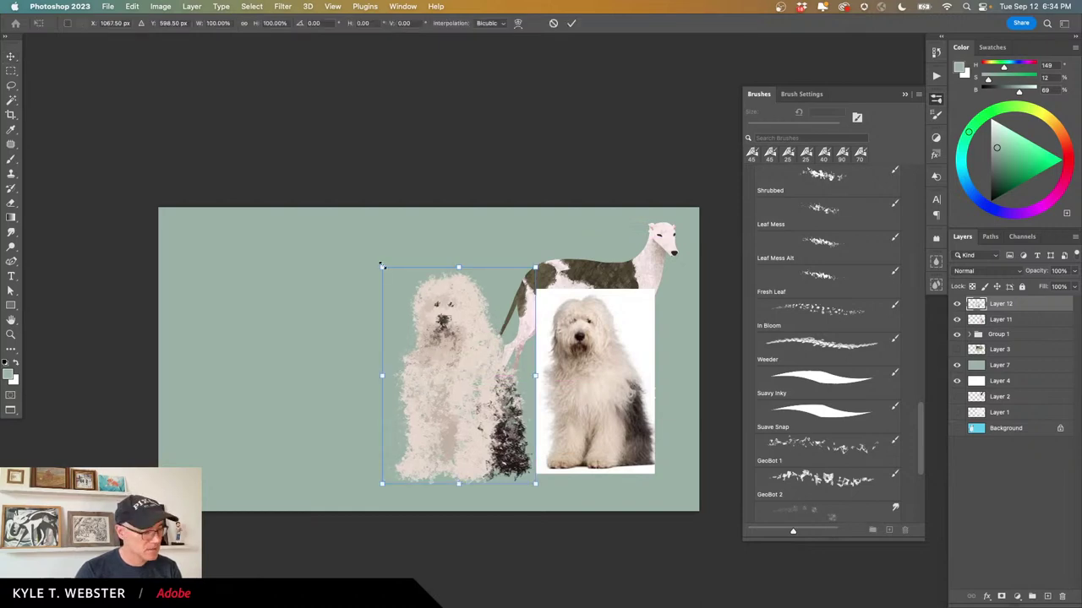
pyautogui.moveTo(382, 265); pyautogui.dragTo(429, 317)
pyautogui.moveTo(468, 388); pyautogui.dragTo(618, 399)
pyautogui.press('Return')
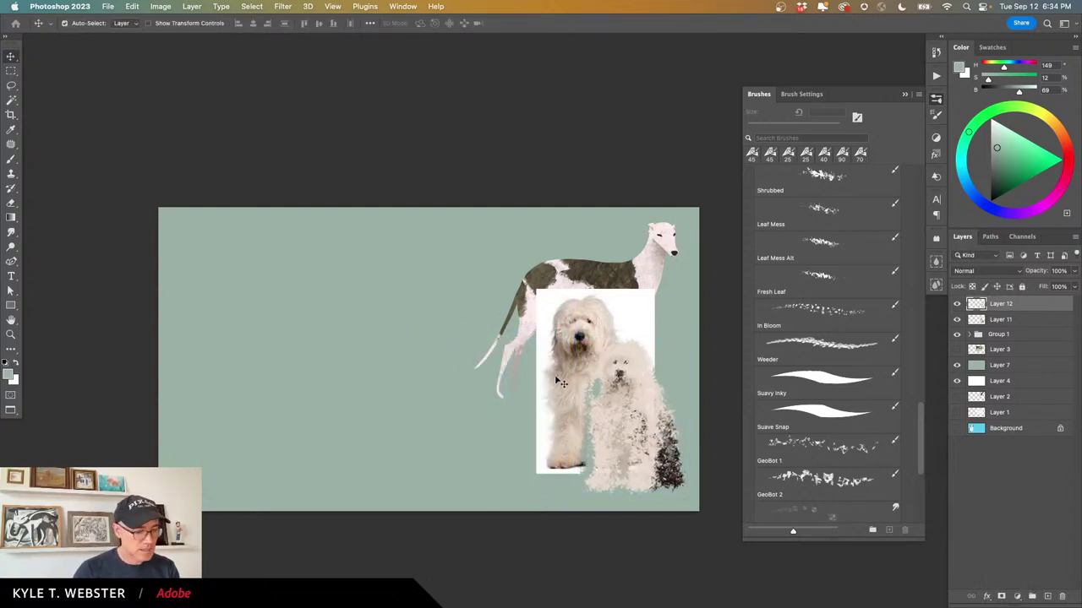
pyautogui.moveTo(559, 382); pyautogui.dragTo(177, 394)
# Scale the whole greyhound group down to about 85% and move it into the canvas's upper-right corner.
pyautogui.click(541, 275)
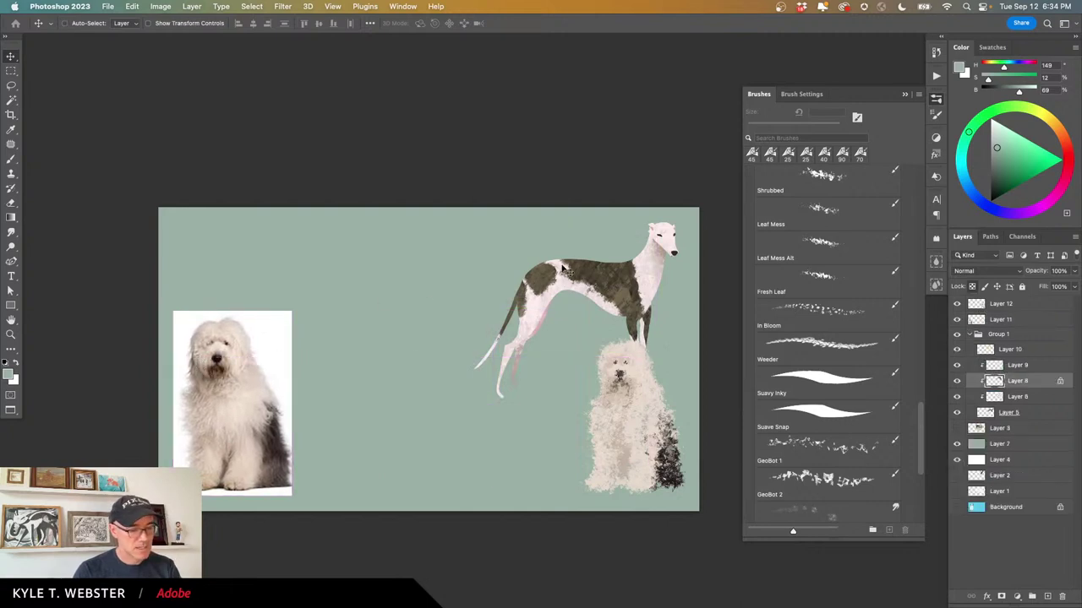
pyautogui.click(973, 336)
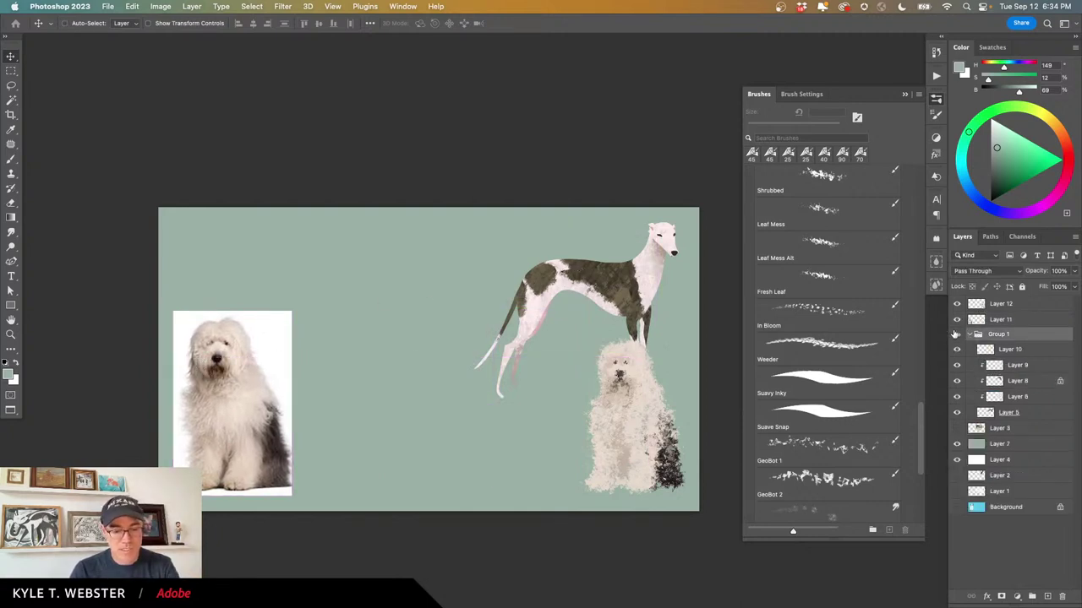
pyautogui.click(971, 336)
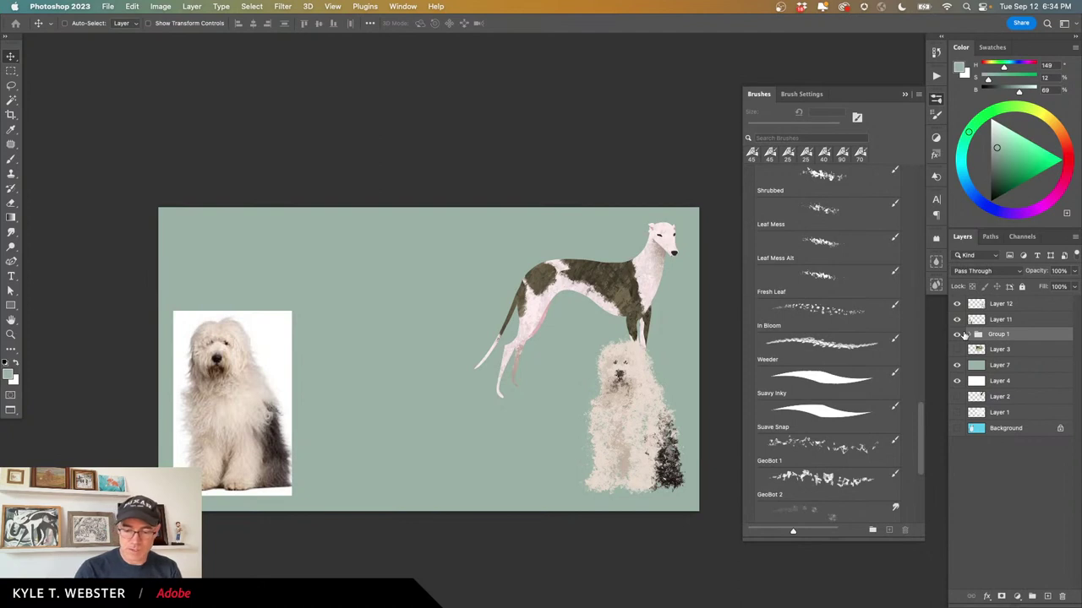
pyautogui.press('super+t')
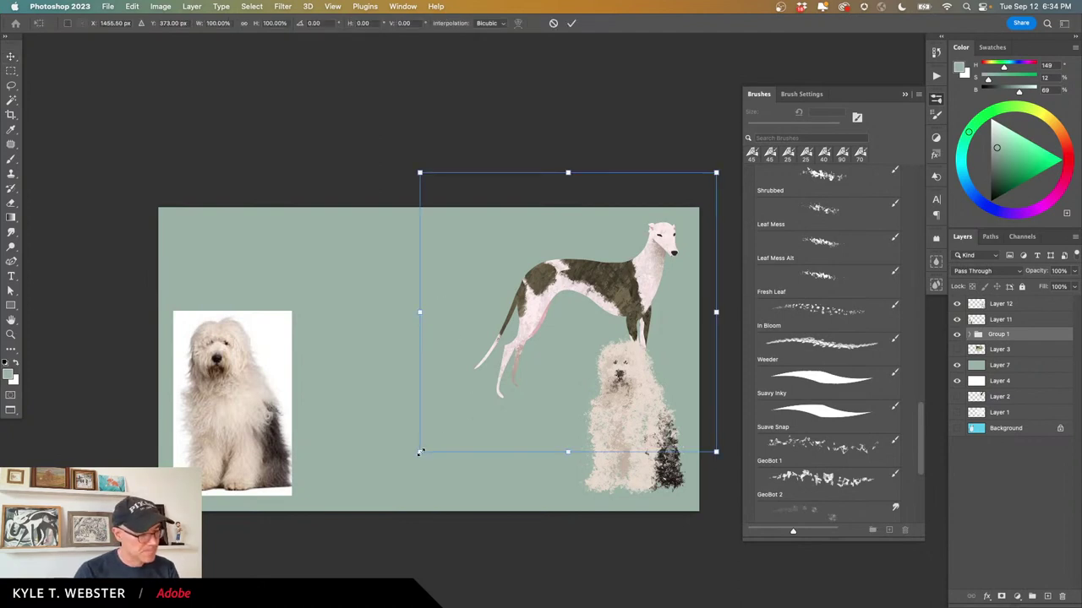
pyautogui.moveTo(420, 452); pyautogui.dragTo(463, 410)
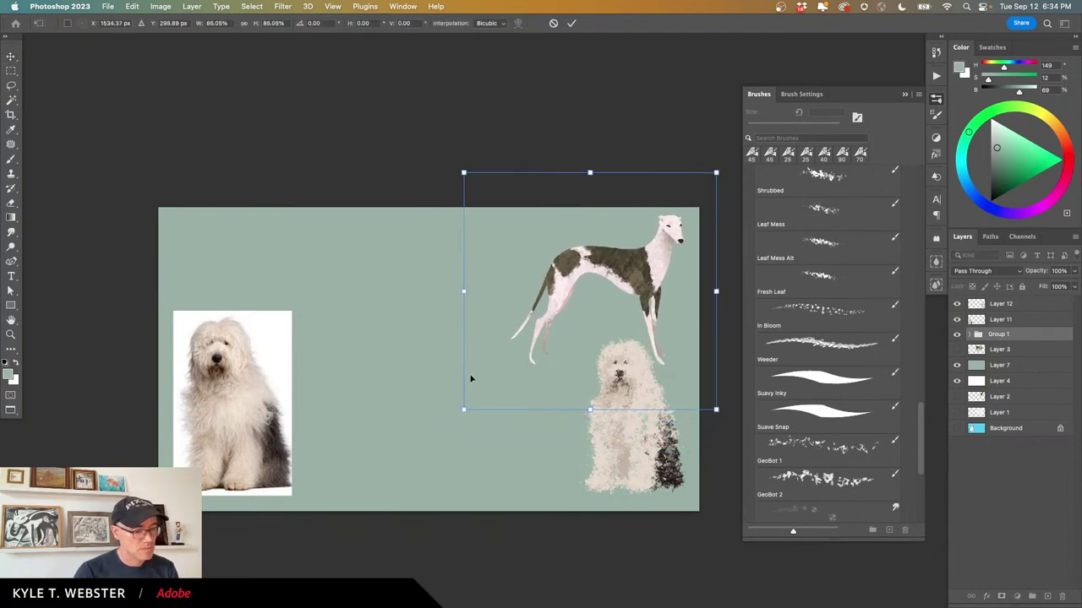
pyautogui.moveTo(578, 264); pyautogui.dragTo(589, 255)
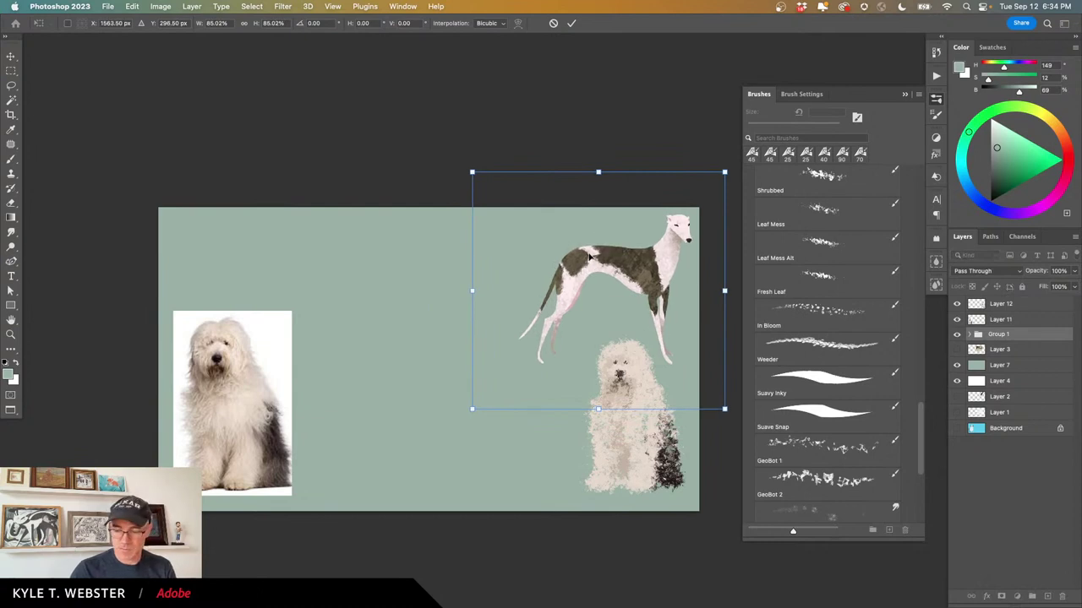
pyautogui.press('Return')
pyautogui.press('b')
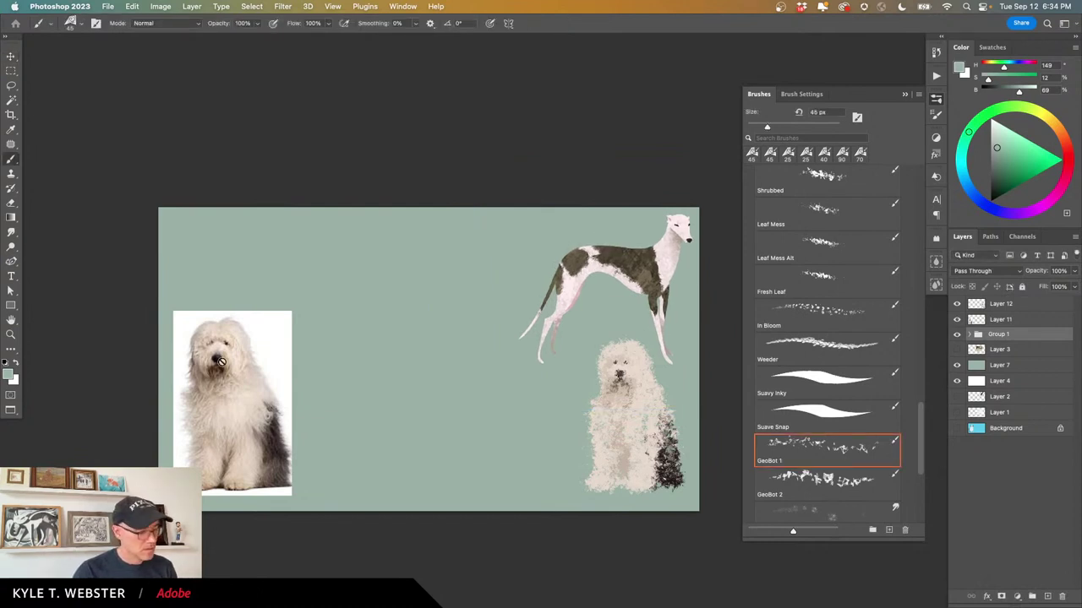
pyautogui.moveTo(226, 426); pyautogui.dragTo(245, 414)
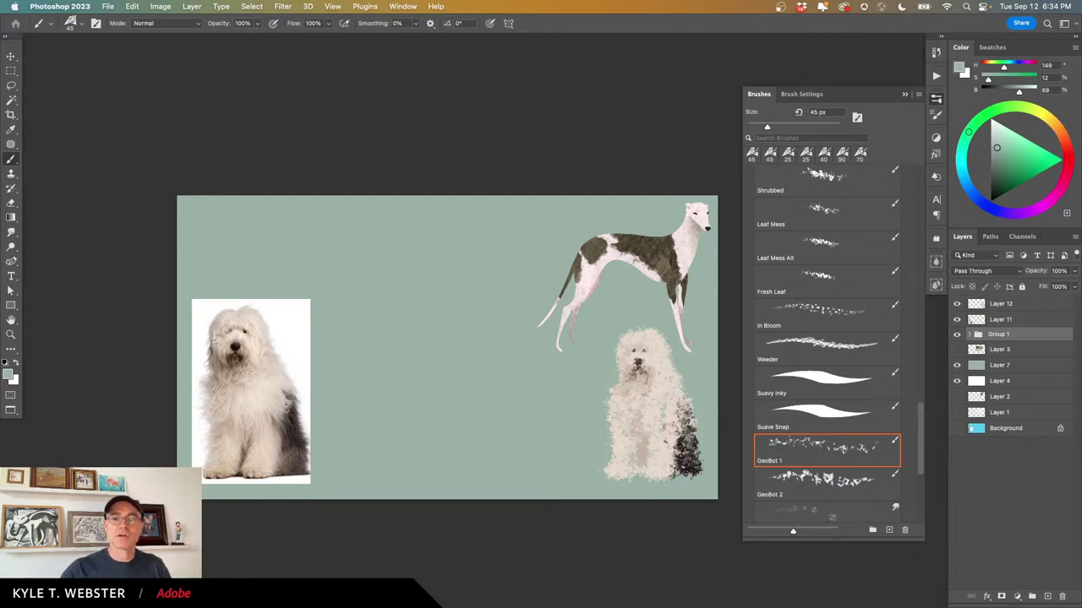
pyautogui.press('Tab')
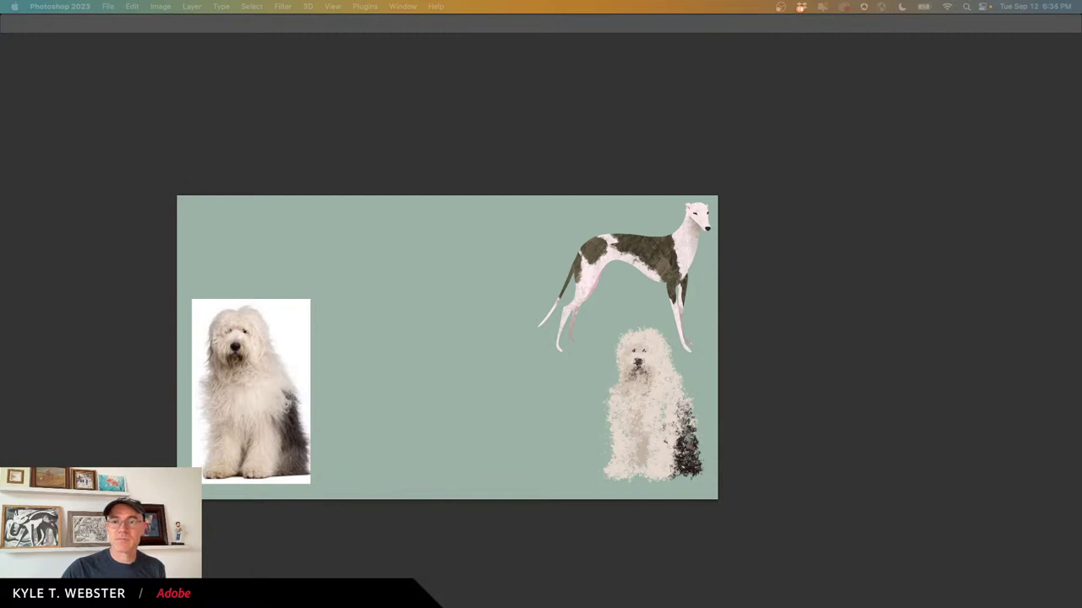
pyautogui.press('Tab')
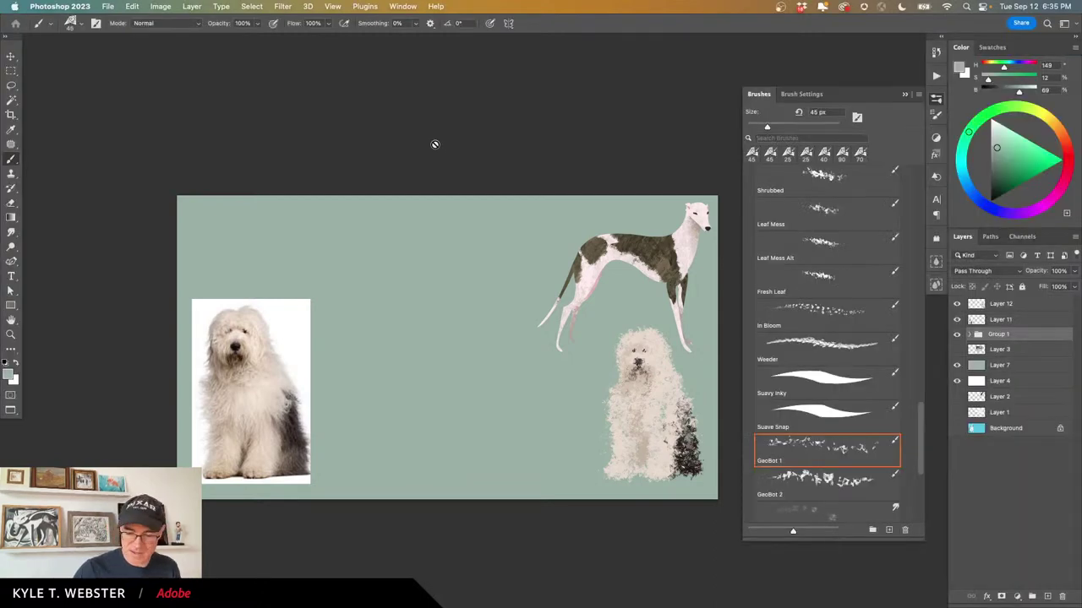
# Paste the poodle reference photo into the document and enlarge it in the middle of the canvas.
pyautogui.press('super+v')
pyautogui.press('super+t')
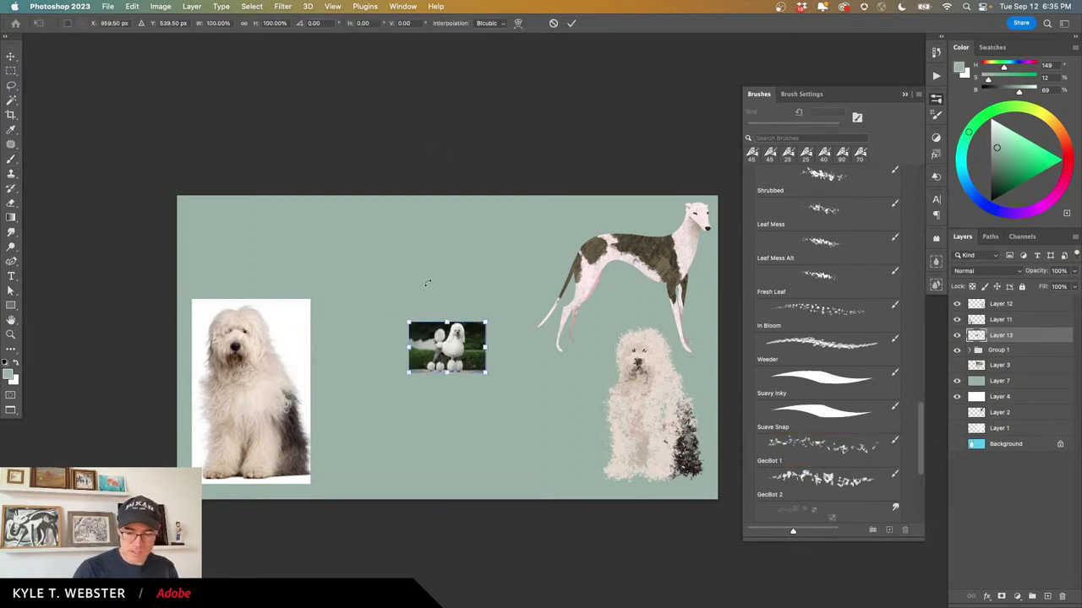
pyautogui.moveTo(409, 322)
pyautogui.mouseDown()
pyautogui.moveTo(331, 254)
pyautogui.moveTo(284, 235)
pyautogui.moveTo(314, 257)
pyautogui.mouseUp()
pyautogui.press('Return')
# Remove the photo background around the poodle with a lasso selection and move the cutout beside the painted dogs.
pyautogui.press('l')
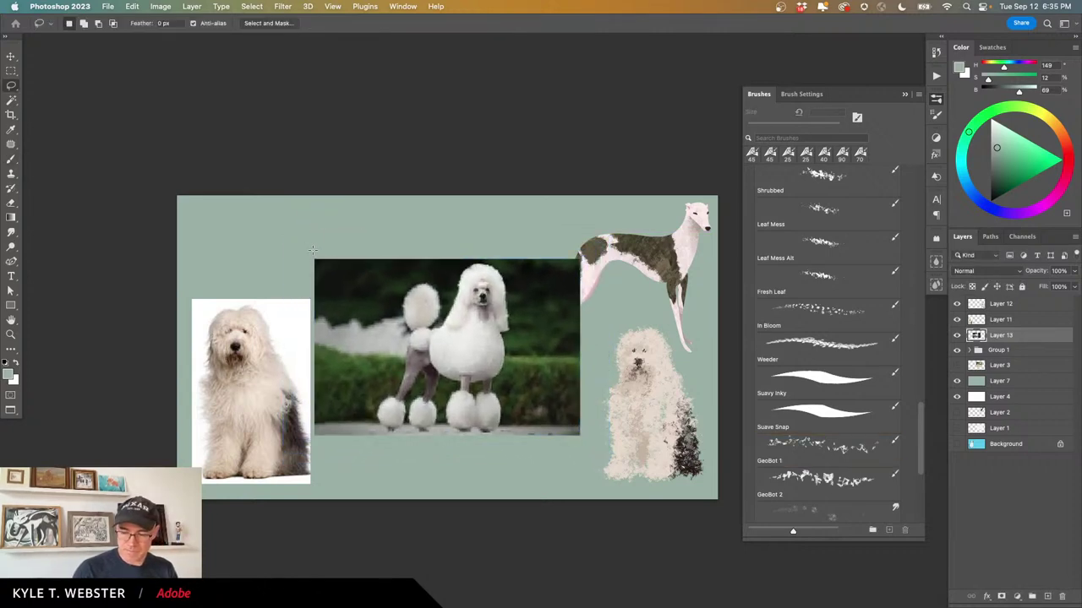
pyautogui.moveTo(428, 275)
pyautogui.mouseDown()
pyautogui.moveTo(392, 310)
pyautogui.moveTo(389, 391)
pyautogui.moveTo(371, 426)
pyautogui.moveTo(386, 440)
pyautogui.moveTo(328, 457)
pyautogui.moveTo(272, 399)
pyautogui.moveTo(280, 256)
pyautogui.moveTo(424, 222)
pyautogui.moveTo(576, 240)
pyautogui.moveTo(608, 304)
pyautogui.moveTo(589, 462)
pyautogui.moveTo(496, 470)
pyautogui.moveTo(516, 323)
pyautogui.moveTo(508, 280)
pyautogui.moveTo(486, 261)
pyautogui.moveTo(468, 264)
pyautogui.moveTo(450, 298)
pyautogui.moveTo(430, 264)
pyautogui.mouseUp()
pyautogui.press('Delete')
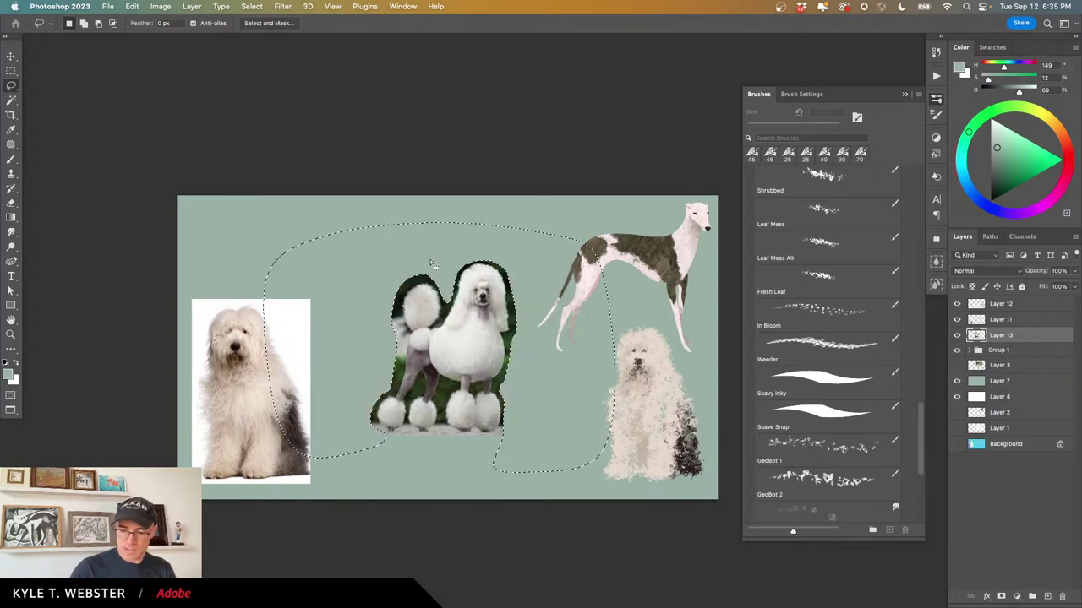
pyautogui.press('super+d')
pyautogui.press('v')
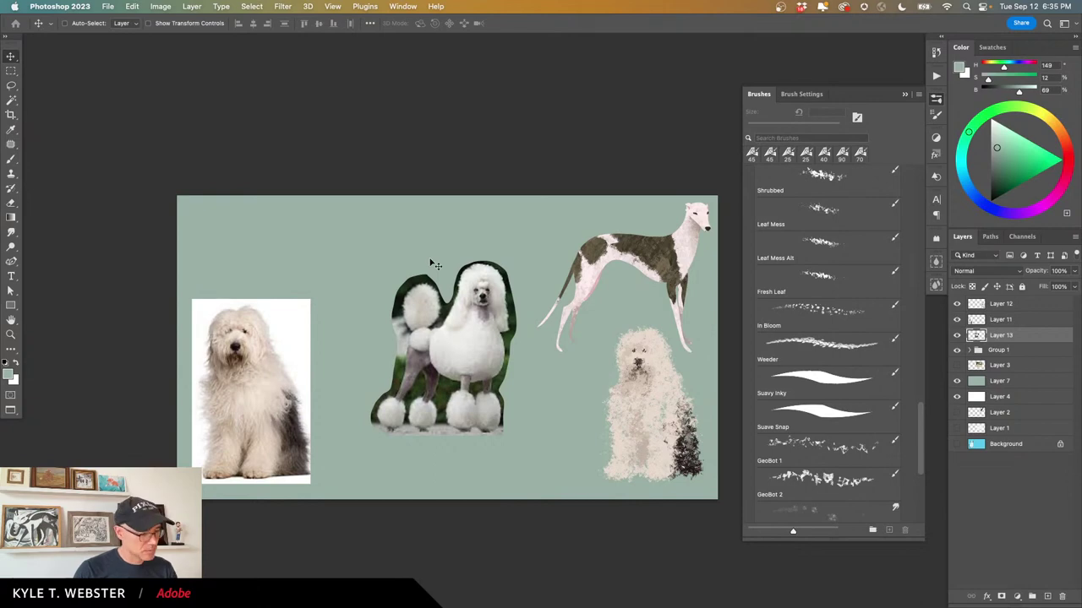
pyautogui.moveTo(432, 348)
pyautogui.mouseDown()
pyautogui.moveTo(511, 386)
pyautogui.moveTo(534, 311)
pyautogui.mouseUp()
# Hide the sheepdog reference photo's layer and add a new empty layer above all the others.
pyautogui.press('b')
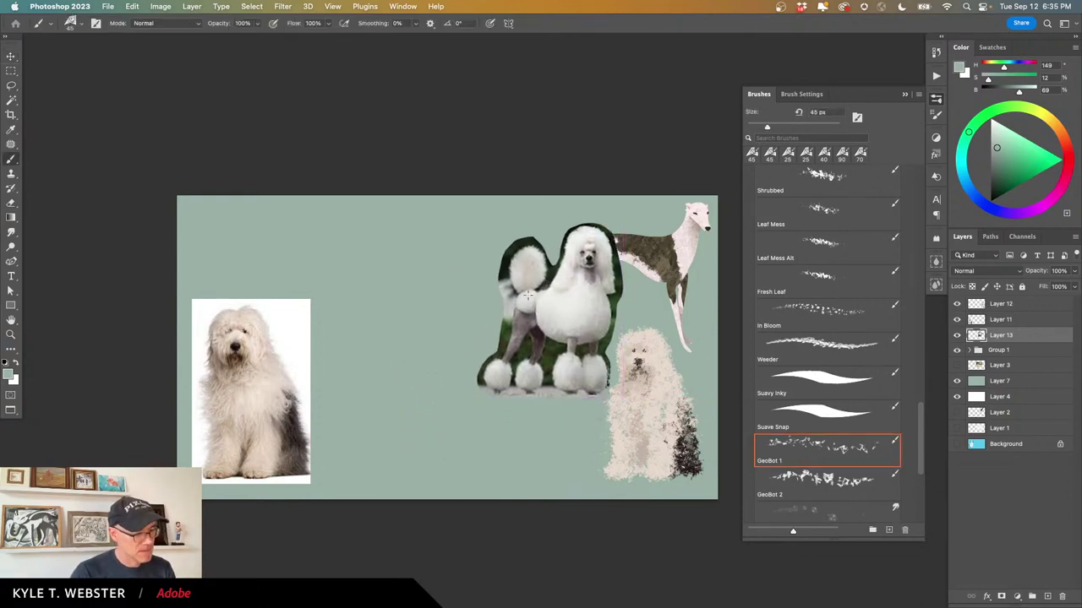
pyautogui.scroll(1, 448, 355)
pyautogui.click(904, 94)
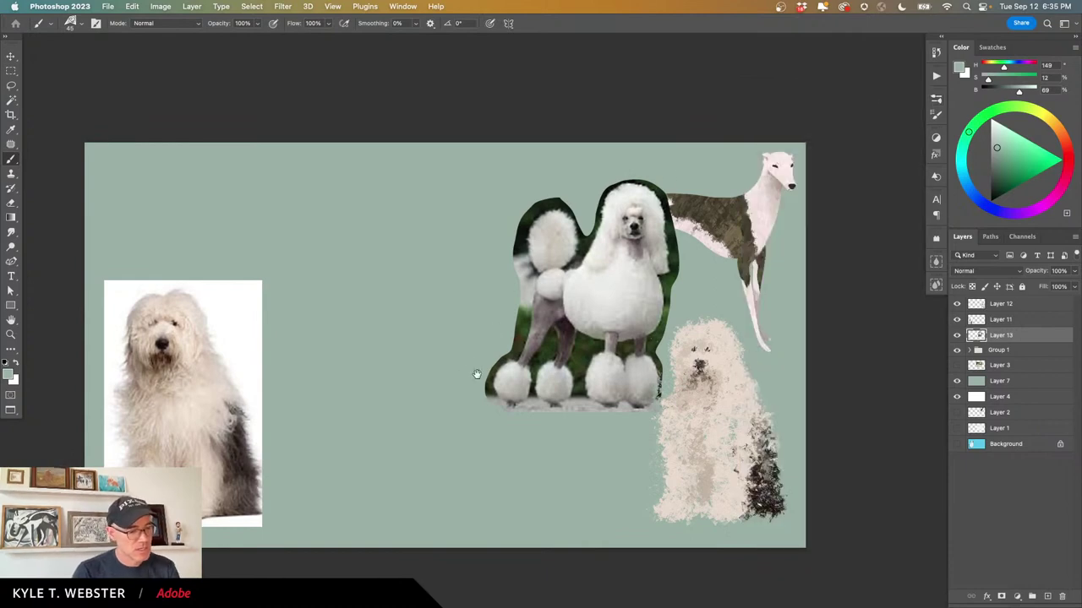
pyautogui.moveTo(478, 374); pyautogui.dragTo(515, 378)
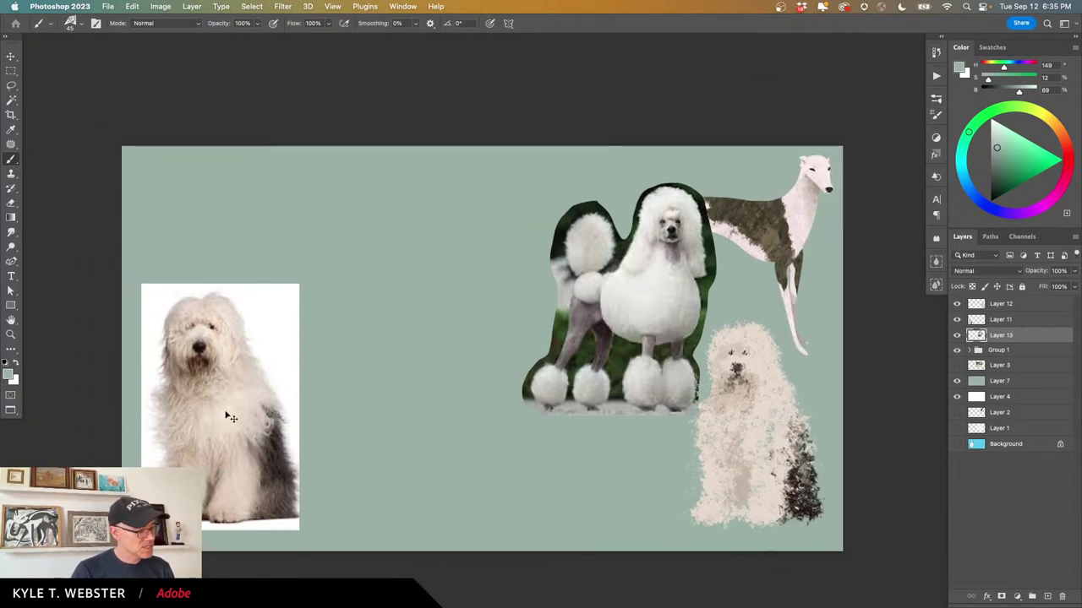
pyautogui.click(957, 320)
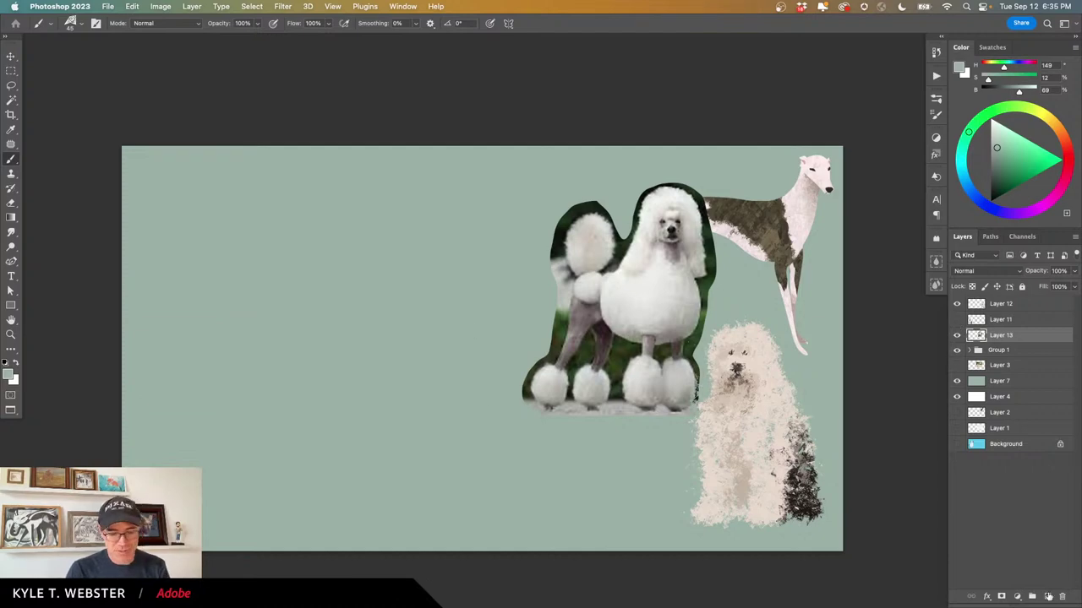
pyautogui.click(984, 305)
pyautogui.click(1047, 596)
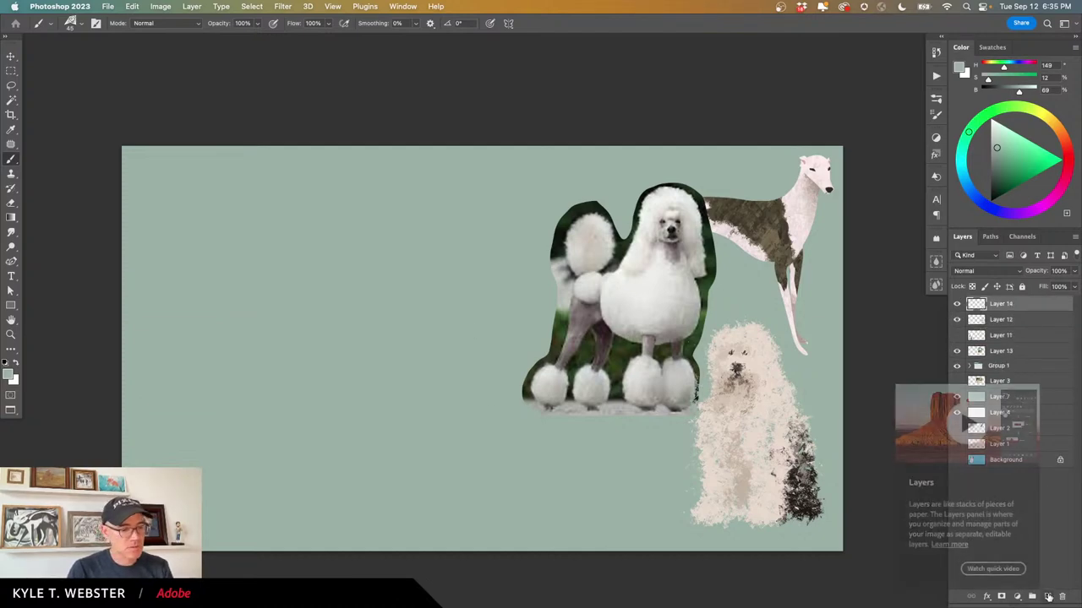
# Select the Old Blue brush from the brush library.
pyautogui.click(935, 98)
pyautogui.scroll(10, 889, 376)
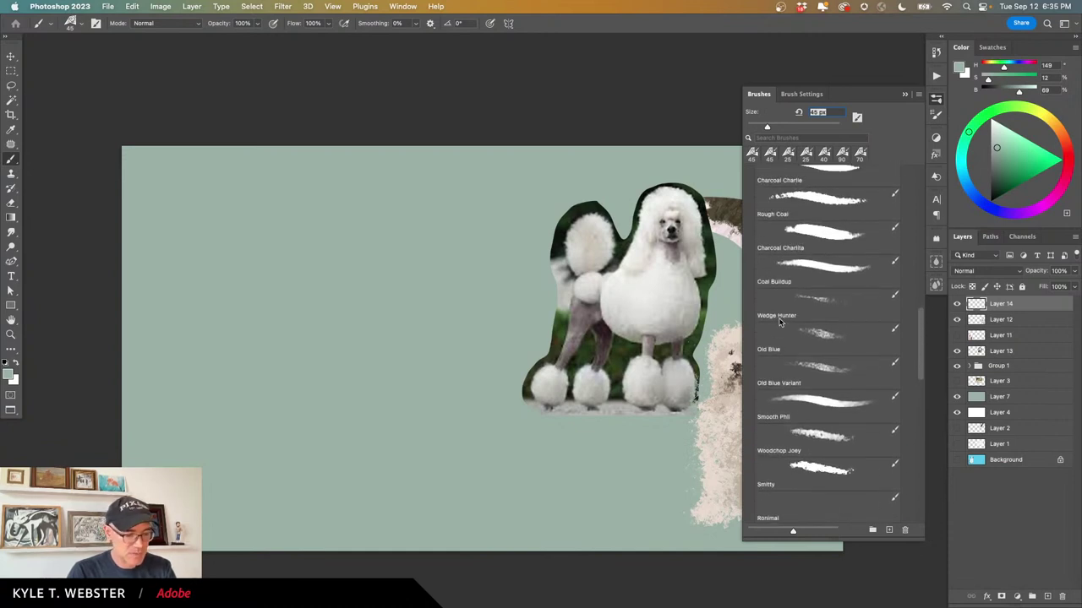
pyautogui.scroll(-1, 779, 325)
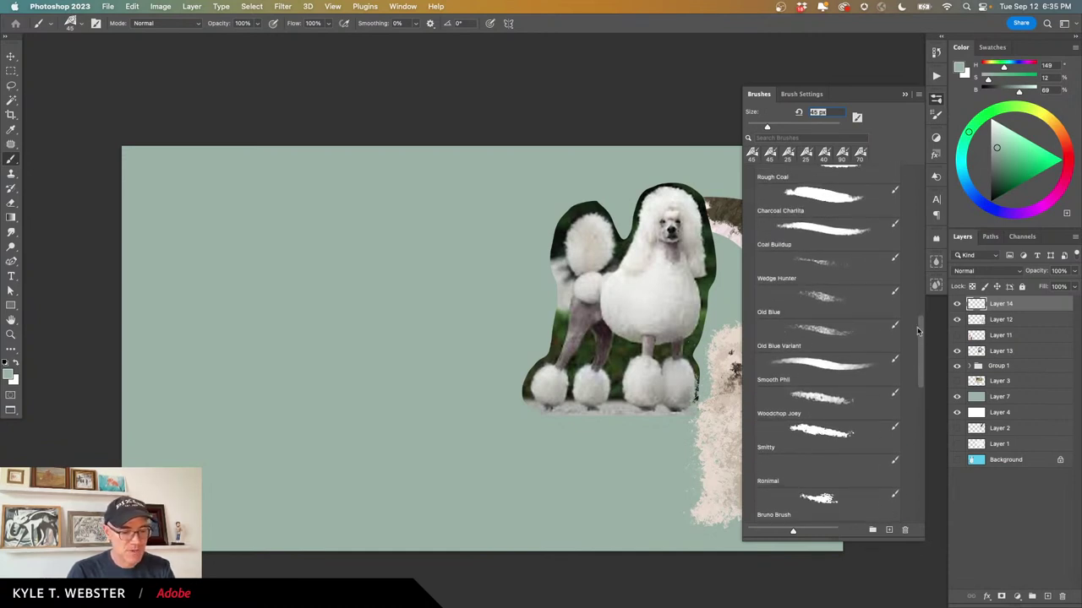
pyautogui.scroll(-2, 885, 340)
pyautogui.scroll(7, 765, 304)
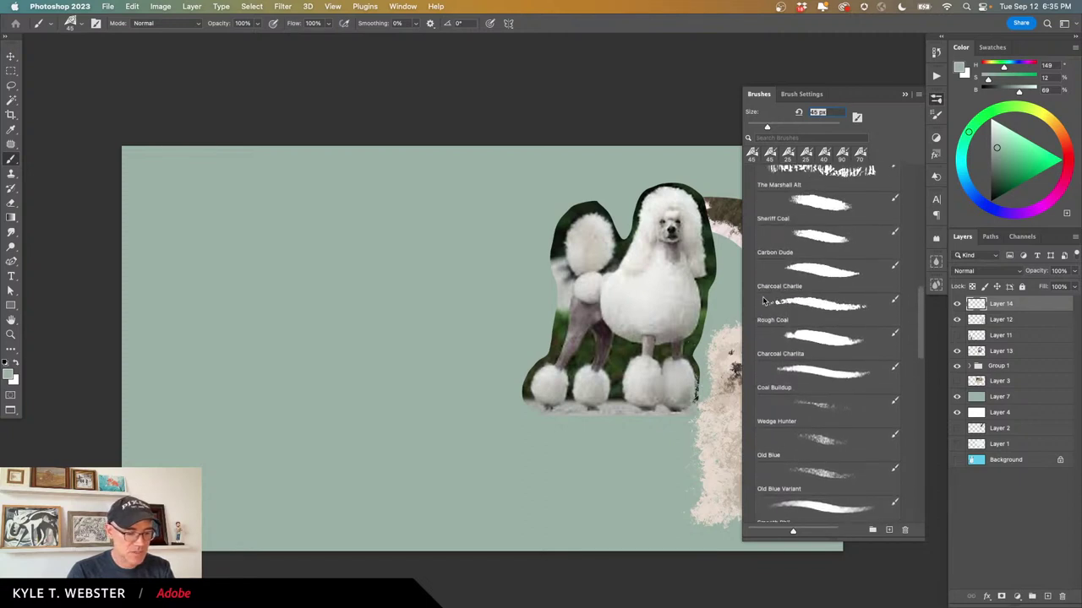
pyautogui.click(821, 440)
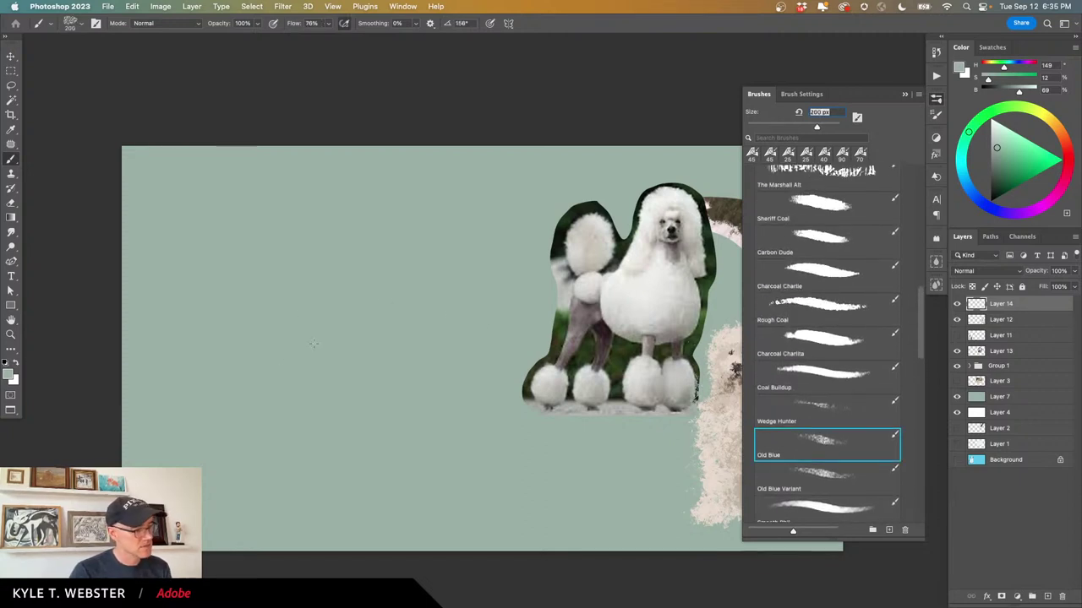
# Test the brush with light grey sampled from the poodle's coat on the empty canvas area and clear the test strokes.
pyautogui.keyDown('alt'); pyautogui.click(676, 296); pyautogui.keyUp('alt')
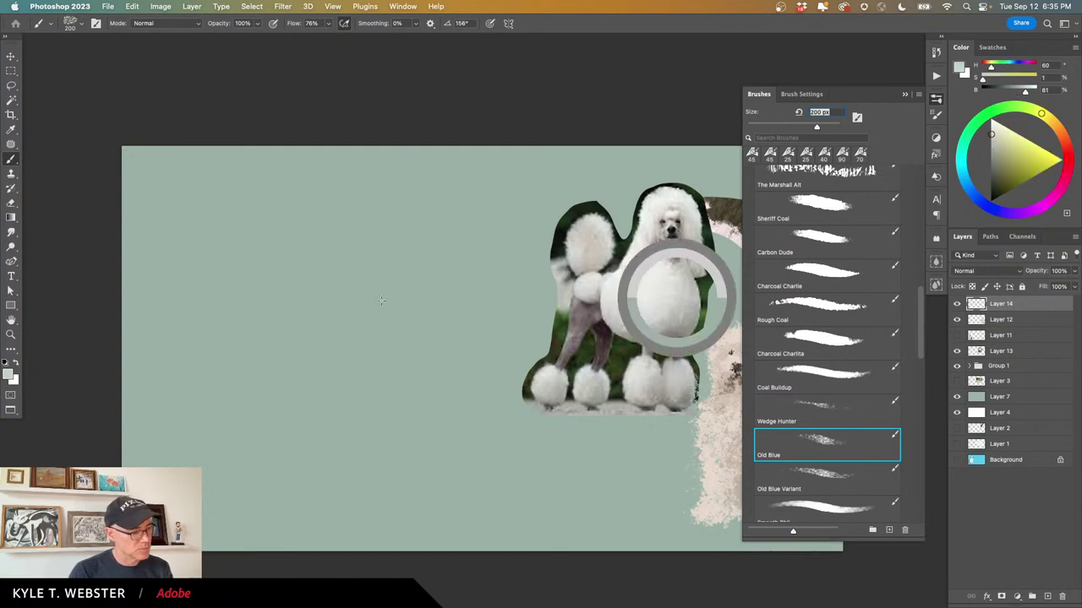
pyautogui.moveTo(380, 292)
pyautogui.mouseDown()
pyautogui.moveTo(390, 346)
pyautogui.moveTo(381, 354)
pyautogui.moveTo(387, 333)
pyautogui.moveTo(410, 329)
pyautogui.moveTo(409, 301)
pyautogui.moveTo(426, 305)
pyautogui.moveTo(423, 342)
pyautogui.moveTo(387, 317)
pyautogui.moveTo(378, 340)
pyautogui.moveTo(394, 325)
pyautogui.moveTo(383, 296)
pyautogui.moveTo(371, 296)
pyautogui.moveTo(388, 269)
pyautogui.moveTo(431, 282)
pyautogui.mouseUp()
pyautogui.keyDown('super'); pyautogui.click(355, 320); pyautogui.keyUp('super')
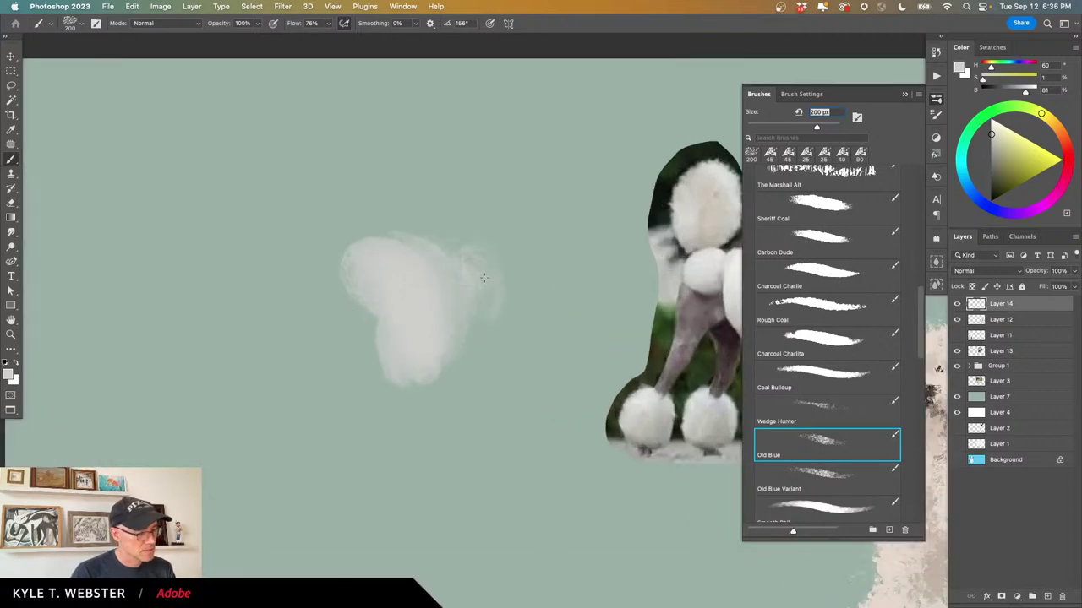
pyautogui.moveTo(484, 277)
pyautogui.mouseDown()
pyautogui.moveTo(439, 370)
pyautogui.moveTo(433, 261)
pyautogui.moveTo(460, 270)
pyautogui.moveTo(394, 241)
pyautogui.mouseUp()
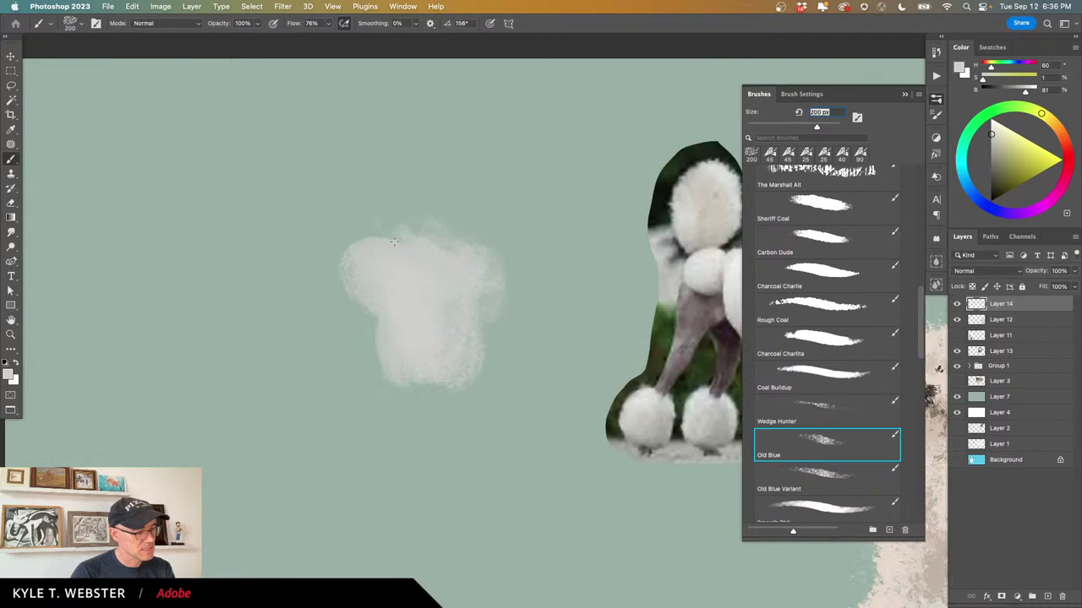
pyautogui.keyDown('alt'); pyautogui.keyDown('super'); pyautogui.click(366, 380); pyautogui.keyUp('super'); pyautogui.keyUp('alt')
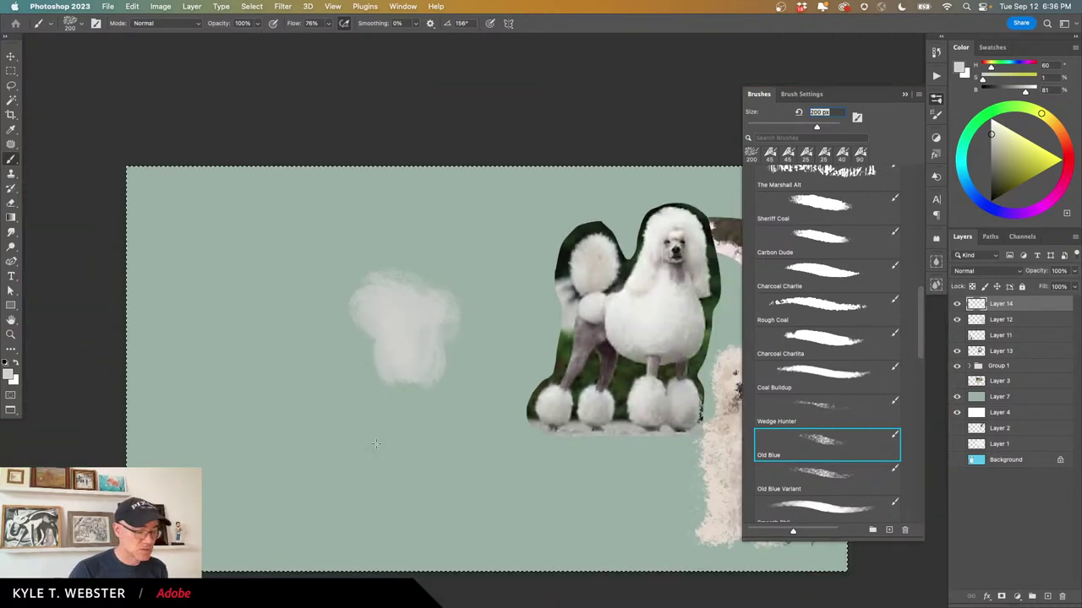
pyautogui.press('super+a')
pyautogui.press('Delete')
pyautogui.press('super+d')
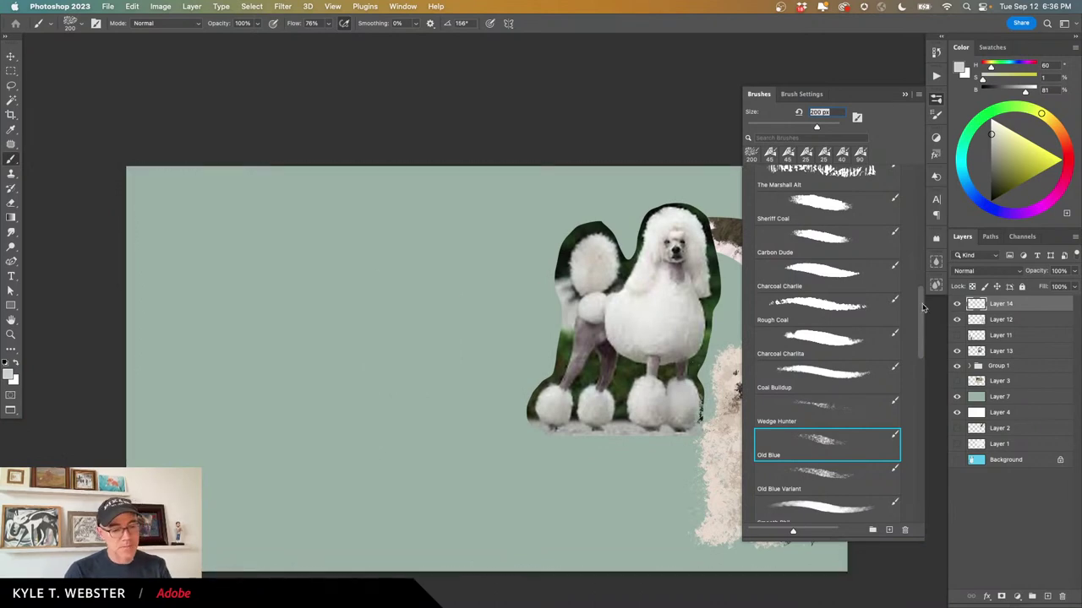
# Select the Bouquet 1 brush from the Spring 2020 brush set.
pyautogui.scroll(10, 924, 308)
pyautogui.click(747, 252)
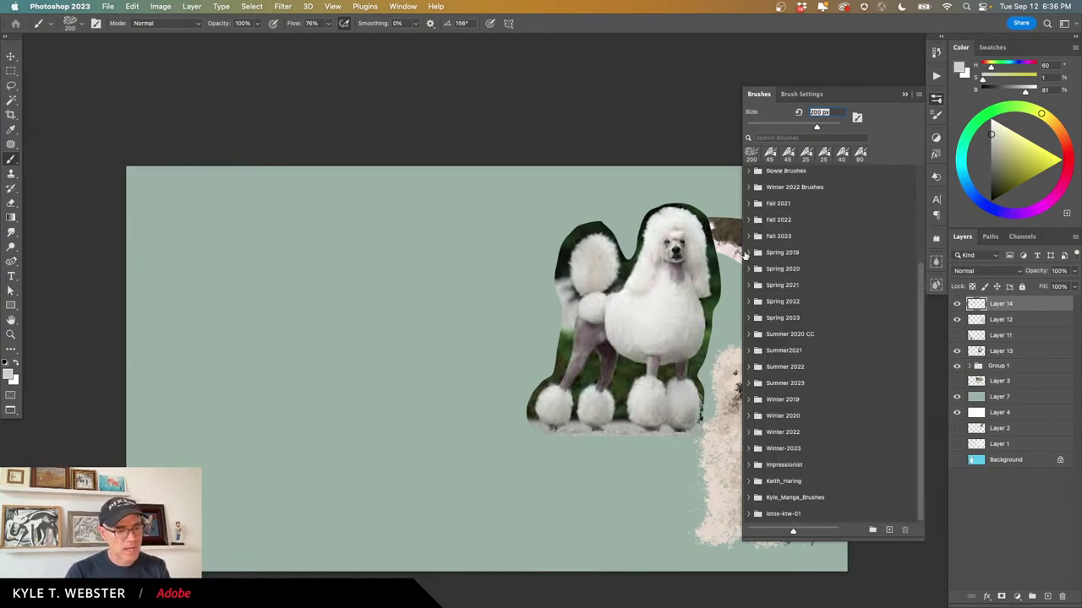
pyautogui.click(748, 269)
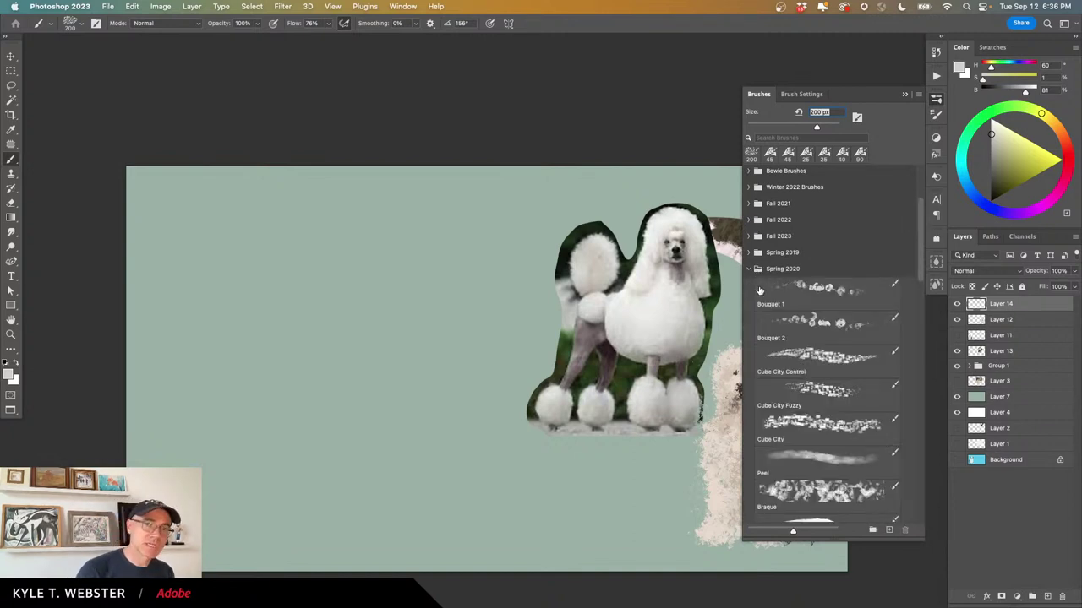
pyautogui.click(759, 291)
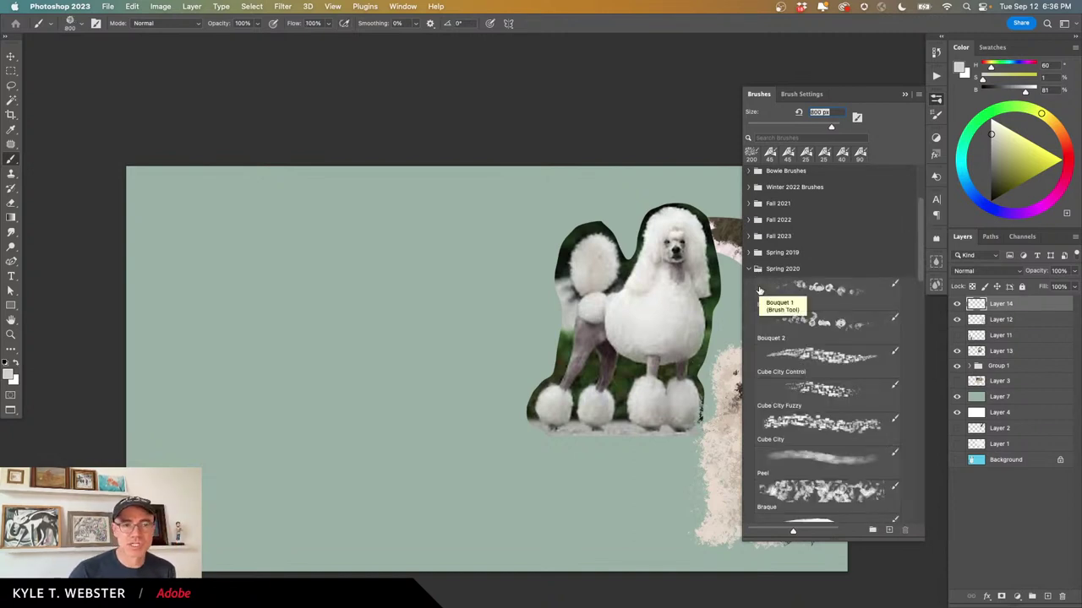
pyautogui.press('Tab')
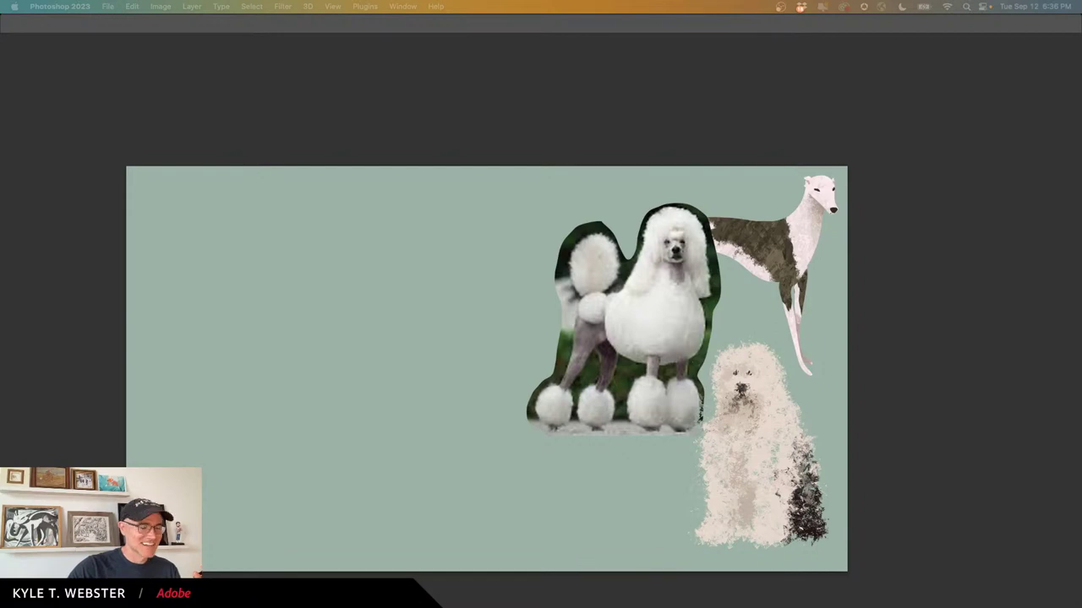
pyautogui.press('Tab')
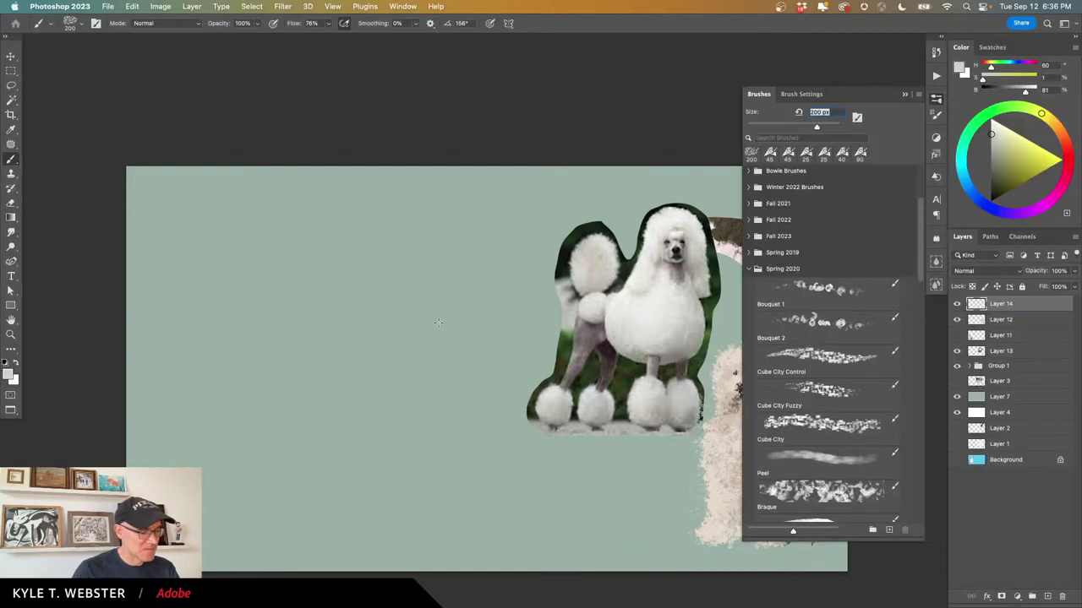
pyautogui.click(817, 291)
# Try broad light grey Bouquet 1 strokes on the empty canvas area and undo them.
pyautogui.moveTo(406, 253)
pyautogui.mouseDown()
pyautogui.moveTo(245, 397)
pyautogui.moveTo(310, 298)
pyautogui.moveTo(59, 287)
pyautogui.mouseUp()
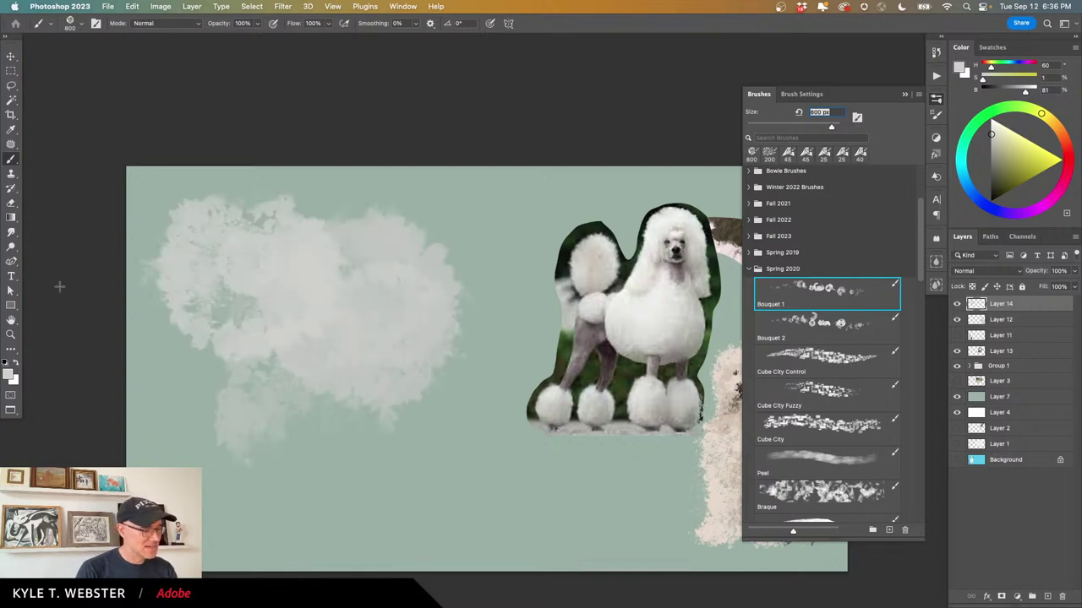
pyautogui.press('super+z')
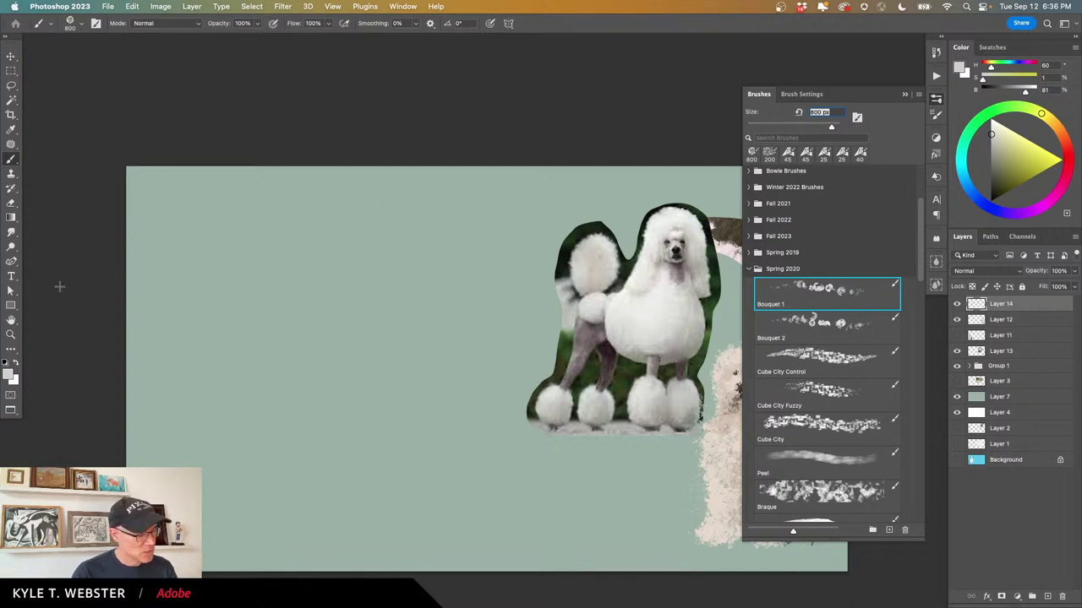
# Set the painting colour to white and the Bouquet 1 brush size to 400 px.
pyautogui.press('d')
pyautogui.press('x')
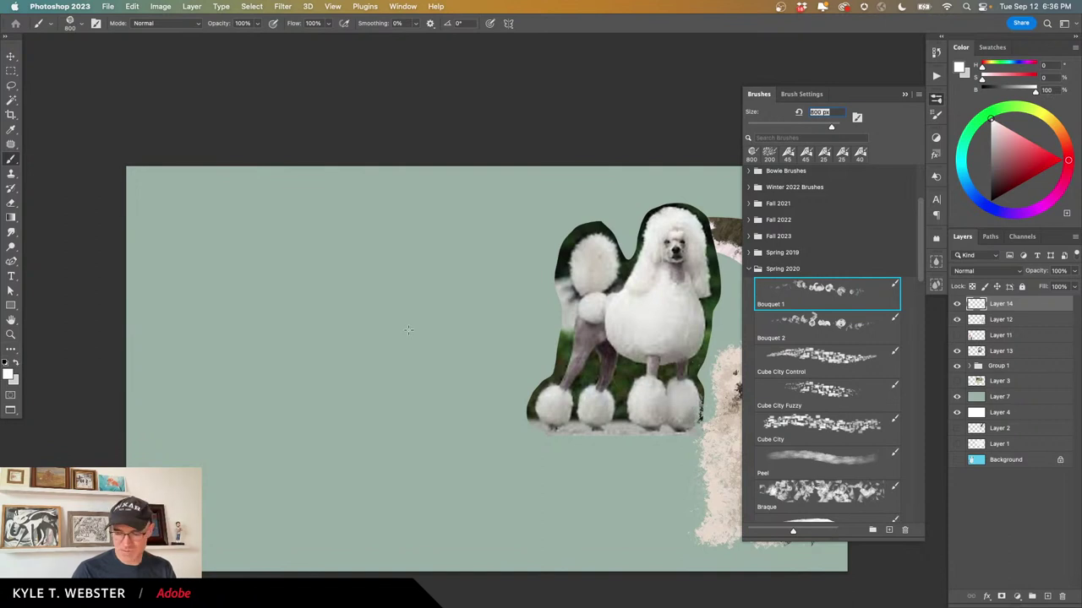
pyautogui.press('[')
pyautogui.press('[')
pyautogui.press('[')
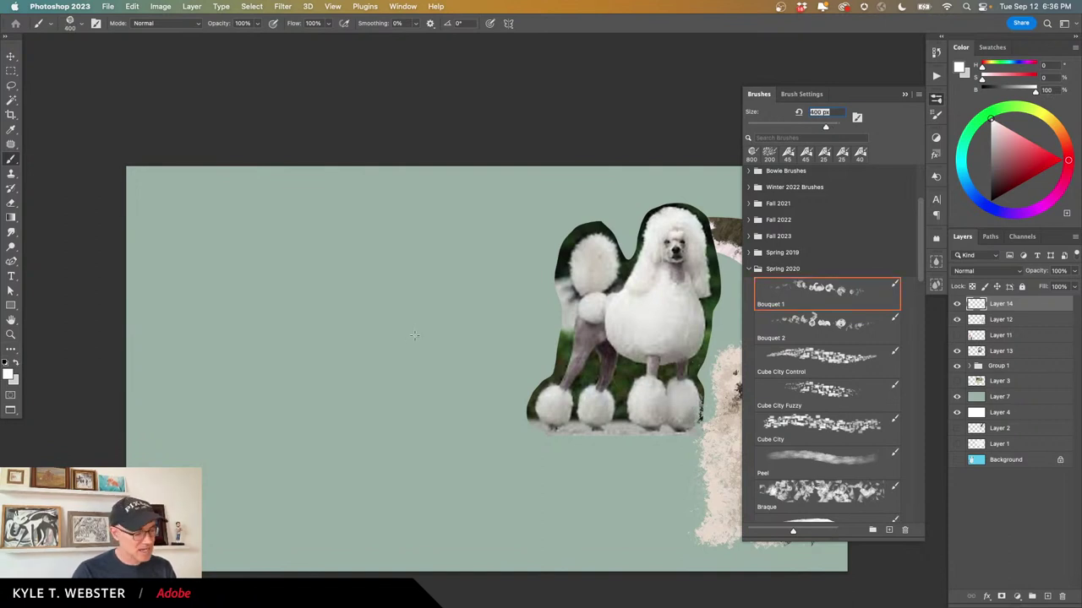
# Try soft white Bouquet 1 puffs on the empty canvas area and undo them.
pyautogui.moveTo(406, 311)
pyautogui.mouseDown()
pyautogui.moveTo(398, 358)
pyautogui.moveTo(377, 335)
pyautogui.moveTo(431, 306)
pyautogui.moveTo(339, 324)
pyautogui.moveTo(320, 301)
pyautogui.moveTo(299, 305)
pyautogui.moveTo(292, 357)
pyautogui.moveTo(245, 296)
pyautogui.mouseUp()
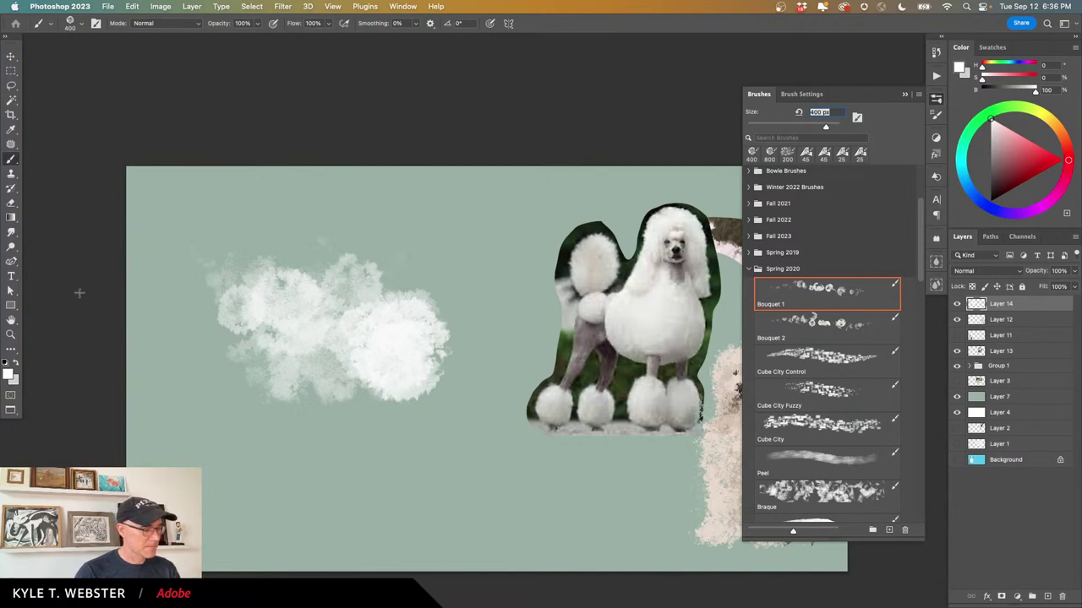
pyautogui.press('super+z')
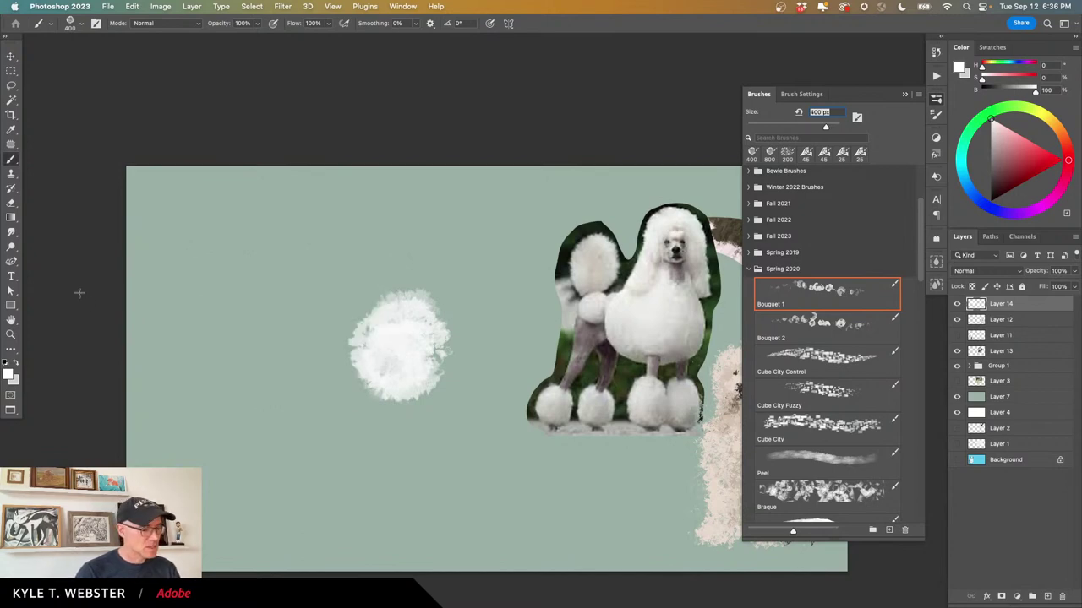
pyautogui.press('super+z')
# Paint the poodle's fluffy white body with the 400 px brush, and its neck and head with a 250 px brush.
pyautogui.moveTo(389, 340)
pyautogui.mouseDown()
pyautogui.moveTo(401, 391)
pyautogui.moveTo(395, 343)
pyautogui.moveTo(383, 368)
pyautogui.moveTo(388, 355)
pyautogui.moveTo(442, 358)
pyautogui.moveTo(357, 347)
pyautogui.moveTo(392, 421)
pyautogui.moveTo(409, 327)
pyautogui.moveTo(322, 410)
pyautogui.moveTo(376, 434)
pyautogui.moveTo(342, 312)
pyautogui.moveTo(307, 324)
pyautogui.moveTo(348, 423)
pyautogui.mouseUp()
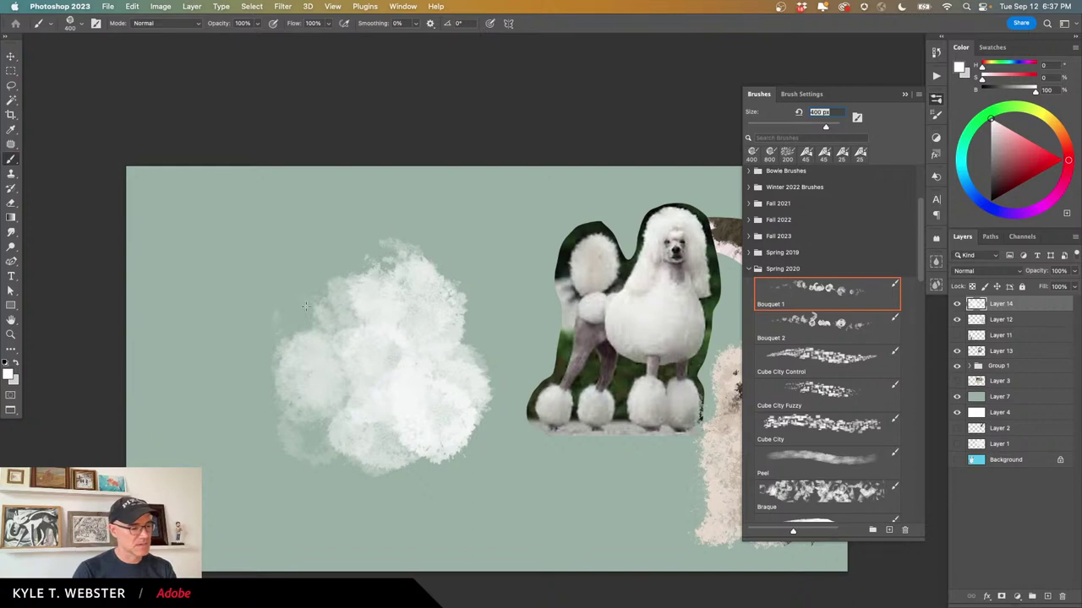
pyautogui.press('[')
pyautogui.press('[')
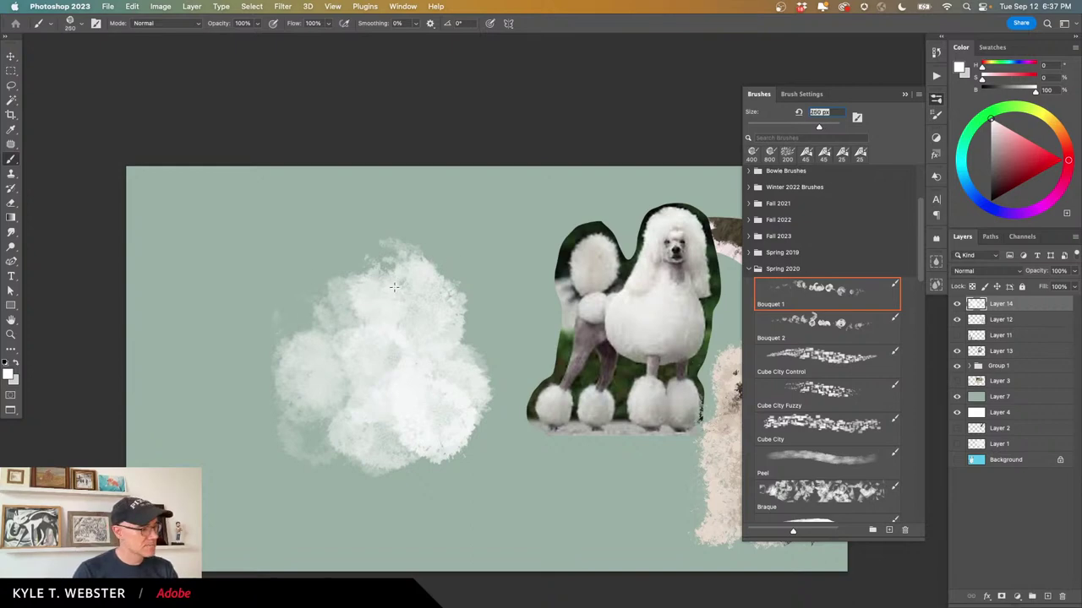
pyautogui.moveTo(396, 284)
pyautogui.mouseDown()
pyautogui.moveTo(403, 240)
pyautogui.moveTo(428, 288)
pyautogui.moveTo(386, 231)
pyautogui.moveTo(420, 233)
pyautogui.moveTo(353, 290)
pyautogui.moveTo(353, 264)
pyautogui.moveTo(357, 318)
pyautogui.moveTo(422, 279)
pyautogui.moveTo(421, 225)
pyautogui.moveTo(435, 245)
pyautogui.moveTo(407, 267)
pyautogui.moveTo(413, 199)
pyautogui.moveTo(376, 333)
pyautogui.moveTo(407, 292)
pyautogui.moveTo(412, 364)
pyautogui.mouseUp()
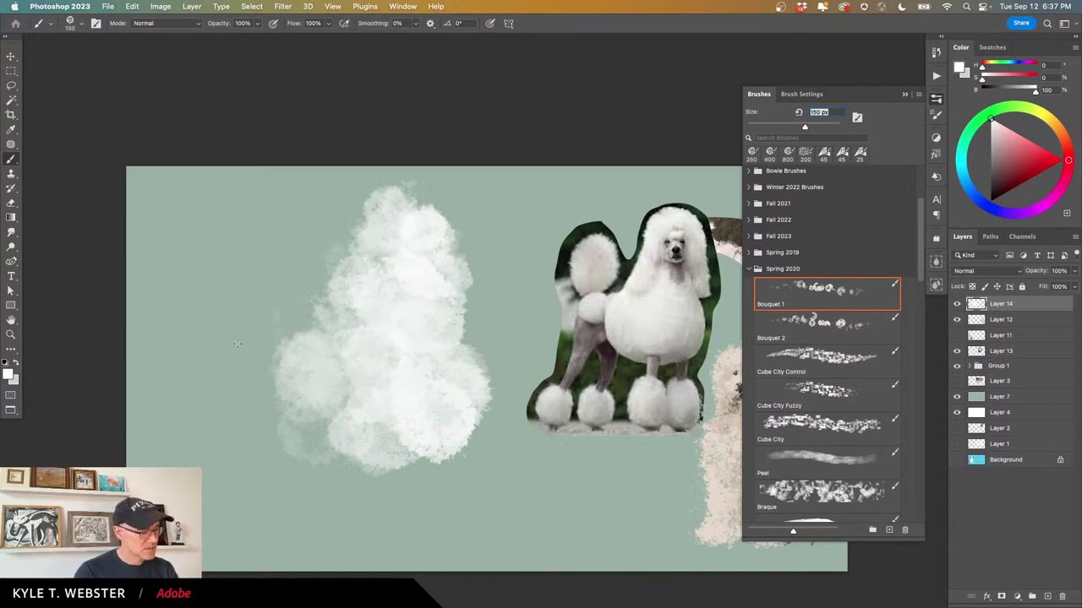
# Paint the poodle's tail, rear puffs and four paw puffs in white with the brush at 150 px.
pyautogui.moveTo(238, 343)
pyautogui.mouseDown()
pyautogui.moveTo(233, 388)
pyautogui.moveTo(241, 330)
pyautogui.moveTo(260, 384)
pyautogui.moveTo(221, 351)
pyautogui.moveTo(282, 368)
pyautogui.moveTo(223, 379)
pyautogui.moveTo(261, 328)
pyautogui.moveTo(253, 246)
pyautogui.moveTo(221, 293)
pyautogui.moveTo(241, 232)
pyautogui.moveTo(261, 245)
pyautogui.moveTo(210, 282)
pyautogui.moveTo(271, 237)
pyautogui.moveTo(212, 278)
pyautogui.moveTo(258, 223)
pyautogui.moveTo(226, 303)
pyautogui.moveTo(225, 251)
pyautogui.moveTo(248, 283)
pyautogui.moveTo(240, 337)
pyautogui.mouseUp()
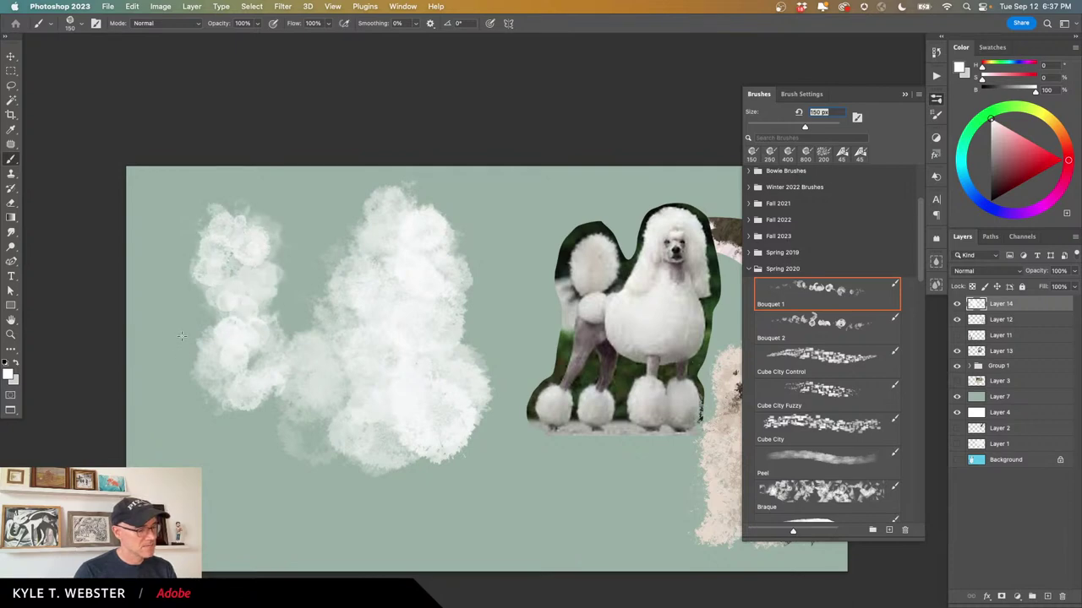
pyautogui.moveTo(226, 497)
pyautogui.mouseDown()
pyautogui.moveTo(241, 491)
pyautogui.moveTo(221, 524)
pyautogui.moveTo(226, 467)
pyautogui.mouseUp()
pyautogui.moveTo(287, 487)
pyautogui.mouseDown()
pyautogui.moveTo(310, 505)
pyautogui.moveTo(300, 514)
pyautogui.moveTo(271, 482)
pyautogui.mouseUp()
pyautogui.moveTo(399, 512)
pyautogui.mouseDown()
pyautogui.moveTo(418, 507)
pyautogui.moveTo(397, 520)
pyautogui.moveTo(410, 533)
pyautogui.moveTo(457, 526)
pyautogui.moveTo(478, 499)
pyautogui.mouseUp()
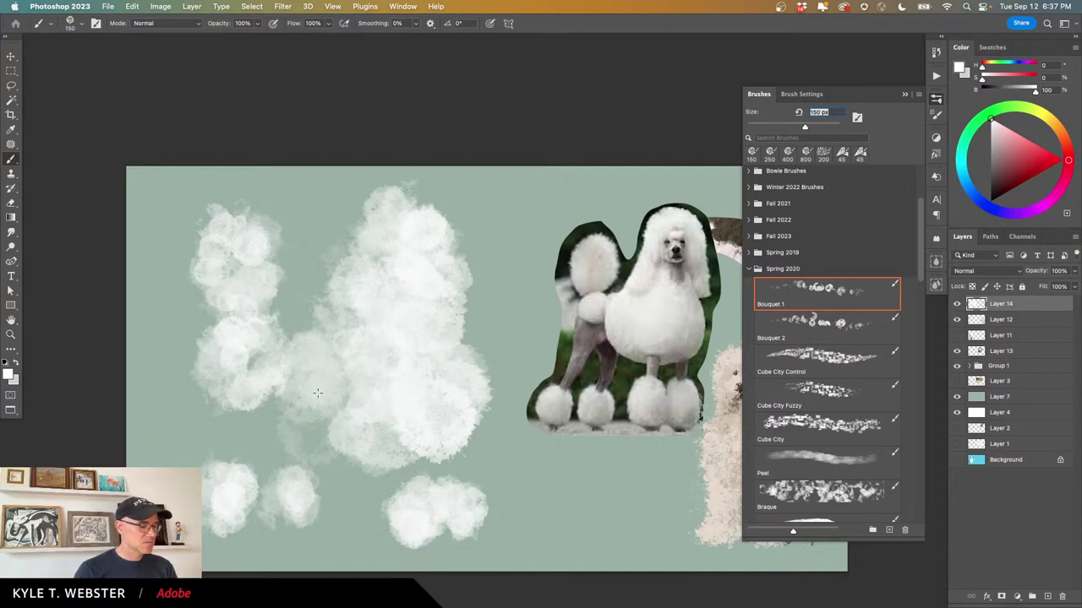
# Scale the painted poodle down to roughly two thirds of its size and thicken the white fur on its body.
pyautogui.scroll(-3, 298, 426)
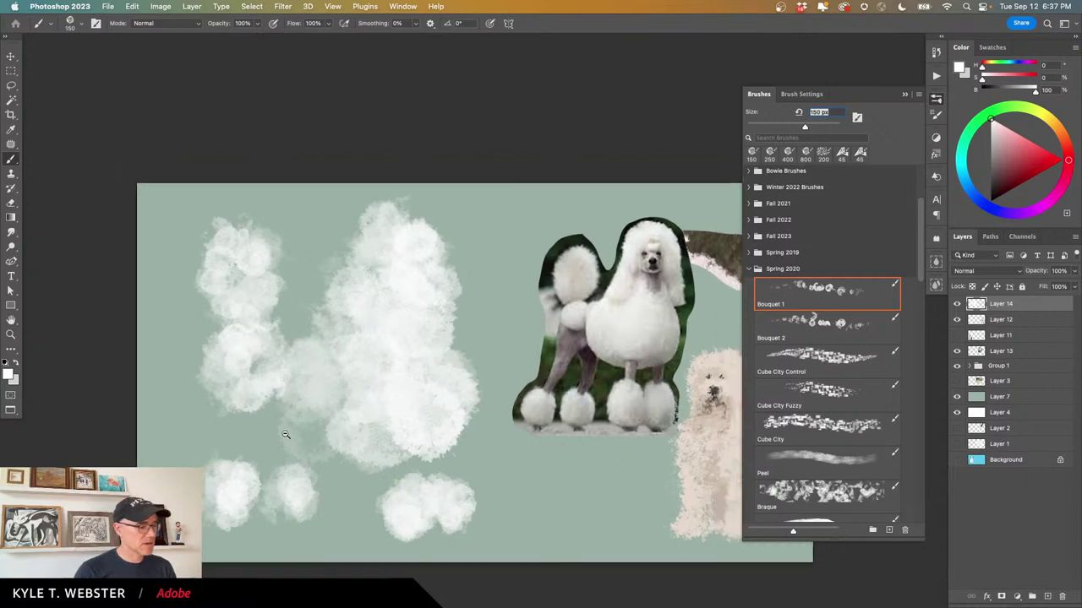
pyautogui.scroll(3, 303, 425)
pyautogui.press('super+t')
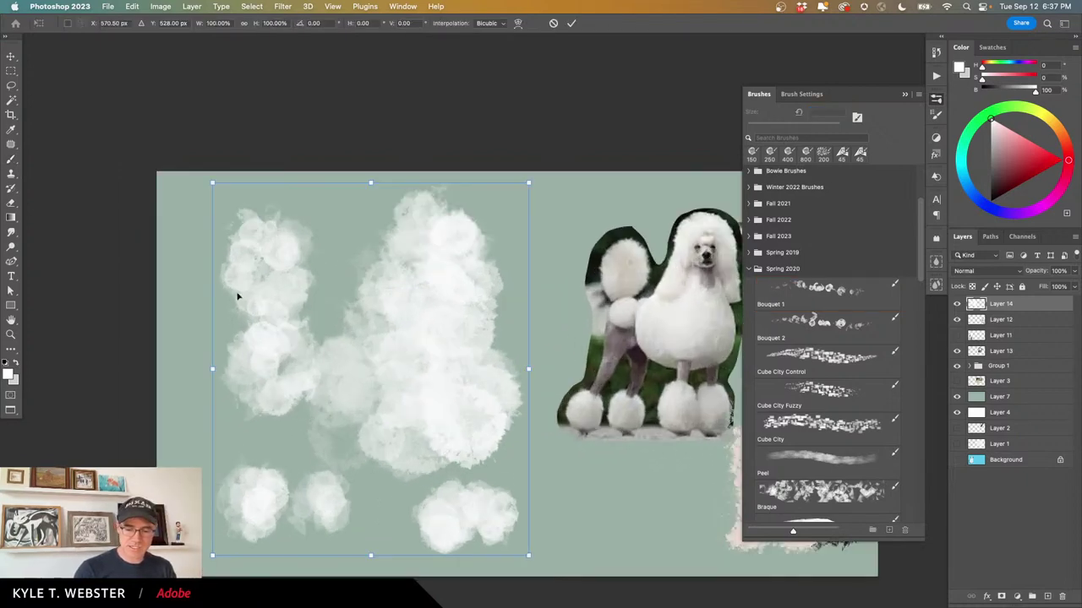
pyautogui.moveTo(213, 201)
pyautogui.mouseDown()
pyautogui.moveTo(229, 206)
pyautogui.moveTo(340, 355)
pyautogui.moveTo(335, 401)
pyautogui.moveTo(316, 355)
pyautogui.mouseUp()
pyautogui.press('Return')
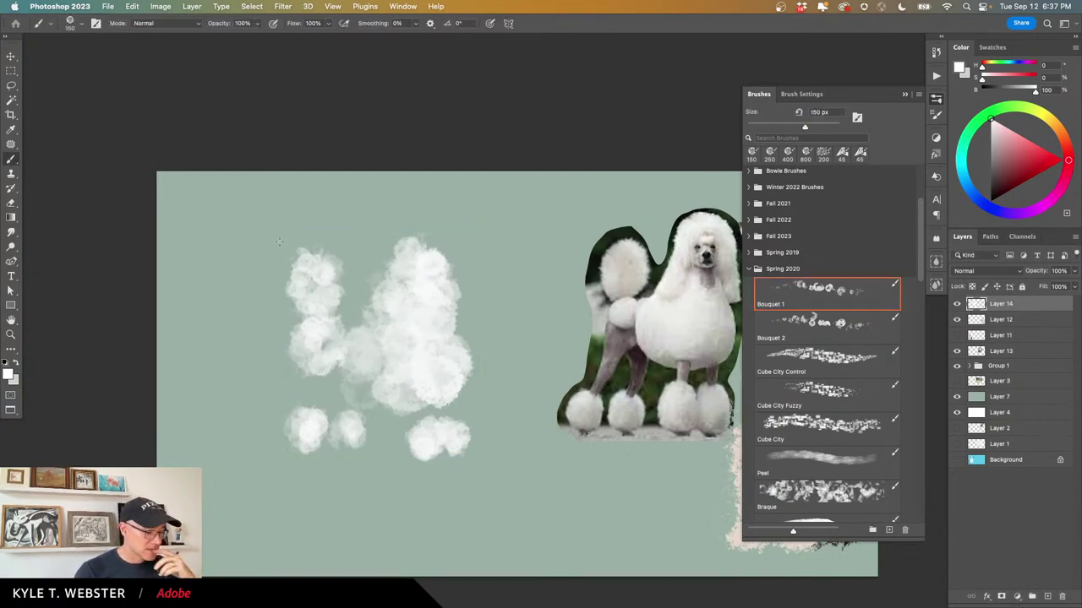
pyautogui.moveTo(413, 355)
pyautogui.mouseDown()
pyautogui.moveTo(370, 352)
pyautogui.moveTo(423, 385)
pyautogui.moveTo(396, 354)
pyautogui.mouseUp()
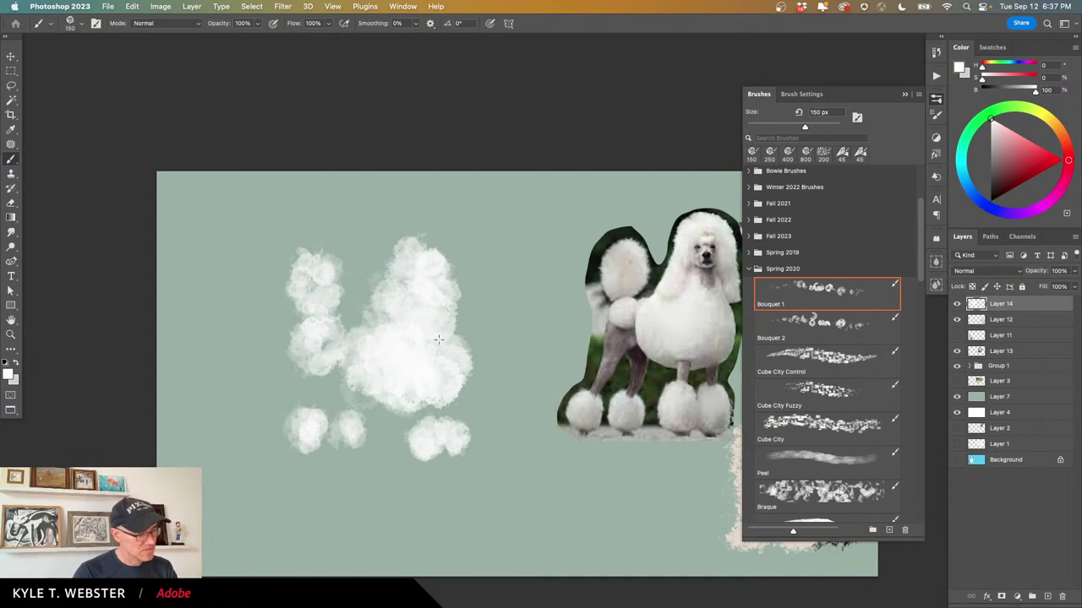
# Lasso the four paw puffs, move them slightly down and away from the body, and deselect them.
pyautogui.press('l')
pyautogui.moveTo(293, 393)
pyautogui.mouseDown()
pyautogui.moveTo(369, 484)
pyautogui.moveTo(460, 409)
pyautogui.mouseUp()
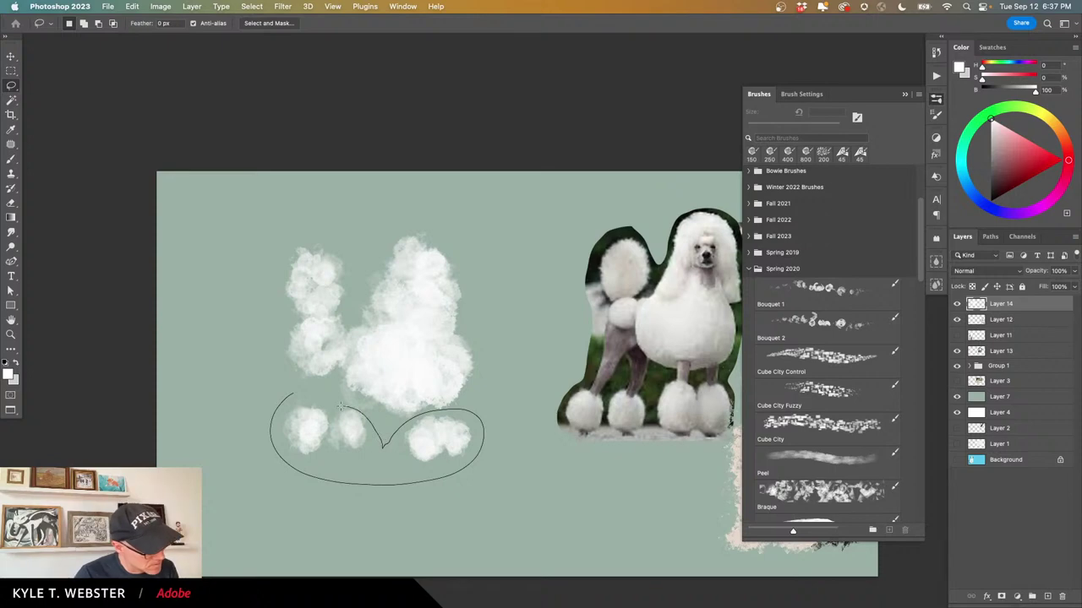
pyautogui.moveTo(288, 387)
pyautogui.mouseDown()
pyautogui.moveTo(302, 456)
pyautogui.moveTo(290, 448)
pyautogui.mouseUp()
pyautogui.press('v')
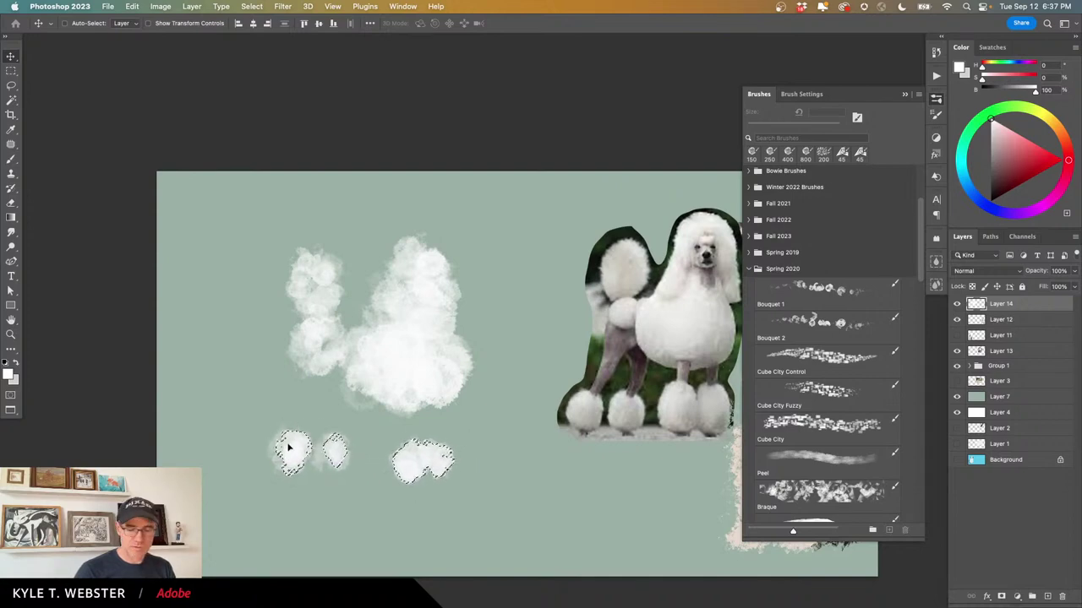
pyautogui.press('cmd+d')
pyautogui.press('b')
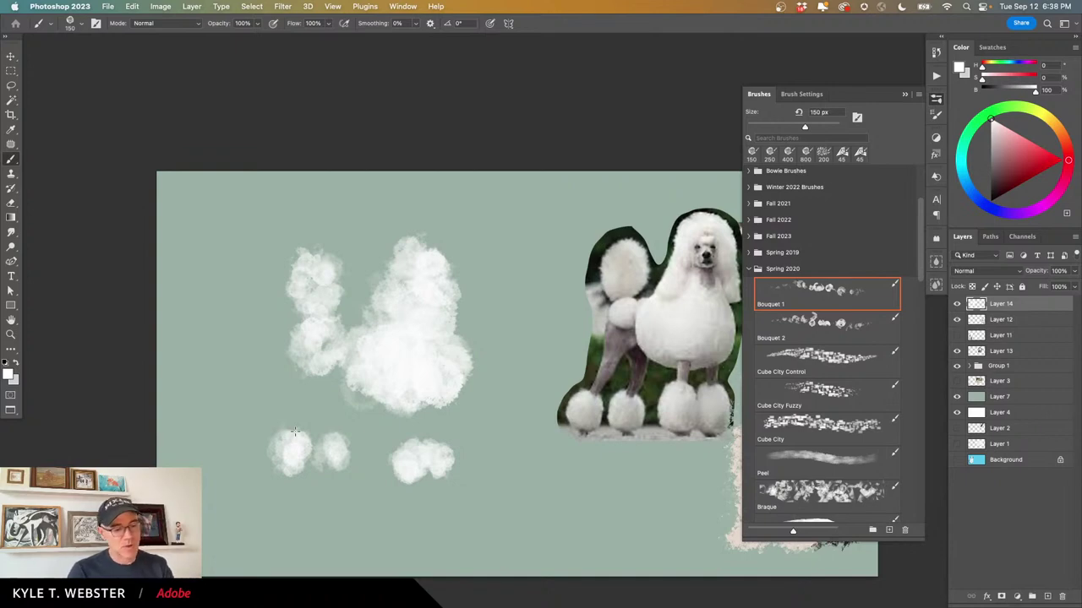
# Choose Kyle's Drawing Box - Oil Pastel Soft 2 from the megapack's Drawing Box set and add a new layer above the poodle.
pyautogui.click(748, 267)
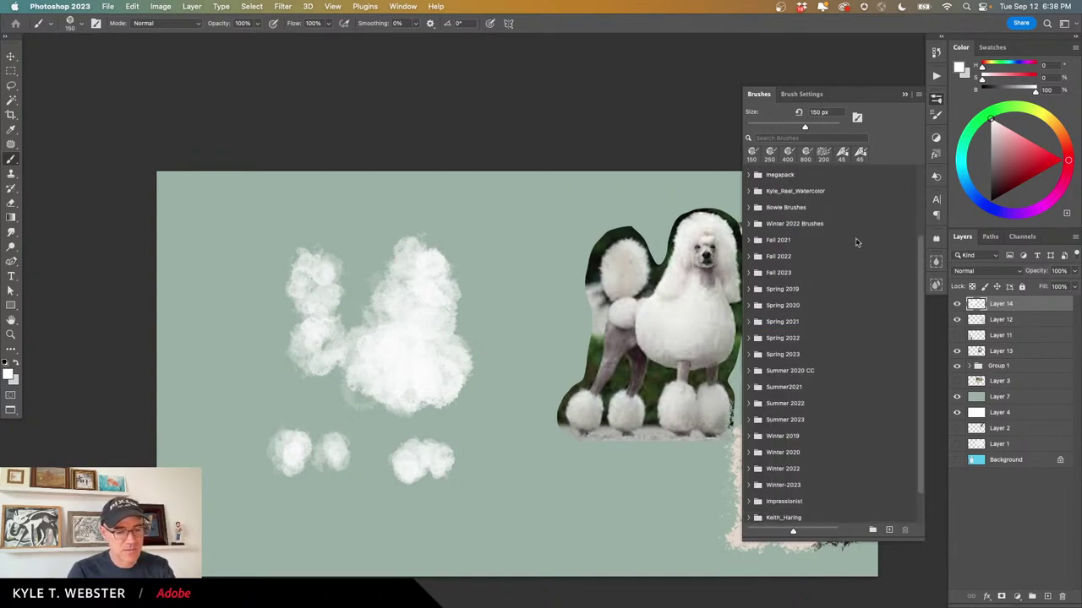
pyautogui.scroll(5, 857, 242)
pyautogui.click(749, 232)
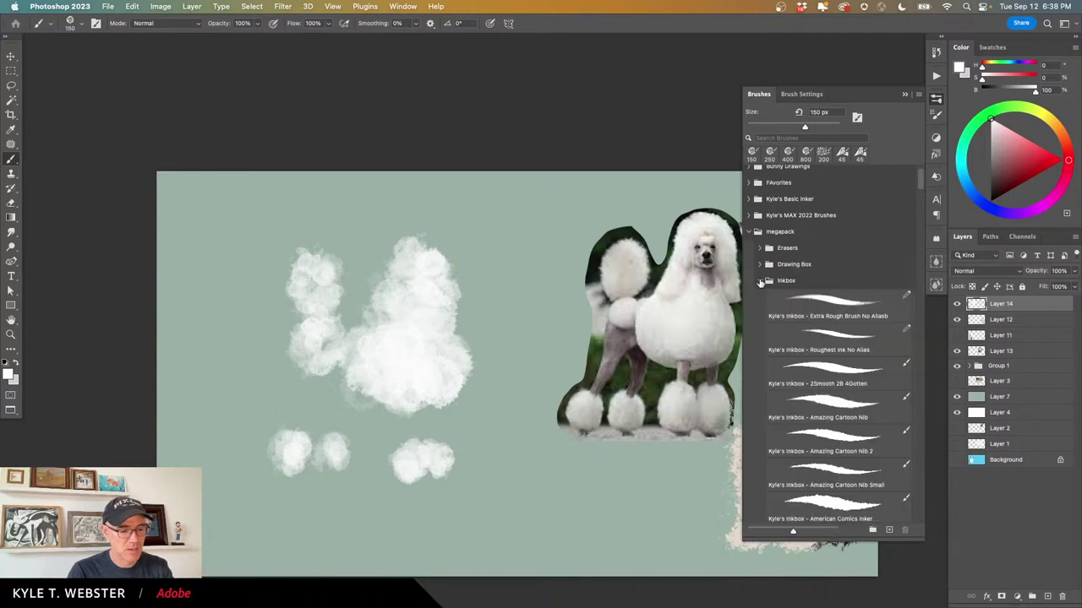
pyautogui.click(761, 282)
pyautogui.click(761, 265)
pyautogui.moveTo(920, 197)
pyautogui.mouseDown()
pyautogui.moveTo(861, 313)
pyautogui.moveTo(780, 426)
pyautogui.mouseUp()
pyautogui.scroll(-3, 780, 427)
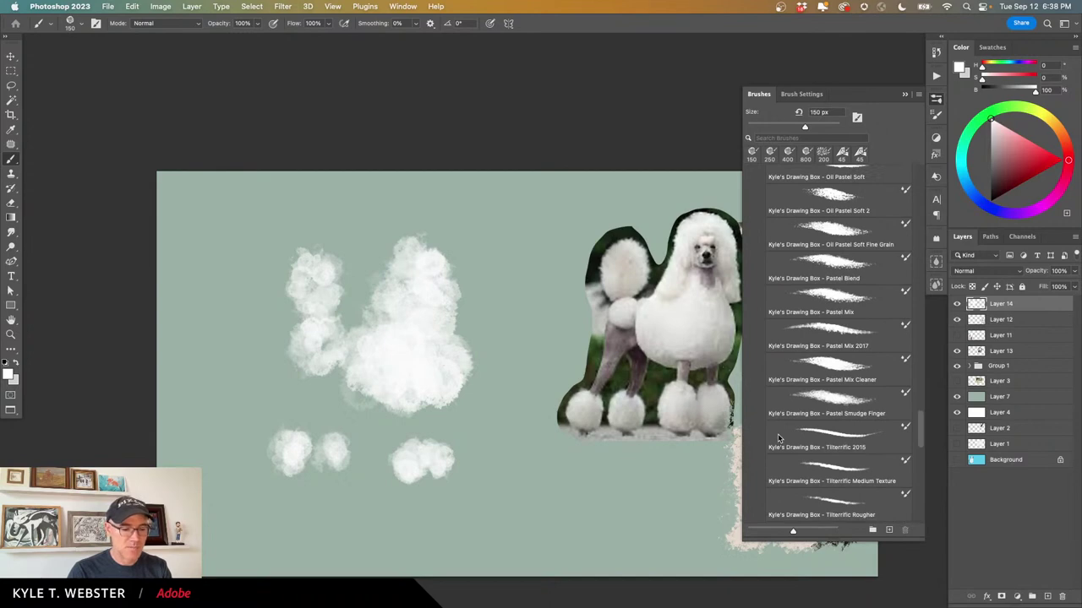
pyautogui.scroll(4, 778, 437)
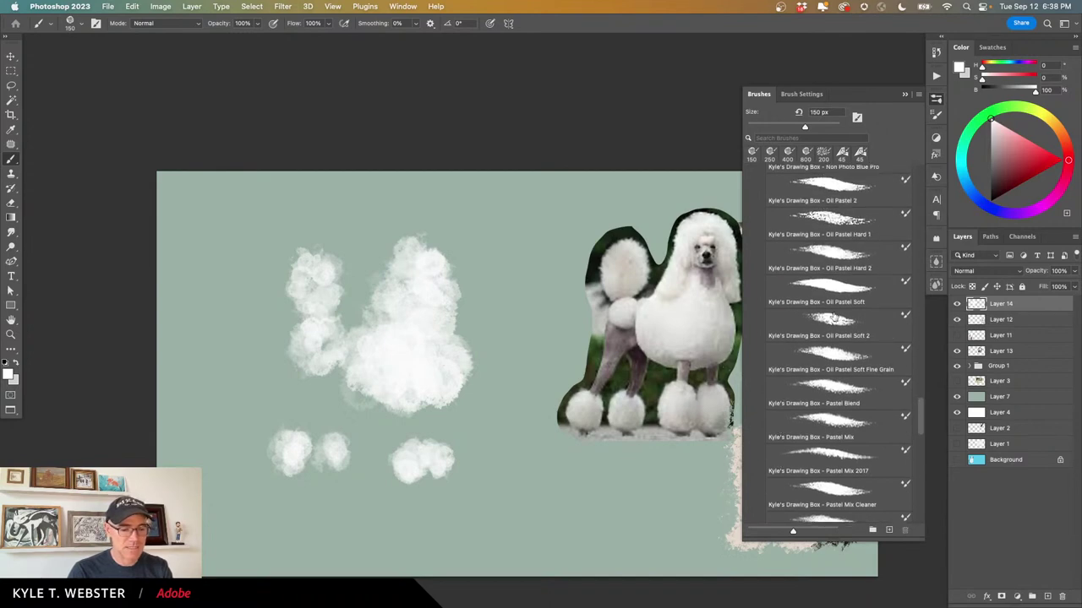
pyautogui.click(833, 318)
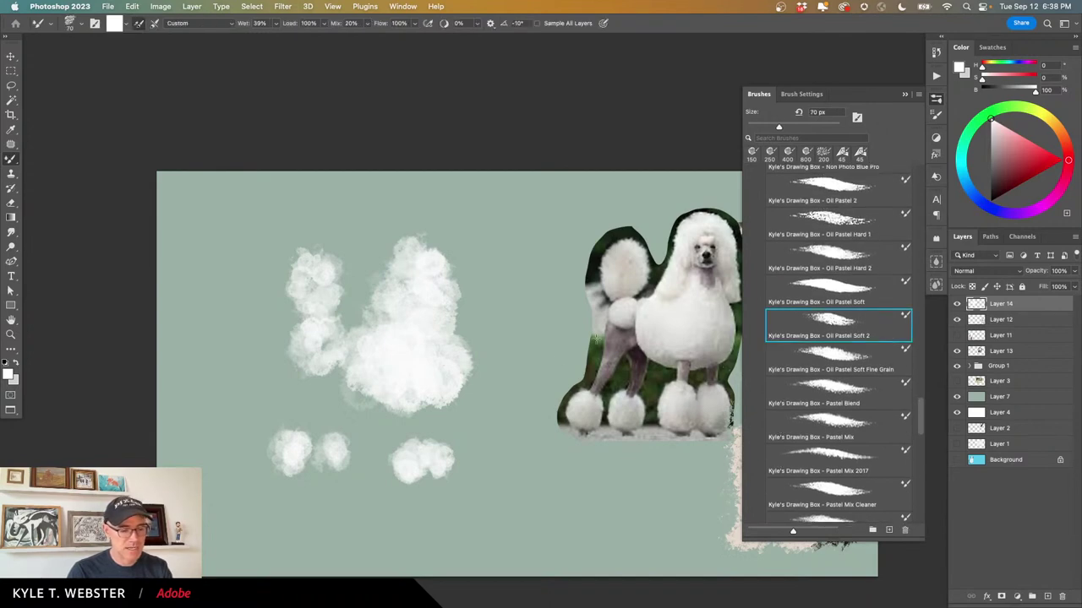
pyautogui.click(1048, 594)
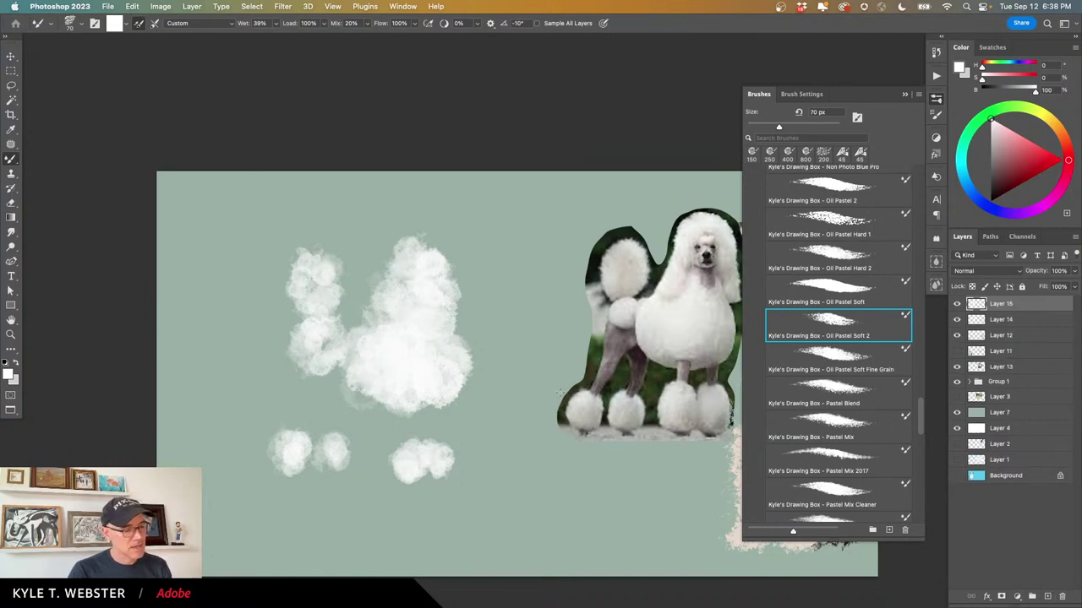
# Try blending dark grey-brown and light grey Oil Pastel Soft 2 strokes beside the painted poodle, and undo them.
pyautogui.click(994, 168)
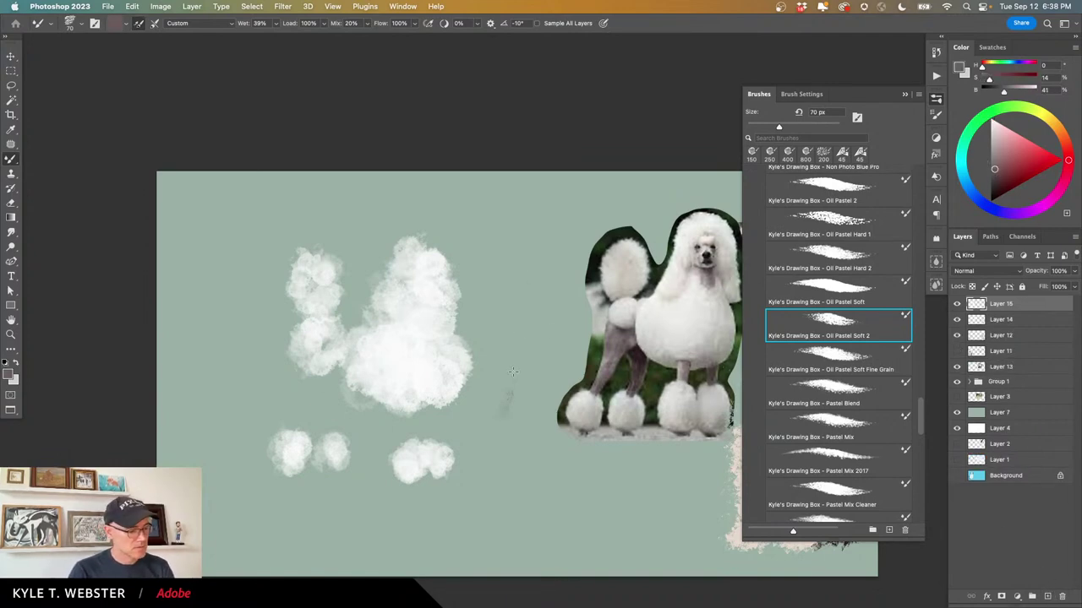
pyautogui.moveTo(513, 371)
pyautogui.mouseDown()
pyautogui.moveTo(497, 421)
pyautogui.moveTo(506, 307)
pyautogui.moveTo(497, 340)
pyautogui.moveTo(480, 336)
pyautogui.moveTo(515, 364)
pyautogui.moveTo(502, 377)
pyautogui.moveTo(523, 308)
pyautogui.moveTo(510, 337)
pyautogui.moveTo(532, 326)
pyautogui.moveTo(510, 355)
pyautogui.moveTo(520, 287)
pyautogui.mouseUp()
pyautogui.scroll(1, 522, 365)
pyautogui.keyDown('alt'); pyautogui.click(435, 365); pyautogui.keyUp('alt')
pyautogui.scroll(3, 499, 393)
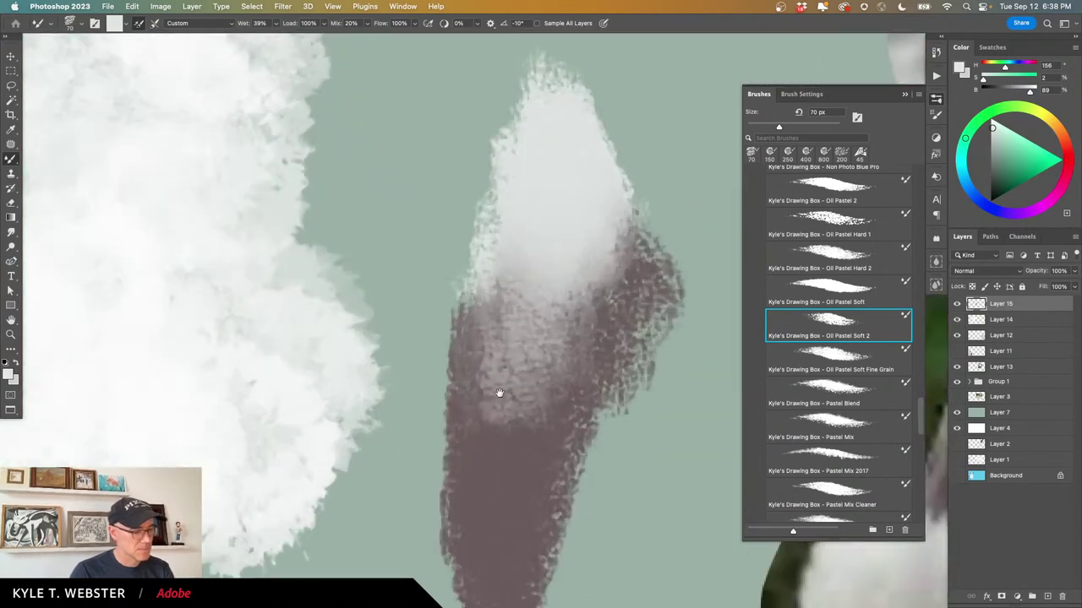
pyautogui.scroll(-5, 499, 393)
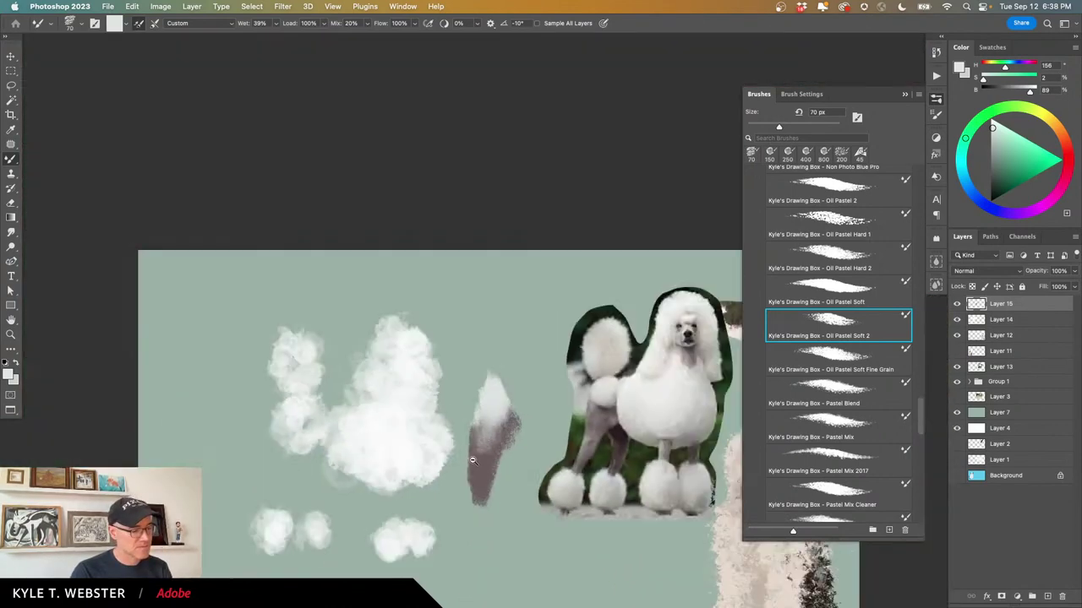
pyautogui.press('super+z')
pyautogui.press('super+z')
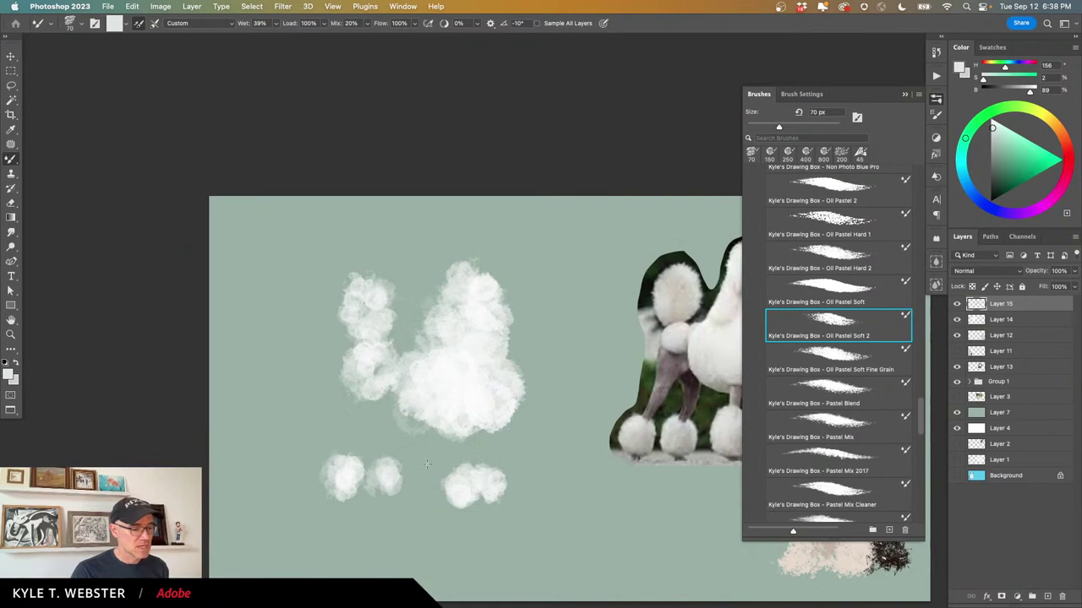
# Make Layer 14 active and return to the regular Brush tool with its size reduced to 90 px.
pyautogui.moveTo(545, 463); pyautogui.dragTo(477, 438)
pyautogui.click(969, 321)
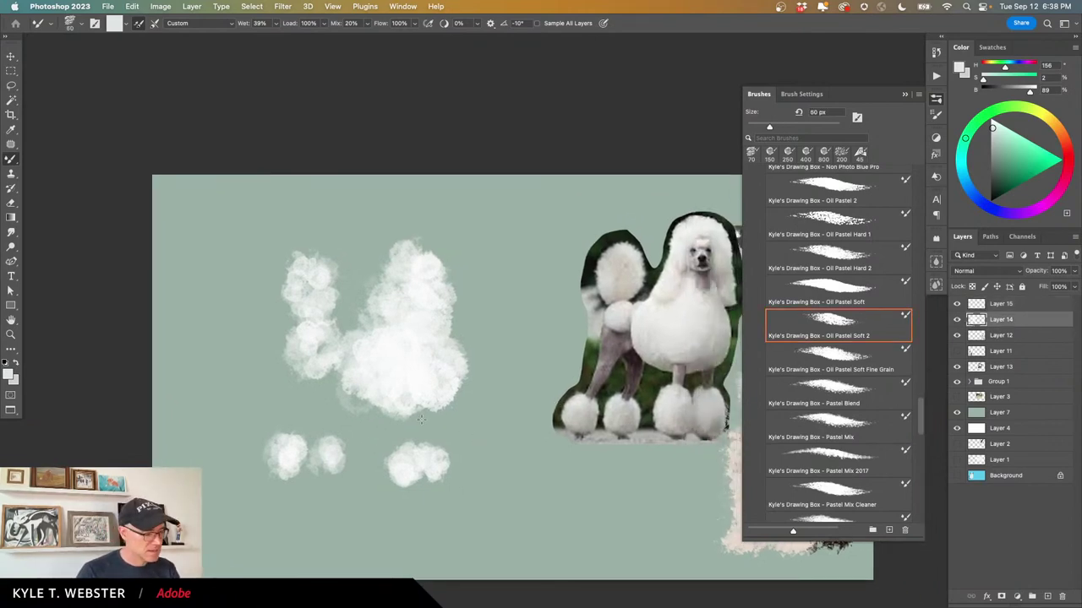
pyautogui.hotkey('shift', 'b')
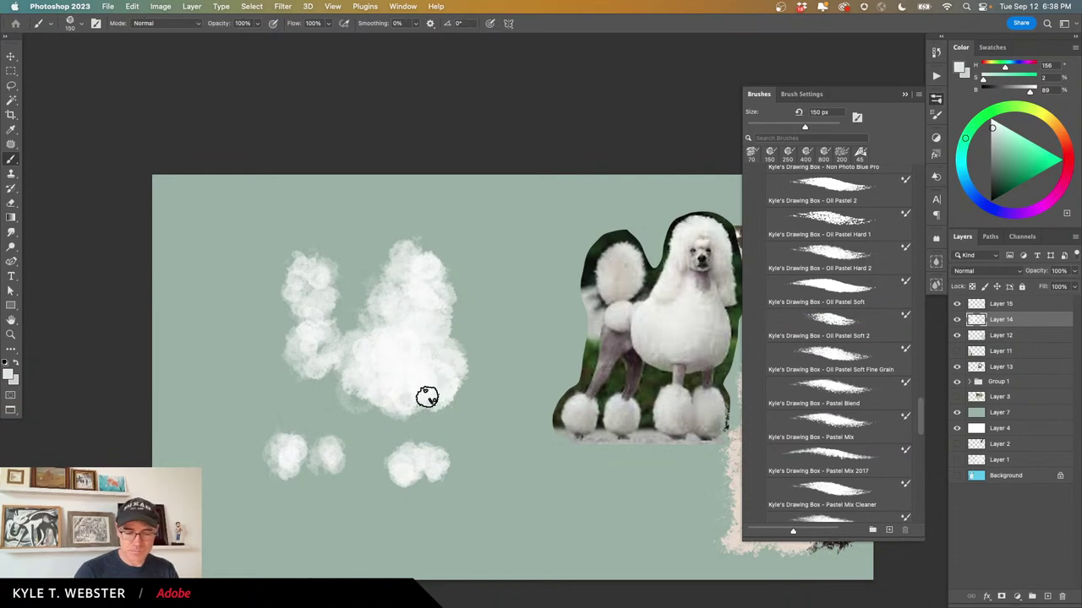
pyautogui.press('[')
pyautogui.press('[')
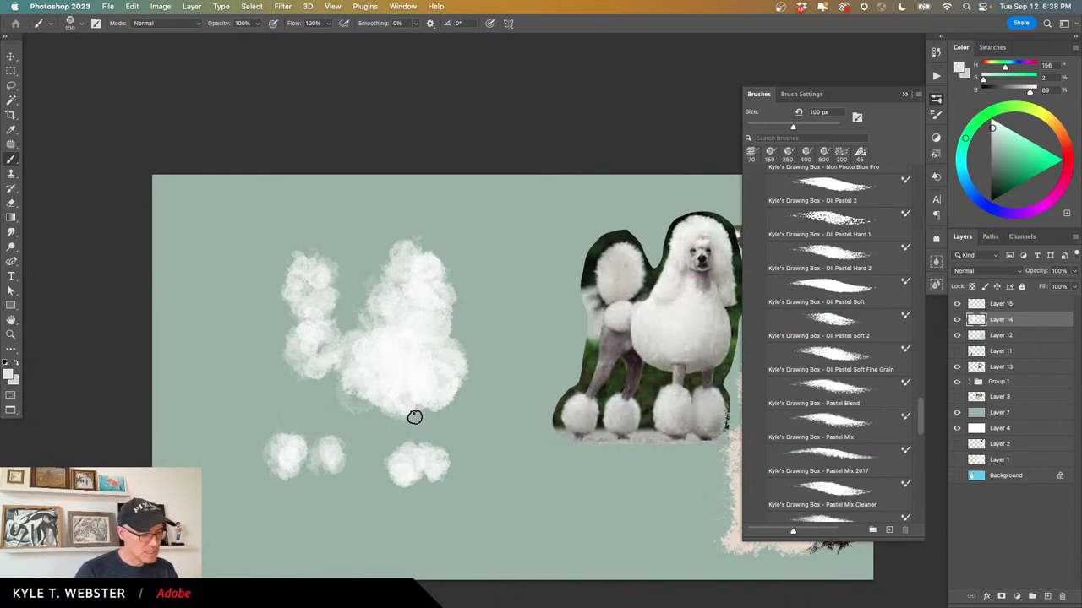
pyautogui.press('[')
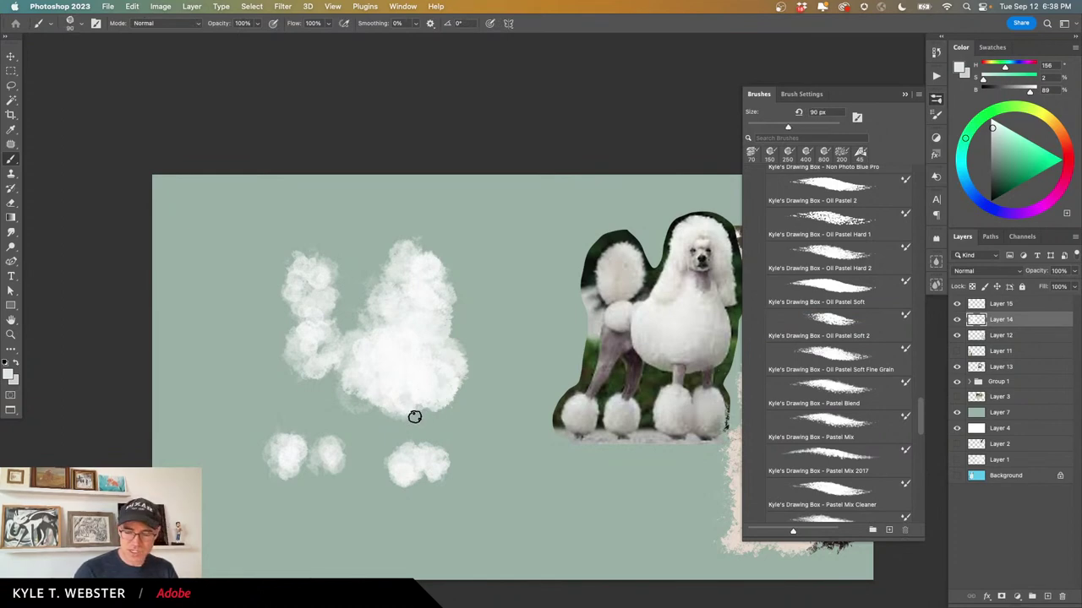
# Sample a dark tone from the poodle photo, try a front leg stroke above the front paws, and undo the stroke.
pyautogui.keyDown('alt'); pyautogui.click(629, 354); pyautogui.keyUp('alt')
pyautogui.keyDown('super'); pyautogui.click(363, 488); pyautogui.keyUp('super')
pyautogui.moveTo(426, 421)
pyautogui.mouseDown()
pyautogui.moveTo(270, 459)
pyautogui.moveTo(223, 417)
pyautogui.mouseUp()
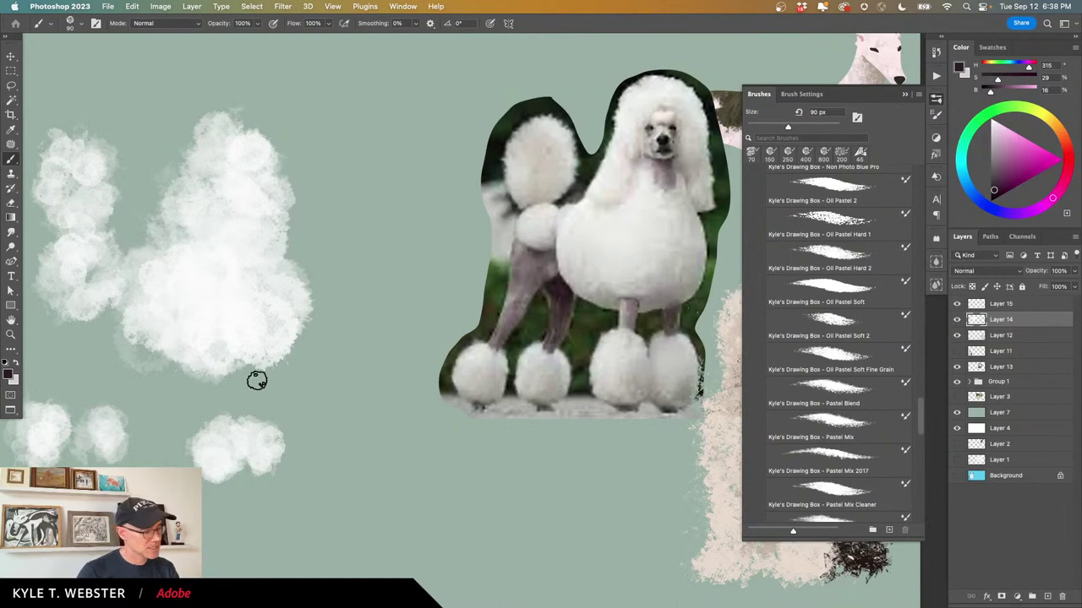
pyautogui.moveTo(260, 372)
pyautogui.mouseDown()
pyautogui.moveTo(260, 400)
pyautogui.moveTo(262, 363)
pyautogui.mouseUp()
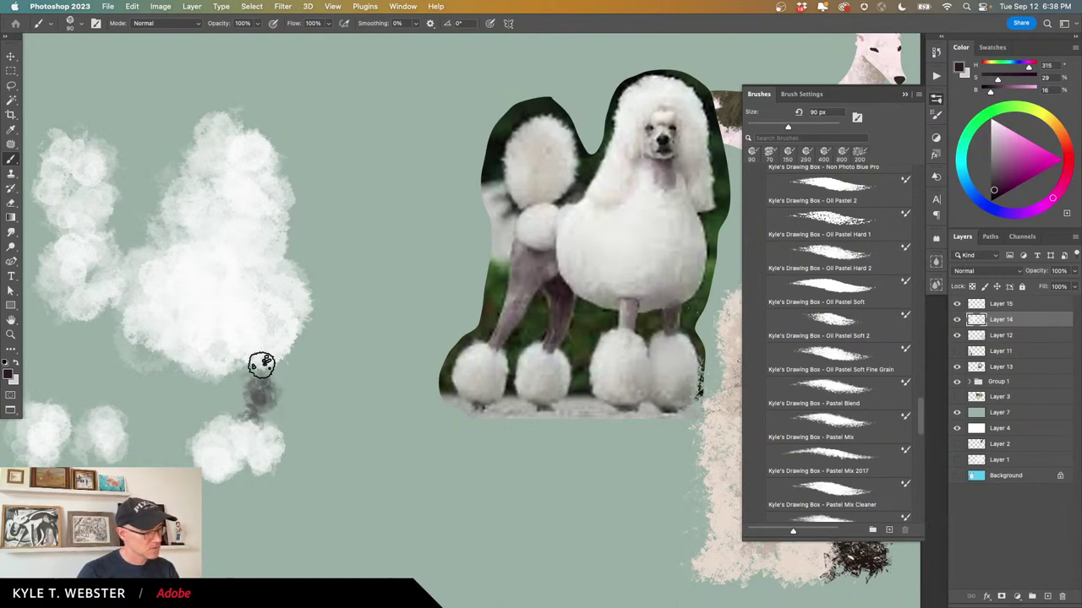
pyautogui.press('super+z')
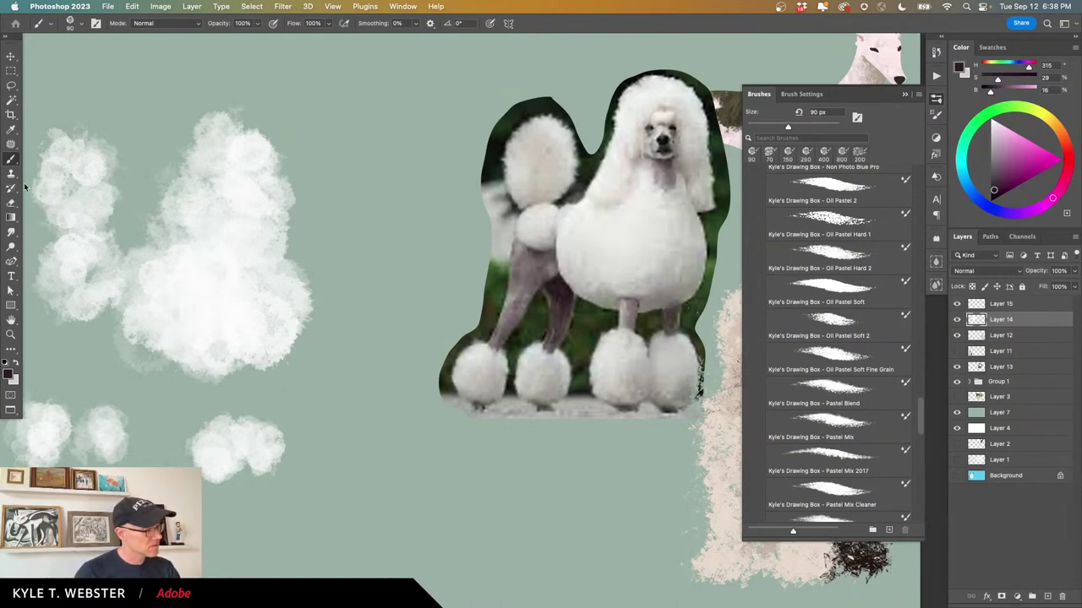
# Switch to the Mixer Brush with Oil Pastel Soft 2 and reduce its size to 30 px.
pyautogui.rightClick(11, 159)
pyautogui.click(68, 193)
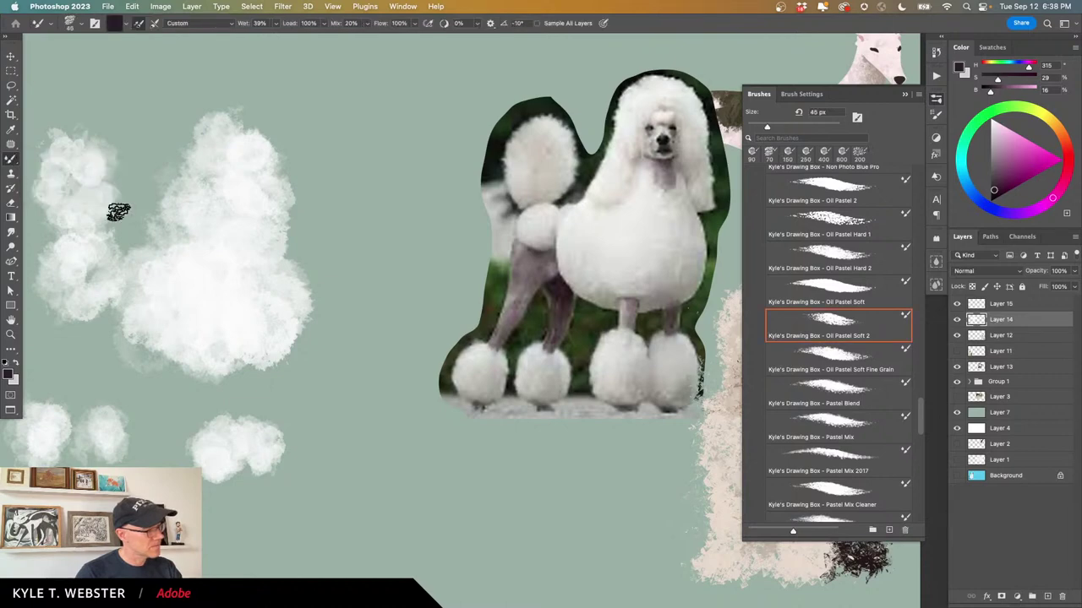
pyautogui.press('[')
pyautogui.press('[')
pyautogui.press('[')
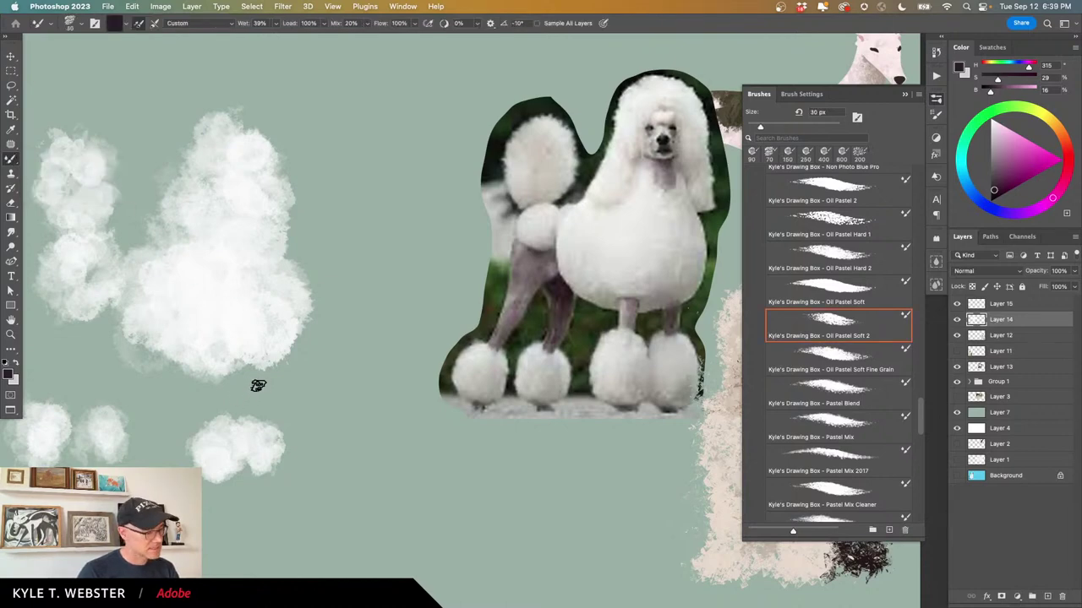
# Paint two dark front legs between the poodle's body and front paws, and cover their tops with white sampled from the body.
pyautogui.moveTo(262, 377)
pyautogui.mouseDown()
pyautogui.moveTo(255, 429)
pyautogui.moveTo(262, 351)
pyautogui.moveTo(259, 419)
pyautogui.mouseUp()
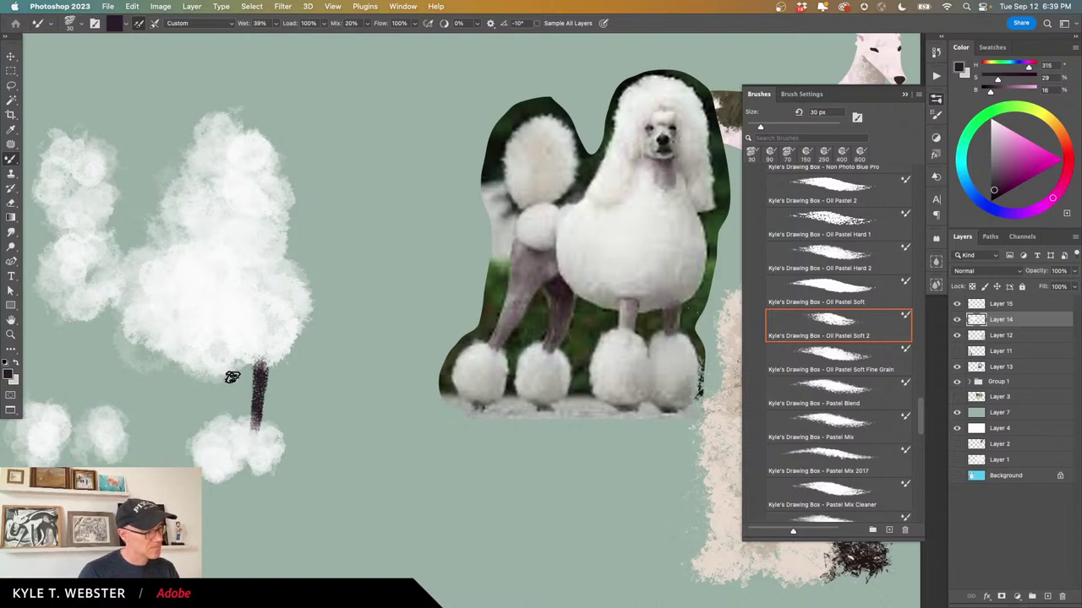
pyautogui.moveTo(231, 375)
pyautogui.mouseDown()
pyautogui.moveTo(225, 415)
pyautogui.moveTo(234, 371)
pyautogui.moveTo(225, 408)
pyautogui.moveTo(224, 360)
pyautogui.moveTo(218, 381)
pyautogui.mouseUp()
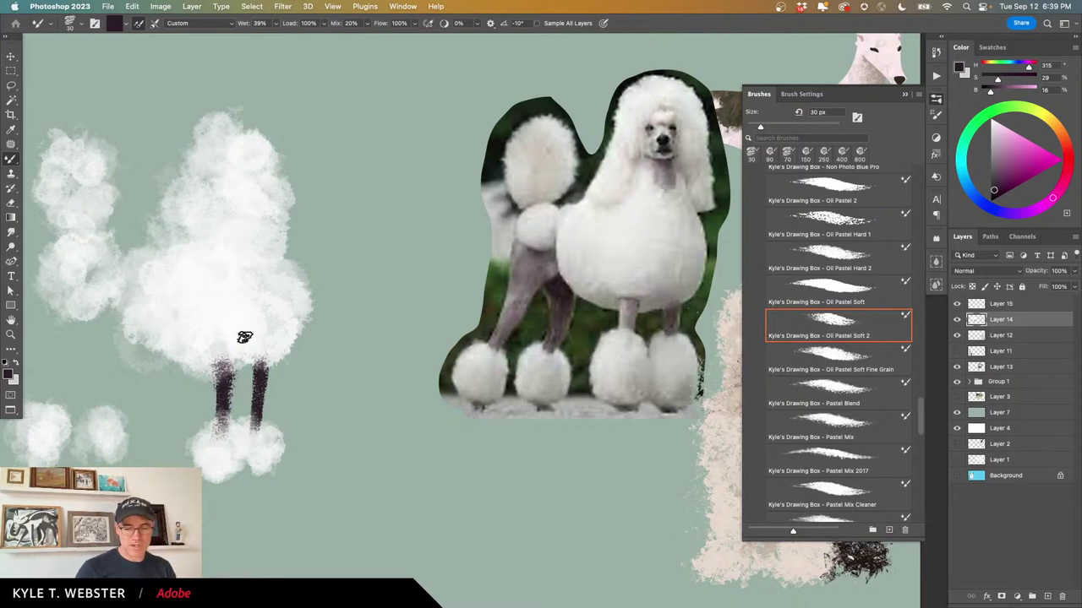
pyautogui.keyDown('alt'); pyautogui.click(196, 468); pyautogui.keyUp('alt')
pyautogui.moveTo(176, 480)
pyautogui.mouseDown()
pyautogui.moveTo(270, 451)
pyautogui.moveTo(223, 496)
pyautogui.moveTo(235, 490)
pyautogui.mouseUp()
pyautogui.keyDown('super'); pyautogui.click(291, 440); pyautogui.keyUp('super')
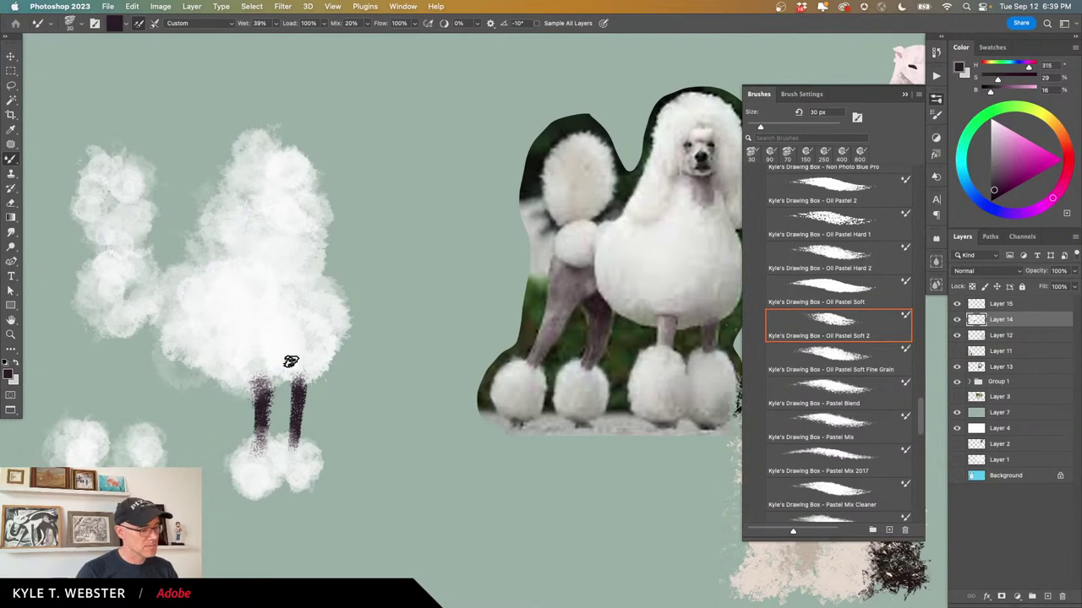
pyautogui.keyDown('alt'); pyautogui.click(294, 350); pyautogui.keyUp('alt')
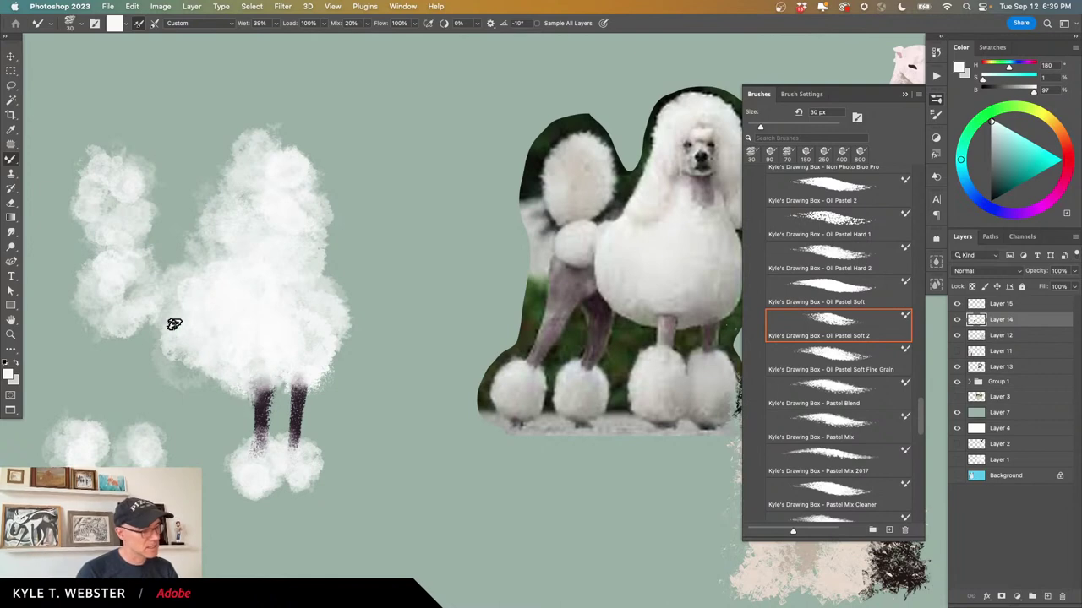
pyautogui.scroll(-2, 255, 442)
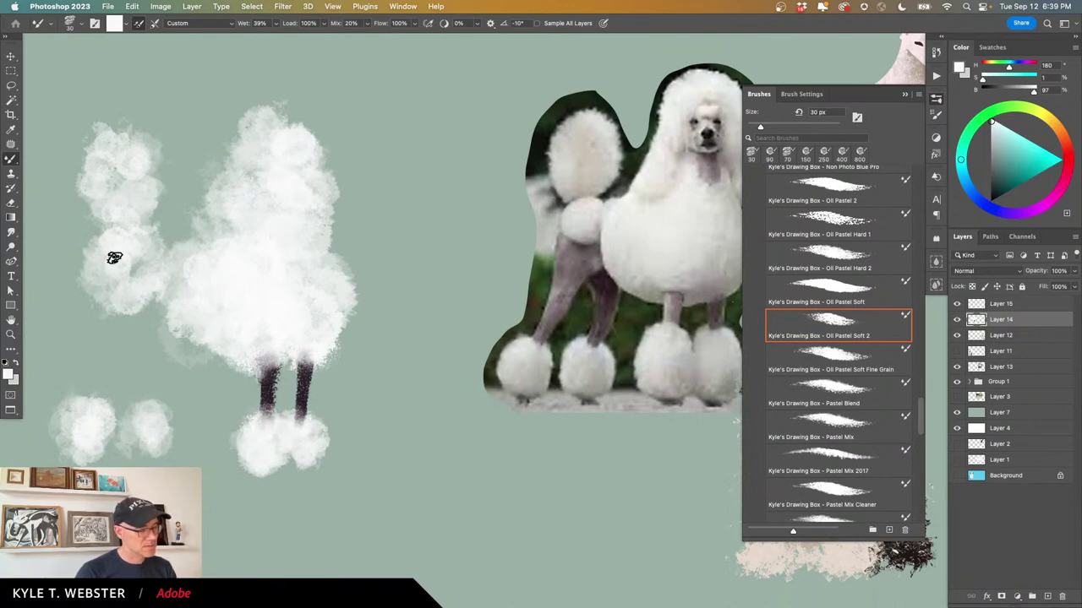
# Sample the dark leg colour and dab dark toes beneath both front paws at a brush size of 20 px.
pyautogui.keyDown('alt'); pyautogui.click(304, 396); pyautogui.keyUp('alt')
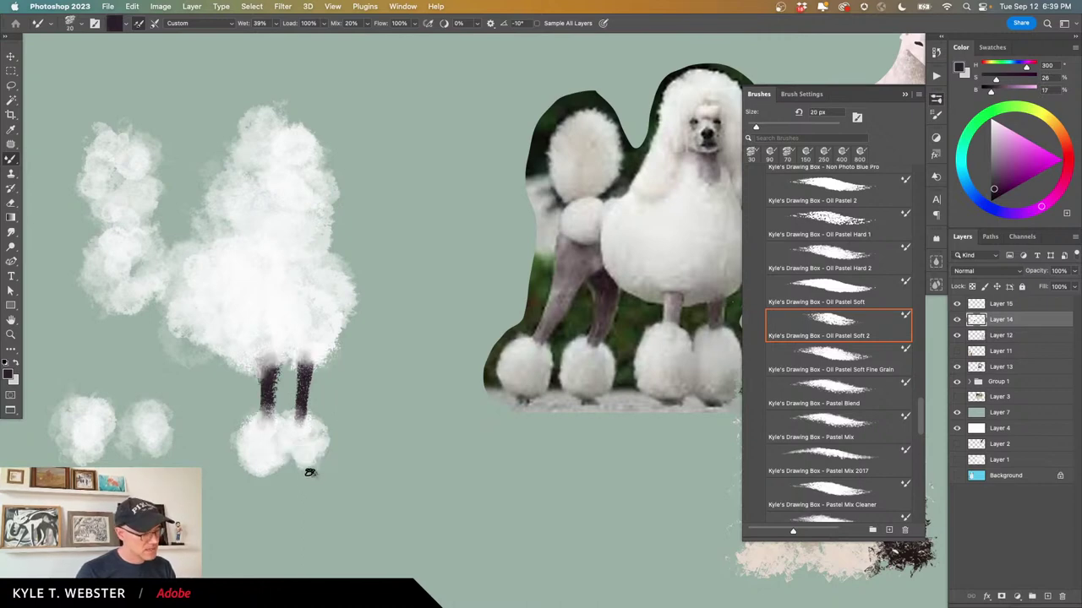
pyautogui.click(309, 473)
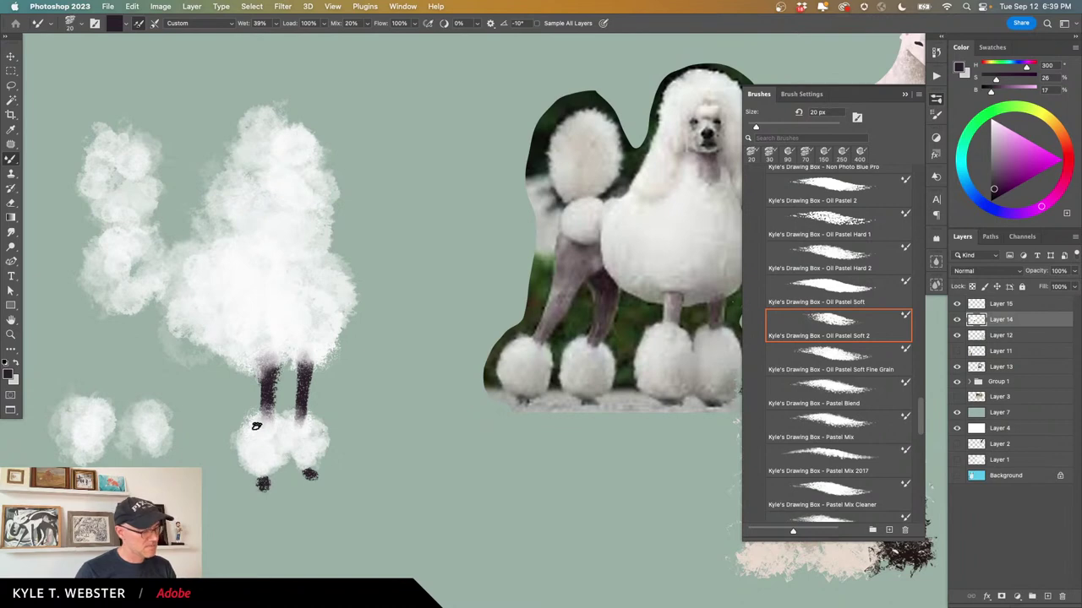
pyautogui.moveTo(165, 511); pyautogui.dragTo(174, 465)
pyautogui.keyDown('alt'); pyautogui.click(247, 510); pyautogui.keyUp('alt')
pyautogui.keyDown('super'); pyautogui.click(237, 476); pyautogui.keyUp('super')
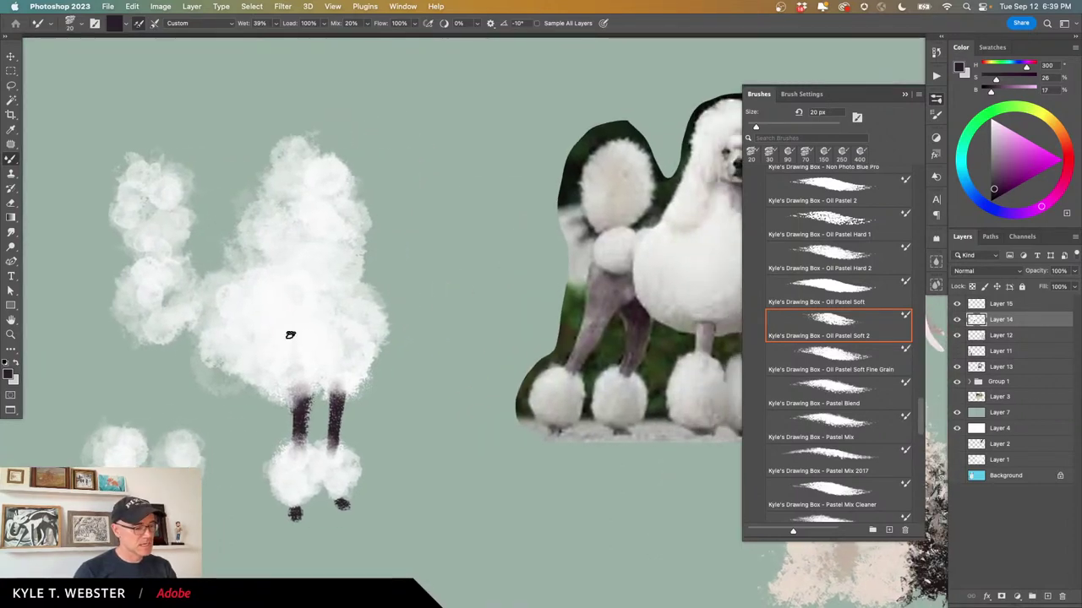
# Lighten the sampled leg colour to a muted purple at 36% brightness and paint the rear hind leg and haunch at 30 px.
pyautogui.keyDown('alt'); pyautogui.click(301, 422); pyautogui.keyUp('alt')
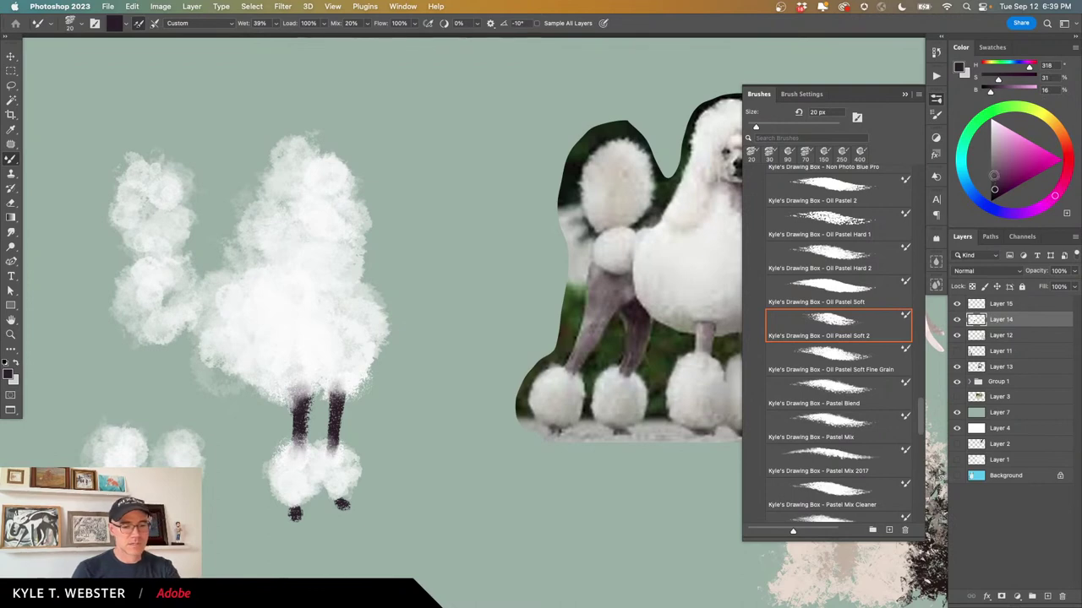
pyautogui.click(995, 175)
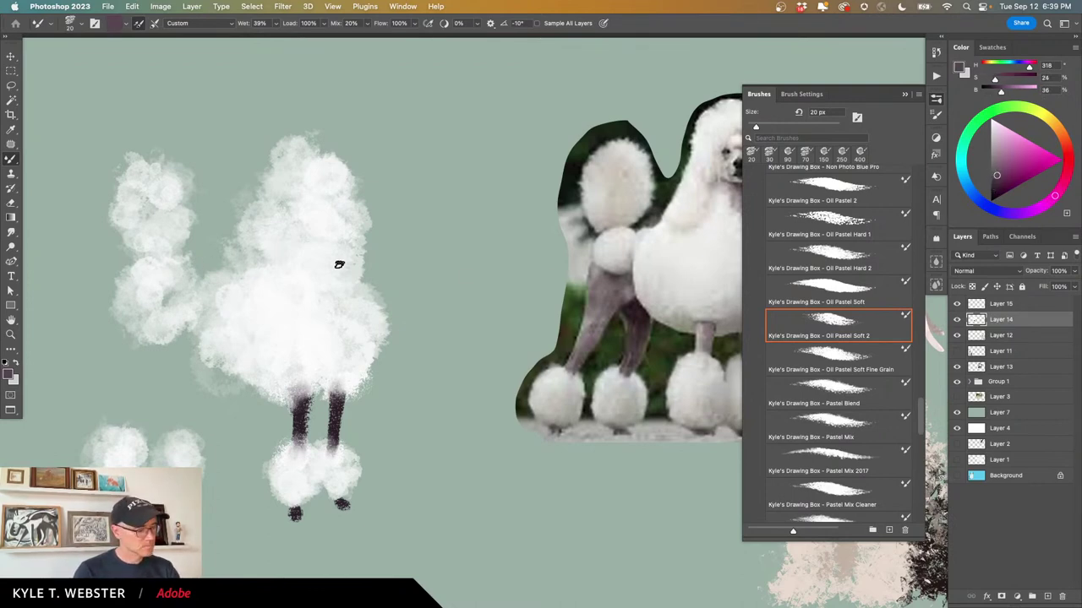
pyautogui.press(']')
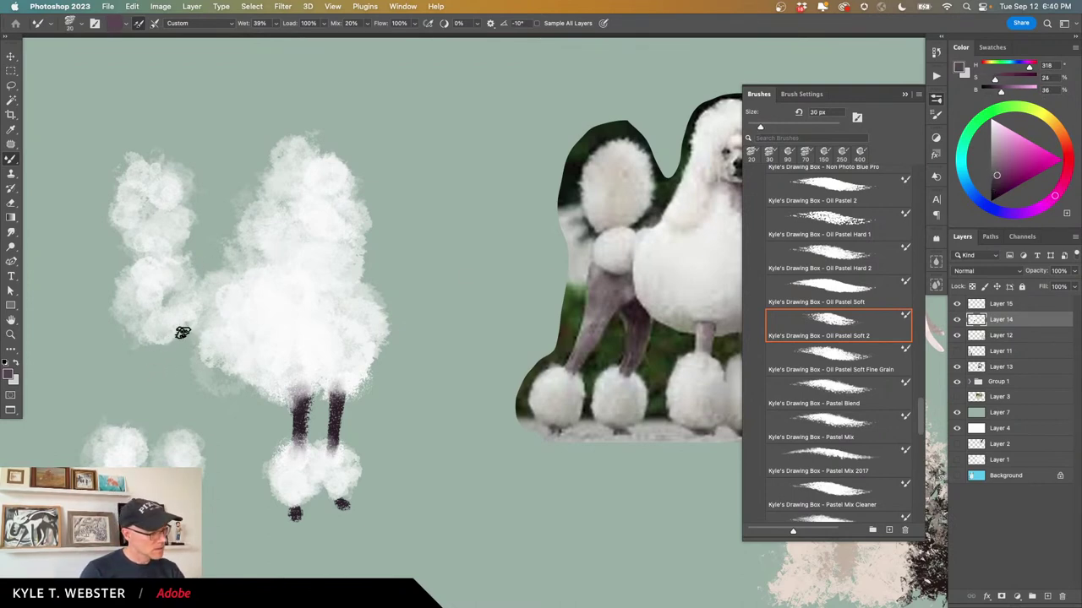
pyautogui.moveTo(183, 332)
pyautogui.mouseDown()
pyautogui.moveTo(118, 429)
pyautogui.moveTo(142, 324)
pyautogui.moveTo(139, 378)
pyautogui.moveTo(163, 336)
pyautogui.moveTo(142, 359)
pyautogui.moveTo(141, 343)
pyautogui.moveTo(159, 318)
pyautogui.moveTo(175, 338)
pyautogui.moveTo(158, 347)
pyautogui.moveTo(155, 335)
pyautogui.moveTo(139, 338)
pyautogui.moveTo(122, 404)
pyautogui.mouseUp()
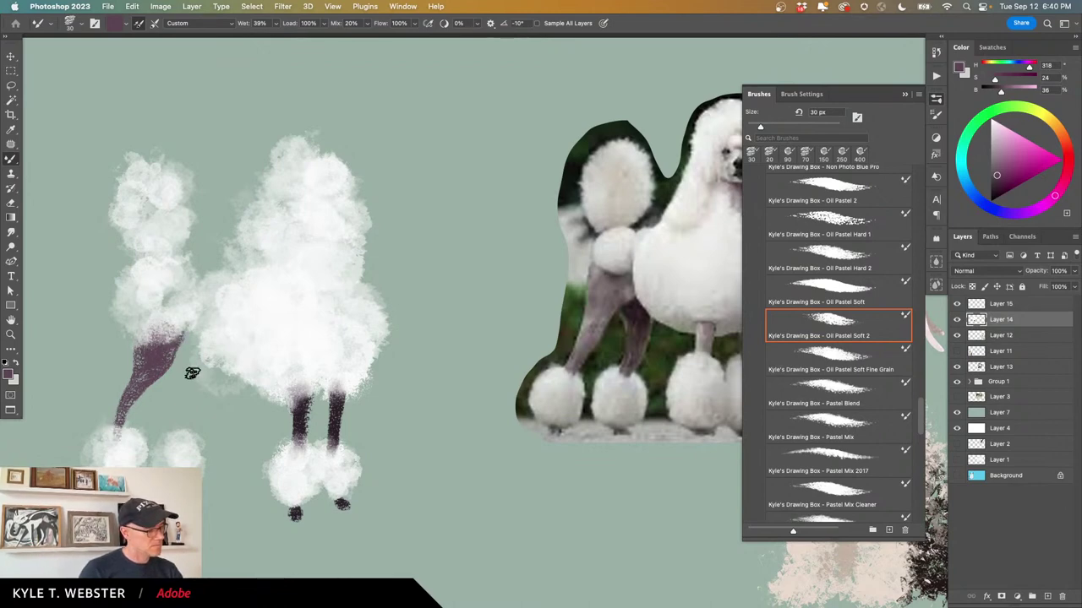
pyautogui.moveTo(166, 355)
pyautogui.mouseDown()
pyautogui.moveTo(197, 339)
pyautogui.moveTo(192, 326)
pyautogui.moveTo(205, 338)
pyautogui.moveTo(183, 357)
pyautogui.mouseUp()
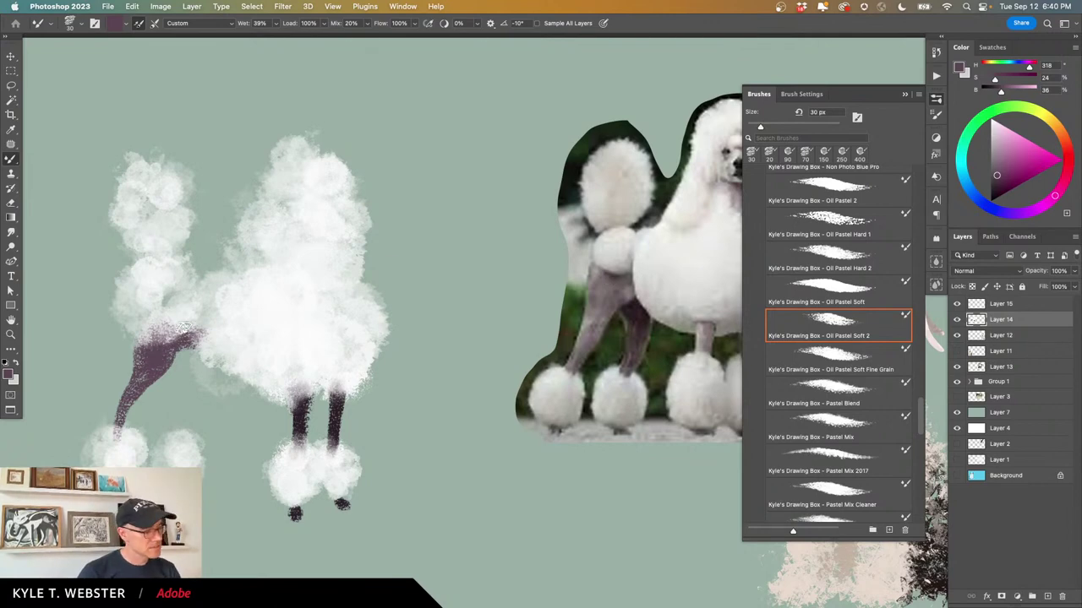
# Paint the second hind leg in a lighter mauve at 54% brightness, and refine its edges with the sampled green background colour.
pyautogui.click(998, 160)
pyautogui.moveTo(178, 376)
pyautogui.mouseDown()
pyautogui.moveTo(193, 350)
pyautogui.moveTo(188, 380)
pyautogui.moveTo(196, 369)
pyautogui.moveTo(182, 349)
pyautogui.moveTo(194, 378)
pyautogui.mouseUp()
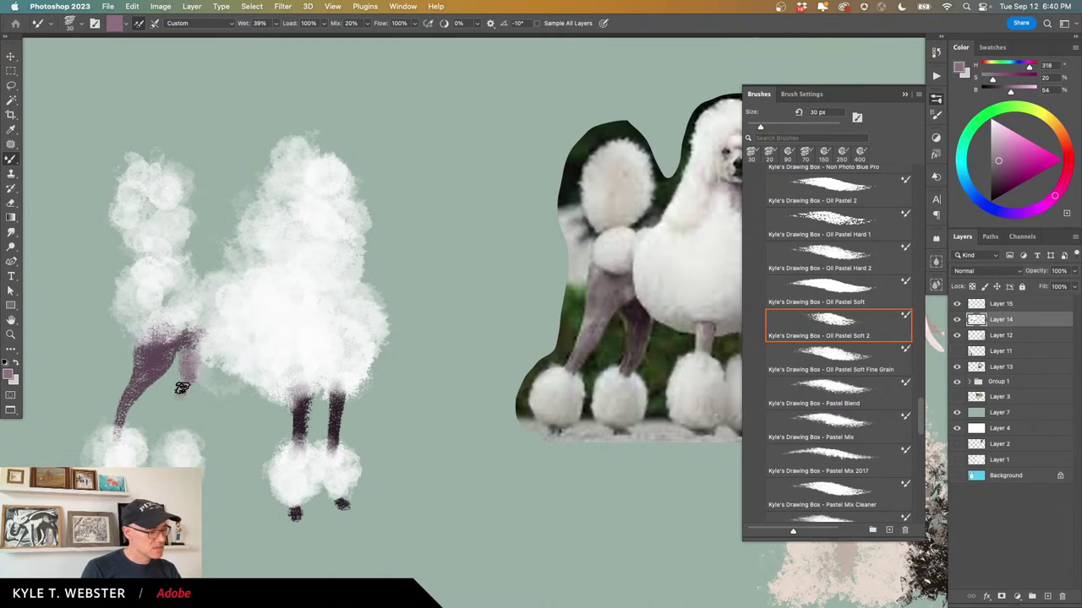
pyautogui.moveTo(171, 428); pyautogui.dragTo(174, 439)
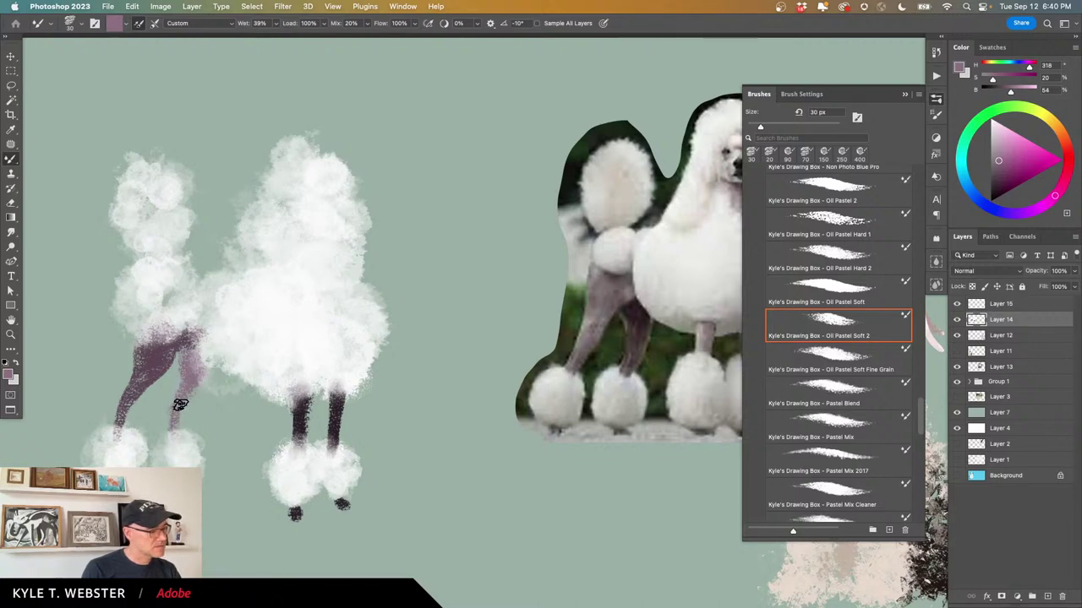
pyautogui.keyDown('alt'); pyautogui.click(188, 395); pyautogui.keyUp('alt')
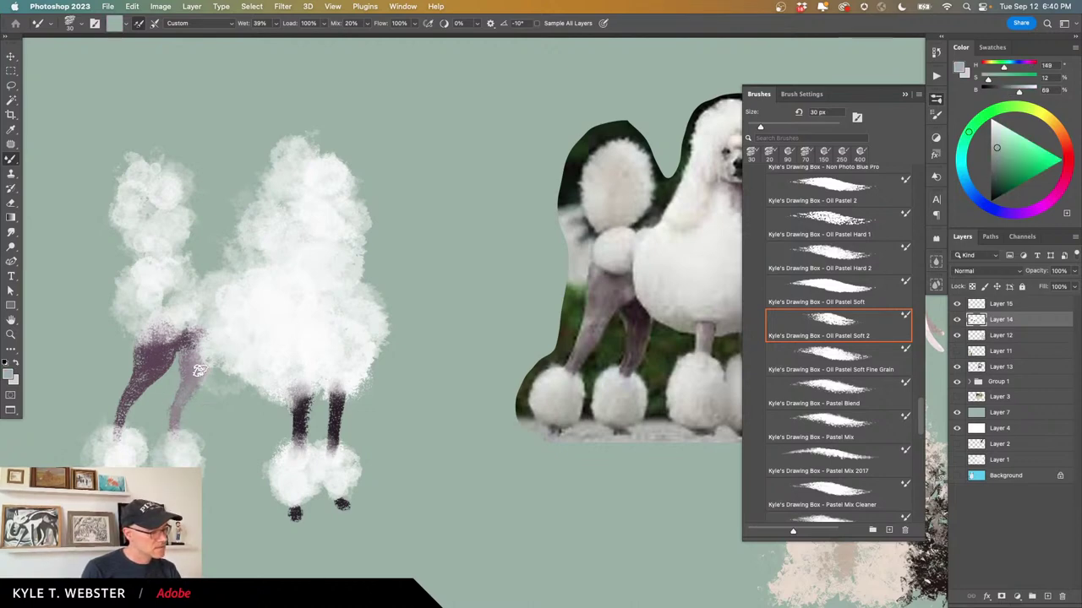
pyautogui.scroll(-2, 158, 451)
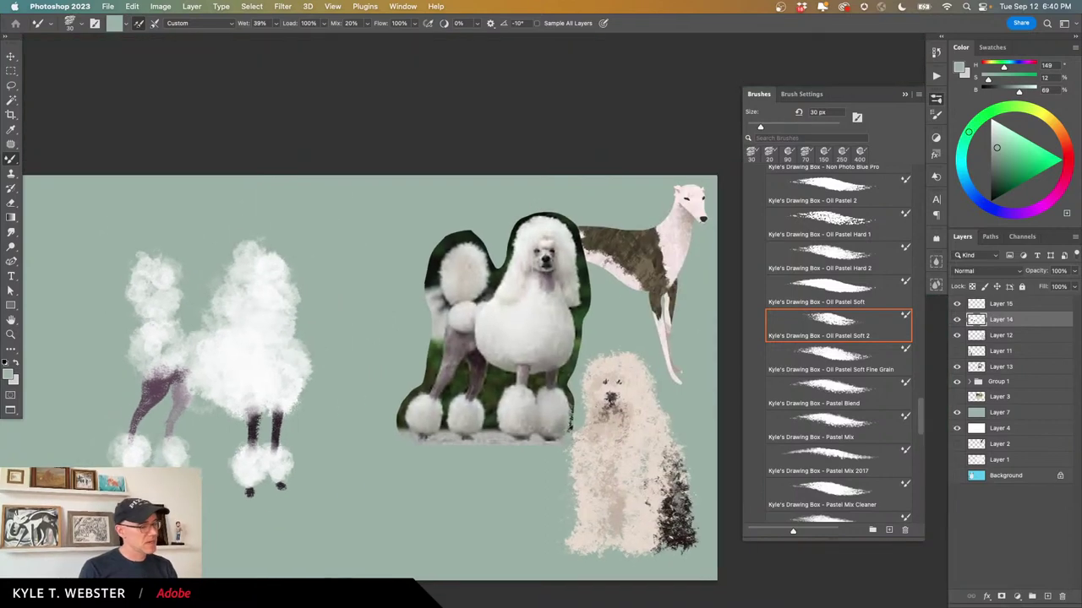
# Blend the upper hind legs where they meet using purple tones sampled from the haunch.
pyautogui.moveTo(156, 453); pyautogui.dragTo(185, 442)
pyautogui.scroll(2, 183, 444)
pyautogui.keyDown('alt'); pyautogui.click(221, 330); pyautogui.keyUp('alt')
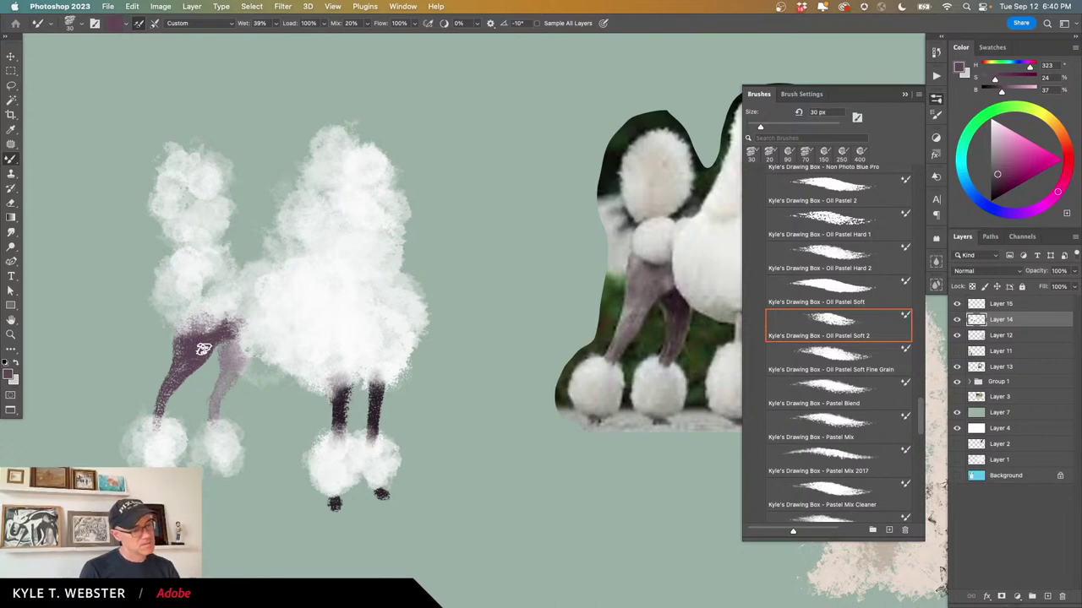
pyautogui.keyDown('alt'); pyautogui.click(227, 334); pyautogui.keyUp('alt')
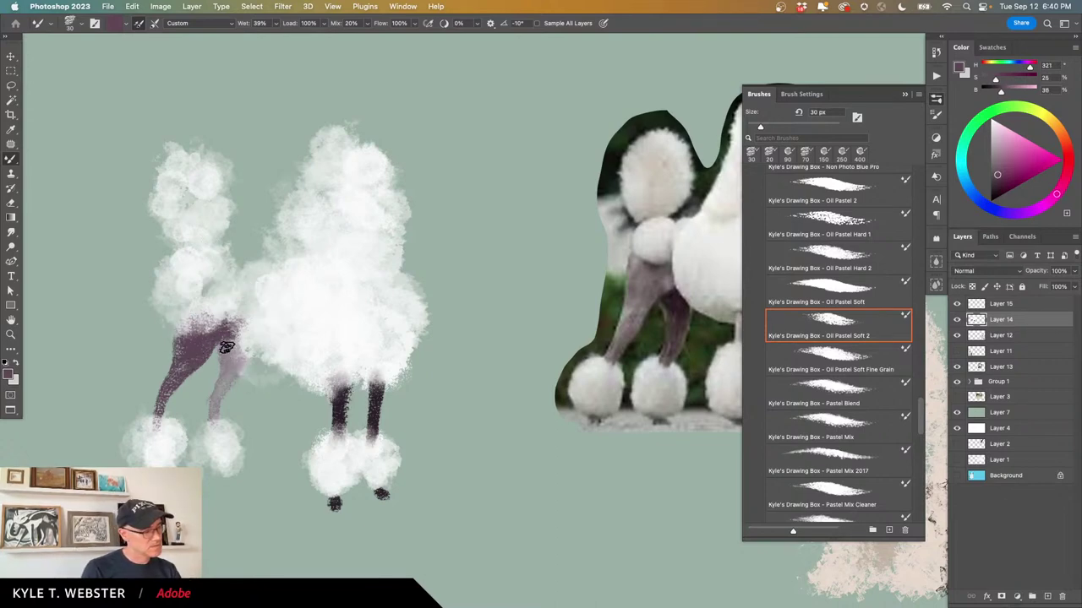
pyautogui.keyDown('alt'); pyautogui.click(221, 352); pyautogui.keyUp('alt')
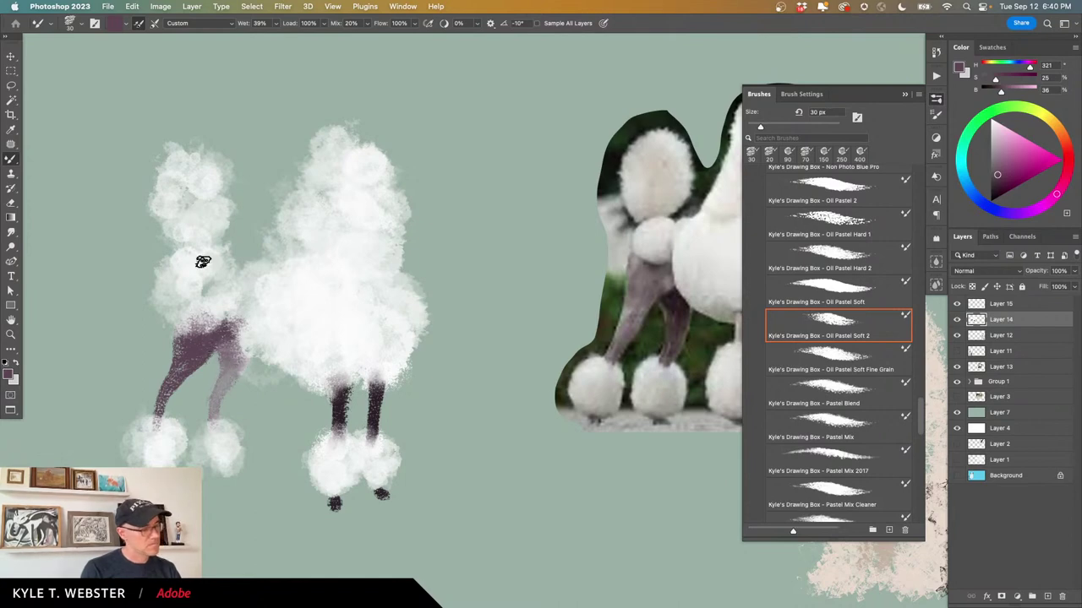
# Lighten the front leg farthest from the tail with grey sampled from the hind leg, and refine the front leg edges with the background colour.
pyautogui.keyDown('alt'); pyautogui.click(218, 395); pyautogui.keyUp('alt')
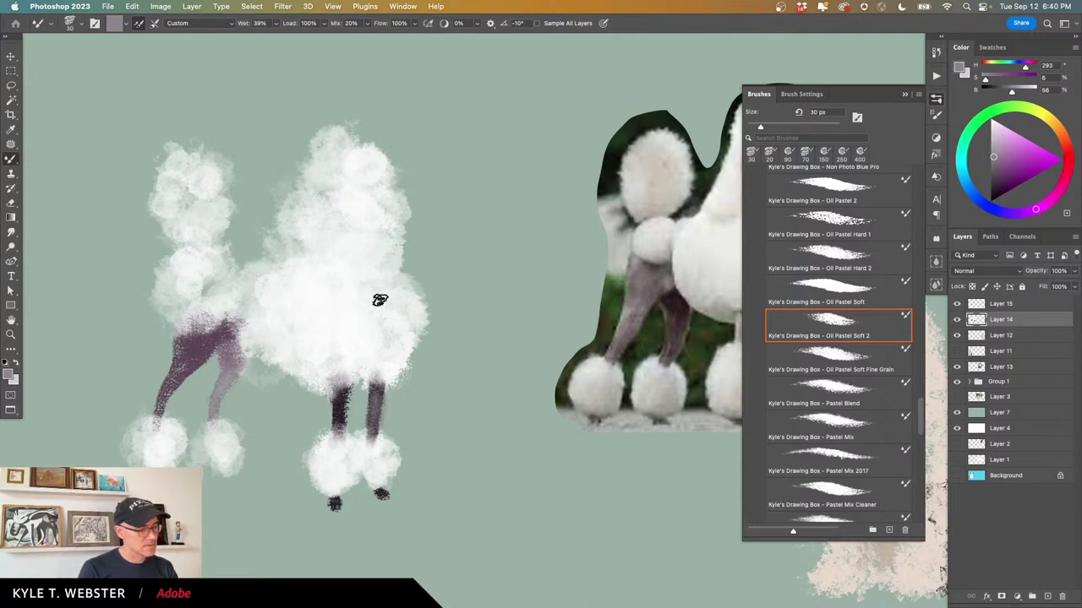
pyautogui.keyDown('alt'); pyautogui.click(400, 411); pyautogui.keyUp('alt')
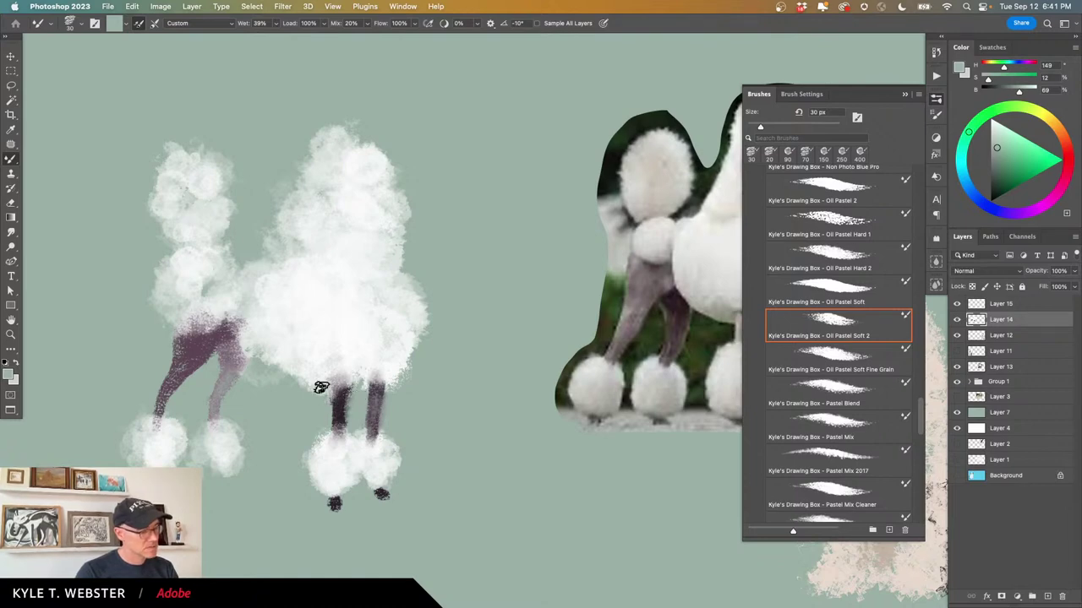
pyautogui.keyDown('alt'); pyautogui.click(268, 492); pyautogui.keyUp('alt')
pyautogui.moveTo(231, 491); pyautogui.dragTo(249, 486)
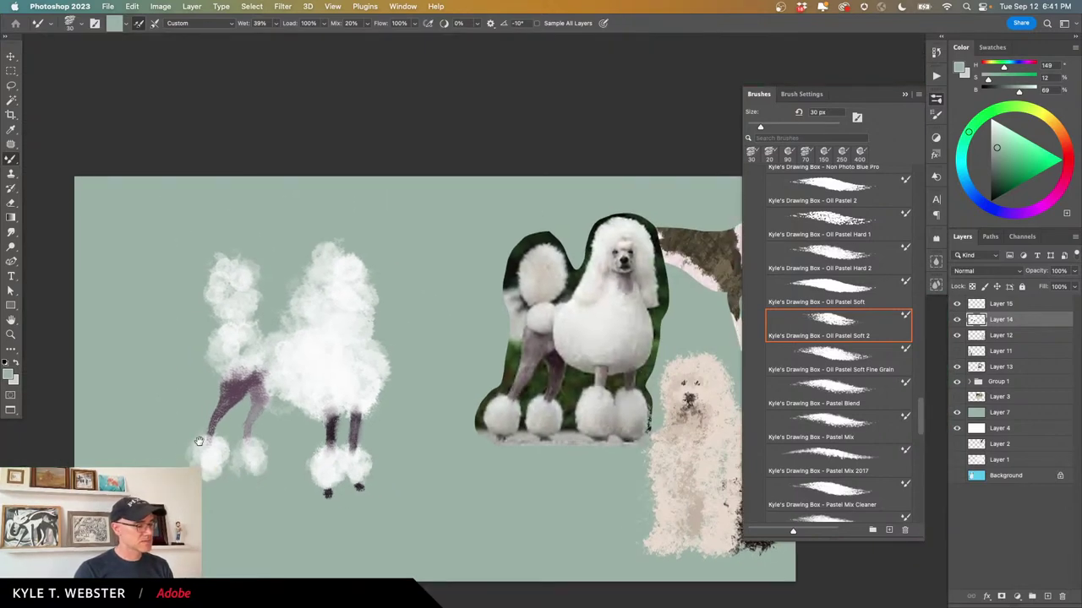
pyautogui.scroll(3, 198, 442)
# Darken the lower part of the rear hind leg with the front leg's dark tone, and resample mauve from the other hind leg.
pyautogui.keyDown('alt'); pyautogui.click(387, 418); pyautogui.keyUp('alt')
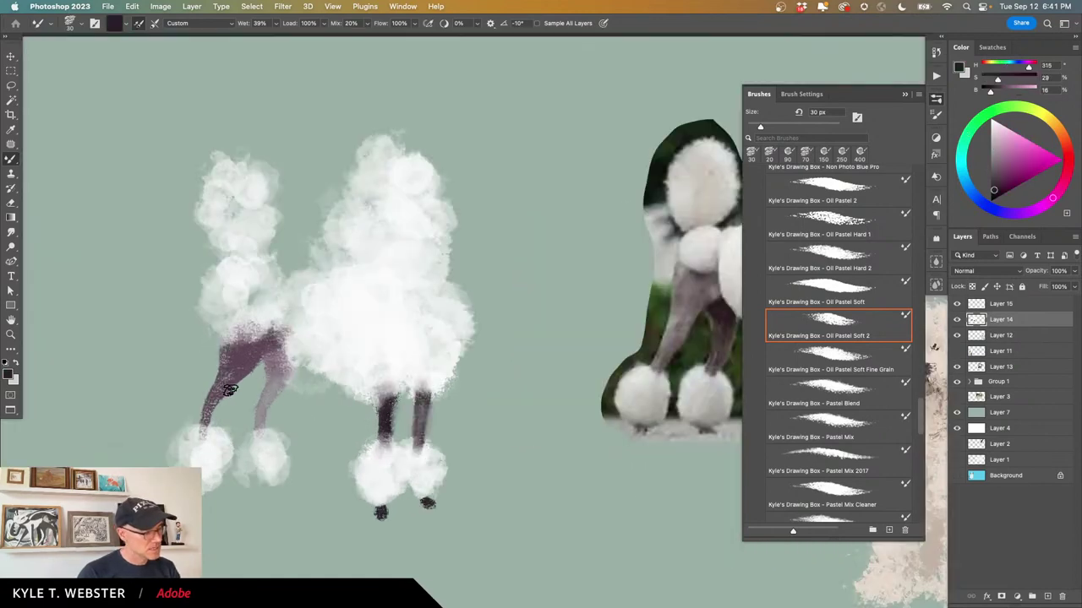
pyautogui.moveTo(207, 411)
pyautogui.mouseDown()
pyautogui.moveTo(213, 413)
pyautogui.moveTo(232, 380)
pyautogui.moveTo(208, 422)
pyautogui.mouseUp()
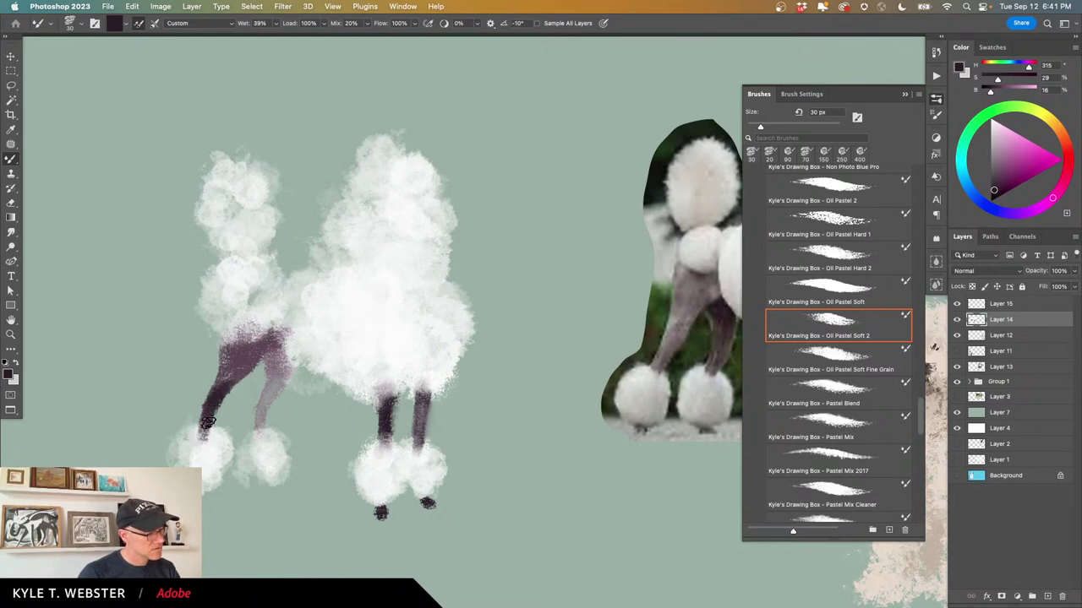
pyautogui.keyDown('alt'); pyautogui.click(263, 414); pyautogui.keyUp('alt')
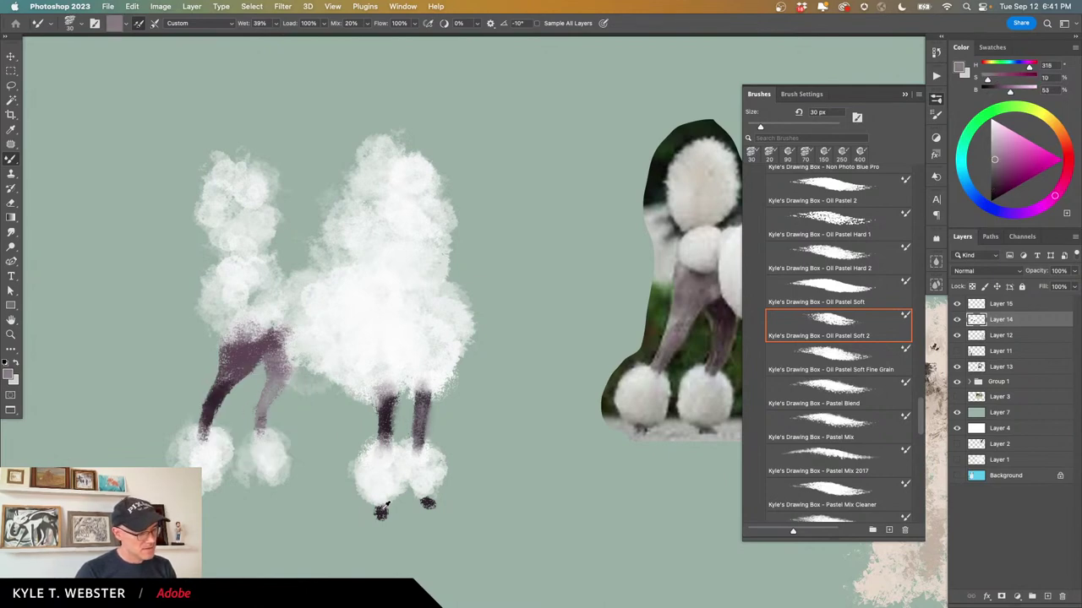
# Sample the dark toe colour, reduce the brush to 15 px and dab dark toes beneath the hind paws.
pyautogui.keyDown('alt'); pyautogui.click(382, 511); pyautogui.keyUp('alt')
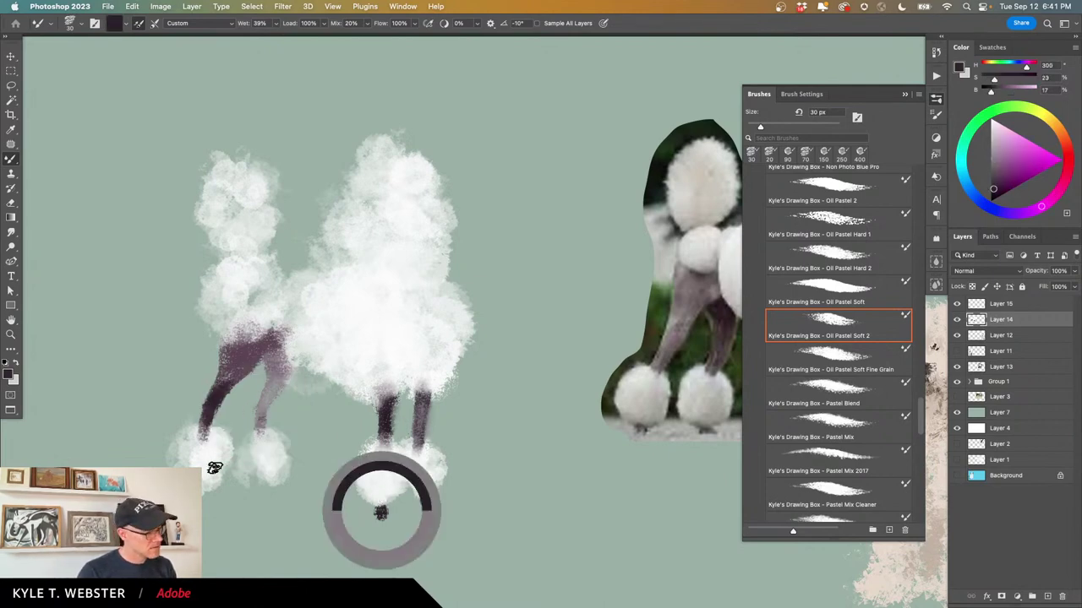
pyautogui.press('[')
pyautogui.click(427, 503)
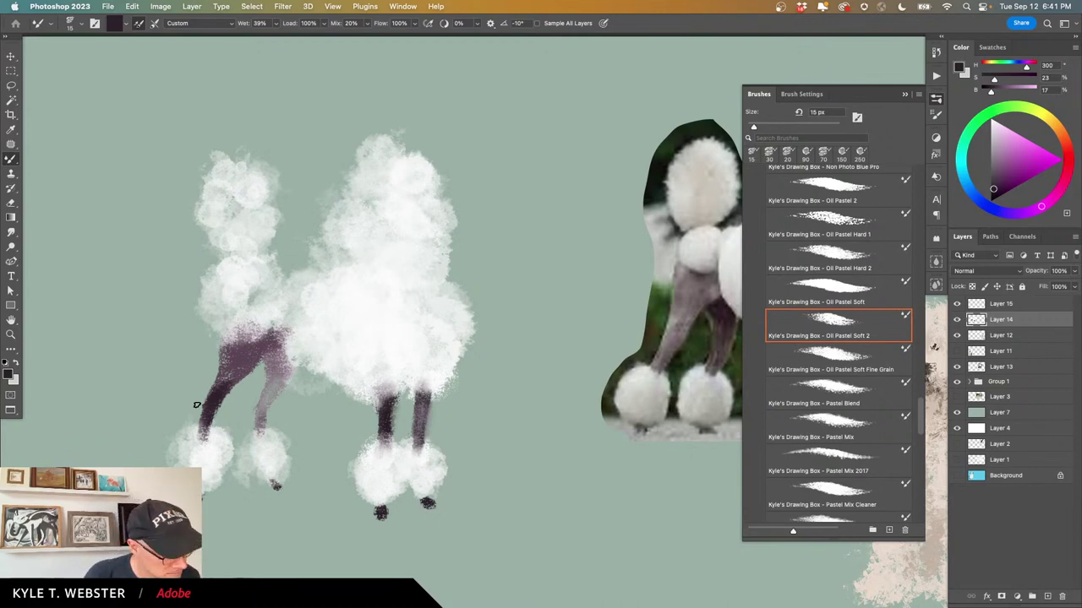
pyautogui.keyDown('alt'); pyautogui.click(379, 359); pyautogui.keyUp('alt')
pyautogui.moveTo(378, 359); pyautogui.dragTo(296, 360)
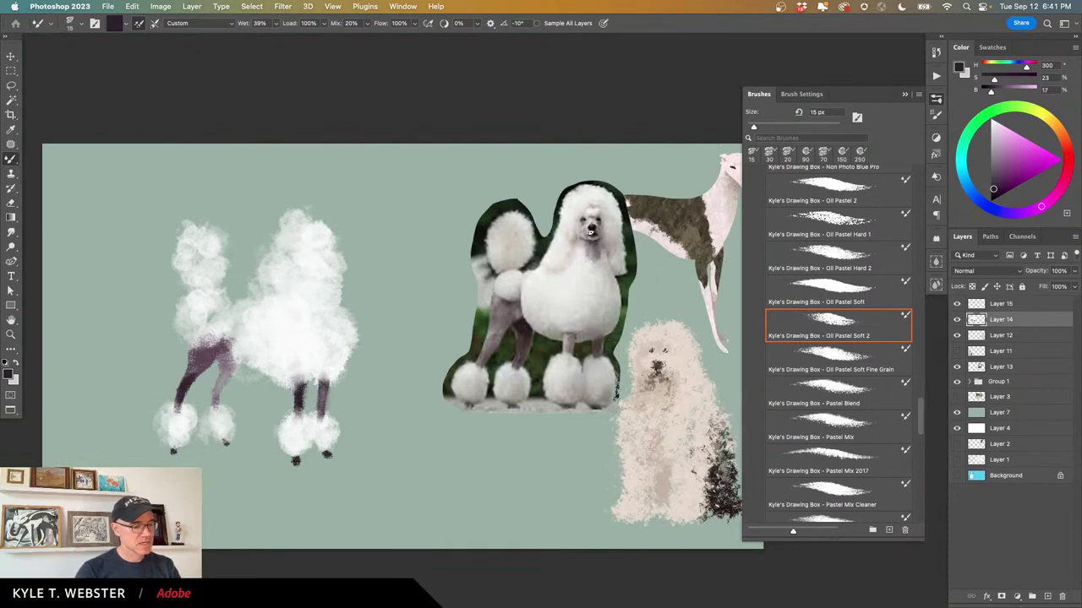
# Paint a small purple throat patch below the poodle's head with colour sampled from the haunch, and soften its edges with sampled white.
pyautogui.keyDown('alt'); pyautogui.click(209, 354); pyautogui.keyUp('alt')
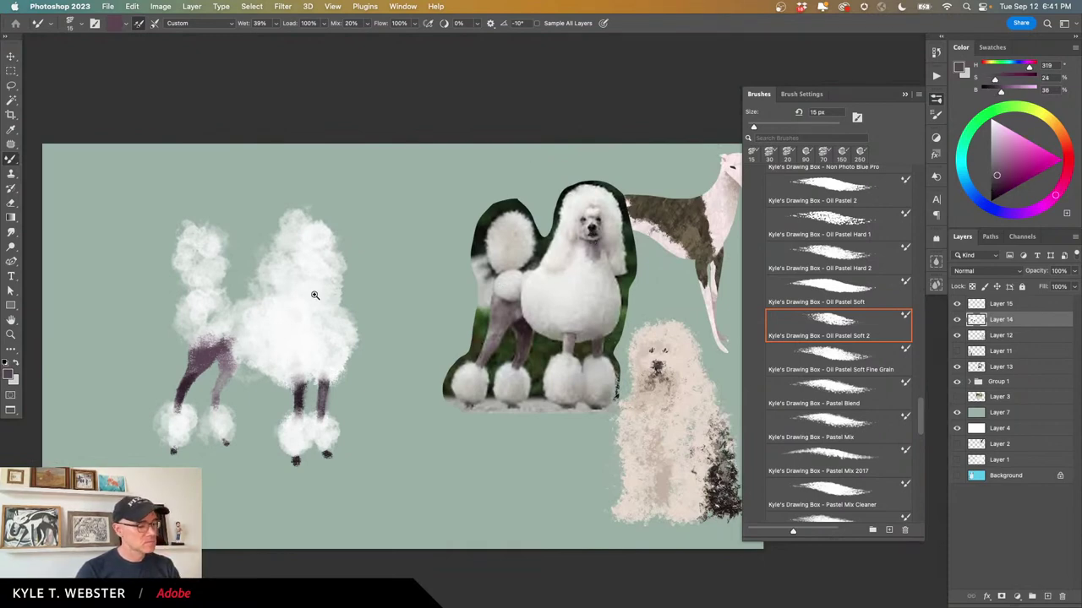
pyautogui.keyDown('super'); pyautogui.click(316, 296); pyautogui.keyUp('super')
pyautogui.moveTo(313, 279)
pyautogui.mouseDown()
pyautogui.moveTo(262, 295)
pyautogui.moveTo(265, 275)
pyautogui.moveTo(253, 295)
pyautogui.moveTo(243, 281)
pyautogui.moveTo(251, 289)
pyautogui.moveTo(253, 275)
pyautogui.moveTo(247, 286)
pyautogui.moveTo(236, 269)
pyautogui.moveTo(243, 295)
pyautogui.moveTo(234, 271)
pyautogui.mouseUp()
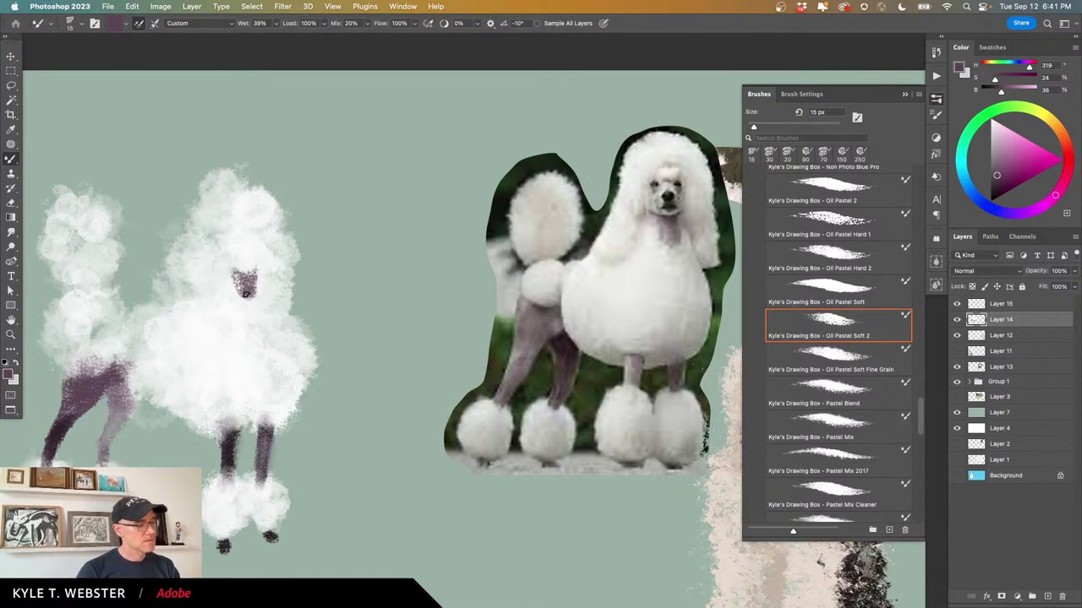
pyautogui.keyDown('alt'); pyautogui.click(240, 307); pyautogui.keyUp('alt')
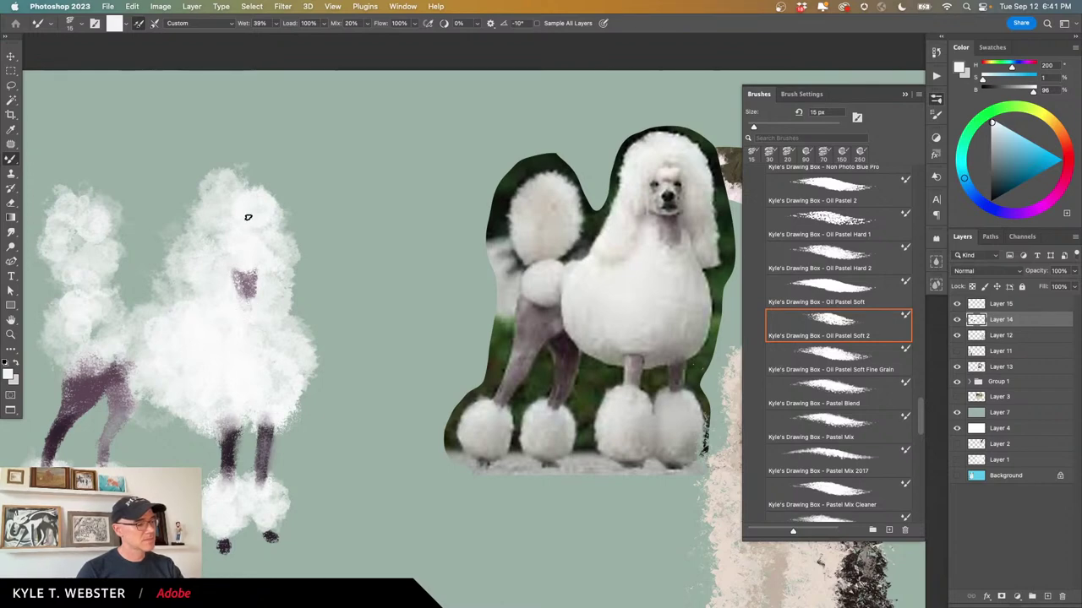
pyautogui.keyDown('alt'); pyautogui.click(249, 462); pyautogui.keyUp('alt')
pyautogui.moveTo(337, 382); pyautogui.dragTo(396, 360)
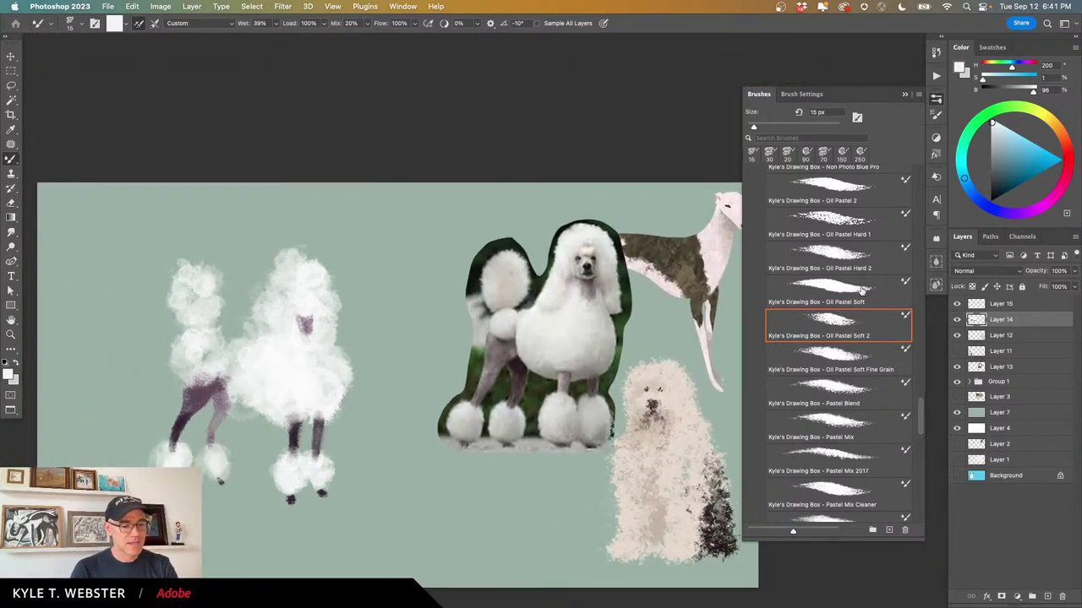
# Switch to the Kyle's Drawing Box - Pastella brush.
pyautogui.moveTo(921, 409); pyautogui.dragTo(776, 306)
pyautogui.scroll(1, 775, 306)
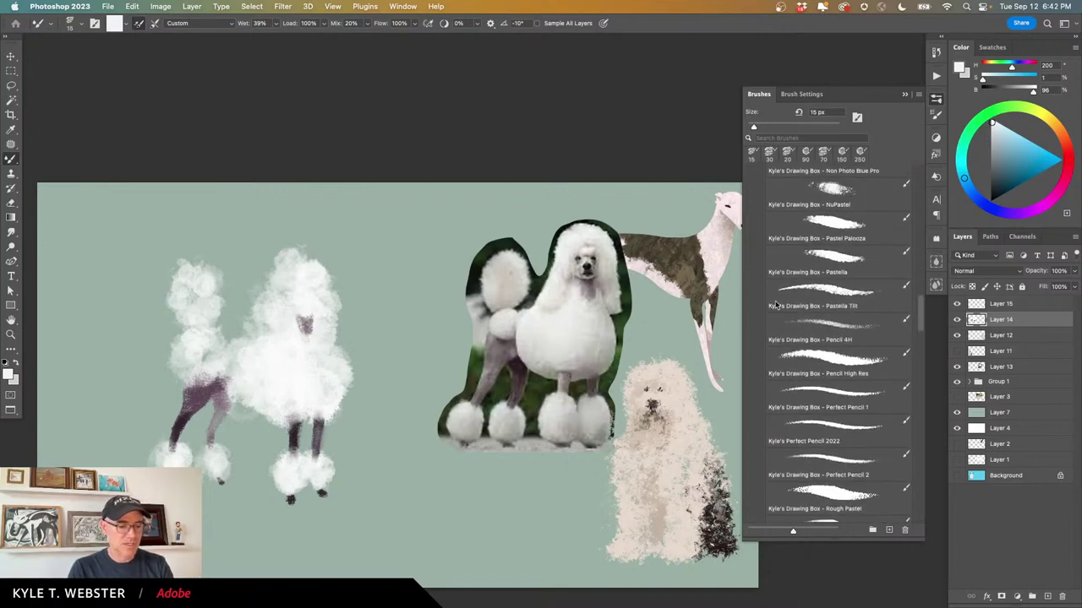
pyautogui.click(818, 255)
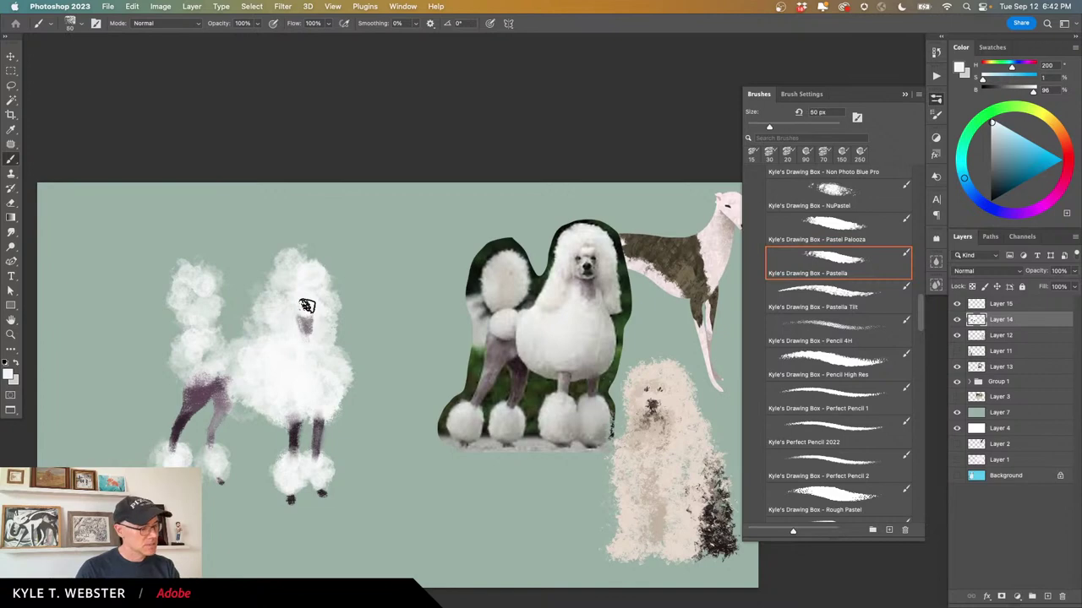
# Reduce the brush to 25 px, sample the dark toe colour and dab two eyes, a nose and a mouth onto the poodle's head.
pyautogui.press('[')
pyautogui.press('[')
pyautogui.press('[')
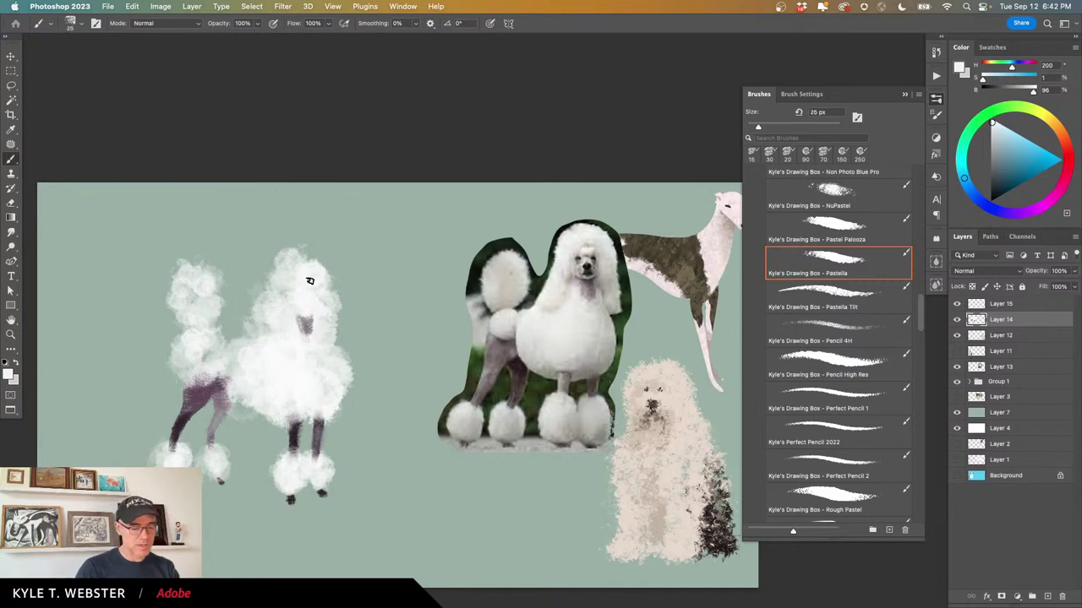
pyautogui.scroll(3, 307, 311)
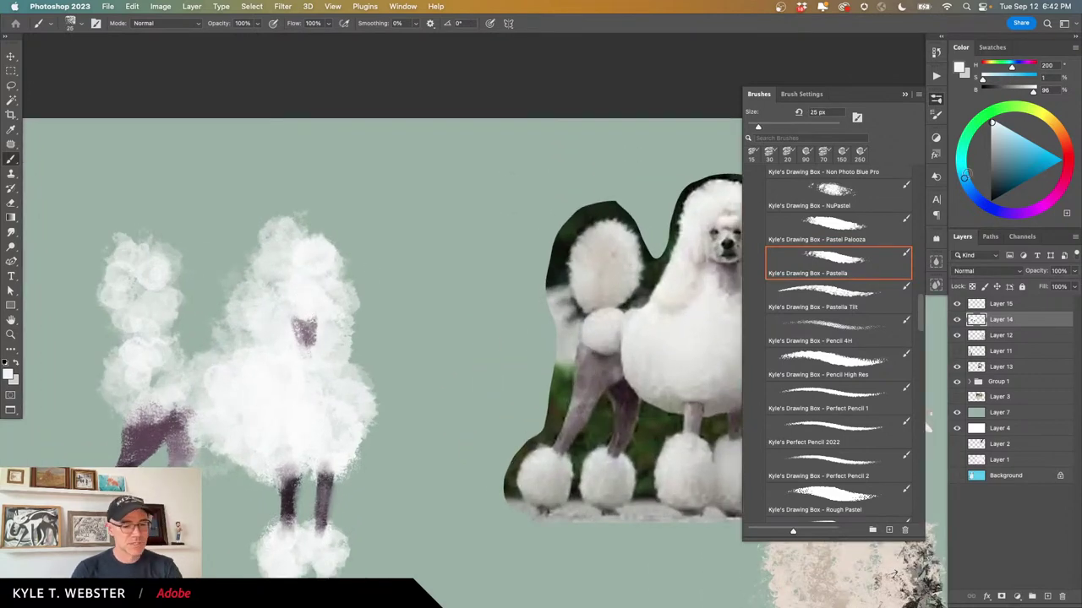
pyautogui.keyDown('alt'); pyautogui.click(290, 502); pyautogui.keyUp('alt')
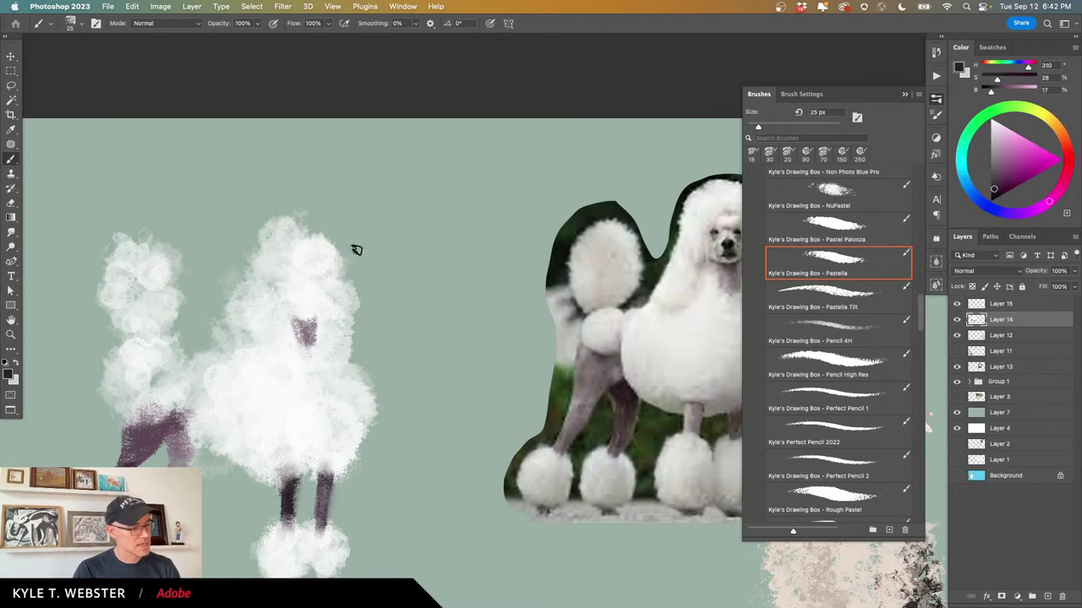
pyautogui.moveTo(403, 282); pyautogui.dragTo(345, 285)
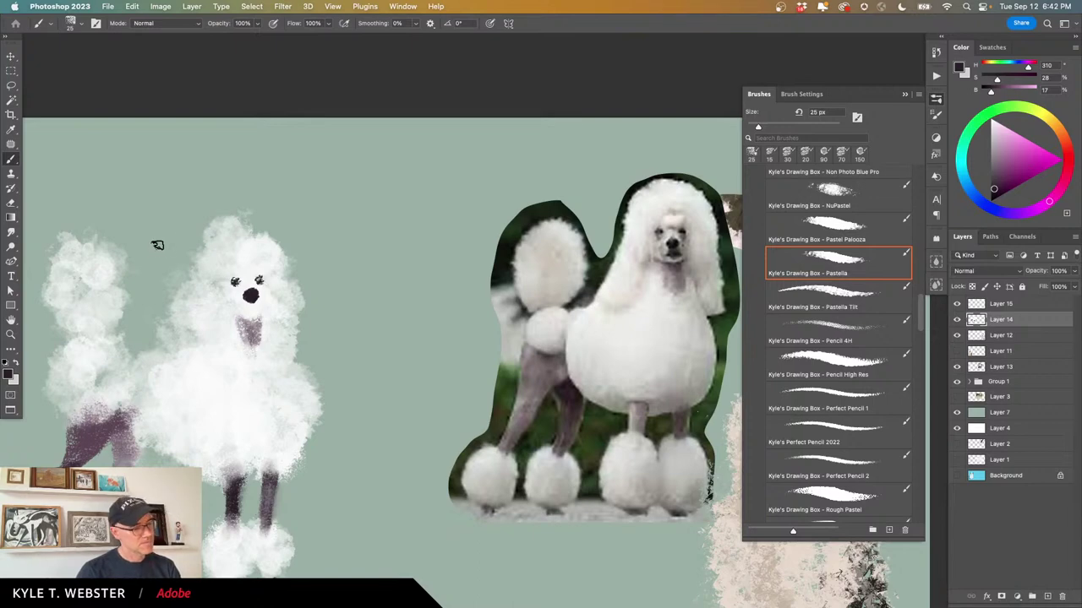
pyautogui.click(250, 296)
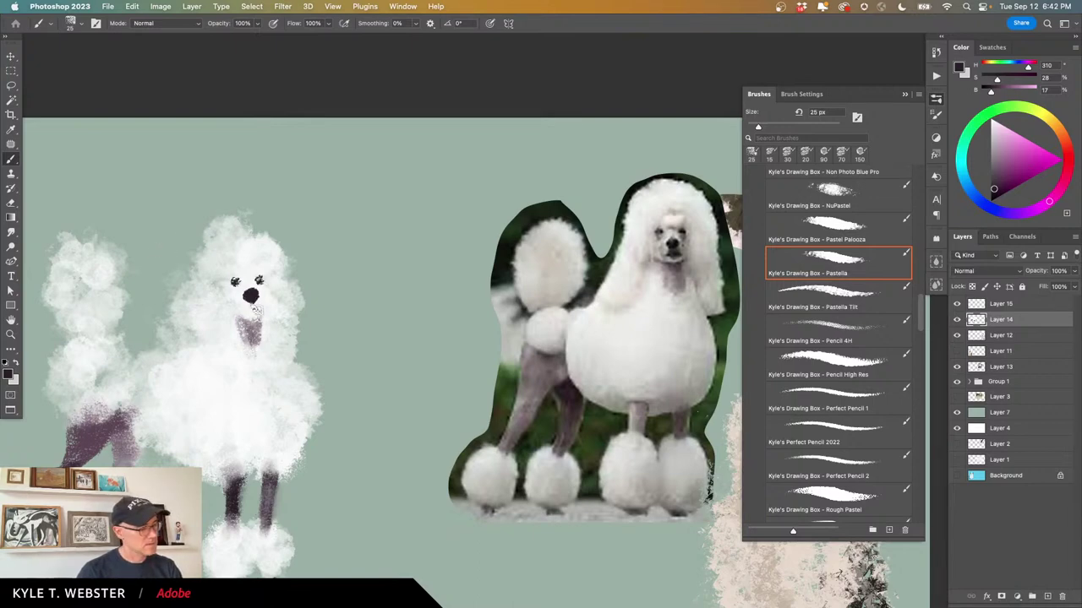
pyautogui.moveTo(252, 306); pyautogui.dragTo(241, 312)
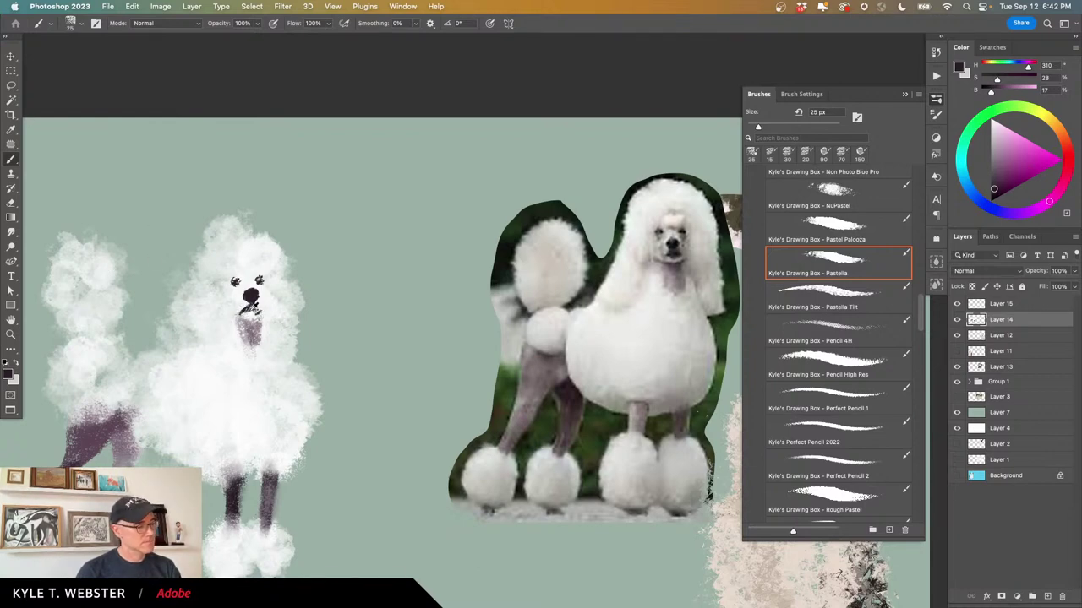
# Clean up around the poodle's mouth with sampled white, and shade the brow and side of the face with sampled light grey.
pyautogui.keyDown('alt'); pyautogui.click(251, 315); pyautogui.keyUp('alt')
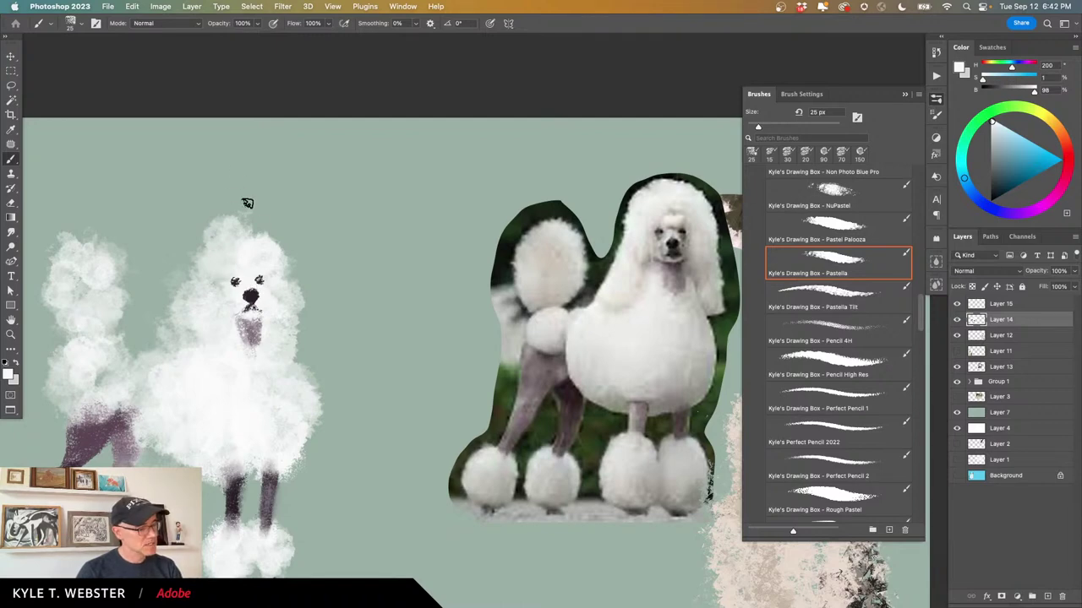
pyautogui.keyDown('alt'); pyautogui.click(304, 297); pyautogui.keyUp('alt')
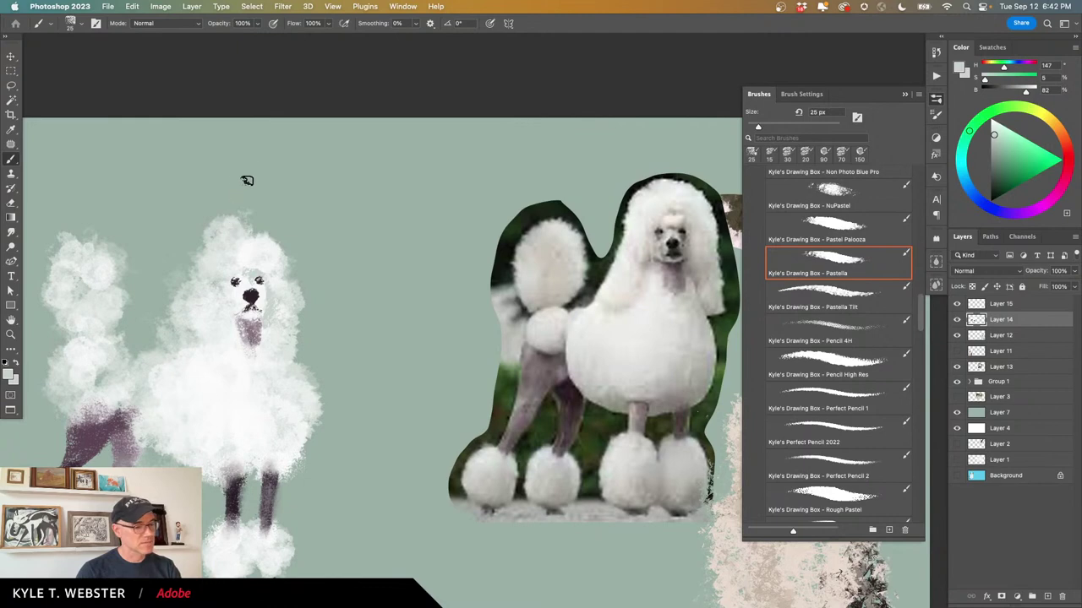
# Sample the nose's dark colour, switch to the Kyle's Drawing Box - Perfect Pencil 1 brush at 8 px and fill in the poodle's eyes.
pyautogui.keyDown('alt'); pyautogui.click(253, 293); pyautogui.keyUp('alt')
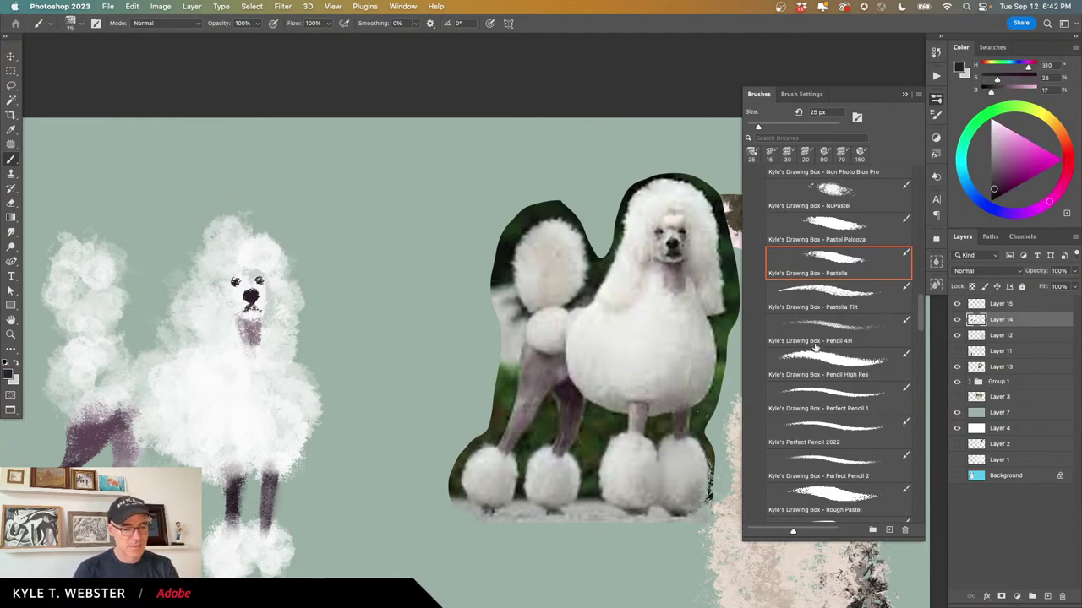
pyautogui.click(819, 384)
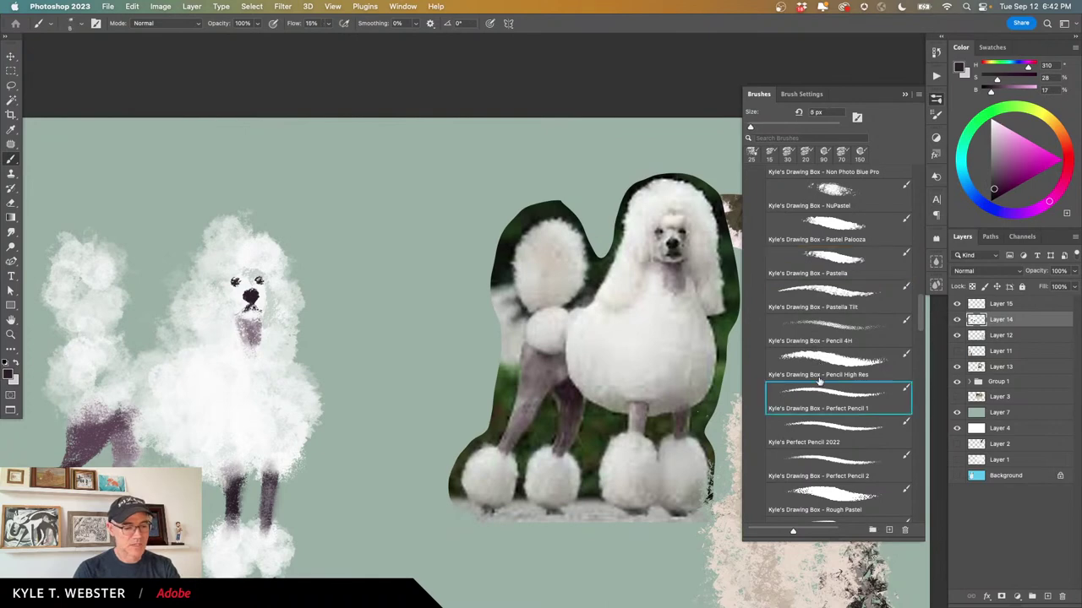
pyautogui.scroll(3, 250, 278)
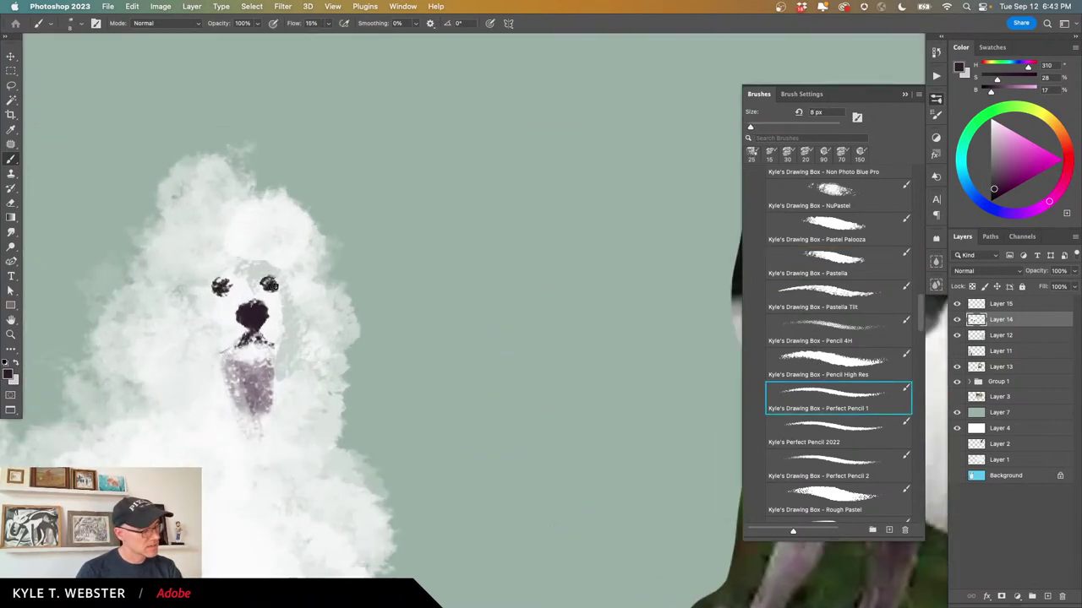
pyautogui.moveTo(269, 284); pyautogui.dragTo(264, 280)
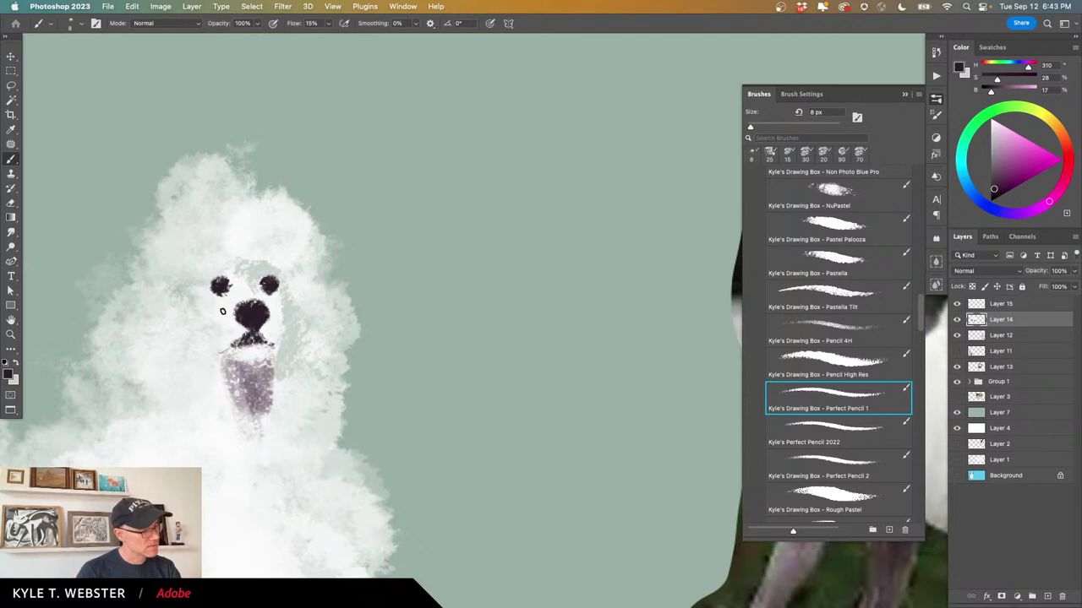
# Sample the throat's purple, darken it to 39% brightness and draw a shadow along the underside of the poodle's chin.
pyautogui.keyDown('alt'); pyautogui.click(246, 375); pyautogui.keyUp('alt')
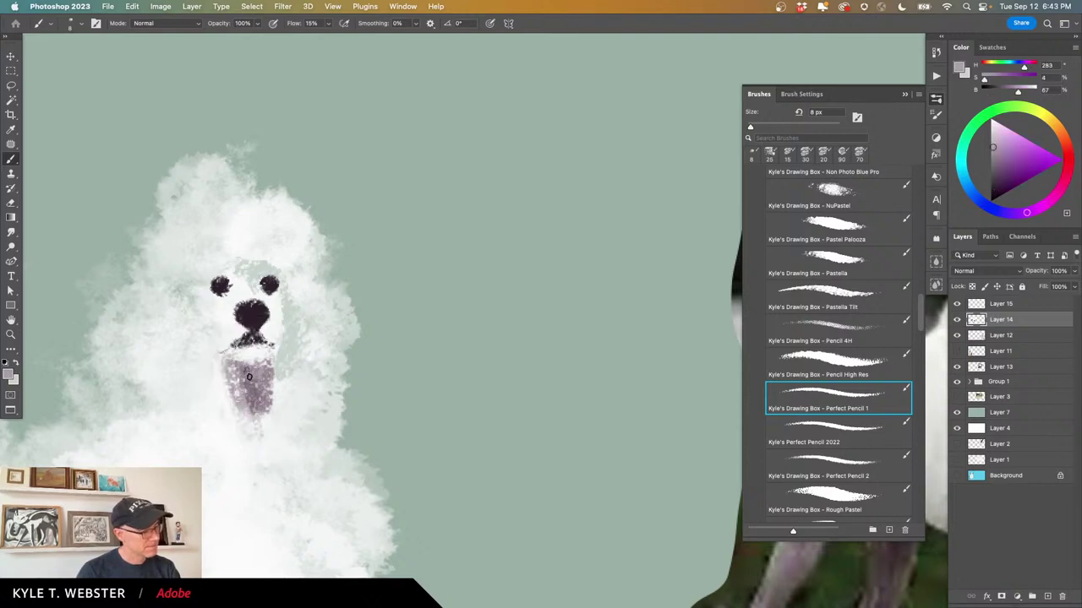
pyautogui.keyDown('alt'); pyautogui.click(261, 390); pyautogui.keyUp('alt')
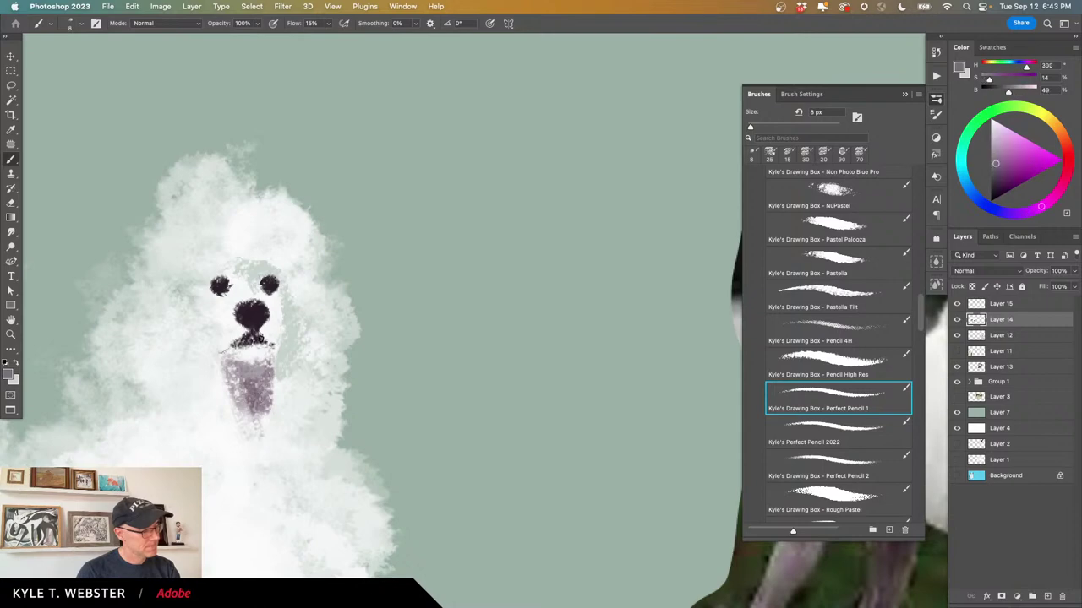
pyautogui.click(995, 171)
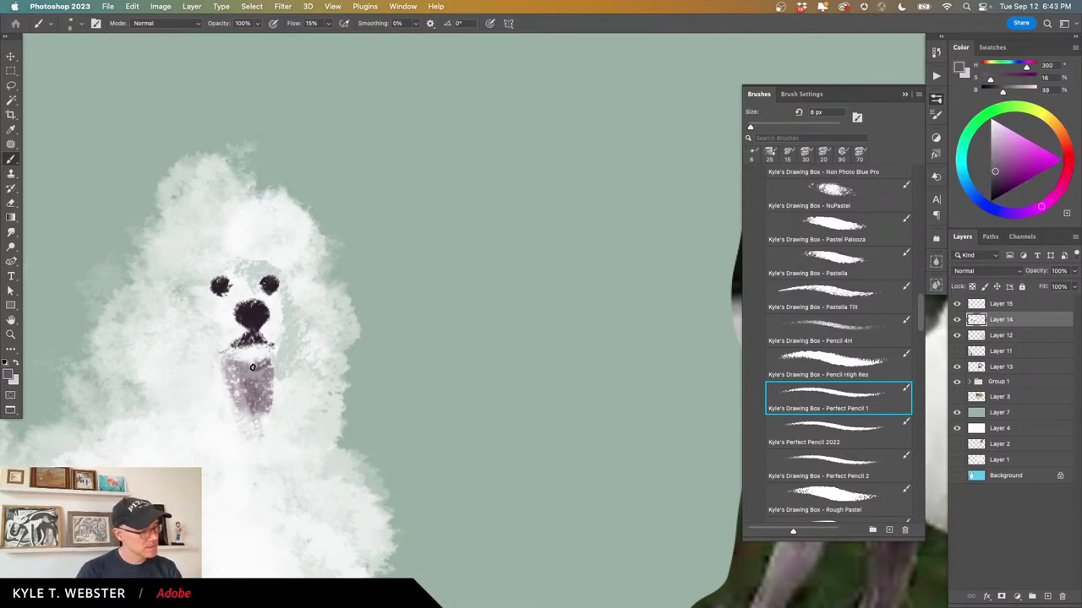
pyautogui.moveTo(221, 361); pyautogui.dragTo(244, 367)
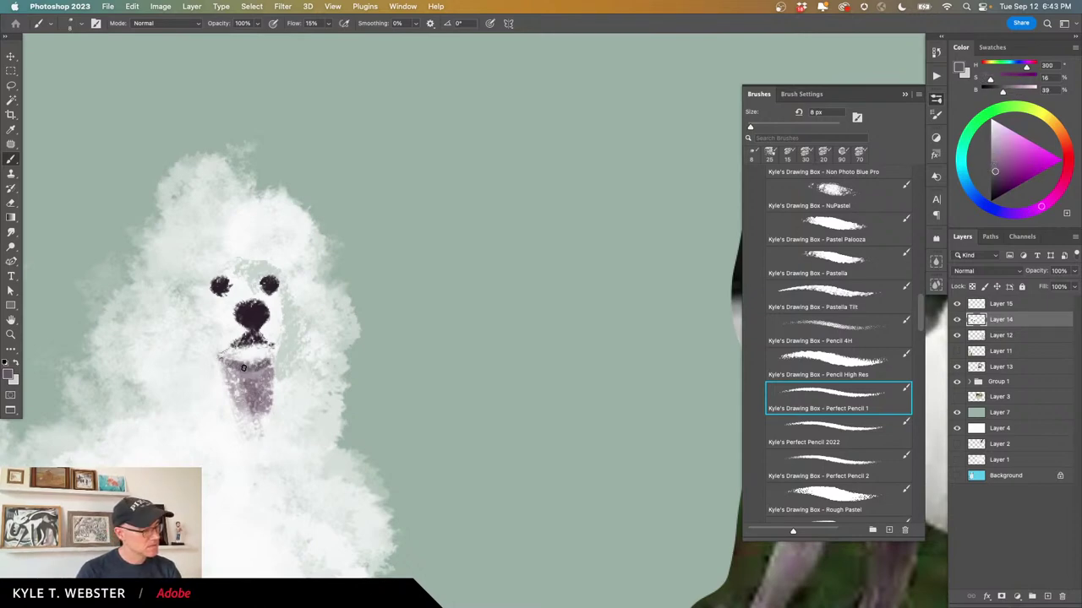
pyautogui.moveTo(230, 406); pyautogui.dragTo(285, 405)
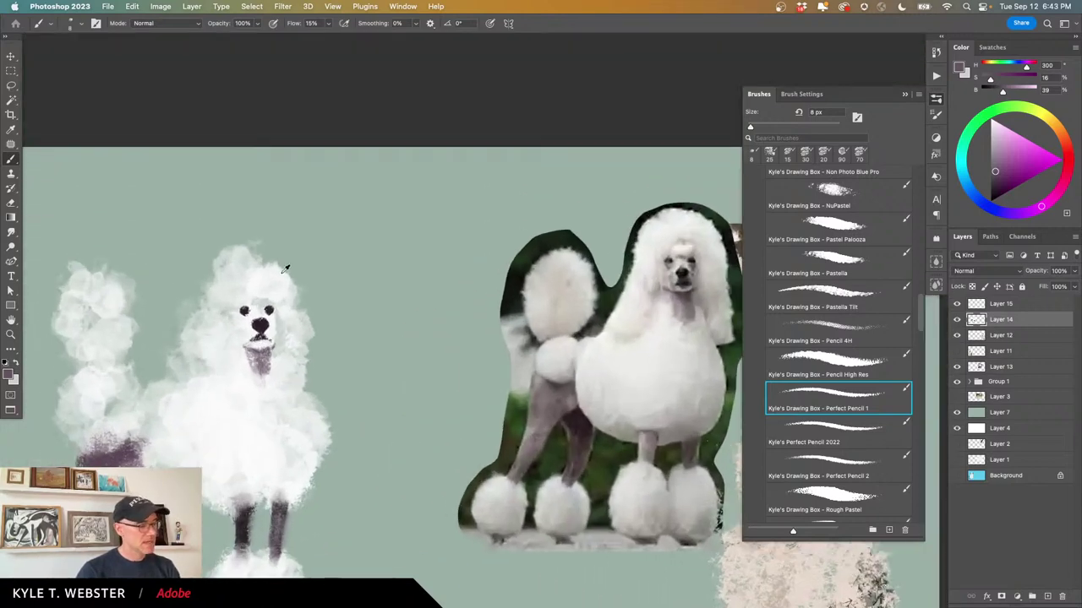
# Sample white from the head, choose the recent 90 px brush, test it on the empty background beside the poodle and undo the test stroke.
pyautogui.keyDown('alt'); pyautogui.click(277, 277); pyautogui.keyUp('alt')
pyautogui.moveTo(261, 310); pyautogui.dragTo(233, 312)
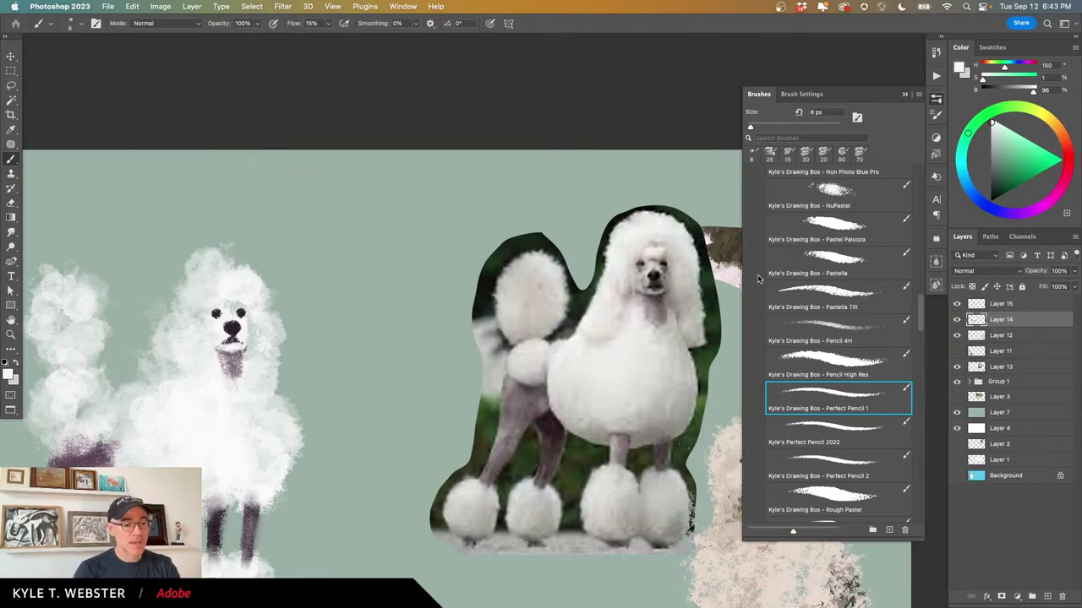
pyautogui.click(839, 152)
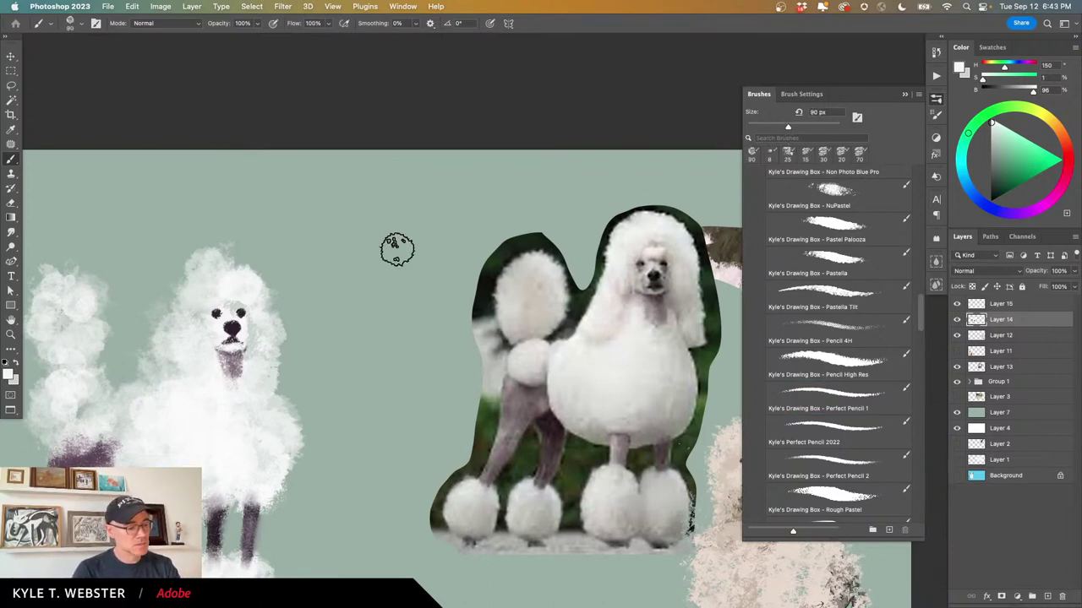
pyautogui.moveTo(342, 298)
pyautogui.mouseDown()
pyautogui.moveTo(348, 373)
pyautogui.moveTo(340, 272)
pyautogui.moveTo(366, 343)
pyautogui.moveTo(332, 243)
pyautogui.mouseUp()
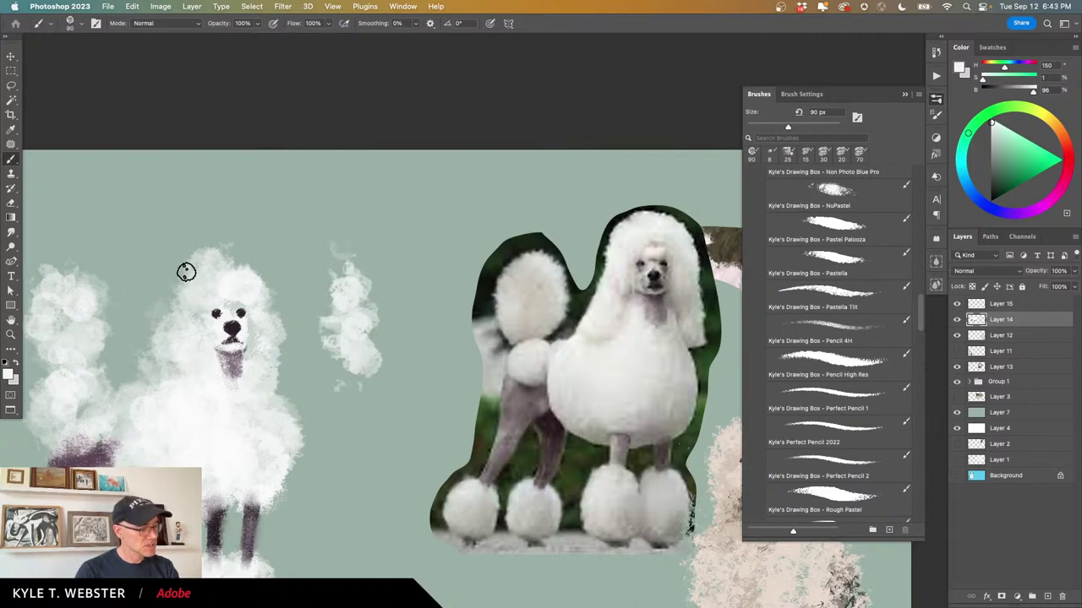
pyautogui.press('super+z')
# Reduce the brush to 50 px and paint white fur around the poodle's head to give it a fuller, rounded outline.
pyautogui.moveTo(252, 416); pyautogui.dragTo(374, 398)
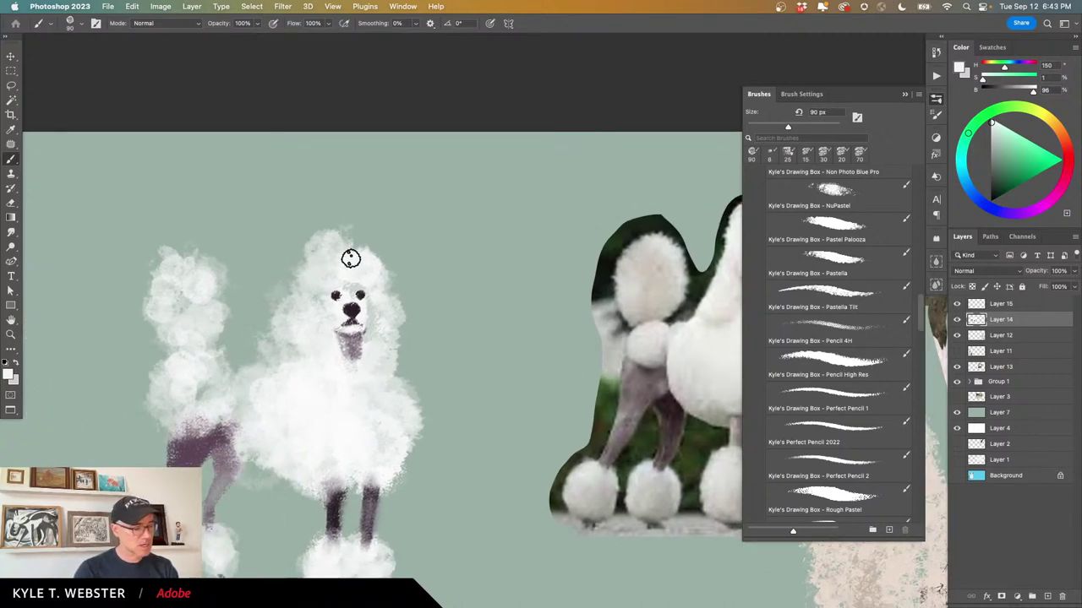
pyautogui.press('[')
pyautogui.press('[')
pyautogui.press('[')
pyautogui.press('[')
pyautogui.moveTo(350, 240)
pyautogui.mouseDown()
pyautogui.moveTo(371, 257)
pyautogui.moveTo(359, 243)
pyautogui.moveTo(372, 245)
pyautogui.moveTo(389, 273)
pyautogui.moveTo(372, 244)
pyautogui.mouseUp()
pyautogui.moveTo(394, 289)
pyautogui.mouseDown()
pyautogui.moveTo(389, 356)
pyautogui.moveTo(403, 310)
pyautogui.moveTo(348, 240)
pyautogui.moveTo(379, 267)
pyautogui.moveTo(312, 241)
pyautogui.moveTo(363, 236)
pyautogui.moveTo(297, 267)
pyautogui.moveTo(308, 250)
pyautogui.moveTo(291, 302)
pyautogui.mouseUp()
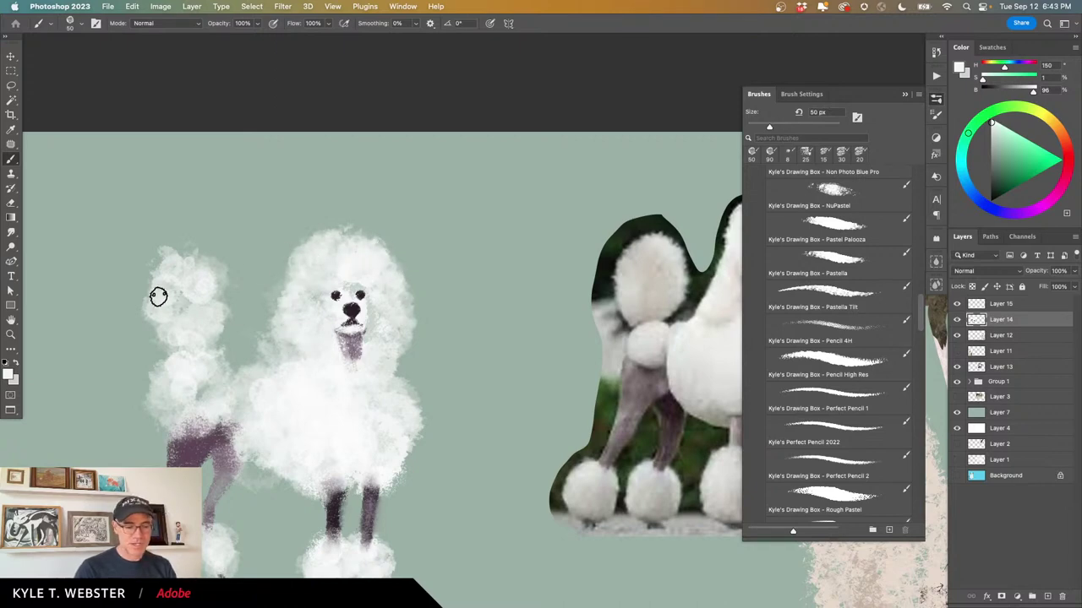
# Sample white from the body and build up the long fluffy ears on both sides of the poodle's head.
pyautogui.keyDown('alt'); pyautogui.click(297, 415); pyautogui.keyUp('alt')
pyautogui.moveTo(295, 411); pyautogui.dragTo(284, 402)
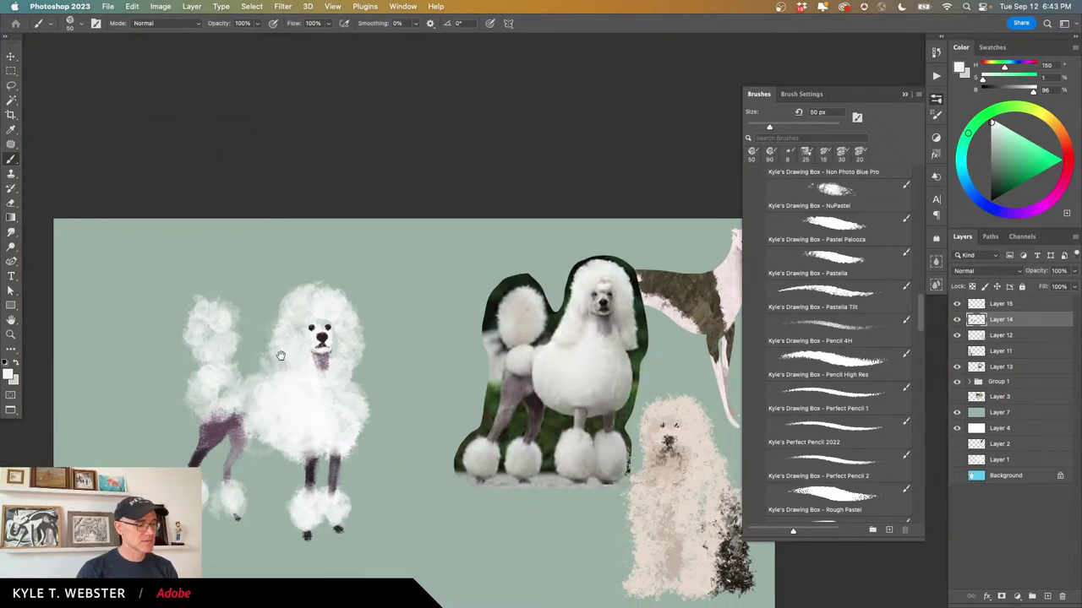
pyautogui.scroll(2, 294, 404)
pyautogui.moveTo(391, 319)
pyautogui.mouseDown()
pyautogui.moveTo(377, 335)
pyautogui.moveTo(380, 352)
pyautogui.moveTo(394, 355)
pyautogui.mouseUp()
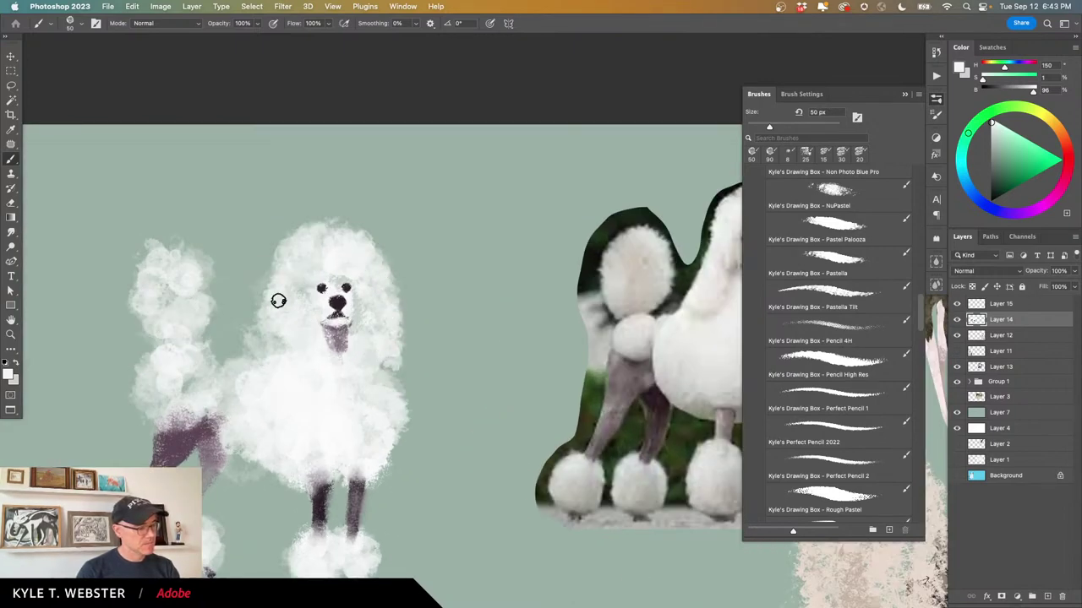
pyautogui.moveTo(266, 341)
pyautogui.mouseDown()
pyautogui.moveTo(270, 315)
pyautogui.moveTo(278, 330)
pyautogui.mouseUp()
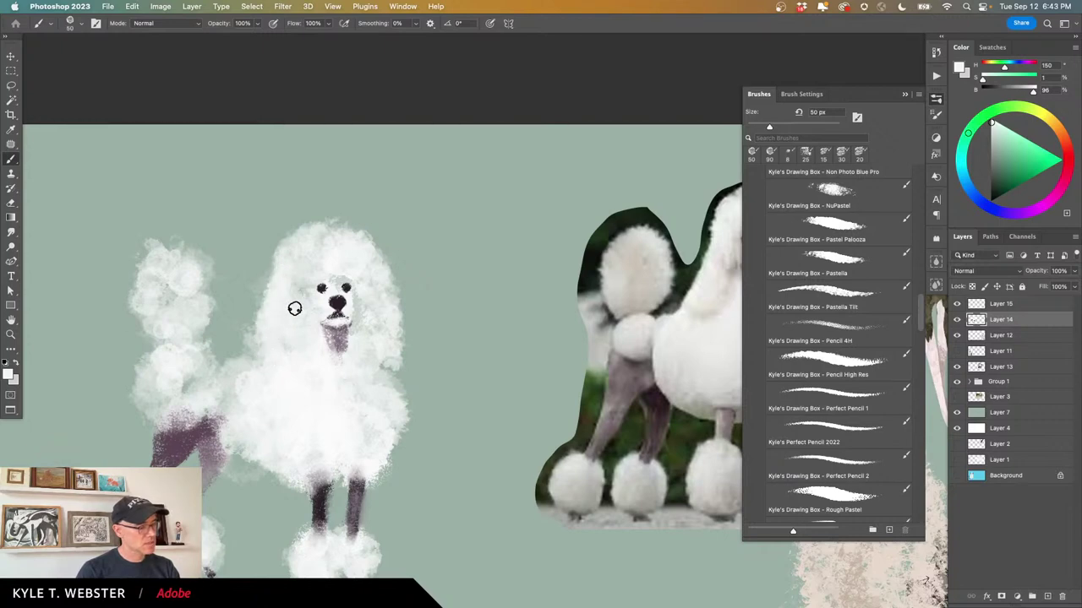
# Paint white over the tail, hip pom-pom and chest to make them rounder and denser.
pyautogui.moveTo(257, 428); pyautogui.dragTo(196, 446)
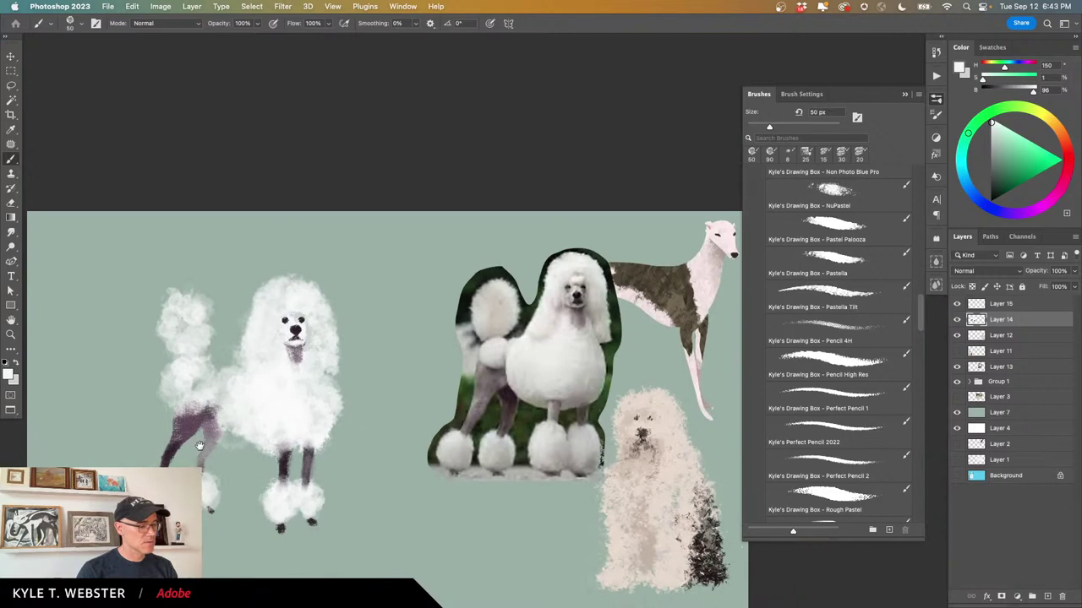
pyautogui.scroll(2, 199, 446)
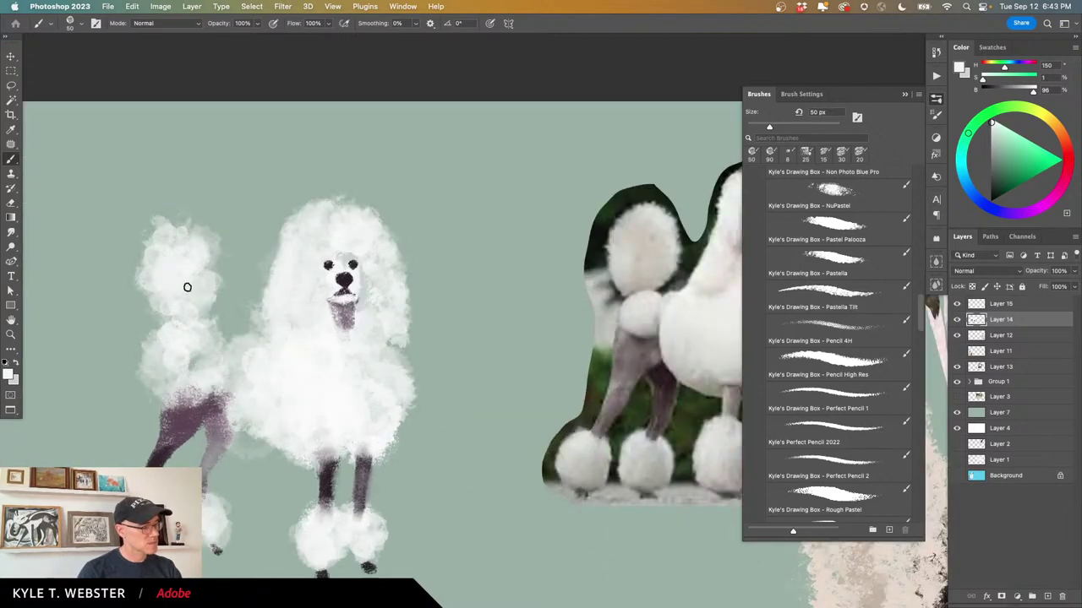
pyautogui.moveTo(204, 277)
pyautogui.mouseDown()
pyautogui.moveTo(211, 238)
pyautogui.moveTo(148, 289)
pyautogui.moveTo(203, 220)
pyautogui.moveTo(160, 299)
pyautogui.moveTo(179, 222)
pyautogui.moveTo(189, 261)
pyautogui.moveTo(150, 291)
pyautogui.moveTo(190, 237)
pyautogui.moveTo(171, 302)
pyautogui.moveTo(172, 361)
pyautogui.moveTo(196, 353)
pyautogui.moveTo(199, 375)
pyautogui.moveTo(204, 355)
pyautogui.moveTo(218, 358)
pyautogui.moveTo(170, 360)
pyautogui.moveTo(162, 394)
pyautogui.moveTo(175, 383)
pyautogui.moveTo(159, 364)
pyautogui.moveTo(174, 378)
pyautogui.moveTo(207, 381)
pyautogui.moveTo(215, 363)
pyautogui.moveTo(230, 376)
pyautogui.moveTo(266, 371)
pyautogui.moveTo(267, 347)
pyautogui.moveTo(241, 358)
pyautogui.moveTo(267, 319)
pyautogui.moveTo(245, 396)
pyautogui.moveTo(312, 461)
pyautogui.moveTo(348, 452)
pyautogui.moveTo(398, 403)
pyautogui.moveTo(385, 443)
pyautogui.moveTo(408, 412)
pyautogui.moveTo(398, 436)
pyautogui.moveTo(375, 351)
pyautogui.moveTo(353, 334)
pyautogui.mouseUp()
pyautogui.press('super+minus')
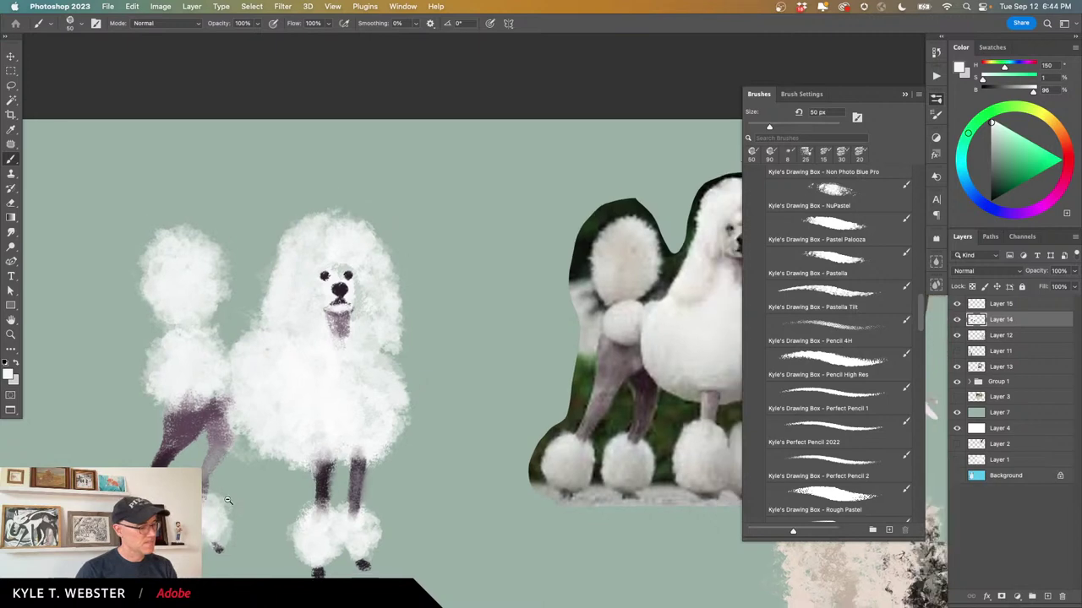
# Soften the throat patch with white, sample a pale lavender from it and lightly brighten the throat and legs.
pyautogui.moveTo(223, 442); pyautogui.dragTo(196, 441)
pyautogui.moveTo(311, 331)
pyautogui.mouseDown()
pyautogui.moveTo(332, 331)
pyautogui.moveTo(338, 316)
pyautogui.moveTo(343, 324)
pyautogui.mouseUp()
pyautogui.keyDown('alt'); pyautogui.click(319, 318); pyautogui.keyUp('alt')
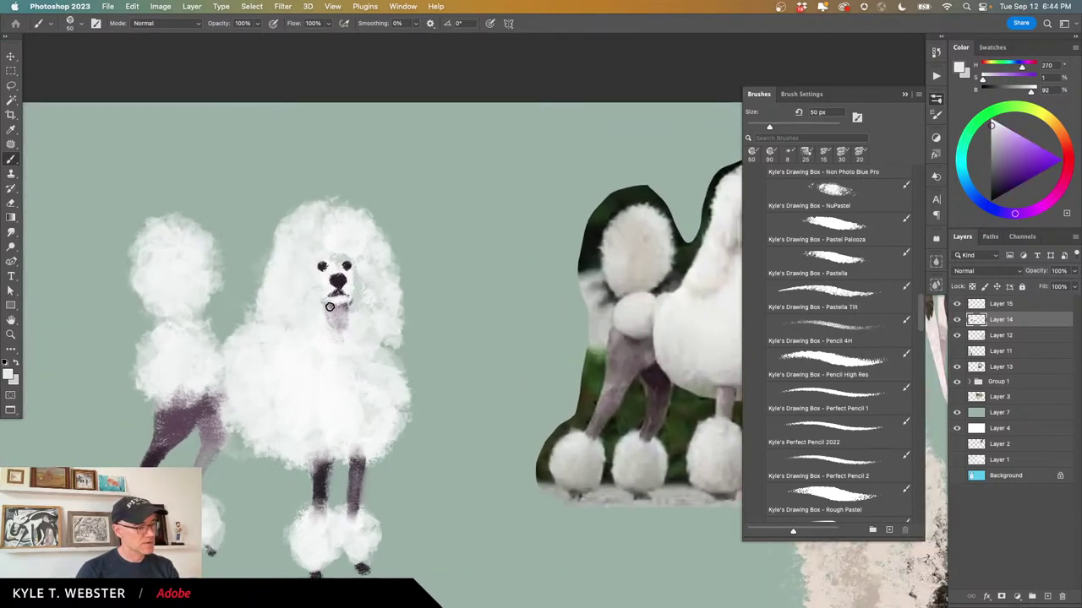
pyautogui.scroll(-3, 189, 448)
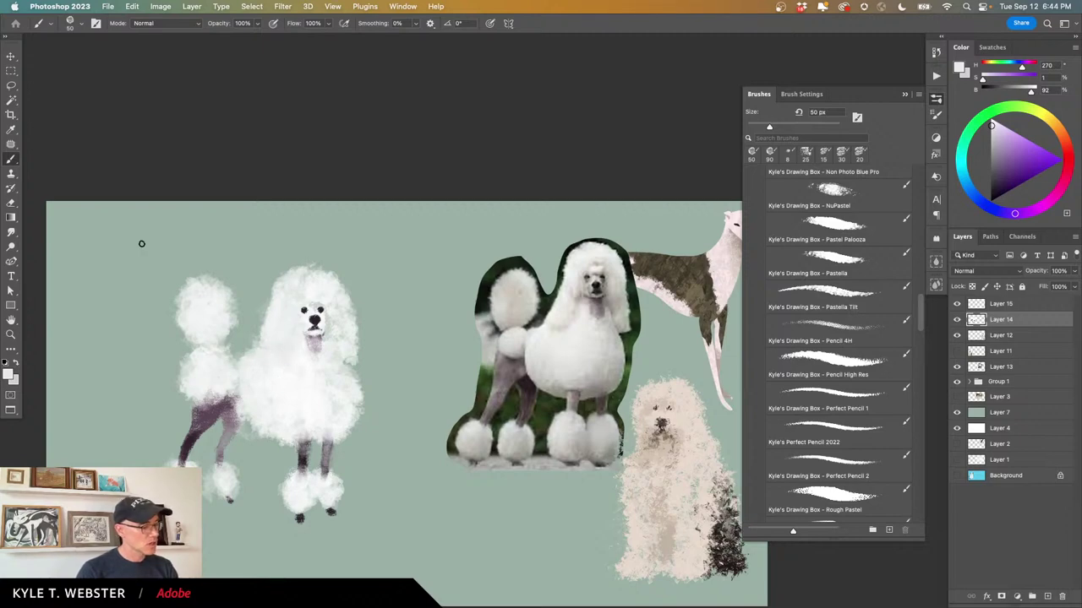
# Sample mauve from the hind leg, switch to the Kyle's Drawing Box - Pastel Palooza brush and paint a shadow beneath the poodle's ear.
pyautogui.keyDown('alt'); pyautogui.click(229, 408); pyautogui.keyUp('alt')
pyautogui.scroll(2, 253, 364)
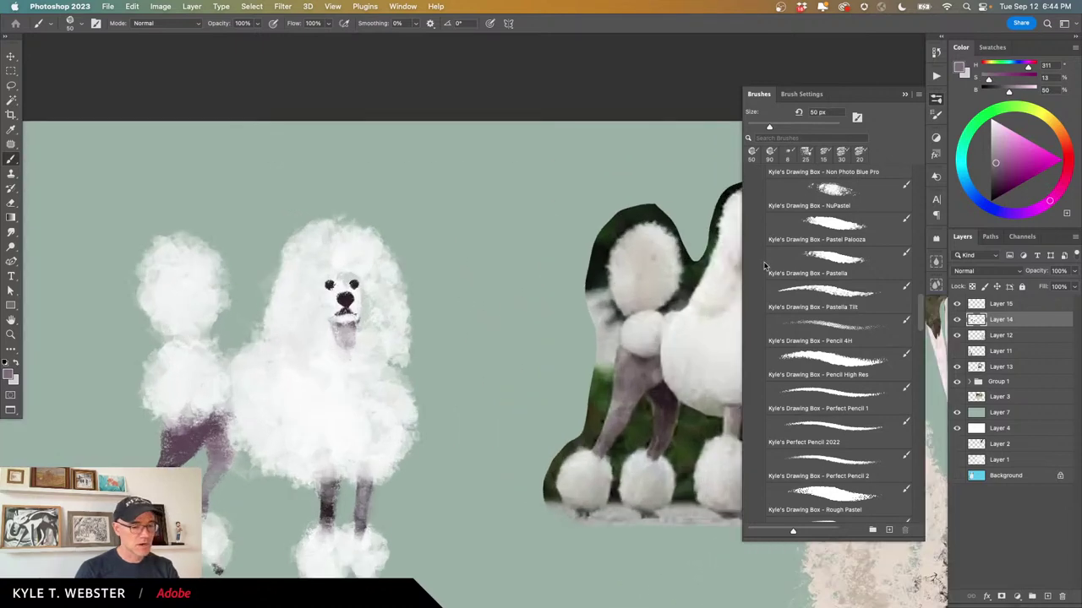
pyautogui.click(826, 226)
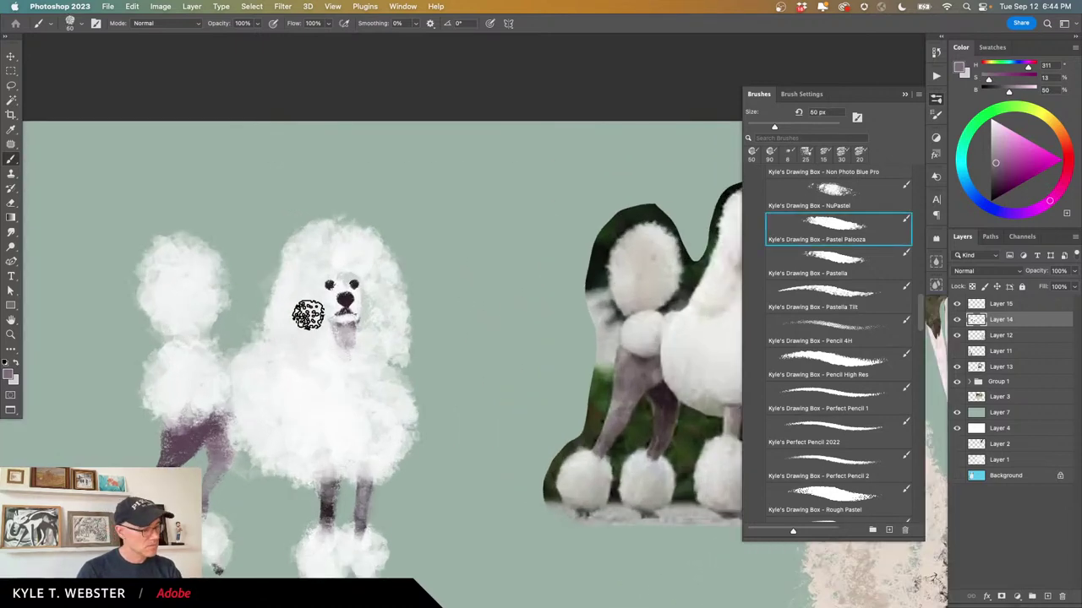
pyautogui.moveTo(295, 348)
pyautogui.mouseDown()
pyautogui.moveTo(309, 323)
pyautogui.moveTo(306, 345)
pyautogui.moveTo(314, 297)
pyautogui.moveTo(305, 282)
pyautogui.moveTo(310, 320)
pyautogui.moveTo(312, 284)
pyautogui.moveTo(280, 360)
pyautogui.moveTo(306, 316)
pyautogui.moveTo(307, 342)
pyautogui.moveTo(289, 332)
pyautogui.moveTo(317, 291)
pyautogui.moveTo(304, 345)
pyautogui.moveTo(322, 315)
pyautogui.moveTo(318, 296)
pyautogui.moveTo(322, 332)
pyautogui.moveTo(315, 290)
pyautogui.moveTo(314, 336)
pyautogui.mouseUp()
# Soften the mauve ear shadow with sampled white using the Kyle's Drawing Box - Pastella brush at 90 px, and sample light grey from the face.
pyautogui.keyDown('alt'); pyautogui.click(309, 318); pyautogui.keyUp('alt')
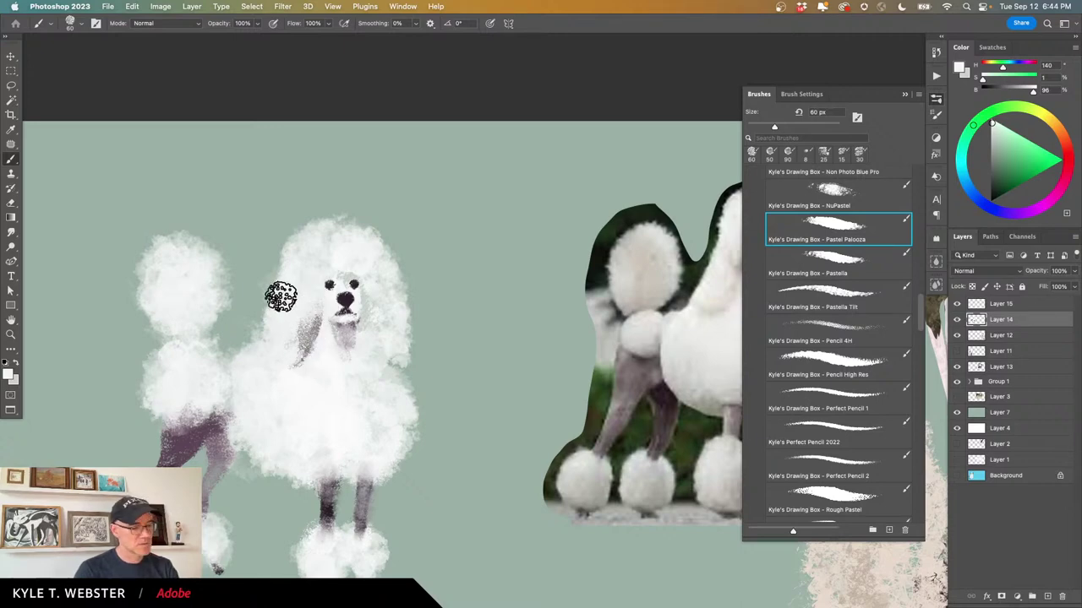
pyautogui.click(834, 259)
pyautogui.keyDown('alt'); pyautogui.click(304, 312); pyautogui.keyUp('alt')
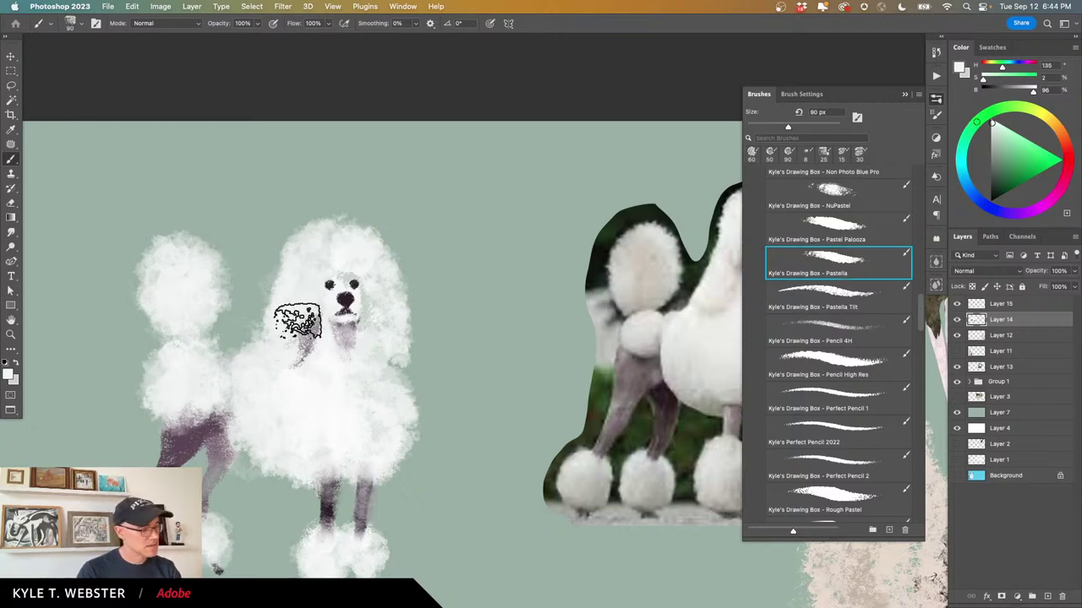
pyautogui.moveTo(302, 323)
pyautogui.mouseDown()
pyautogui.moveTo(298, 350)
pyautogui.moveTo(312, 324)
pyautogui.moveTo(308, 288)
pyautogui.moveTo(298, 344)
pyautogui.mouseUp()
pyautogui.keyDown('alt'); pyautogui.click(362, 308); pyautogui.keyUp('alt')
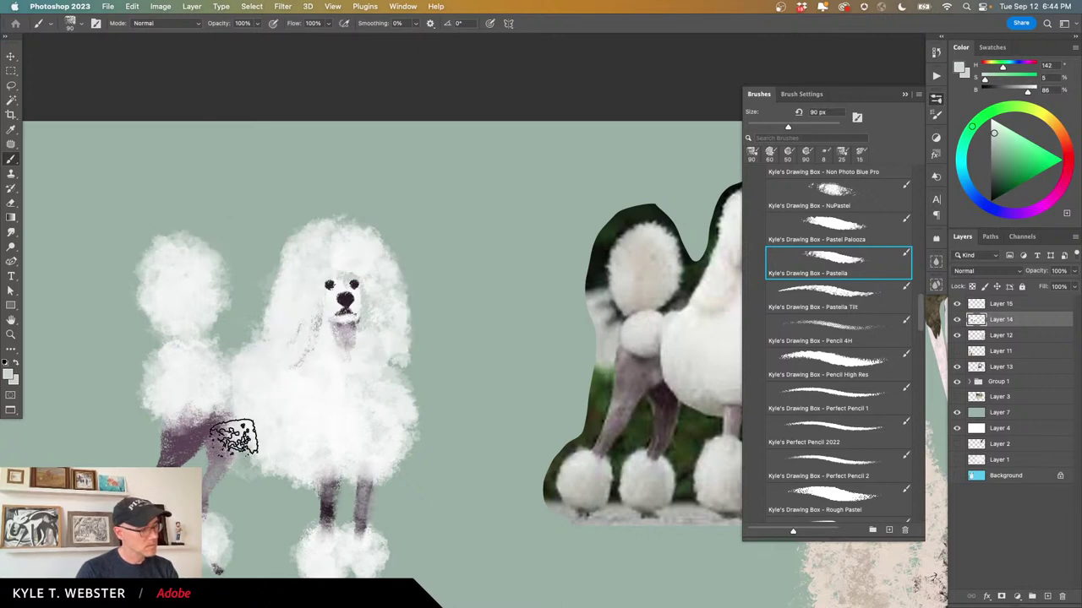
# Sample the soft grey-green between the poodle's tail and ear, and hide the poodle reference photo on Layer 13.
pyautogui.keyDown('alt'); pyautogui.click(220, 340); pyautogui.keyUp('alt')
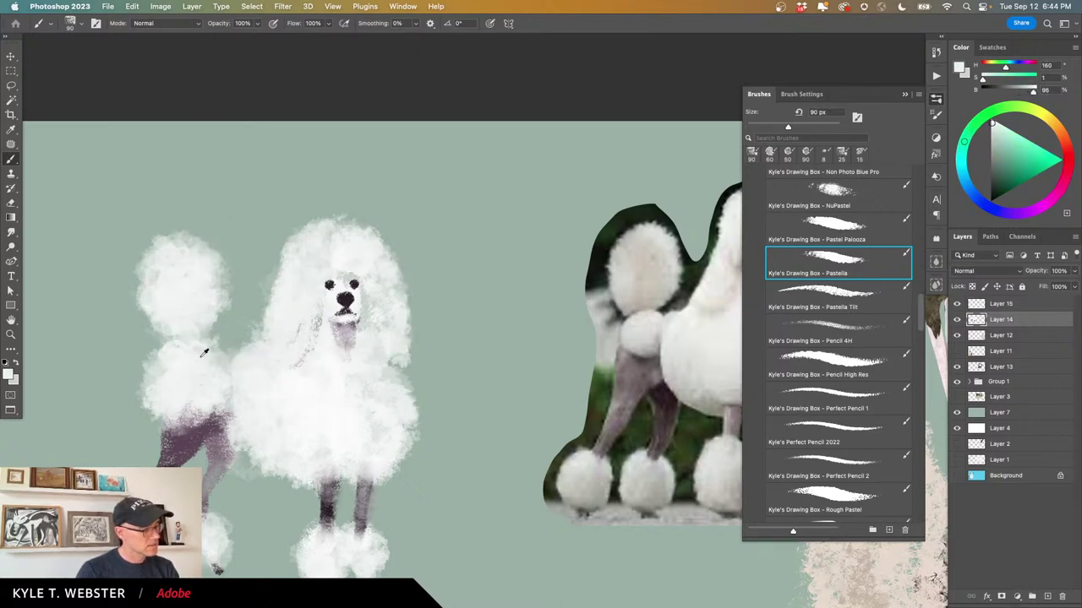
pyautogui.keyDown('alt'); pyautogui.click(228, 327); pyautogui.keyUp('alt')
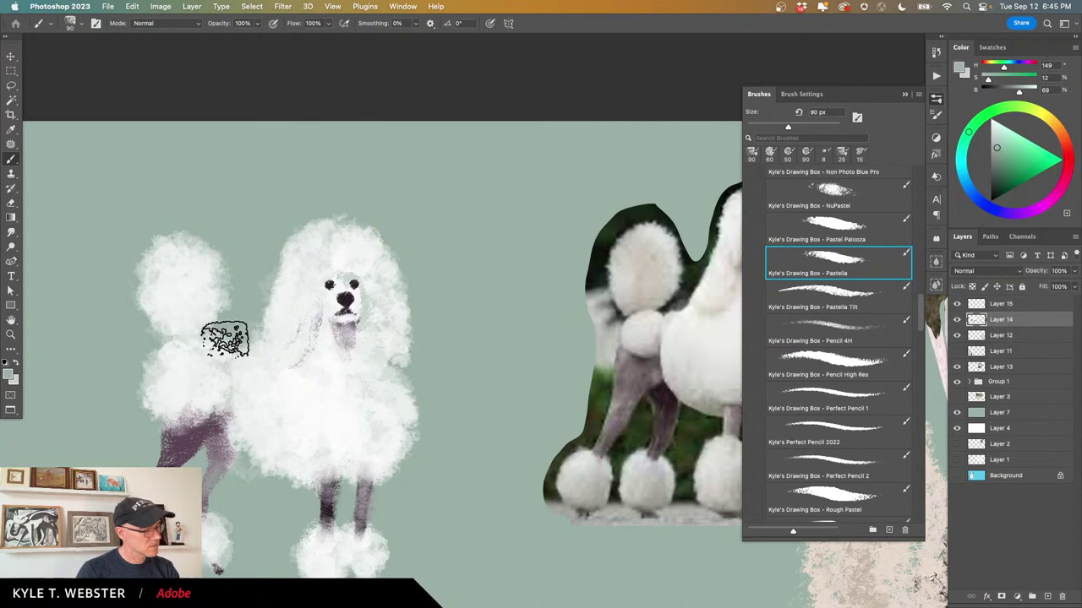
pyautogui.moveTo(174, 441); pyautogui.dragTo(127, 445)
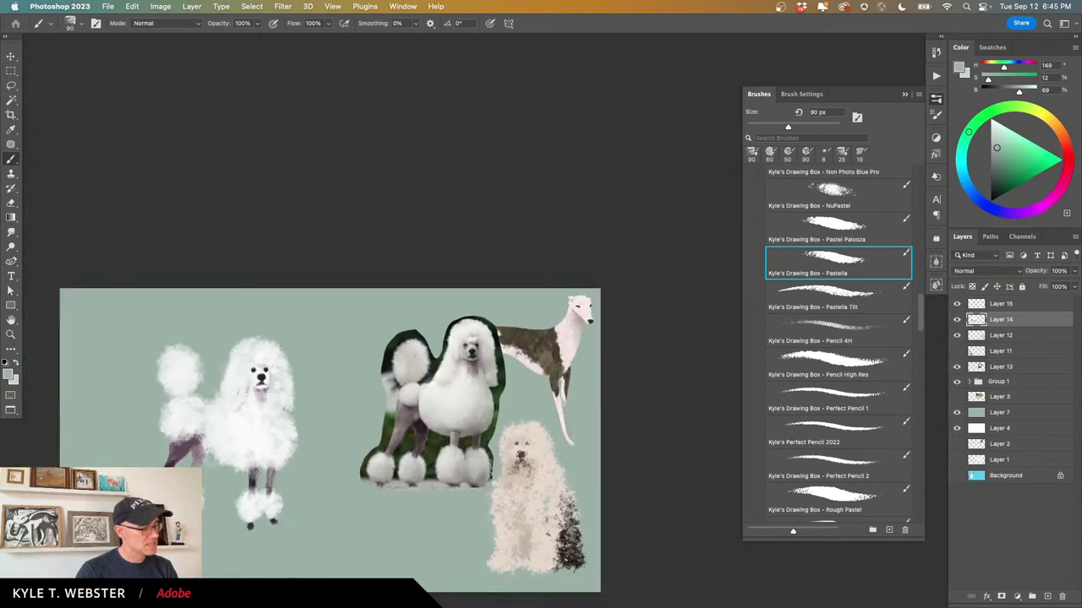
pyautogui.moveTo(177, 476); pyautogui.dragTo(208, 451)
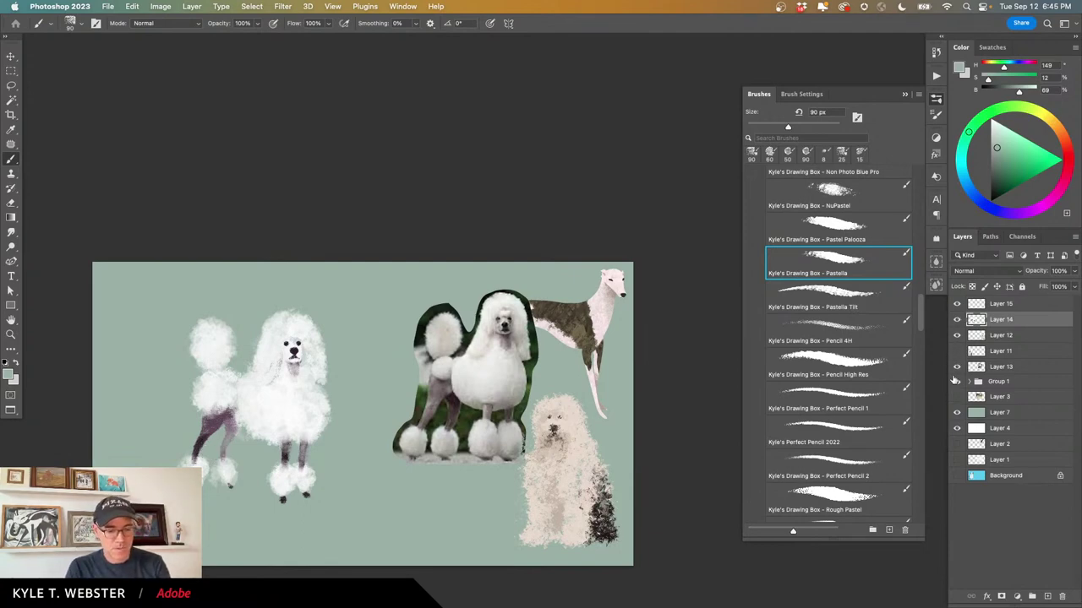
pyautogui.click(956, 367)
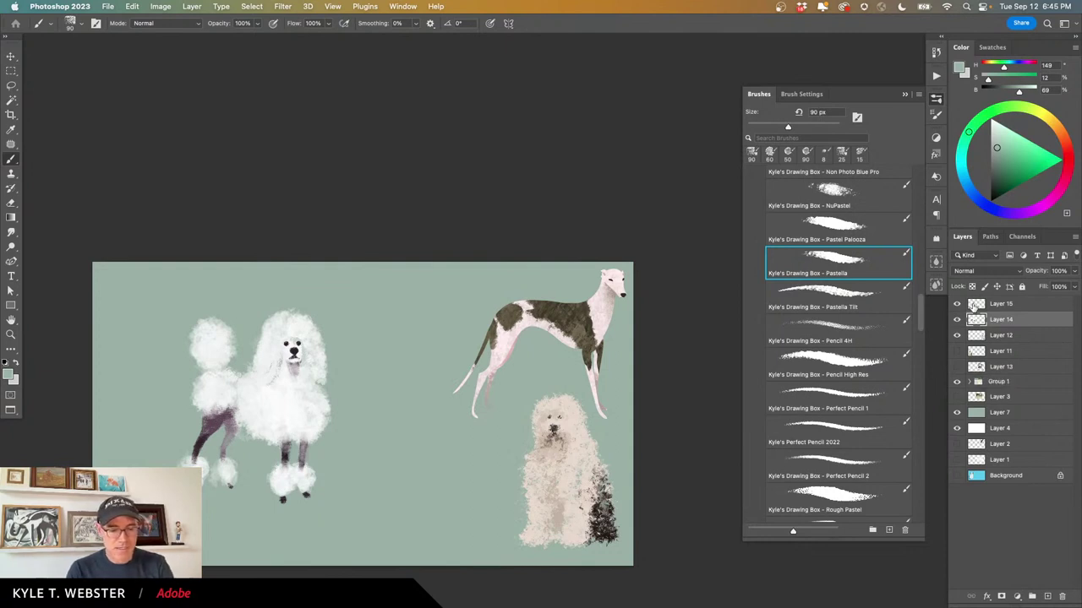
# Merge the poodle's two paint layers, Layer 15 and Layer 14, into one.
pyautogui.click(975, 306)
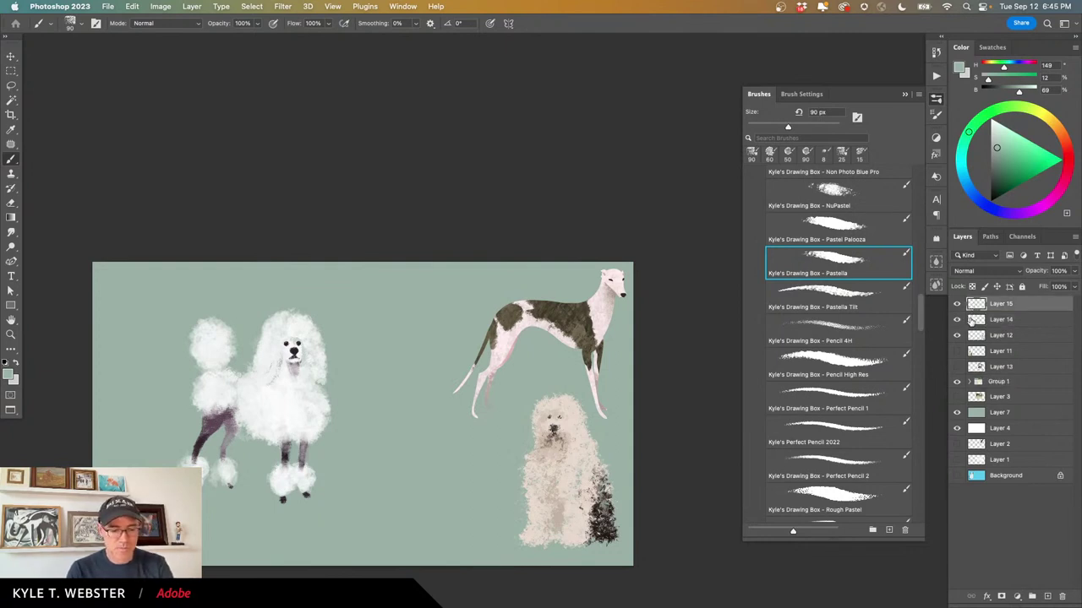
pyautogui.keyDown('shift'); pyautogui.click(971, 319); pyautogui.keyUp('shift')
pyautogui.press('super+e')
# Scale the painted poodle down slightly and move it into the canvas's lower-left corner.
pyautogui.press('v')
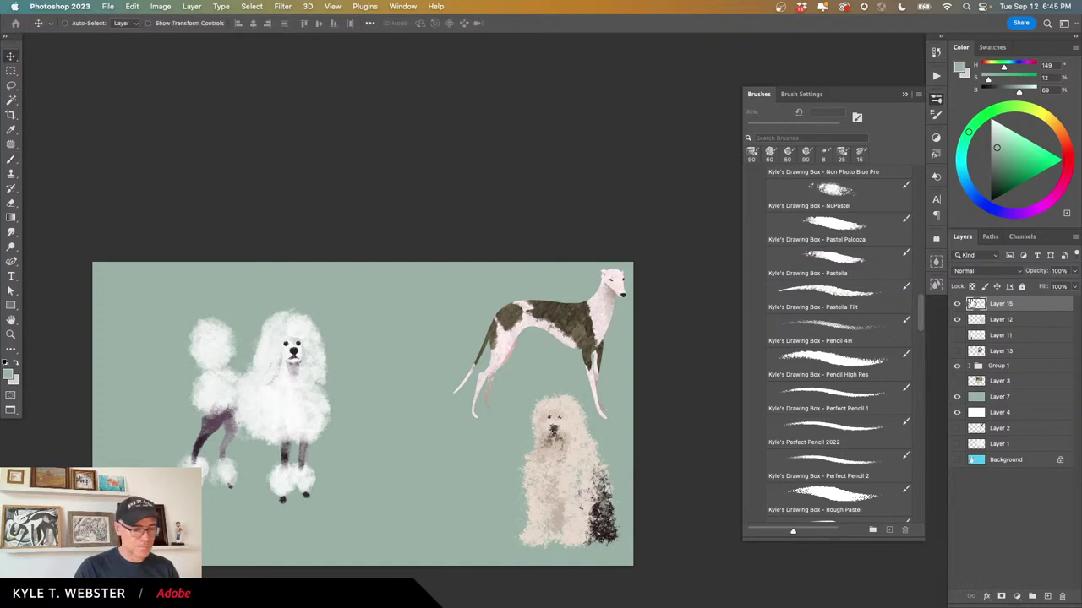
pyautogui.moveTo(224, 391); pyautogui.dragTo(147, 353)
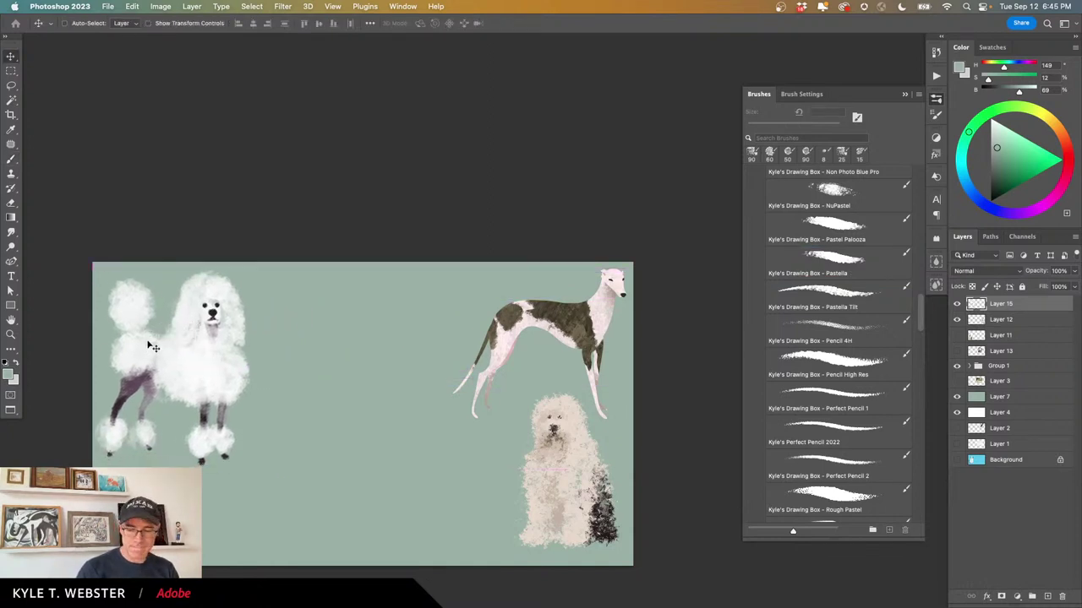
pyautogui.press('super+t')
pyautogui.moveTo(97, 464); pyautogui.dragTo(121, 431)
pyautogui.moveTo(154, 347); pyautogui.dragTo(135, 474)
pyautogui.press('Return')
pyautogui.press('b')
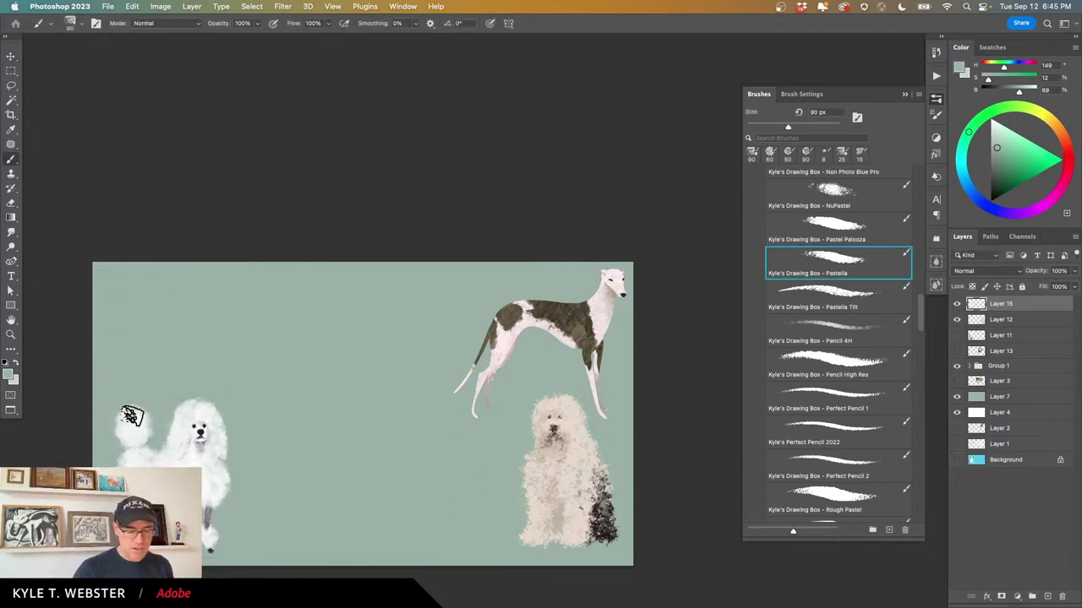
# Choose the Kyle's Drawing Box - Graphite Control 2 brush.
pyautogui.scroll(1, 317, 496)
pyautogui.moveTo(317, 496); pyautogui.dragTo(360, 459)
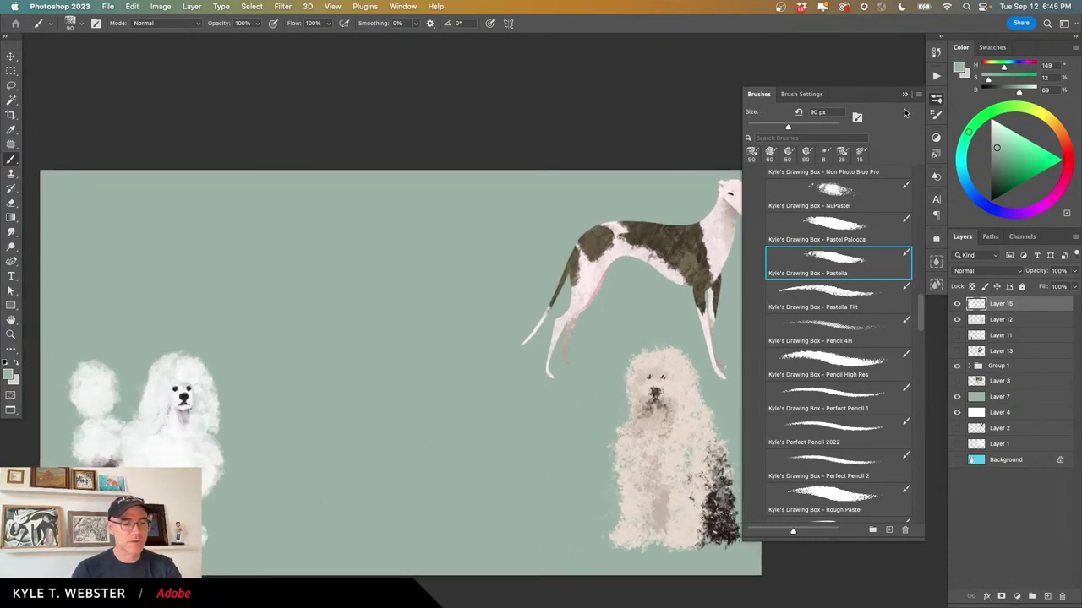
pyautogui.click(905, 95)
pyautogui.moveTo(428, 451); pyautogui.dragTo(515, 401)
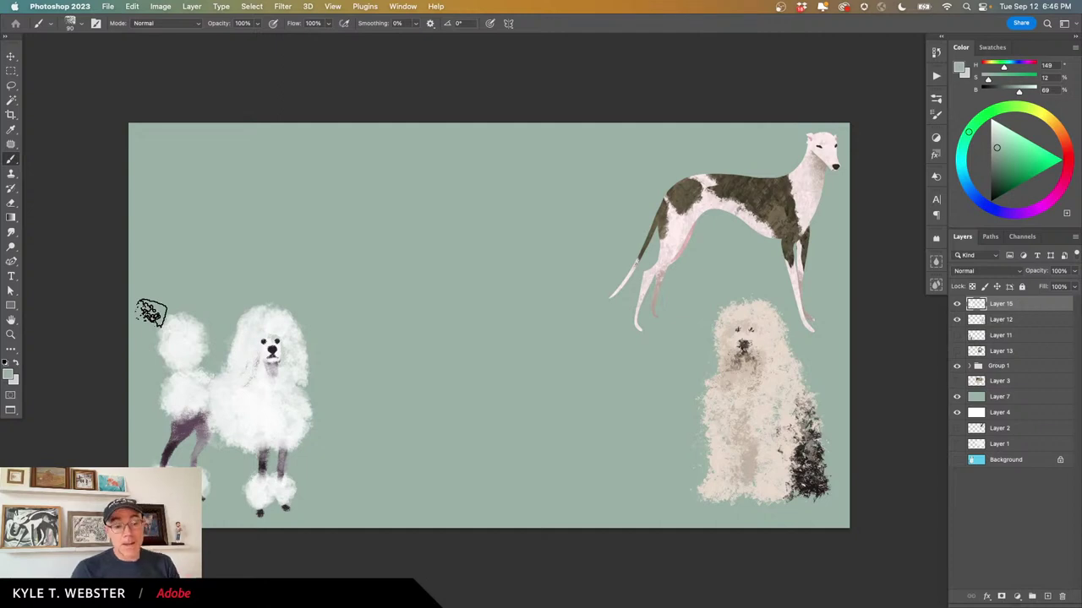
pyautogui.click(936, 99)
pyautogui.moveTo(923, 314); pyautogui.dragTo(770, 264)
pyautogui.scroll(6, 771, 264)
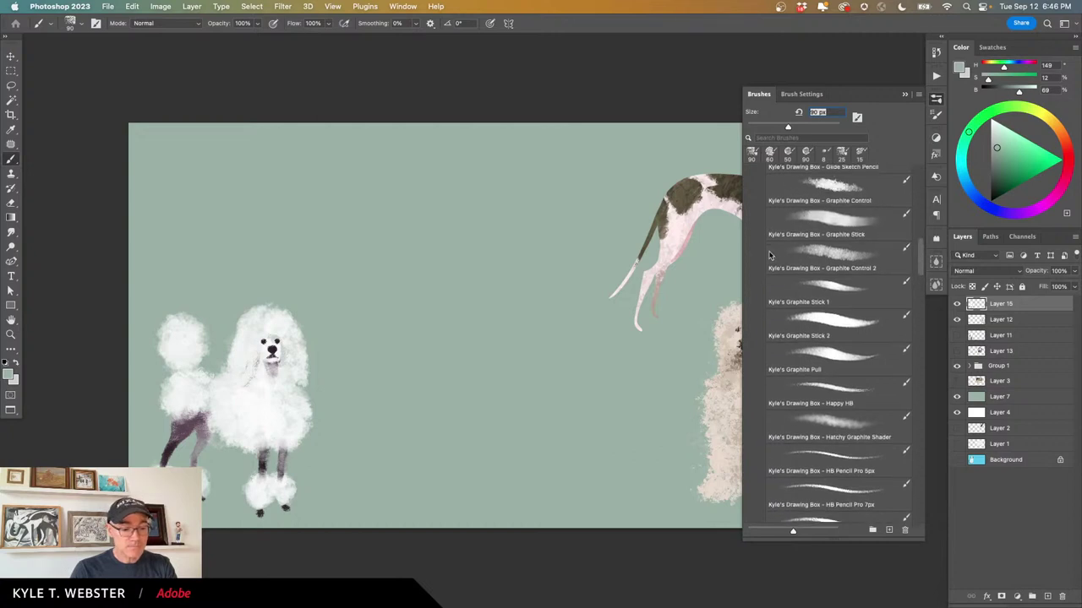
pyautogui.click(819, 338)
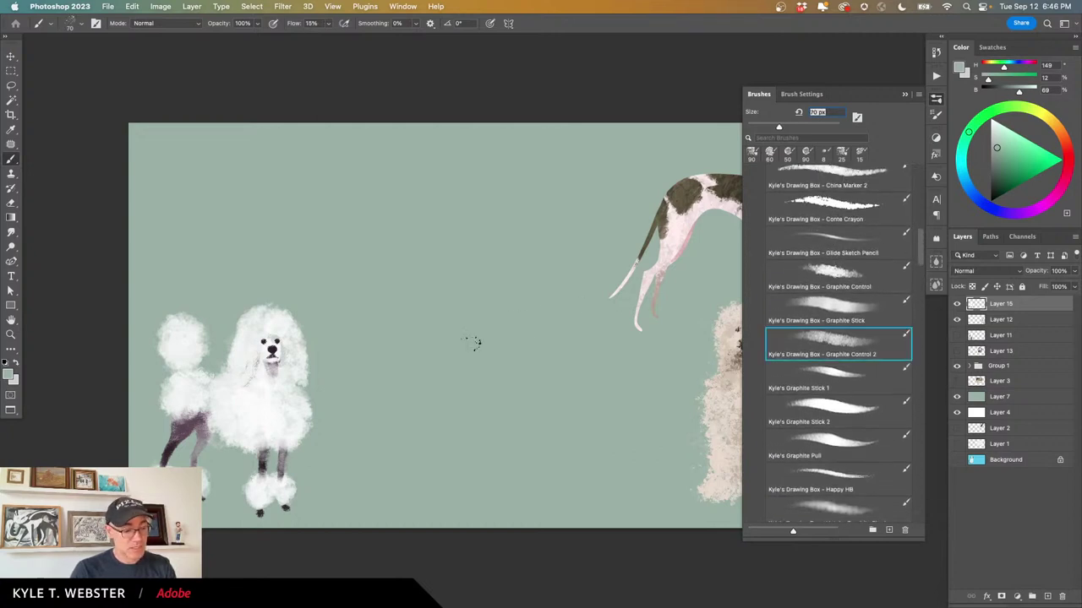
# Sample white from the poodle's chest and paint a large round puff at the canvas's upper middle with the brush at 300 px.
pyautogui.keyDown('alt'); pyautogui.click(252, 398); pyautogui.keyUp('alt')
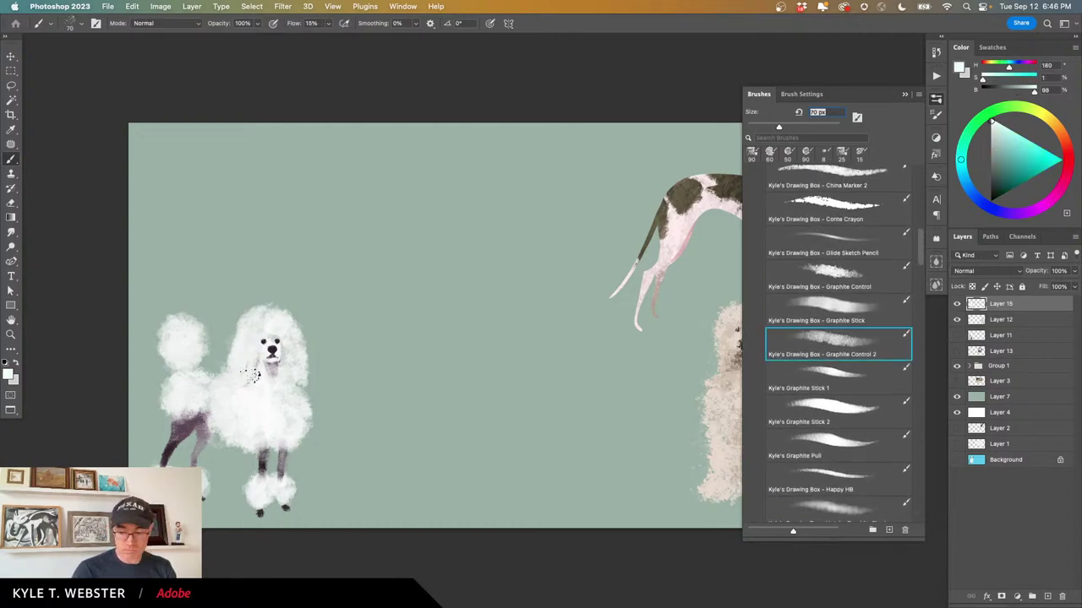
pyautogui.press(']')
pyautogui.press(']')
pyautogui.press(']')
pyautogui.press(']')
pyautogui.press(']')
pyautogui.press(']')
pyautogui.press(']')
pyautogui.press(']')
pyautogui.press(']')
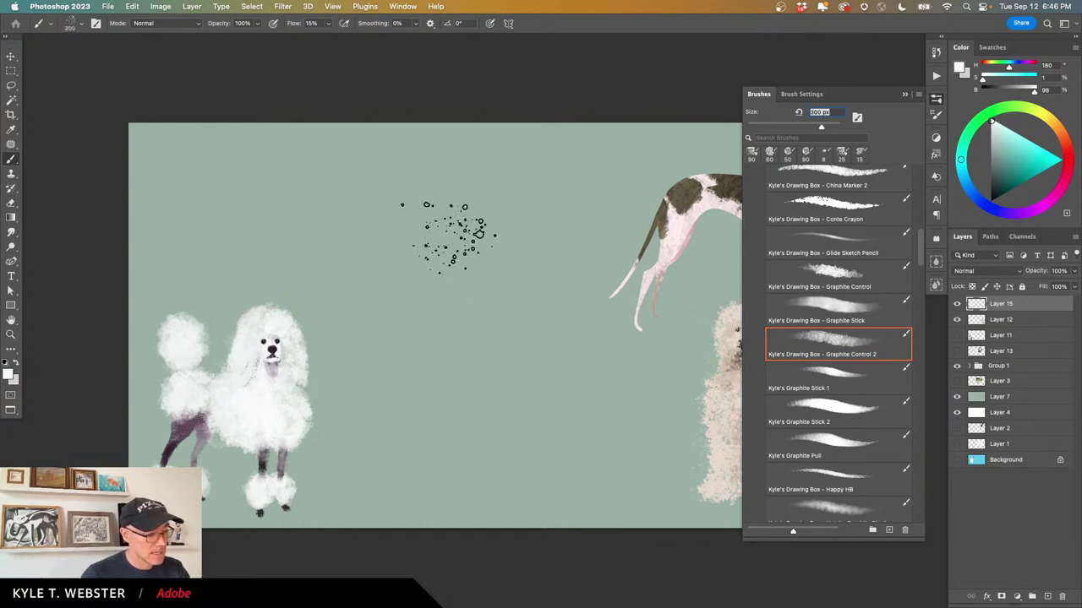
pyautogui.moveTo(527, 242)
pyautogui.mouseDown()
pyautogui.moveTo(466, 269)
pyautogui.moveTo(526, 277)
pyautogui.moveTo(473, 269)
pyautogui.moveTo(500, 239)
pyautogui.moveTo(511, 308)
pyautogui.moveTo(465, 286)
pyautogui.moveTo(509, 239)
pyautogui.moveTo(531, 286)
pyautogui.moveTo(491, 240)
pyautogui.mouseUp()
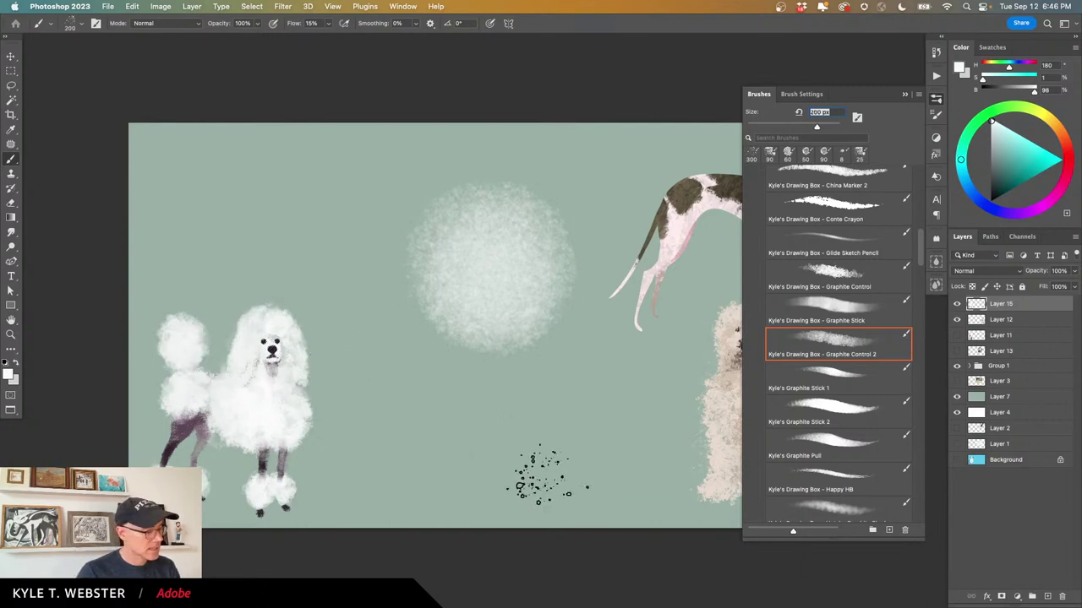
# Using smaller brush sizes down to 100 px, paint a medium hip puff beside the large one and four small foot puffs below.
pyautogui.press('[')
pyautogui.press('[')
pyautogui.press('[')
pyautogui.press('[')
pyautogui.press('[')
pyautogui.press('[')
pyautogui.moveTo(382, 292); pyautogui.dragTo(345, 328)
pyautogui.moveTo(494, 431)
pyautogui.mouseDown()
pyautogui.moveTo(412, 413)
pyautogui.moveTo(411, 436)
pyautogui.moveTo(414, 417)
pyautogui.moveTo(382, 425)
pyautogui.mouseUp()
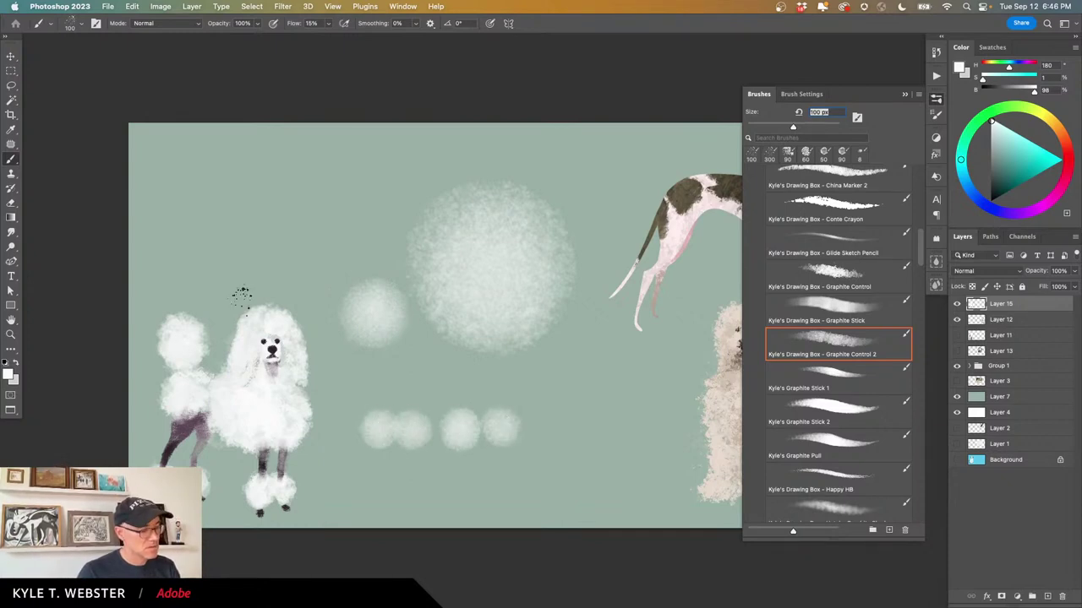
# Build up denser white inside the large puff and paint a small tail puff above the hip puff at 100 px.
pyautogui.moveTo(466, 210)
pyautogui.mouseDown()
pyautogui.moveTo(540, 308)
pyautogui.moveTo(436, 288)
pyautogui.moveTo(547, 219)
pyautogui.moveTo(495, 338)
pyautogui.moveTo(478, 203)
pyautogui.moveTo(557, 294)
pyautogui.moveTo(472, 301)
pyautogui.moveTo(460, 263)
pyautogui.moveTo(471, 249)
pyautogui.moveTo(467, 211)
pyautogui.moveTo(501, 335)
pyautogui.moveTo(479, 215)
pyautogui.moveTo(512, 335)
pyautogui.moveTo(451, 233)
pyautogui.moveTo(537, 305)
pyautogui.moveTo(435, 306)
pyautogui.mouseUp()
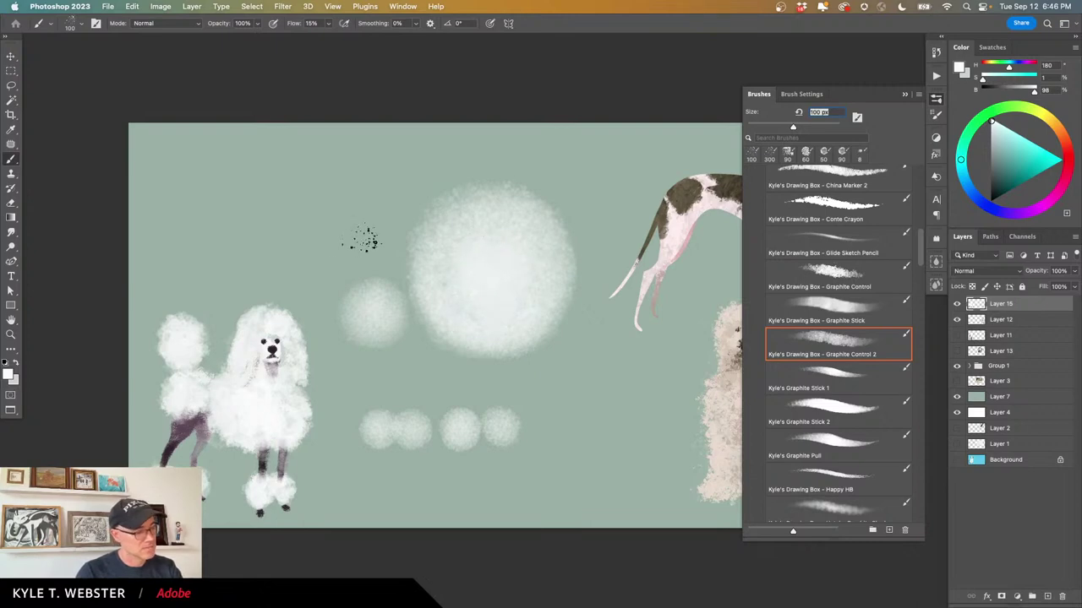
pyautogui.moveTo(364, 241)
pyautogui.mouseDown()
pyautogui.moveTo(350, 231)
pyautogui.moveTo(365, 239)
pyautogui.mouseUp()
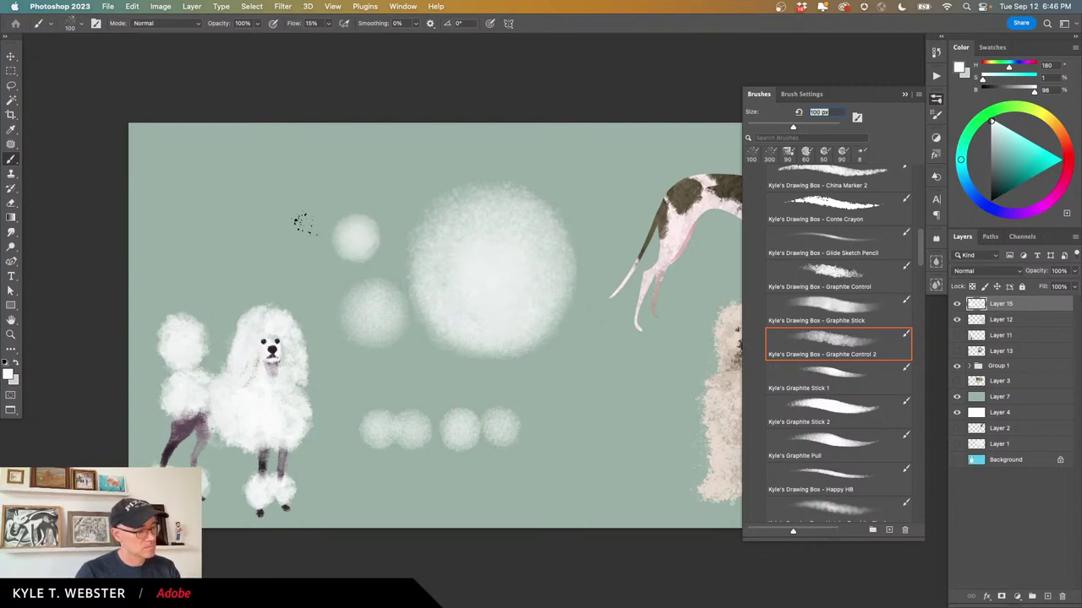
# Paint two small eyes and a nose with mouth on the large puff in dark teal, using the Conte Crayon brush at 40 px.
pyautogui.click(826, 375)
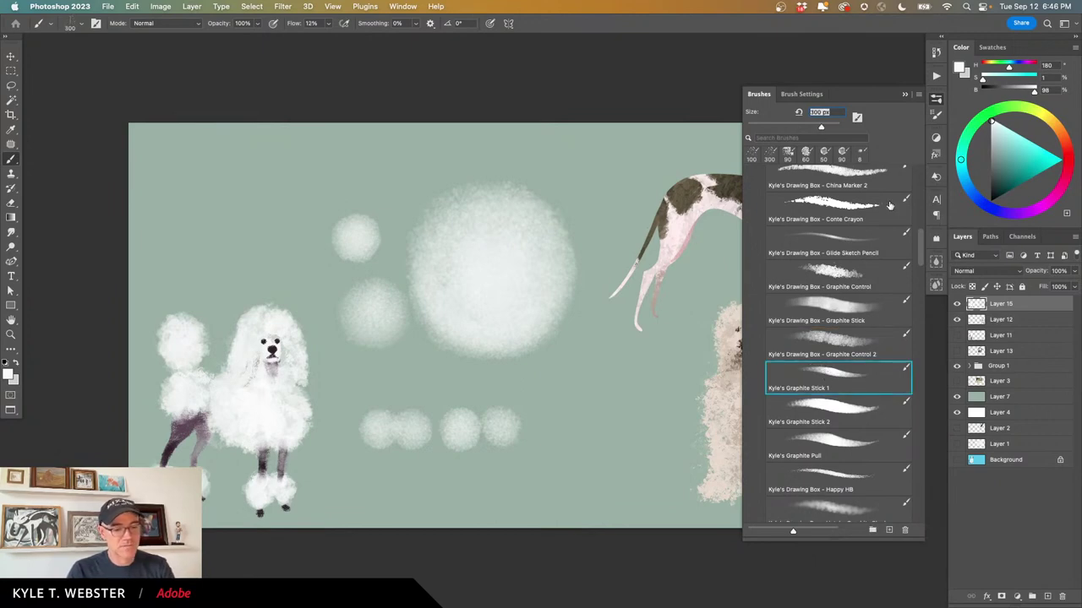
pyautogui.click(829, 207)
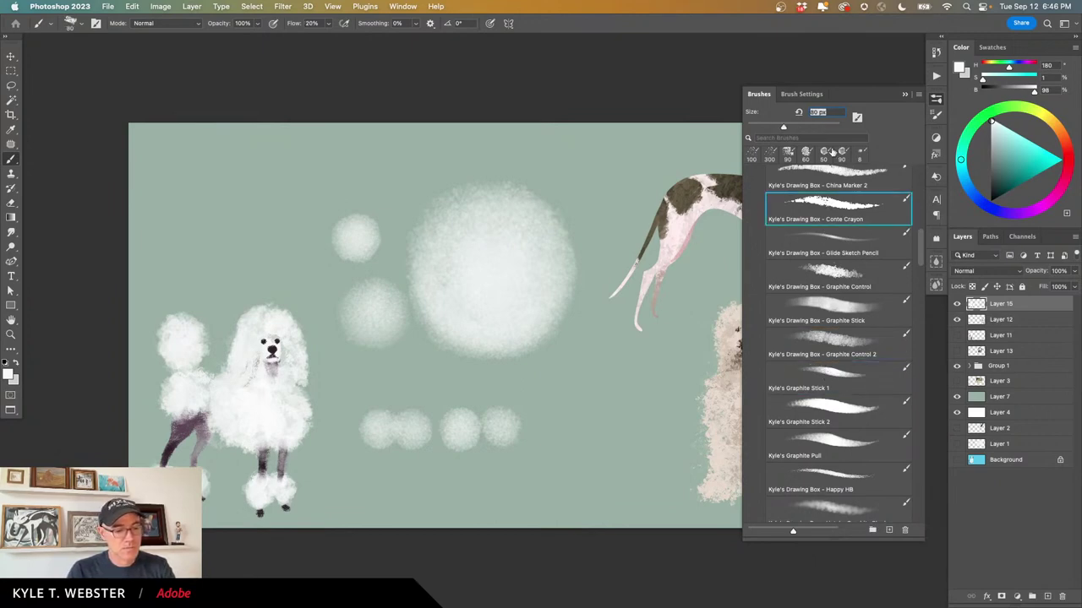
pyautogui.click(998, 184)
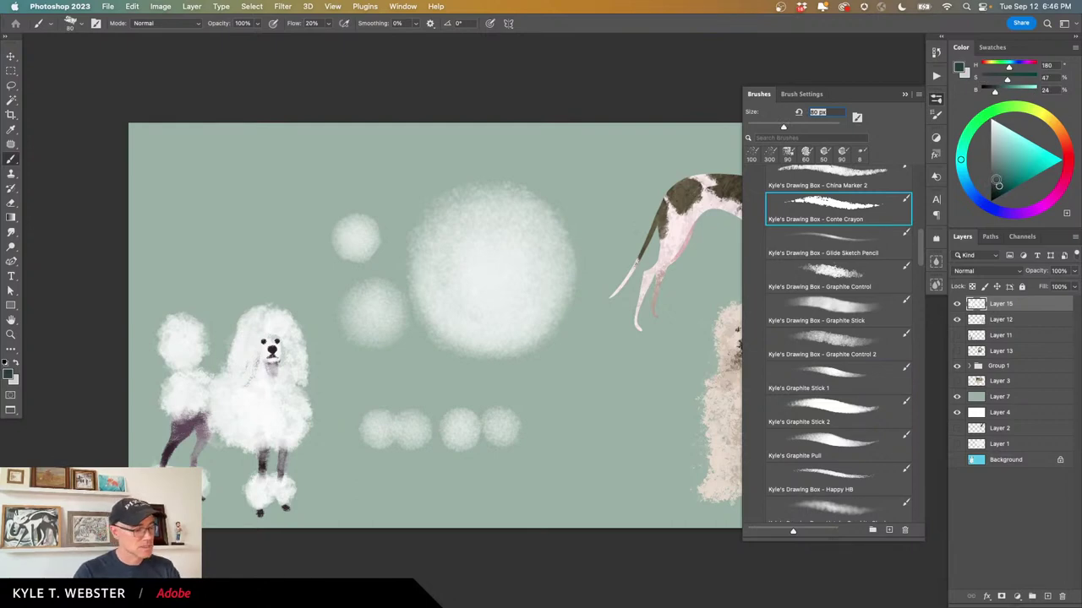
pyautogui.press('[')
pyautogui.press('[')
pyautogui.click(512, 270)
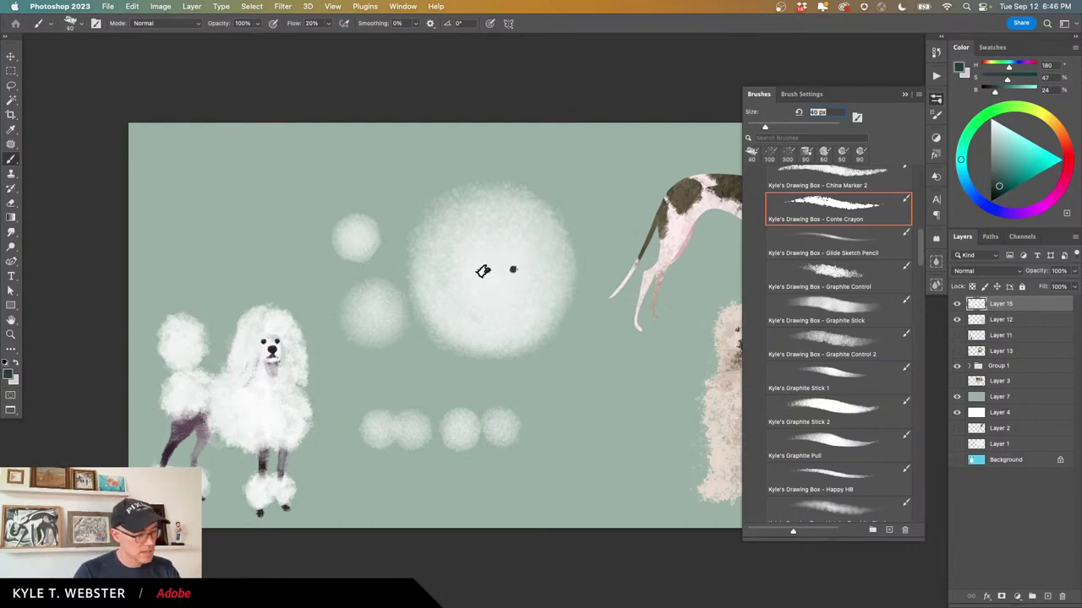
pyautogui.click(483, 270)
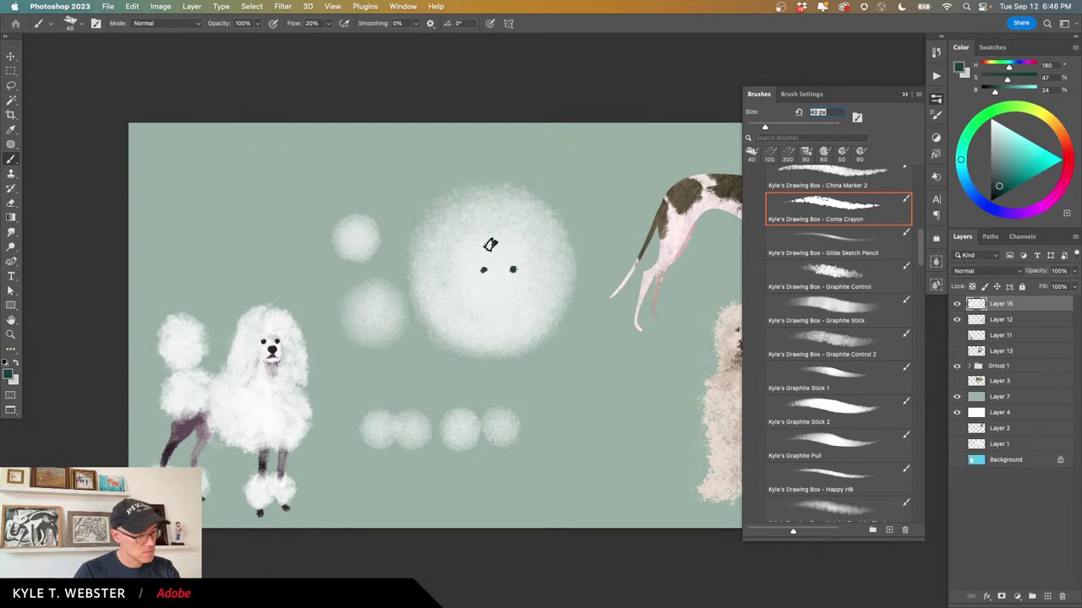
pyautogui.click(497, 293)
pyautogui.moveTo(502, 294); pyautogui.dragTo(503, 298)
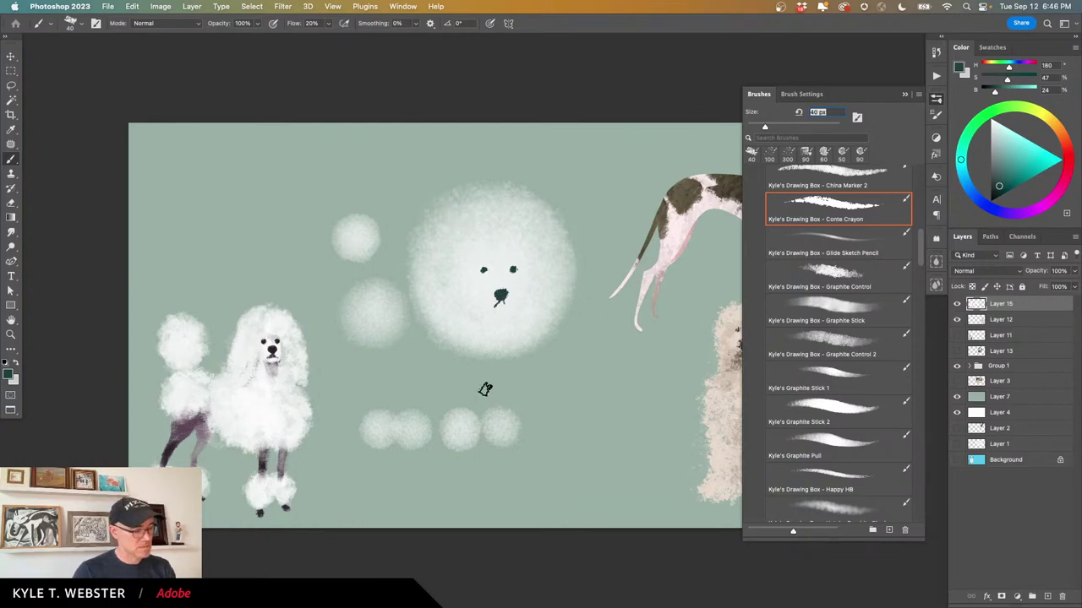
# Paint thin dark teal front legs with paws and a short body patch joining the large puff to the hip puff.
pyautogui.moveTo(502, 365)
pyautogui.mouseDown()
pyautogui.moveTo(500, 412)
pyautogui.moveTo(493, 361)
pyautogui.moveTo(497, 397)
pyautogui.moveTo(471, 378)
pyautogui.moveTo(464, 414)
pyautogui.moveTo(471, 369)
pyautogui.mouseUp()
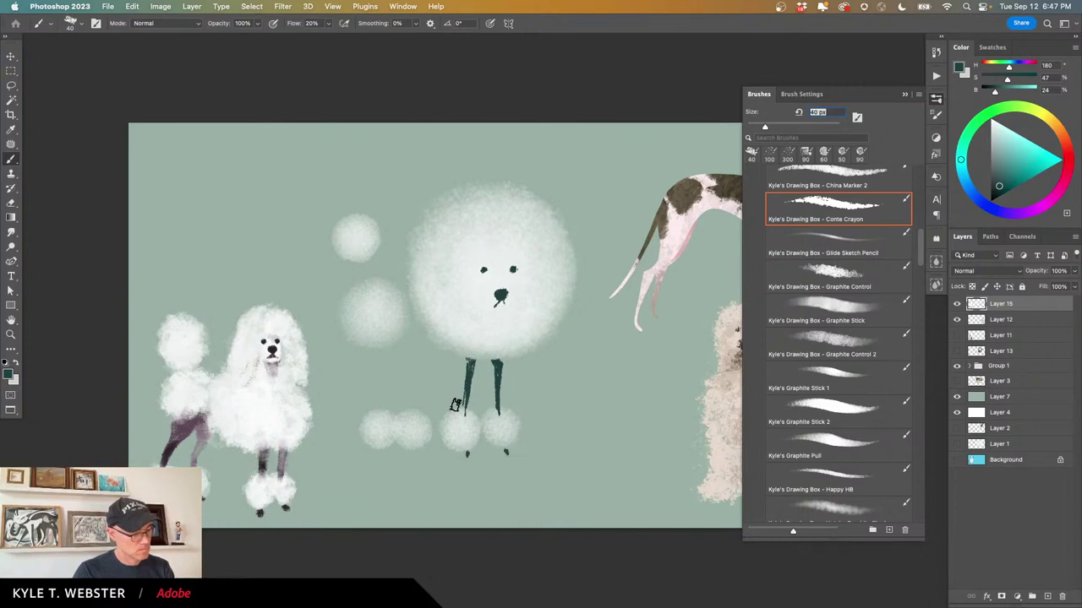
pyautogui.moveTo(429, 335)
pyautogui.mouseDown()
pyautogui.moveTo(416, 313)
pyautogui.moveTo(405, 324)
pyautogui.mouseUp()
pyautogui.moveTo(406, 302)
pyautogui.mouseDown()
pyautogui.moveTo(400, 331)
pyautogui.moveTo(396, 306)
pyautogui.mouseUp()
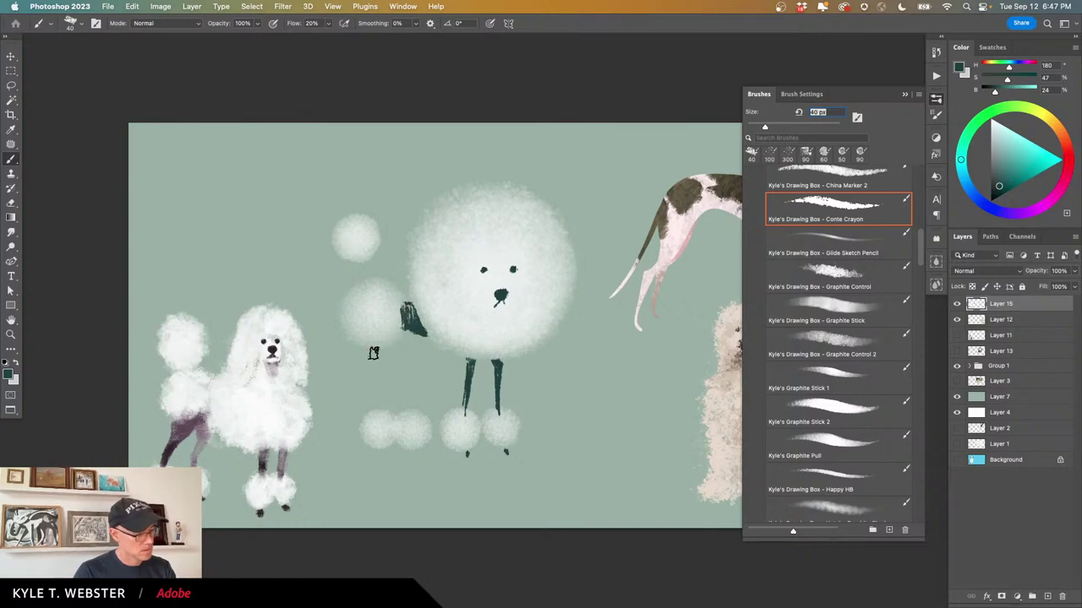
# Paint the thin dark teal hind legs and their paws, plus a short tail stem linking the hip and tail puffs.
pyautogui.moveTo(372, 349)
pyautogui.mouseDown()
pyautogui.moveTo(377, 414)
pyautogui.moveTo(370, 350)
pyautogui.moveTo(407, 414)
pyautogui.moveTo(389, 350)
pyautogui.mouseUp()
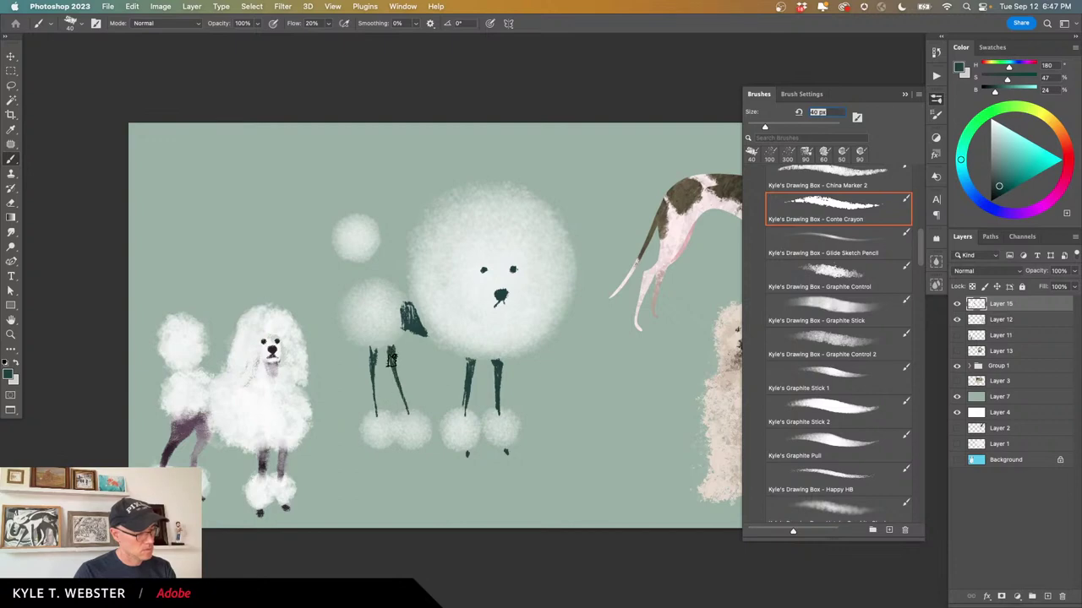
pyautogui.click(423, 448)
pyautogui.click(386, 454)
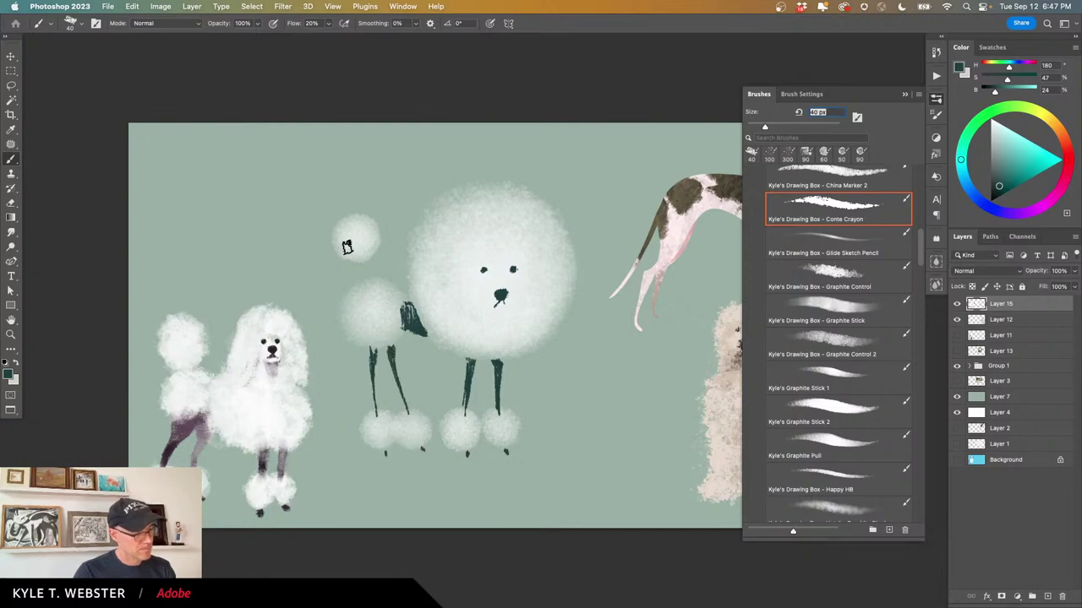
pyautogui.moveTo(365, 276); pyautogui.dragTo(361, 263)
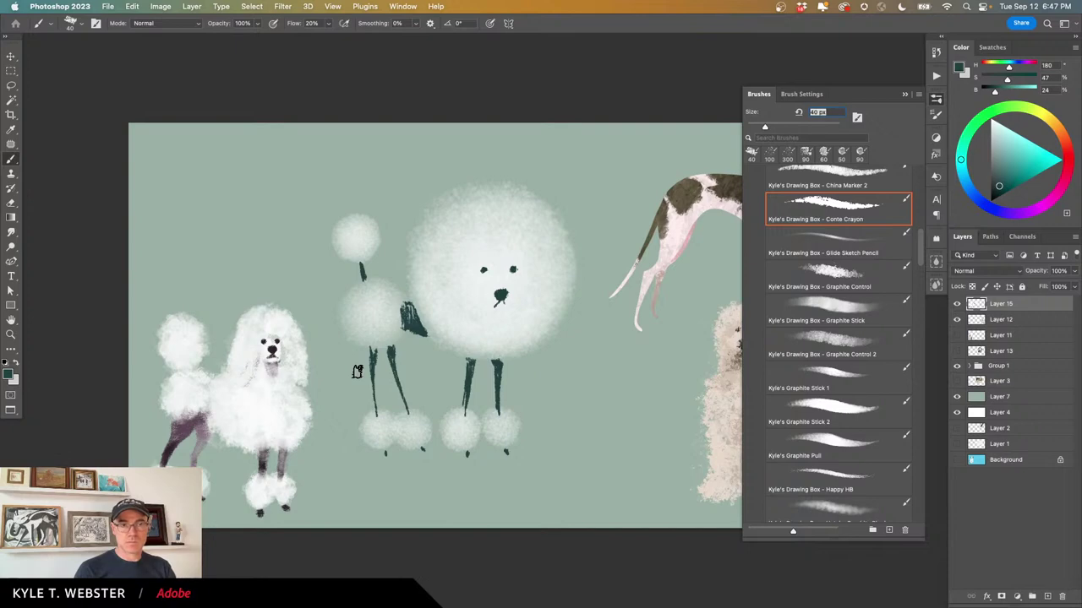
# Lasso the stylised puff poodle, scale it to 41.92% and place it beside the realistic poodle, leaving nothing selected.
pyautogui.press('super+t')
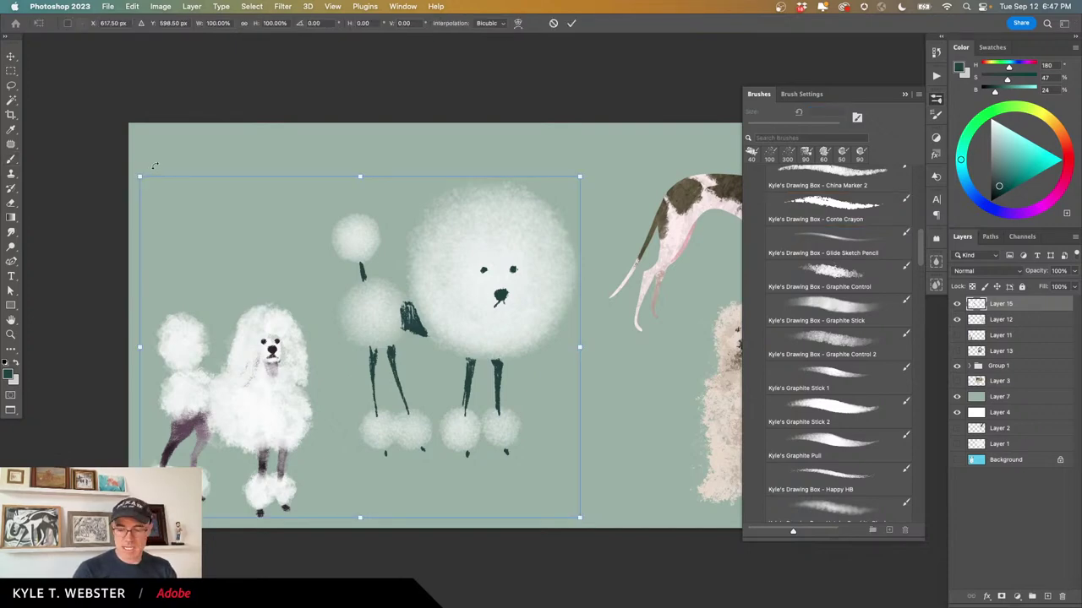
pyautogui.press('Return')
pyautogui.press('l')
pyautogui.moveTo(348, 194)
pyautogui.mouseDown()
pyautogui.moveTo(327, 288)
pyautogui.moveTo(423, 484)
pyautogui.moveTo(589, 330)
pyautogui.moveTo(430, 164)
pyautogui.moveTo(348, 196)
pyautogui.mouseUp()
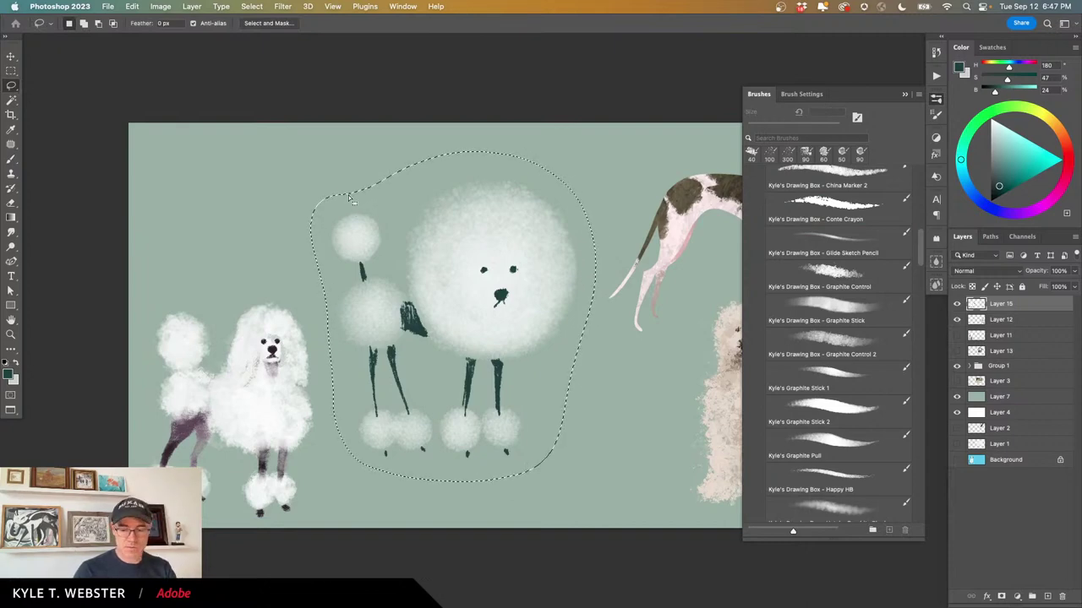
pyautogui.press('super+t')
pyautogui.moveTo(311, 152); pyautogui.dragTo(476, 345)
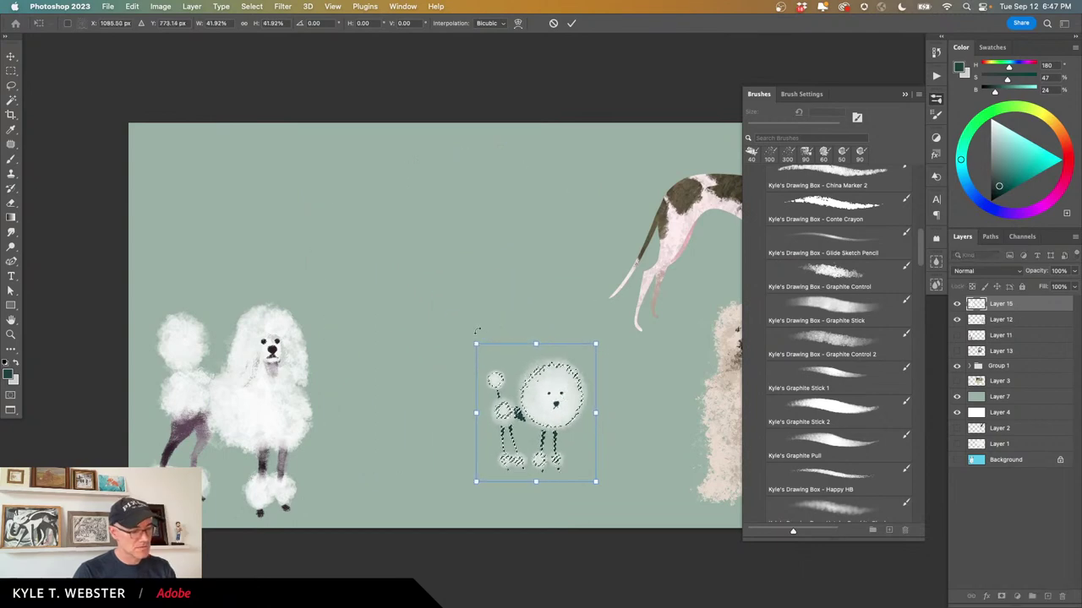
pyautogui.moveTo(534, 397); pyautogui.dragTo(376, 431)
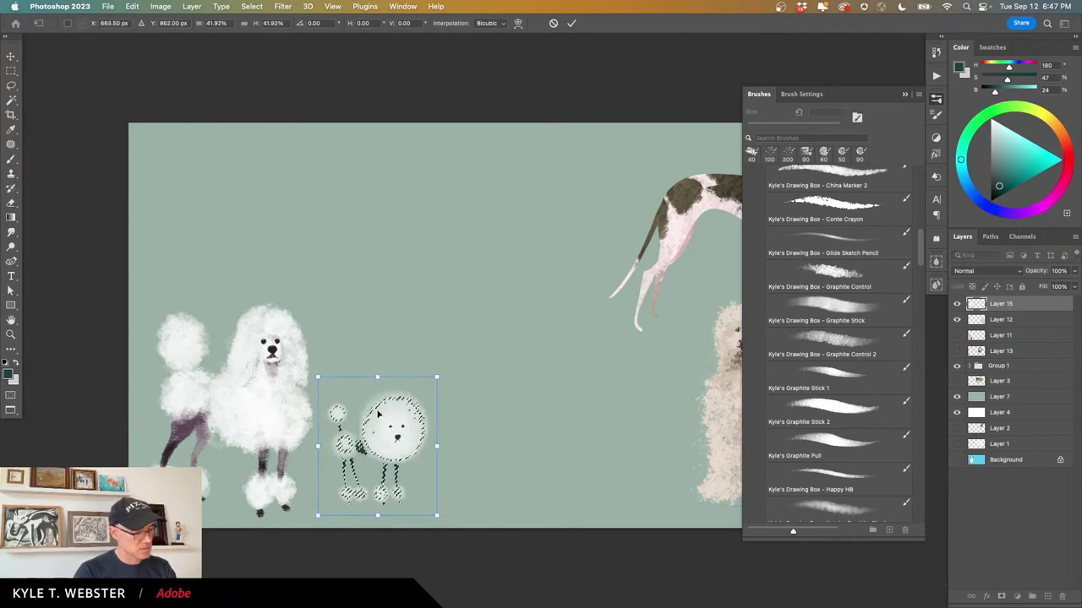
pyautogui.press('Return')
pyautogui.hotkey('ctrl', 'd')
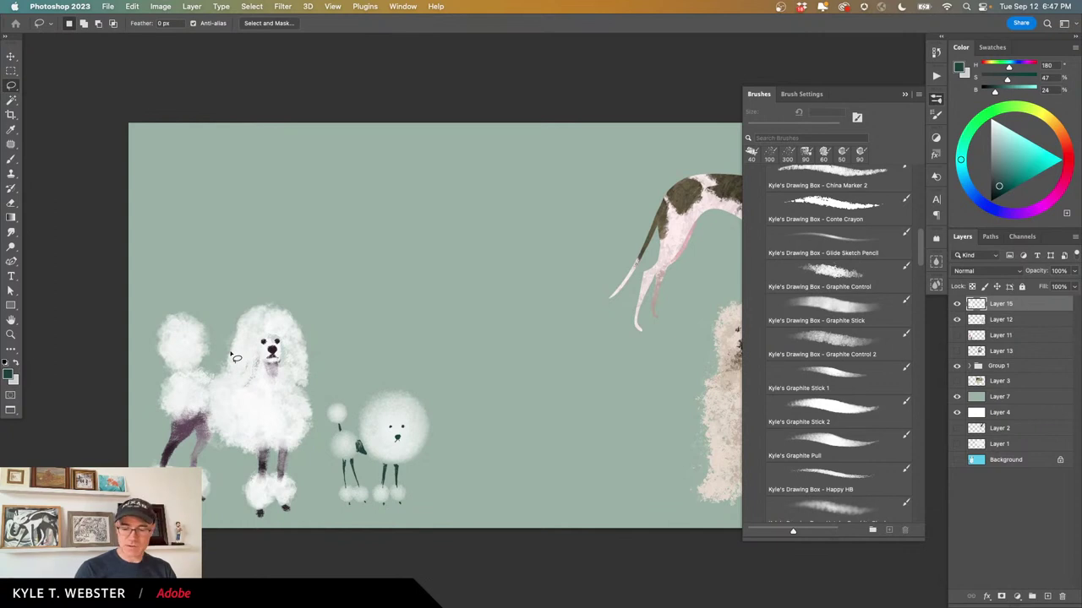
pyautogui.press('b')
pyautogui.scroll(-2, 336, 316)
pyautogui.hscroll(2, 335, 316)
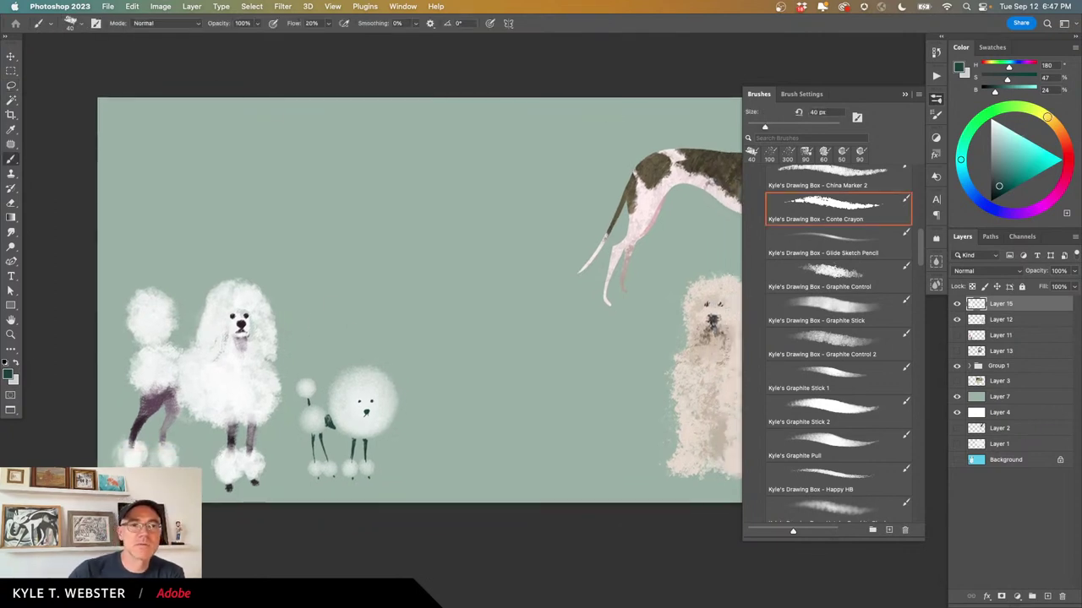
pyautogui.press('Tab')
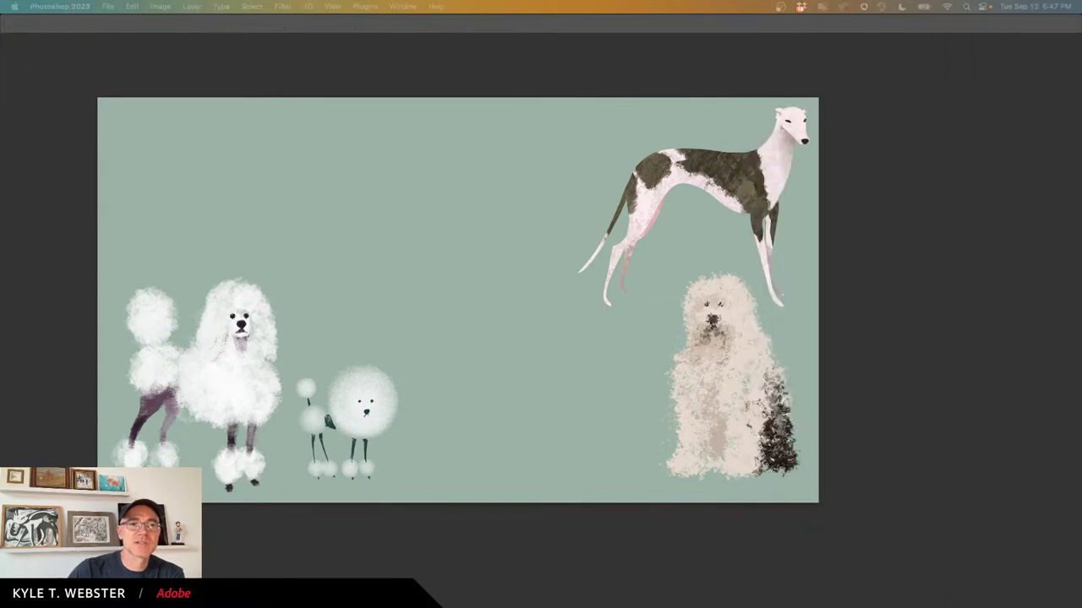
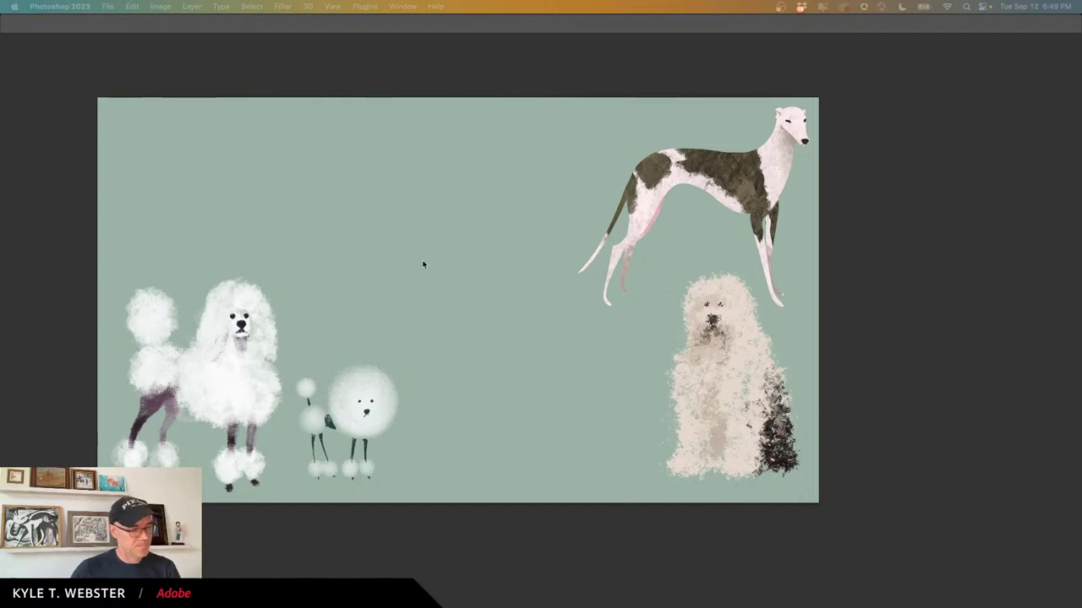
pyautogui.press('Tab')
# Paste the husky reference photo, scale it to about 48%, and place it in the canvas's upper-right corner.
pyautogui.press('super+v')
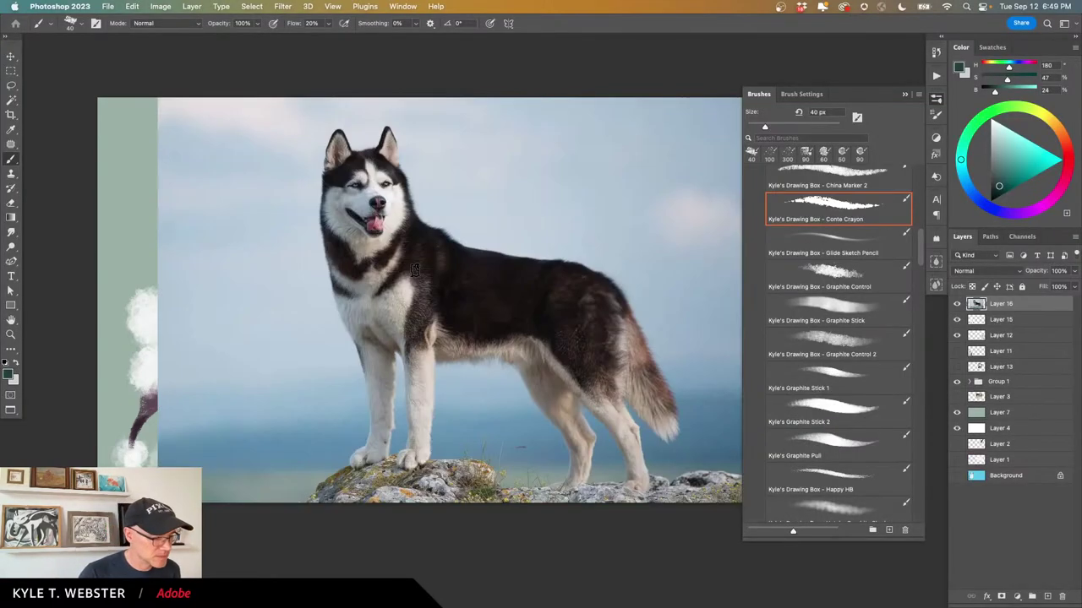
pyautogui.press('super+t')
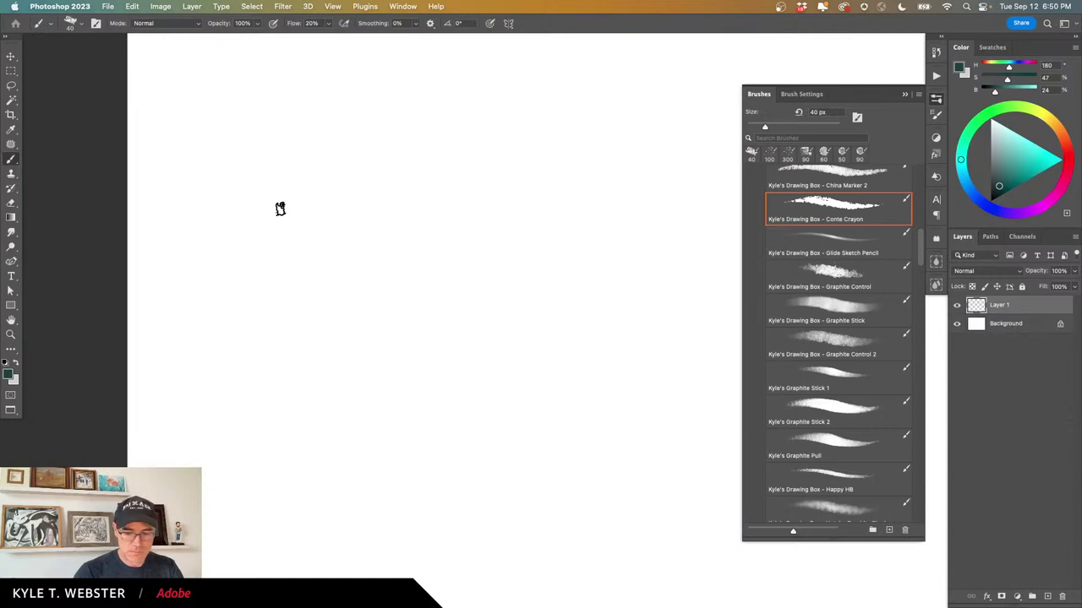
pyautogui.moveTo(360, 360); pyautogui.dragTo(366, 360)
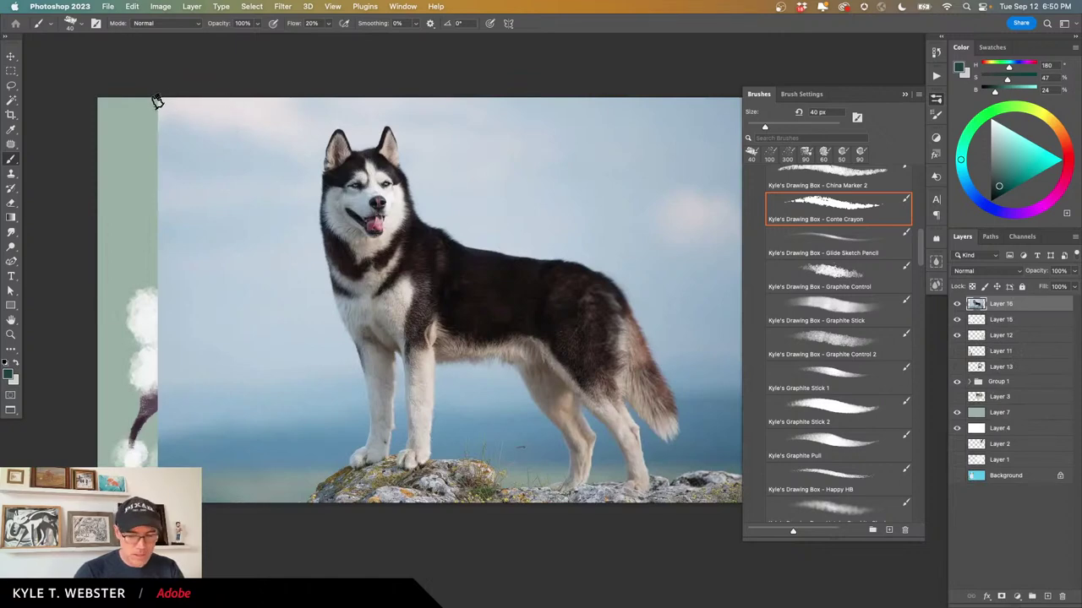
pyautogui.press('super+t')
pyautogui.moveTo(159, 99); pyautogui.dragTo(468, 316)
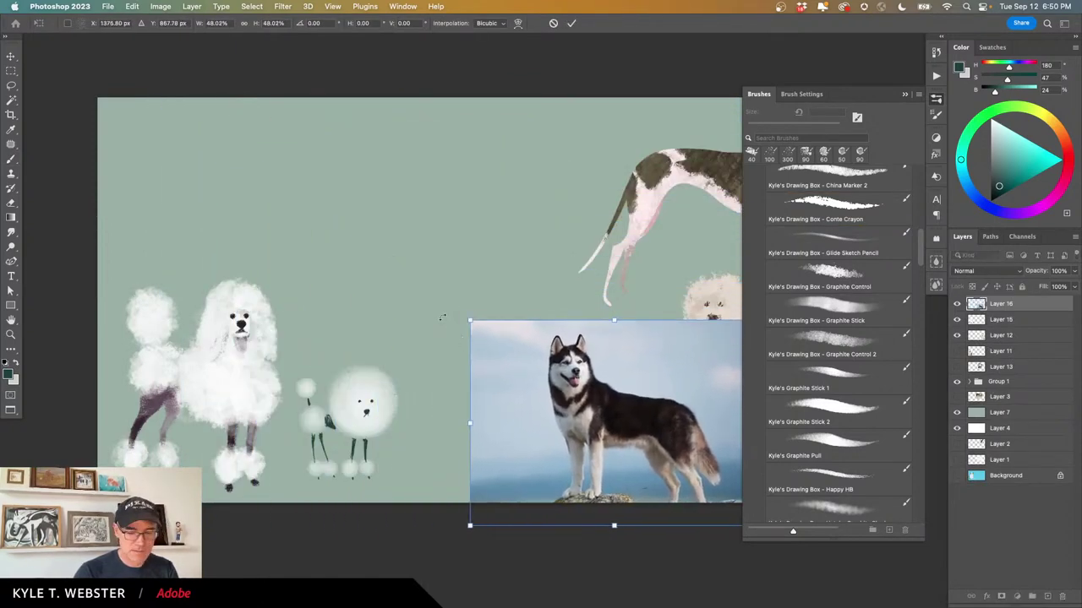
pyautogui.moveTo(353, 294); pyautogui.dragTo(236, 327)
pyautogui.moveTo(415, 435); pyautogui.dragTo(478, 222)
pyautogui.press('Return')
pyautogui.press('b')
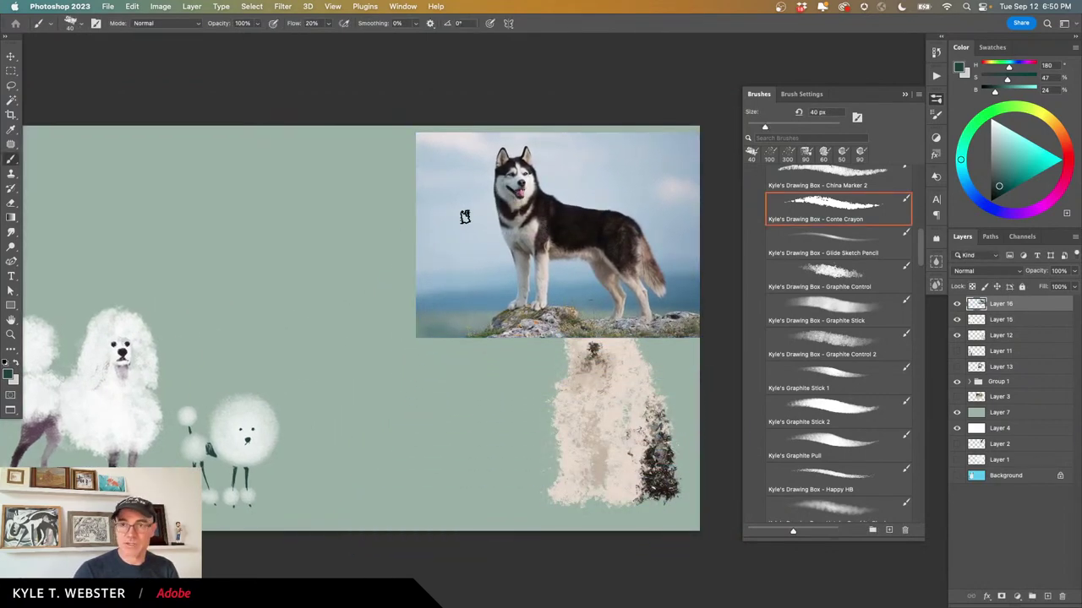
# Delete the strip of sky in front of the husky from the reference photo, leaving nothing selected.
pyautogui.moveTo(302, 369); pyautogui.dragTo(357, 385)
pyautogui.click(903, 95)
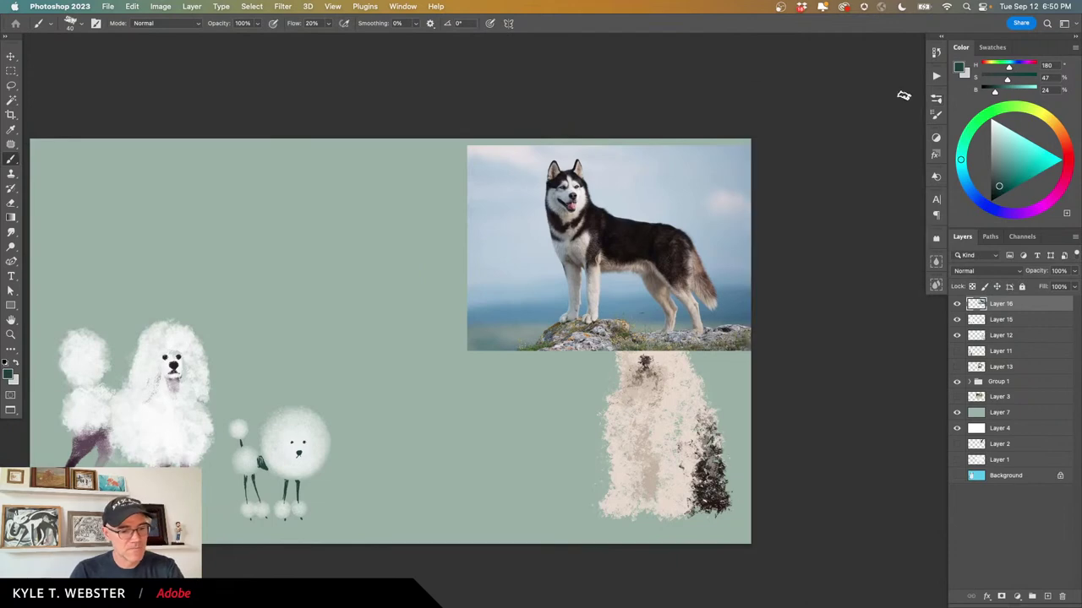
pyautogui.moveTo(424, 391); pyautogui.dragTo(553, 389)
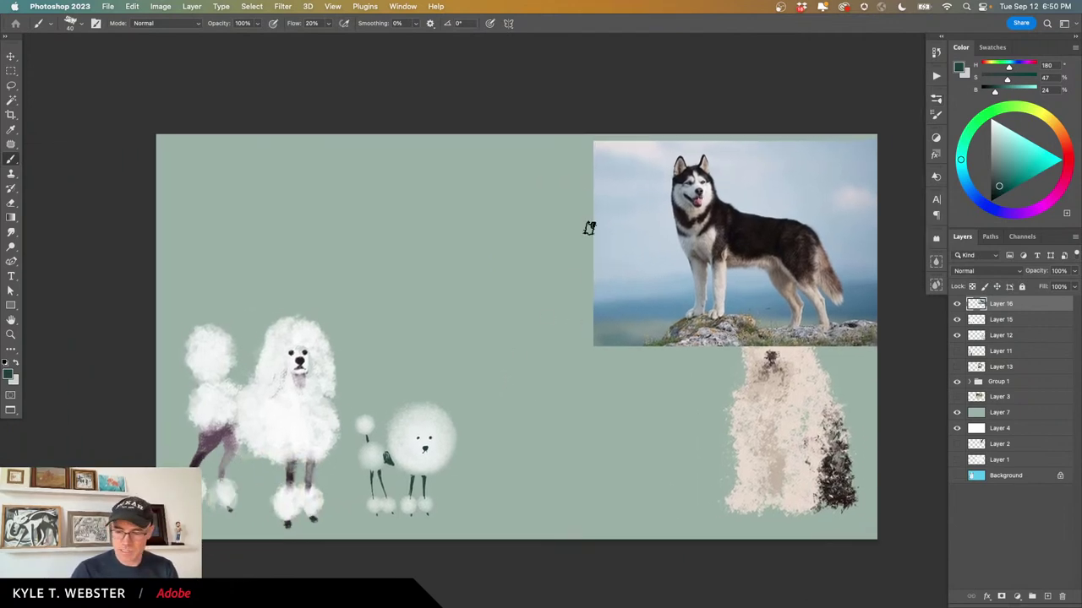
pyautogui.press('m')
pyautogui.moveTo(564, 134); pyautogui.dragTo(665, 388)
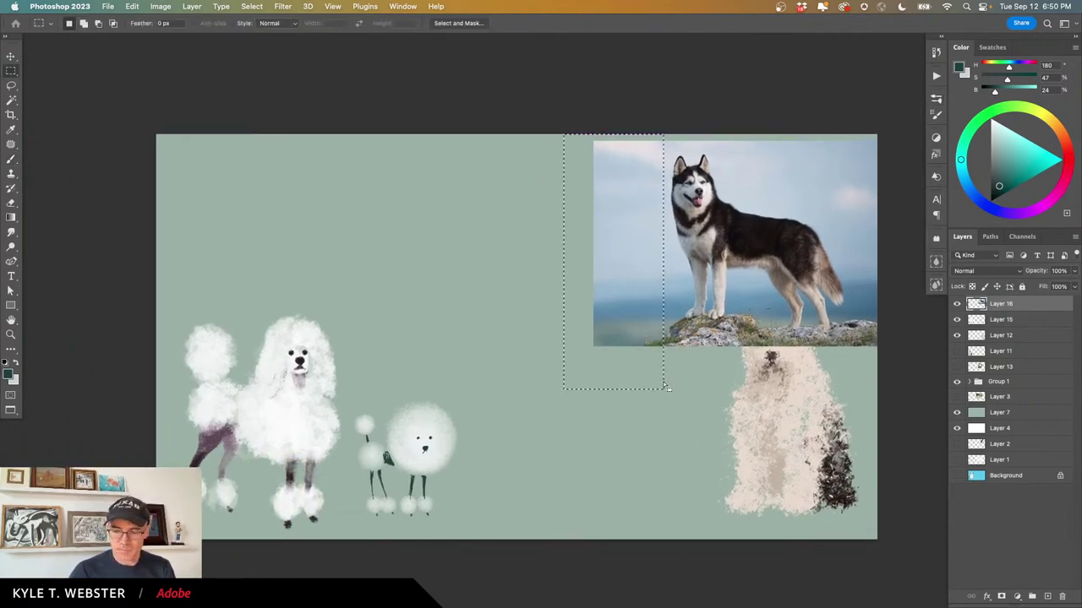
pyautogui.press('BackSpace')
pyautogui.press('super+d')
pyautogui.press('b')
pyautogui.press('super+plus')
pyautogui.moveTo(564, 326); pyautogui.dragTo(423, 362)
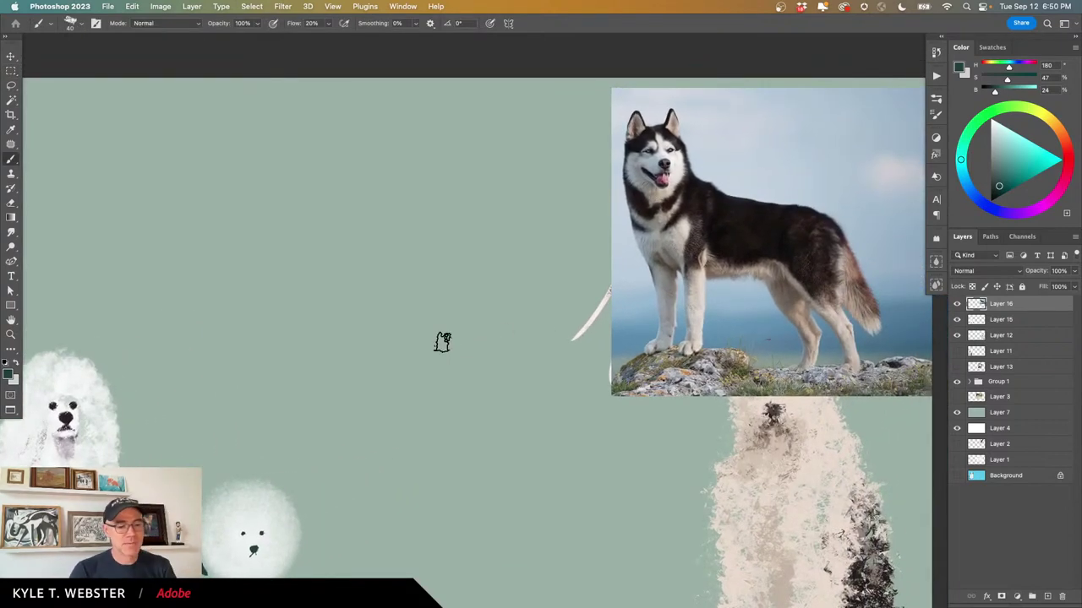
# Choose the Kyle's Paintbox - Bristly Fat Flex brush from the megapack's Paintbox set.
pyautogui.click(936, 98)
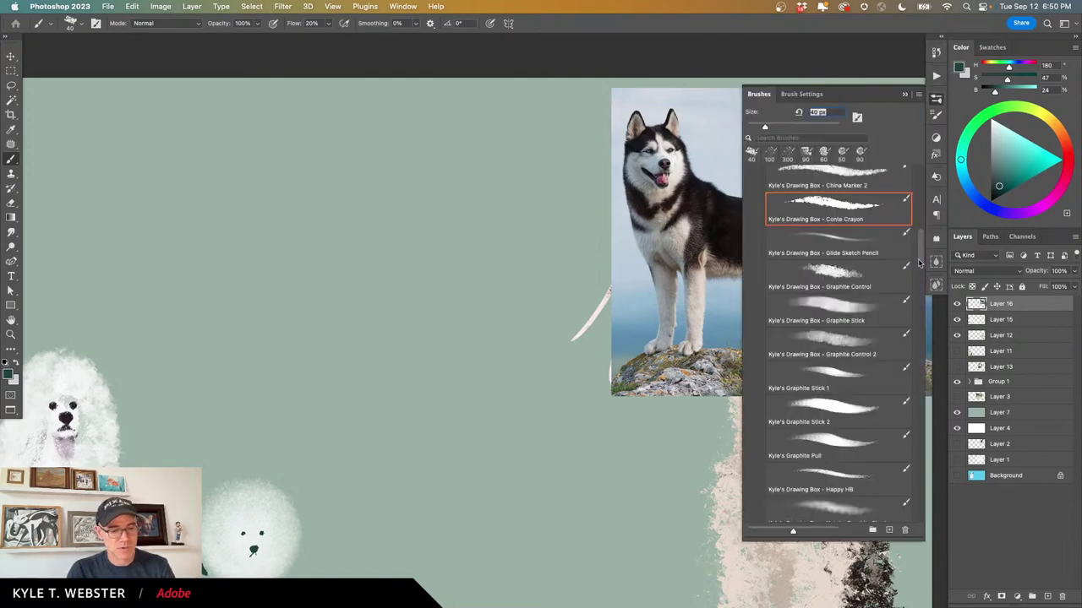
pyautogui.scroll(10, 919, 263)
pyautogui.click(759, 221)
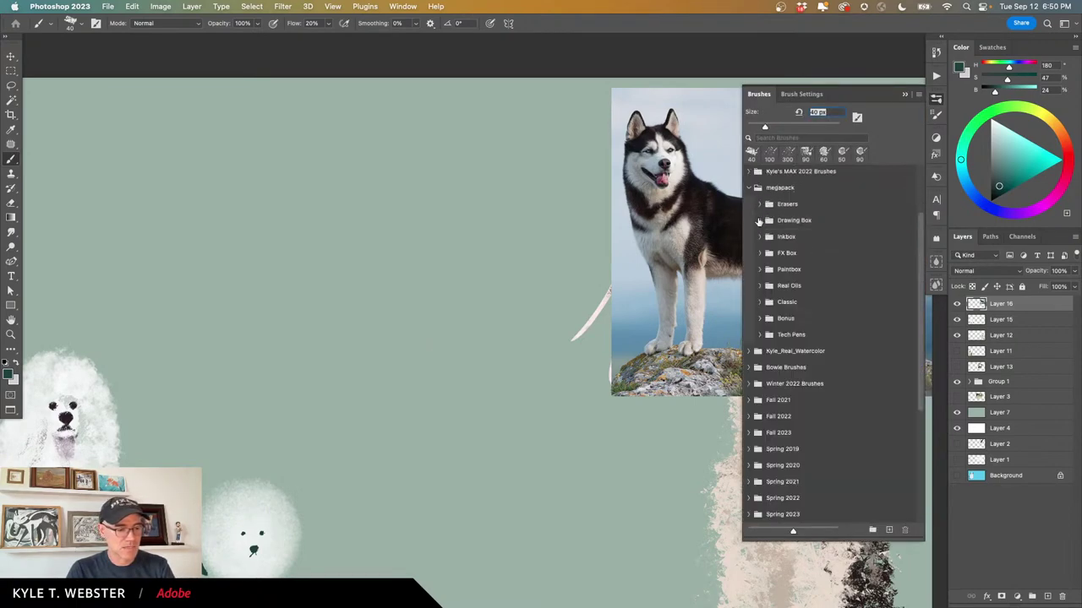
pyautogui.click(760, 269)
pyautogui.scroll(-5, 851, 222)
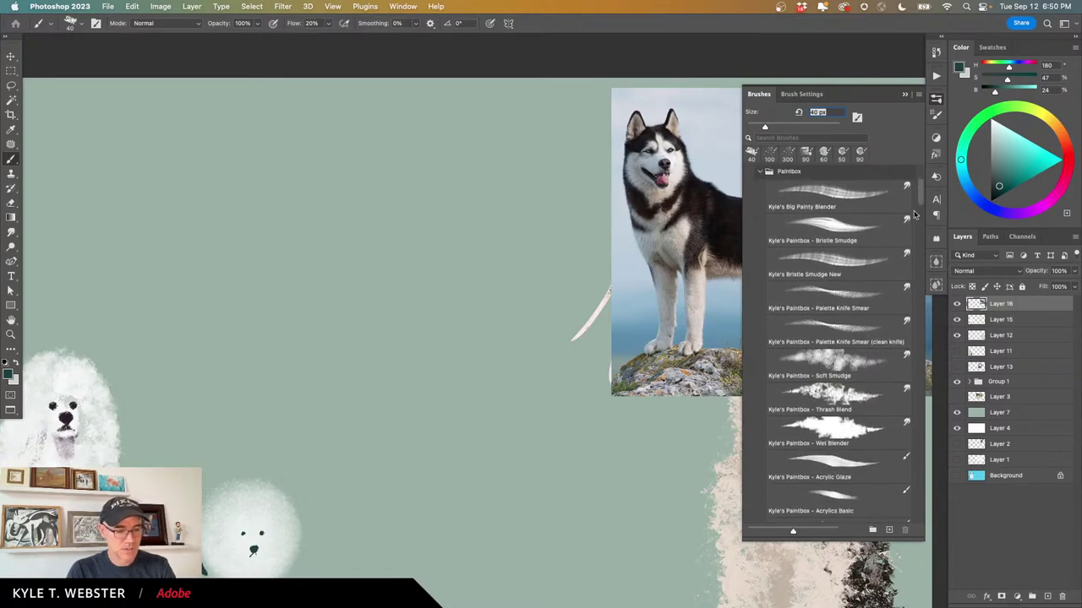
pyautogui.scroll(-15, 913, 214)
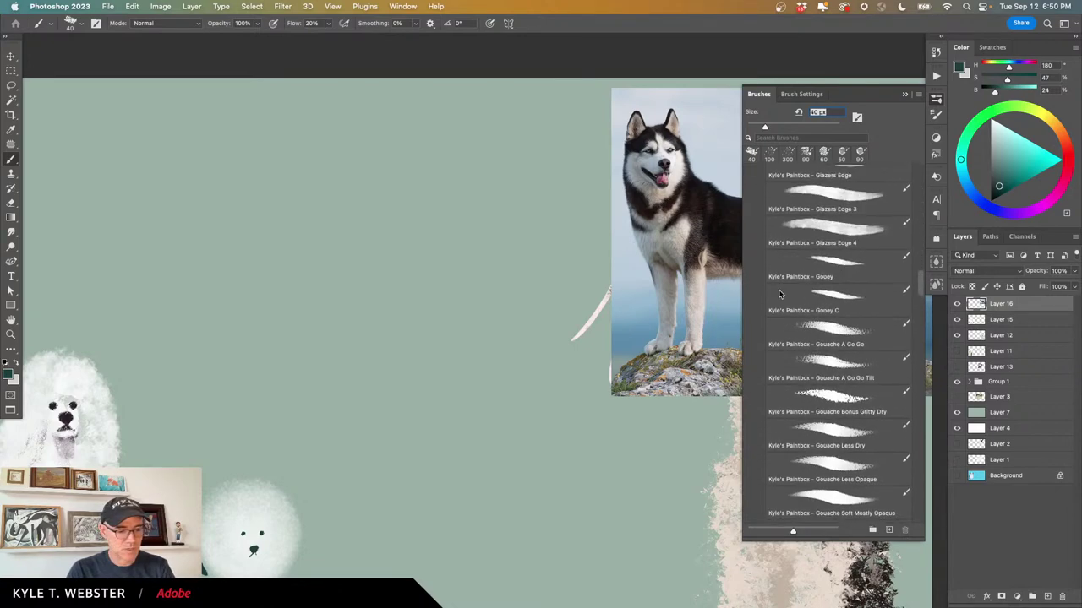
pyautogui.scroll(8, 779, 294)
pyautogui.scroll(10, 767, 265)
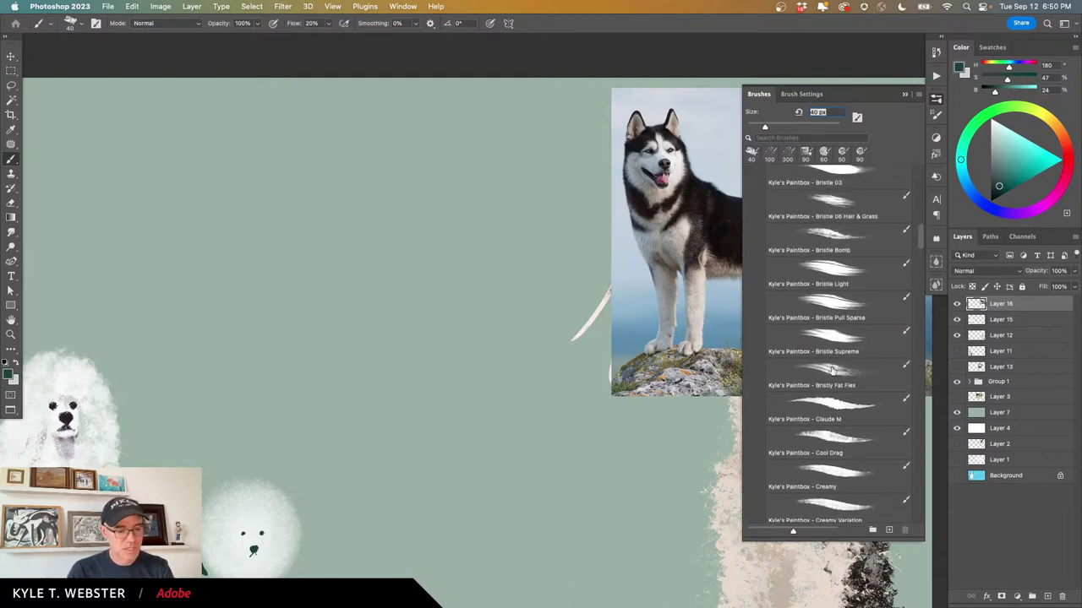
pyautogui.click(832, 369)
pyautogui.moveTo(471, 224)
pyautogui.mouseDown()
pyautogui.moveTo(396, 332)
pyautogui.moveTo(443, 221)
pyautogui.mouseUp()
pyautogui.moveTo(436, 218)
pyautogui.mouseDown()
pyautogui.moveTo(372, 299)
pyautogui.moveTo(444, 229)
pyautogui.mouseUp()
pyautogui.press('super+z')
pyautogui.press('super+z')
pyautogui.press('super+z')
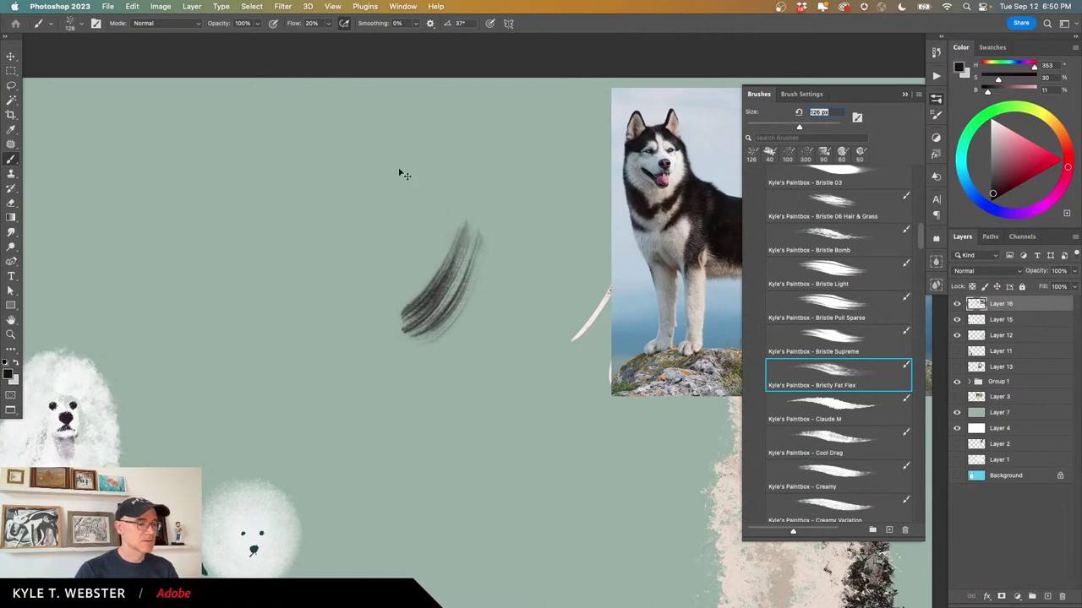
pyautogui.press('super+z')
# Paint a furry, diamond-like white husky face on the empty background between the poodles and the photo, using the brush at 90 px.
pyautogui.press('super+minus')
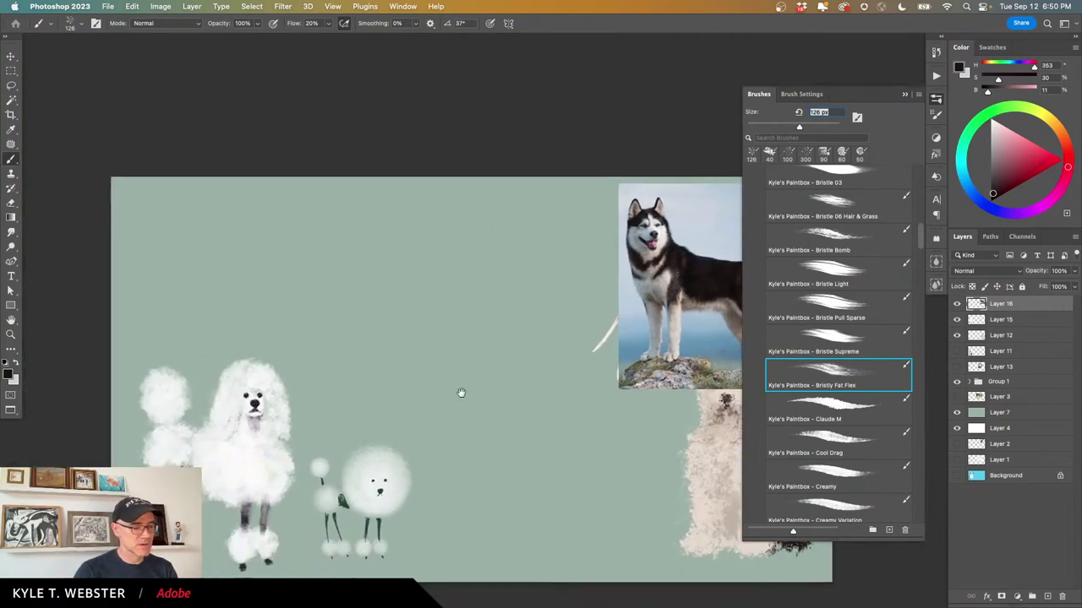
pyautogui.click(905, 96)
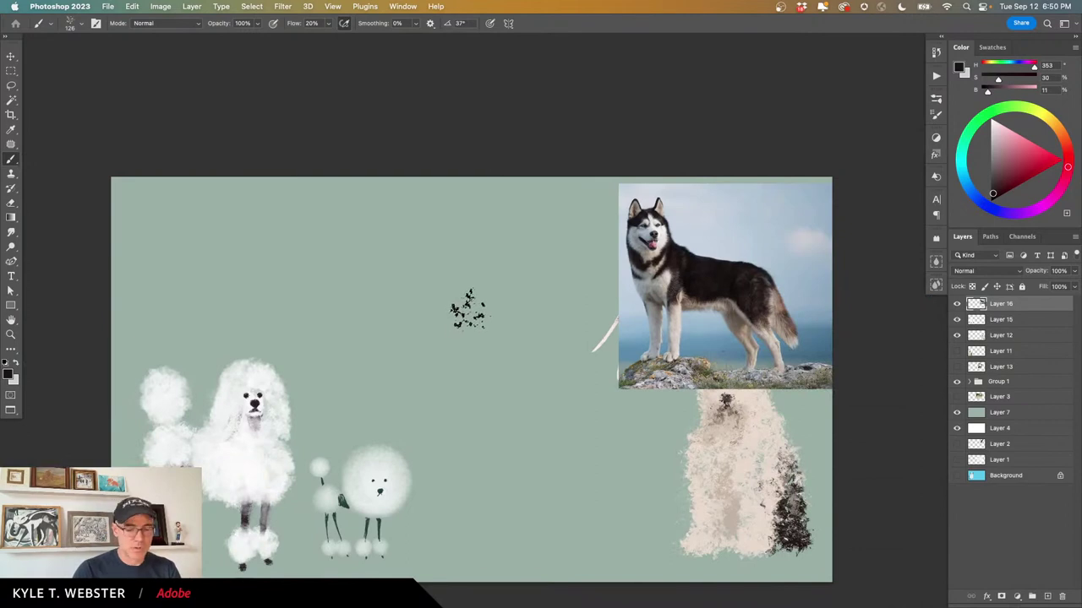
pyautogui.press('[')
pyautogui.press('[')
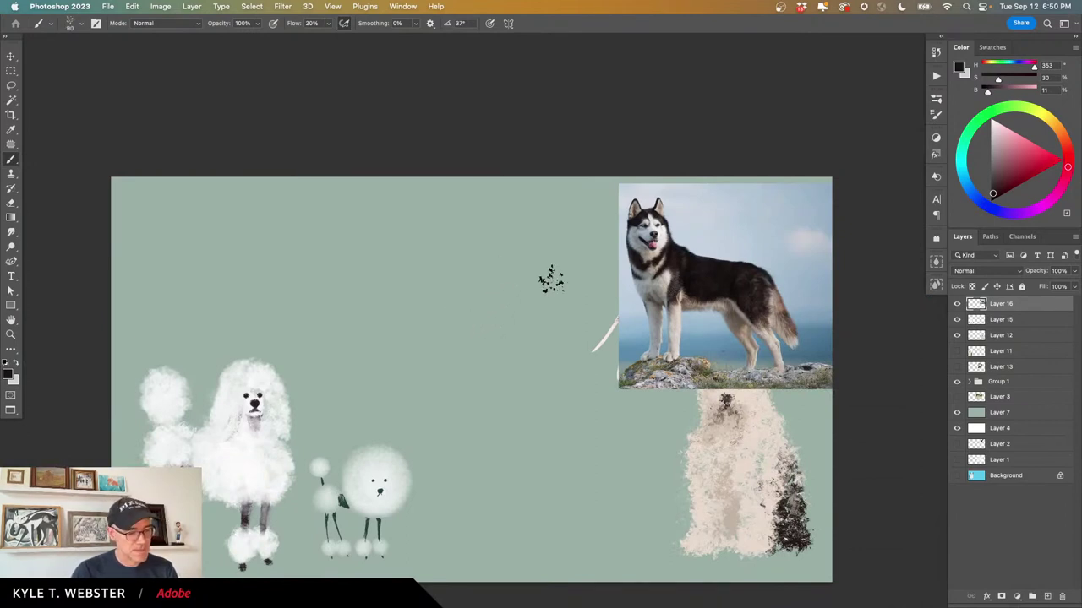
pyautogui.press('x')
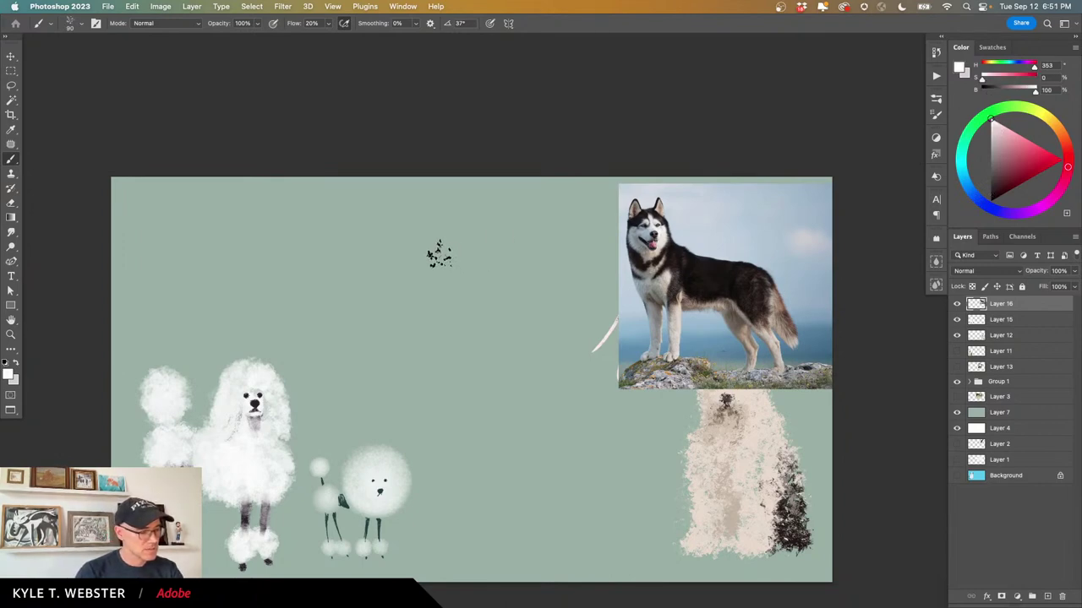
pyautogui.moveTo(436, 248)
pyautogui.mouseDown()
pyautogui.moveTo(440, 282)
pyautogui.moveTo(455, 255)
pyautogui.moveTo(440, 256)
pyautogui.moveTo(425, 232)
pyautogui.moveTo(416, 262)
pyautogui.moveTo(416, 242)
pyautogui.moveTo(396, 266)
pyautogui.moveTo(432, 269)
pyautogui.moveTo(431, 258)
pyautogui.moveTo(400, 275)
pyautogui.moveTo(415, 256)
pyautogui.moveTo(420, 268)
pyautogui.moveTo(403, 289)
pyautogui.moveTo(419, 281)
pyautogui.moveTo(430, 313)
pyautogui.moveTo(414, 283)
pyautogui.mouseUp()
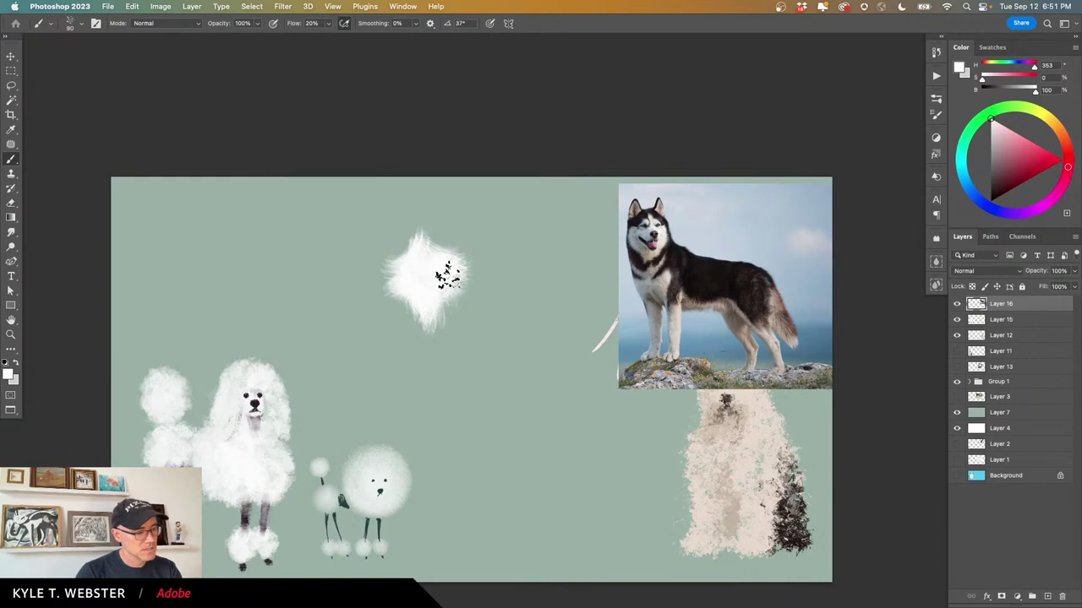
pyautogui.scroll(5, 392, 291)
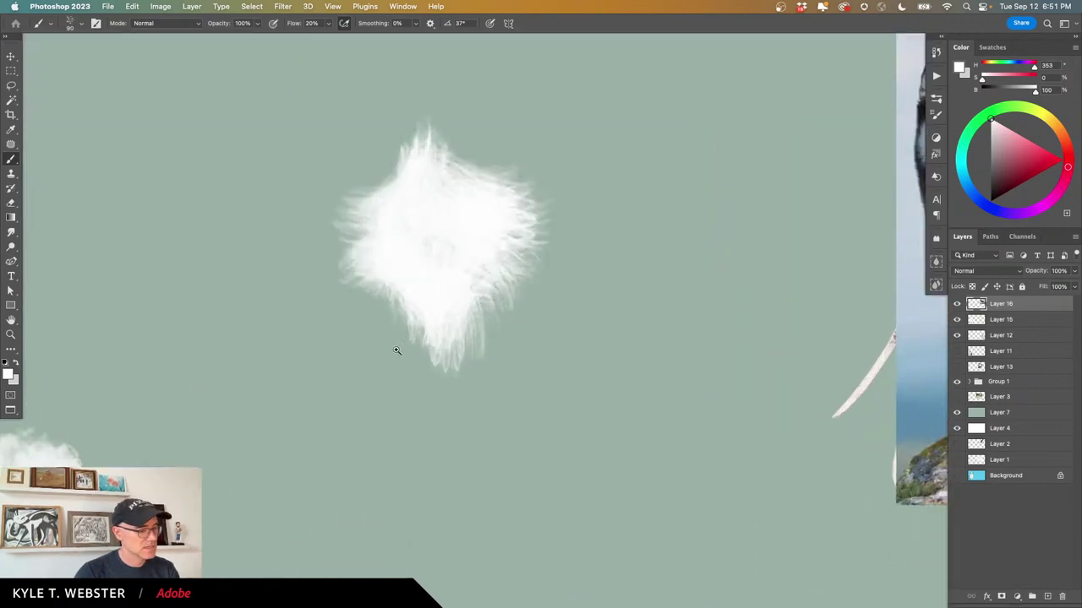
pyautogui.scroll(-5, 411, 372)
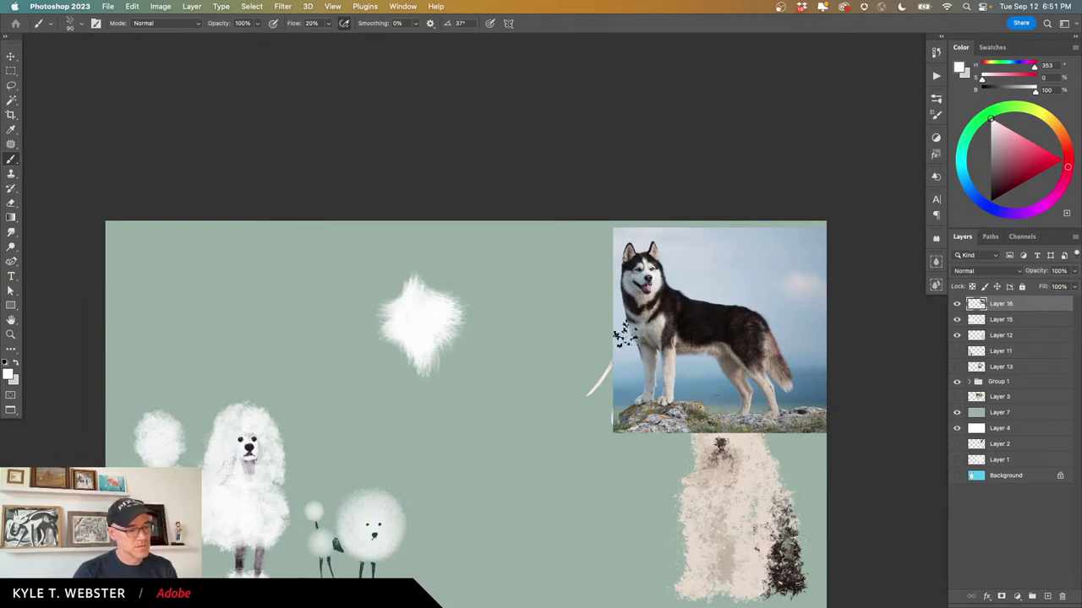
# Paint the husky's black head top and two pointed ears at 60 px on a new layer beneath the white face, sampling the photo's dark fur.
pyautogui.keyDown('alt'); pyautogui.click(633, 279); pyautogui.keyUp('alt')
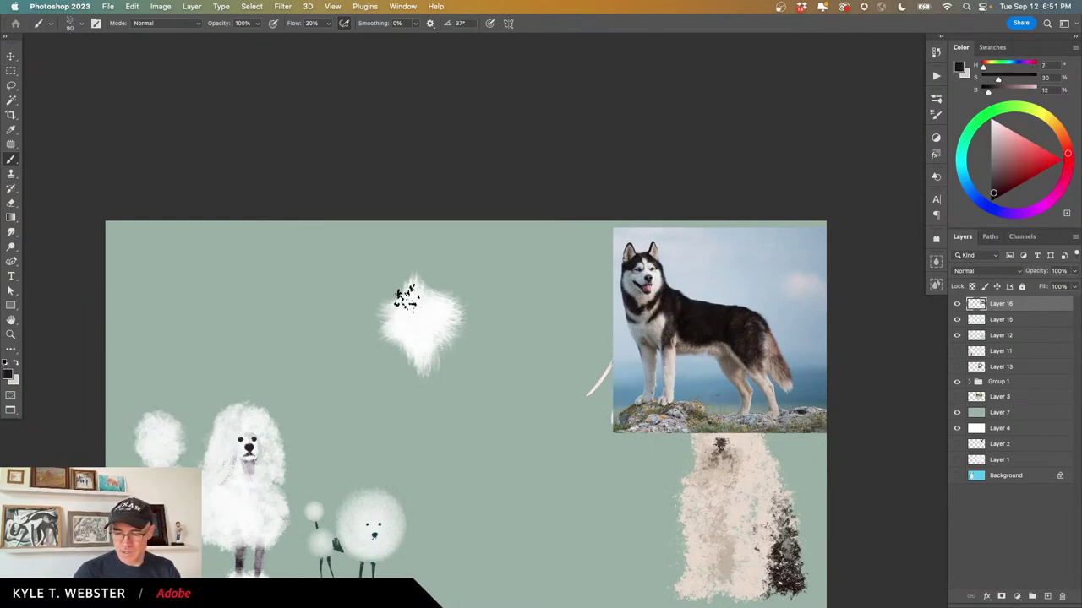
pyautogui.click(974, 322)
pyautogui.click(1045, 595)
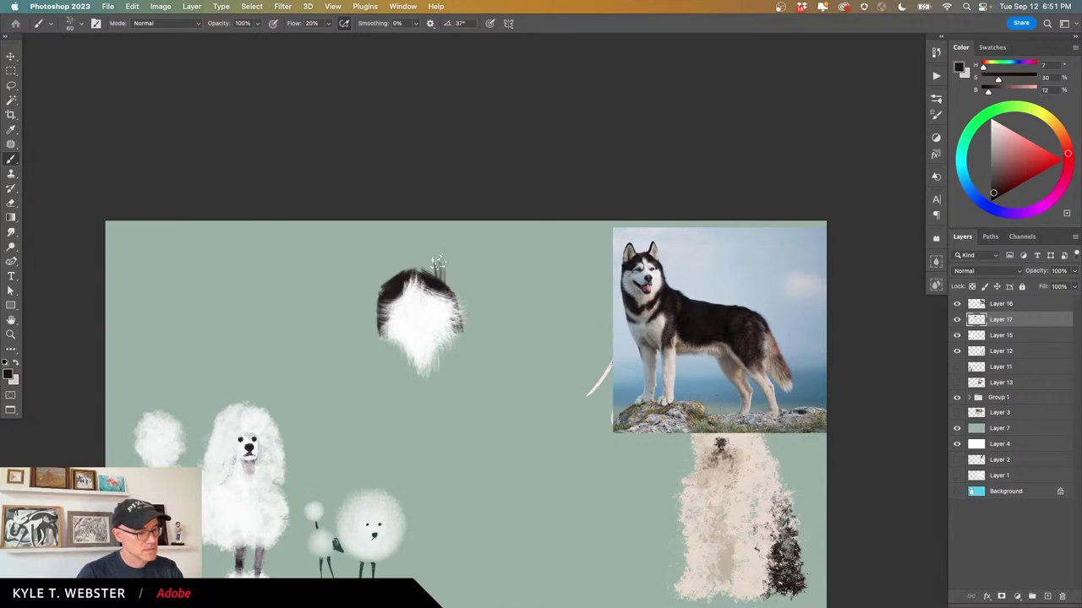
pyautogui.moveTo(437, 262); pyautogui.dragTo(439, 285)
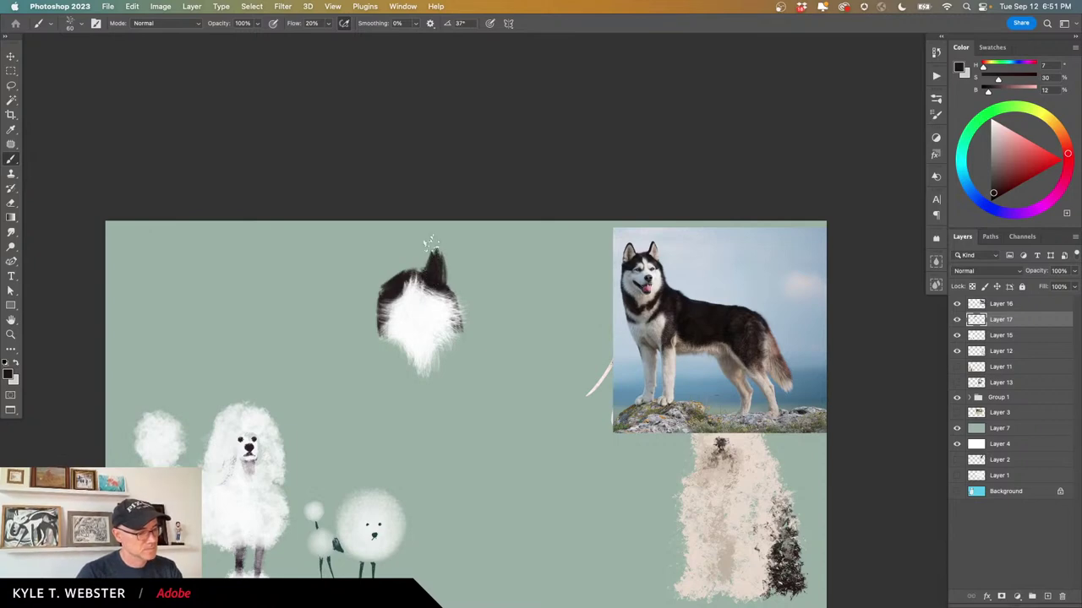
pyautogui.moveTo(394, 270); pyautogui.dragTo(387, 275)
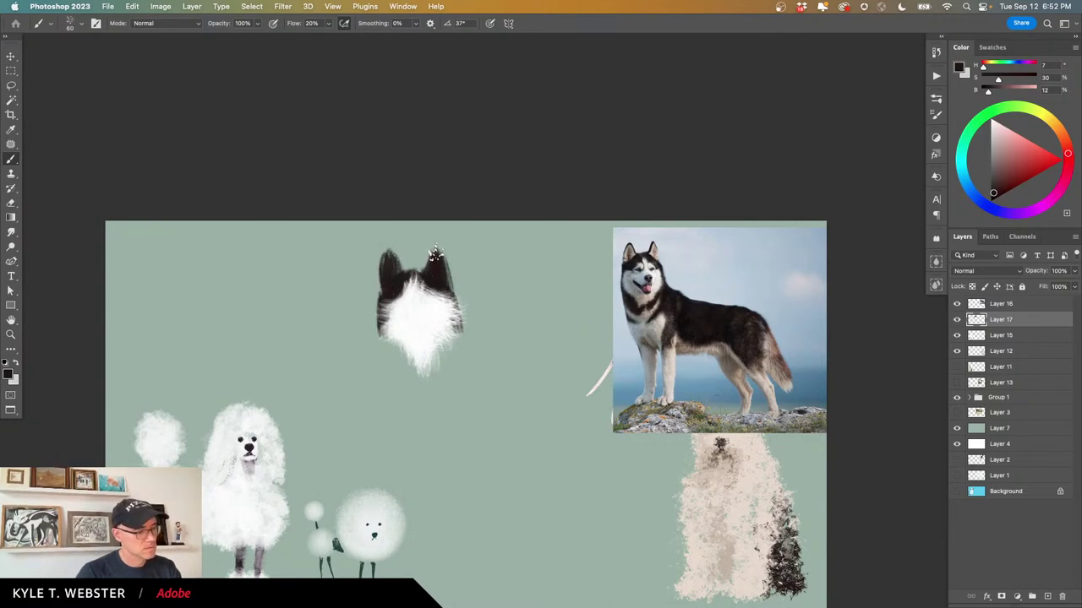
pyautogui.moveTo(402, 275)
pyautogui.mouseDown()
pyautogui.moveTo(389, 270)
pyautogui.moveTo(391, 287)
pyautogui.mouseUp()
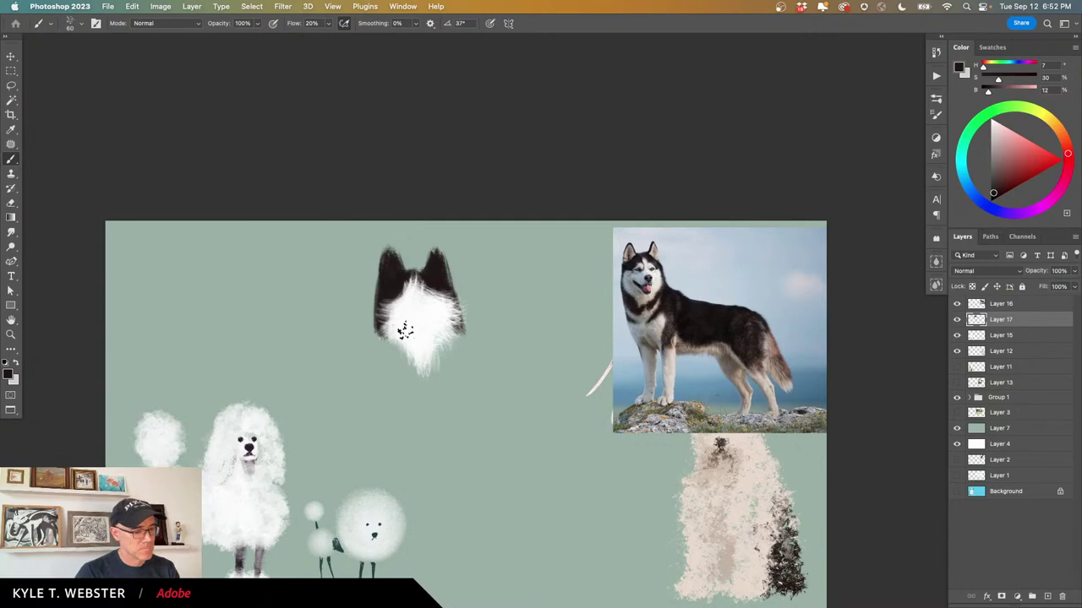
# Paint black neck fur below the husky's white face and rough up the outer head and neck edges with short bristly strokes.
pyautogui.moveTo(387, 350)
pyautogui.mouseDown()
pyautogui.moveTo(392, 372)
pyautogui.moveTo(385, 334)
pyautogui.moveTo(401, 358)
pyautogui.moveTo(456, 333)
pyautogui.moveTo(439, 364)
pyautogui.moveTo(448, 372)
pyautogui.moveTo(431, 349)
pyautogui.mouseUp()
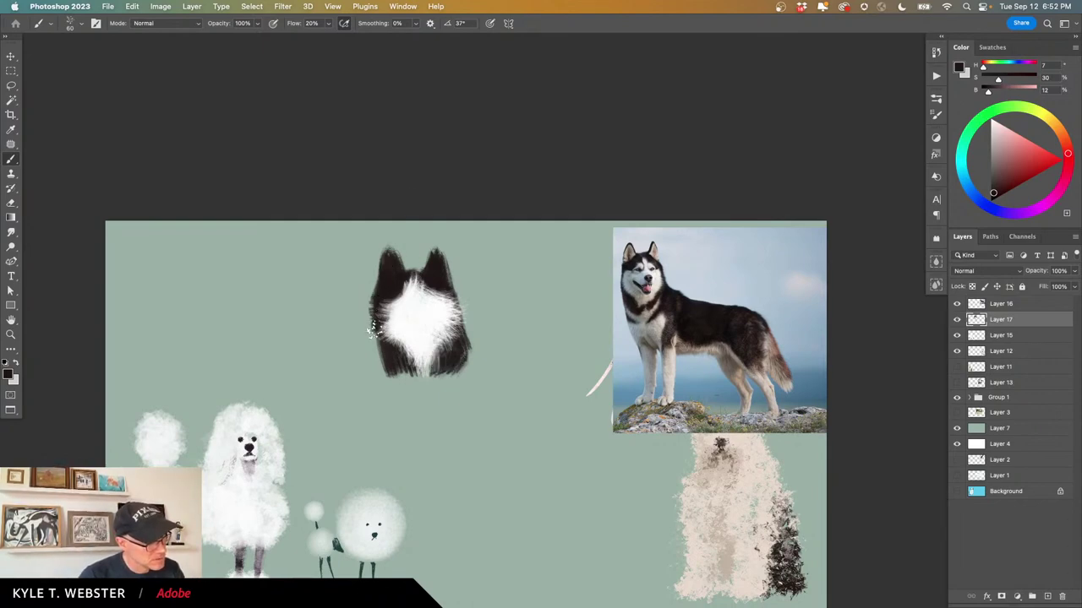
pyautogui.keyDown('super'); pyautogui.click(375, 342); pyautogui.keyUp('super')
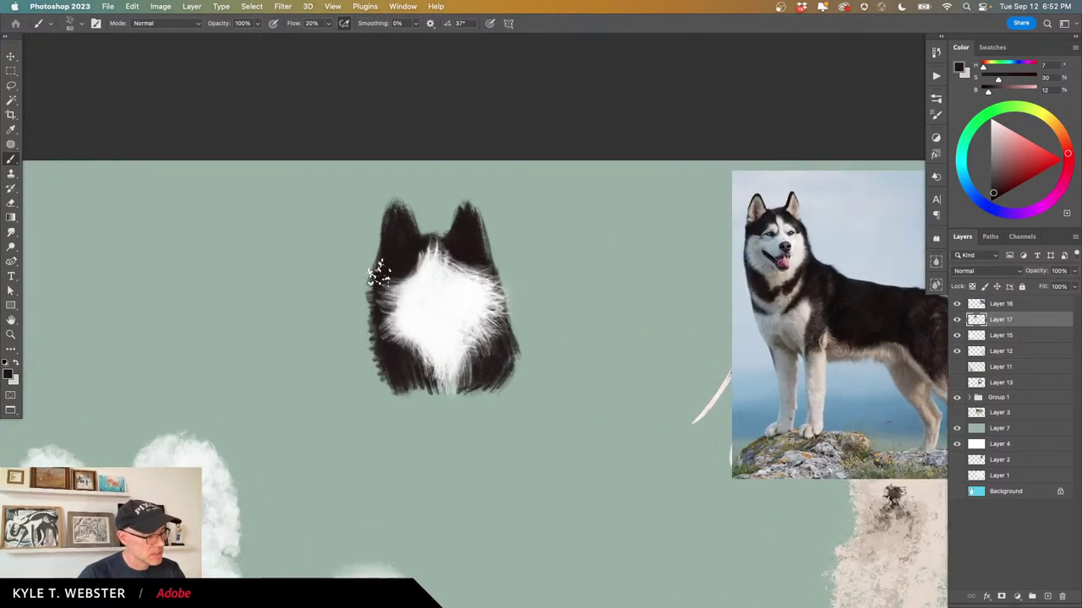
pyautogui.moveTo(377, 275)
pyautogui.mouseDown()
pyautogui.moveTo(373, 302)
pyautogui.moveTo(376, 358)
pyautogui.moveTo(392, 359)
pyautogui.moveTo(386, 395)
pyautogui.mouseUp()
pyautogui.moveTo(374, 273)
pyautogui.mouseDown()
pyautogui.moveTo(390, 237)
pyautogui.moveTo(377, 250)
pyautogui.moveTo(393, 264)
pyautogui.moveTo(369, 250)
pyautogui.moveTo(382, 272)
pyautogui.moveTo(359, 258)
pyautogui.moveTo(374, 303)
pyautogui.moveTo(364, 304)
pyautogui.moveTo(379, 290)
pyautogui.moveTo(354, 301)
pyautogui.moveTo(378, 314)
pyautogui.moveTo(365, 349)
pyautogui.moveTo(389, 345)
pyautogui.moveTo(382, 374)
pyautogui.moveTo(415, 374)
pyautogui.moveTo(436, 393)
pyautogui.mouseUp()
pyautogui.moveTo(494, 329)
pyautogui.mouseDown()
pyautogui.moveTo(504, 338)
pyautogui.moveTo(504, 309)
pyautogui.moveTo(476, 234)
pyautogui.moveTo(480, 253)
pyautogui.mouseUp()
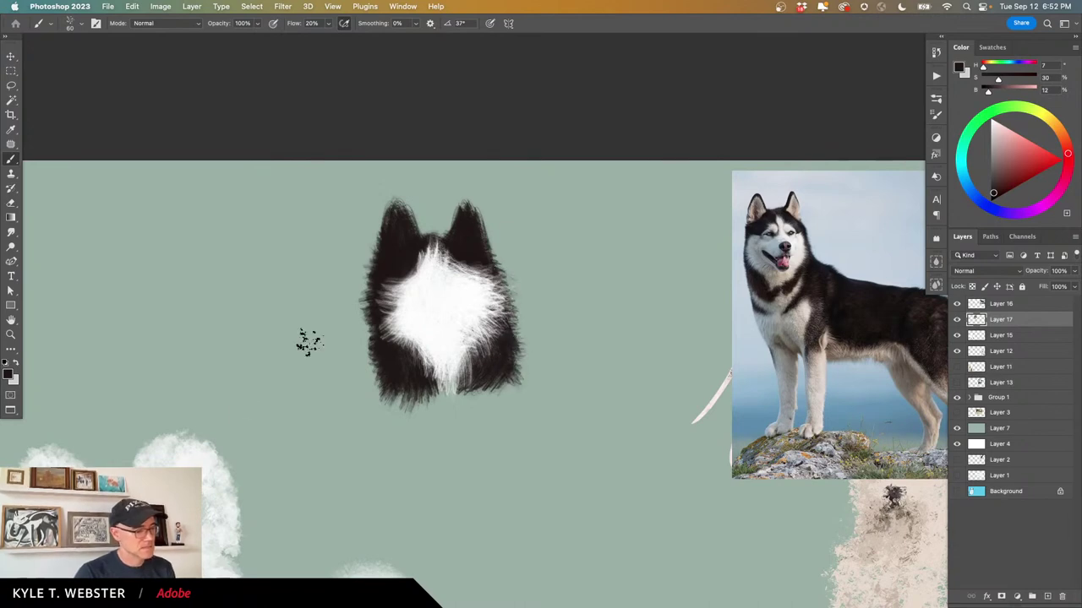
pyautogui.keyDown('super'); pyautogui.click(413, 351); pyautogui.keyUp('super')
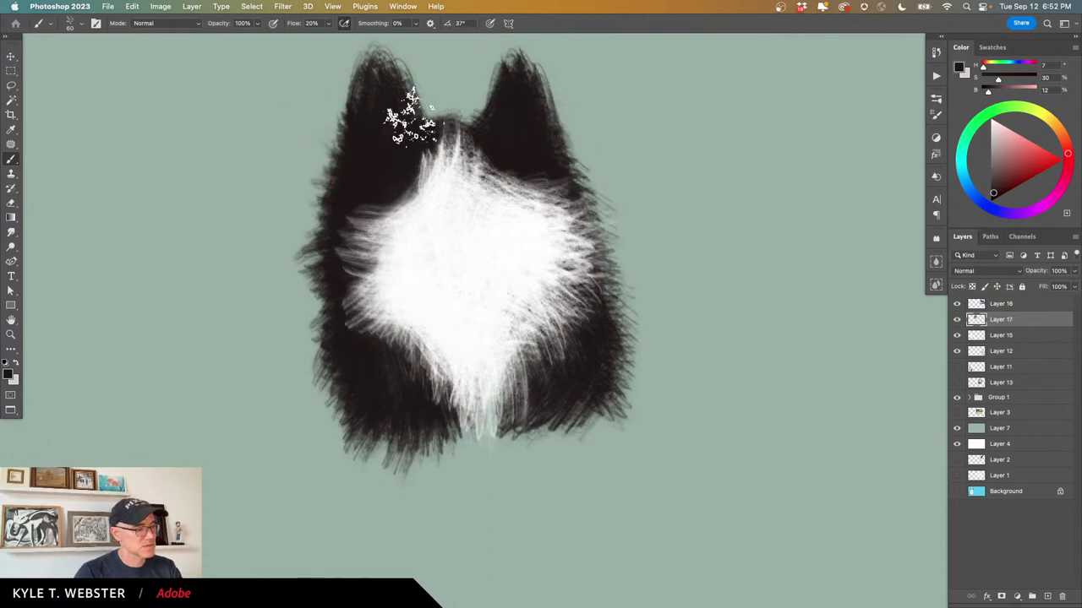
pyautogui.press('super+minus')
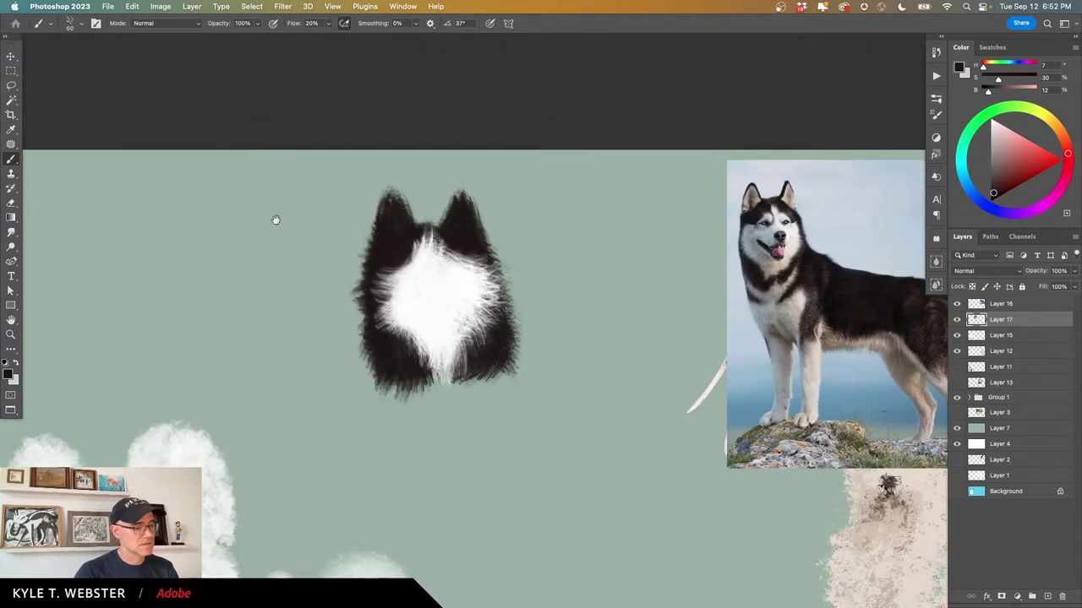
# Work on Layer 16 and widen the husky's white face fur across the cheeks and up the forehead, sampling the painting's black and white.
pyautogui.keyDown('alt'); pyautogui.click(432, 279); pyautogui.keyUp('alt')
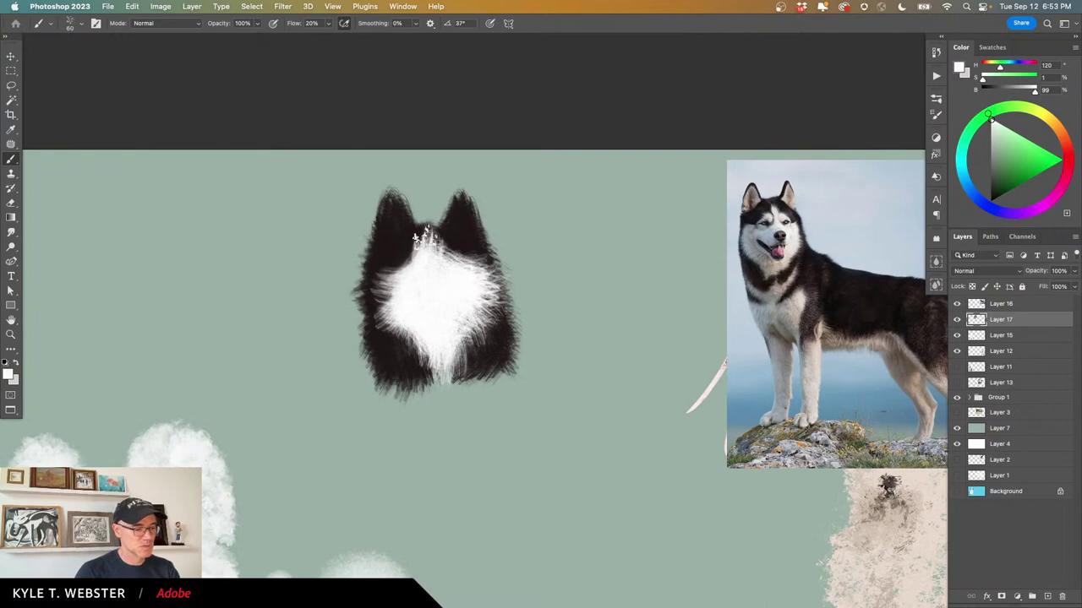
pyautogui.keyDown('alt'); pyautogui.click(464, 247); pyautogui.keyUp('alt')
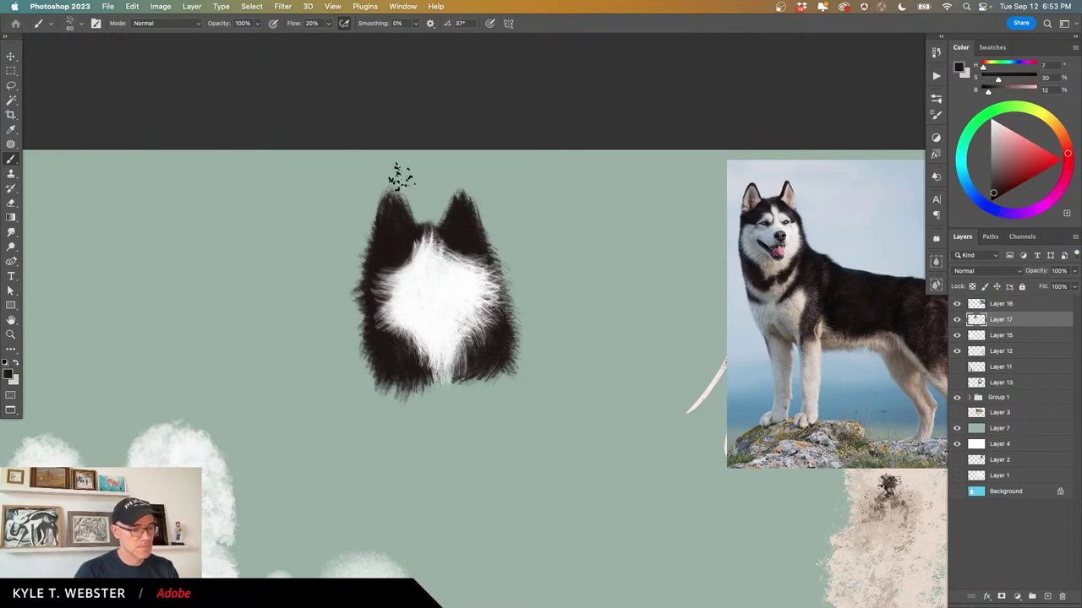
pyautogui.click(977, 306)
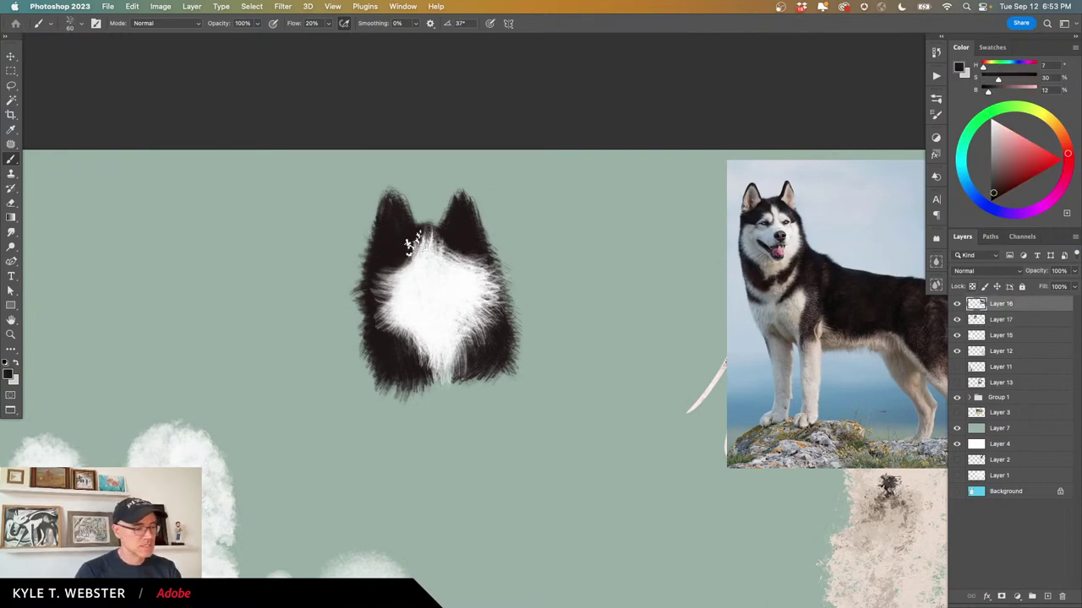
pyautogui.keyDown('alt'); pyautogui.click(414, 295); pyautogui.keyUp('alt')
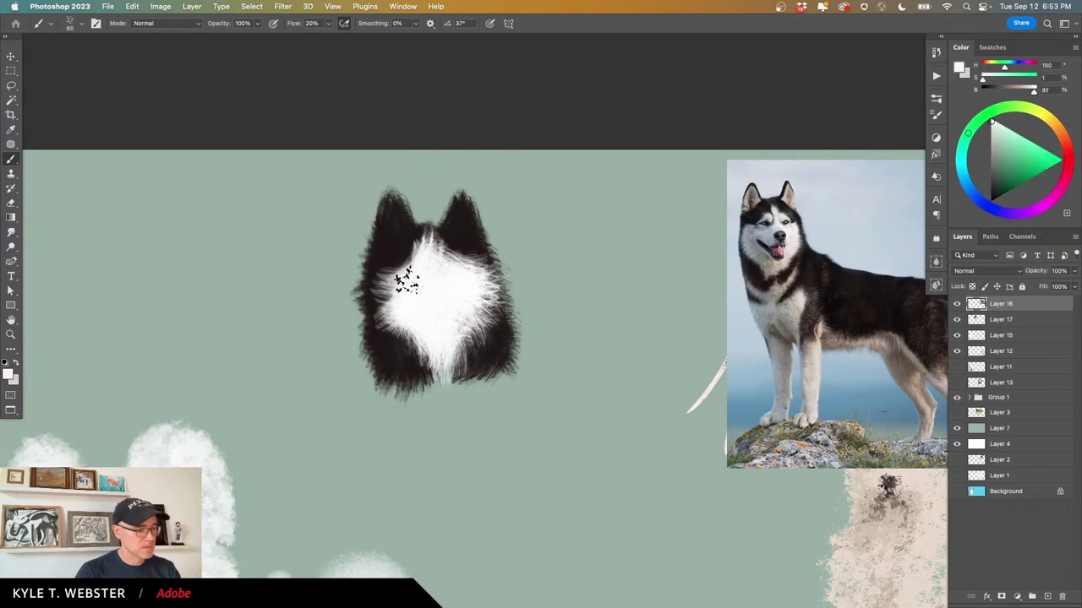
pyautogui.keyDown('alt'); pyautogui.click(401, 236); pyautogui.keyUp('alt')
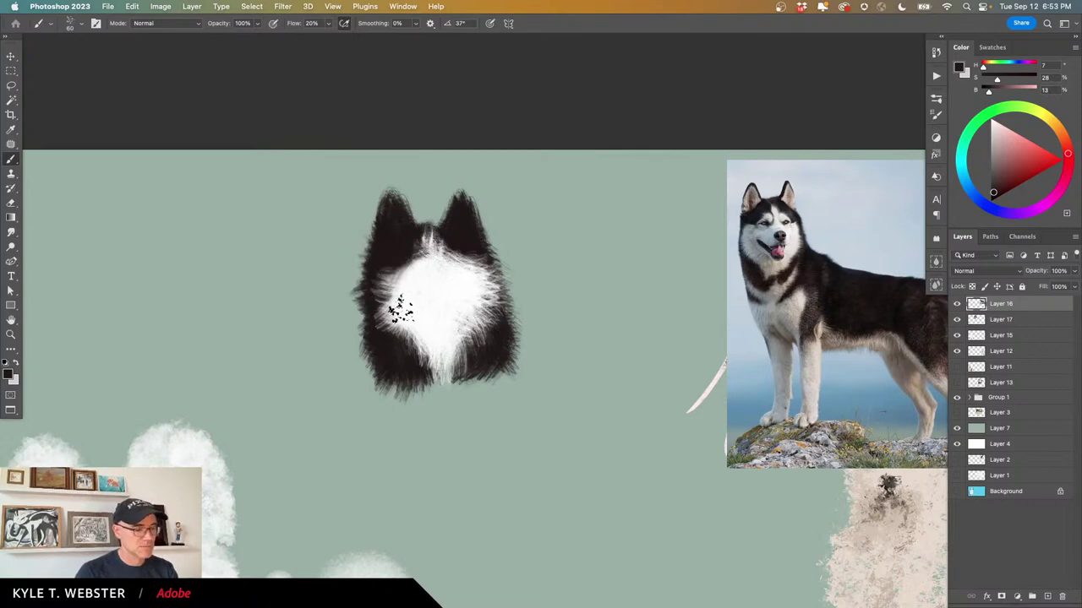
pyautogui.keyDown('alt'); pyautogui.click(407, 311); pyautogui.keyUp('alt')
pyautogui.moveTo(386, 286)
pyautogui.mouseDown()
pyautogui.moveTo(380, 311)
pyautogui.moveTo(369, 308)
pyautogui.moveTo(373, 285)
pyautogui.moveTo(397, 284)
pyautogui.moveTo(371, 275)
pyautogui.moveTo(413, 269)
pyautogui.moveTo(390, 269)
pyautogui.moveTo(413, 268)
pyautogui.moveTo(399, 273)
pyautogui.moveTo(428, 238)
pyautogui.moveTo(429, 258)
pyautogui.moveTo(419, 253)
pyautogui.moveTo(445, 271)
pyautogui.moveTo(441, 243)
pyautogui.moveTo(475, 275)
pyautogui.mouseUp()
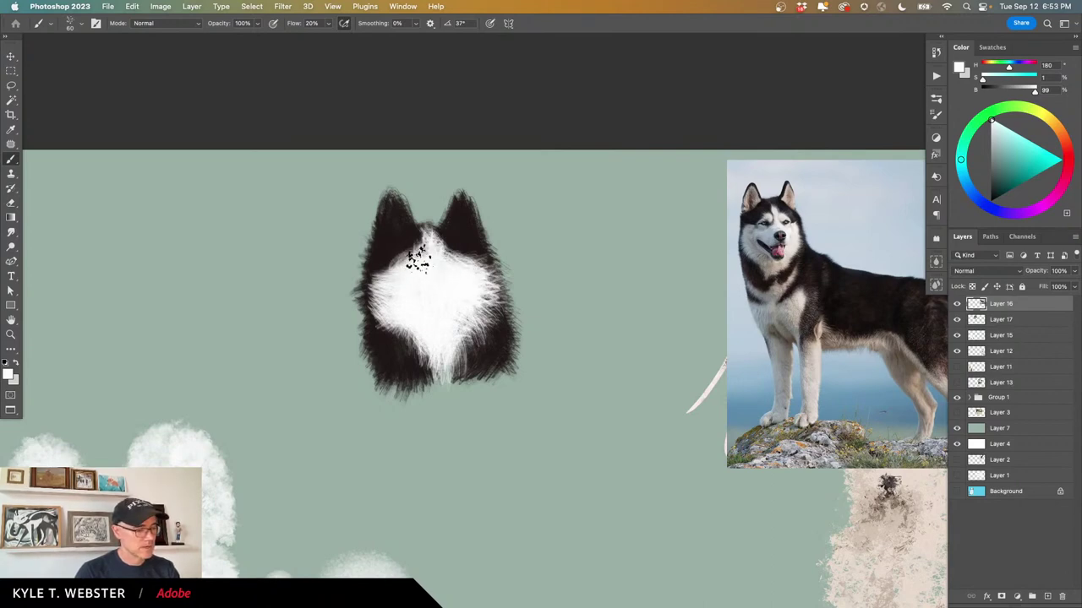
pyautogui.moveTo(448, 266)
pyautogui.mouseDown()
pyautogui.moveTo(456, 258)
pyautogui.moveTo(431, 241)
pyautogui.mouseUp()
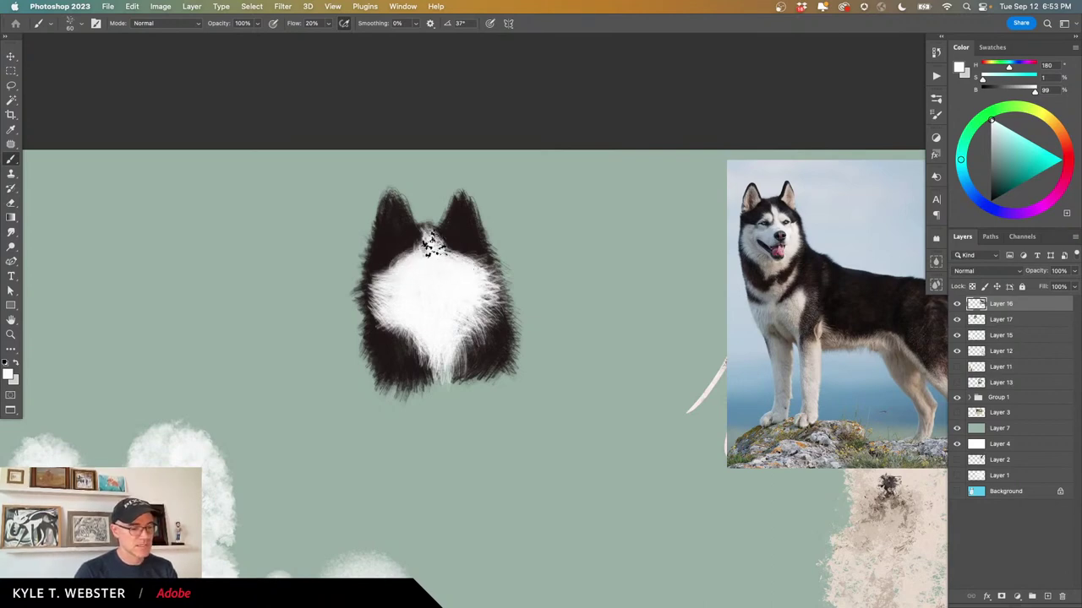
# Blend the upper edges of the white face into the head with bristly strokes of the sampled black.
pyautogui.keyDown('alt'); pyautogui.click(471, 250); pyautogui.keyUp('alt')
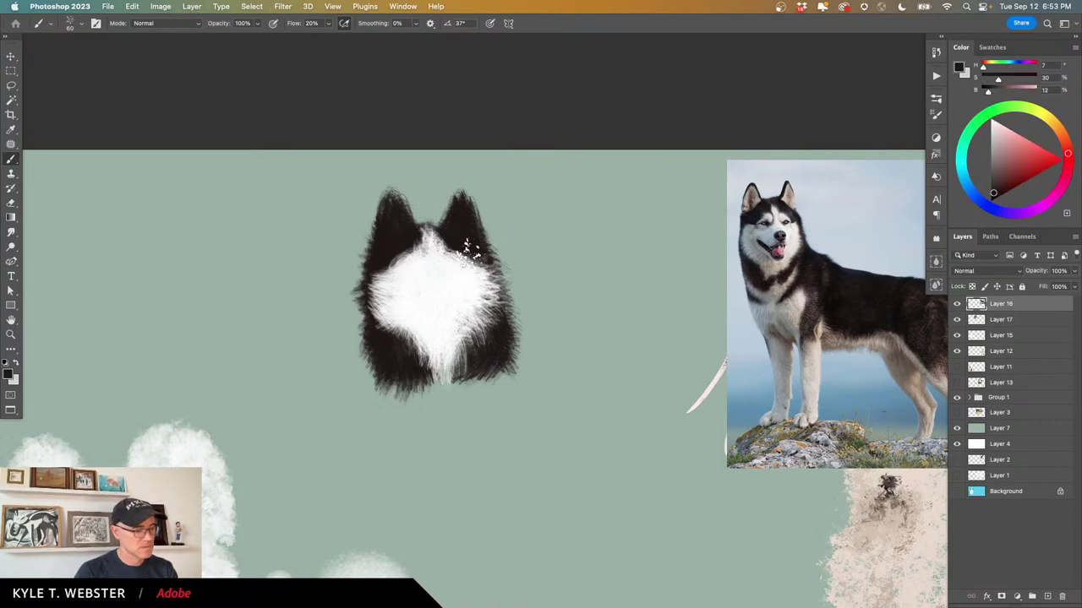
pyautogui.click(414, 246)
pyautogui.moveTo(410, 244); pyautogui.dragTo(384, 275)
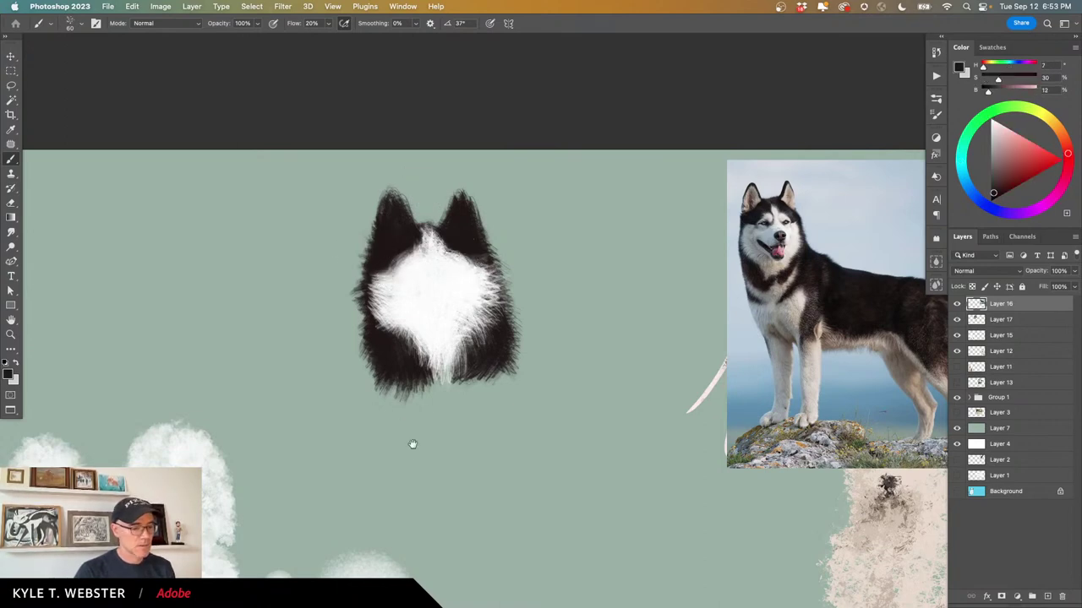
# Duplicate Layer 16, erasing the white face from the copy and the reference photo from the original to separate them.
pyautogui.press('super+minus')
pyautogui.moveTo(414, 412); pyautogui.dragTo(417, 396)
pyautogui.press('super+shift+z')
pyautogui.moveTo(367, 347); pyautogui.dragTo(341, 340)
pyautogui.moveTo(394, 307)
pyautogui.mouseDown()
pyautogui.moveTo(343, 309)
pyautogui.moveTo(425, 314)
pyautogui.moveTo(395, 297)
pyautogui.mouseUp()
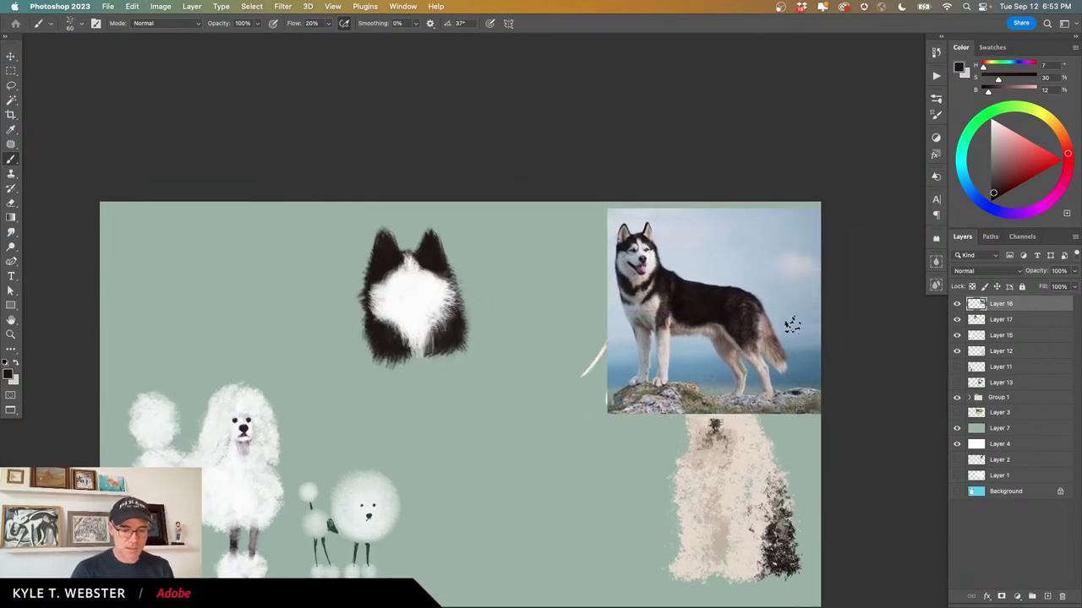
pyautogui.press('super+j')
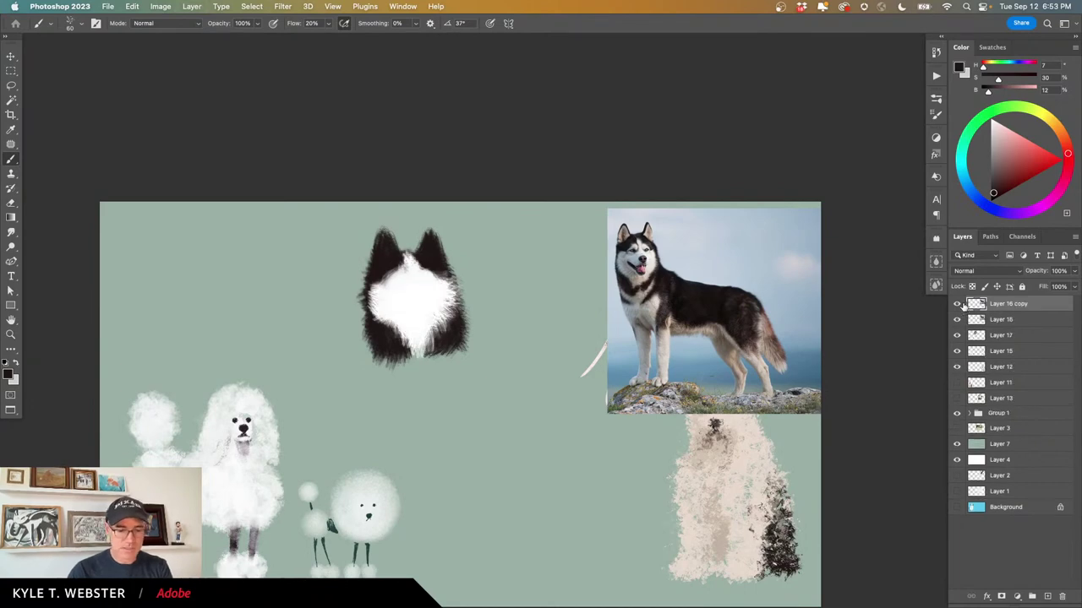
pyautogui.press('m')
pyautogui.moveTo(311, 215)
pyautogui.mouseDown()
pyautogui.moveTo(459, 338)
pyautogui.moveTo(518, 405)
pyautogui.mouseUp()
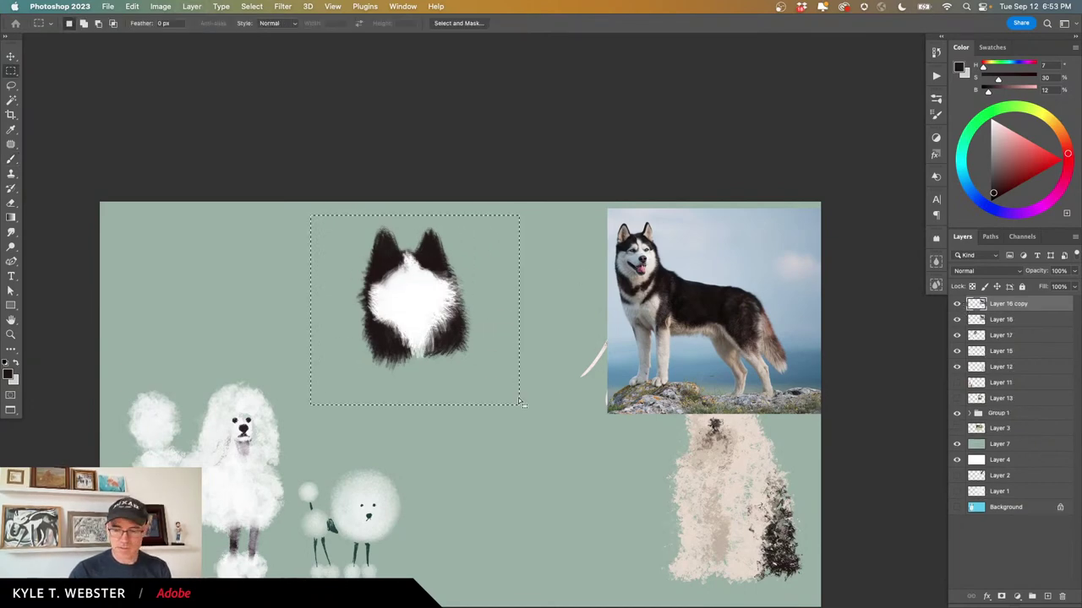
pyautogui.click(997, 319)
pyautogui.moveTo(562, 201); pyautogui.dragTo(833, 454)
pyautogui.click(980, 306)
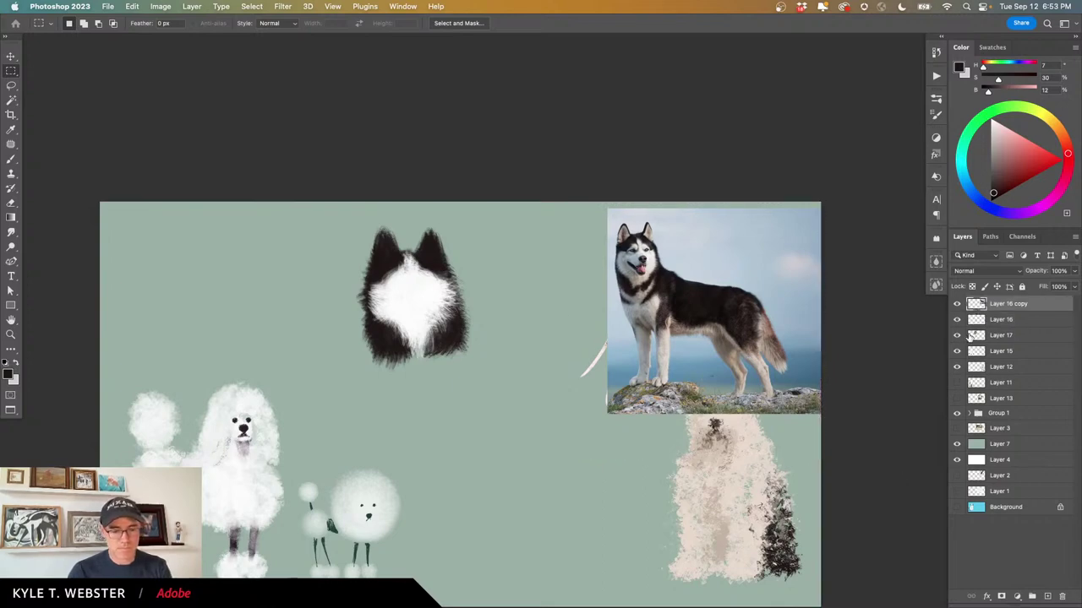
# Move the husky's head slightly left and down by shifting Layer 16 and Layer 17 together.
pyautogui.moveTo(969, 319); pyautogui.dragTo(972, 329)
pyautogui.click(972, 333)
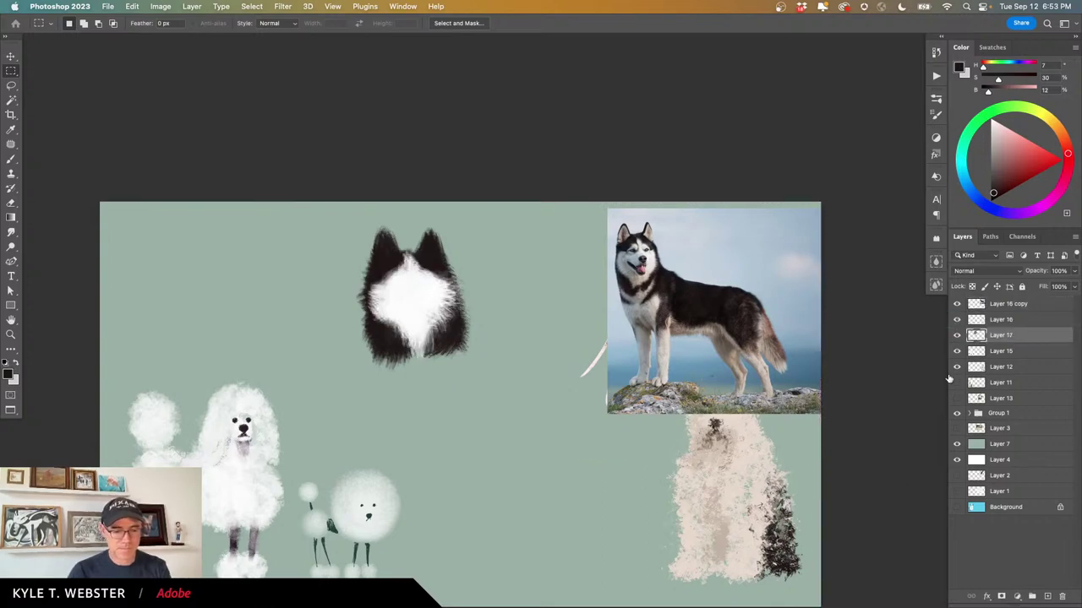
pyautogui.click(973, 320)
pyautogui.press('b')
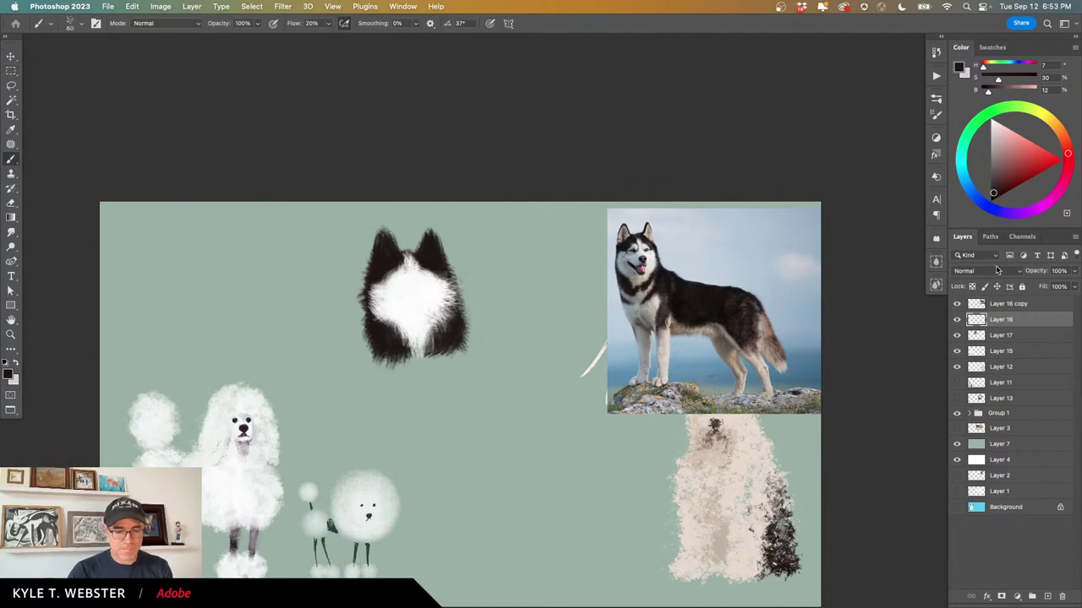
pyautogui.keyDown('shift'); pyautogui.click(980, 335); pyautogui.keyUp('shift')
pyautogui.press('v')
pyautogui.moveTo(394, 315); pyautogui.dragTo(358, 308)
pyautogui.press('b')
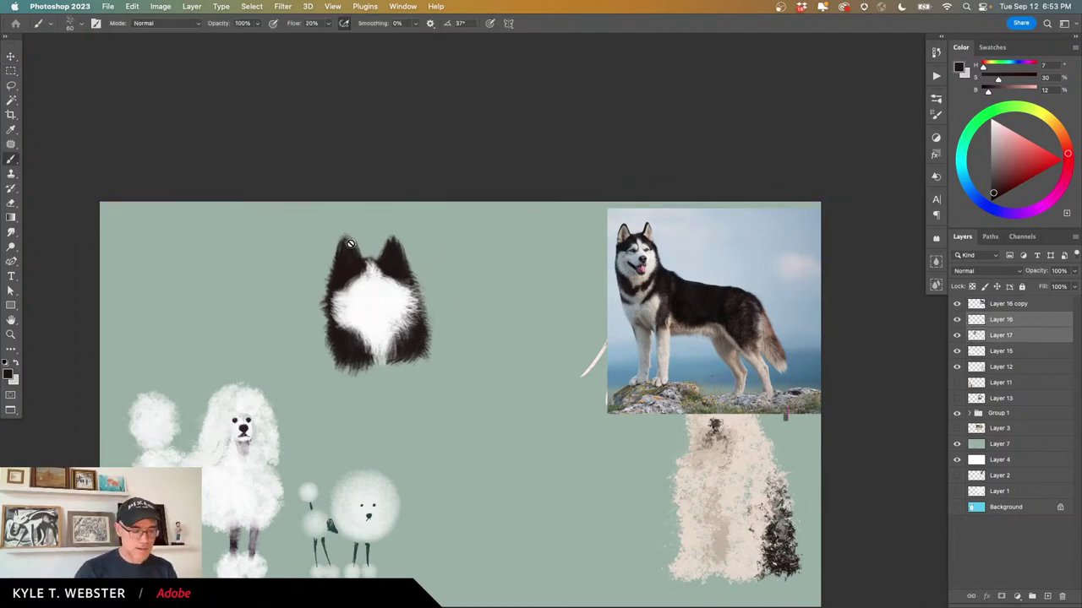
# Sample a dark grey from the husky's neck fur and make Layer 17 the only selected layer for painting.
pyautogui.click(360, 364)
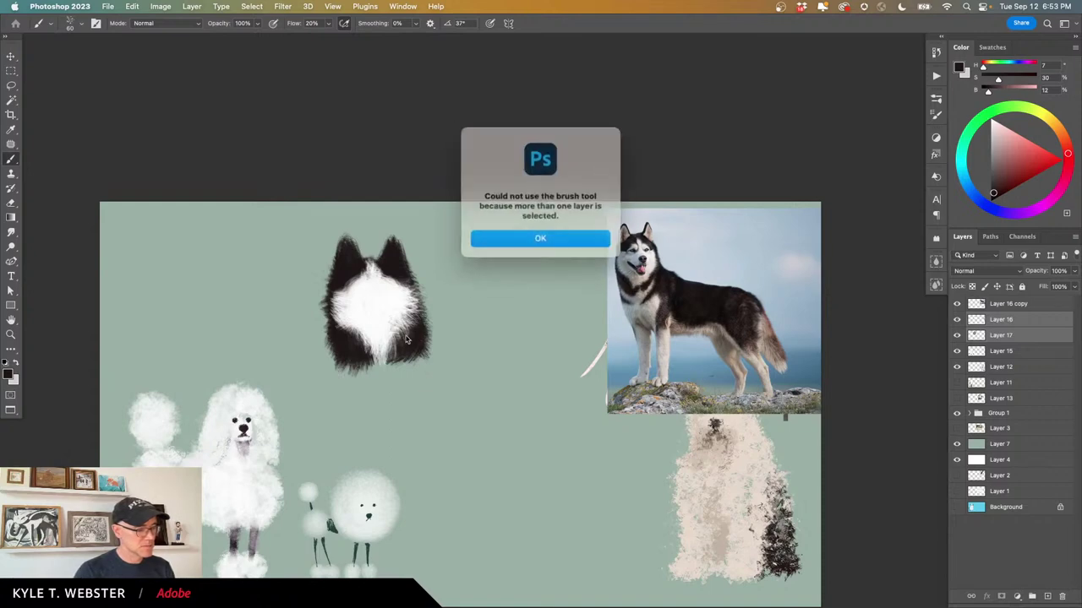
pyautogui.click(542, 242)
pyautogui.keyDown('alt'); pyautogui.click(371, 347); pyautogui.keyUp('alt')
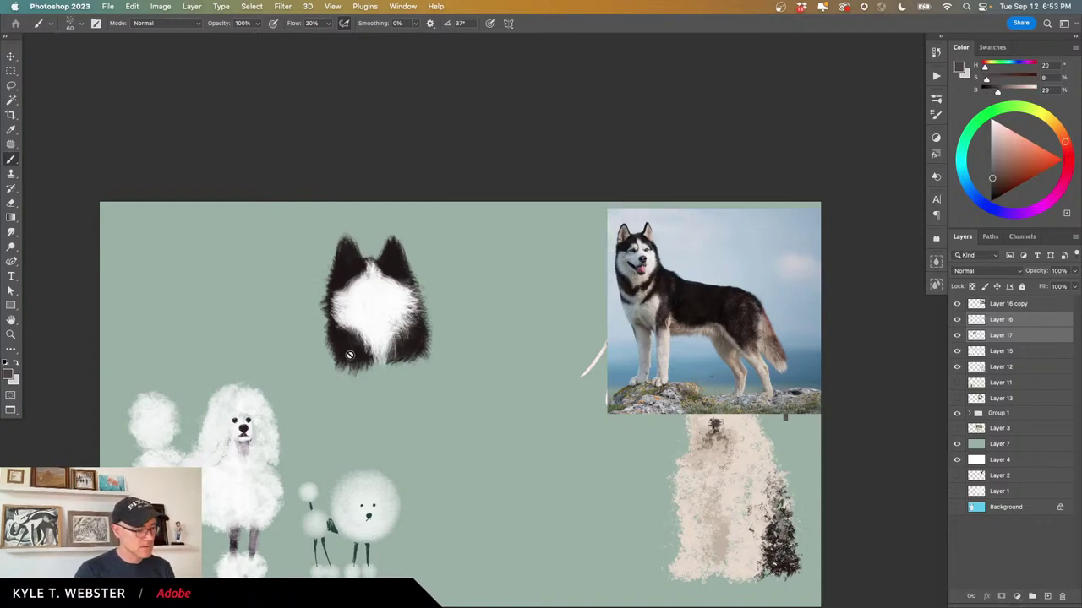
pyautogui.click(352, 360)
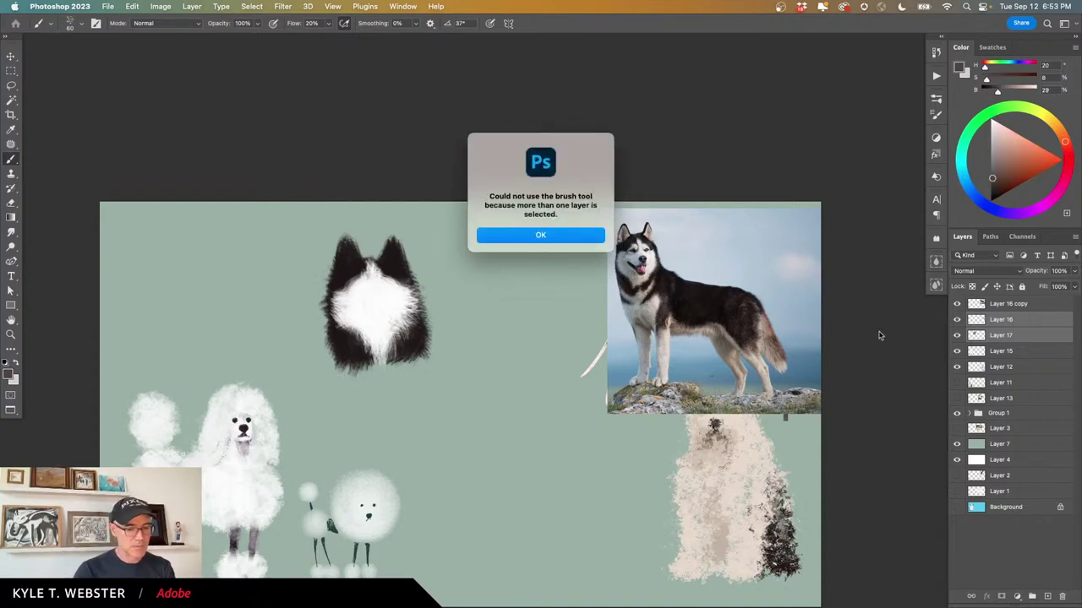
pyautogui.click(547, 238)
pyautogui.click(974, 335)
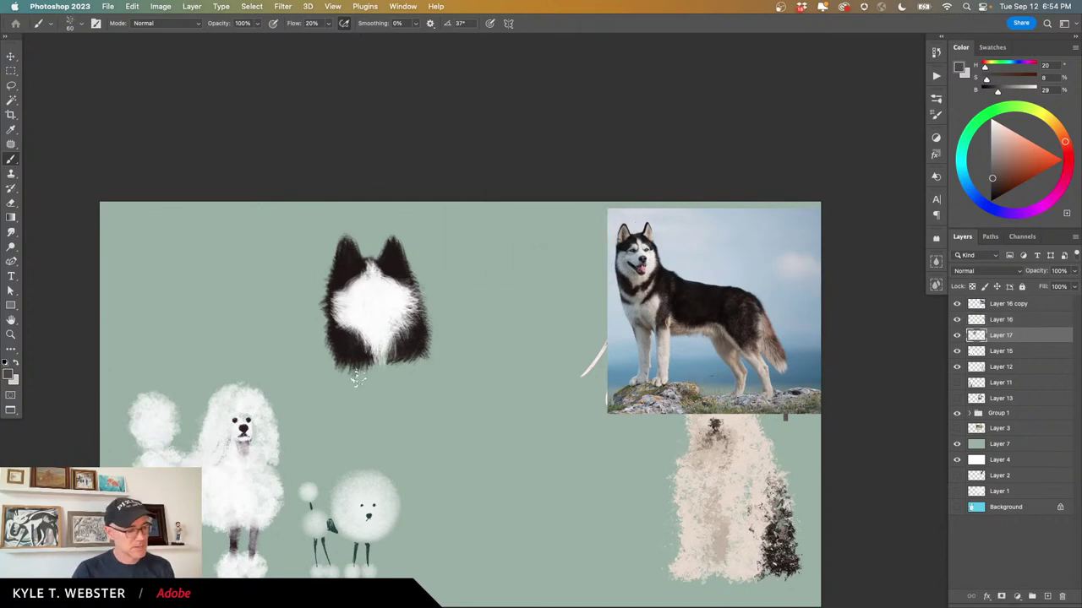
# Sketch the husky's chest and two front legs below the neck in dark grey bristly strokes at 60 px.
pyautogui.moveTo(350, 367)
pyautogui.mouseDown()
pyautogui.moveTo(368, 391)
pyautogui.moveTo(362, 397)
pyautogui.mouseUp()
pyautogui.moveTo(335, 346); pyautogui.dragTo(363, 401)
pyautogui.moveTo(341, 362)
pyautogui.mouseDown()
pyautogui.moveTo(362, 397)
pyautogui.moveTo(367, 464)
pyautogui.mouseUp()
pyautogui.moveTo(355, 380); pyautogui.dragTo(361, 490)
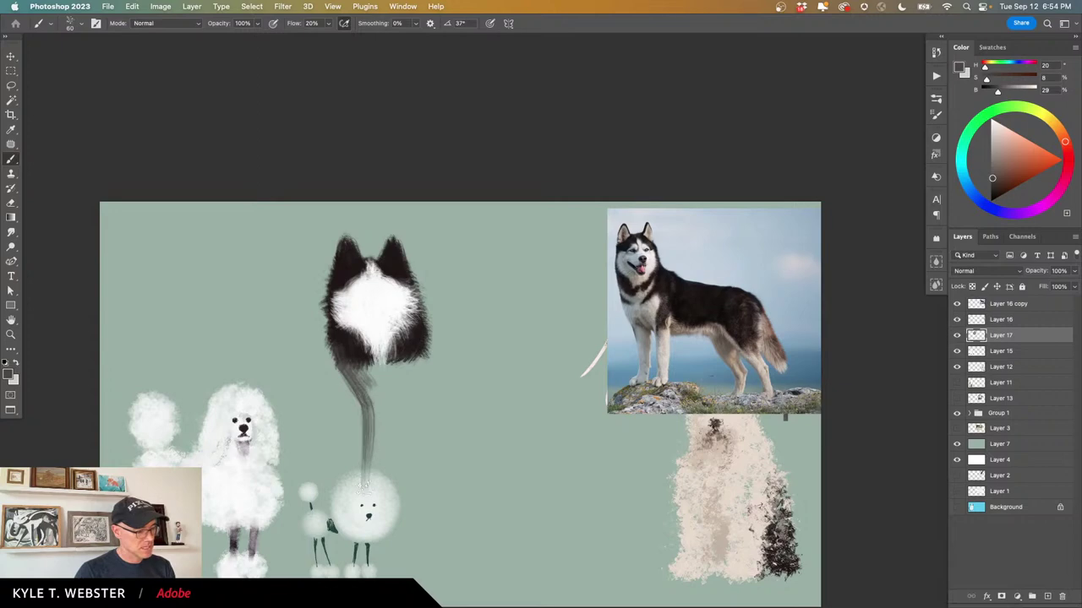
pyautogui.moveTo(370, 398); pyautogui.dragTo(369, 478)
pyautogui.moveTo(370, 418)
pyautogui.mouseDown()
pyautogui.moveTo(351, 514)
pyautogui.moveTo(366, 489)
pyautogui.moveTo(373, 428)
pyautogui.mouseUp()
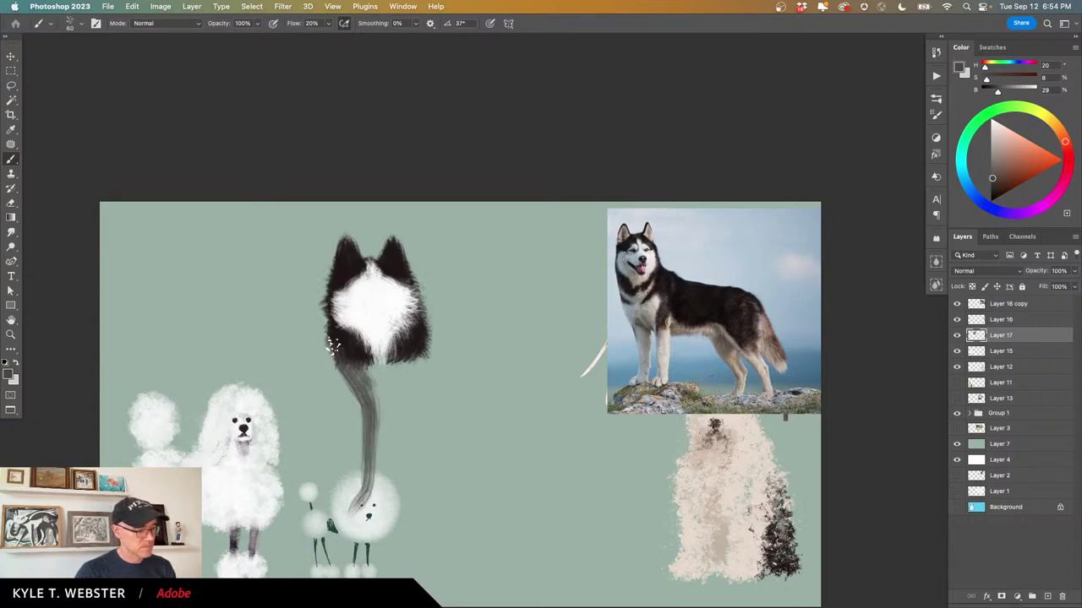
pyautogui.moveTo(332, 345)
pyautogui.mouseDown()
pyautogui.moveTo(359, 410)
pyautogui.moveTo(355, 510)
pyautogui.moveTo(374, 406)
pyautogui.moveTo(362, 372)
pyautogui.moveTo(415, 455)
pyautogui.moveTo(411, 394)
pyautogui.moveTo(411, 521)
pyautogui.moveTo(418, 503)
pyautogui.moveTo(382, 377)
pyautogui.moveTo(410, 415)
pyautogui.moveTo(371, 367)
pyautogui.moveTo(402, 436)
pyautogui.moveTo(379, 371)
pyautogui.moveTo(346, 355)
pyautogui.mouseUp()
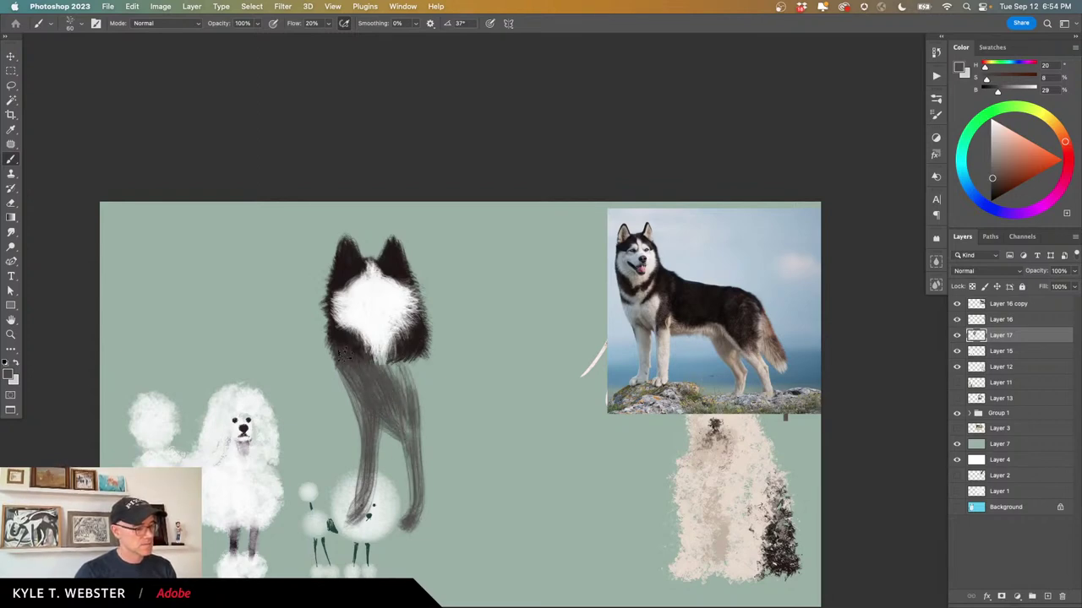
# Sketch the husky's back line from the neck to the rump and a thick tail hanging down behind it.
pyautogui.moveTo(396, 387)
pyautogui.mouseDown()
pyautogui.moveTo(423, 355)
pyautogui.moveTo(414, 336)
pyautogui.moveTo(473, 364)
pyautogui.moveTo(579, 382)
pyautogui.mouseUp()
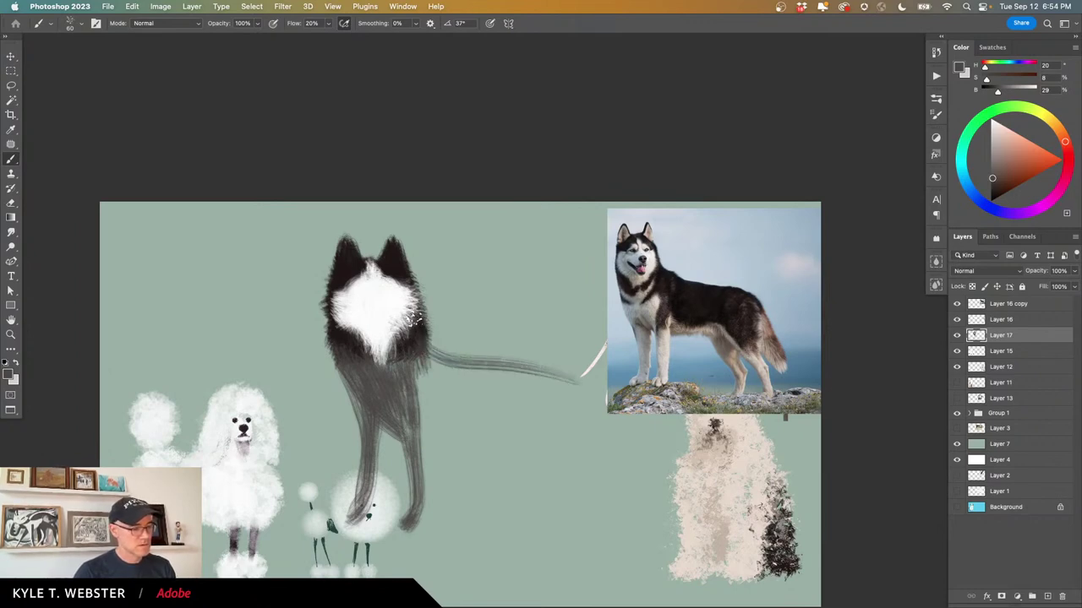
pyautogui.moveTo(416, 325)
pyautogui.mouseDown()
pyautogui.moveTo(463, 362)
pyautogui.moveTo(435, 345)
pyautogui.moveTo(568, 371)
pyautogui.moveTo(624, 424)
pyautogui.mouseUp()
pyautogui.moveTo(576, 378); pyautogui.dragTo(656, 490)
pyautogui.moveTo(631, 429)
pyautogui.mouseDown()
pyautogui.moveTo(640, 485)
pyautogui.moveTo(589, 402)
pyautogui.moveTo(637, 438)
pyautogui.mouseUp()
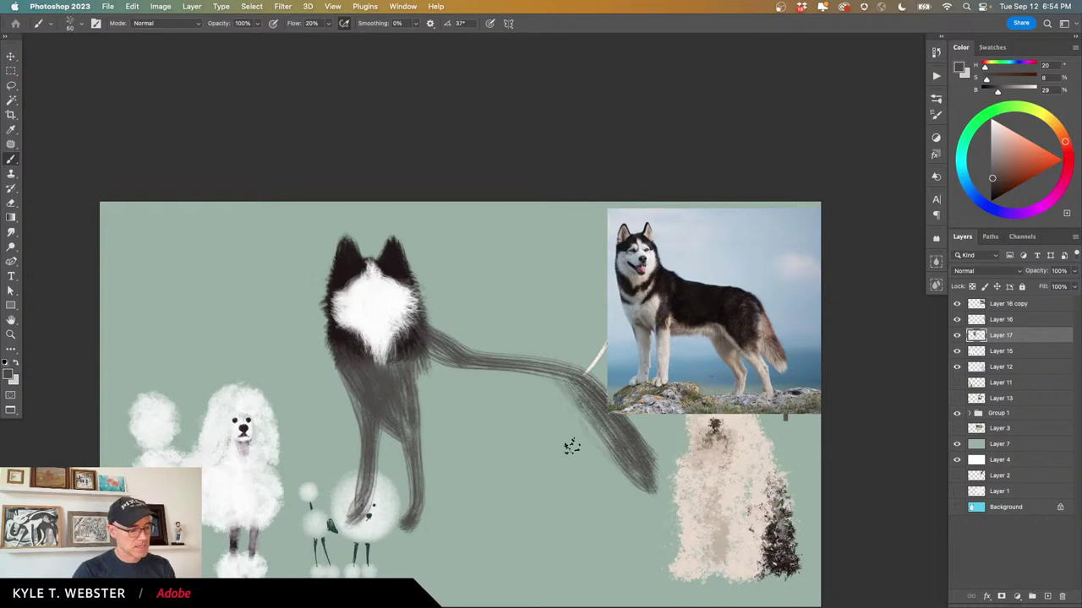
# Sketch the husky's belly line, thighs and two hind legs in dark grey, and reinforce the lower front legs.
pyautogui.moveTo(578, 404)
pyautogui.mouseDown()
pyautogui.moveTo(587, 462)
pyautogui.moveTo(582, 442)
pyautogui.mouseUp()
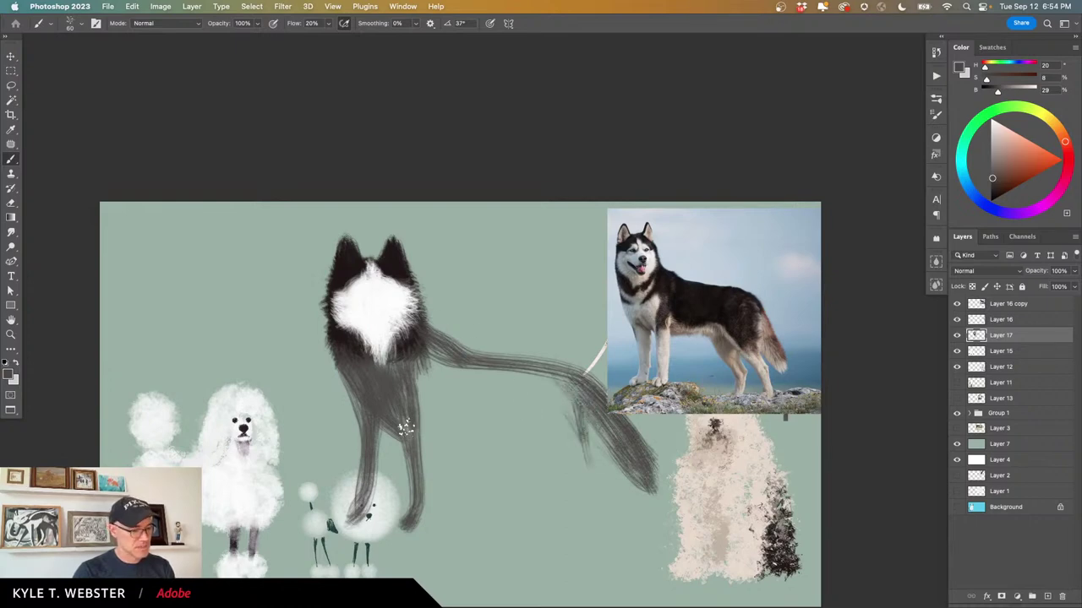
pyautogui.moveTo(423, 435)
pyautogui.mouseDown()
pyautogui.moveTo(518, 437)
pyautogui.moveTo(410, 428)
pyautogui.moveTo(521, 428)
pyautogui.moveTo(425, 437)
pyautogui.moveTo(521, 435)
pyautogui.moveTo(602, 494)
pyautogui.moveTo(623, 545)
pyautogui.moveTo(621, 535)
pyautogui.moveTo(617, 563)
pyautogui.moveTo(566, 376)
pyautogui.mouseUp()
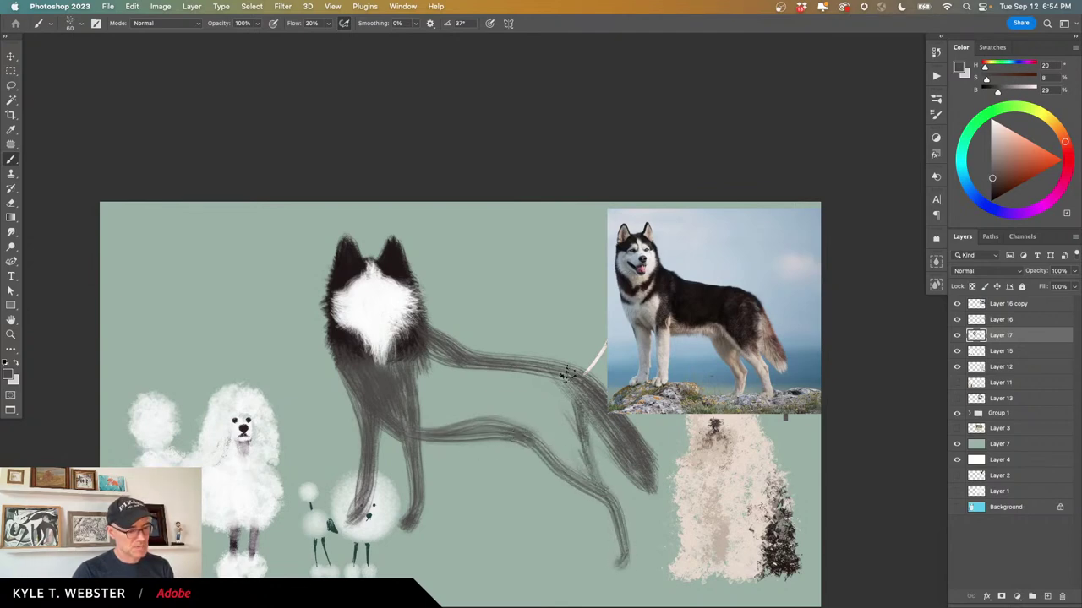
pyautogui.moveTo(528, 448)
pyautogui.mouseDown()
pyautogui.moveTo(563, 490)
pyautogui.moveTo(578, 541)
pyautogui.mouseUp()
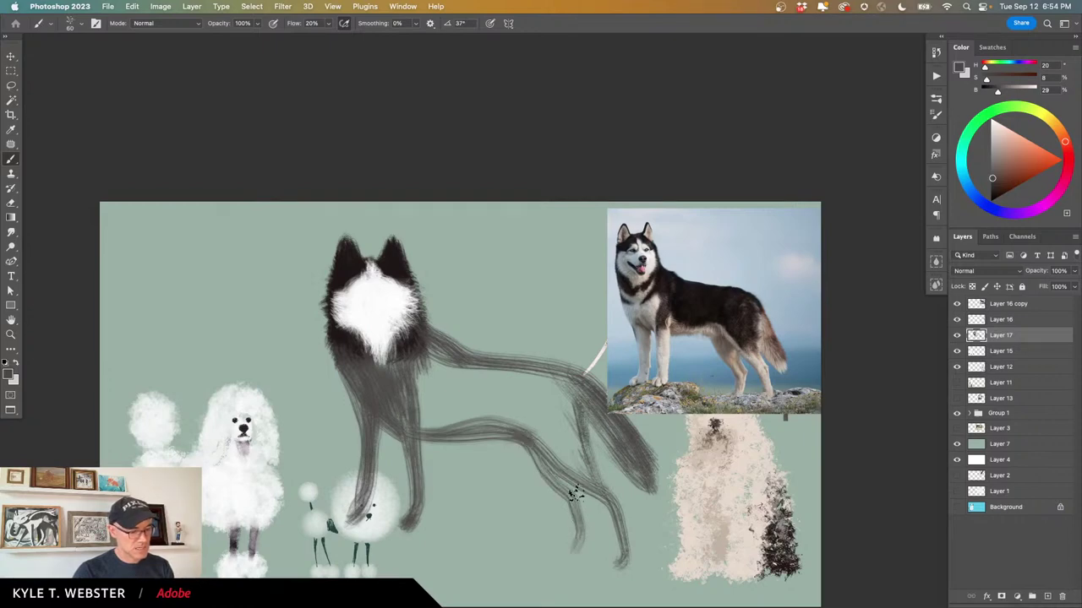
pyautogui.moveTo(574, 494); pyautogui.dragTo(572, 551)
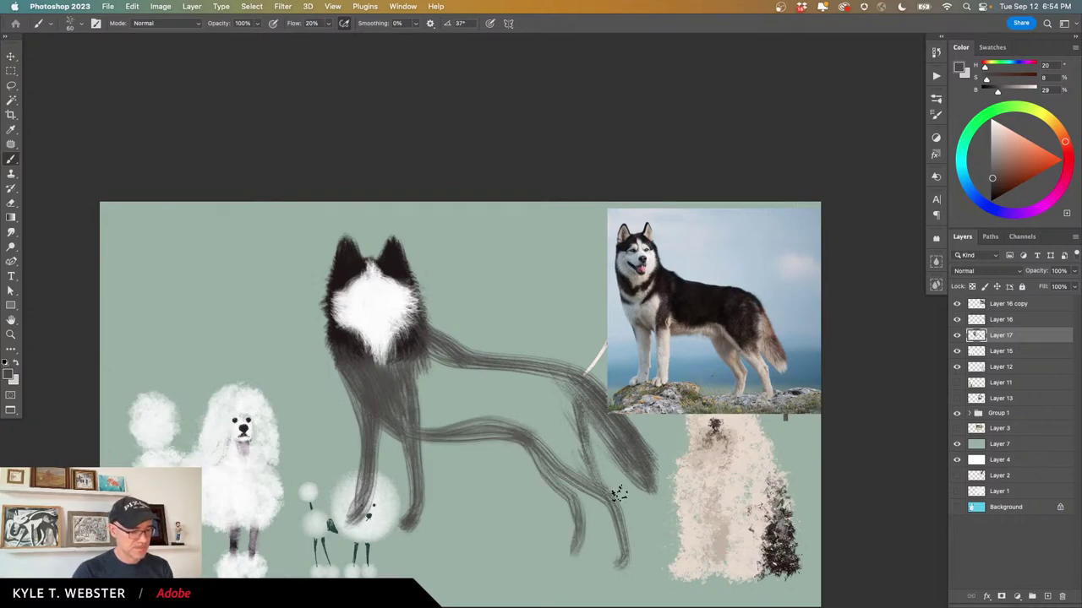
pyautogui.moveTo(582, 512)
pyautogui.mouseDown()
pyautogui.moveTo(576, 553)
pyautogui.moveTo(564, 479)
pyautogui.moveTo(578, 493)
pyautogui.moveTo(533, 435)
pyautogui.moveTo(569, 498)
pyautogui.moveTo(533, 448)
pyautogui.moveTo(487, 422)
pyautogui.moveTo(539, 459)
pyautogui.moveTo(497, 430)
pyautogui.moveTo(578, 521)
pyautogui.moveTo(556, 486)
pyautogui.moveTo(572, 552)
pyautogui.mouseUp()
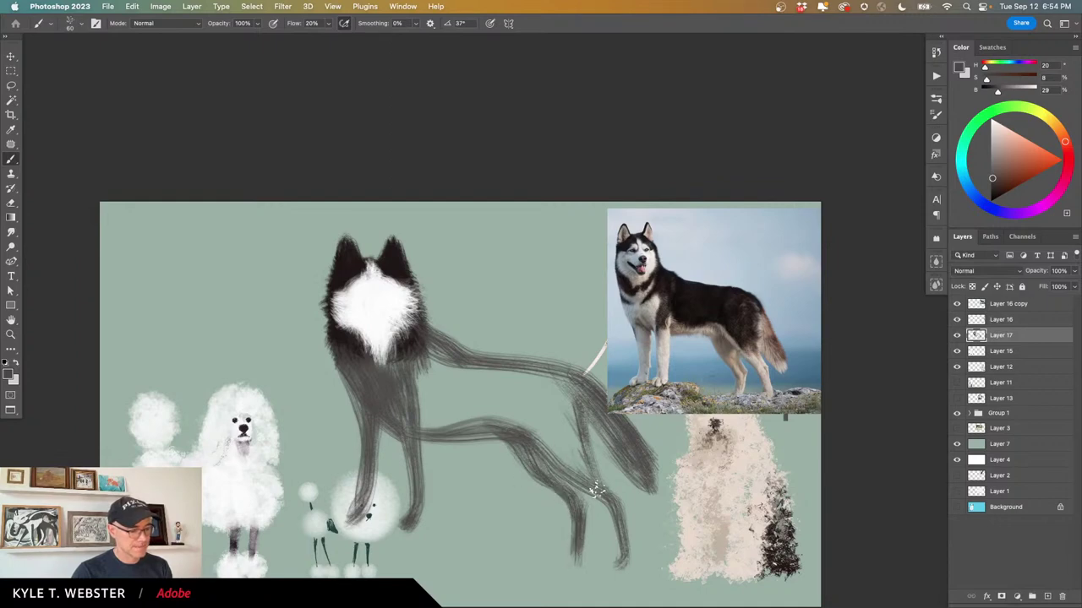
pyautogui.moveTo(597, 490)
pyautogui.mouseDown()
pyautogui.moveTo(568, 411)
pyautogui.moveTo(627, 522)
pyautogui.moveTo(626, 560)
pyautogui.mouseUp()
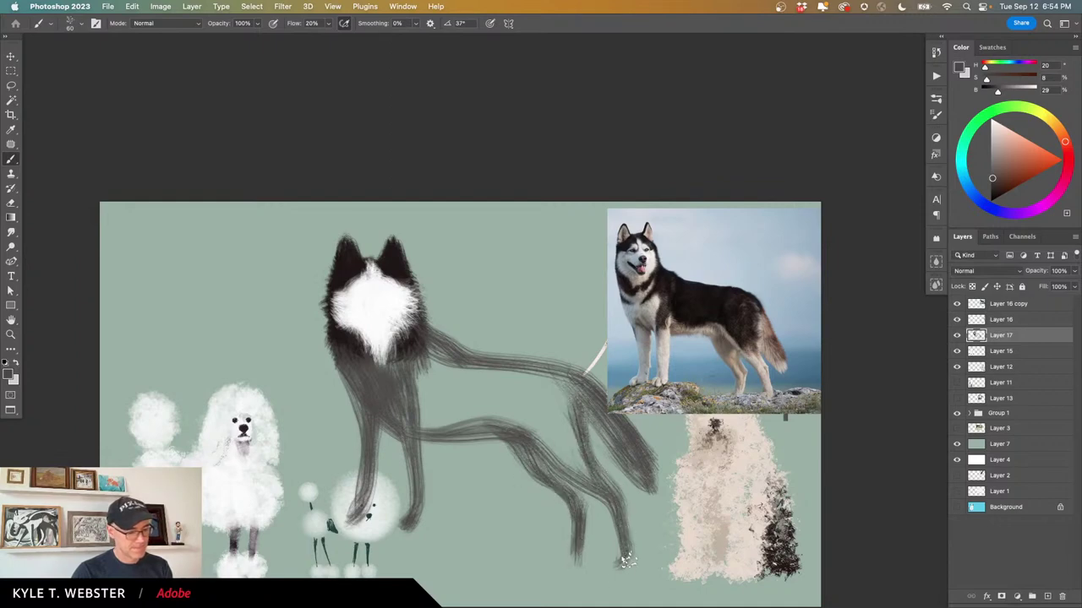
pyautogui.moveTo(417, 497)
pyautogui.mouseDown()
pyautogui.moveTo(403, 524)
pyautogui.moveTo(358, 506)
pyautogui.mouseUp()
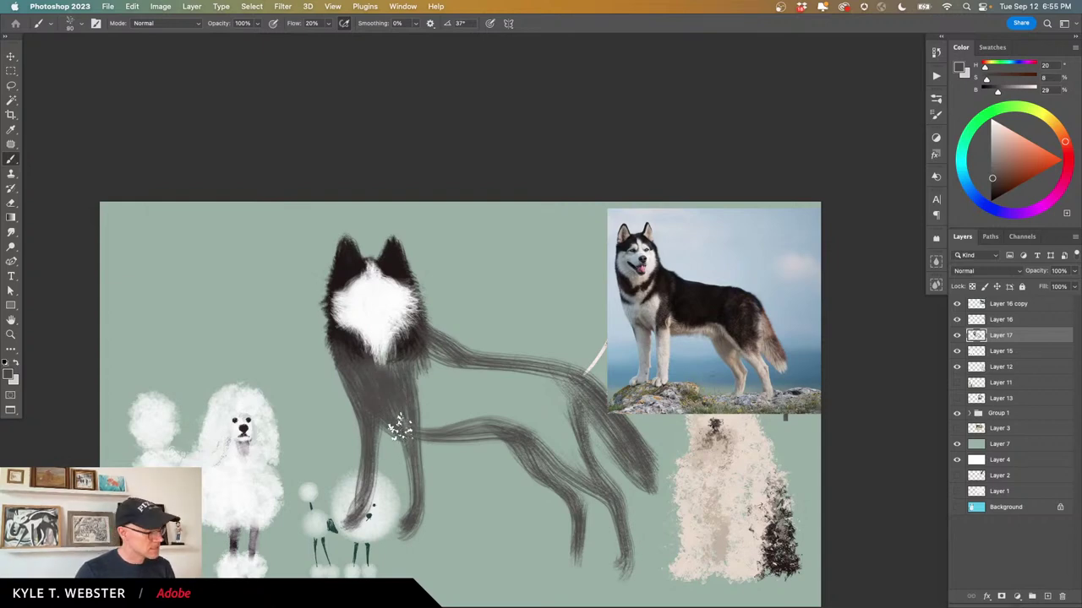
# Enlarge the brush to 125 px and paint the husky's back and tail in black sampled from the ear.
pyautogui.press(']')
pyautogui.press(']')
pyautogui.press(']')
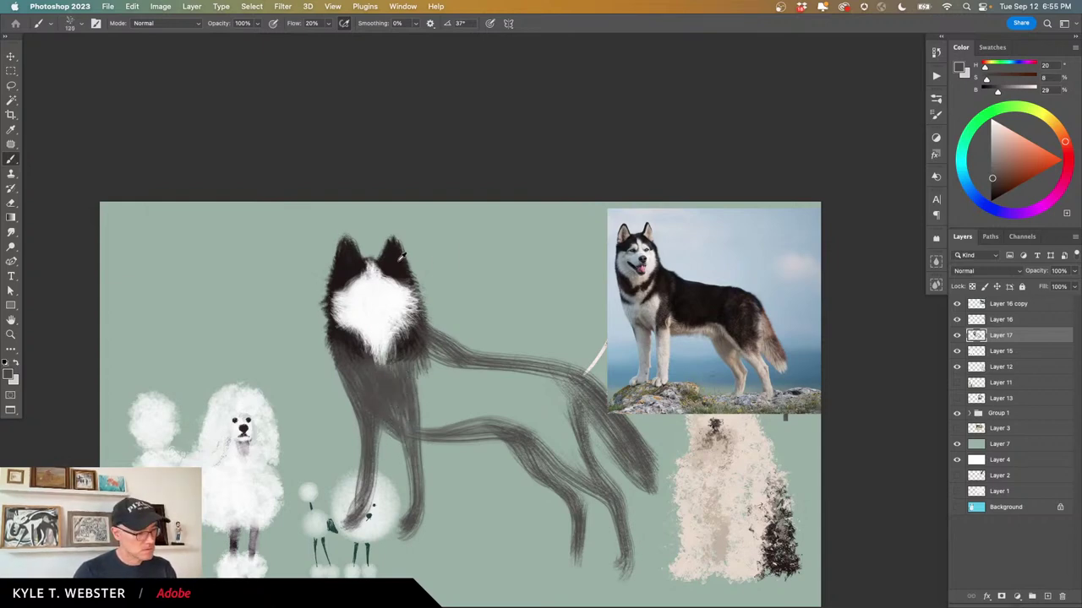
pyautogui.keyDown('alt'); pyautogui.click(402, 255); pyautogui.keyUp('alt')
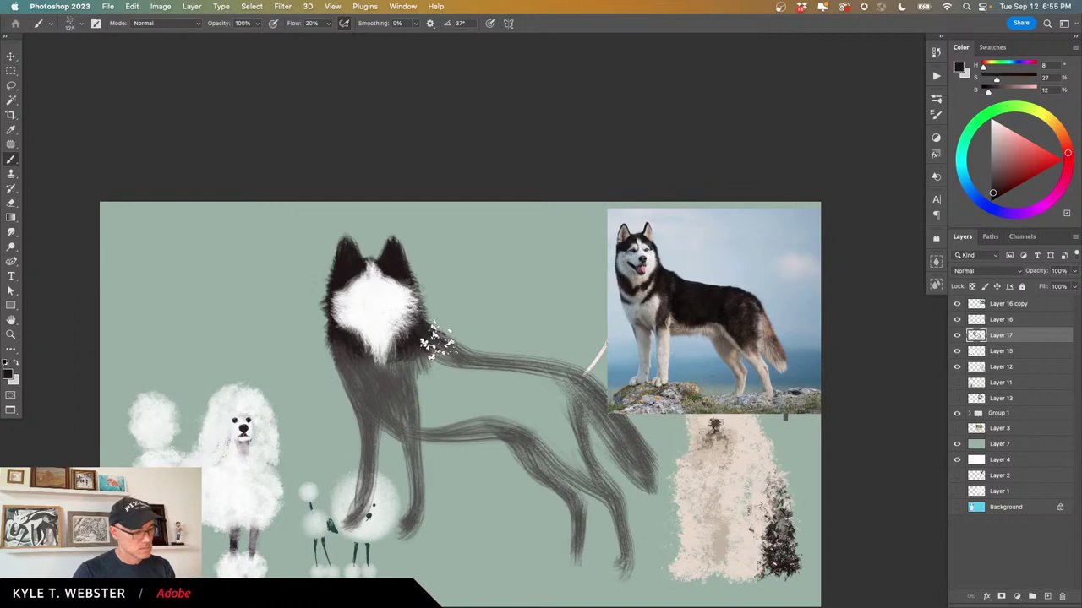
pyautogui.moveTo(432, 342)
pyautogui.mouseDown()
pyautogui.moveTo(580, 389)
pyautogui.moveTo(465, 358)
pyautogui.moveTo(539, 371)
pyautogui.moveTo(424, 329)
pyautogui.moveTo(471, 360)
pyautogui.moveTo(420, 327)
pyautogui.moveTo(401, 299)
pyautogui.moveTo(421, 329)
pyautogui.moveTo(490, 364)
pyautogui.moveTo(586, 394)
pyautogui.moveTo(563, 375)
pyautogui.moveTo(644, 472)
pyautogui.moveTo(596, 394)
pyautogui.moveTo(655, 491)
pyautogui.moveTo(593, 394)
pyautogui.moveTo(653, 487)
pyautogui.moveTo(582, 397)
pyautogui.moveTo(654, 488)
pyautogui.moveTo(638, 456)
pyautogui.mouseUp()
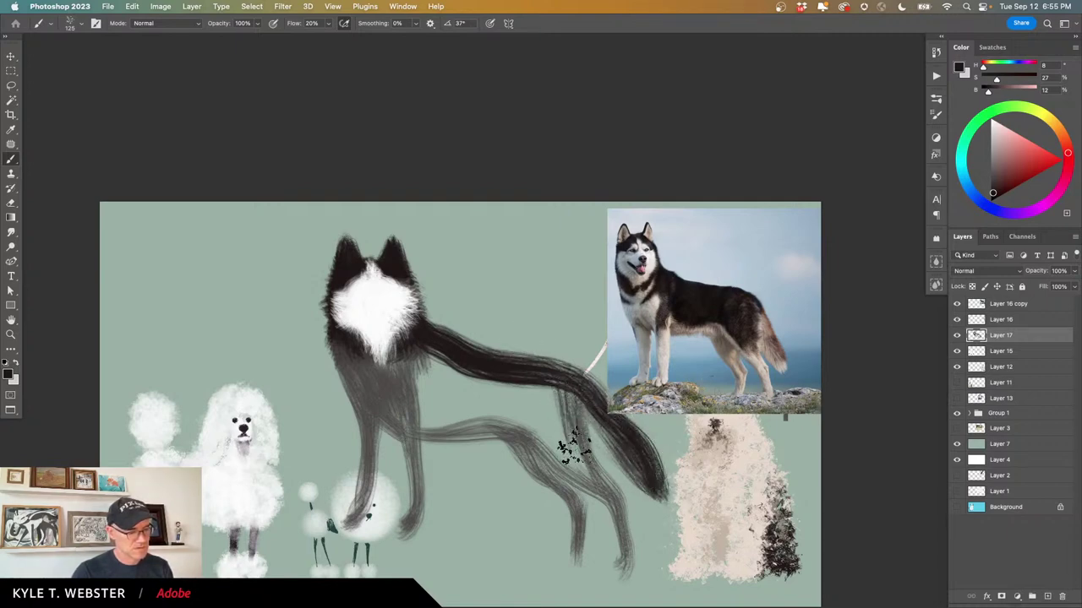
# Fill the husky's torso with black bristly strokes, and reduce the brush to 60 px to darken its chest, front legs and thighs.
pyautogui.moveTo(572, 403)
pyautogui.mouseDown()
pyautogui.moveTo(602, 482)
pyautogui.moveTo(584, 457)
pyautogui.moveTo(613, 498)
pyautogui.moveTo(556, 457)
pyautogui.moveTo(589, 463)
pyautogui.moveTo(541, 394)
pyautogui.moveTo(563, 444)
pyautogui.moveTo(511, 410)
pyautogui.moveTo(519, 386)
pyautogui.moveTo(539, 392)
pyautogui.moveTo(497, 381)
pyautogui.moveTo(556, 378)
pyautogui.moveTo(585, 435)
pyautogui.moveTo(571, 393)
pyautogui.moveTo(533, 376)
pyautogui.moveTo(553, 376)
pyautogui.moveTo(509, 388)
pyautogui.moveTo(483, 359)
pyautogui.moveTo(387, 342)
pyautogui.moveTo(417, 325)
pyautogui.moveTo(469, 393)
pyautogui.moveTo(499, 393)
pyautogui.moveTo(462, 393)
pyautogui.moveTo(531, 410)
pyautogui.moveTo(416, 411)
pyautogui.moveTo(549, 429)
pyautogui.moveTo(397, 404)
pyautogui.moveTo(471, 387)
pyautogui.moveTo(451, 378)
pyautogui.moveTo(447, 406)
pyautogui.moveTo(404, 369)
pyautogui.moveTo(452, 384)
pyautogui.moveTo(381, 415)
pyautogui.moveTo(368, 473)
pyautogui.mouseUp()
pyautogui.press('[')
pyautogui.press('[')
pyautogui.press('[')
pyautogui.press('[')
pyautogui.press('[')
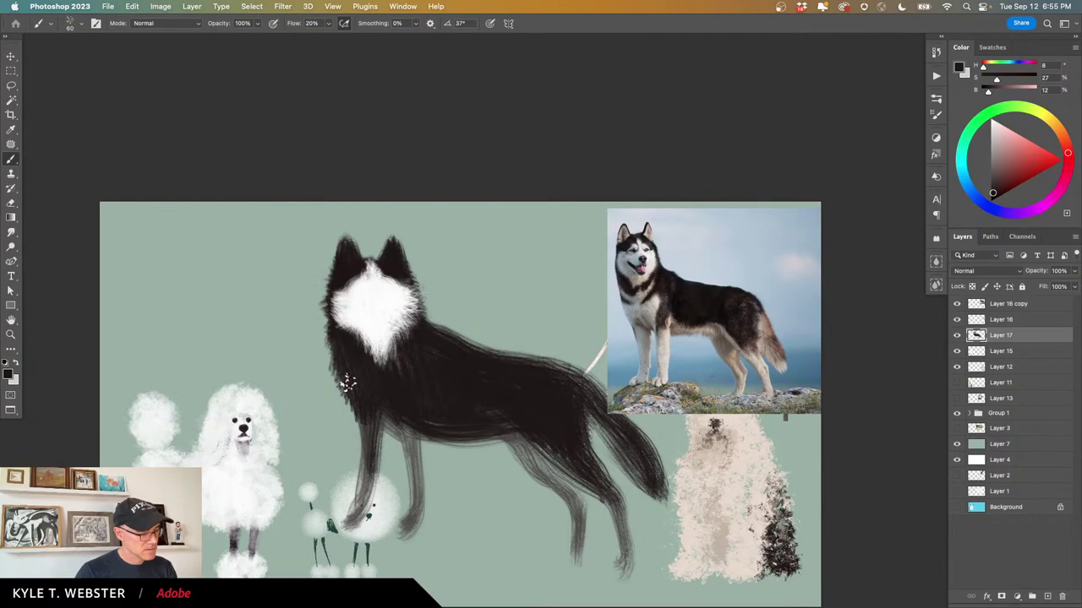
pyautogui.moveTo(346, 382)
pyautogui.mouseDown()
pyautogui.moveTo(363, 485)
pyautogui.moveTo(374, 449)
pyautogui.moveTo(357, 517)
pyautogui.mouseUp()
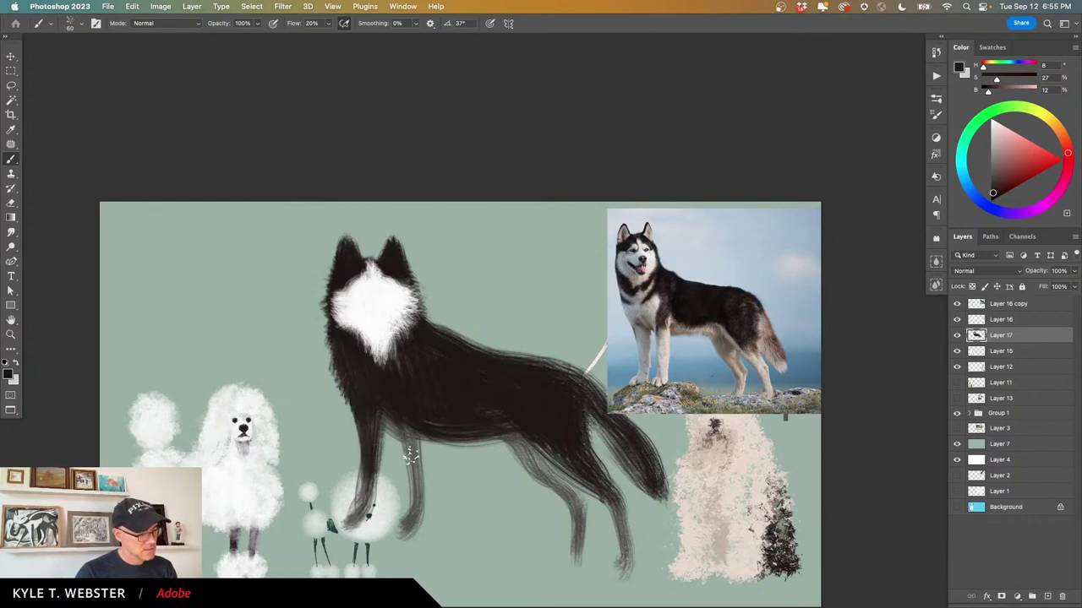
pyautogui.moveTo(410, 454)
pyautogui.mouseDown()
pyautogui.moveTo(404, 418)
pyautogui.moveTo(415, 430)
pyautogui.moveTo(410, 528)
pyautogui.mouseUp()
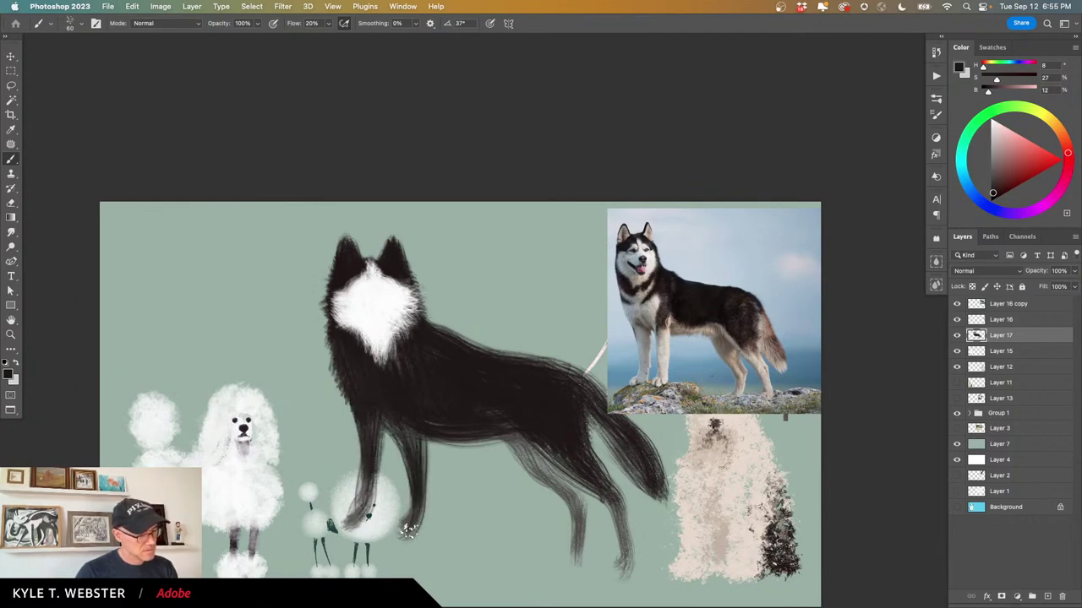
pyautogui.moveTo(491, 436)
pyautogui.mouseDown()
pyautogui.moveTo(534, 454)
pyautogui.moveTo(532, 468)
pyautogui.moveTo(558, 486)
pyautogui.moveTo(565, 473)
pyautogui.moveTo(581, 503)
pyautogui.moveTo(579, 459)
pyautogui.moveTo(623, 512)
pyautogui.moveTo(627, 561)
pyautogui.mouseUp()
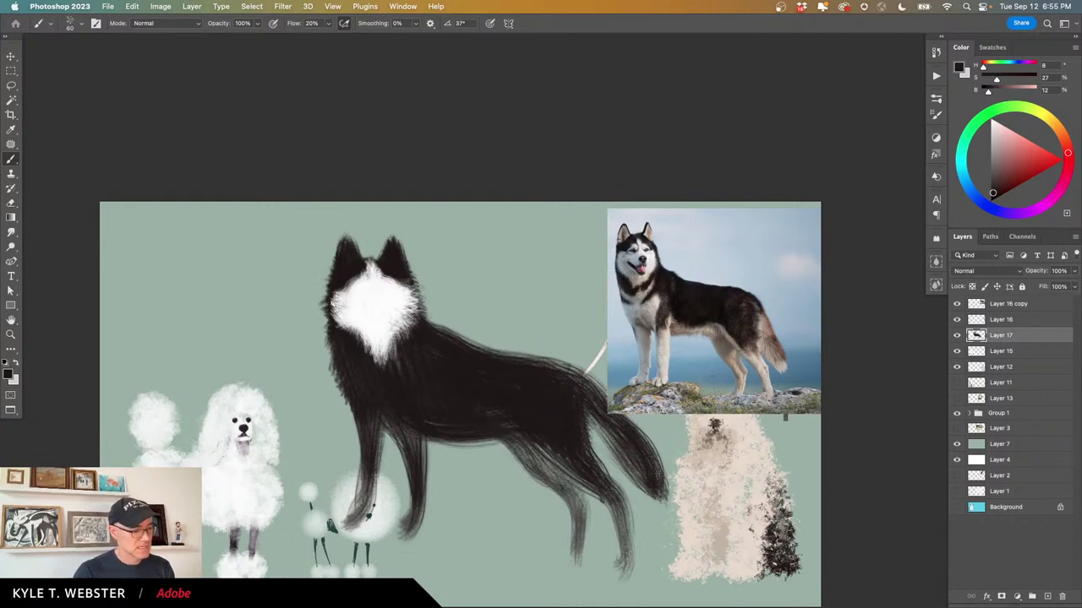
pyautogui.moveTo(388, 373); pyautogui.dragTo(358, 353)
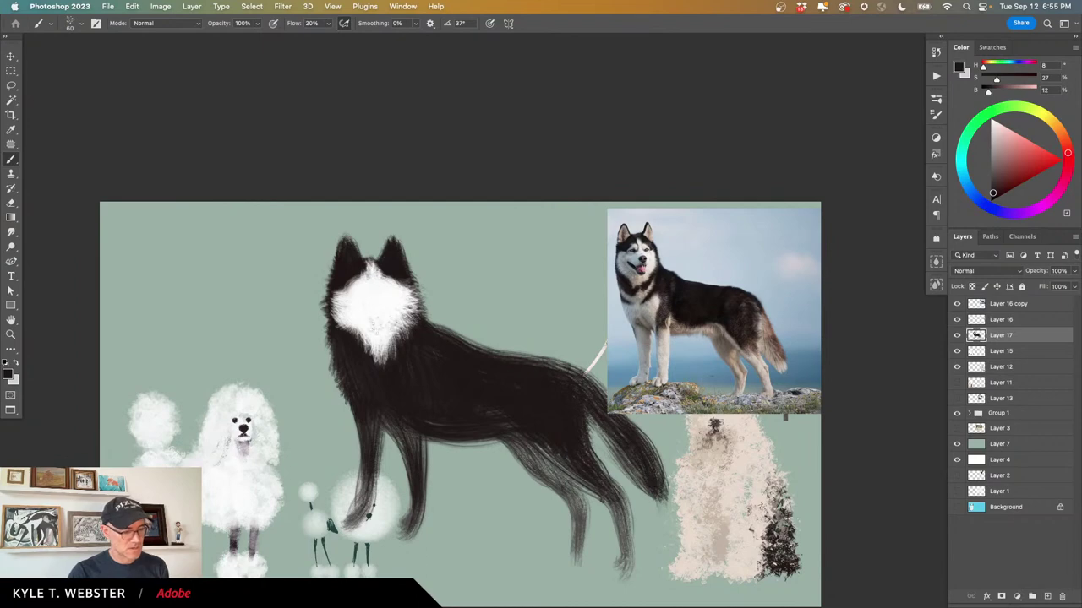
# Paint white fur on the husky's chest and down both front legs, using the white sampled from its face.
pyautogui.keyDown('alt'); pyautogui.click(378, 317); pyautogui.keyUp('alt')
pyautogui.moveTo(383, 377)
pyautogui.mouseDown()
pyautogui.moveTo(411, 351)
pyautogui.moveTo(393, 389)
pyautogui.moveTo(396, 410)
pyautogui.moveTo(410, 352)
pyautogui.moveTo(400, 430)
pyautogui.moveTo(393, 391)
pyautogui.moveTo(410, 350)
pyautogui.moveTo(379, 393)
pyautogui.moveTo(378, 409)
pyautogui.moveTo(393, 364)
pyautogui.moveTo(380, 420)
pyautogui.moveTo(371, 395)
pyautogui.moveTo(402, 452)
pyautogui.moveTo(395, 431)
pyautogui.moveTo(369, 413)
pyautogui.moveTo(375, 433)
pyautogui.moveTo(368, 393)
pyautogui.moveTo(372, 419)
pyautogui.moveTo(336, 355)
pyautogui.moveTo(369, 439)
pyautogui.moveTo(372, 429)
pyautogui.moveTo(367, 415)
pyautogui.moveTo(372, 463)
pyautogui.moveTo(373, 425)
pyautogui.moveTo(357, 402)
pyautogui.moveTo(374, 461)
pyautogui.moveTo(376, 376)
pyautogui.mouseUp()
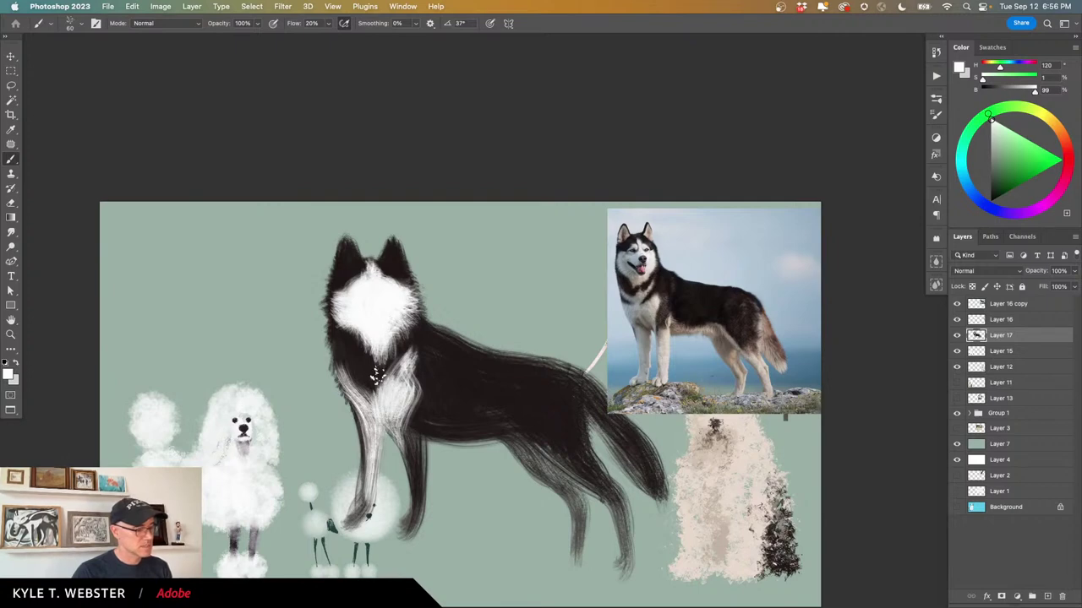
pyautogui.moveTo(405, 426)
pyautogui.mouseDown()
pyautogui.moveTo(417, 508)
pyautogui.moveTo(420, 439)
pyautogui.moveTo(422, 483)
pyautogui.moveTo(415, 521)
pyautogui.moveTo(421, 462)
pyautogui.moveTo(404, 532)
pyautogui.moveTo(413, 469)
pyautogui.moveTo(403, 532)
pyautogui.mouseUp()
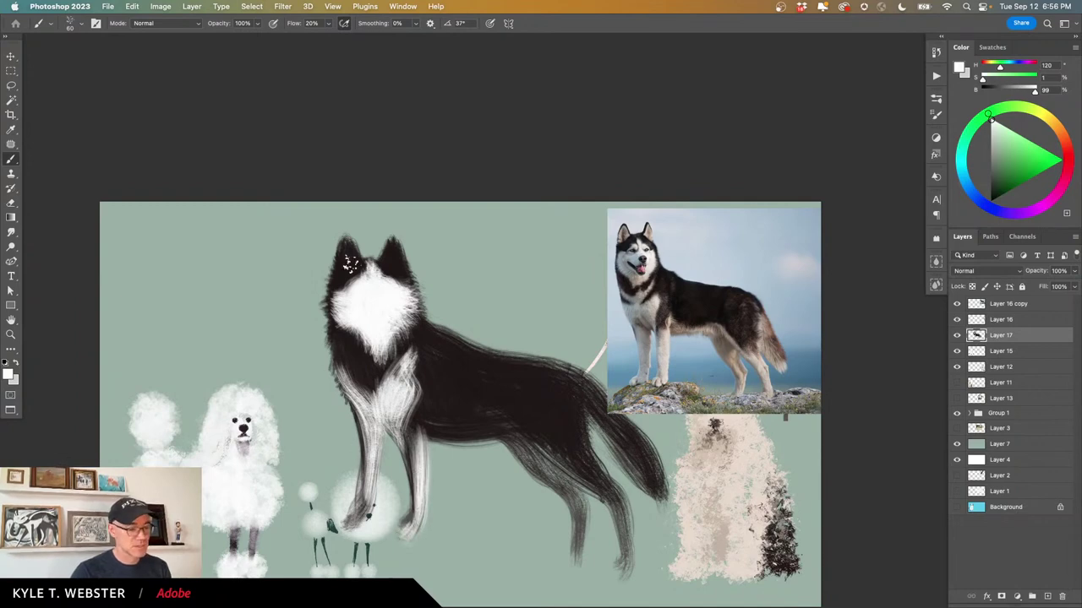
pyautogui.moveTo(406, 359); pyautogui.dragTo(393, 373)
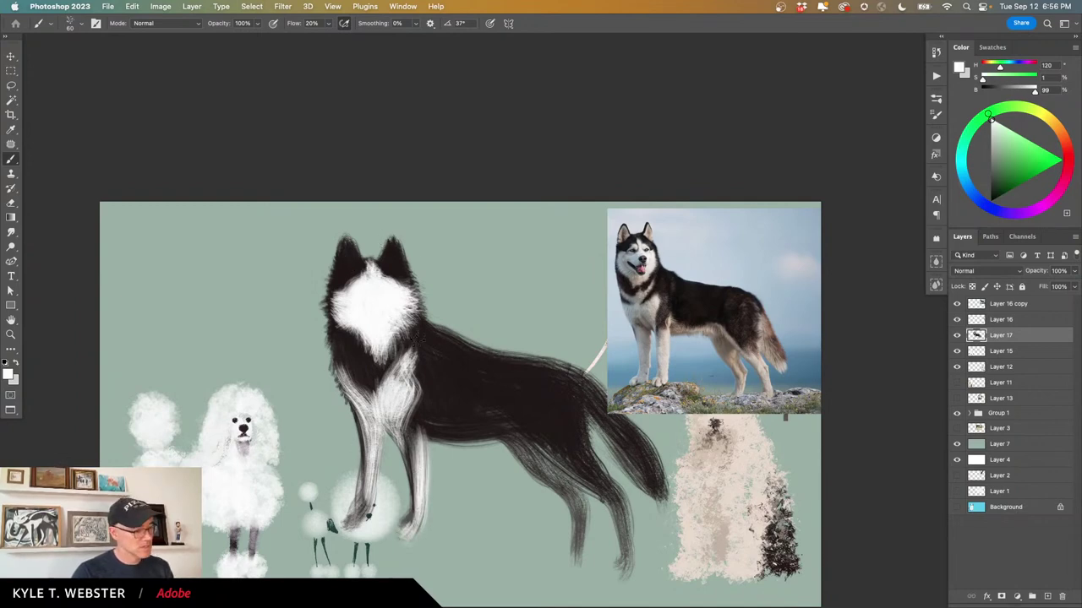
pyautogui.moveTo(339, 321); pyautogui.dragTo(330, 326)
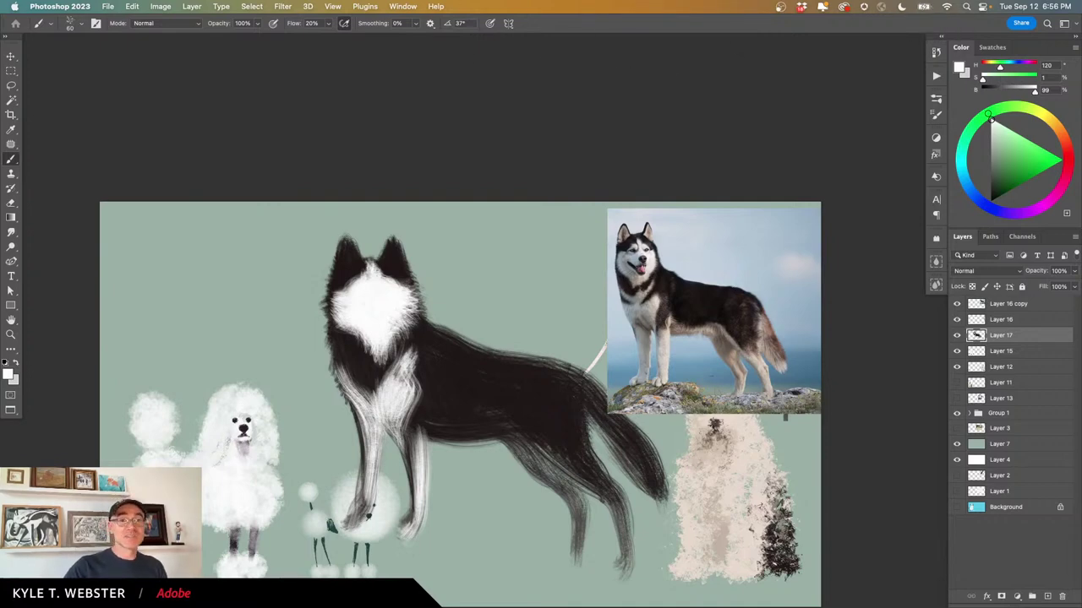
# Hide the surrounding interface panels to view the husky painting and reference photo on their own.
pyautogui.press('Tab')
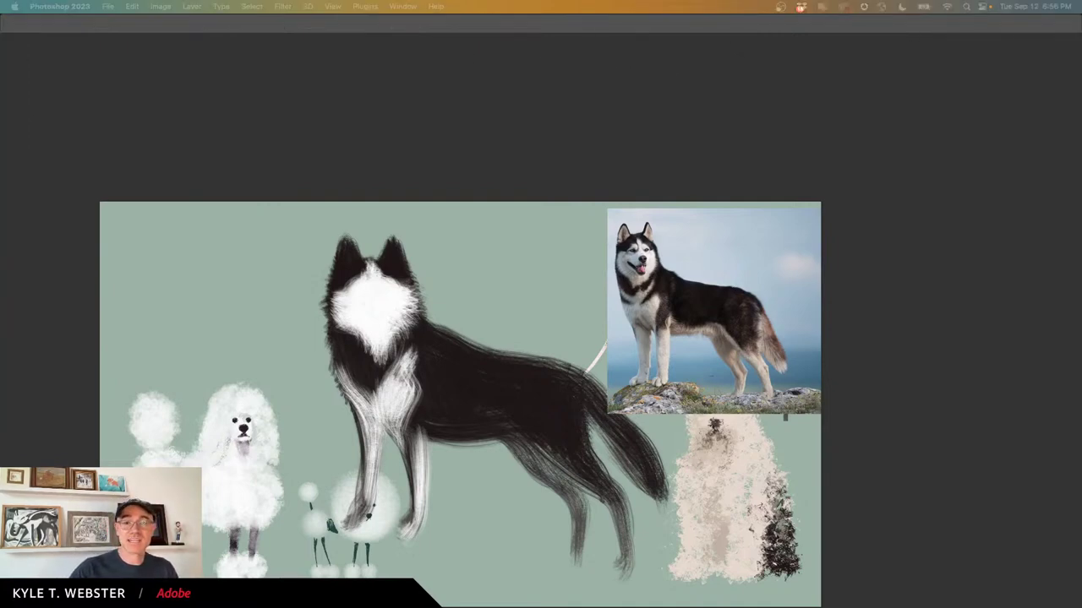